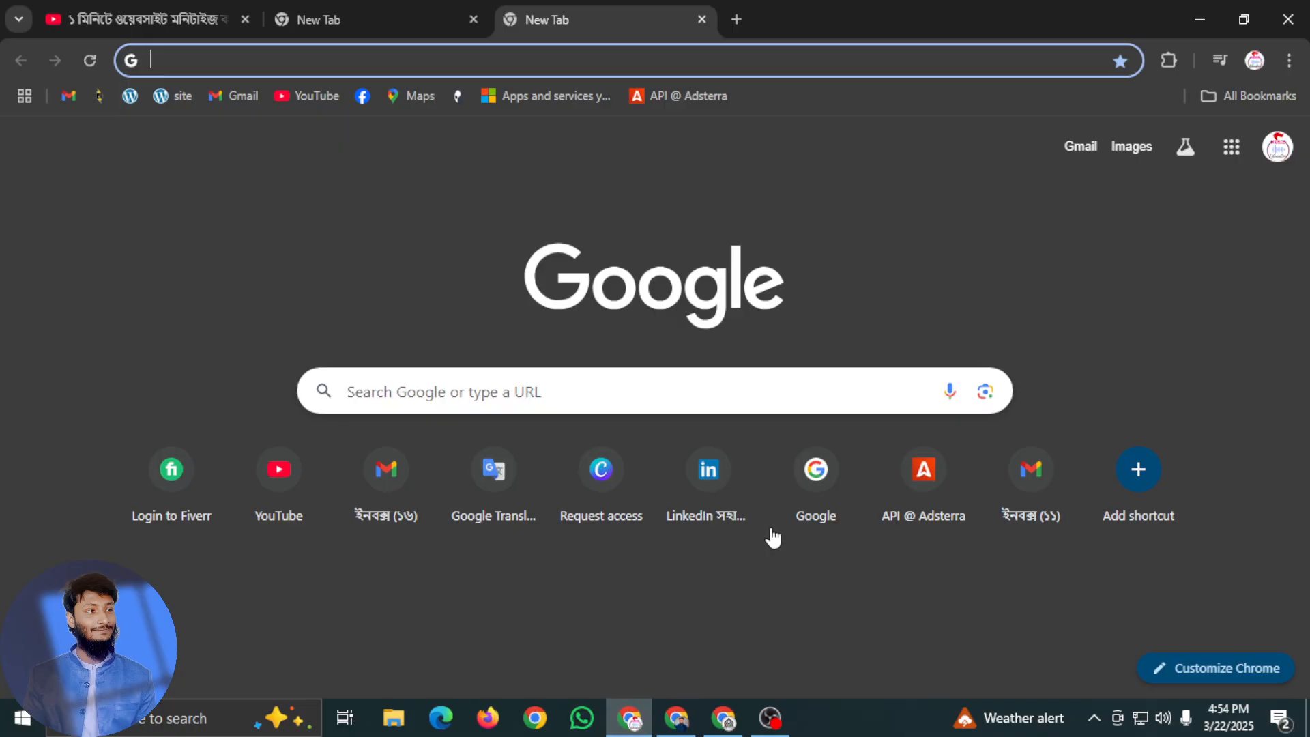
Open the Adsterra publisher profile and review its personal information and active sessions
click(655, 97)
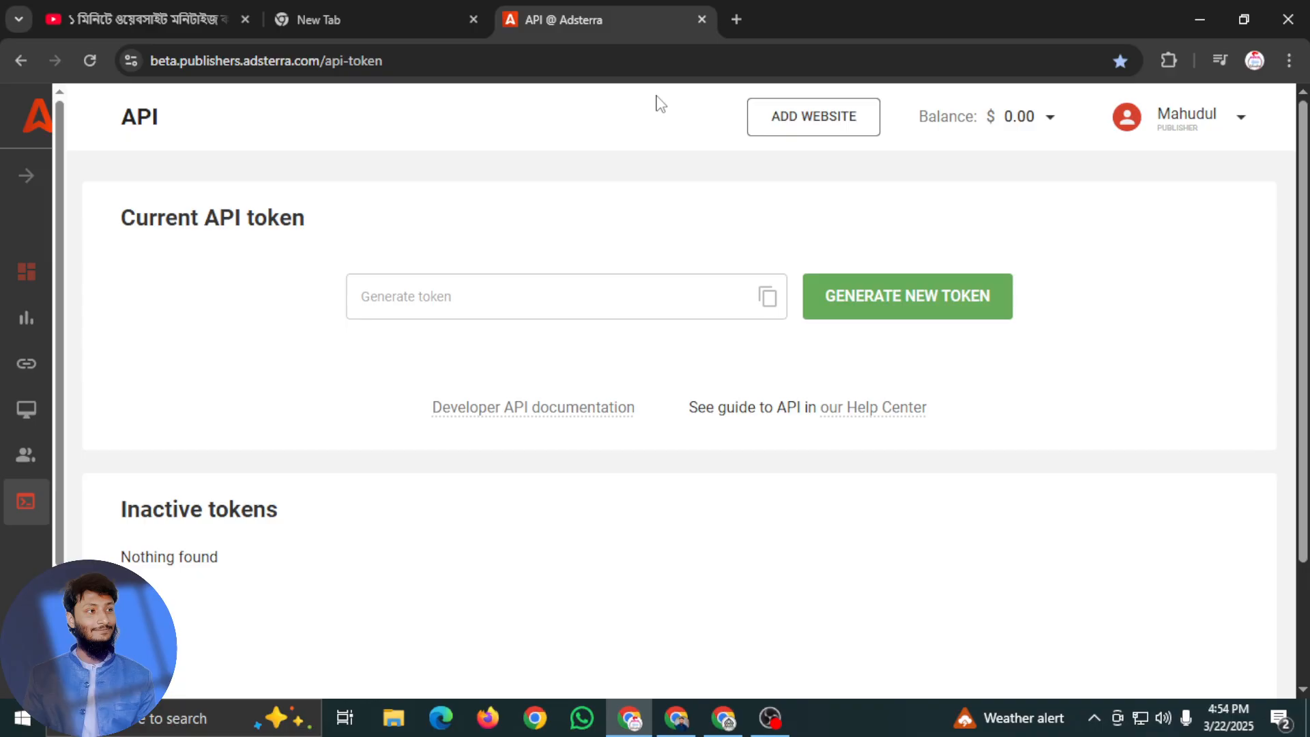
click(24, 175)
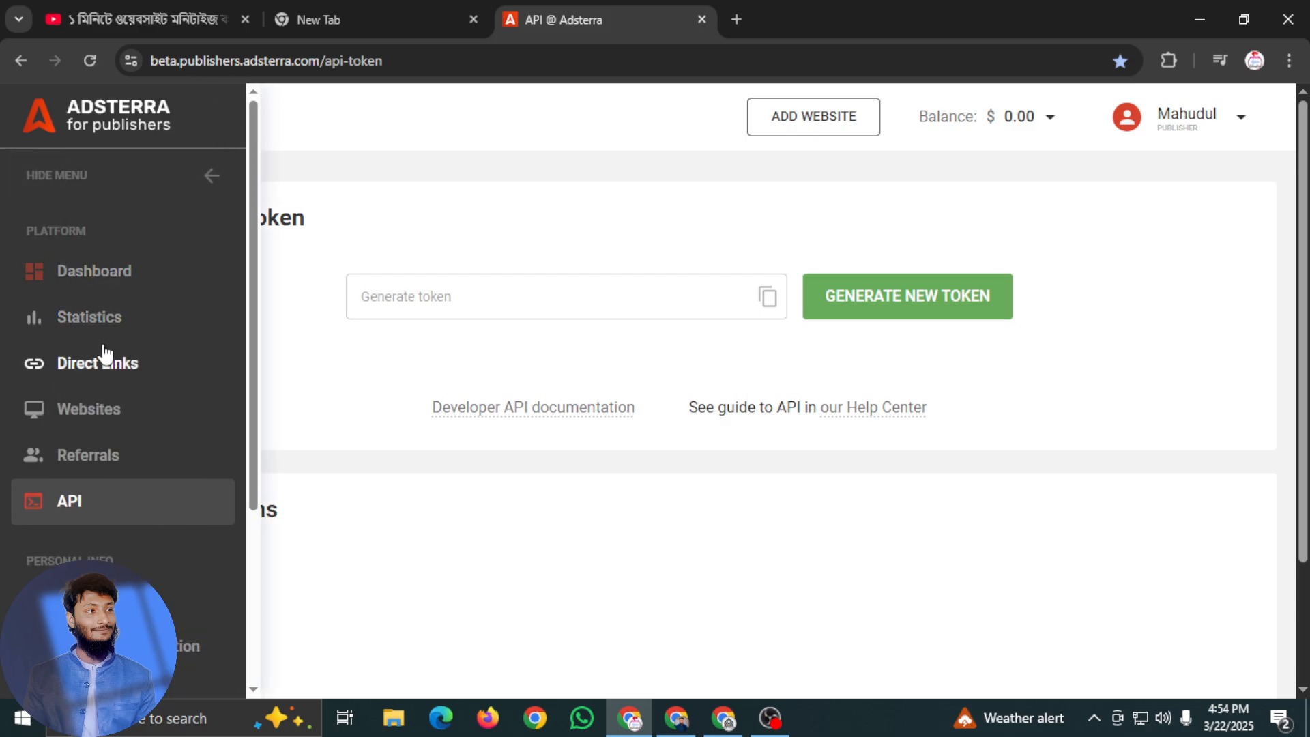
scroll(112, 362, down, 2)
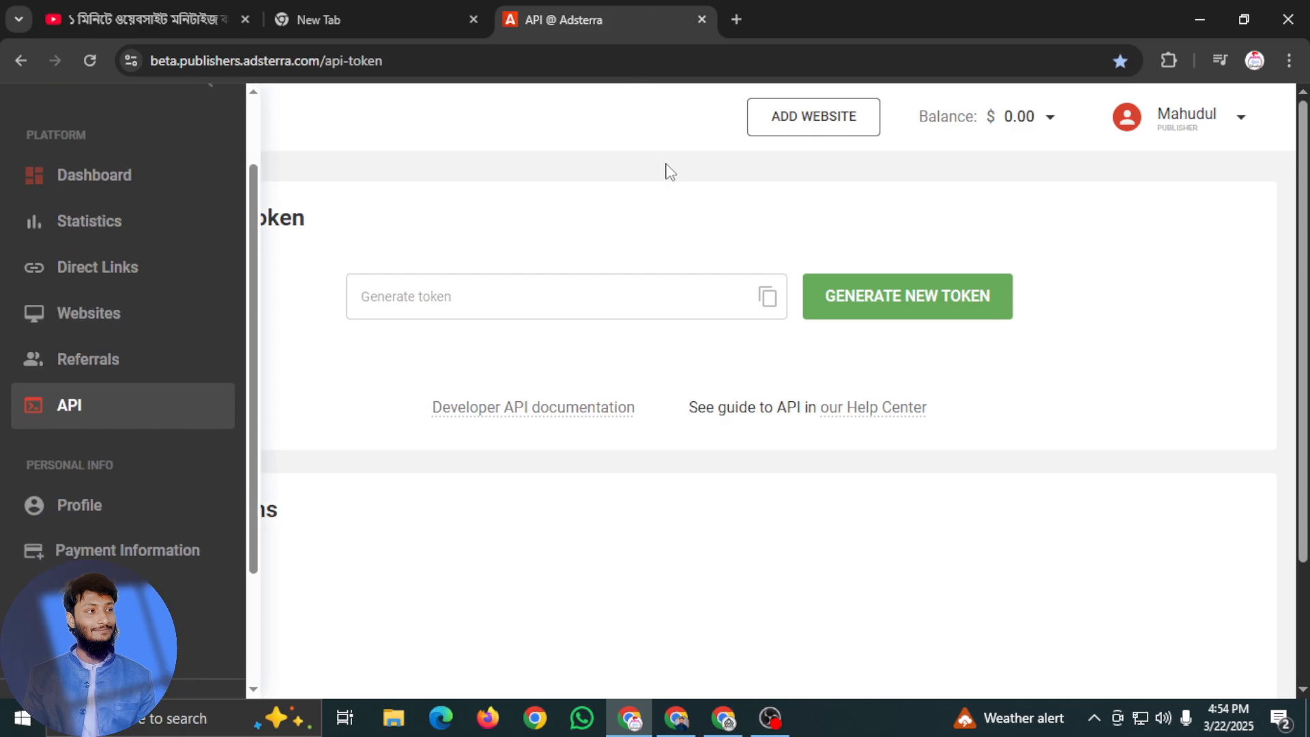
scroll(123, 382, down, 3)
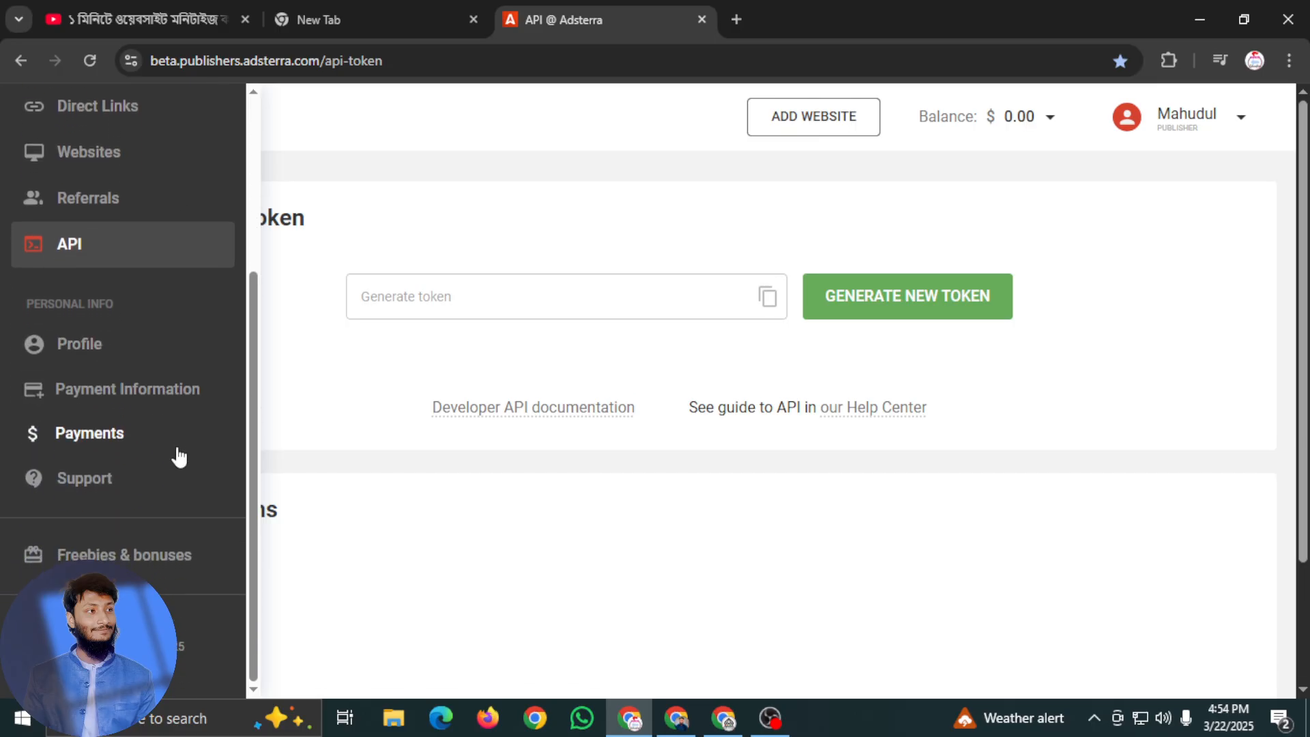
click(81, 353)
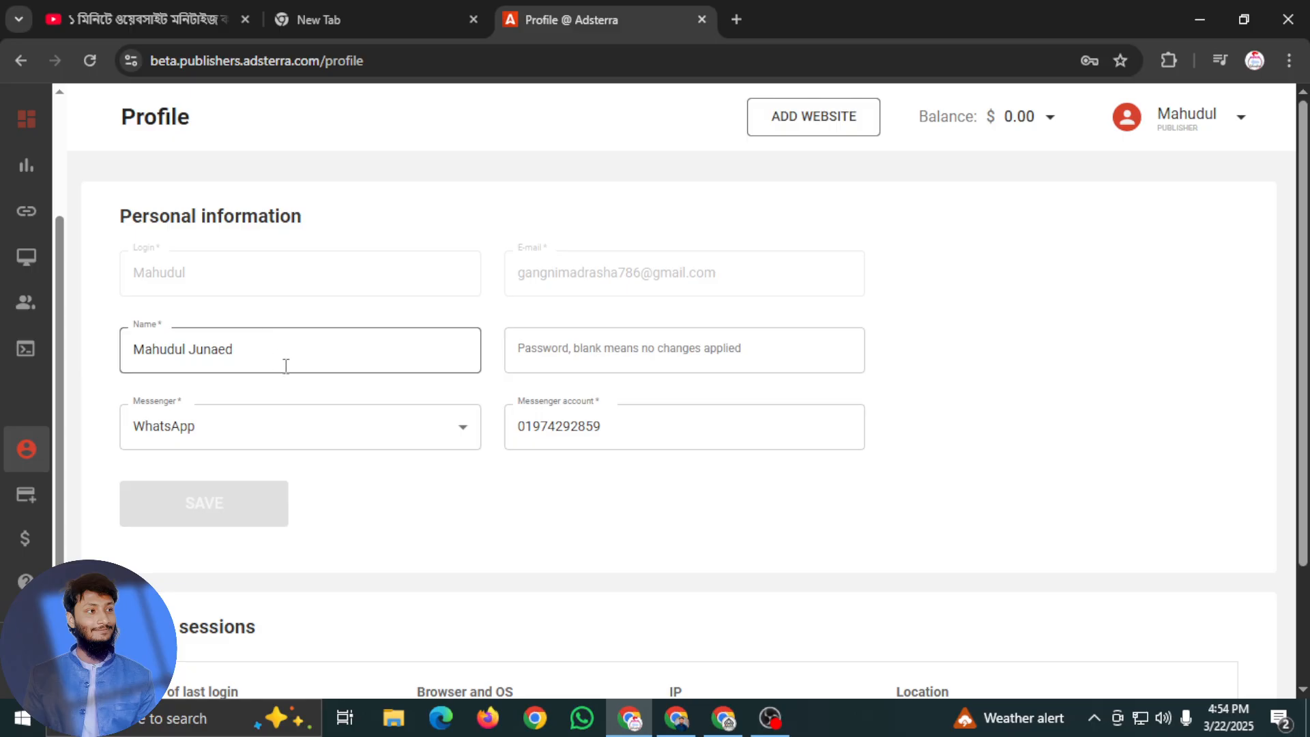
scroll(417, 478, down, 2)
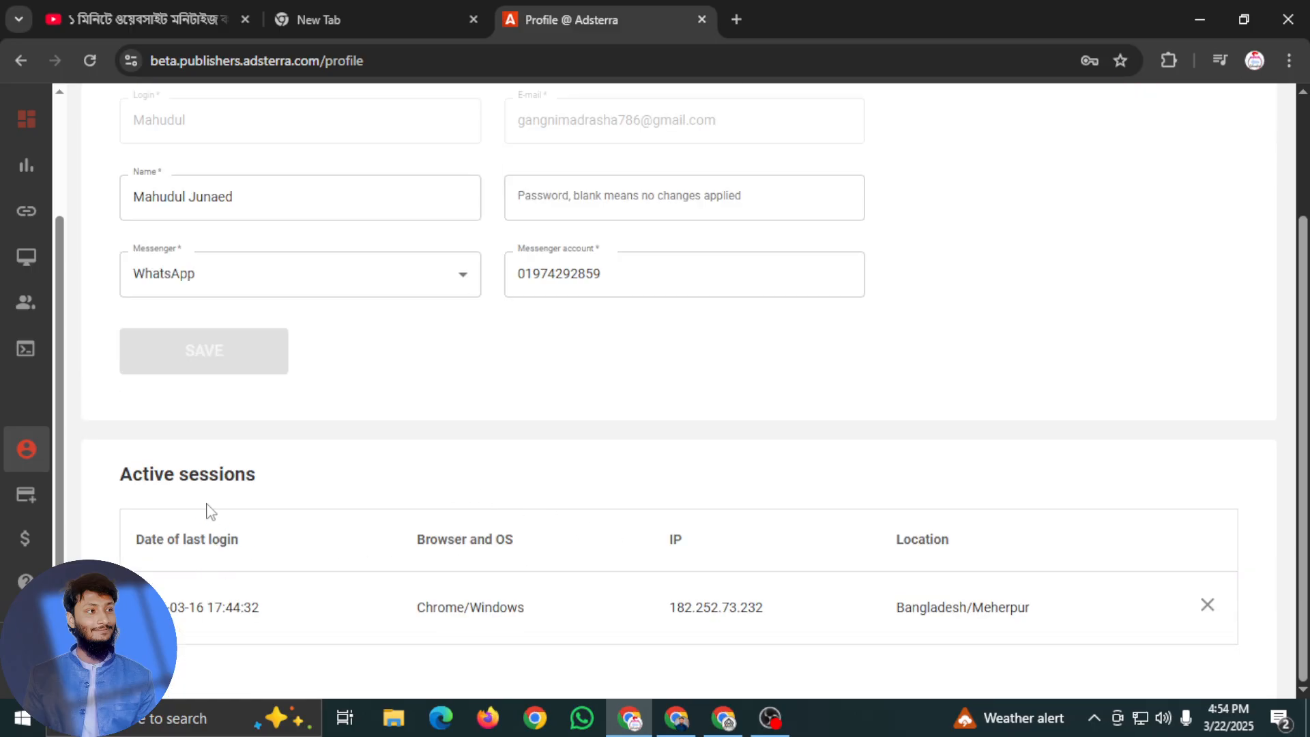
scroll(325, 173, up, 2)
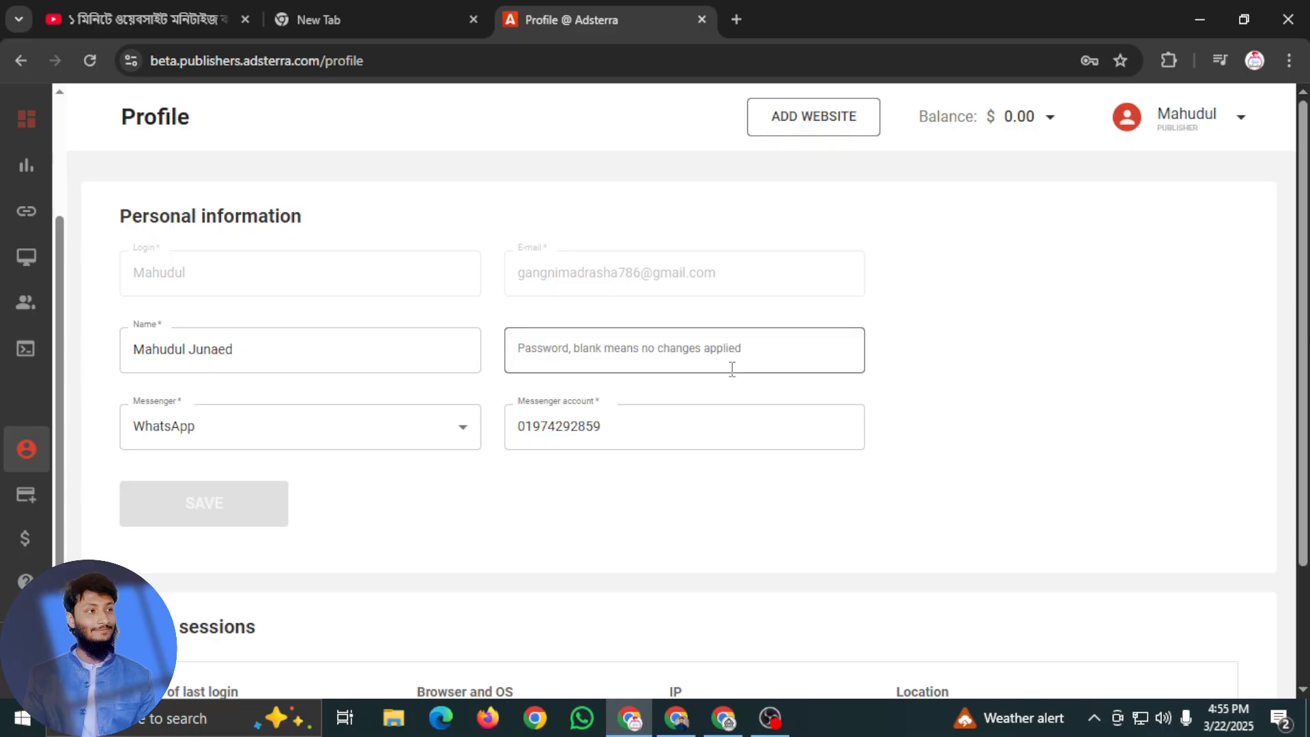
scroll(515, 383, down, 1)
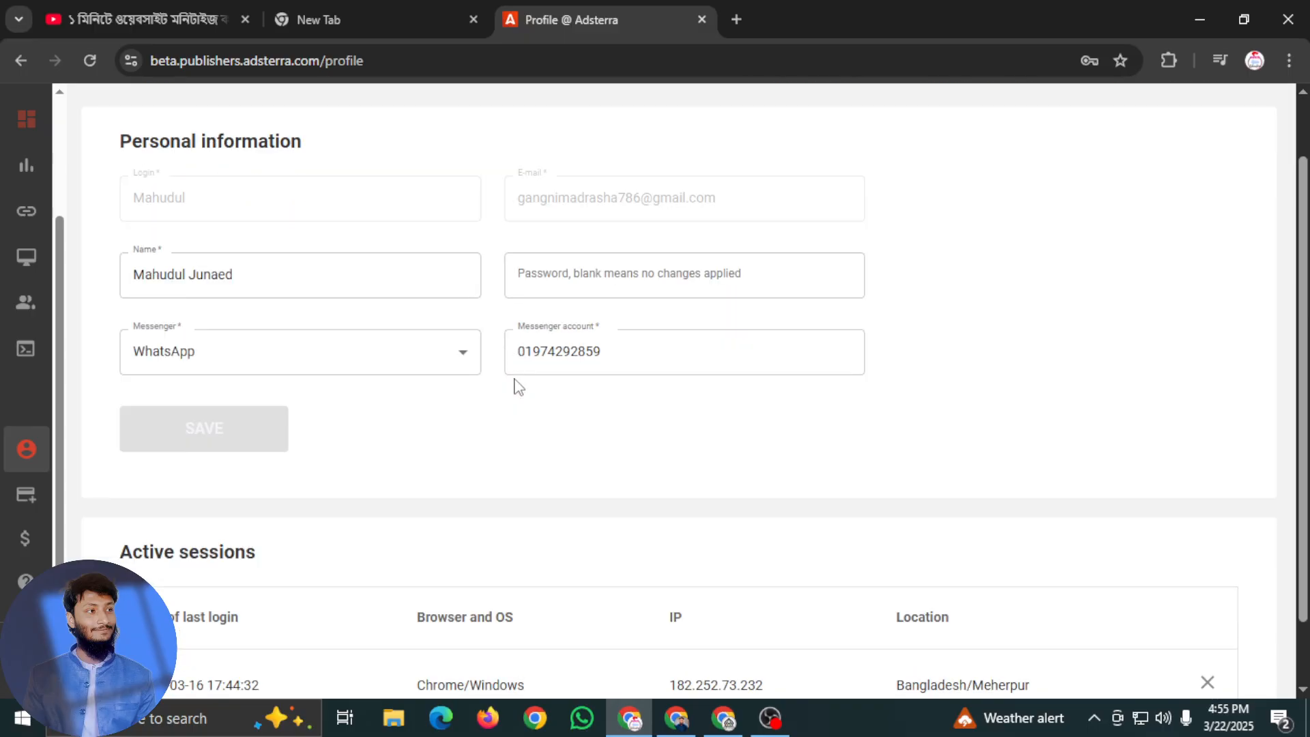
scroll(204, 321, down, 1)
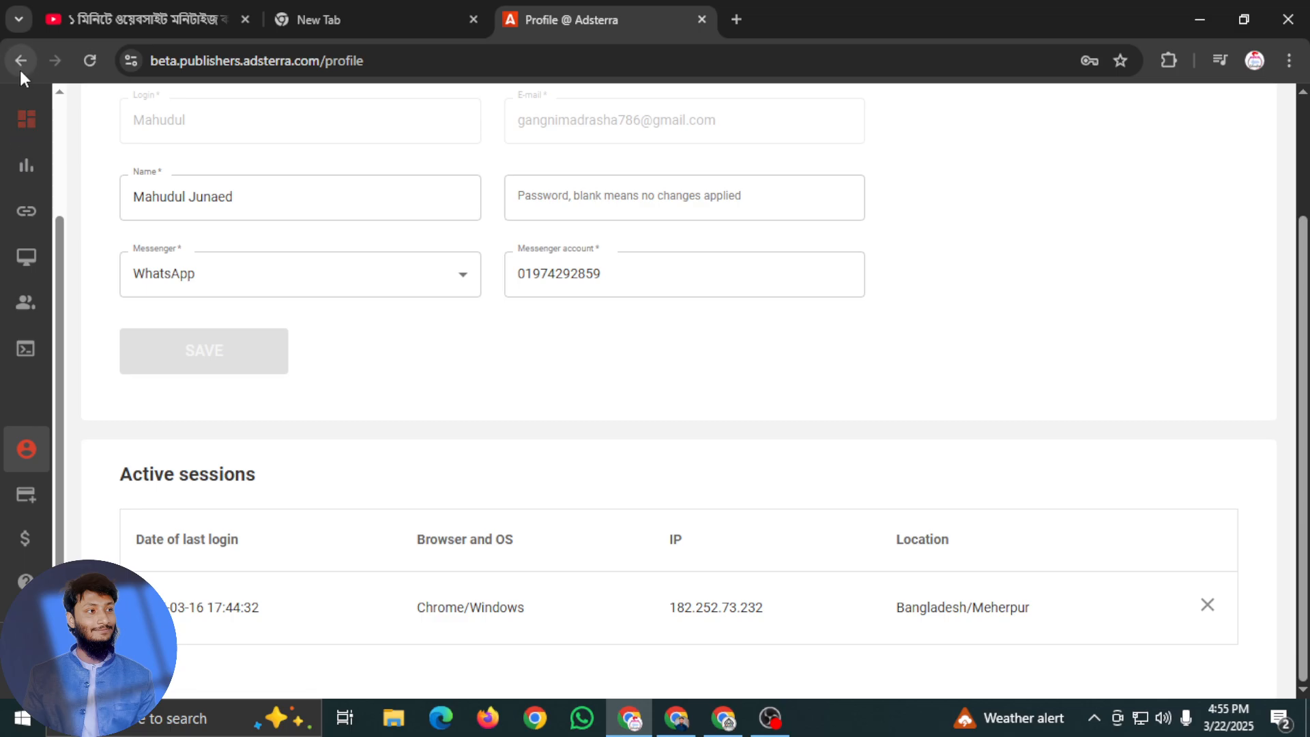
scroll(14, 260, up, 3)
Fill in the payment information with country Bangladesh, currency BDT and Local Bank Transfer (Hyperwallet) as the preferred paysystem
mouse_move(14, 262)
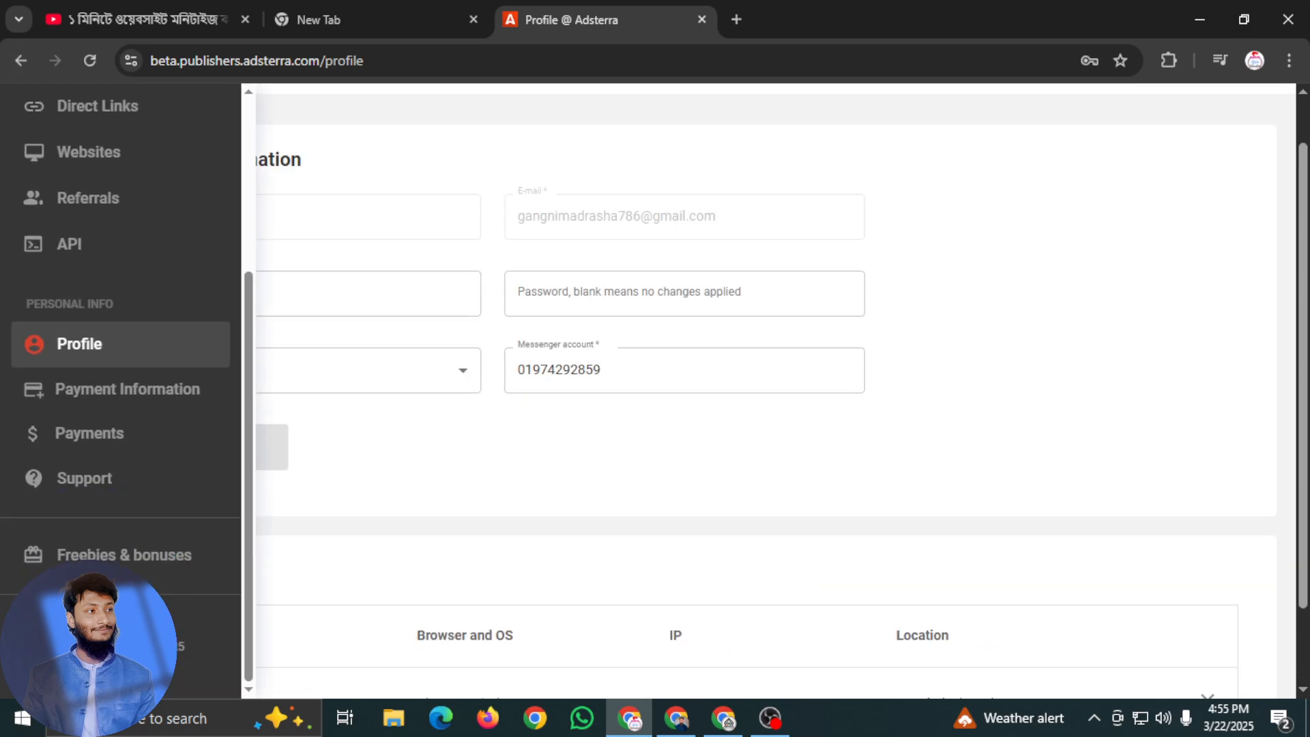
click(155, 399)
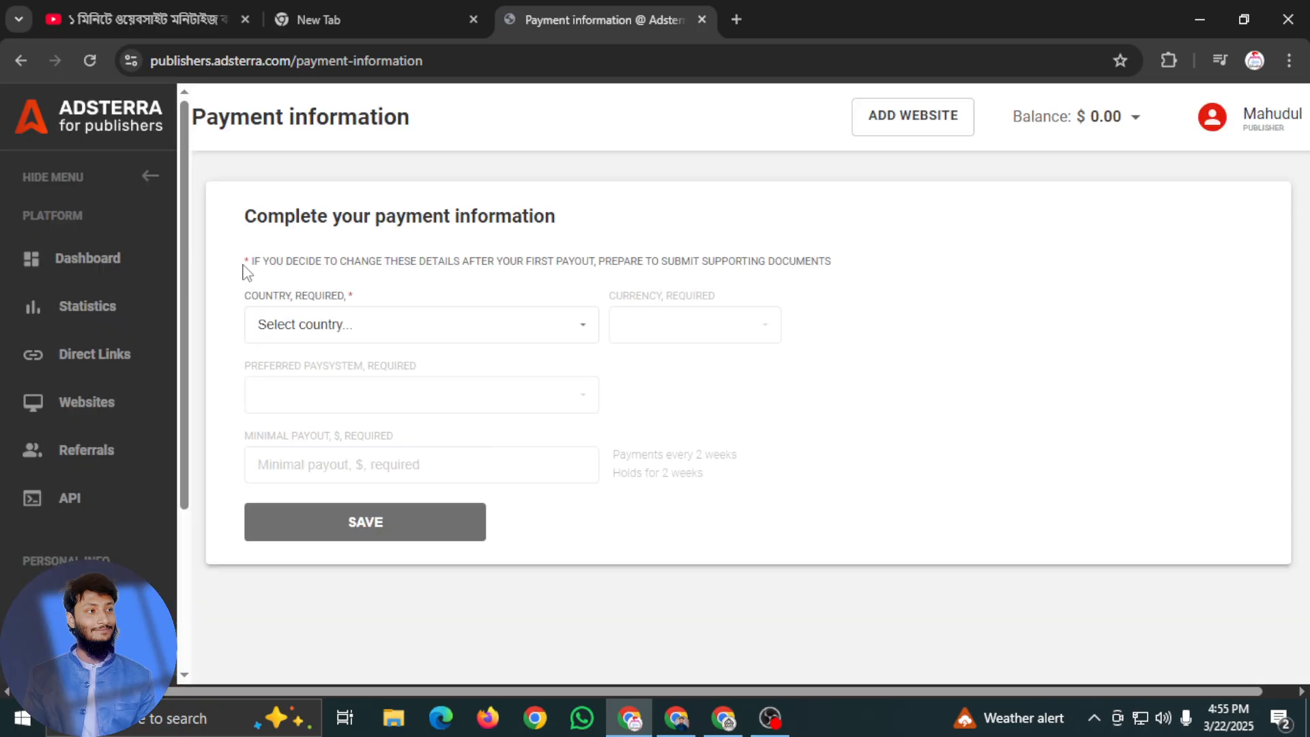
click(572, 326)
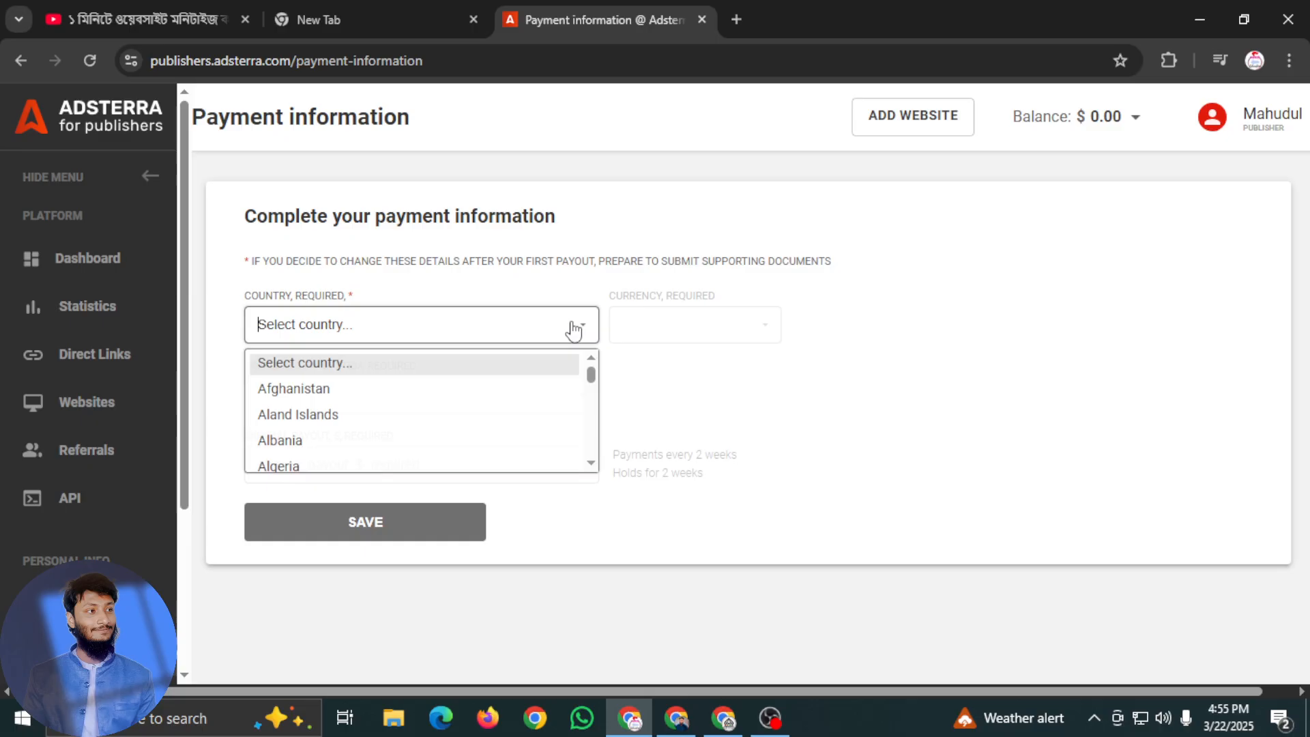
scroll(409, 439, down, 6)
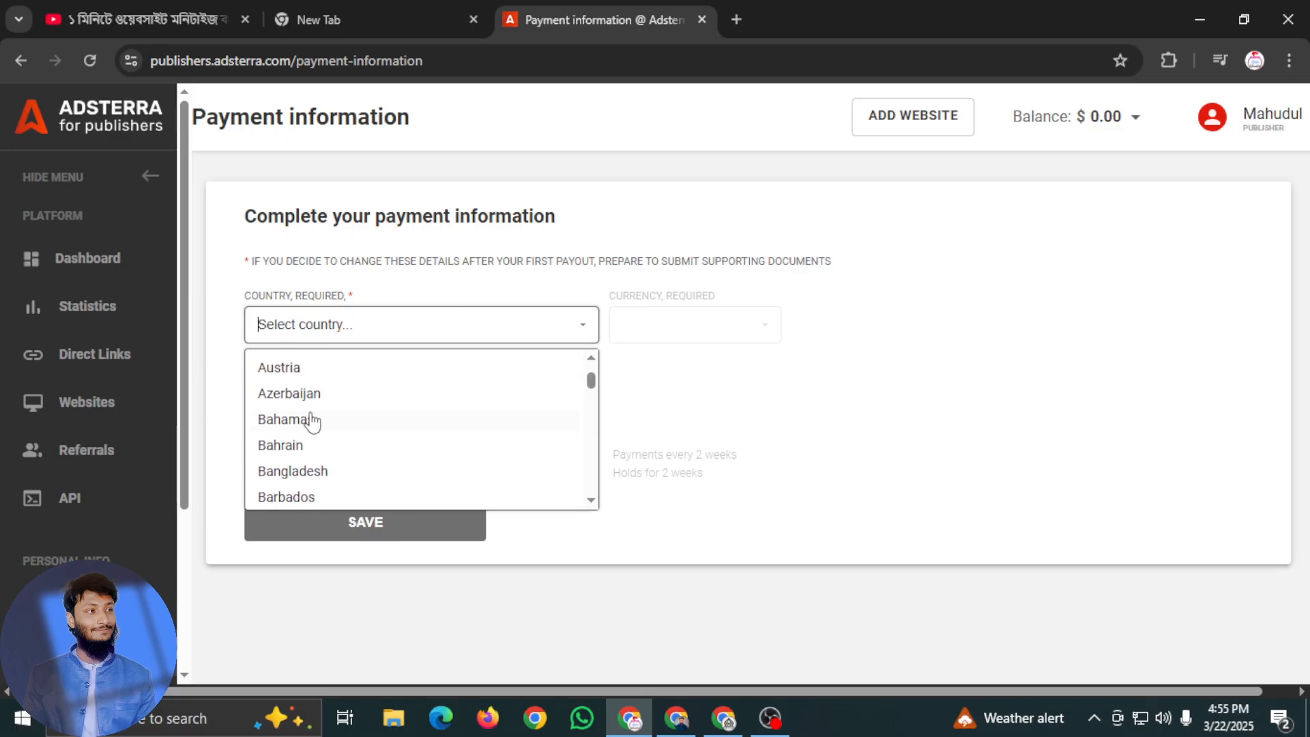
click(307, 471)
click(700, 329)
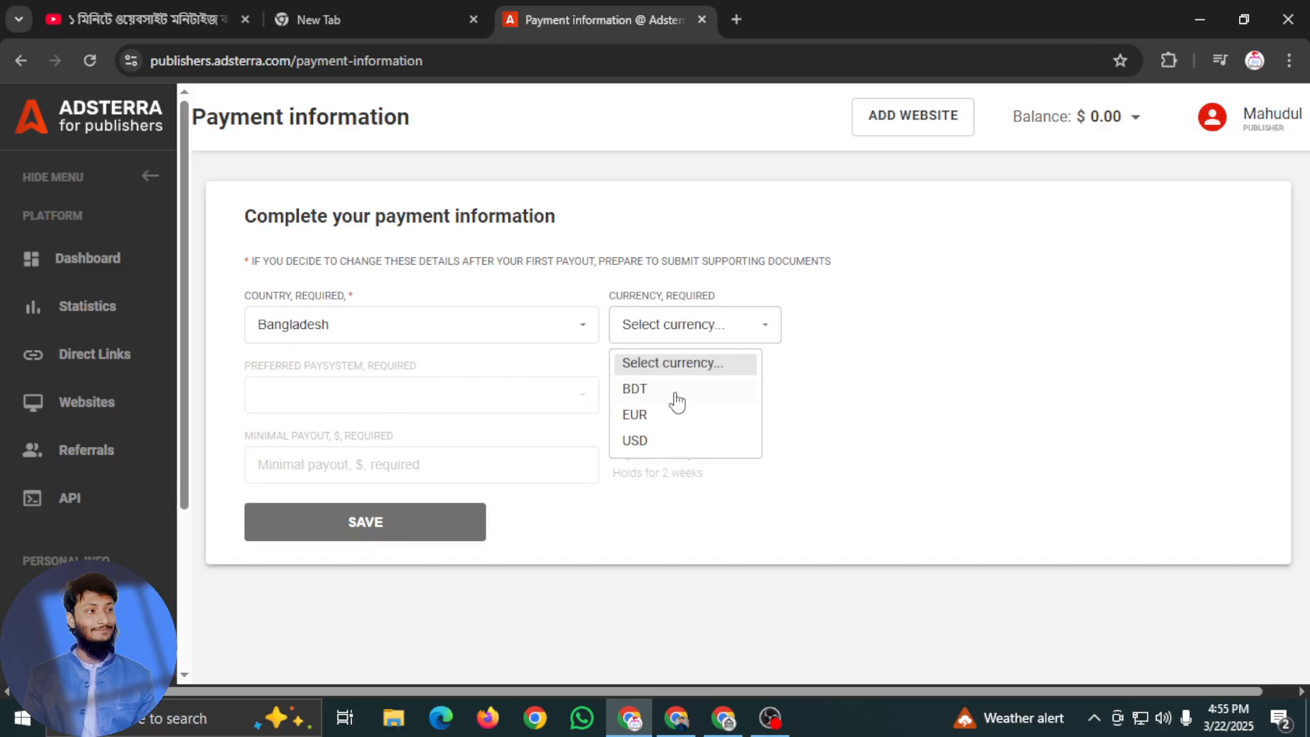
click(676, 390)
click(453, 404)
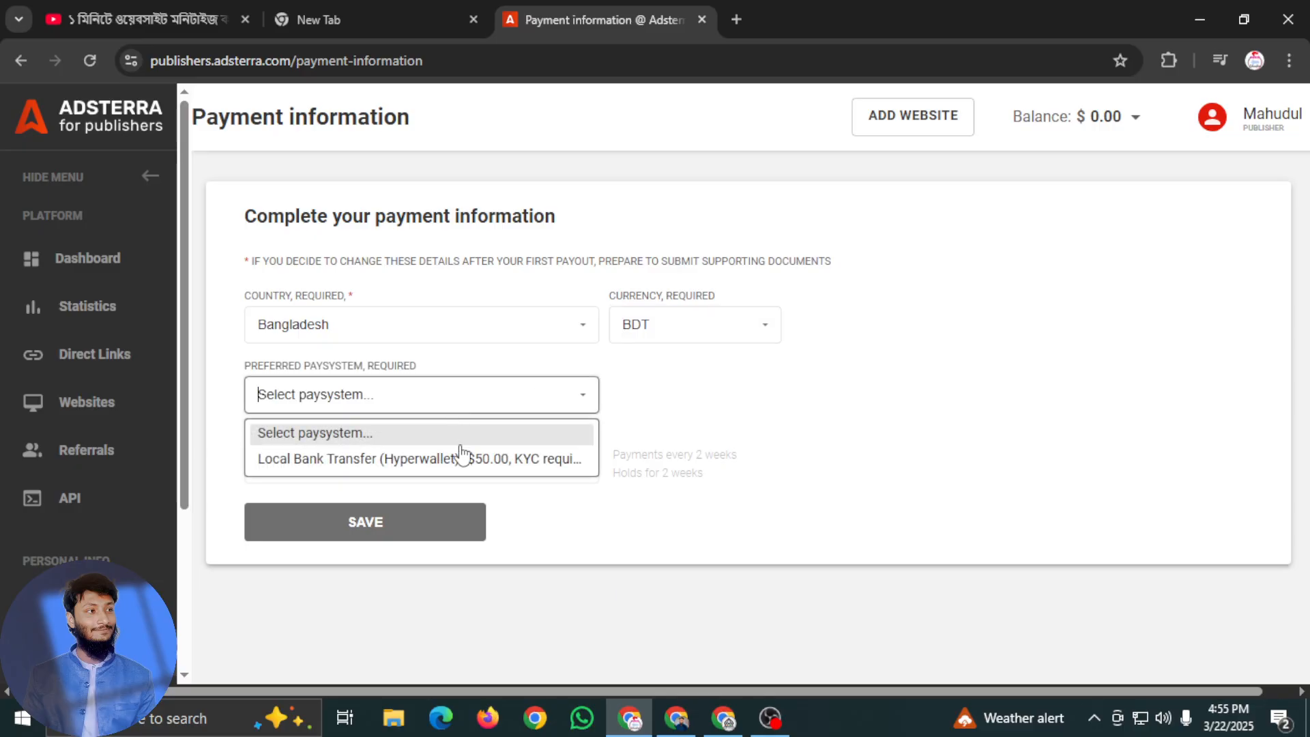
click(450, 467)
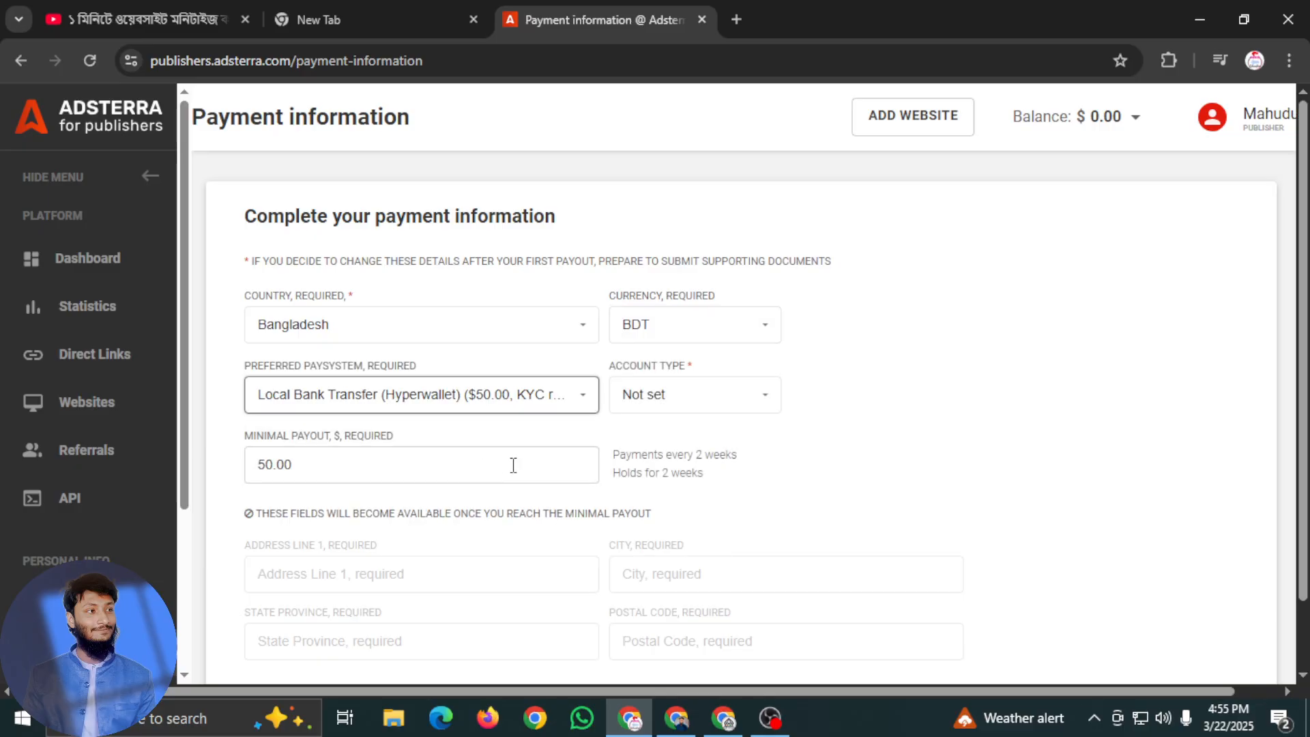
Try the Individual account type in the payment information and reset it to Not set
click(686, 407)
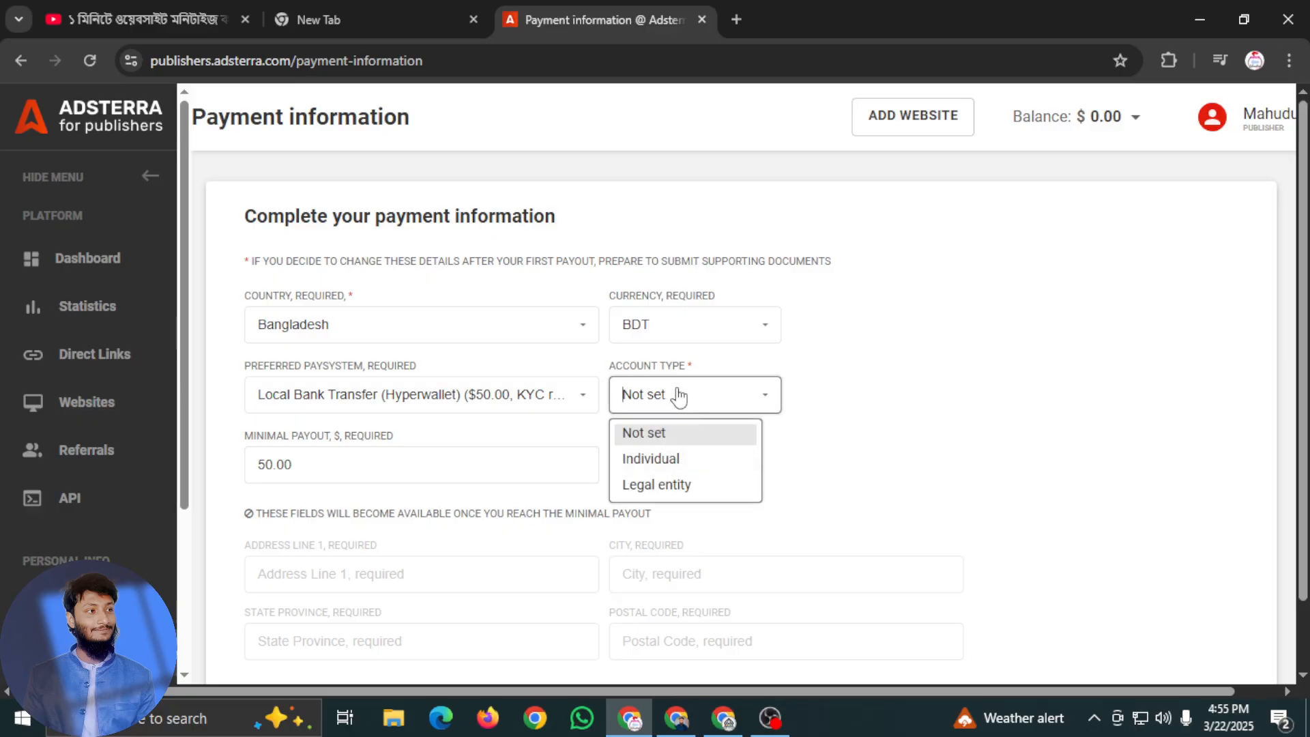
click(826, 440)
scroll(564, 428, down, 1)
click(661, 326)
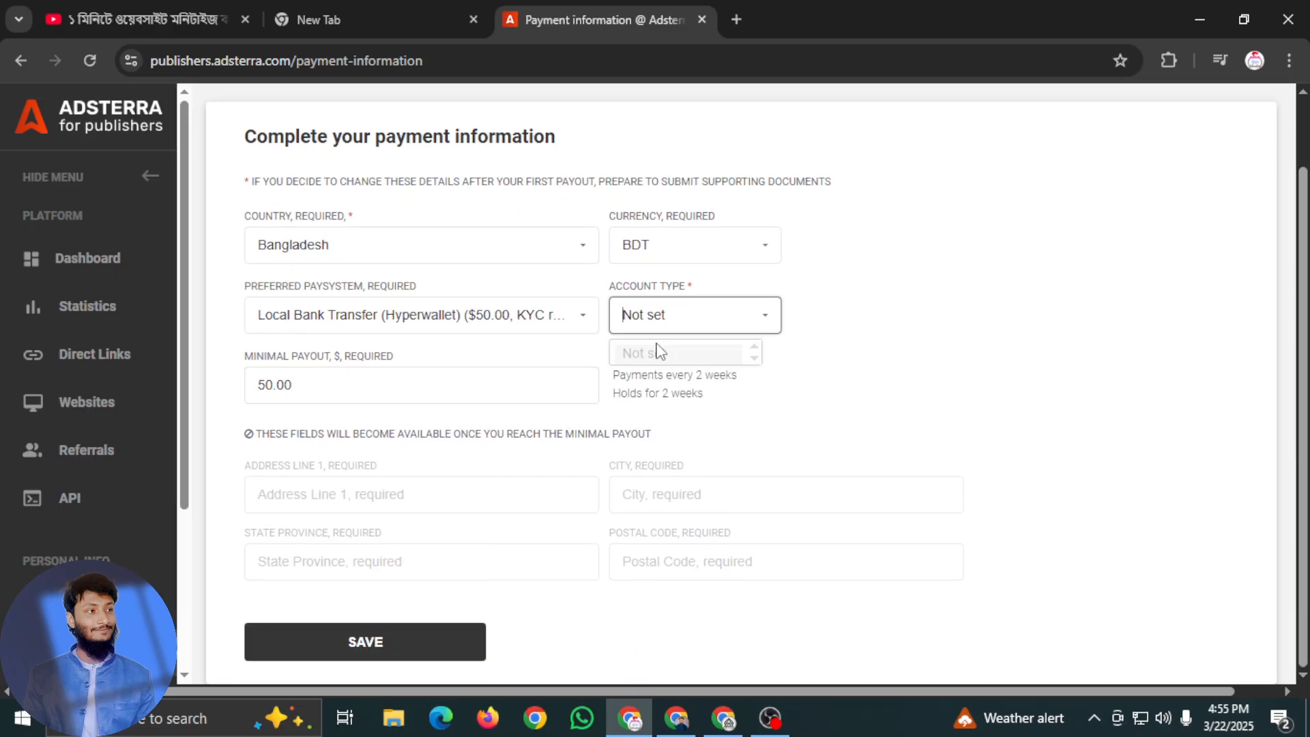
click(661, 379)
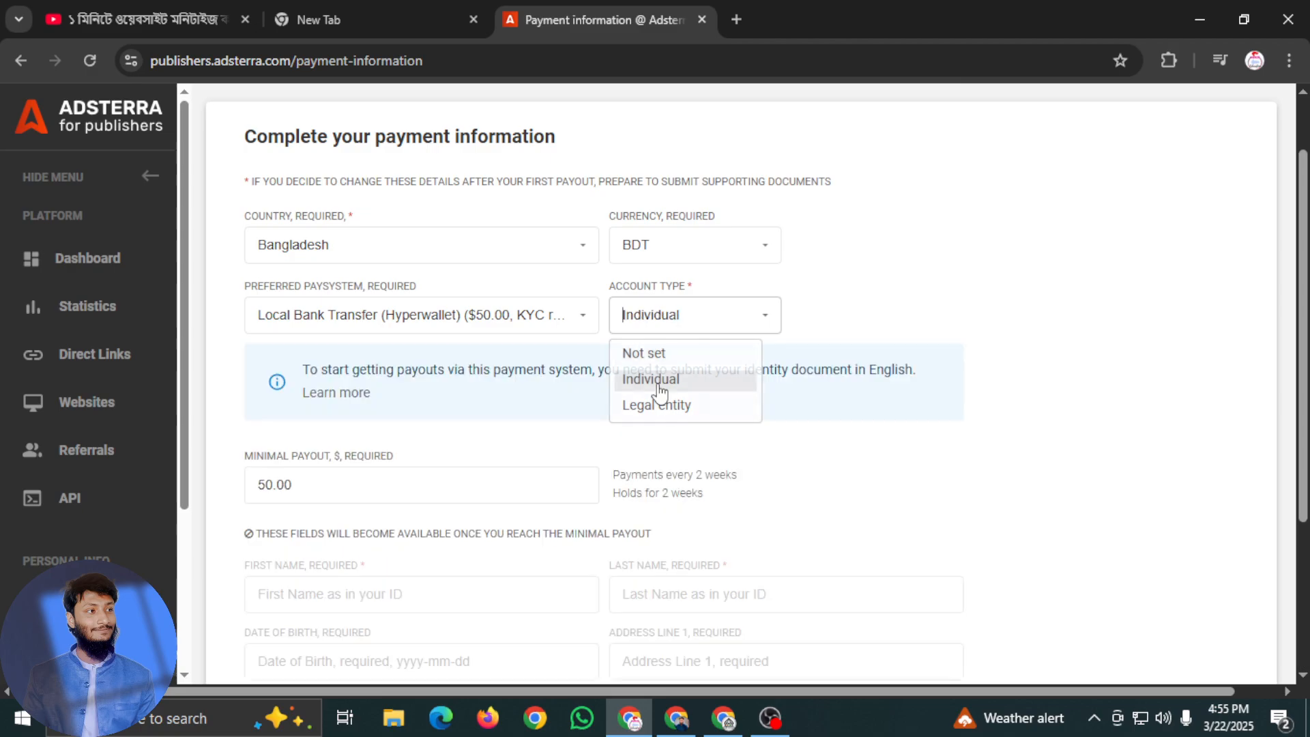
click(682, 326)
click(692, 355)
scroll(560, 382, up, 1)
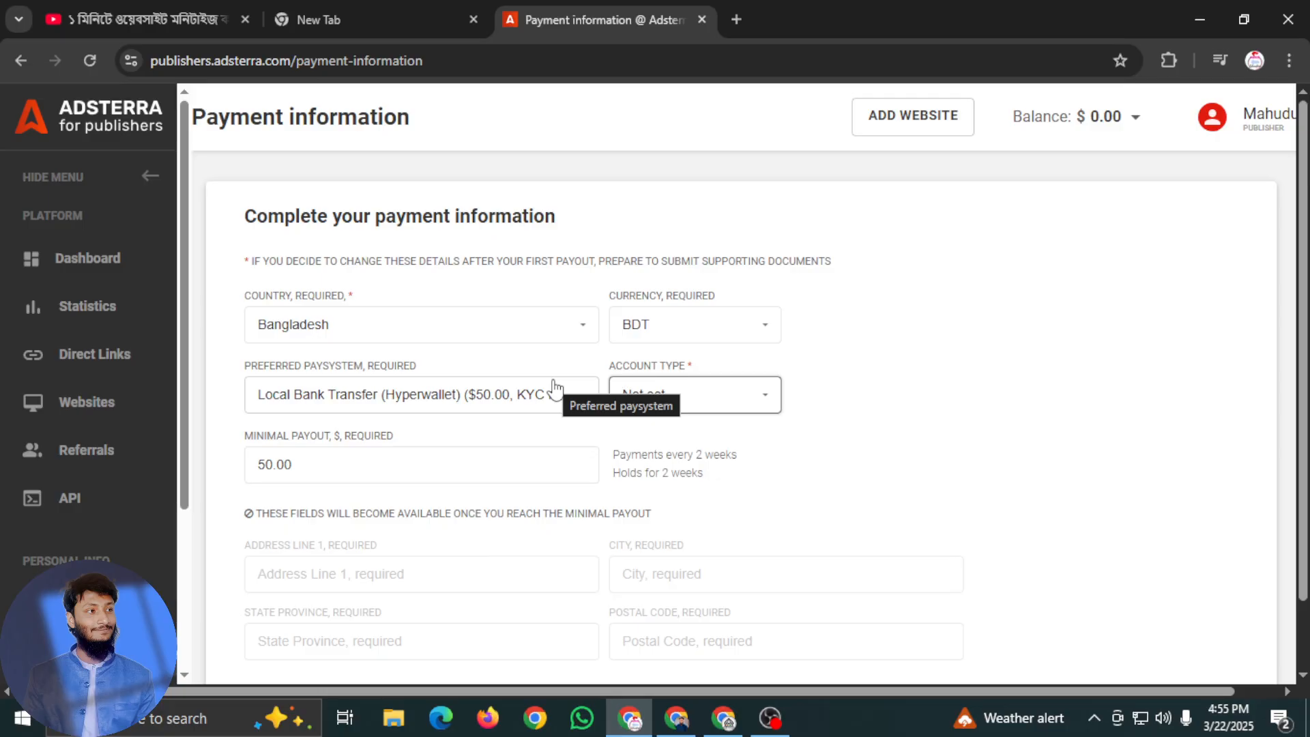
Open the Payments page and review the payment rules, documents section and payments history
scroll(85, 544, down, 3)
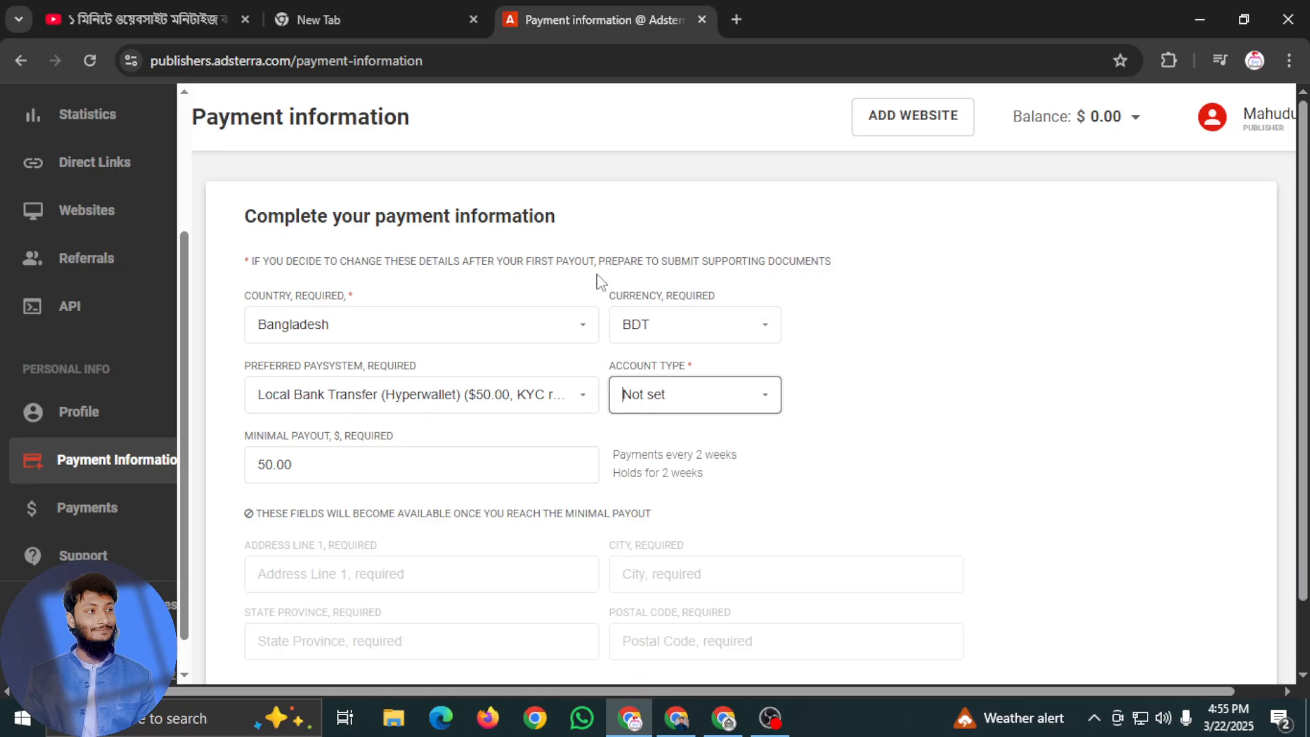
click(140, 450)
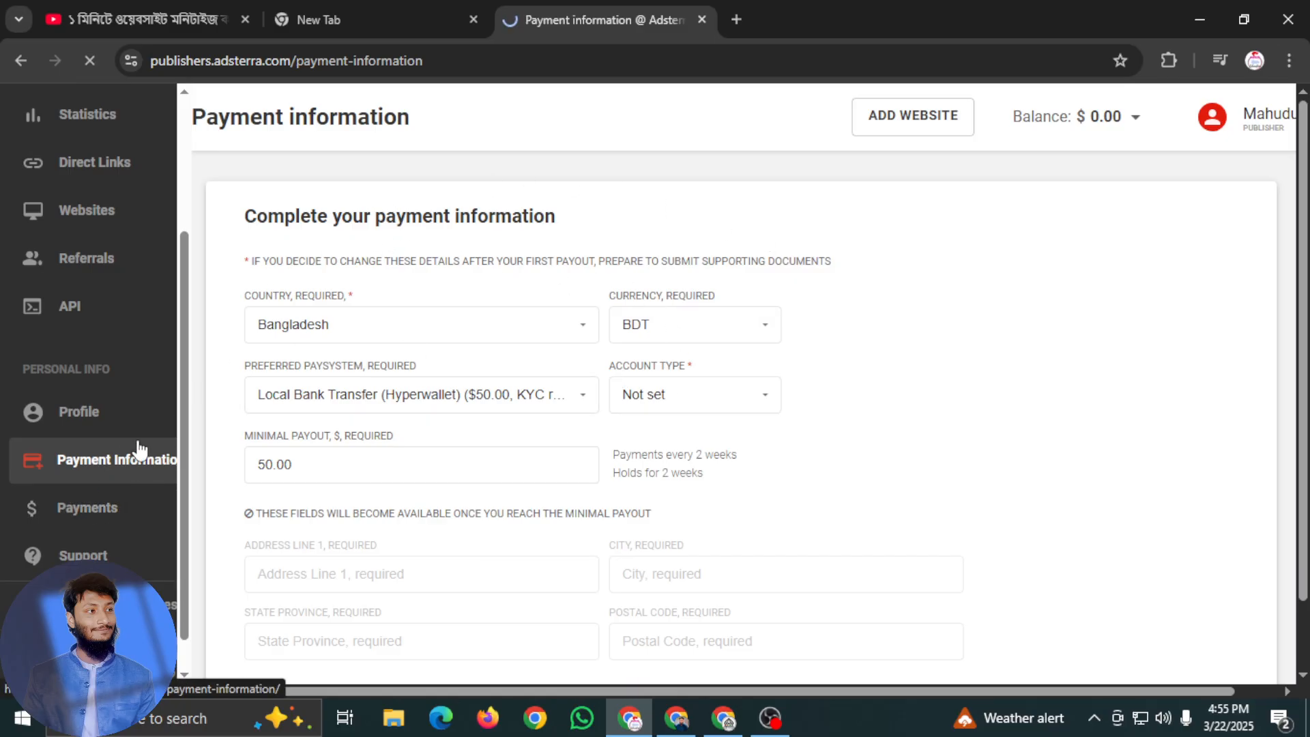
click(91, 513)
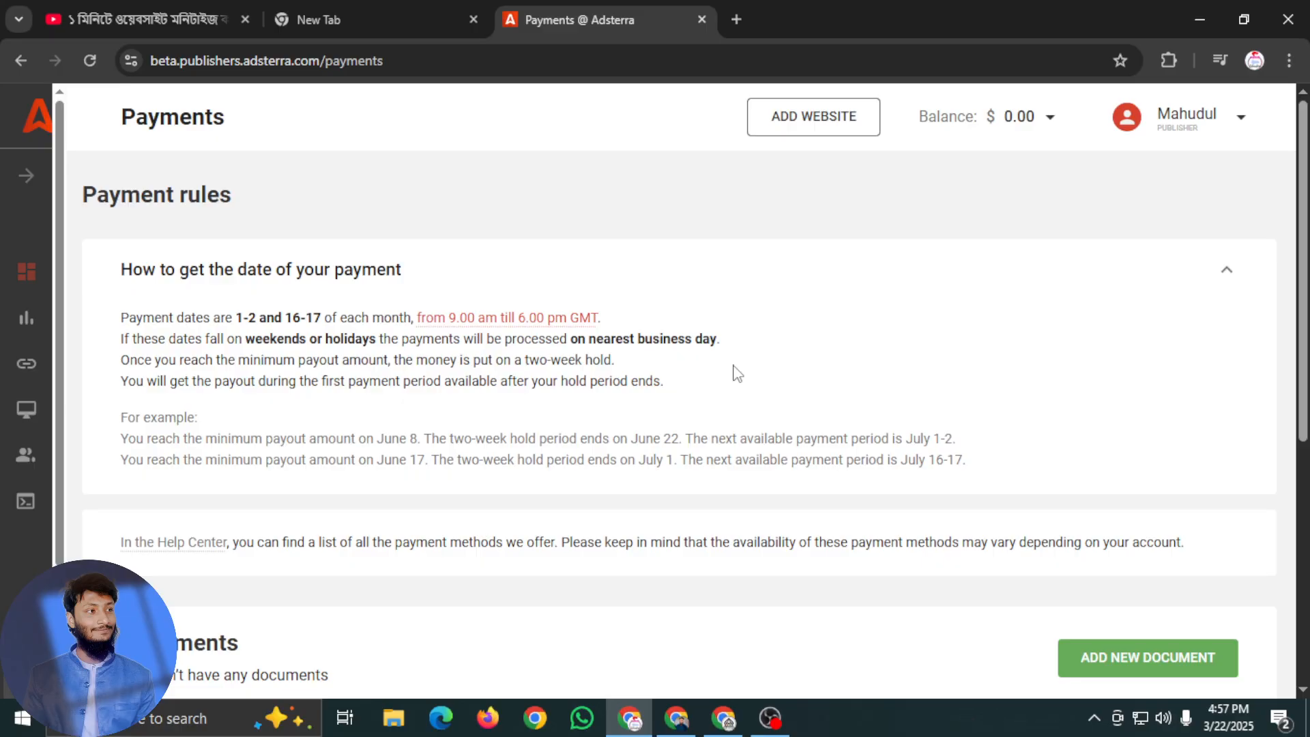
scroll(460, 508, down, 3)
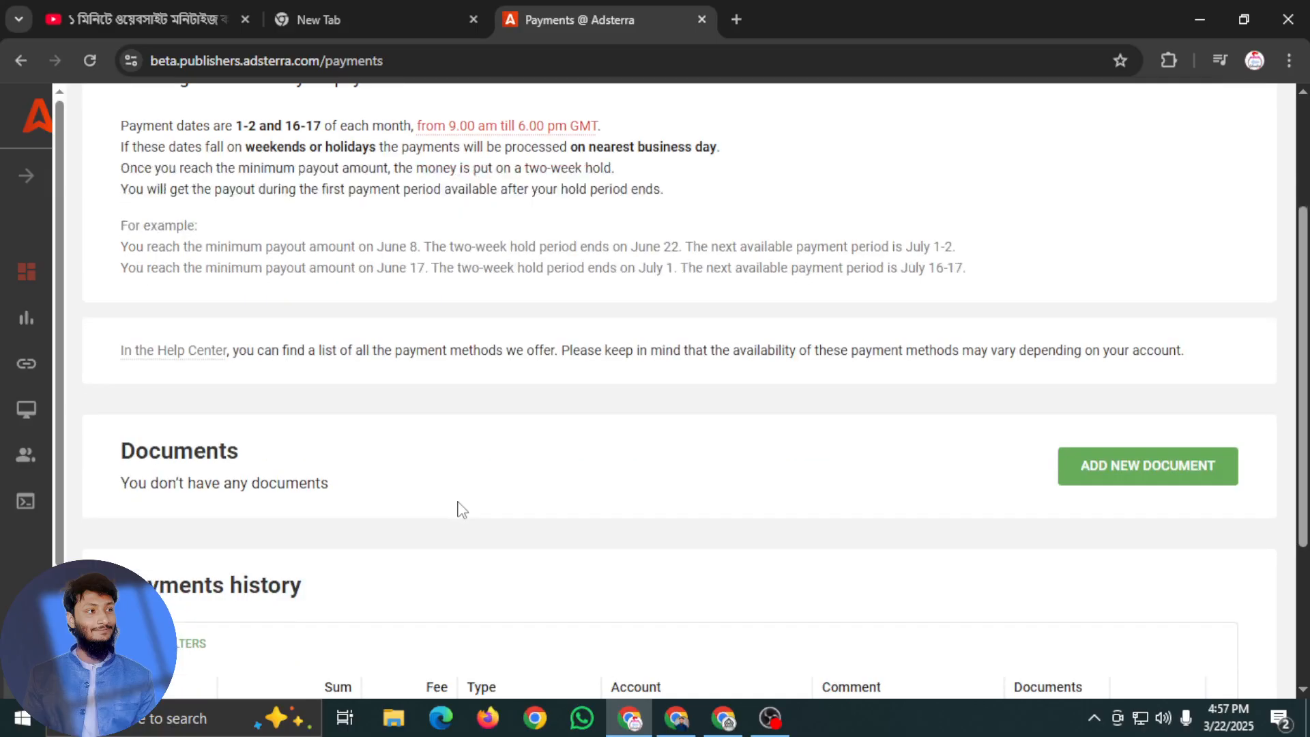
scroll(374, 517, down, 3)
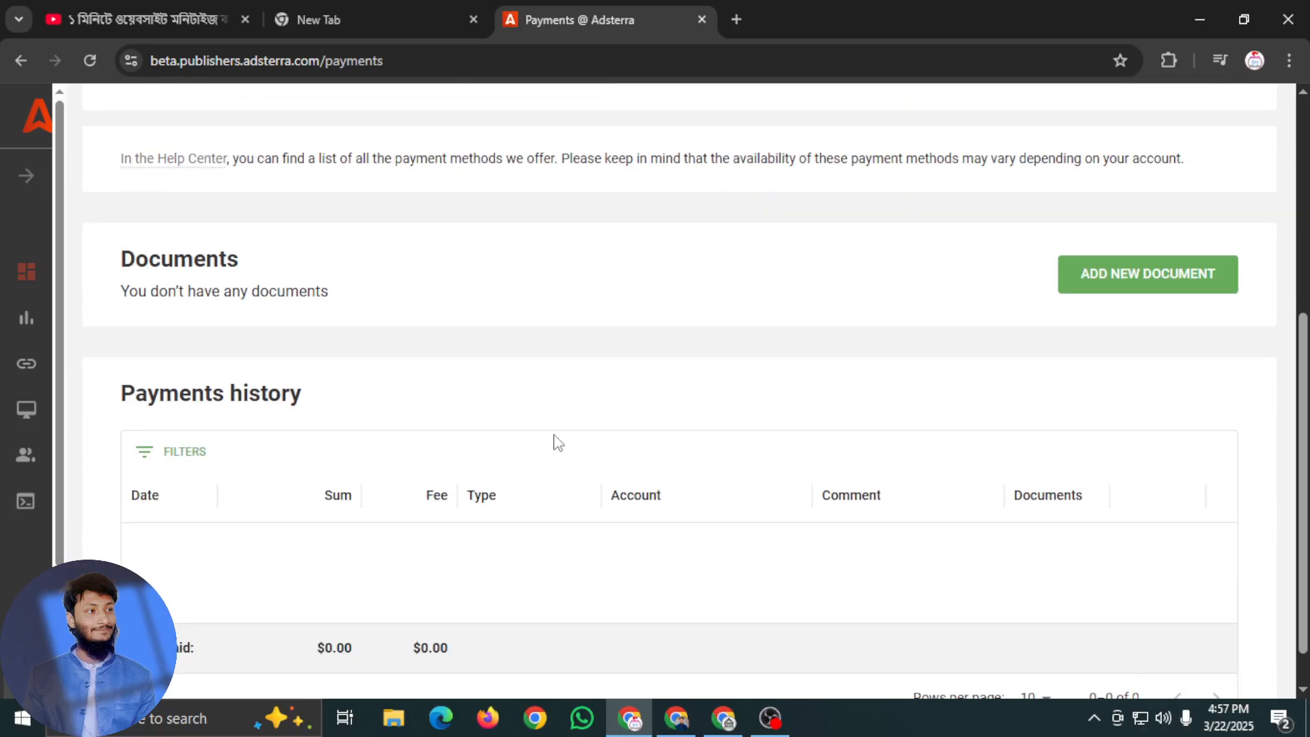
Start adding a new document and browse to the personal folder containing the ID card images
click(1160, 280)
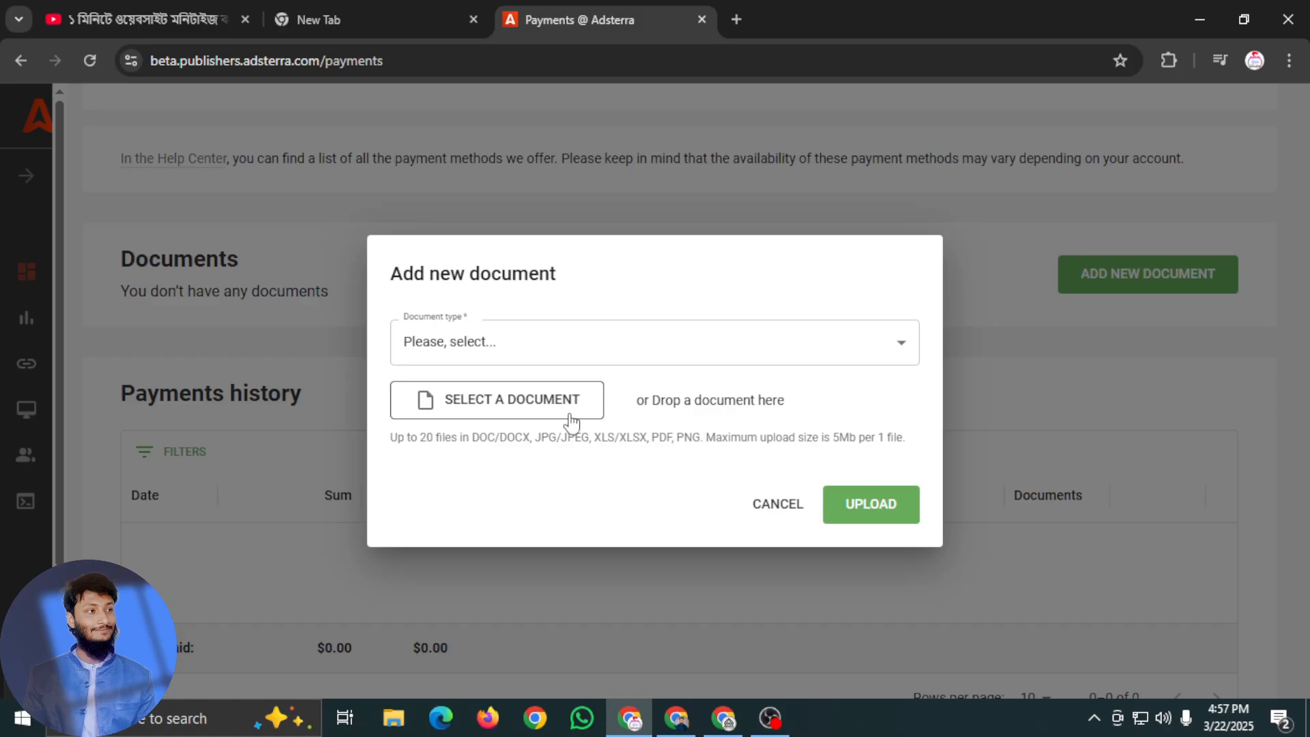
click(559, 408)
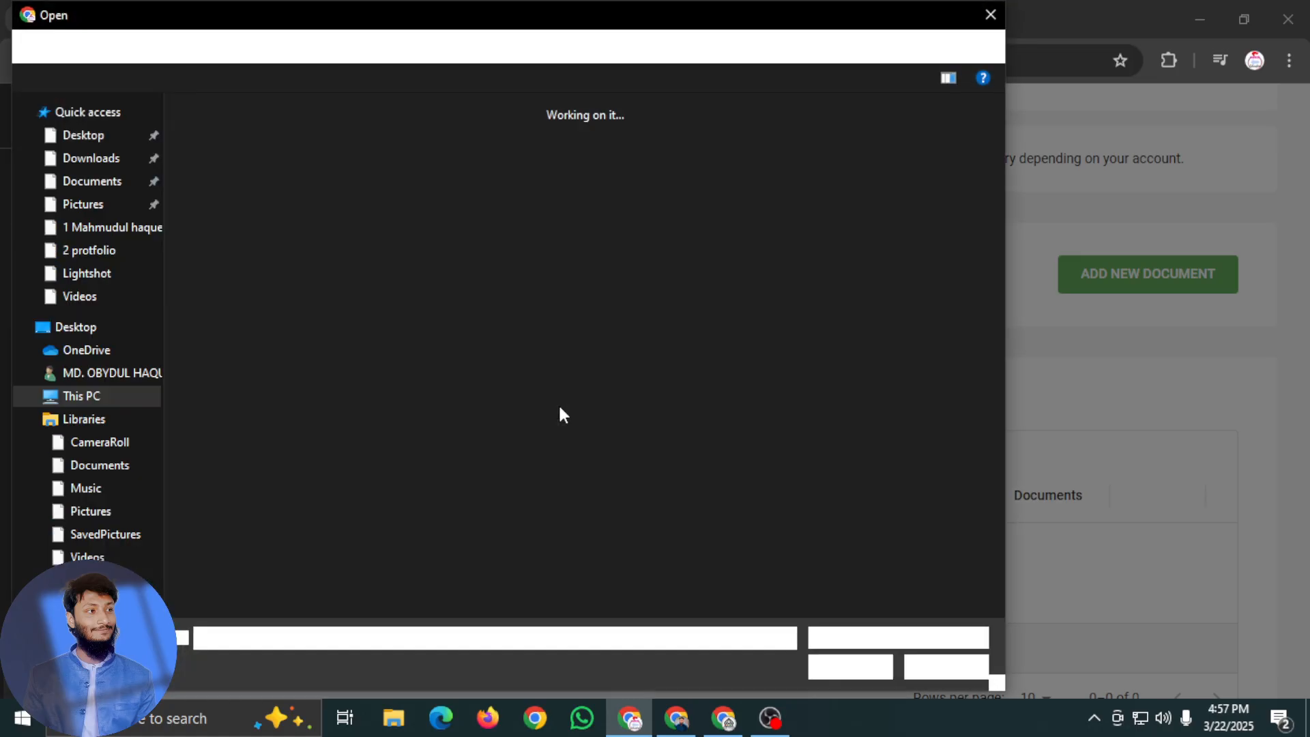
click(96, 227)
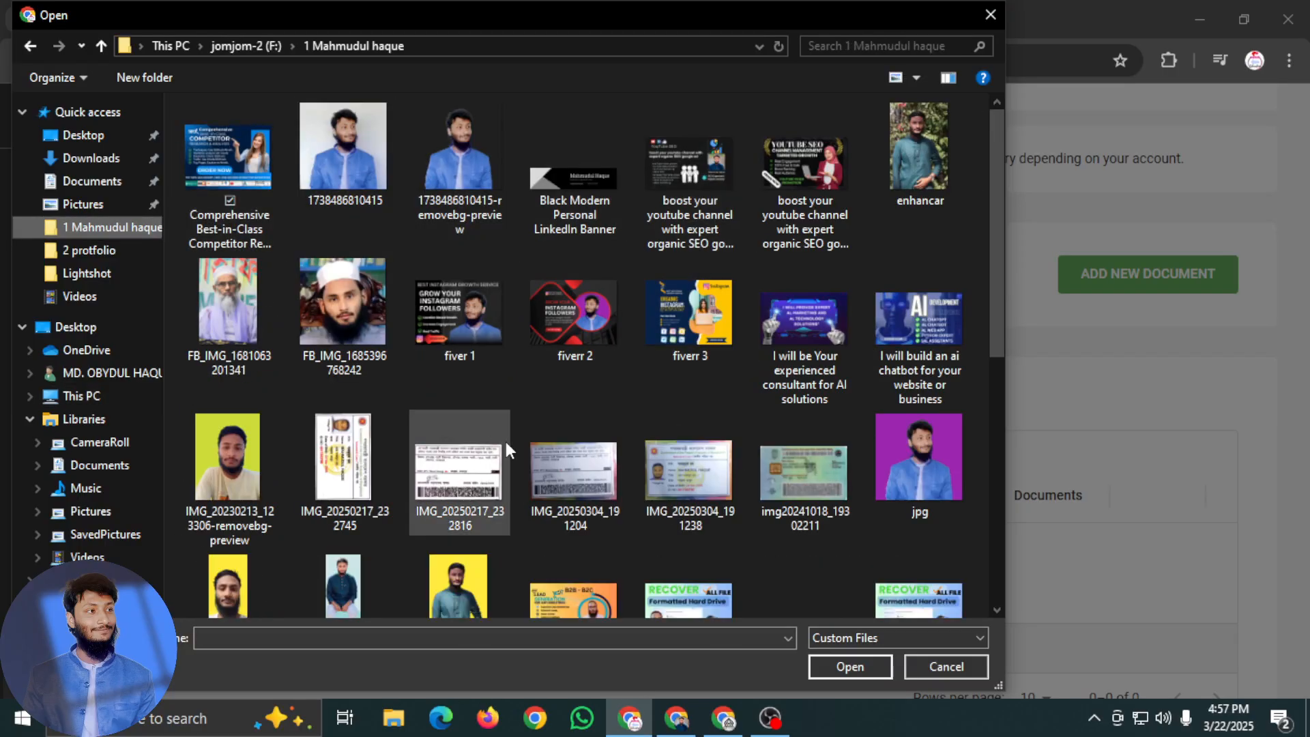
scroll(505, 441, down, 3)
scroll(629, 394, up, 1)
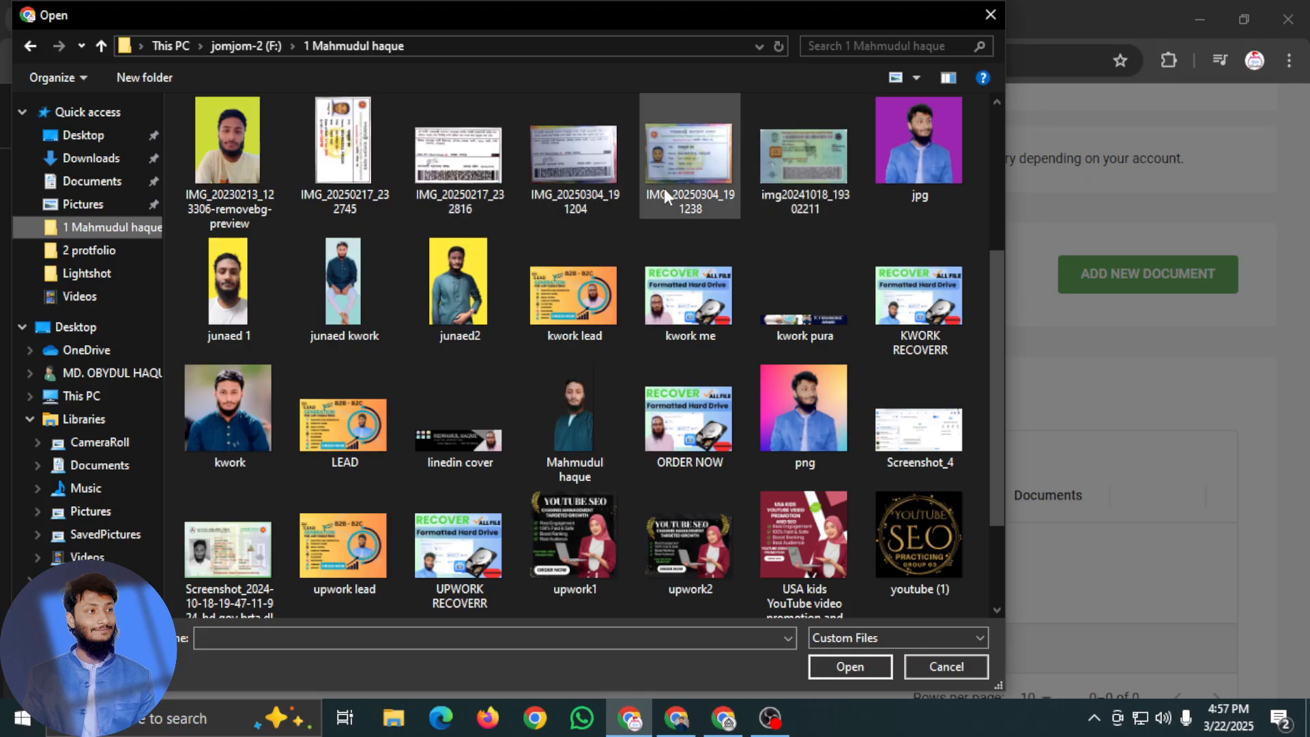
Attach IMG_20250217_232745, IMG_20250217_232816, img20241018_19302211 and the dl_checker-edit screenshot from 2024-10-18 to the new document
click(361, 154)
ctrl+click(454, 157)
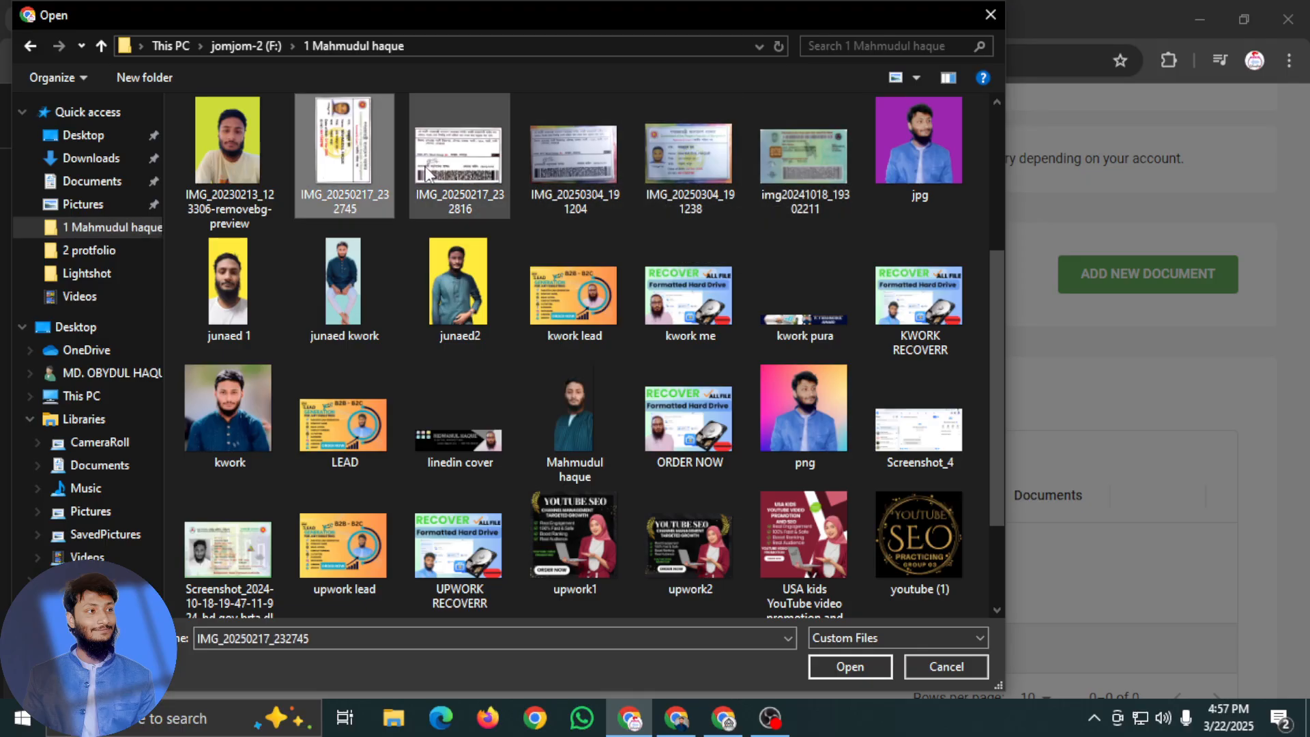
ctrl+click(686, 176)
click(665, 178)
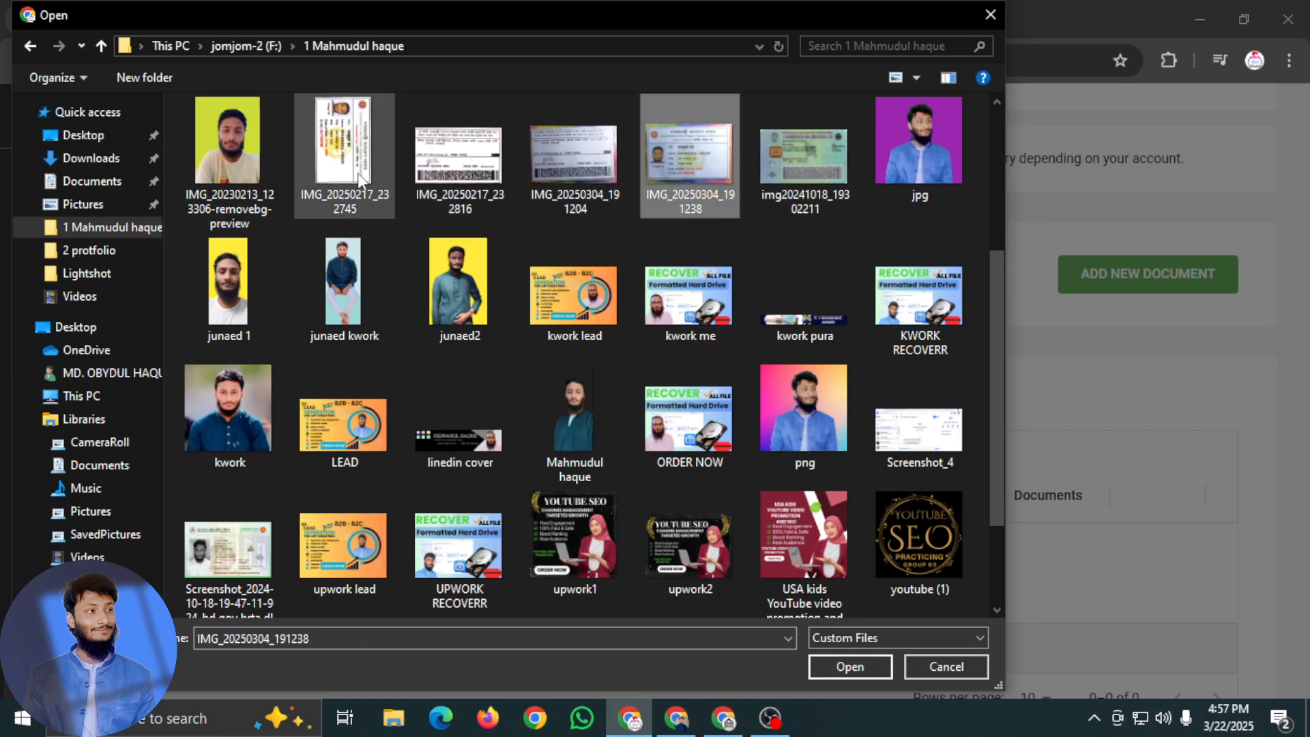
click(348, 157)
ctrl+click(494, 172)
ctrl+click(229, 546)
ctrl+click(795, 154)
click(866, 670)
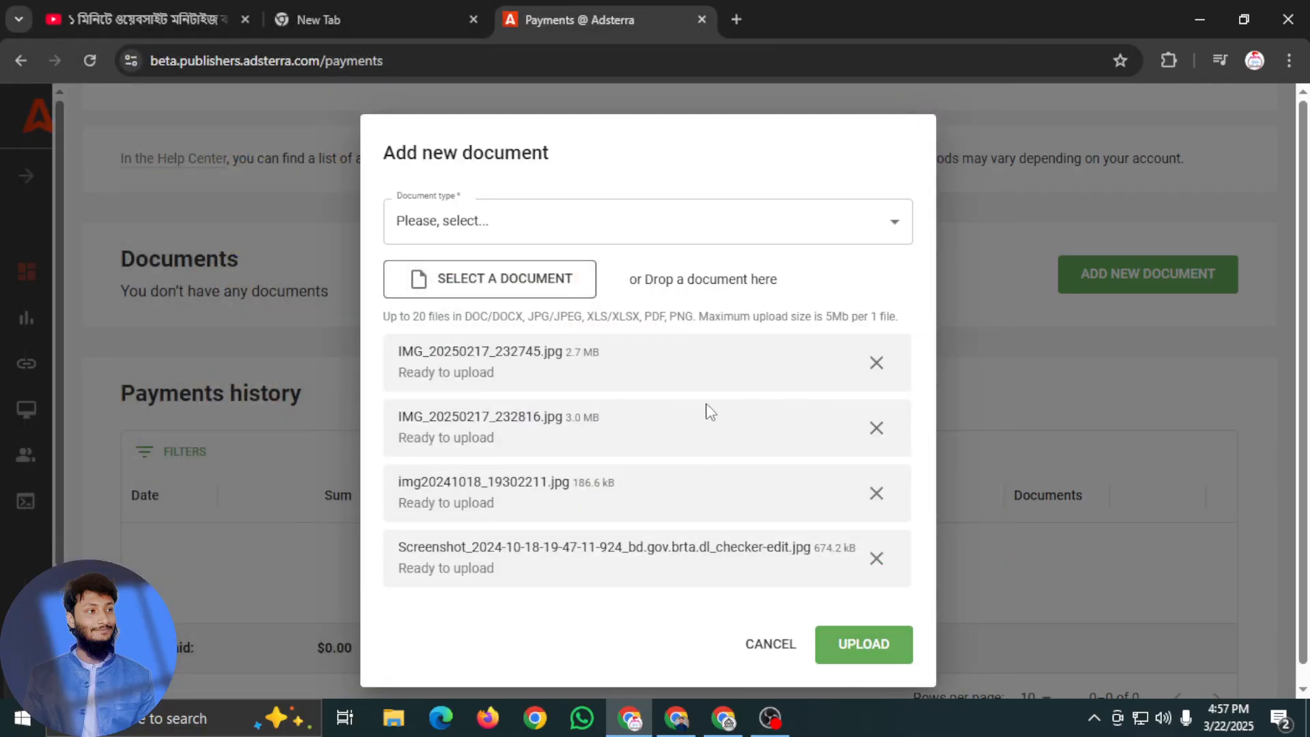
Set the new document's type to Other Photo/Scan
click(672, 226)
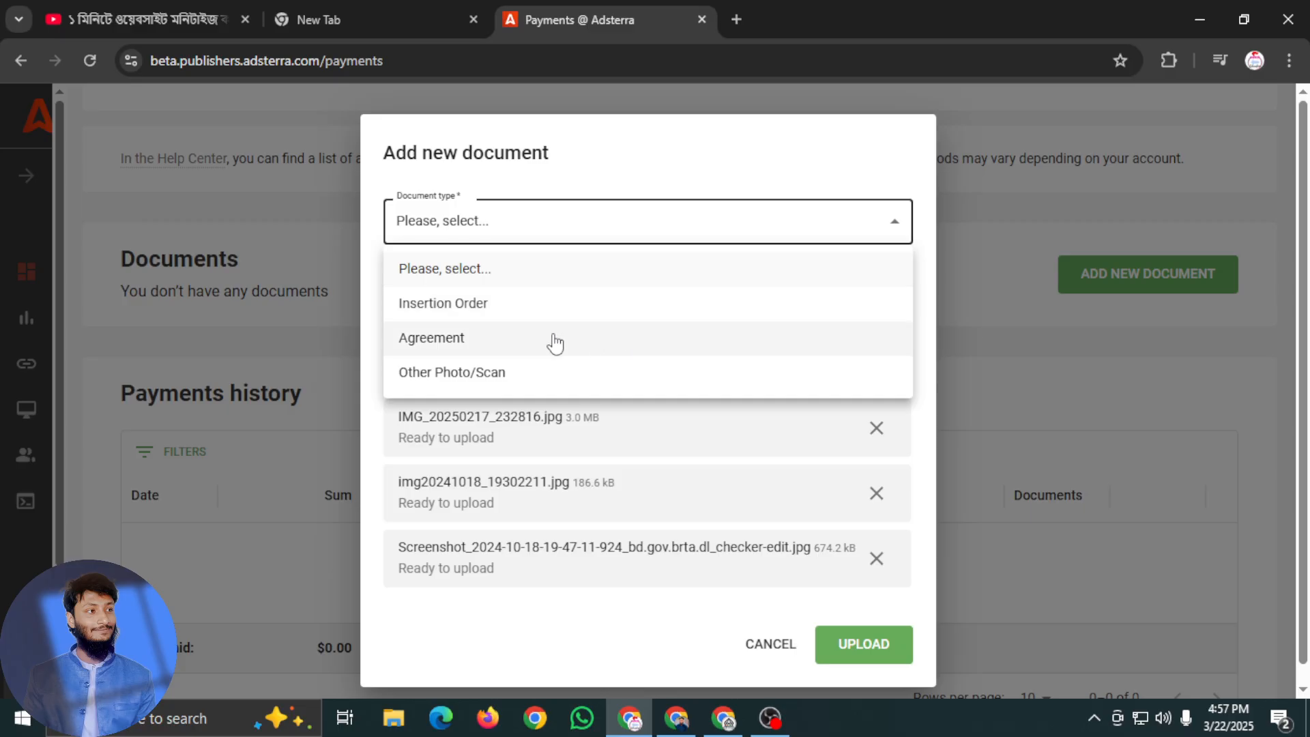
click(546, 283)
click(631, 221)
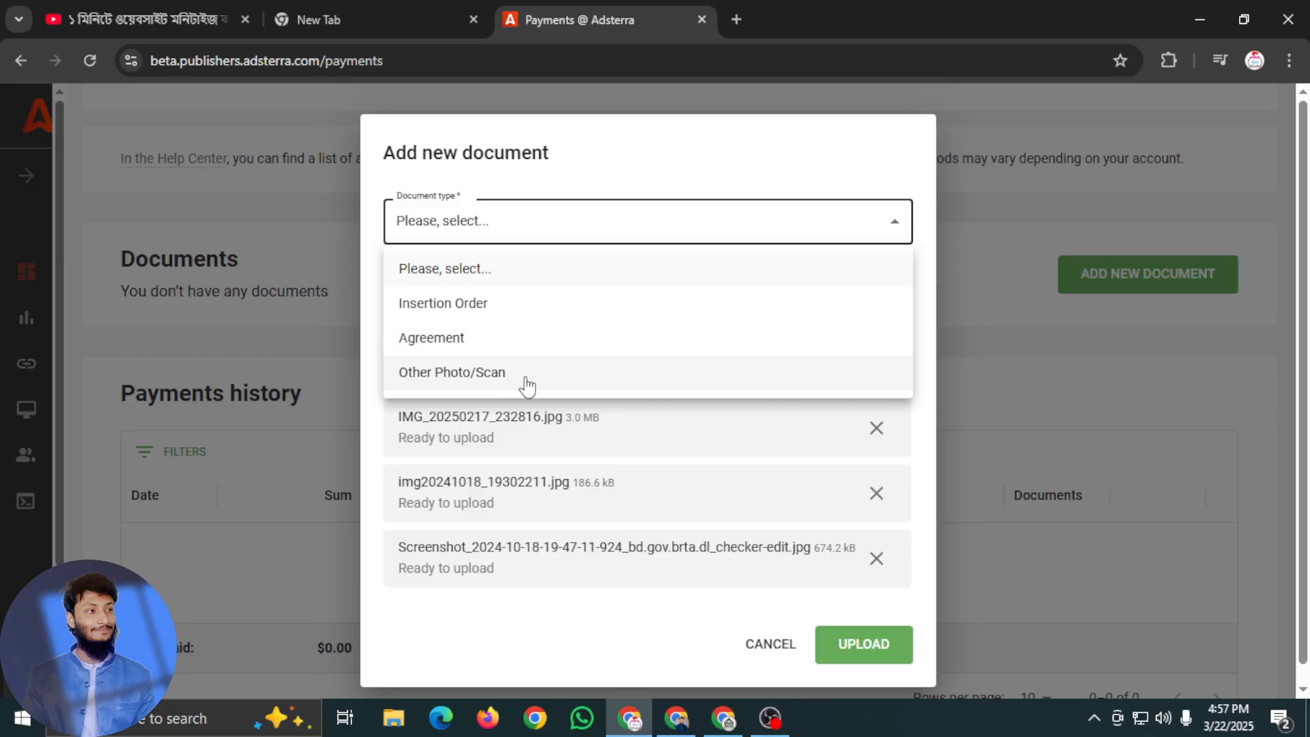
click(497, 379)
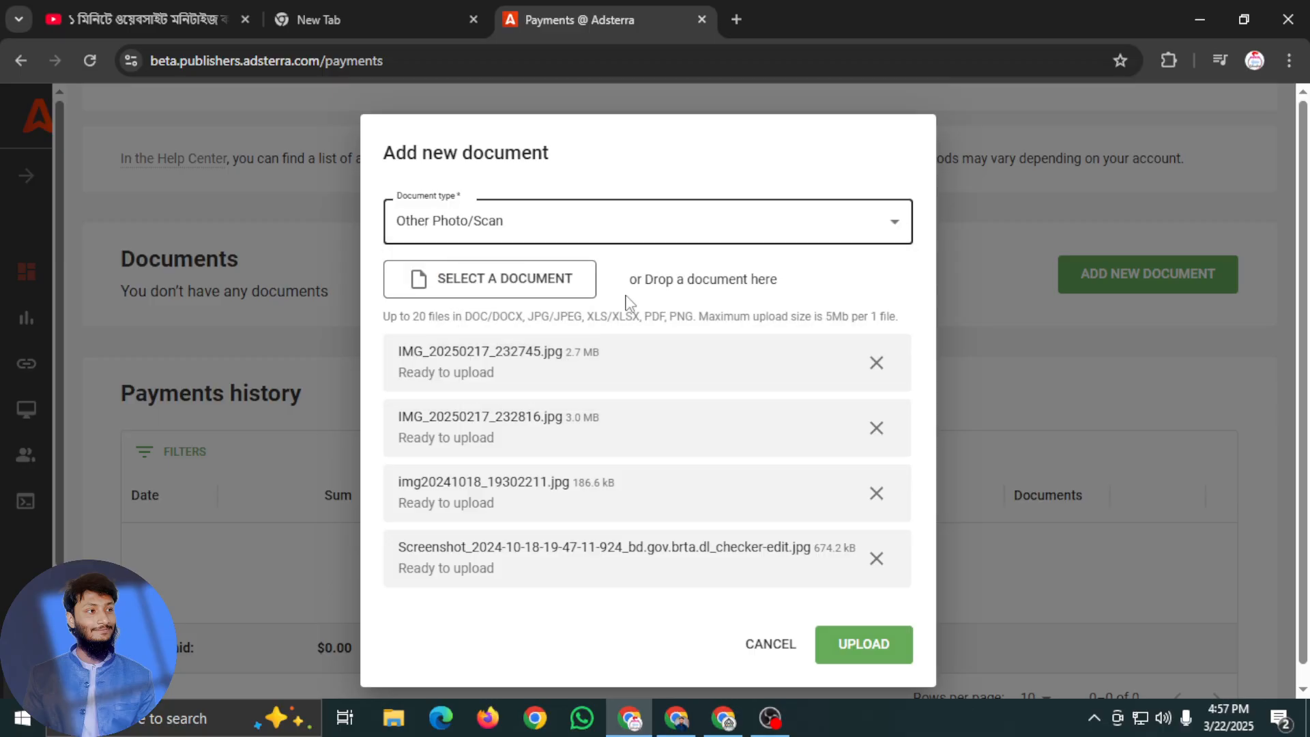
Upload the new document with its four attached files and check its entry and the payment rules on the Payments page
click(536, 276)
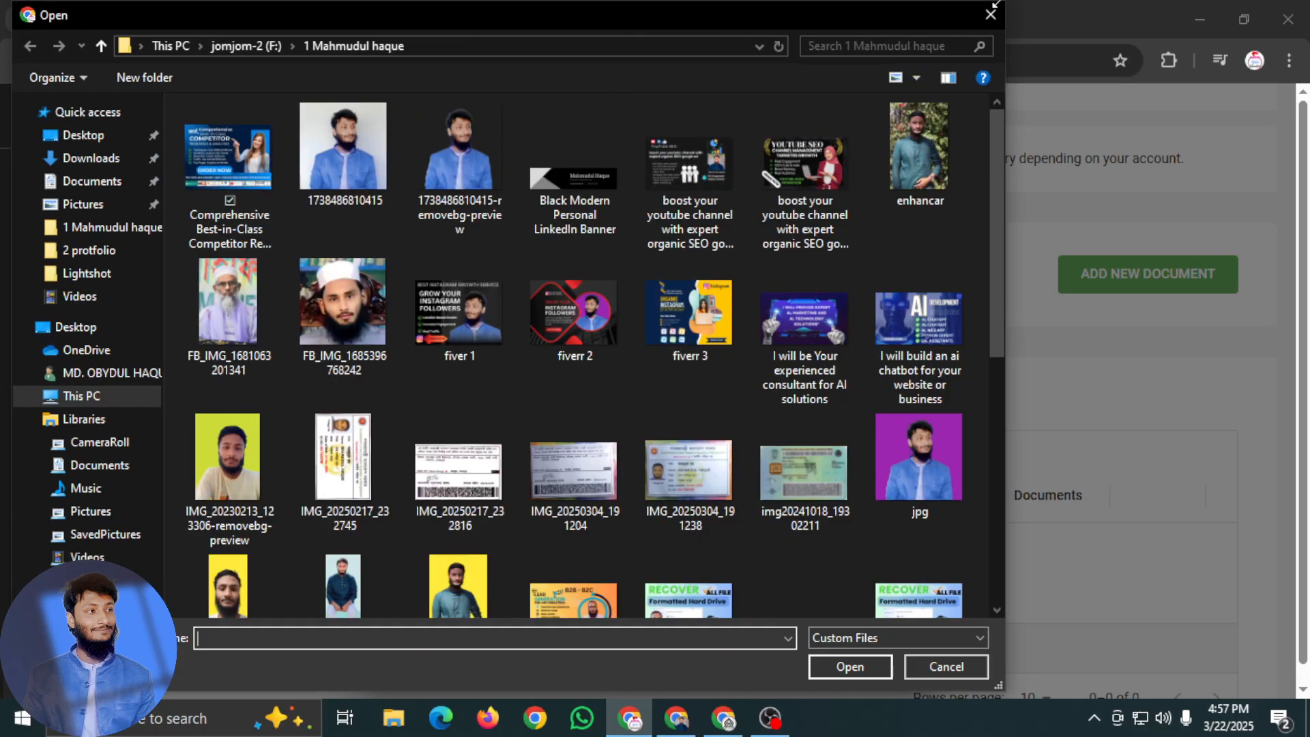
click(994, 16)
click(864, 657)
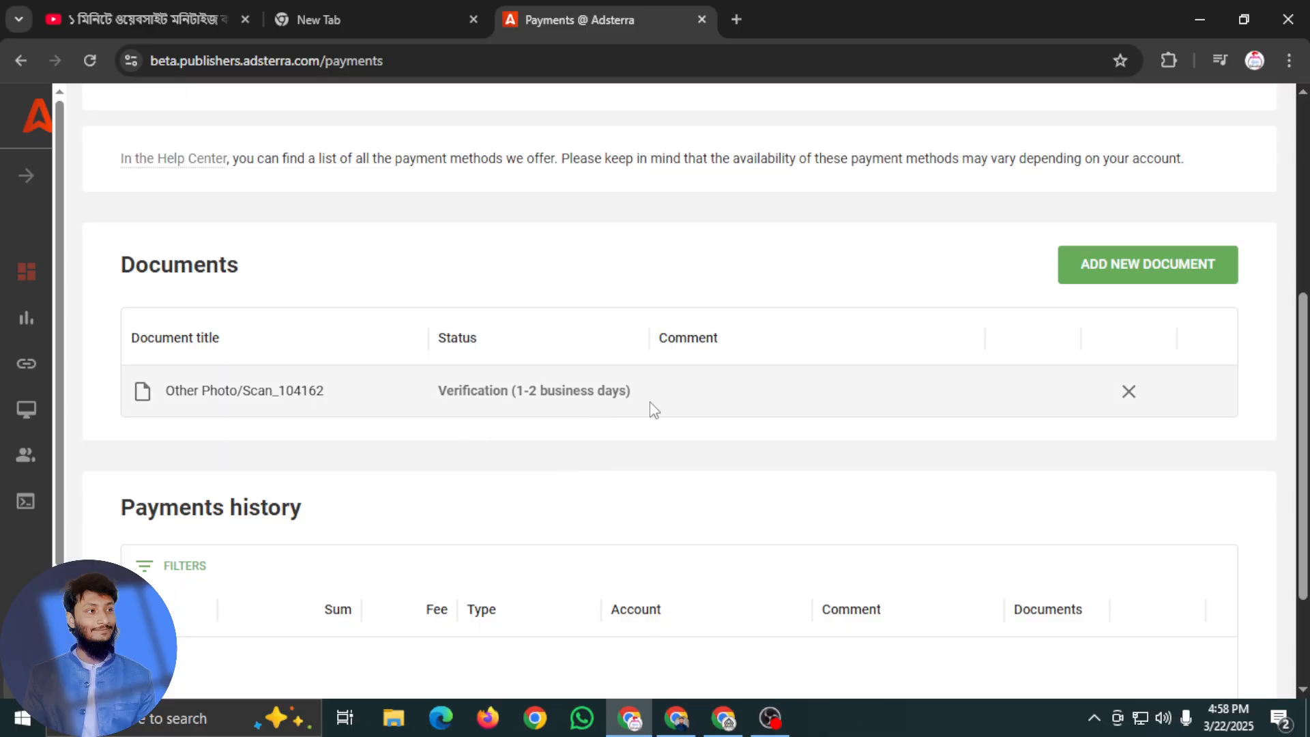
scroll(560, 418, down, 2)
scroll(558, 418, up, 4)
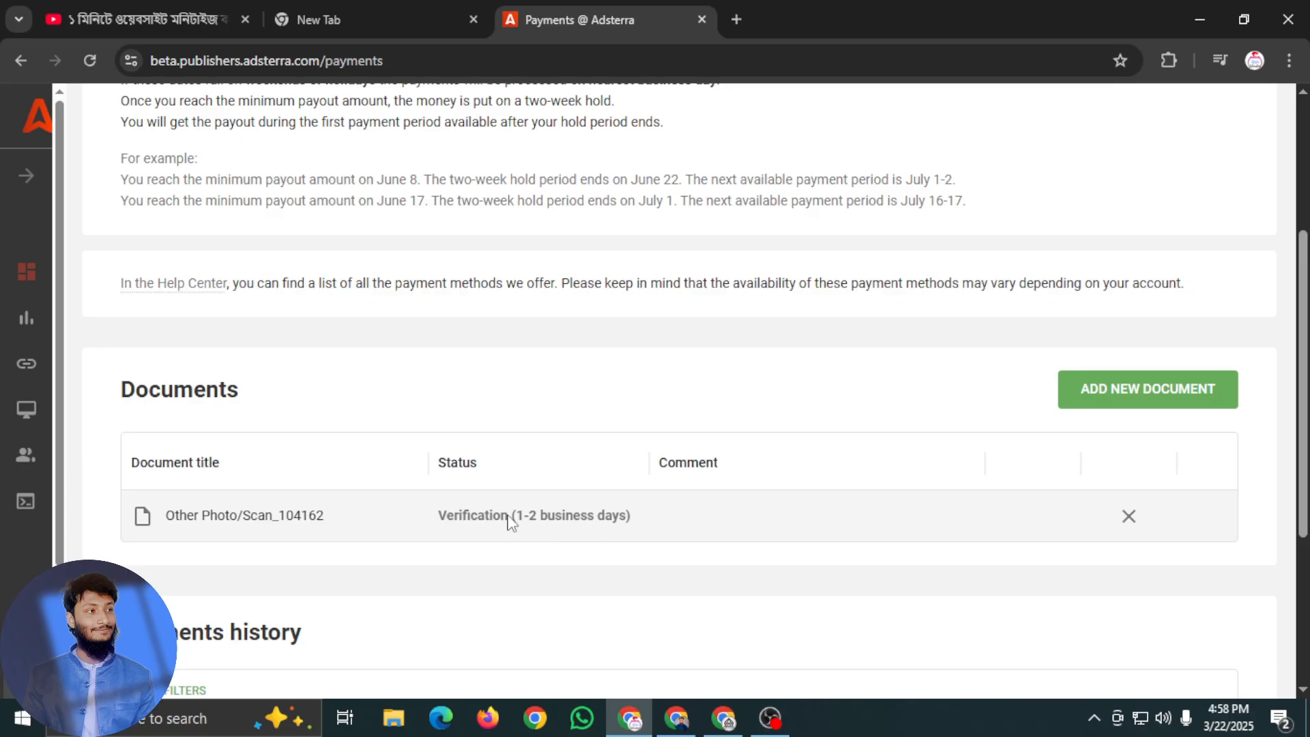
scroll(683, 513, up, 4)
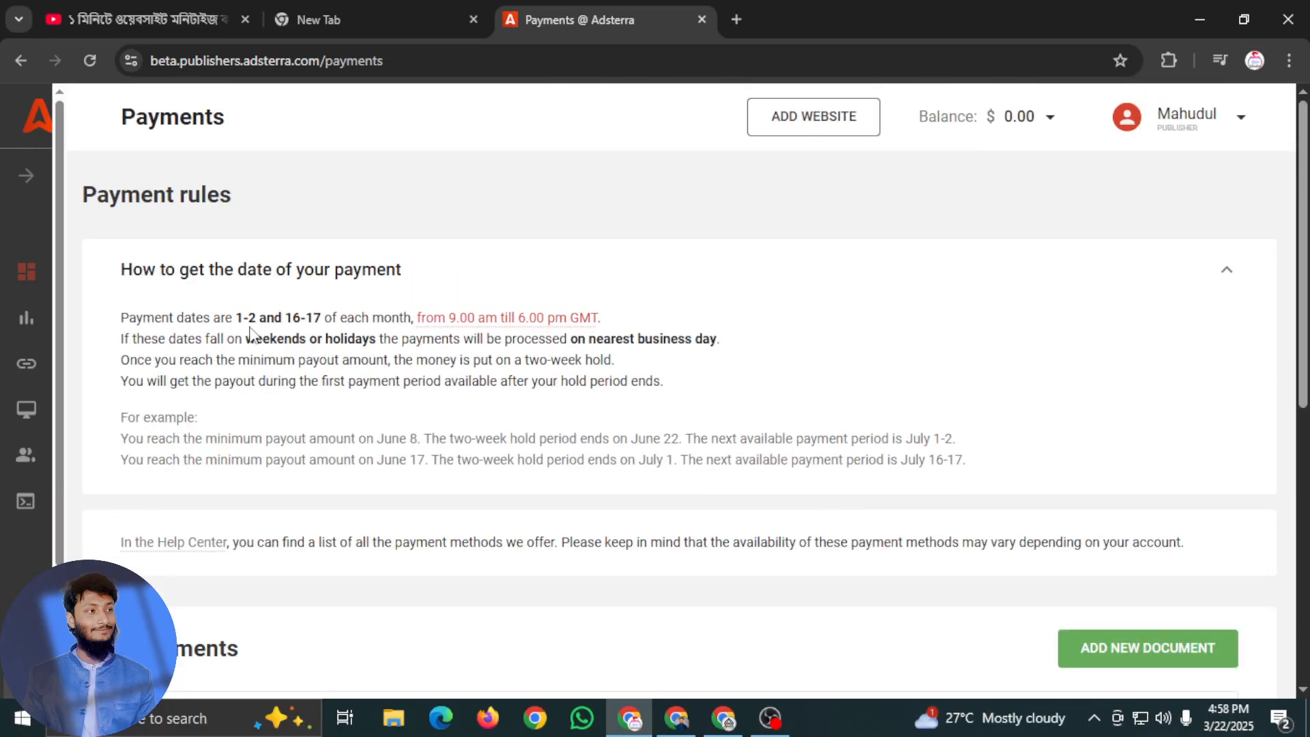
scroll(278, 349, down, 5)
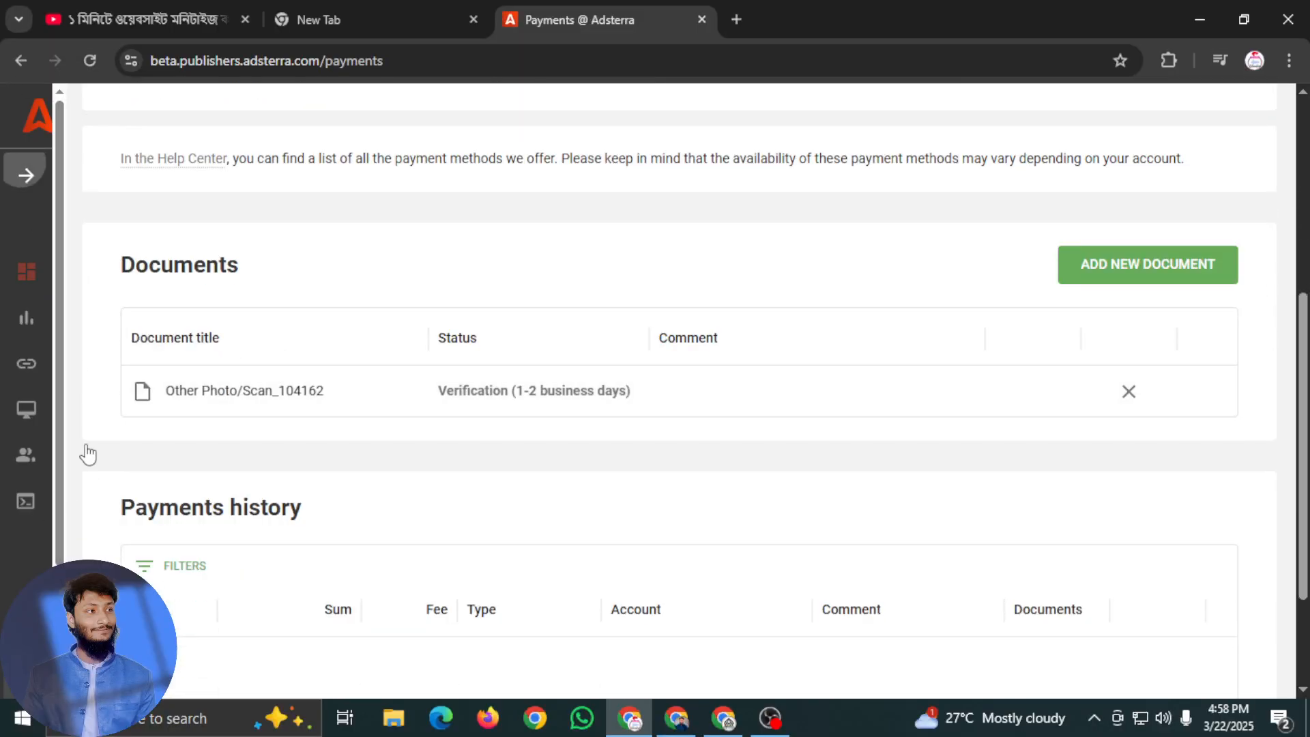
Look at the API page and open the Referrals page
click(107, 506)
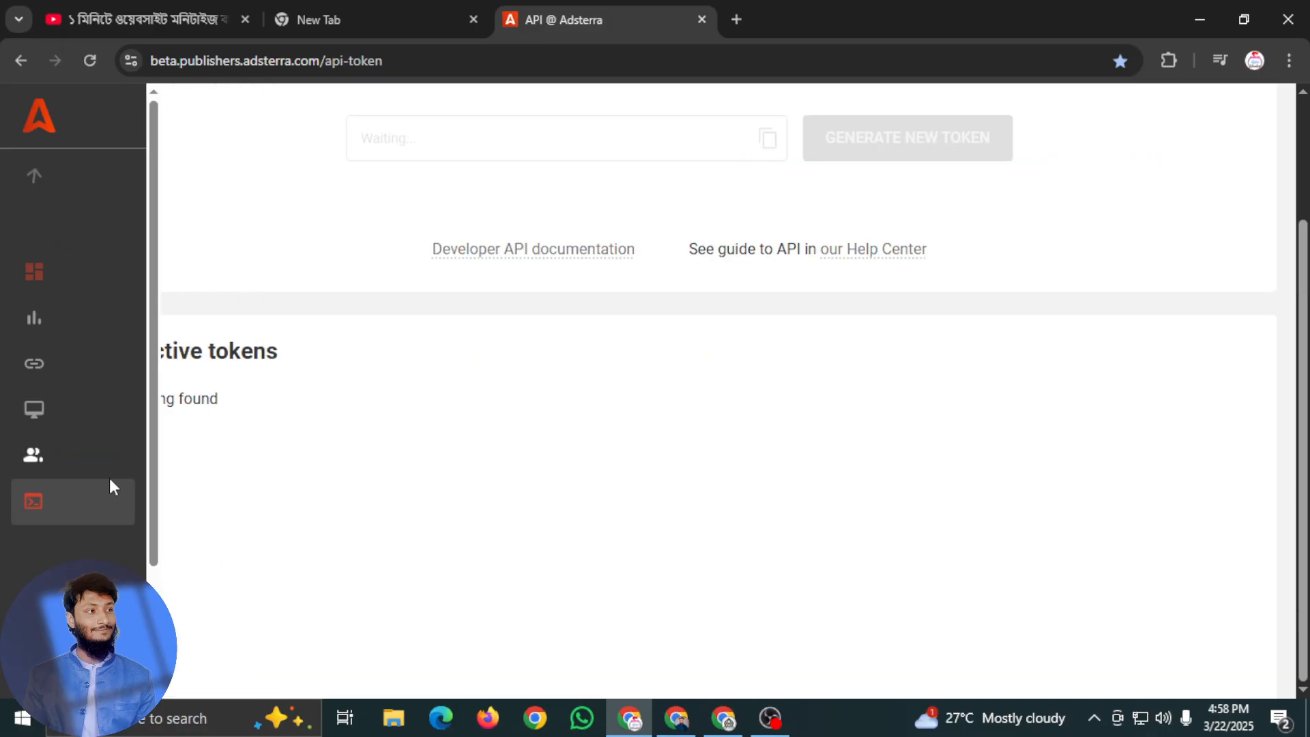
mouse_move(32, 214)
click(152, 467)
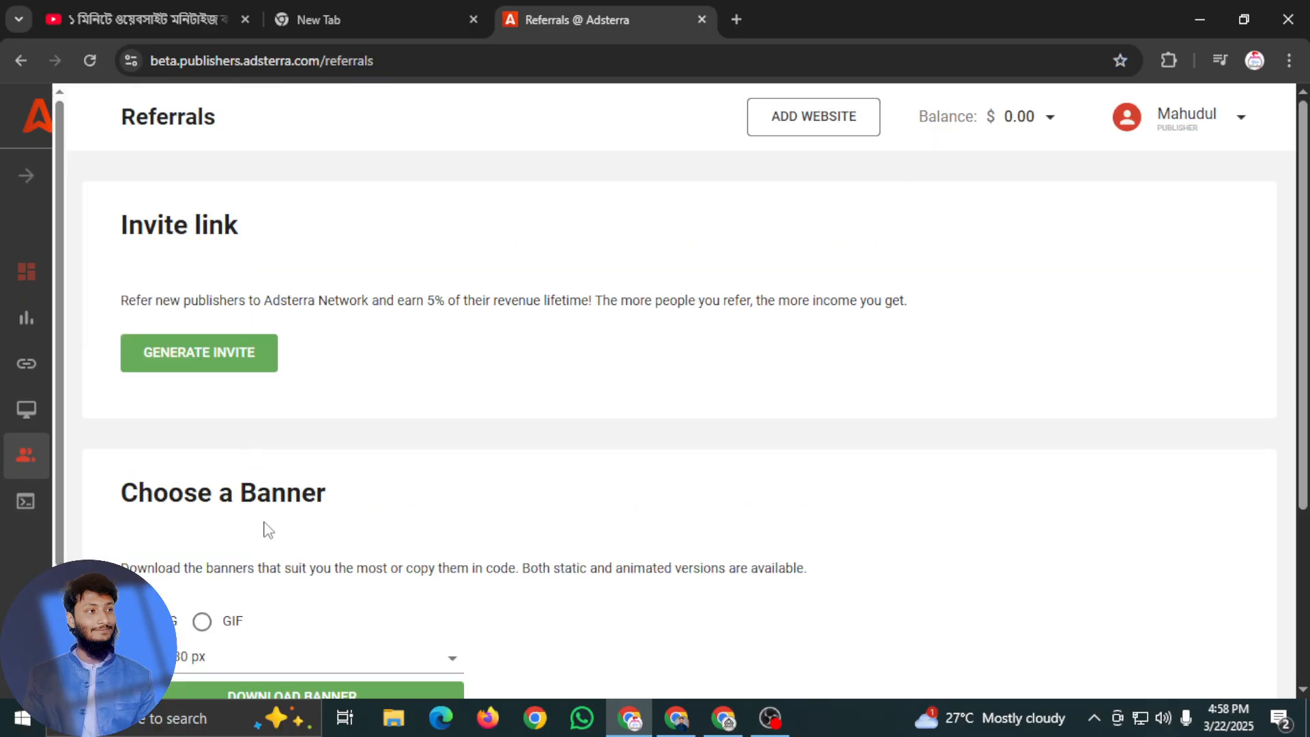
Download the PNG 80x30 px referral banner from the Choose a Banner section
scroll(265, 512, down, 3)
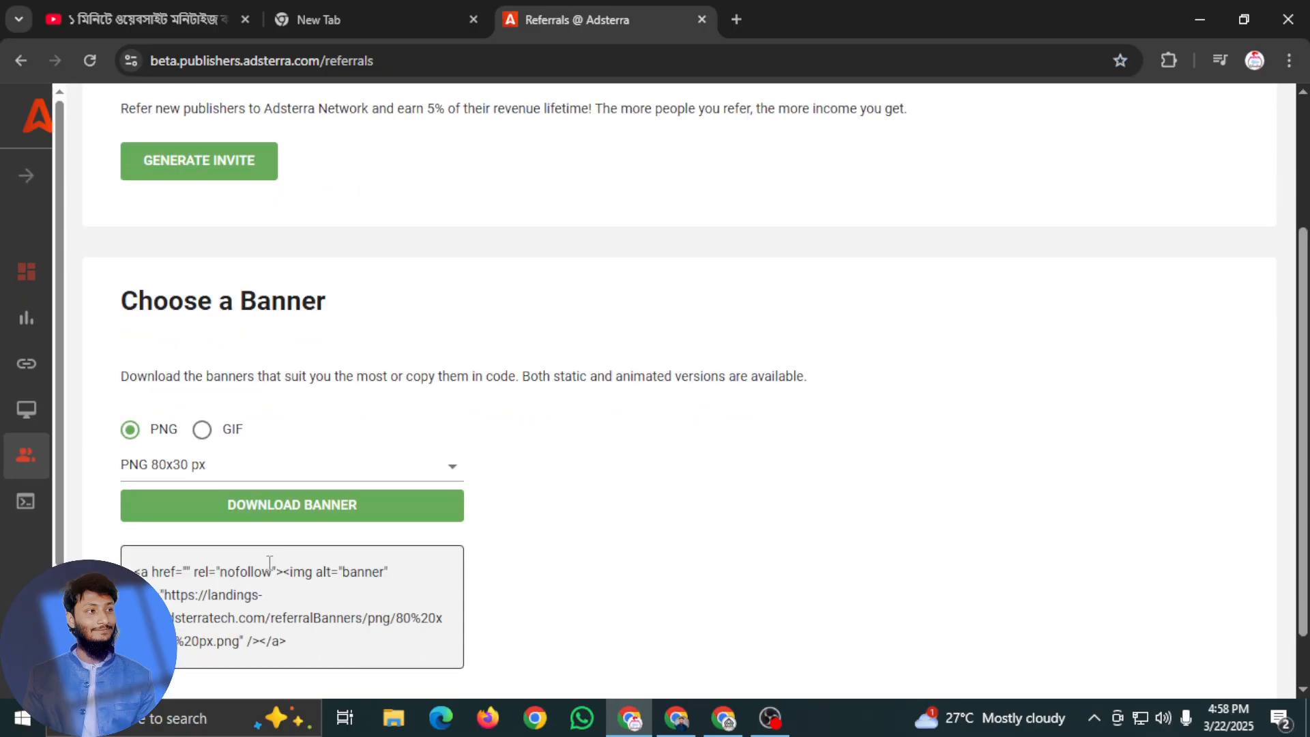
click(286, 519)
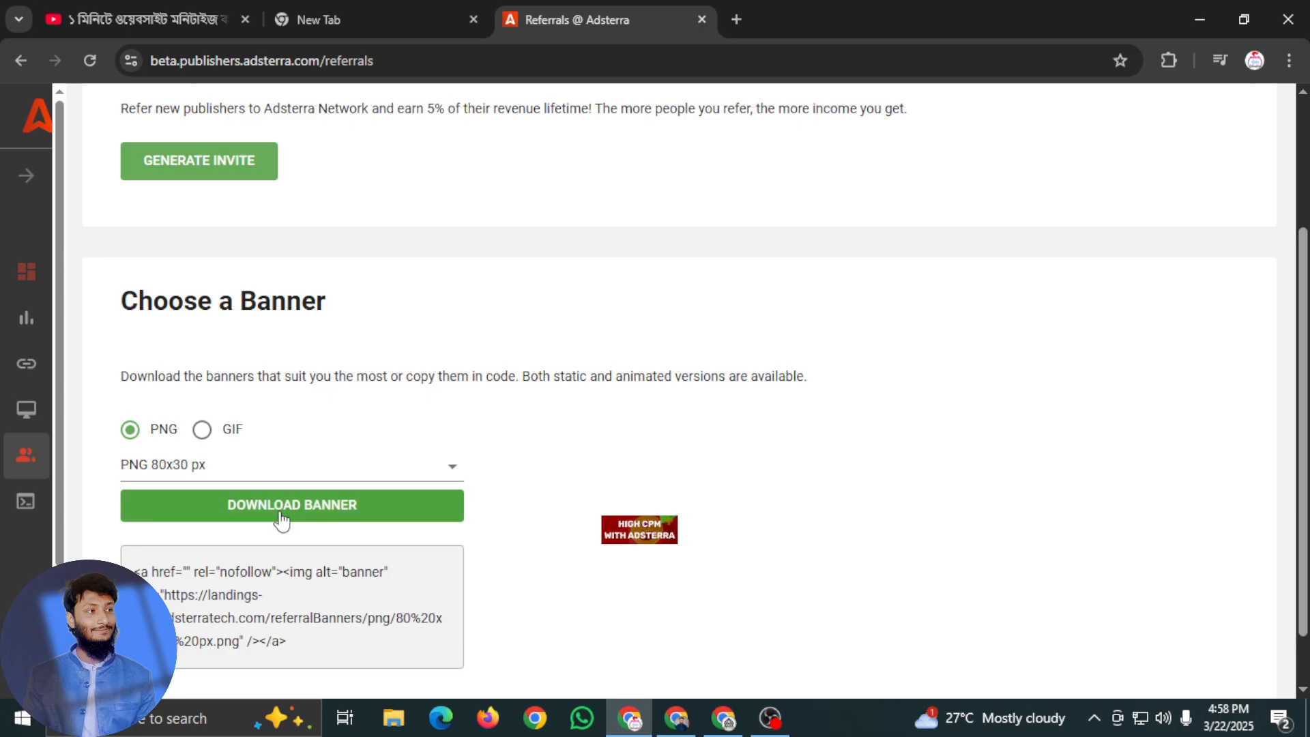
scroll(282, 519, down, 1)
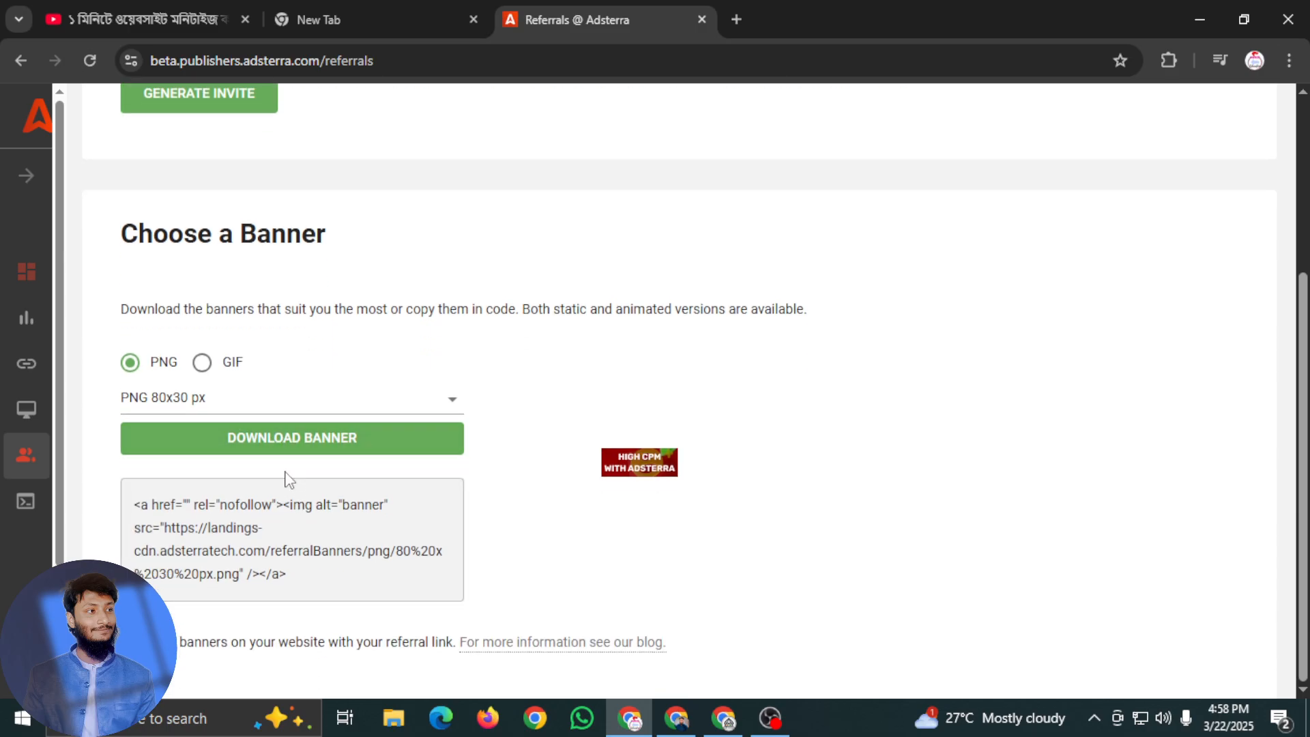
click(312, 443)
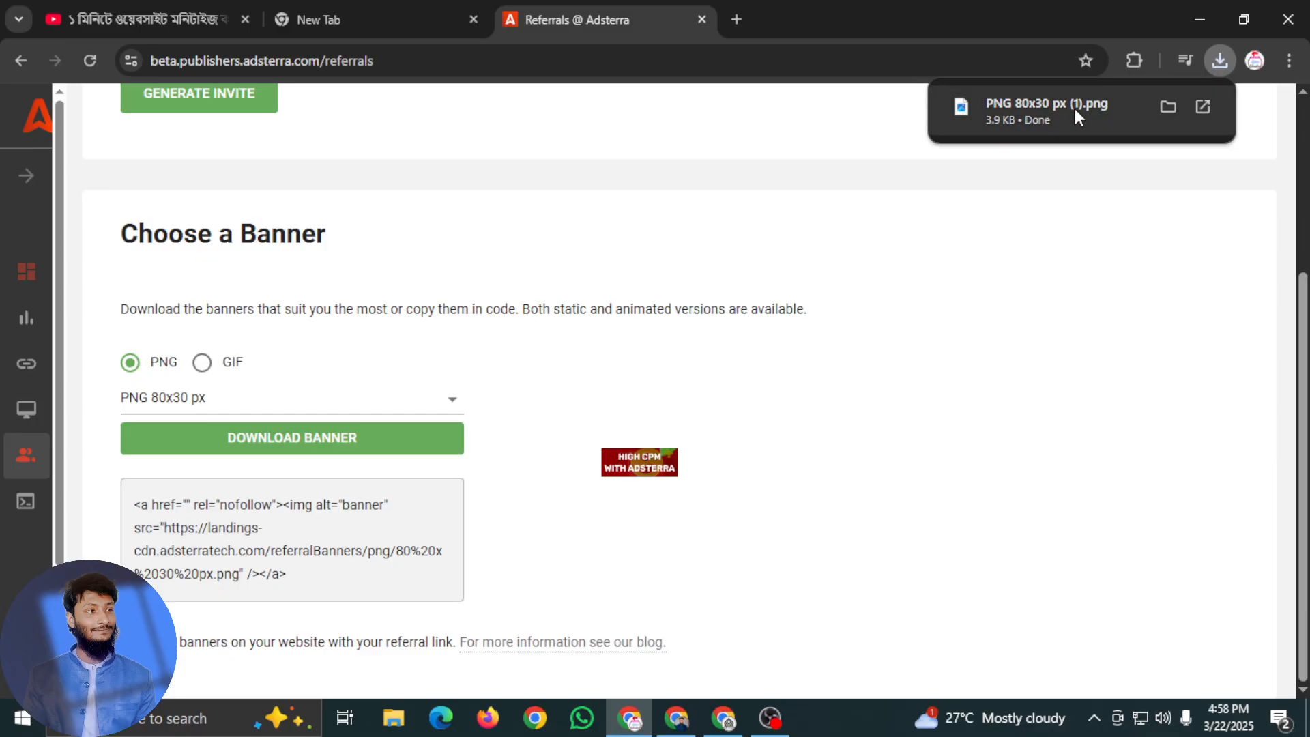
Preview the downloaded banner image from the Downloads folder and close both the image and the folder
click(1169, 106)
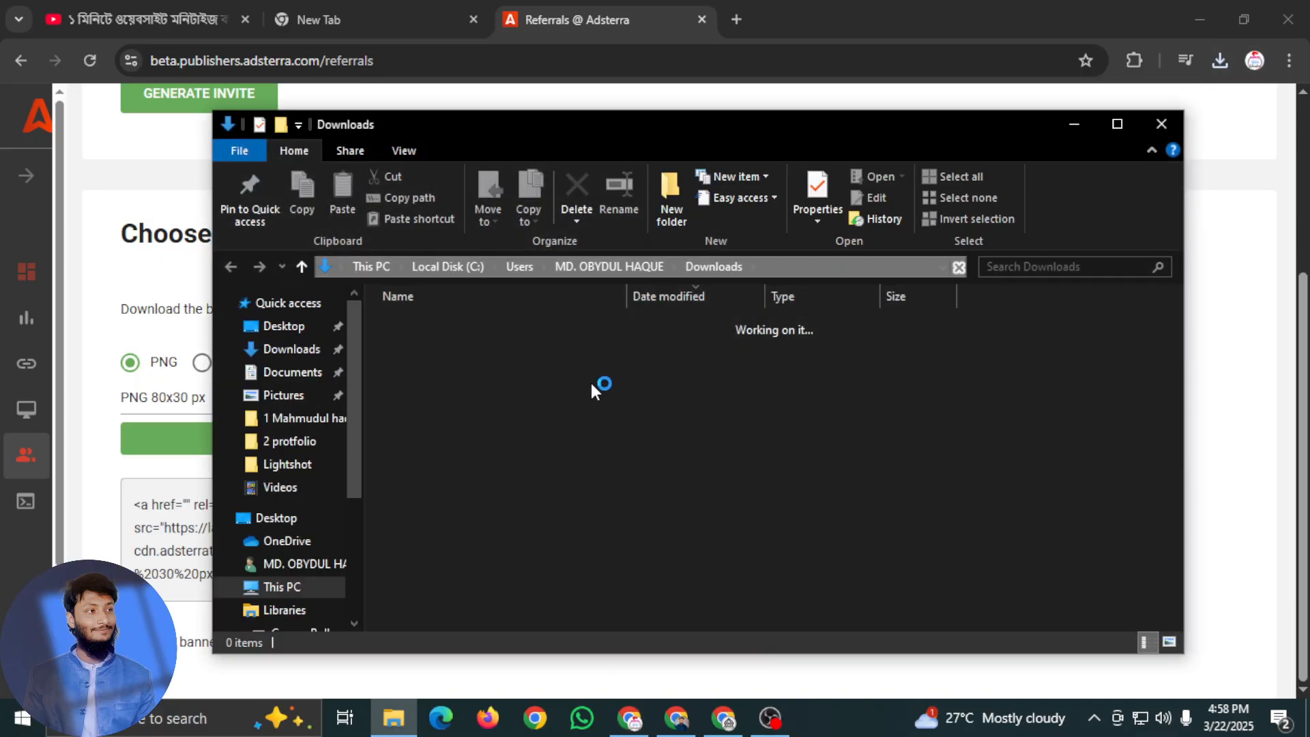
double_click(509, 351)
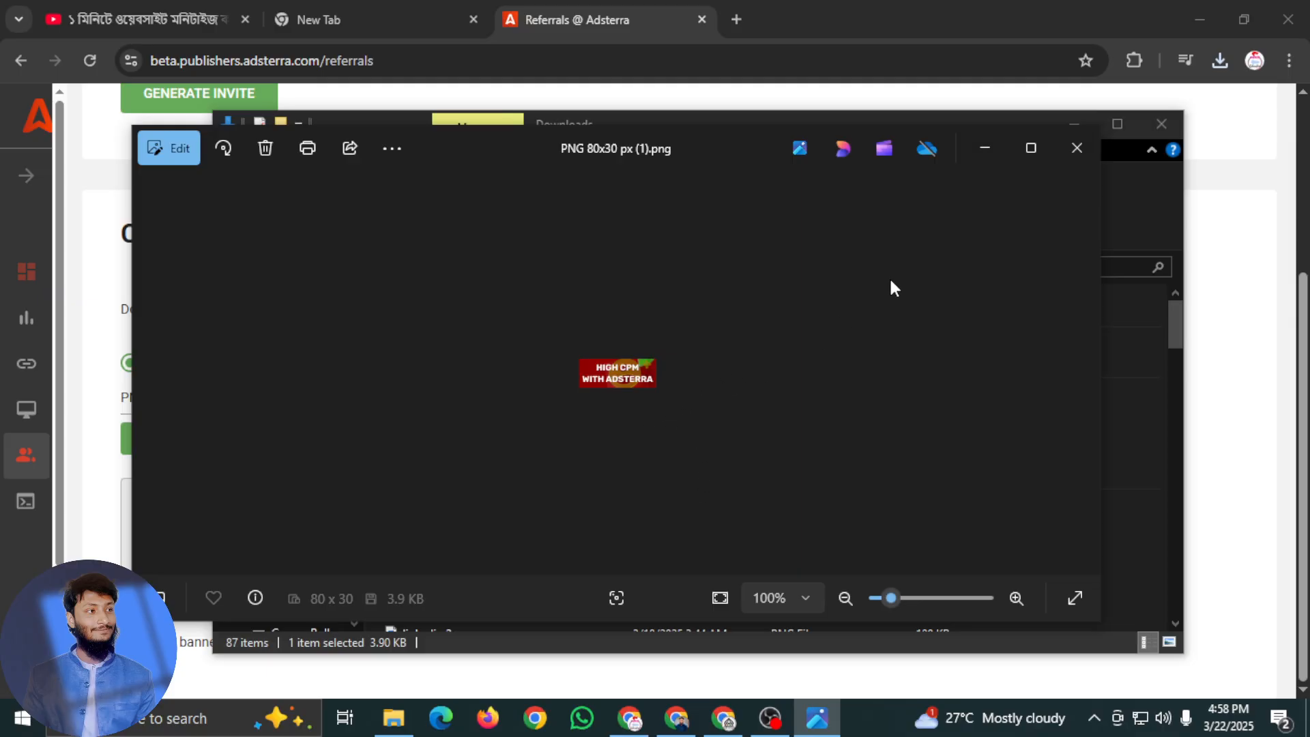
click(1065, 165)
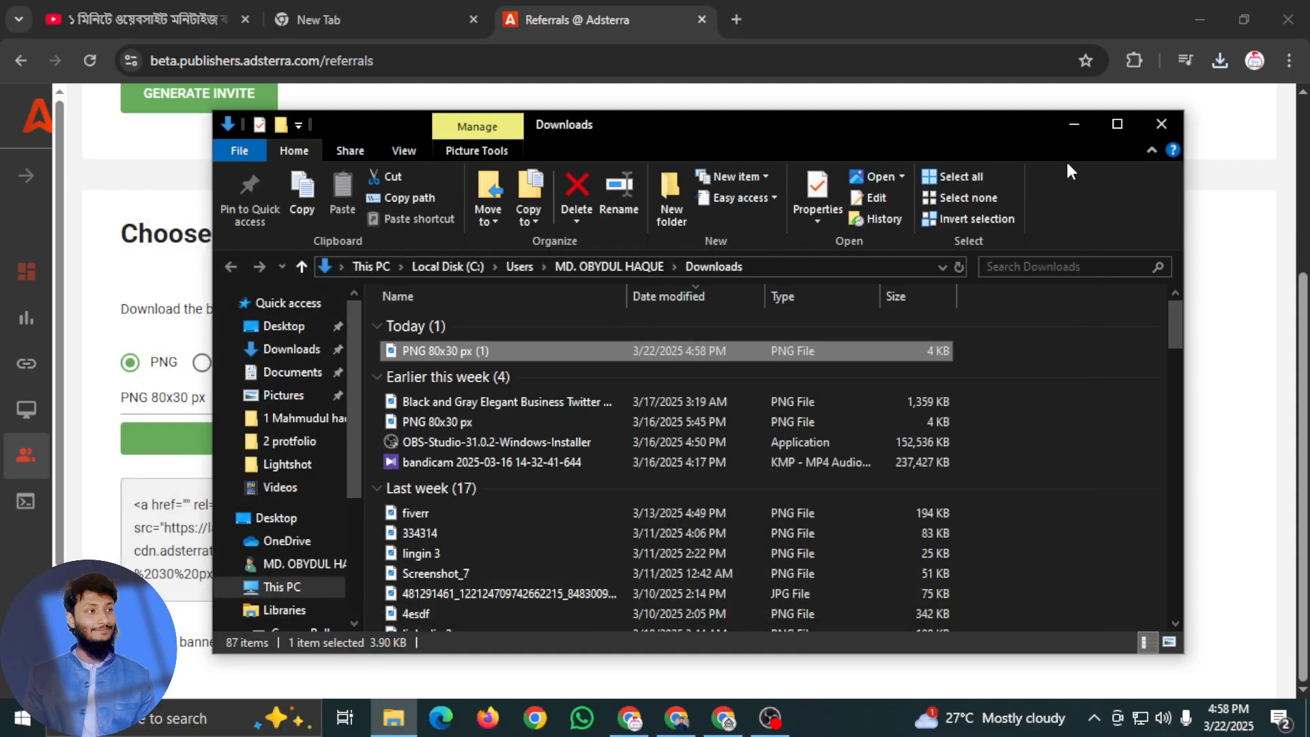
click(1162, 125)
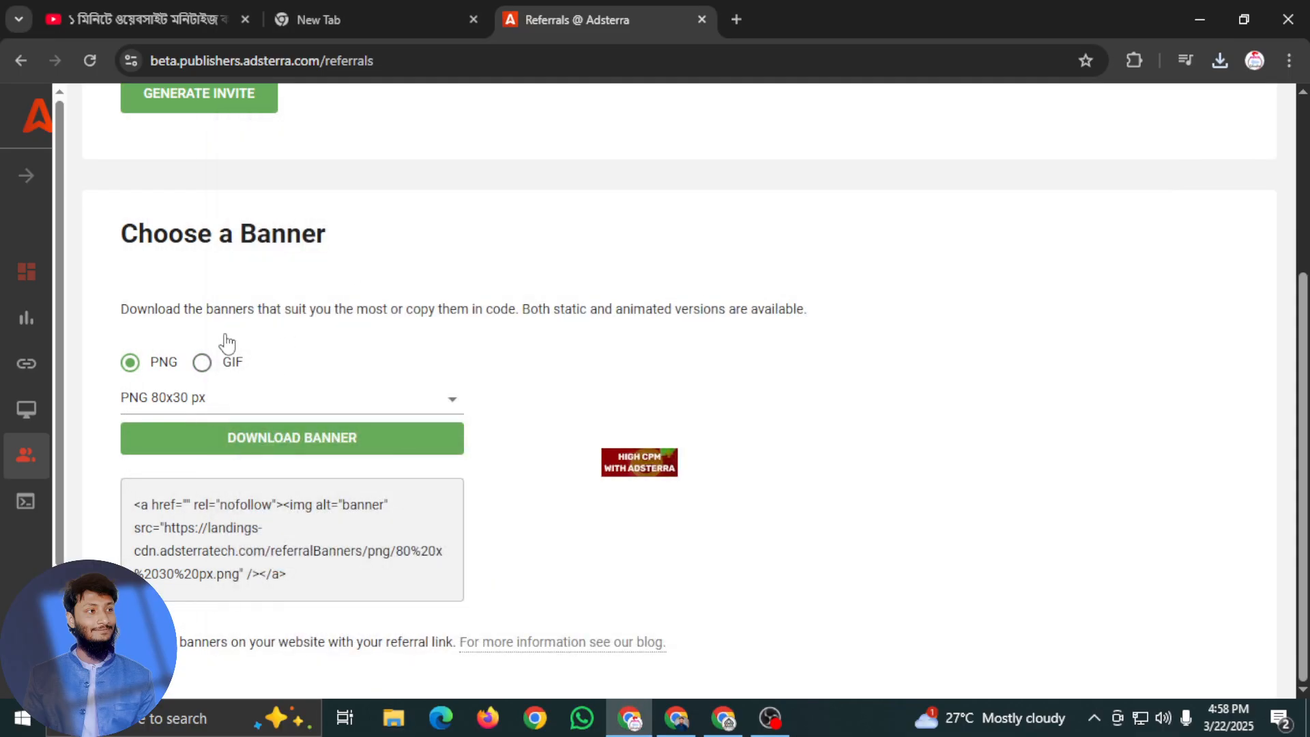
Start generating a referral invite and examine the choices for how the referral link is used, without selecting one
scroll(246, 407, up, 3)
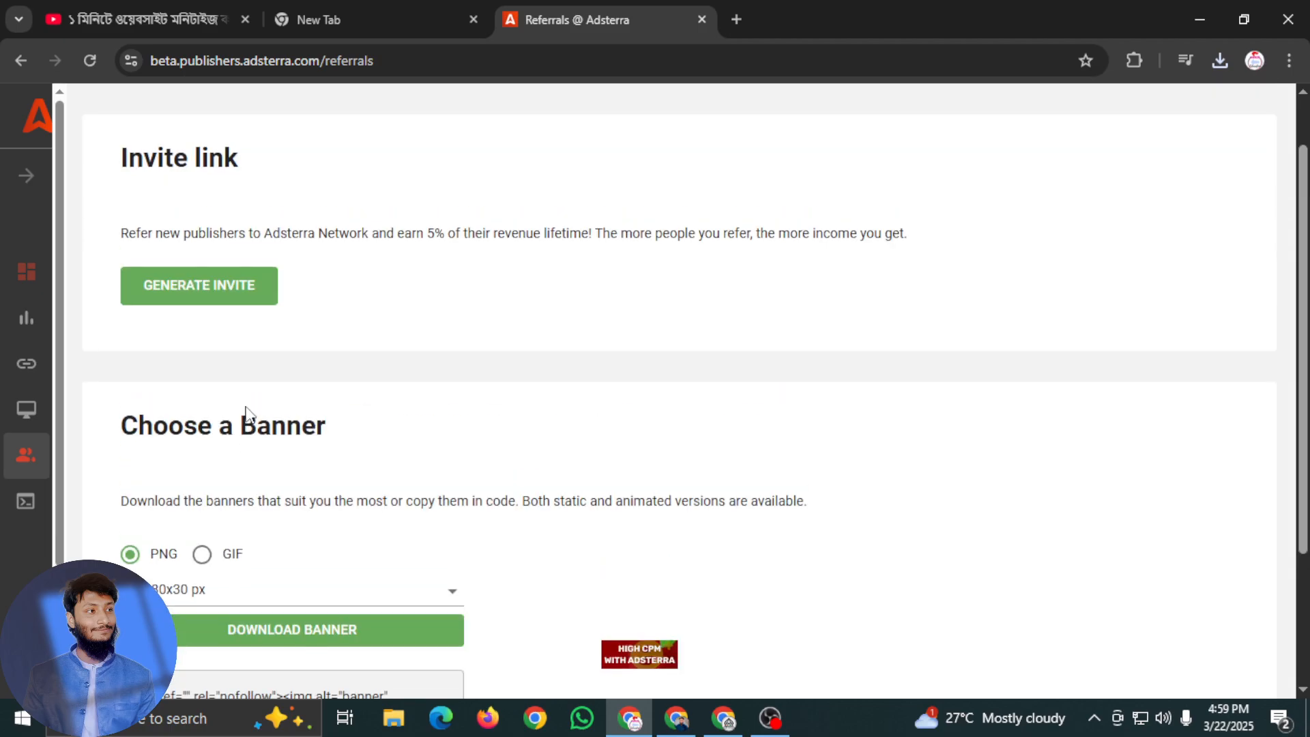
scroll(246, 424, down, 1)
scroll(220, 468, down, 1)
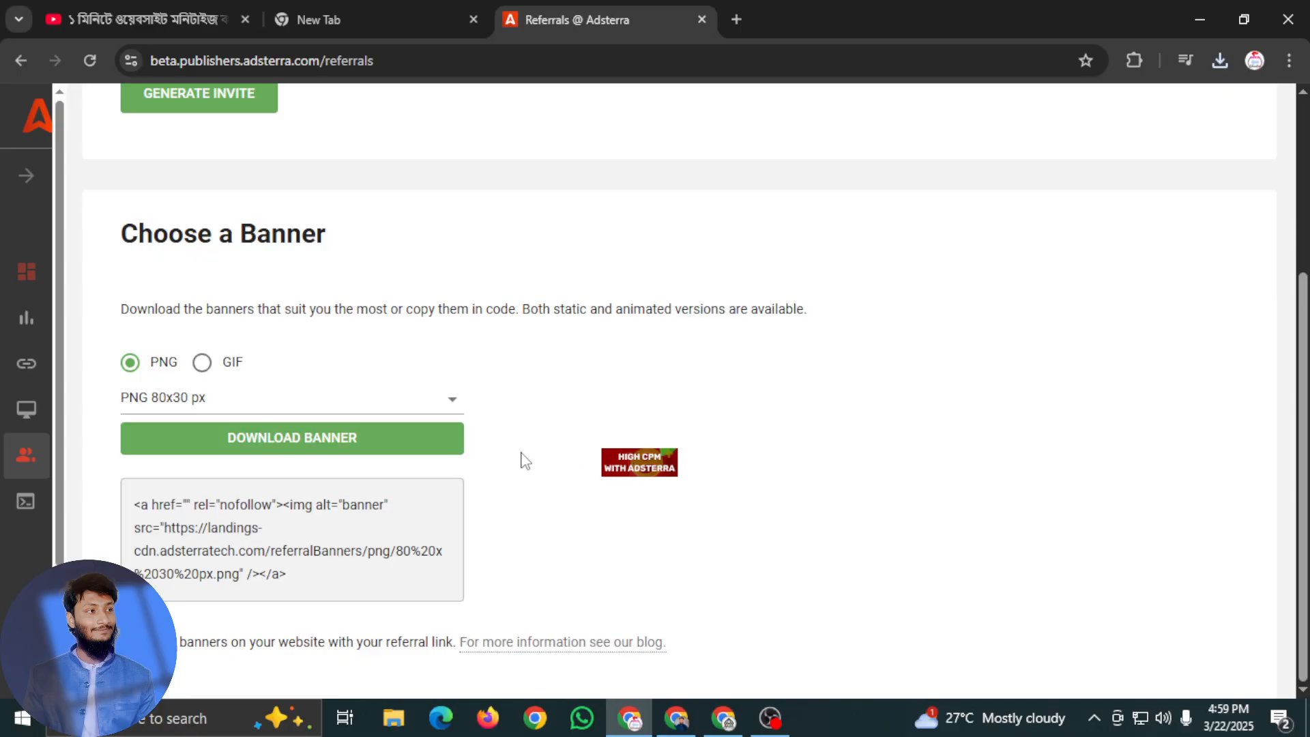
scroll(311, 421, up, 3)
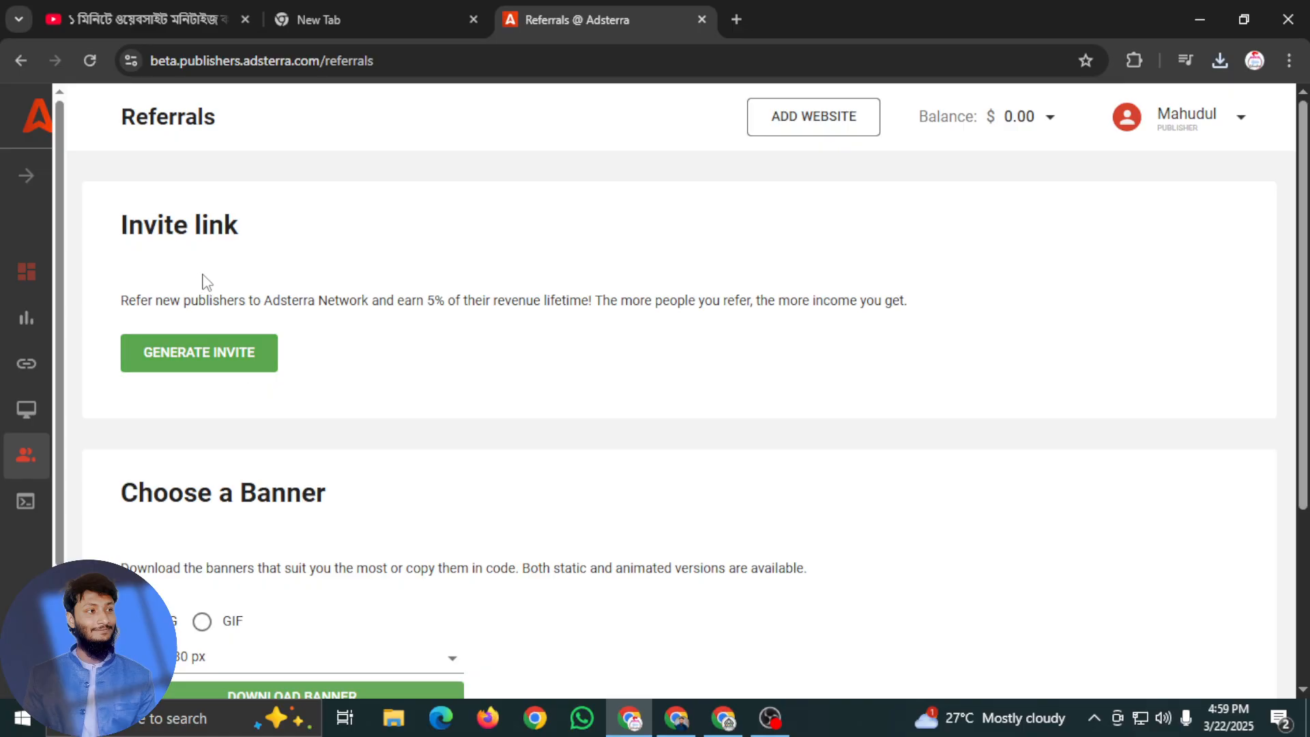
click(228, 360)
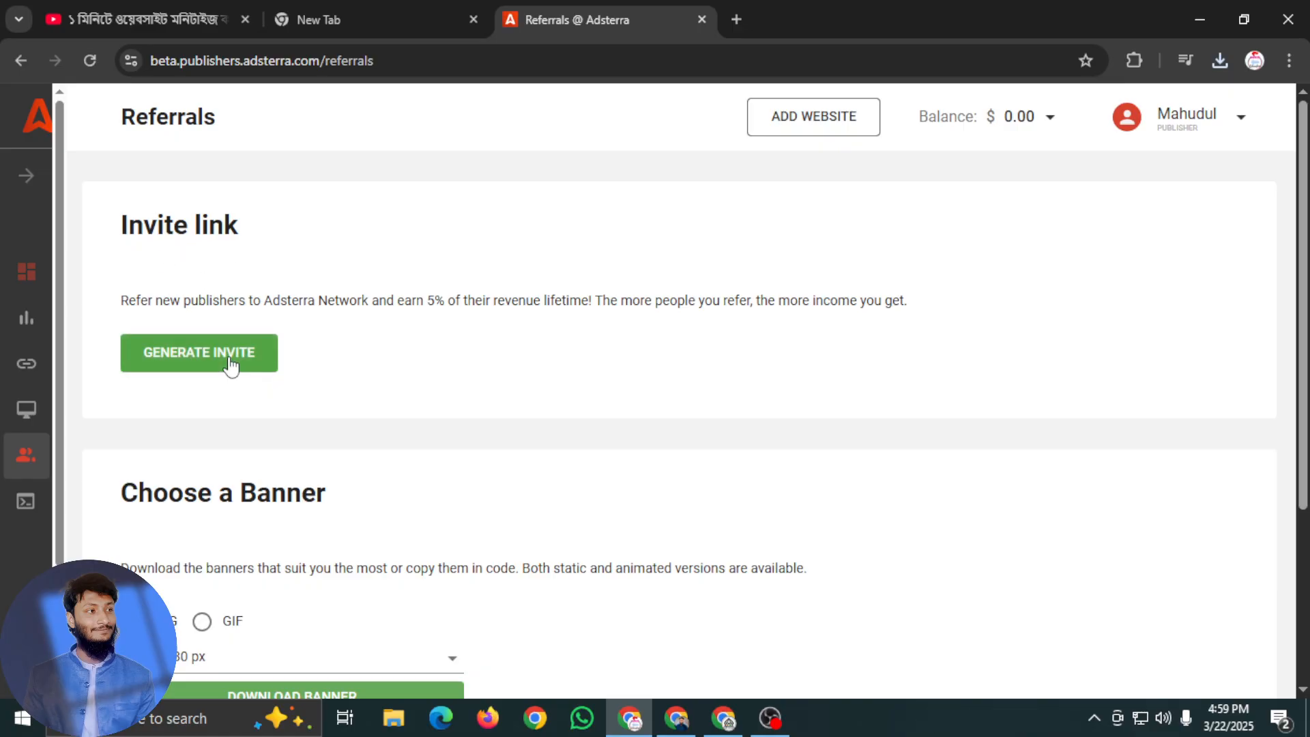
click(273, 392)
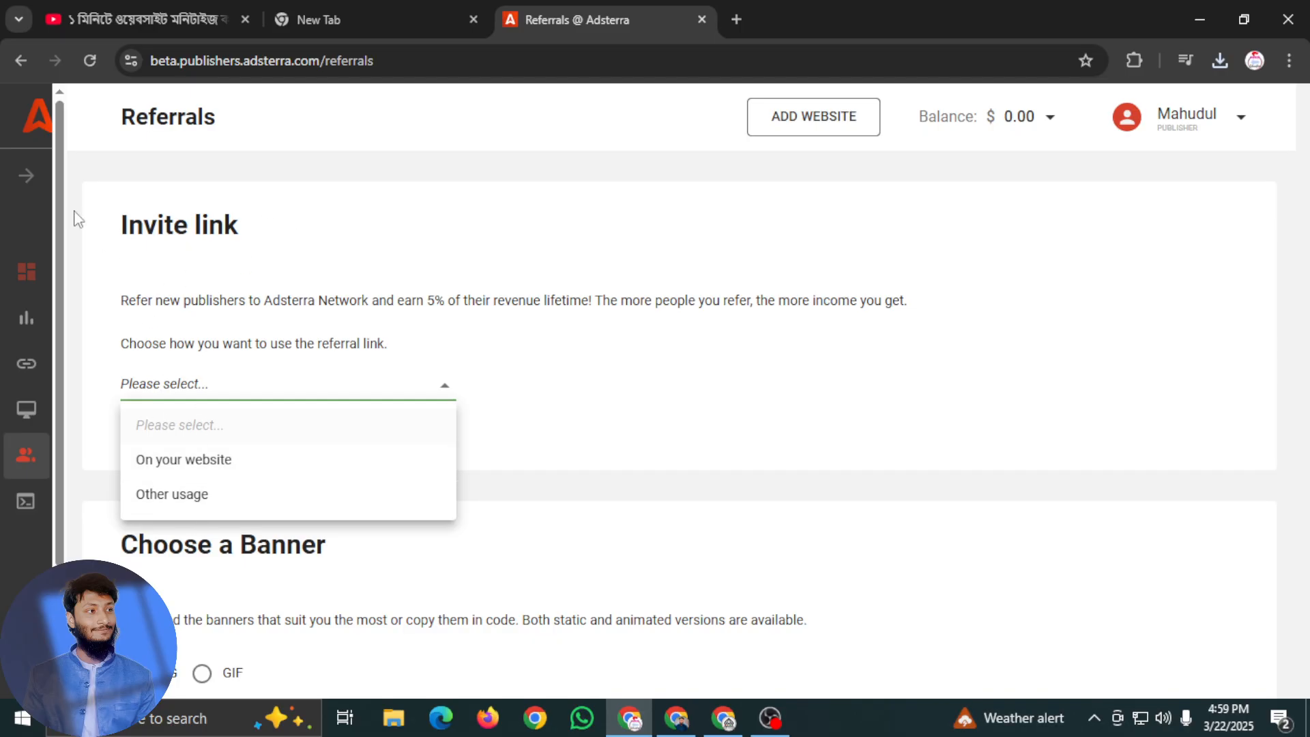
click(412, 360)
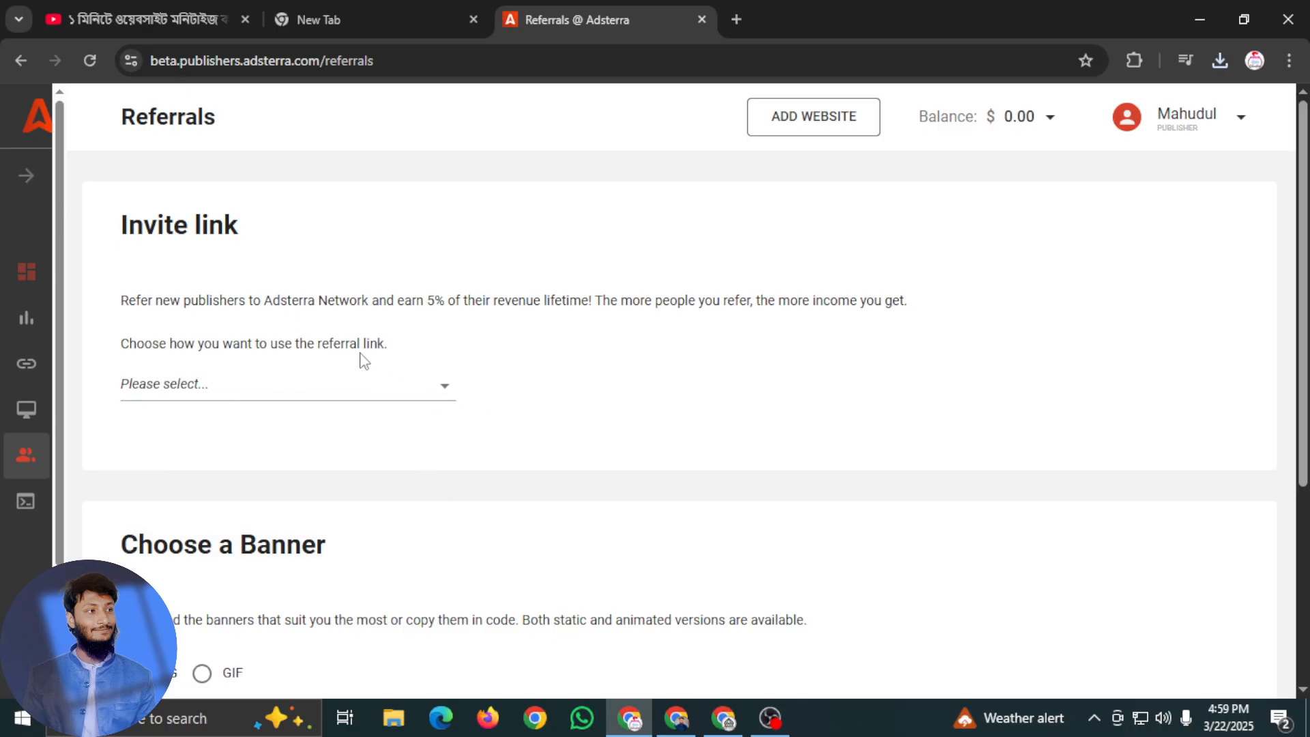
click(423, 392)
click(701, 339)
View the Dashboard announcements and open the Statistics page with the navigation menu expanded
click(26, 175)
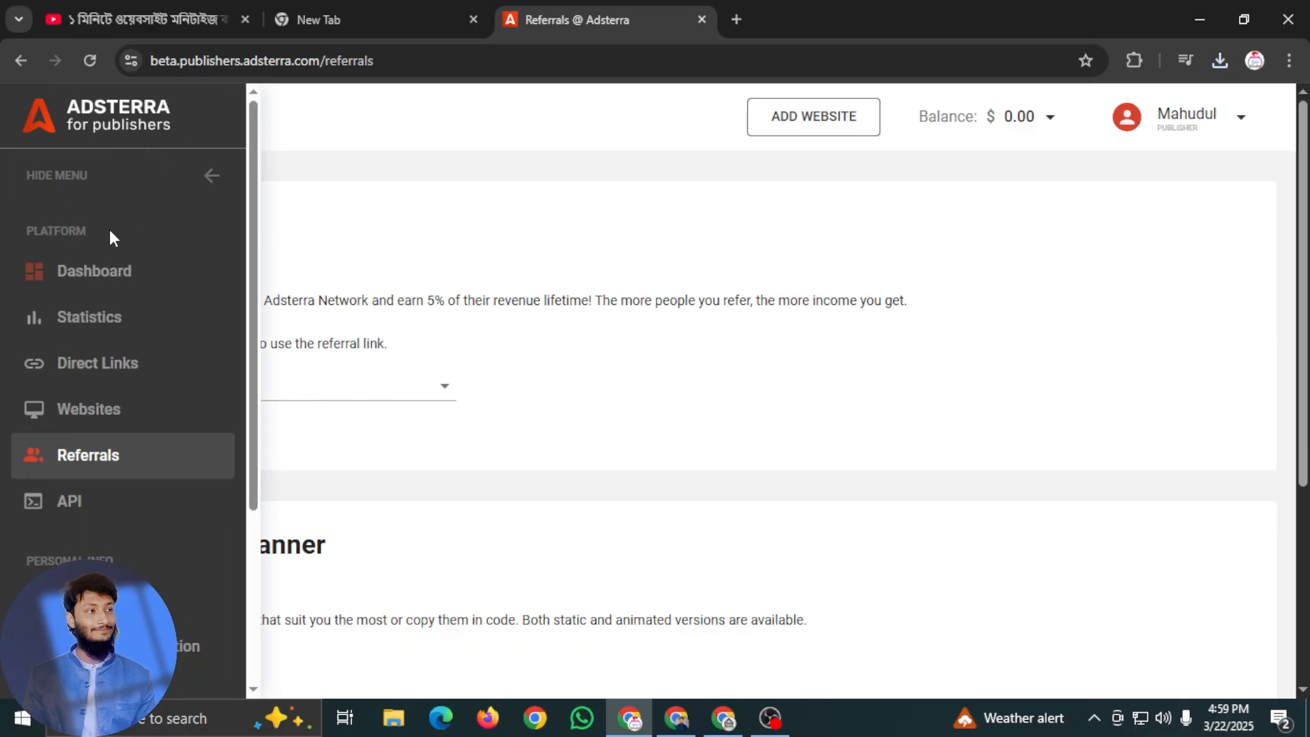
click(101, 277)
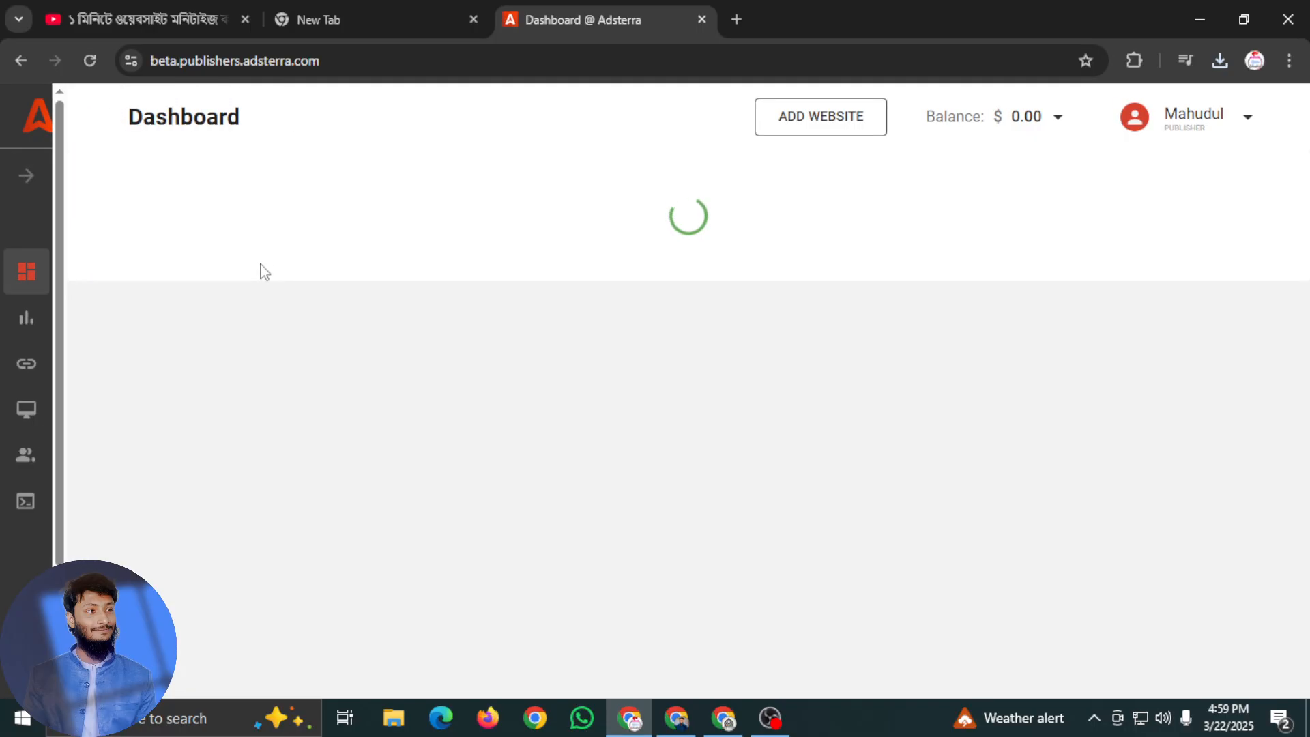
scroll(389, 375, down, 3)
scroll(385, 382, up, 3)
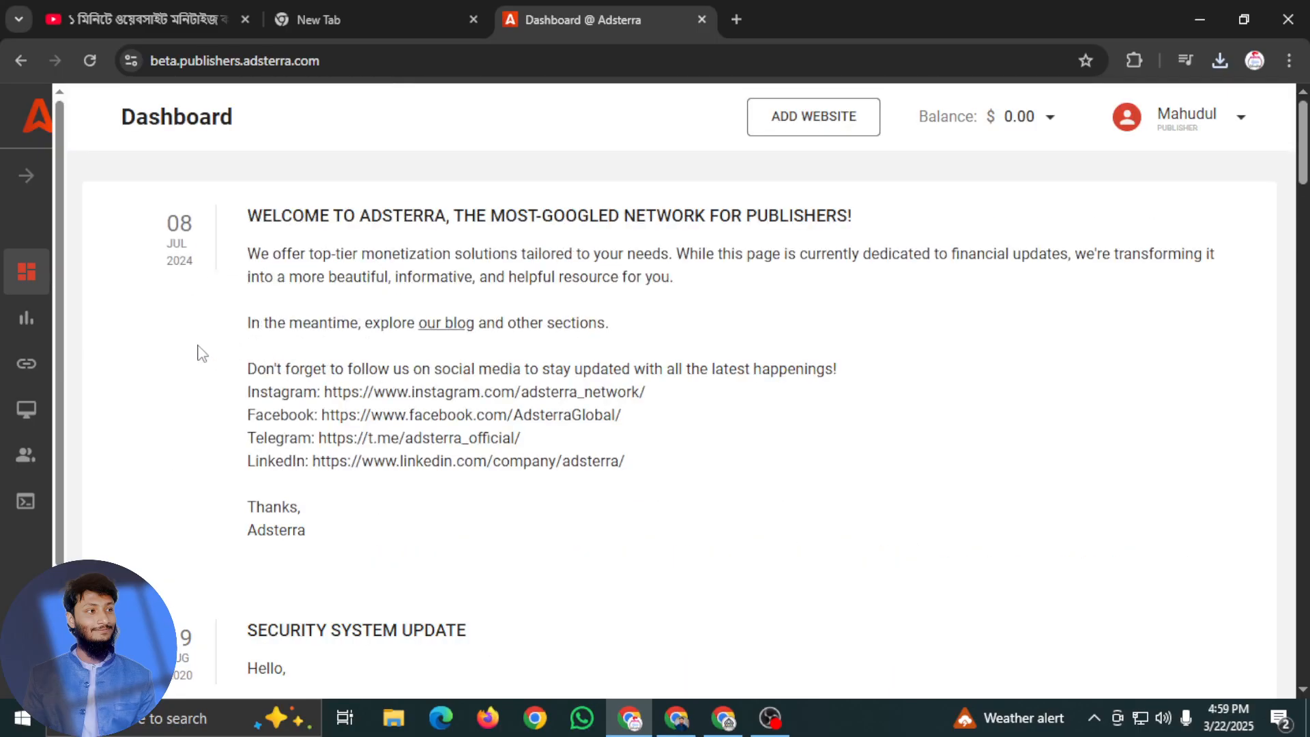
click(24, 319)
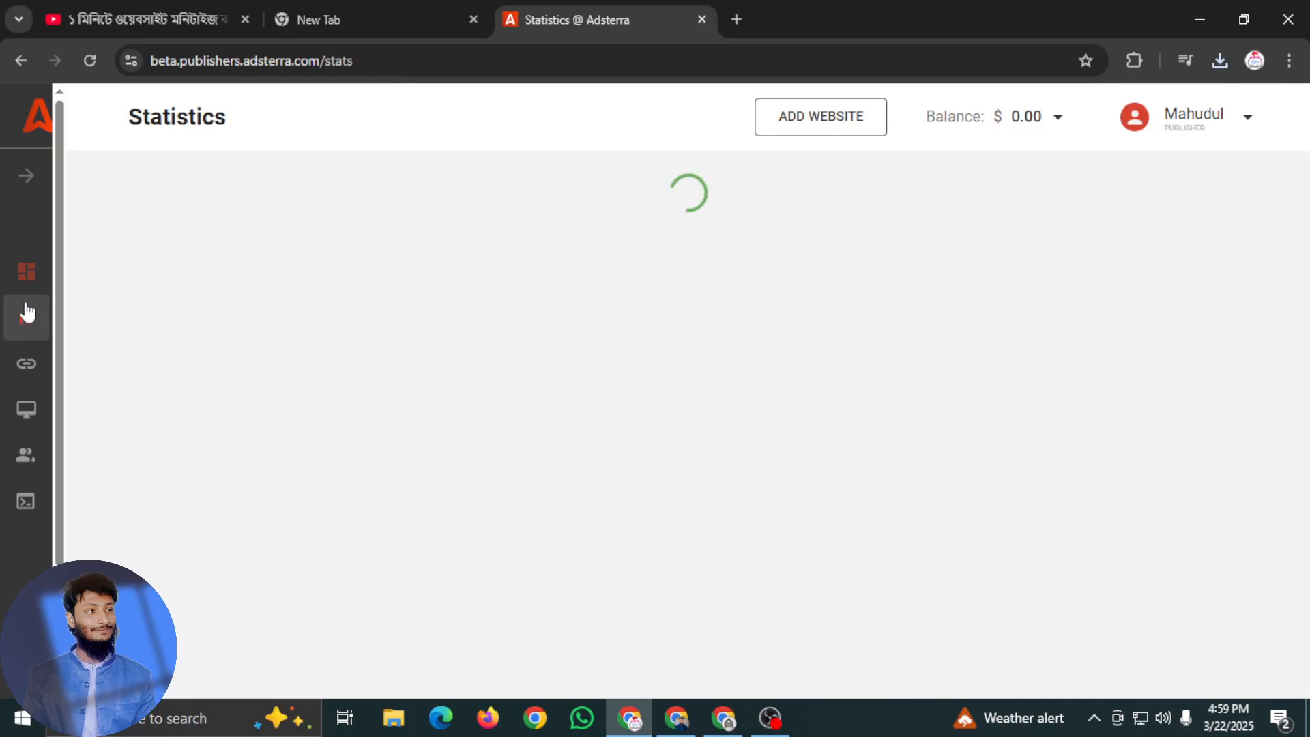
click(26, 175)
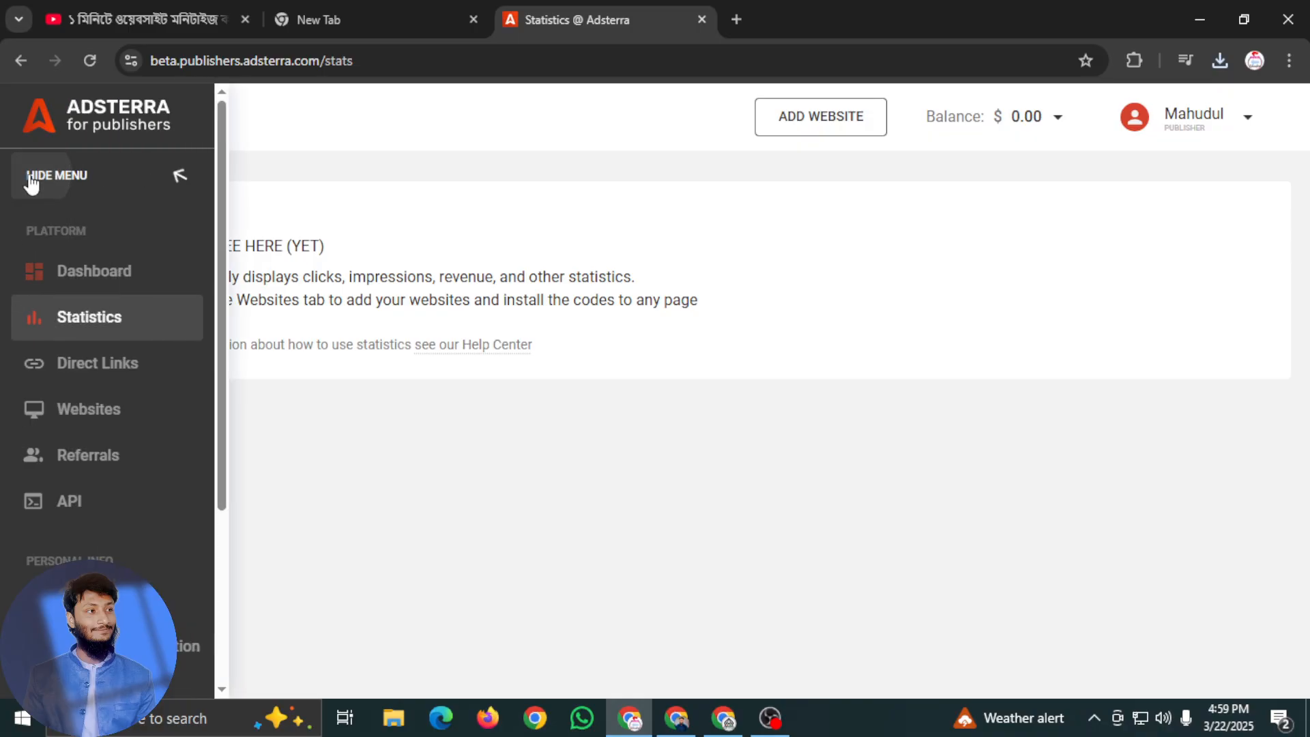
Open Blogger in a new browser tab from the Google apps and start creating a blog with the Google account
click(735, 19)
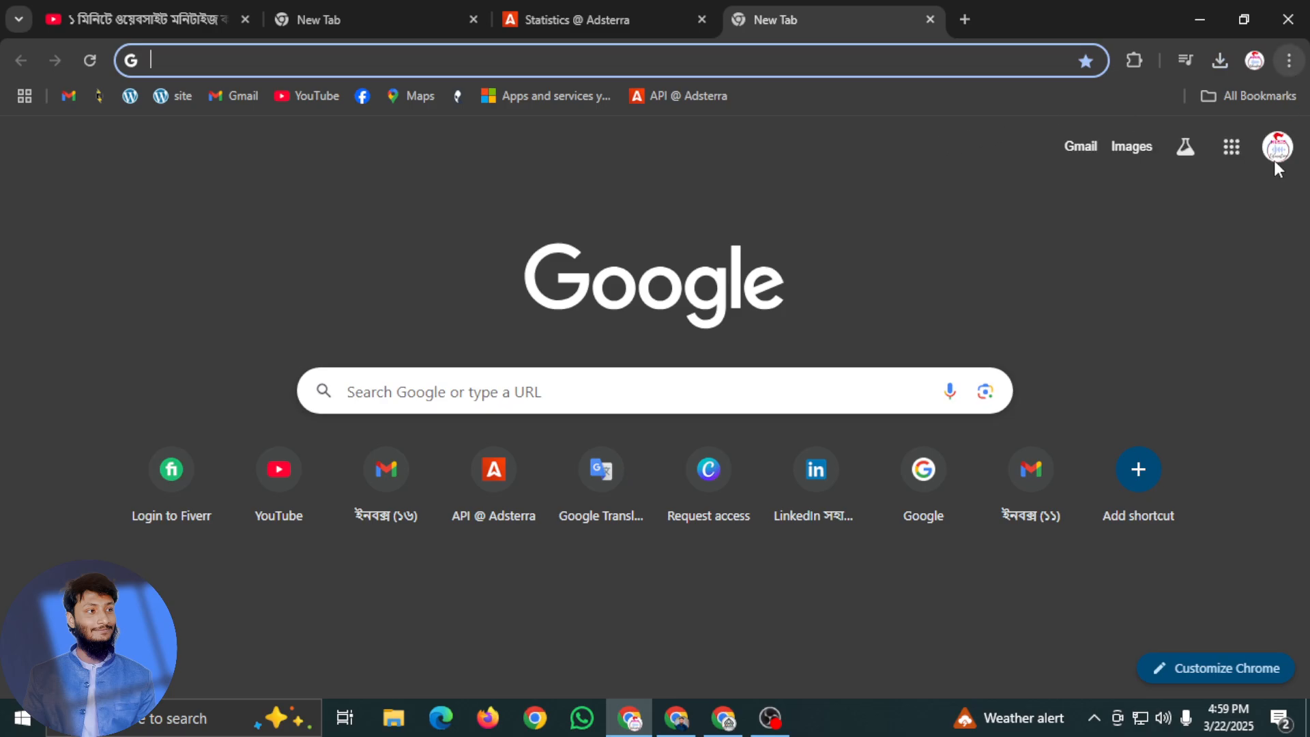
click(1237, 150)
scroll(1188, 293, down, 5)
scroll(1182, 304, down, 5)
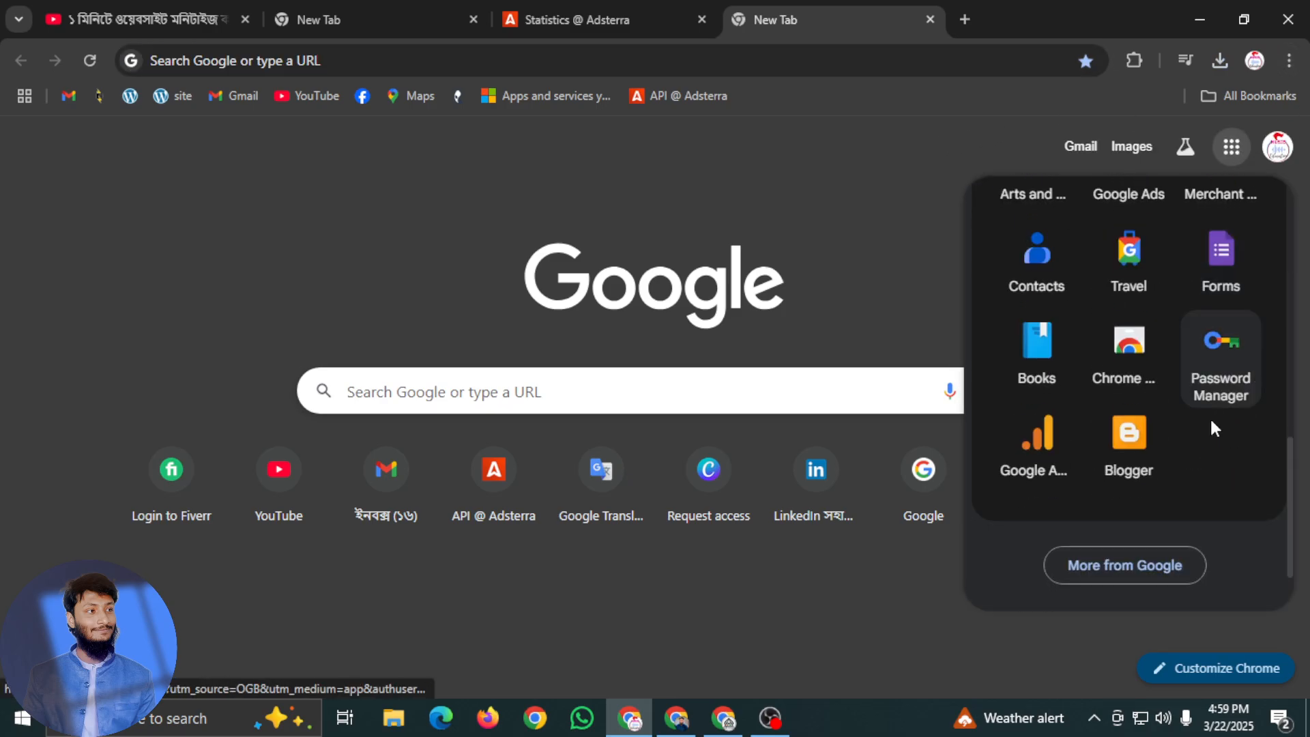
click(1138, 447)
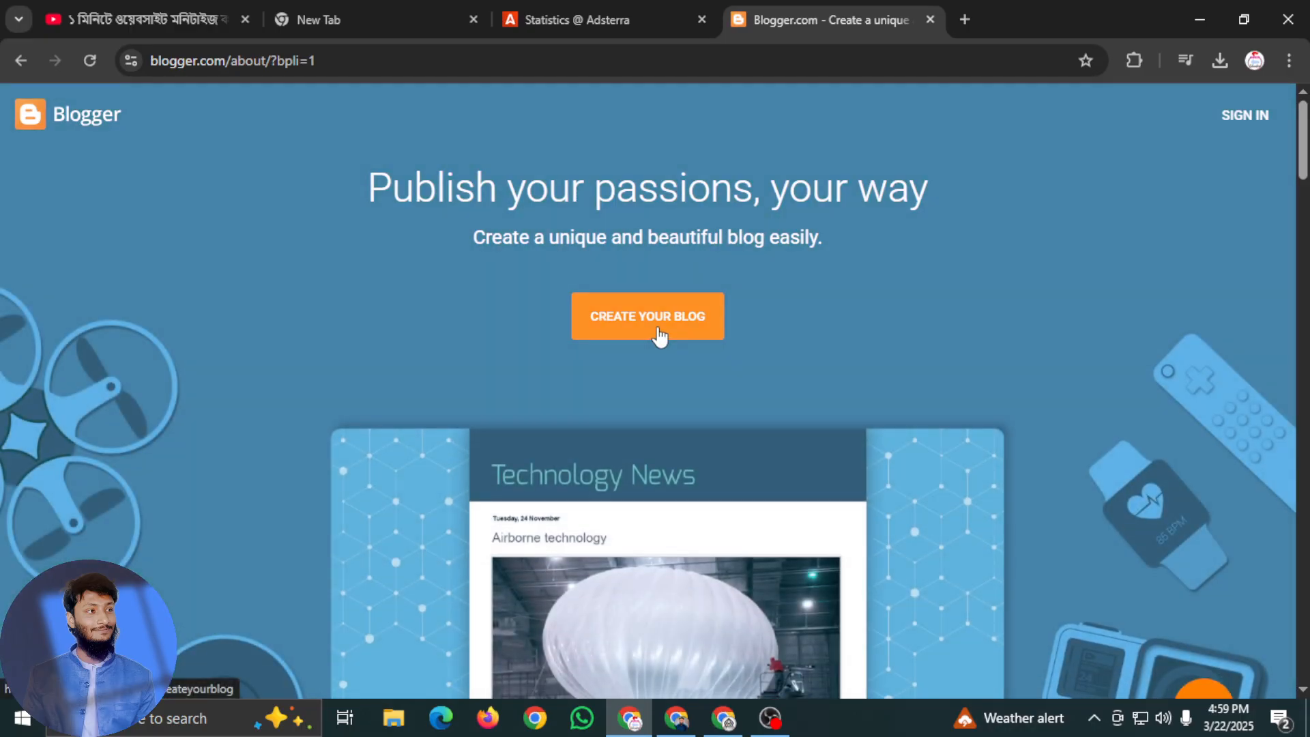
click(649, 335)
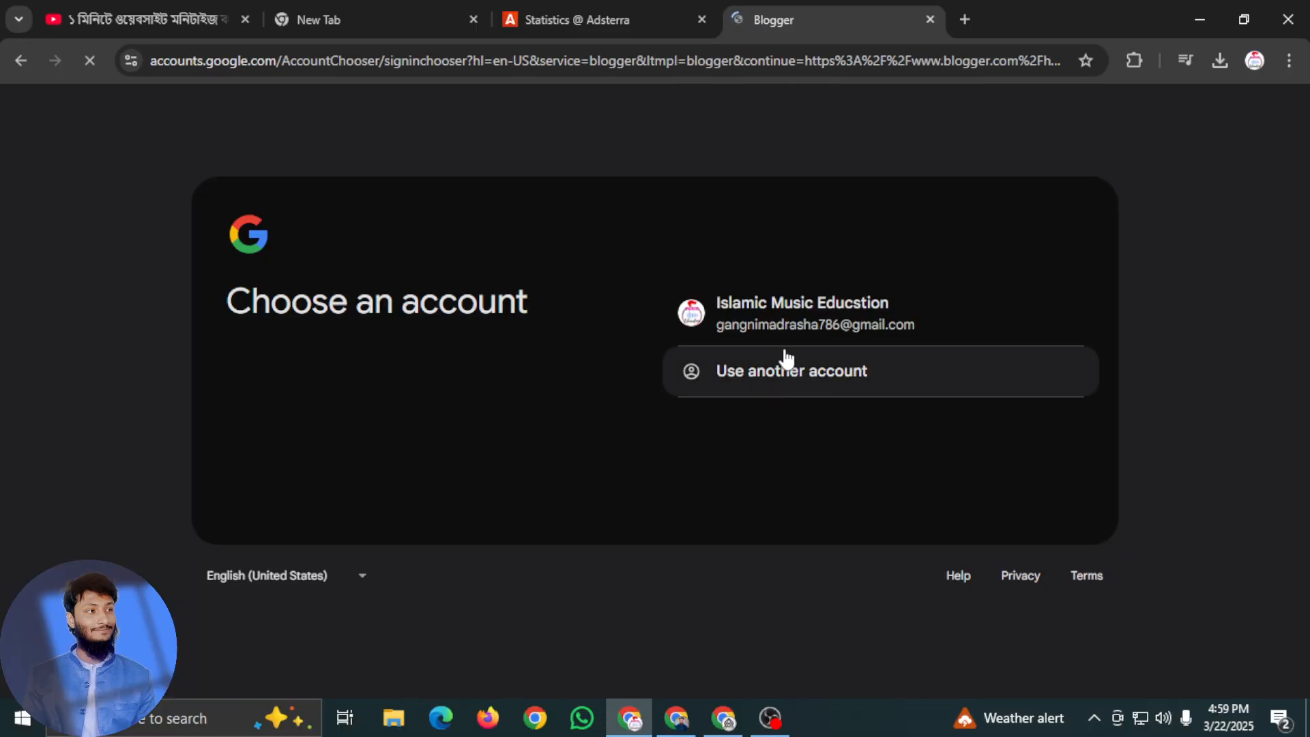
click(756, 309)
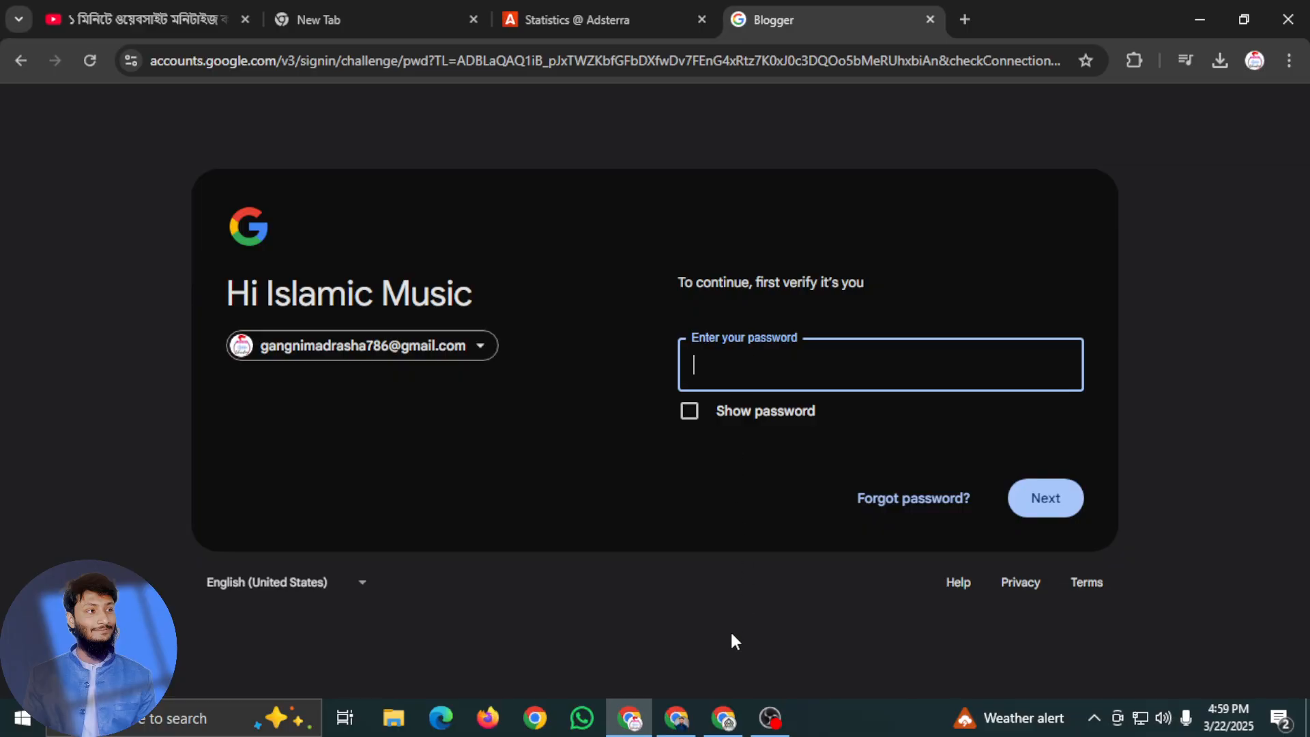
click(778, 719)
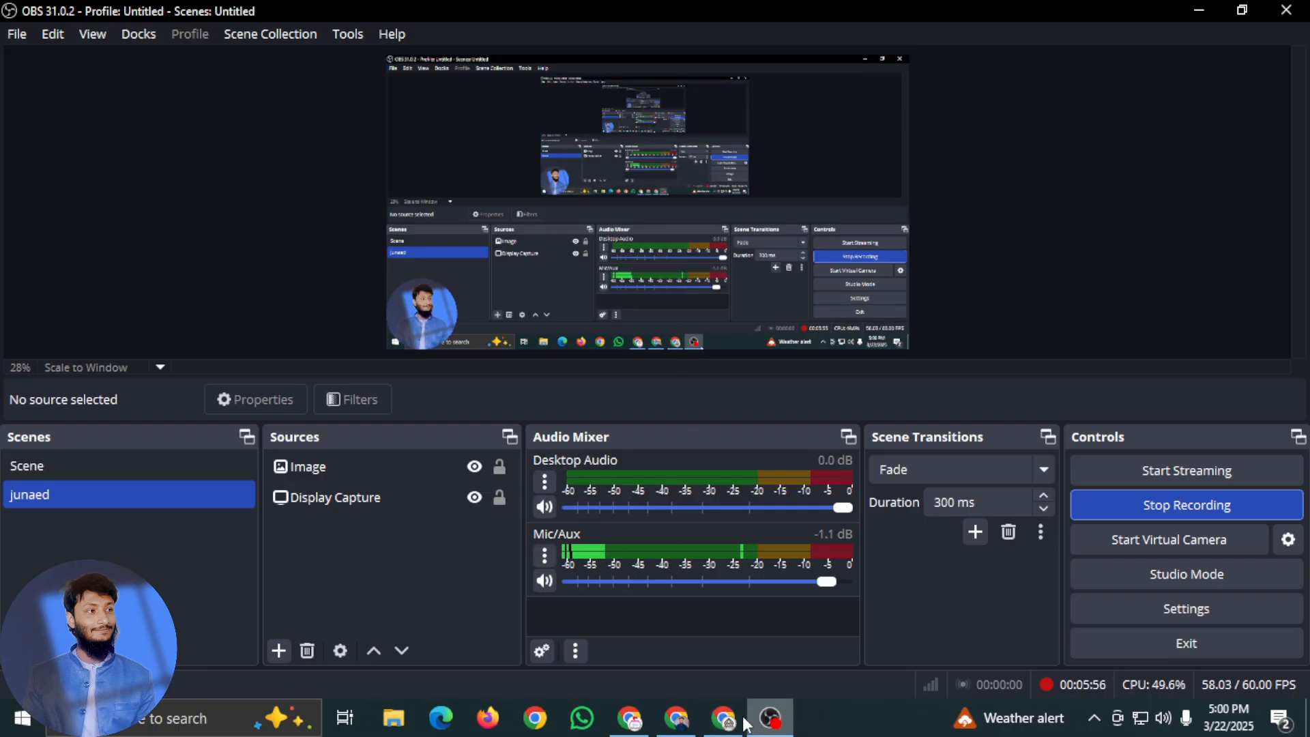
click(721, 710)
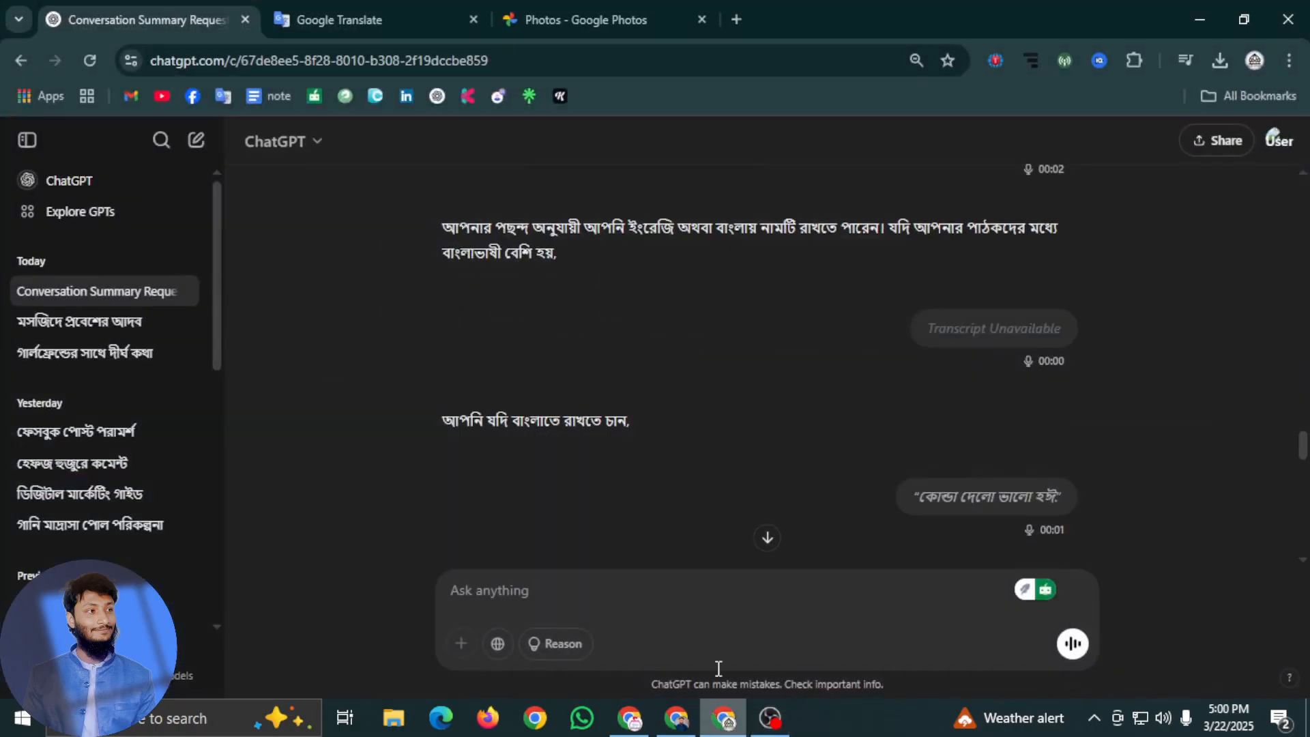
click(770, 717)
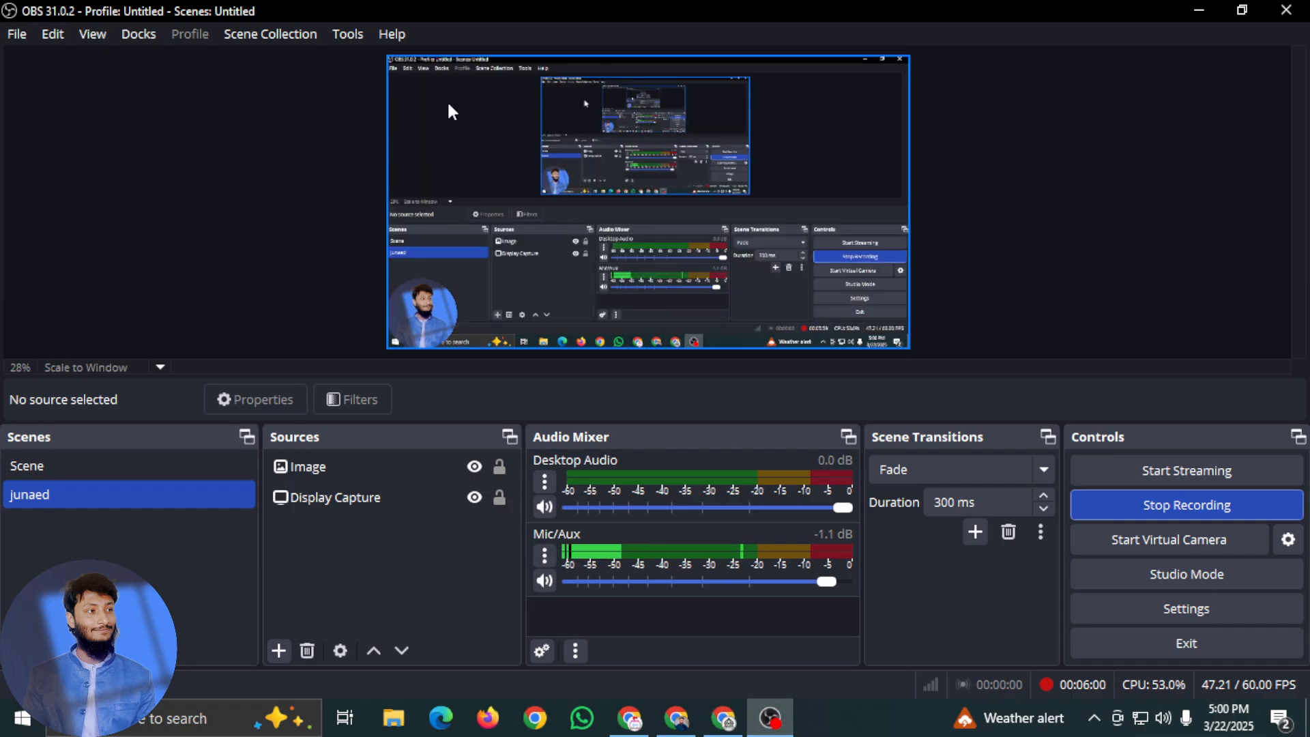
click(723, 731)
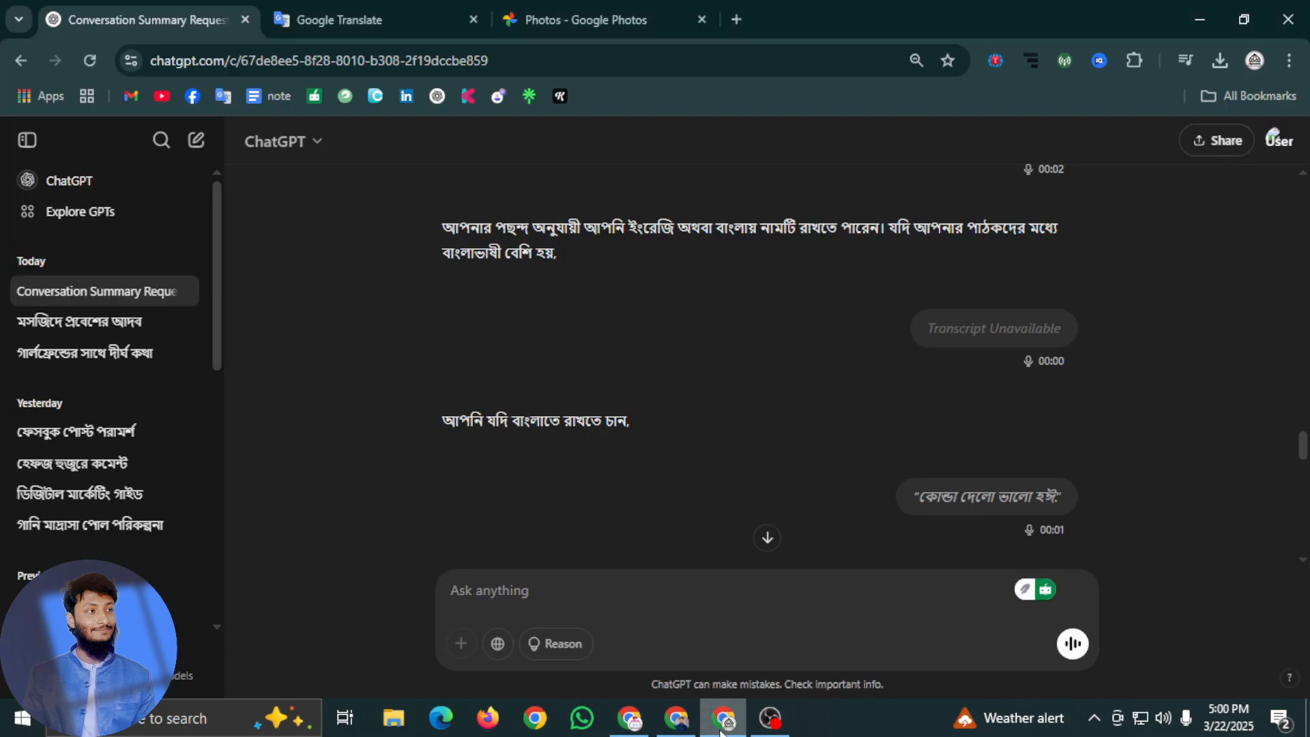
click(769, 718)
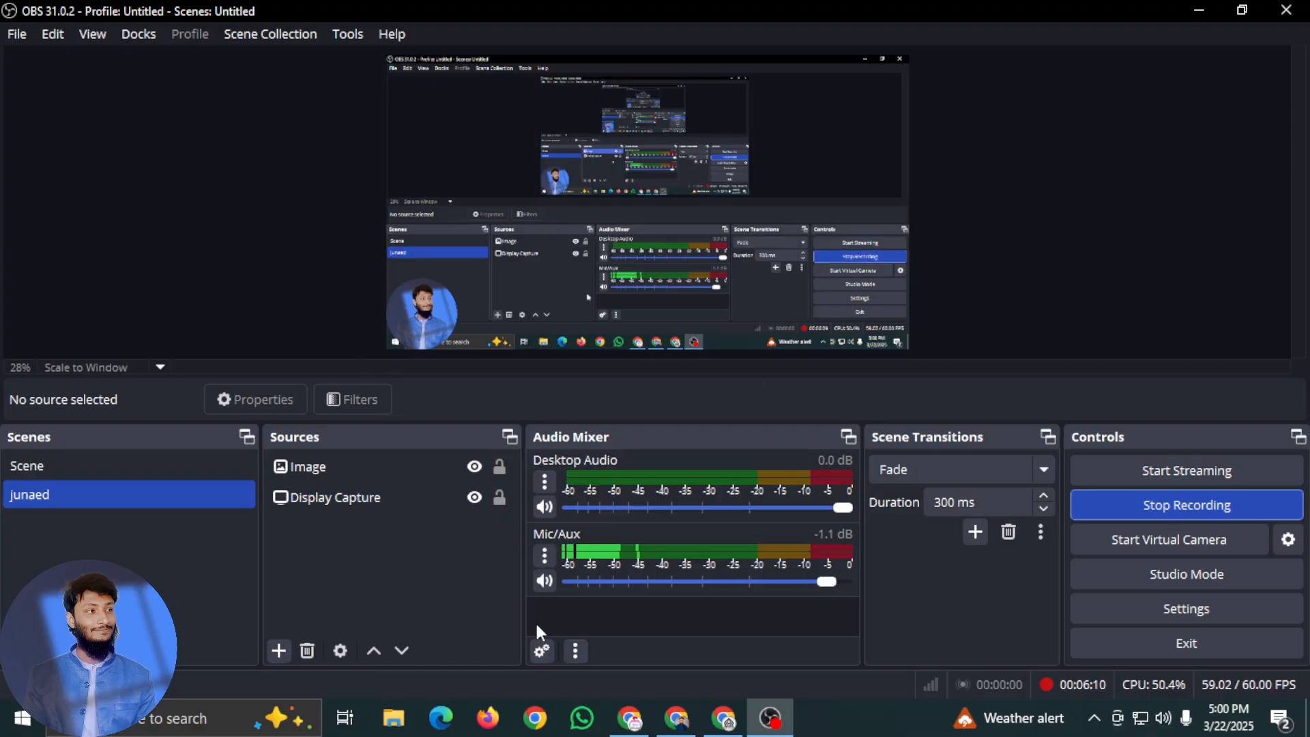
Switch to the browser window with ChatGPT, open Google Docs in a new tab, and locate the Gmail 1.docx document
click(726, 720)
click(676, 718)
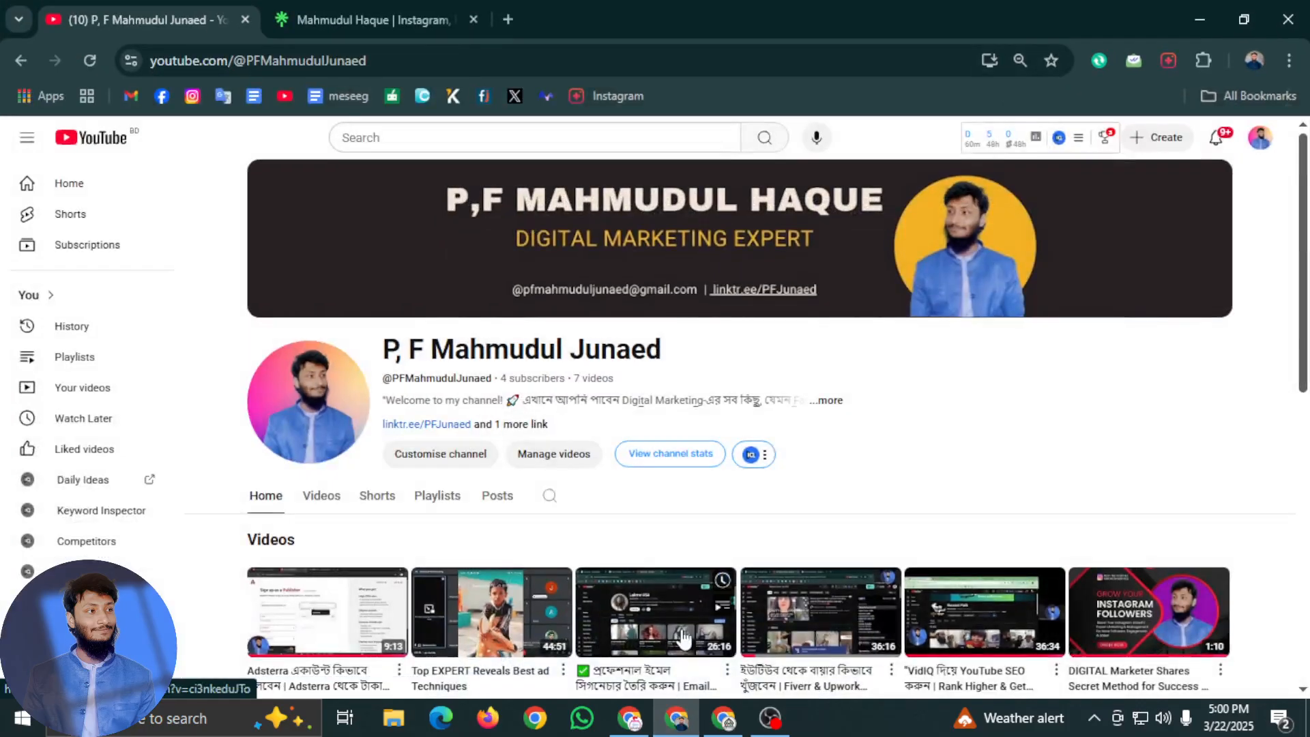
click(661, 722)
click(723, 718)
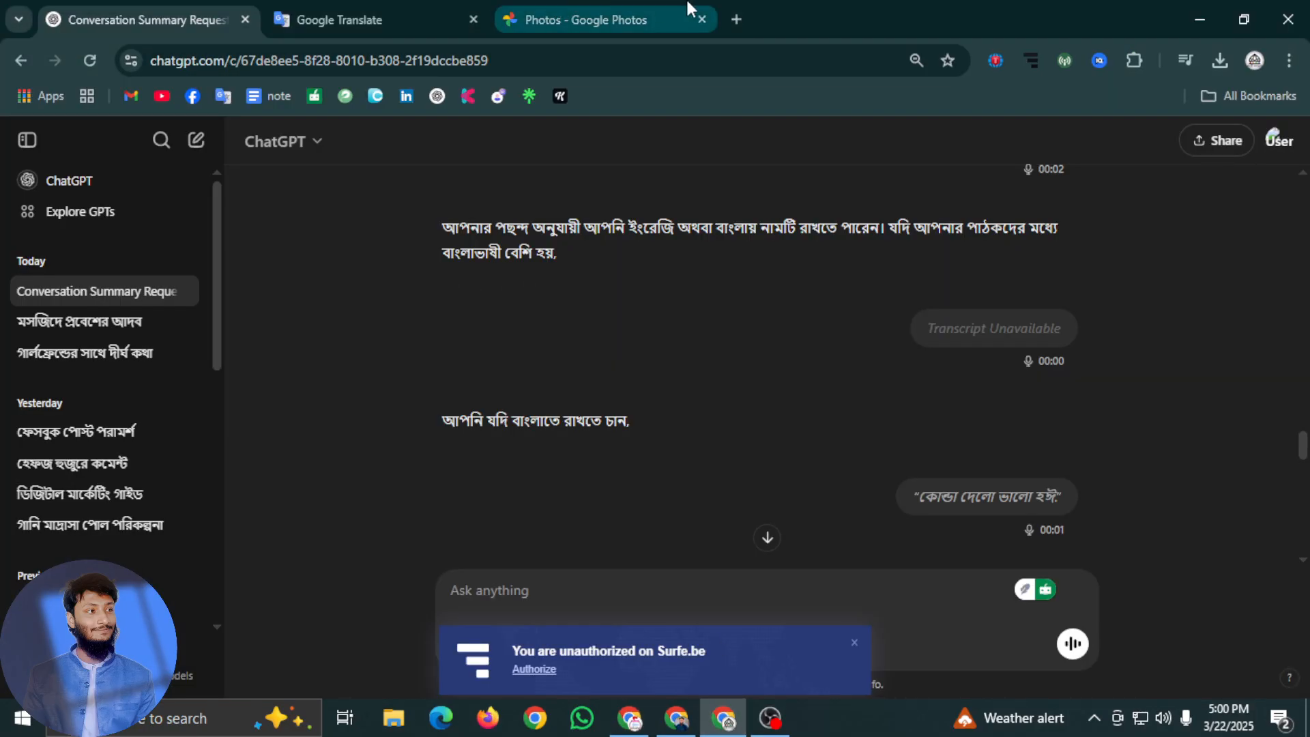
click(735, 21)
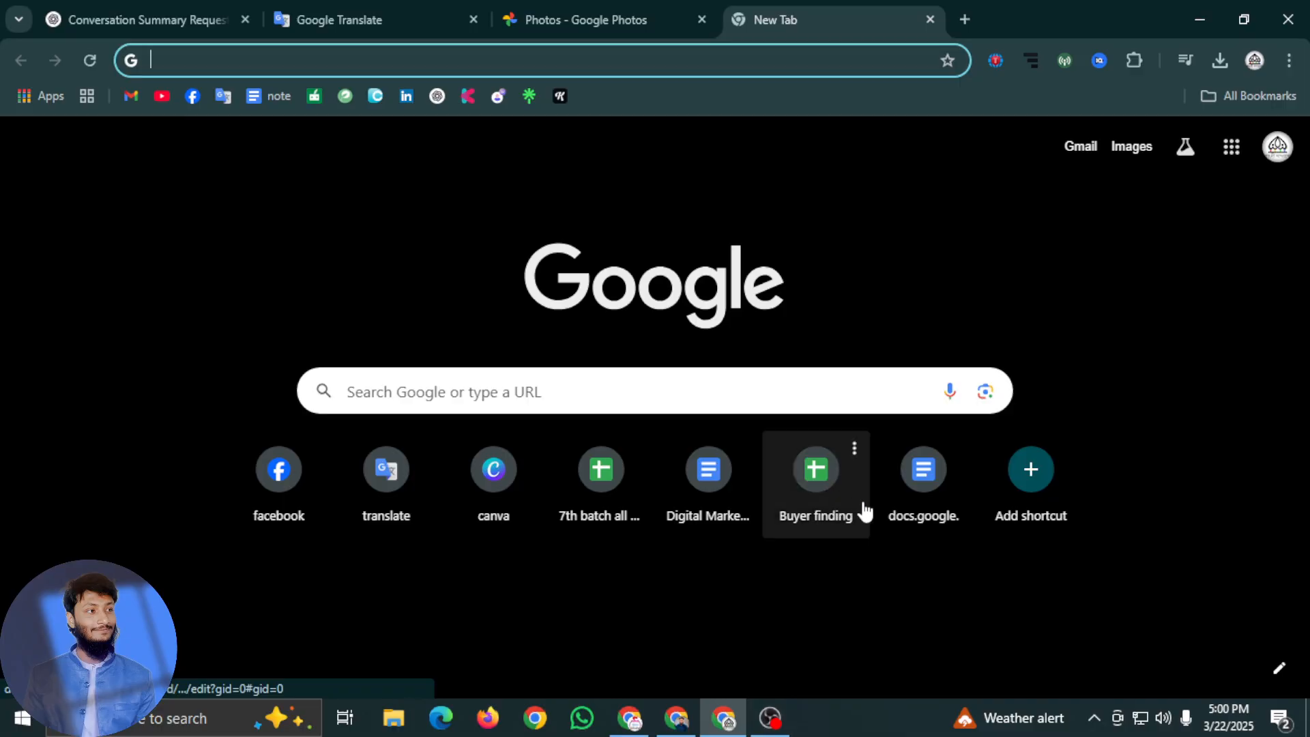
click(937, 522)
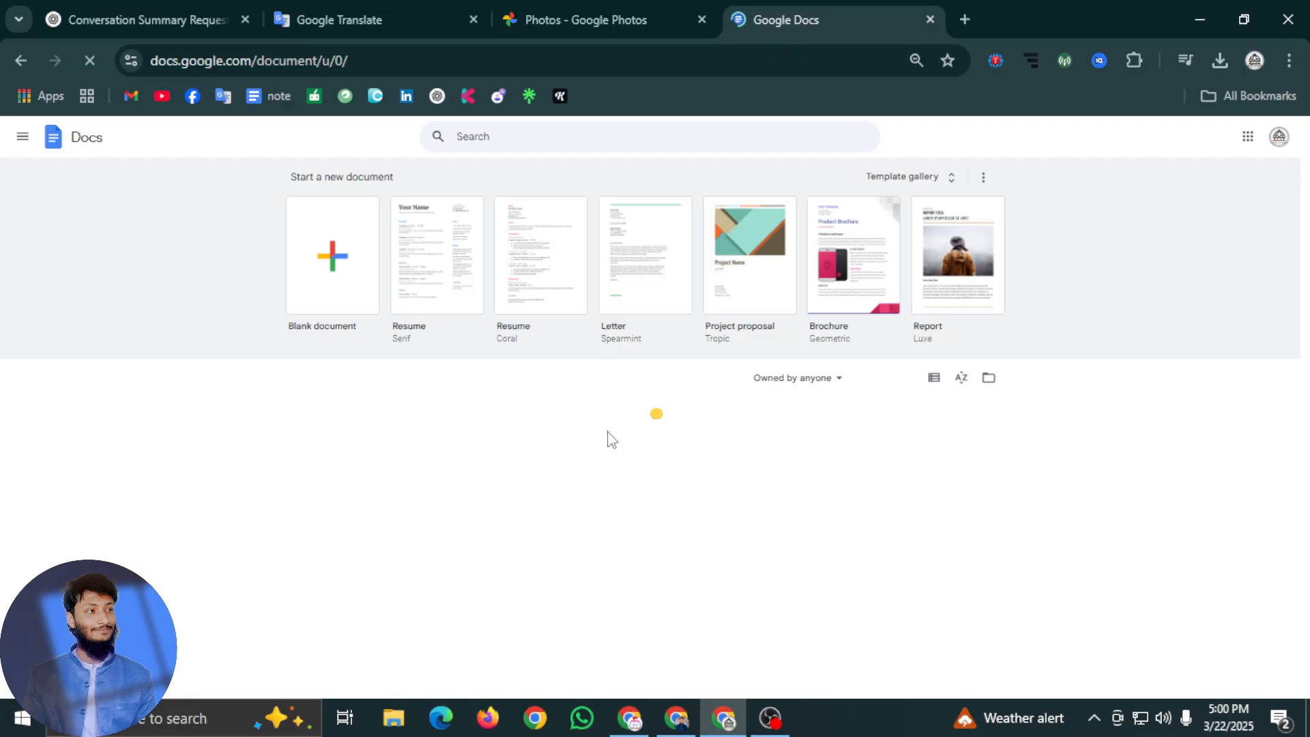
scroll(611, 442, down, 1)
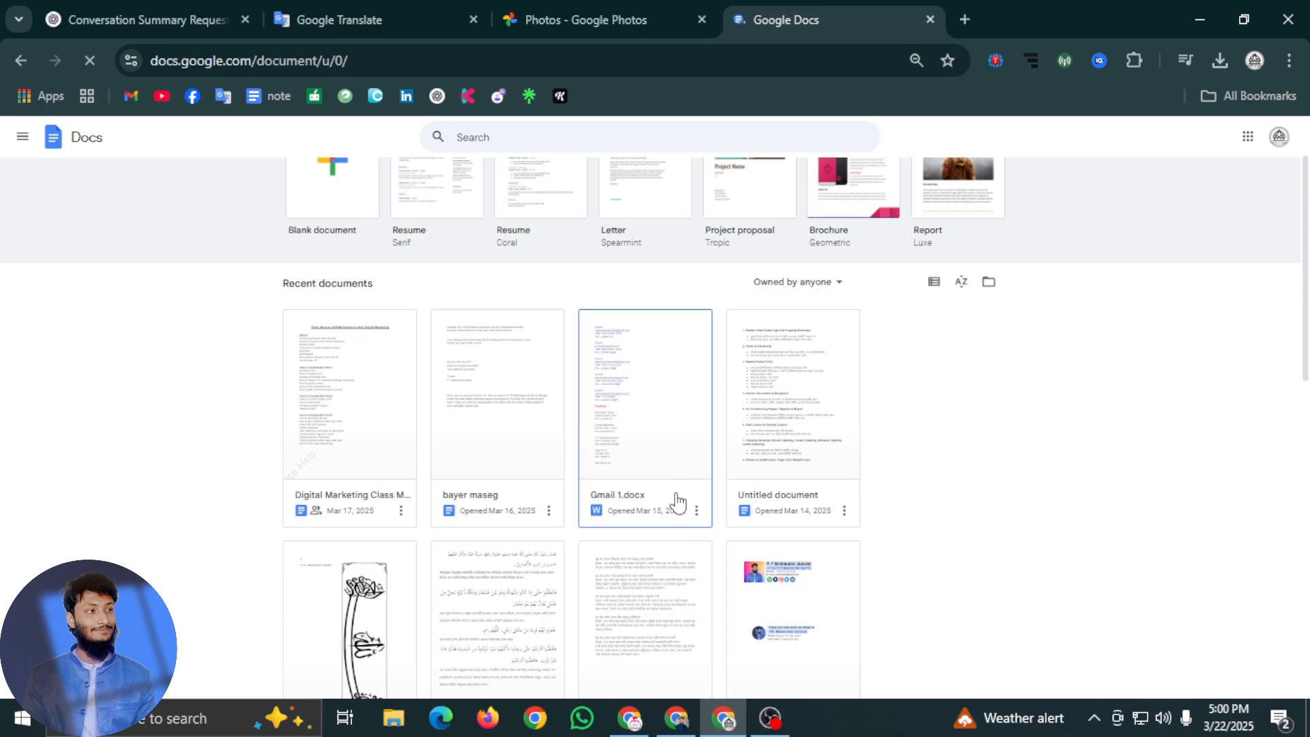
Switch OBS to the scene named Scene
click(770, 718)
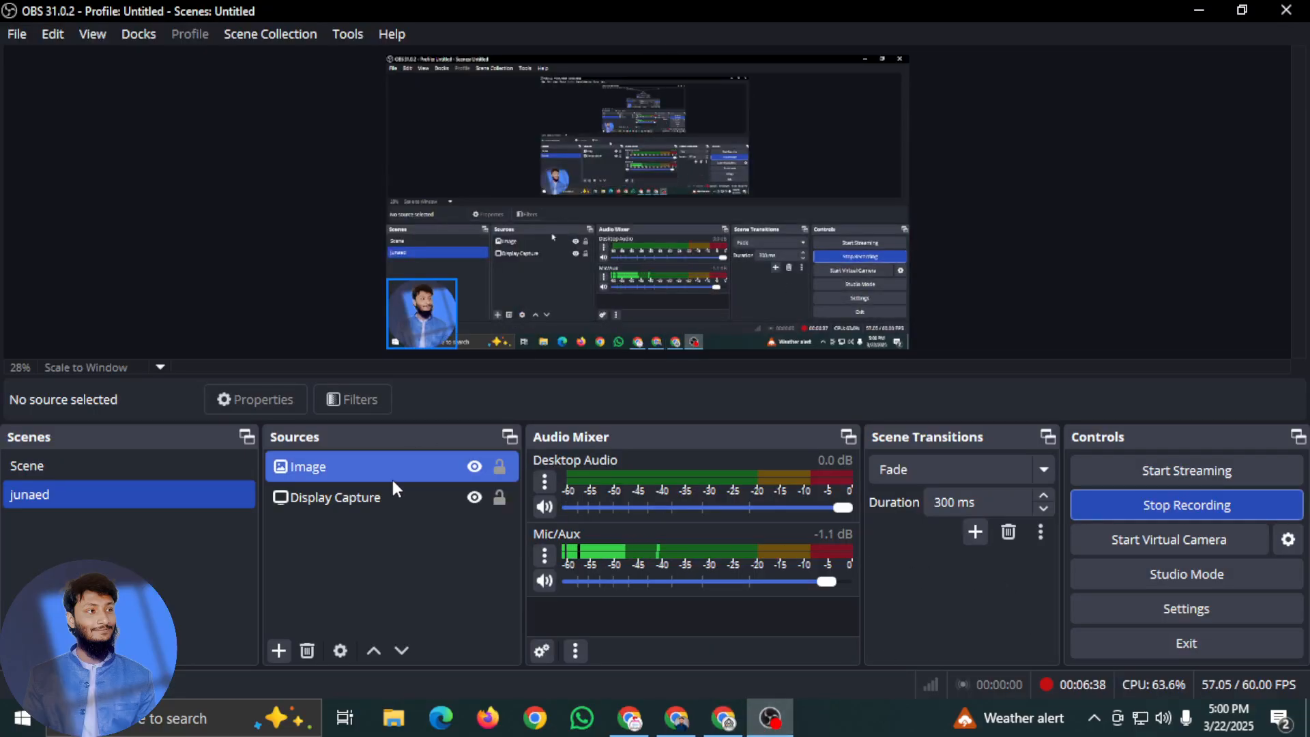
click(93, 464)
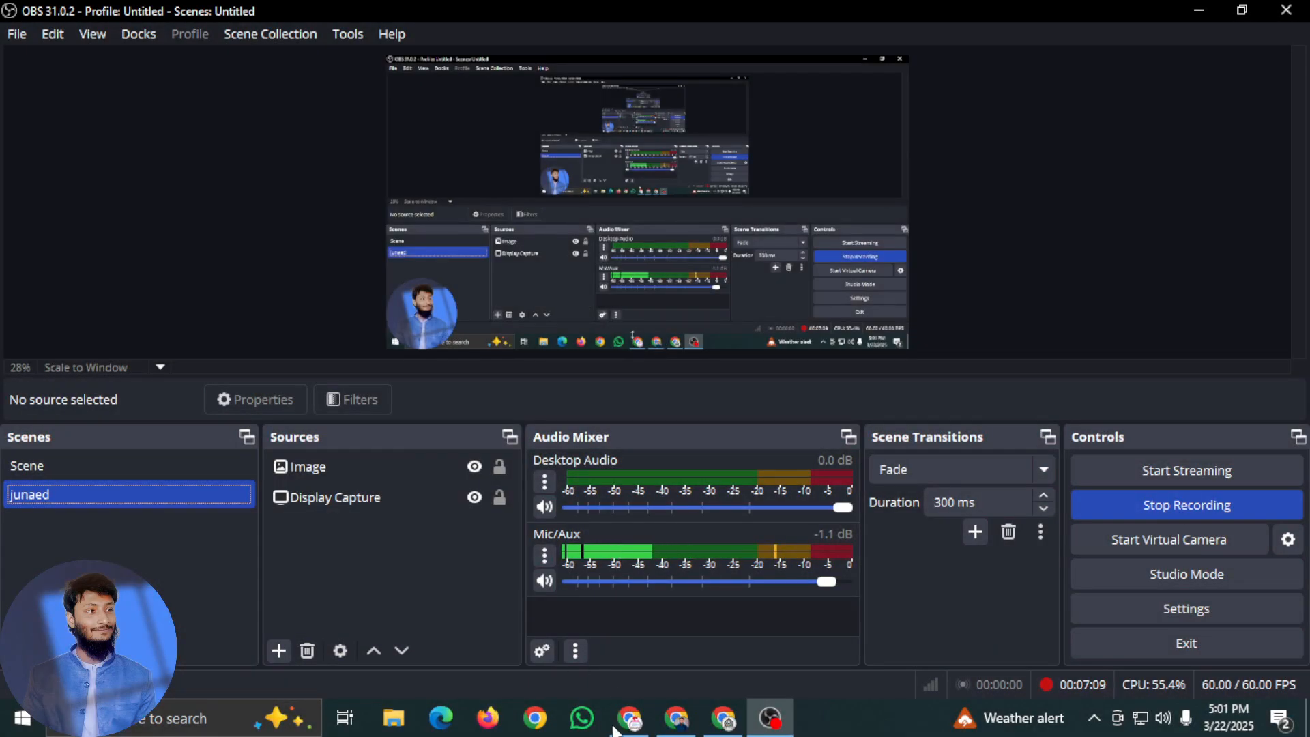
Return to the Blogger sign-in, enter the Google account password, and skip the account suggestions
click(628, 723)
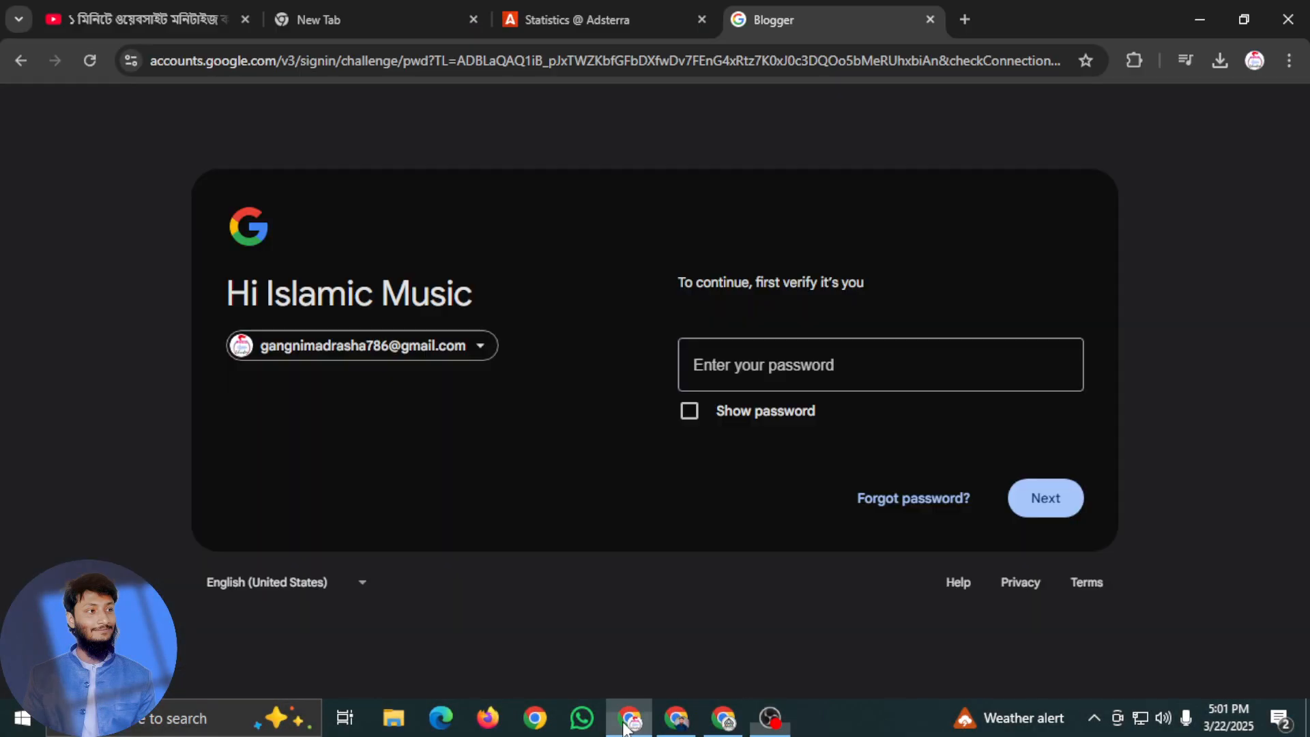
key(ctrl+v)
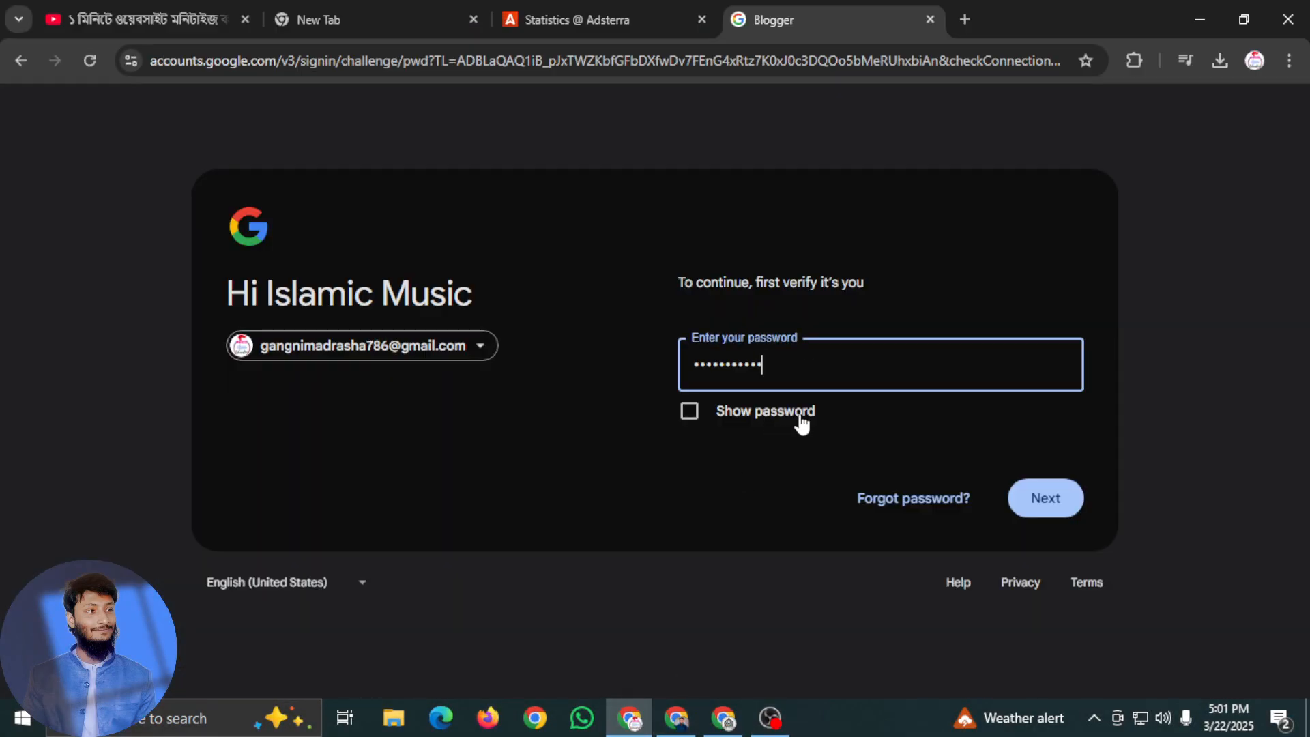
click(1037, 499)
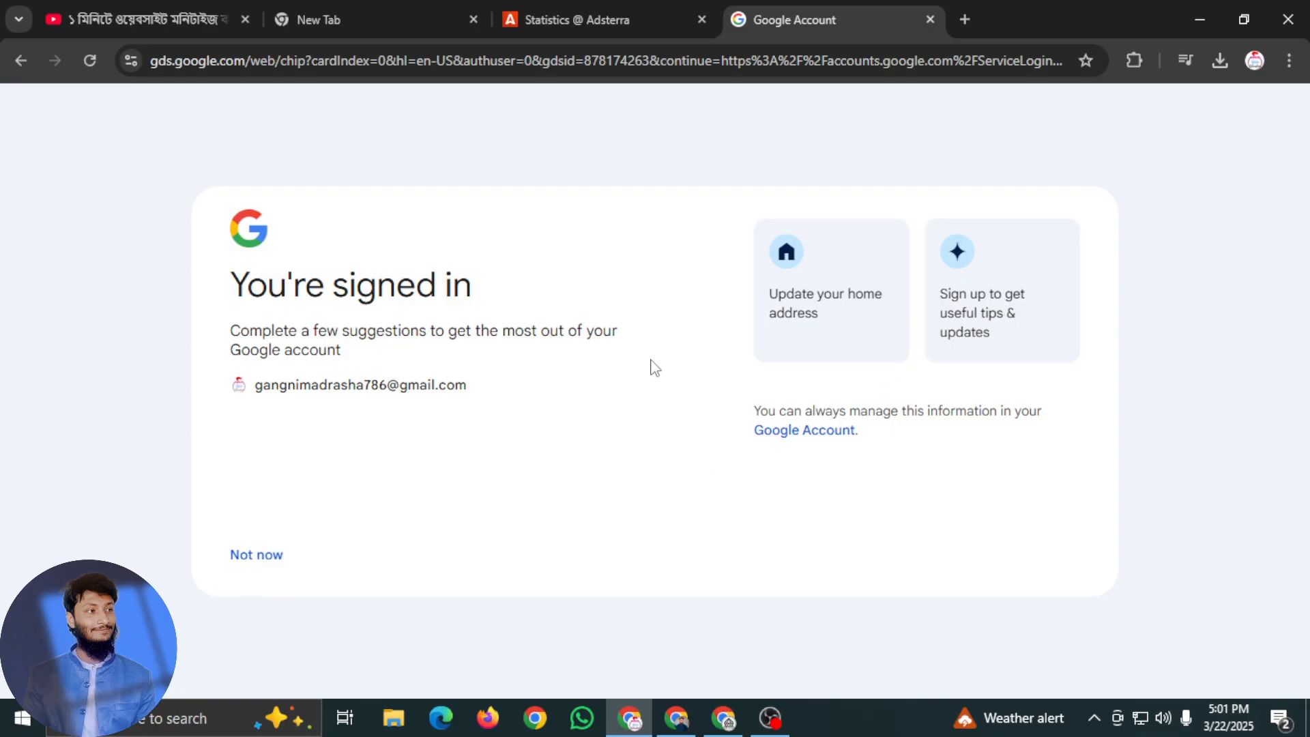
click(273, 558)
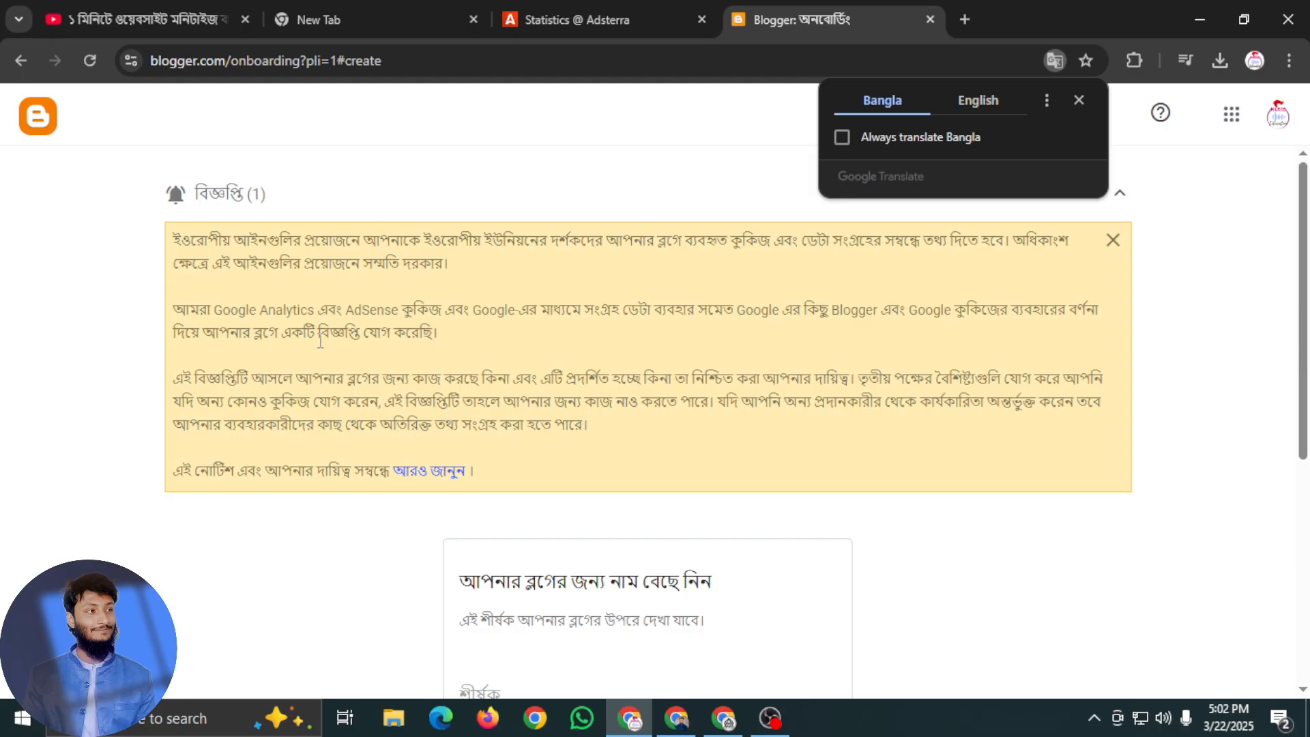
Go to the blog title form, then copy the suggested name "বিভিন্ন দিকের দৃষ্টি" from the ChatGPT conversation
scroll(391, 348, down, 1)
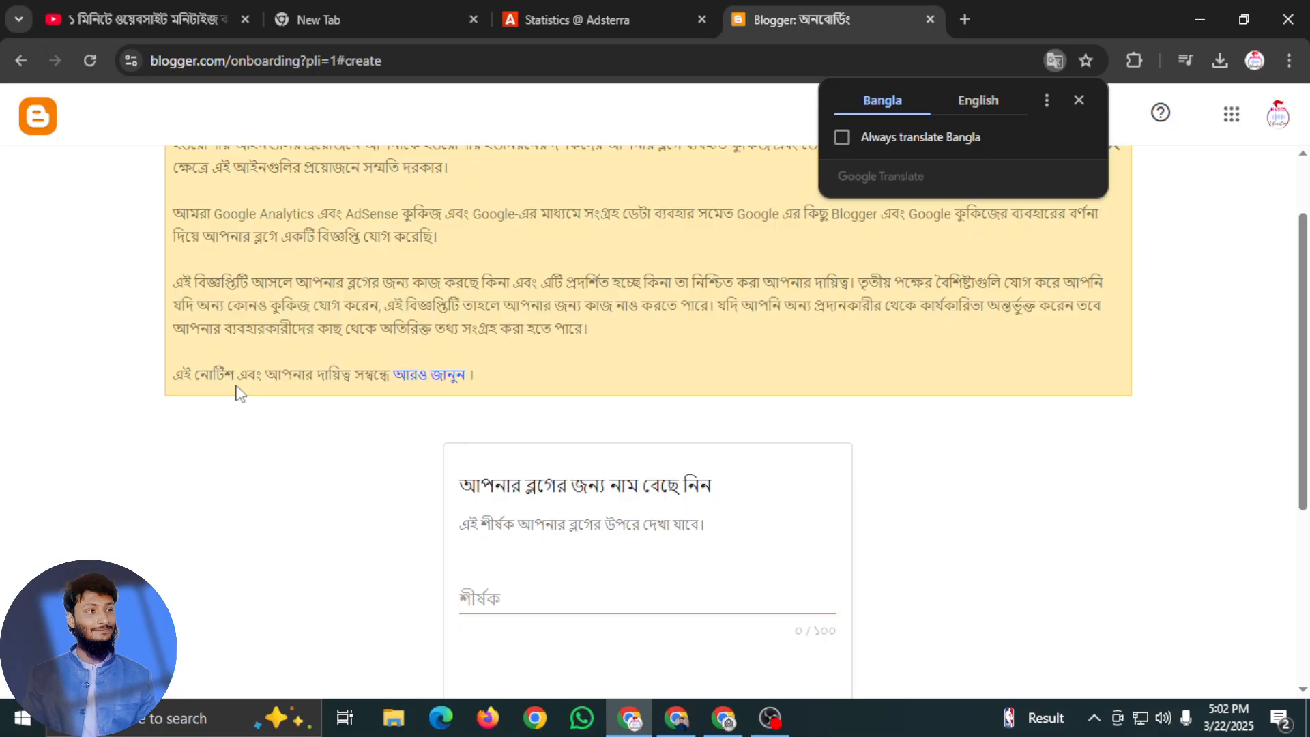
scroll(464, 436, down, 3)
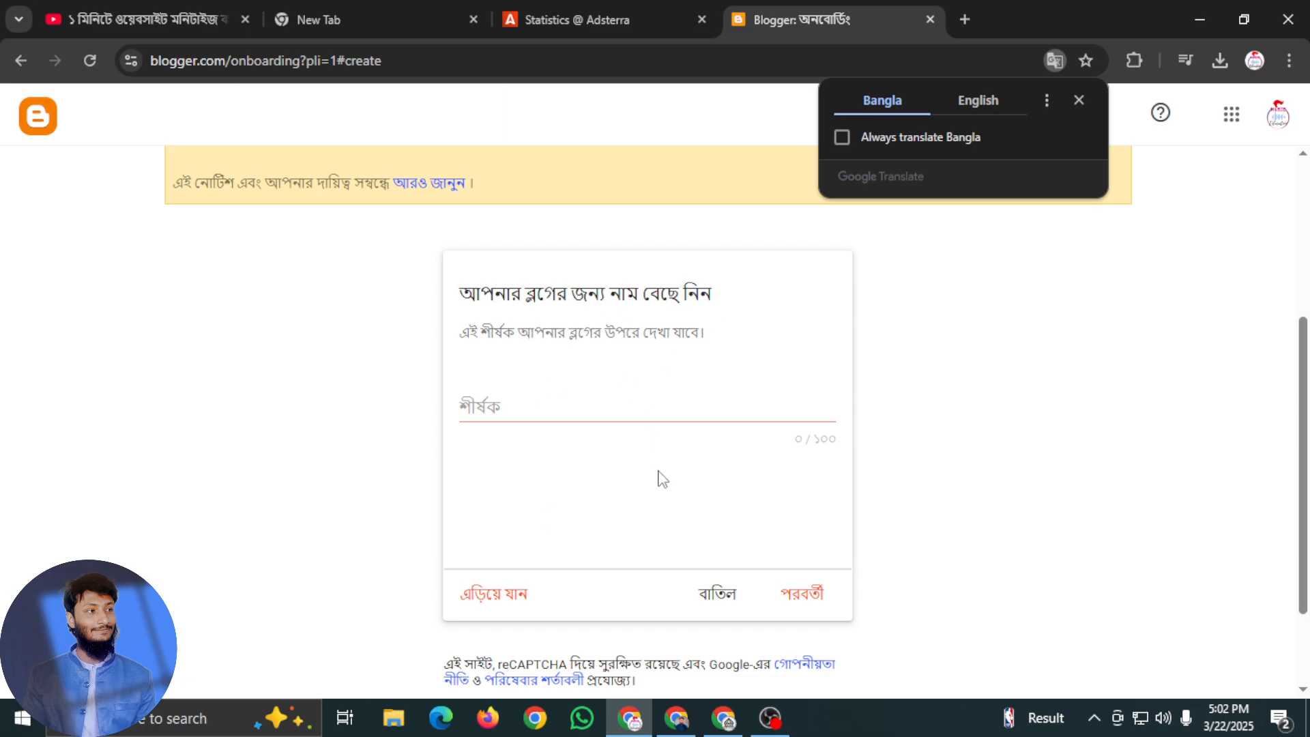
scroll(751, 539, down, 2)
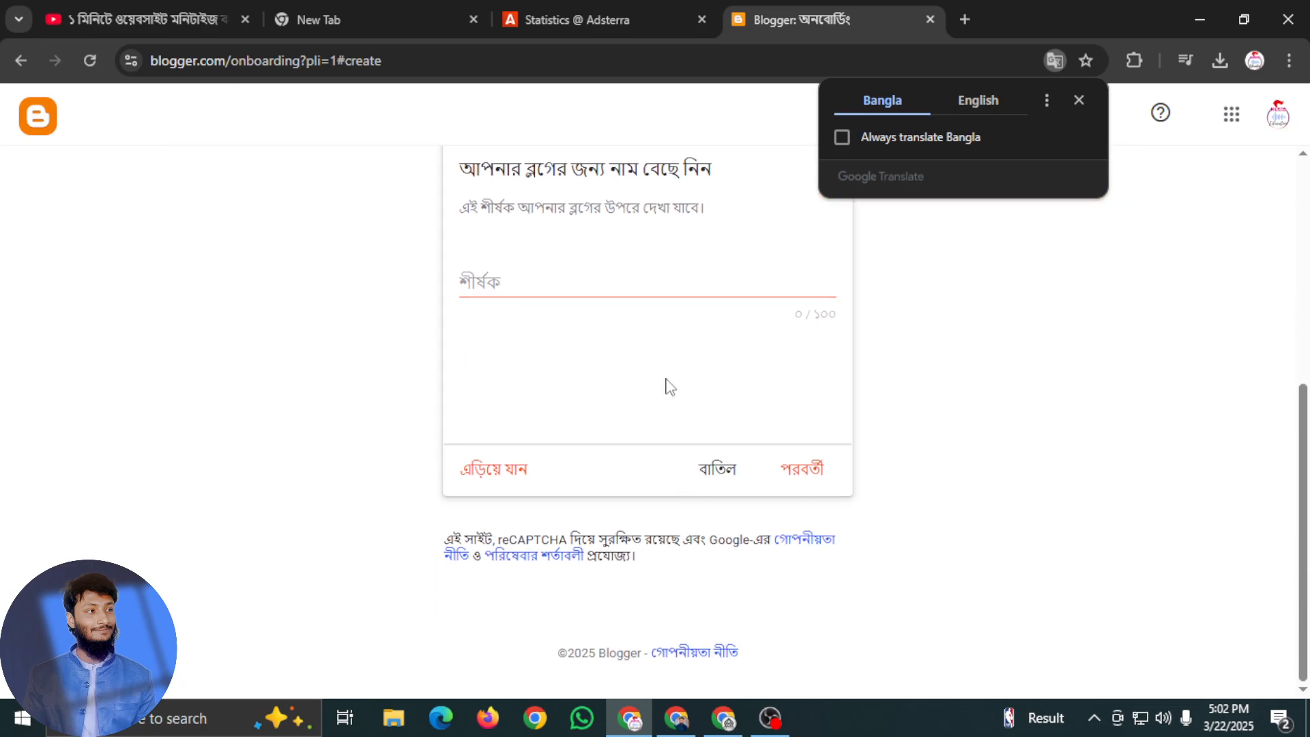
click(724, 718)
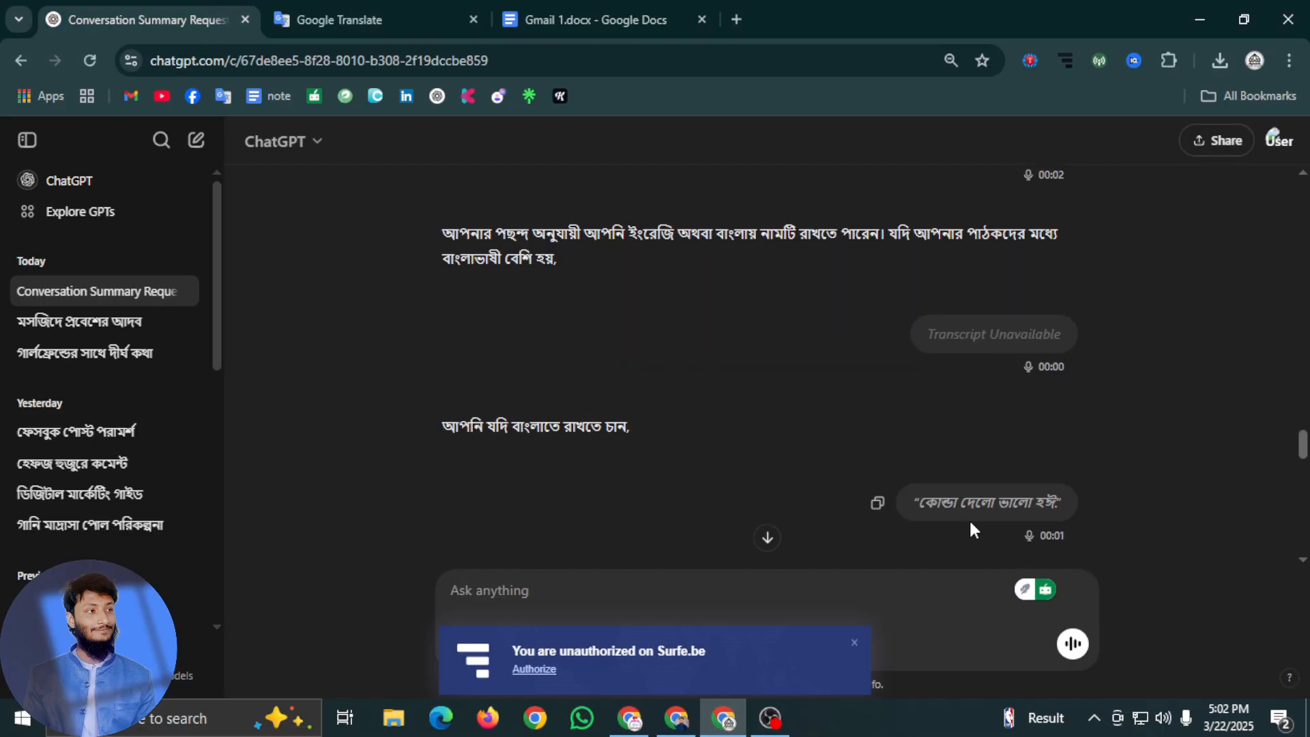
scroll(969, 518, up, 3)
scroll(820, 435, up, 4)
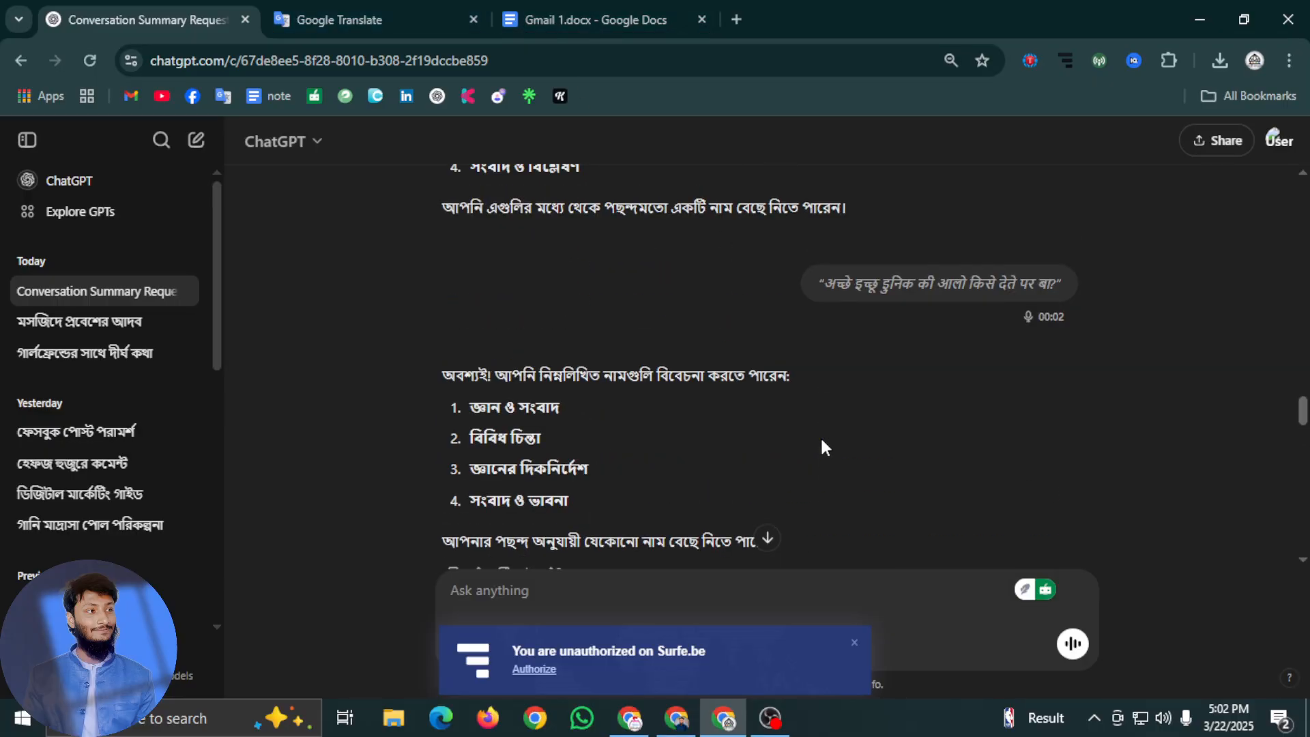
scroll(675, 427, up, 3)
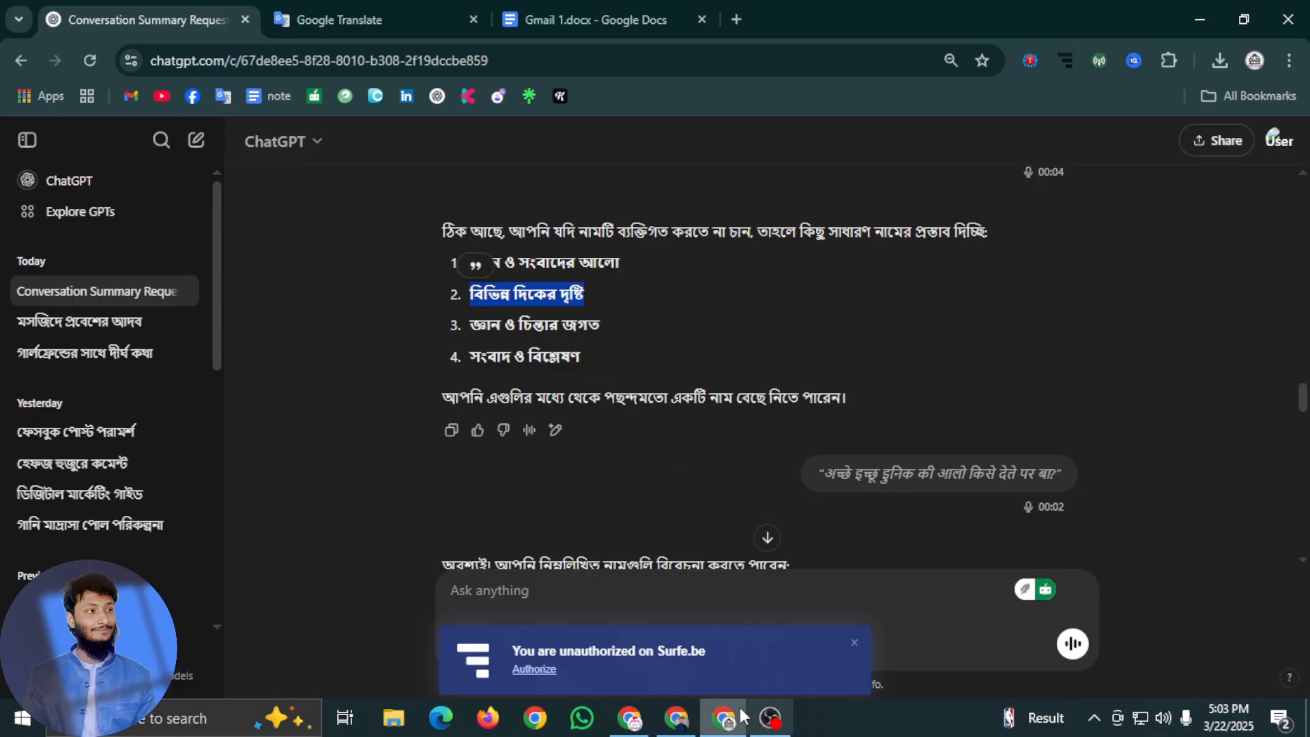
Enter "বিভিন্ন দিকের দৃষ্টি" as the blog title in Blogger and continue to the blog address
click(679, 721)
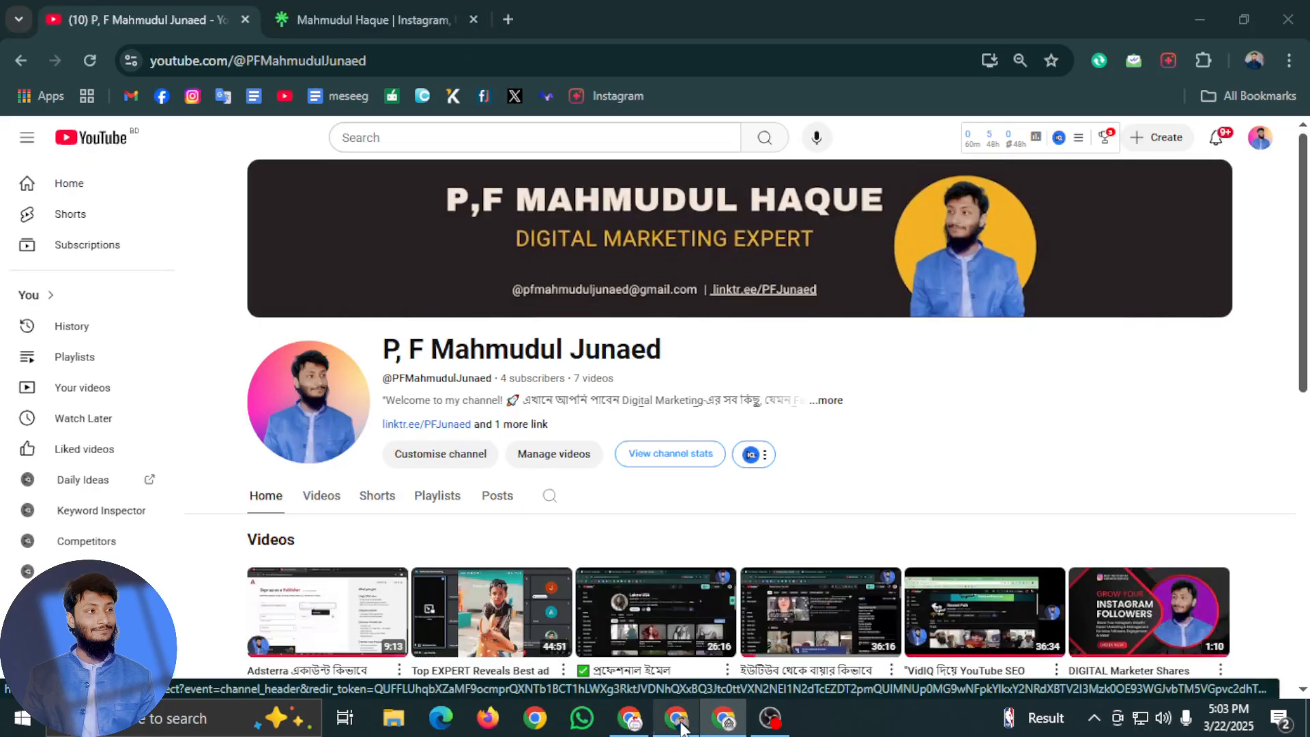
click(629, 718)
click(517, 279)
text(বিভিন্ন দিকের দৃষ্টি)
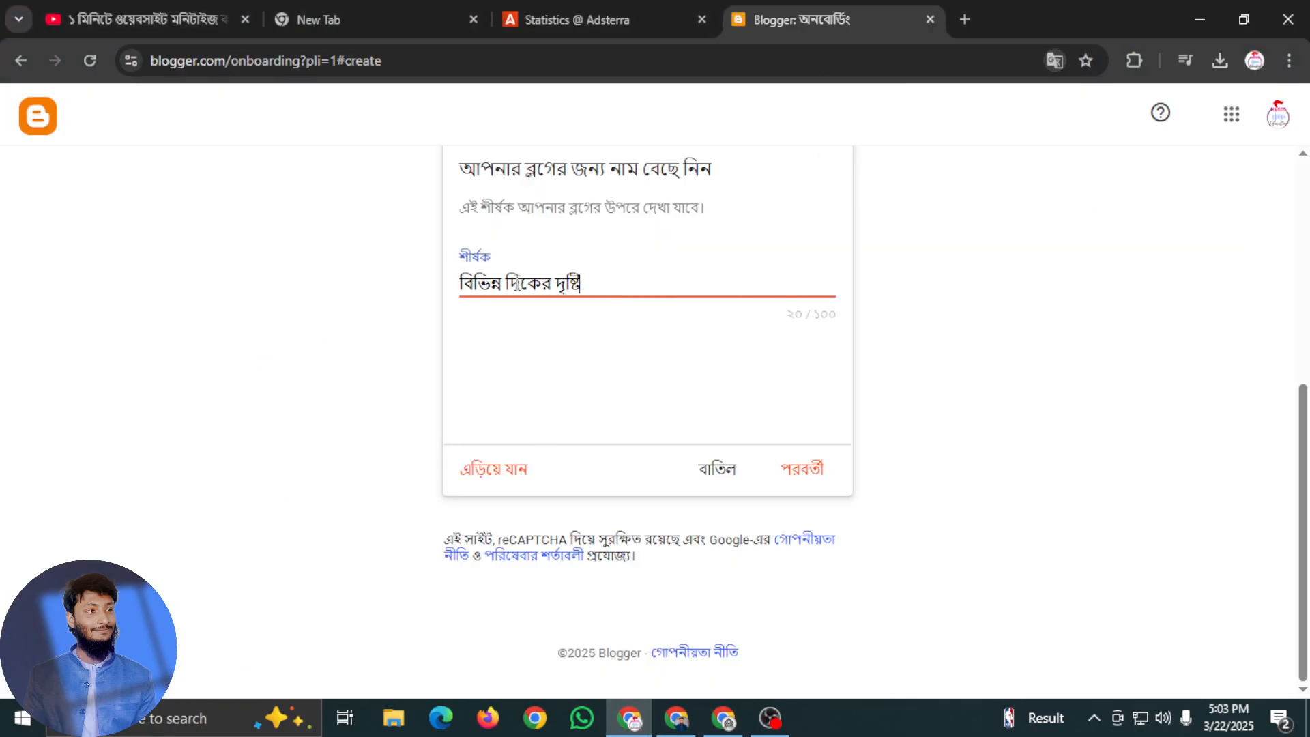
click(705, 268)
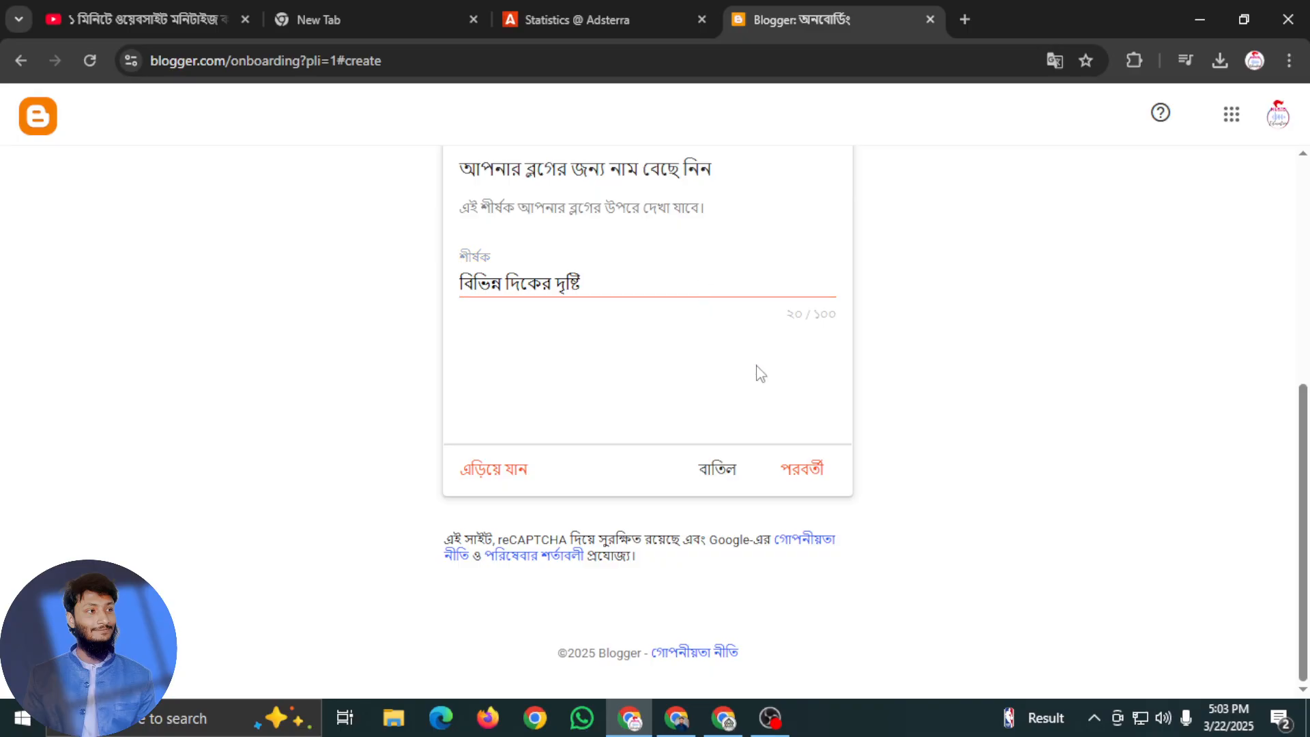
click(813, 469)
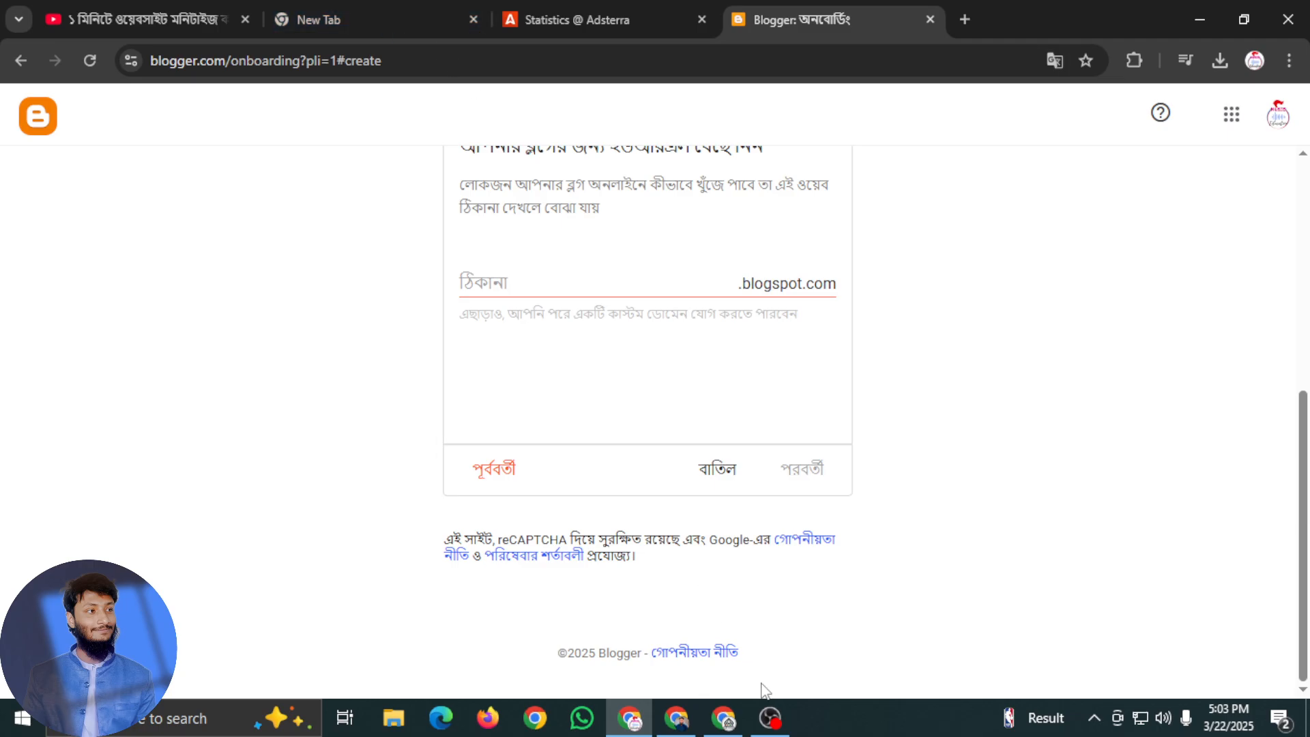
Paste the blog title into Google Translate and copy its romanized spelling from the translation result
click(723, 718)
click(430, 21)
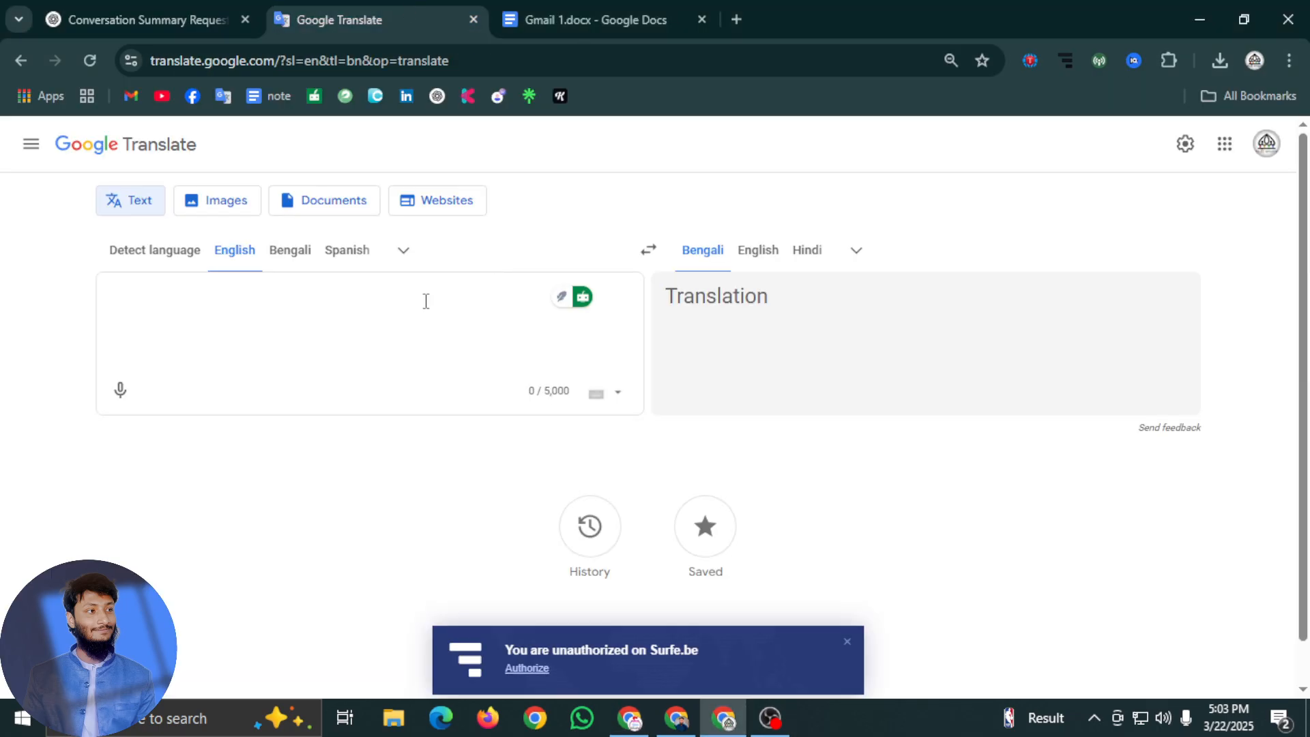
text(বিভিন্ন দিকের দৃষ্টি)
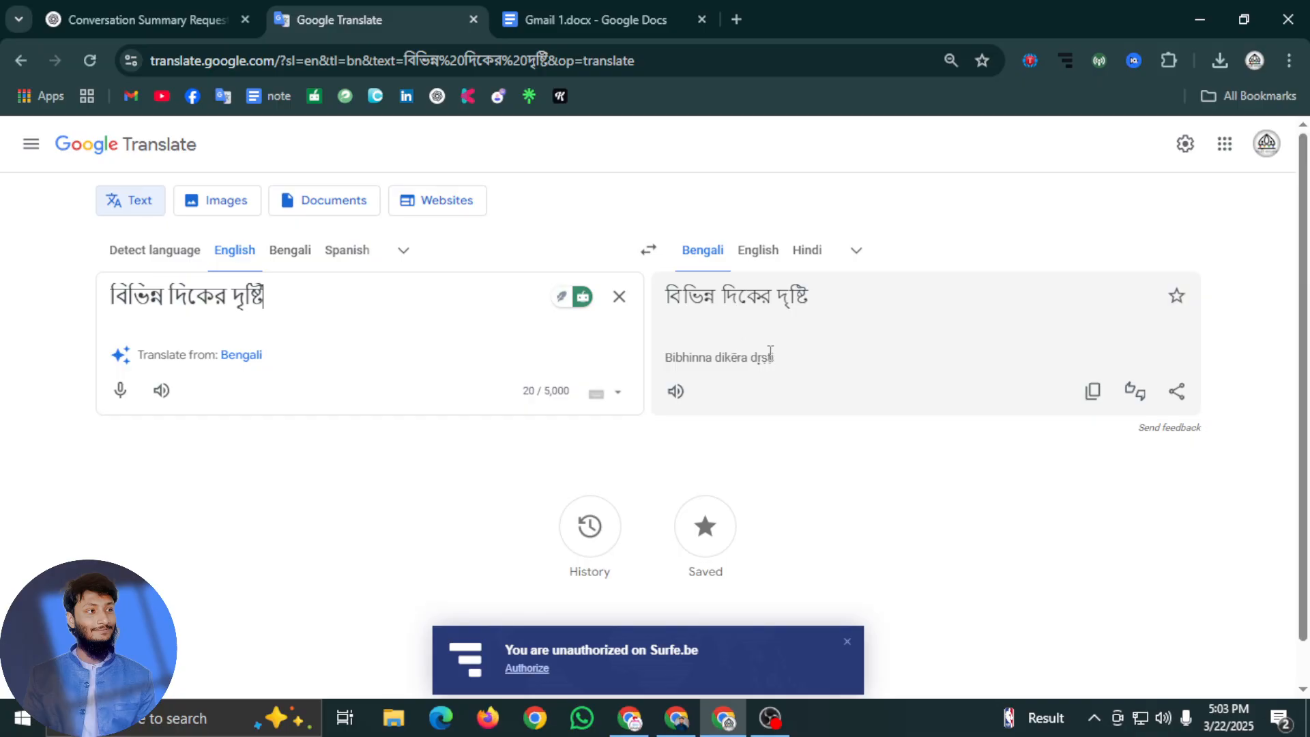
drag(787, 364, 661, 366)
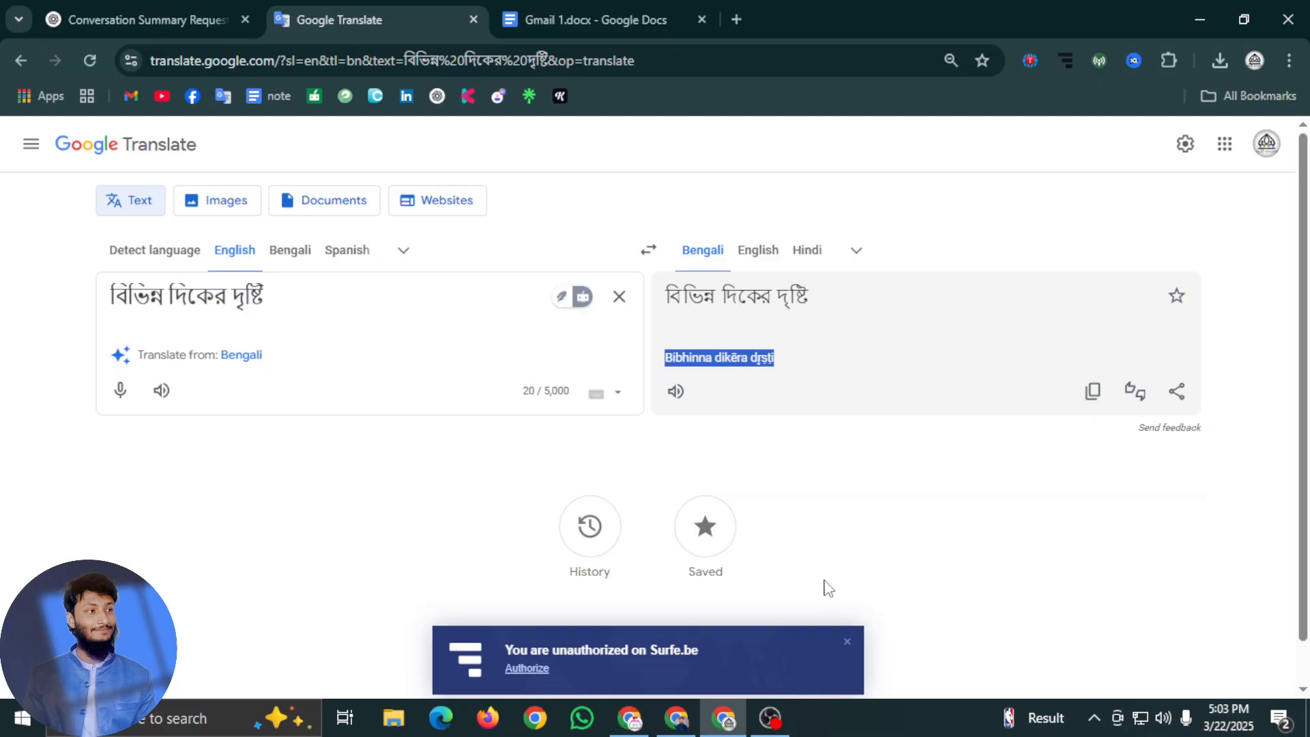
Paste the romanized title into Blogger's blog address and remove the spaces between its words
click(766, 733)
click(715, 729)
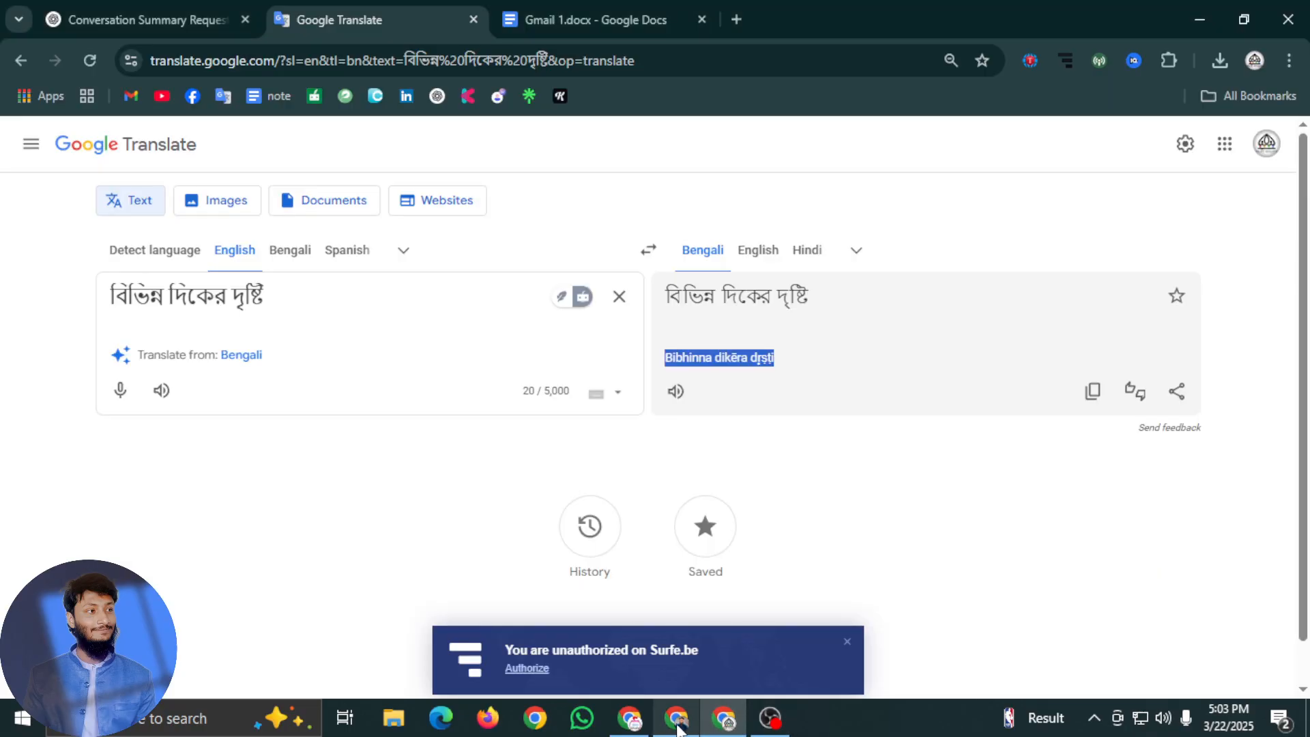
mouse_move(675, 729)
click(683, 635)
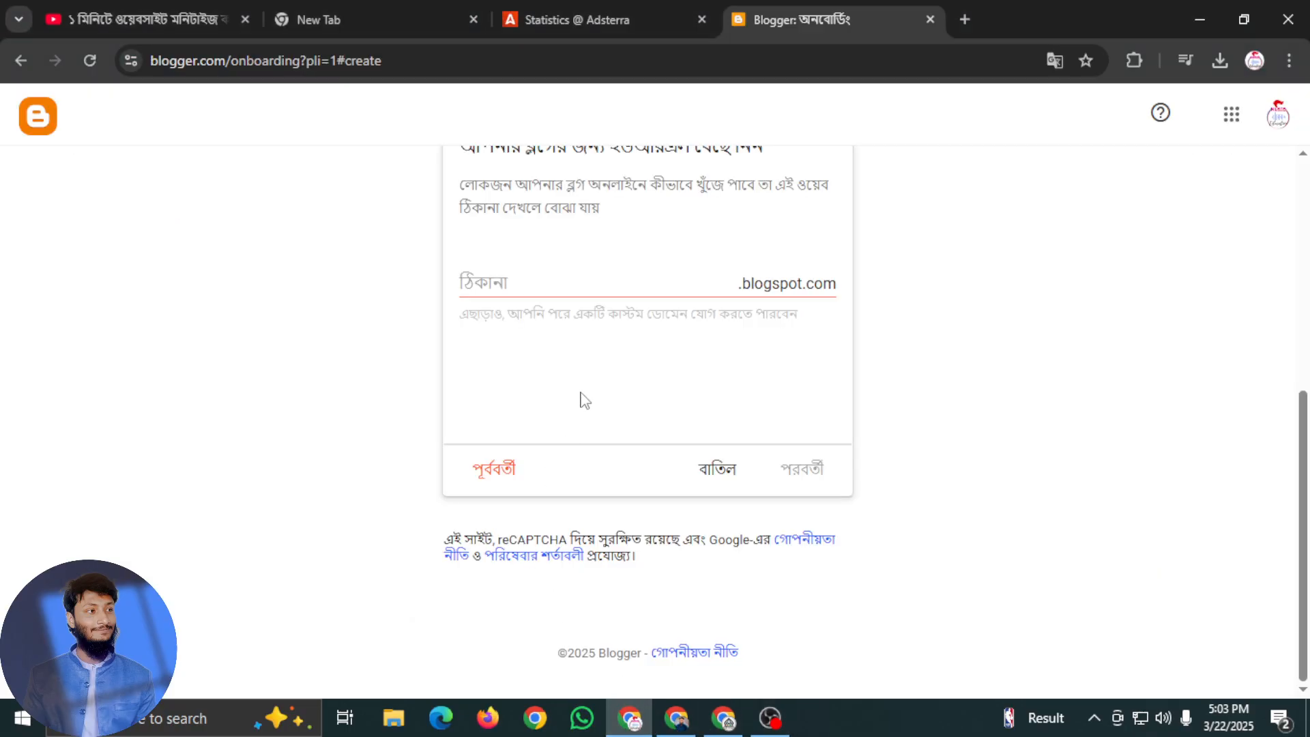
click(577, 290)
text(Bibhinna dikēra dr̥ṣṭi)
click(530, 285)
key(BackSpace)
click(572, 286)
key(BackSpace)
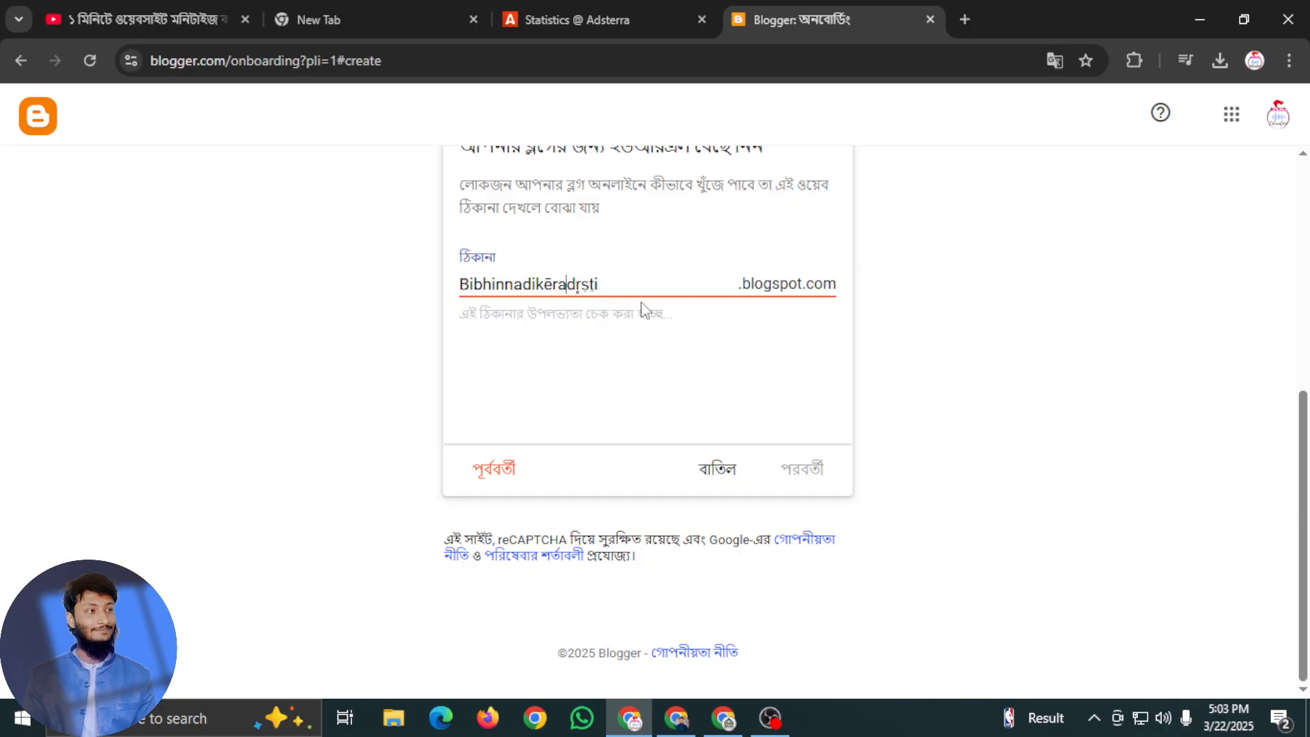
Respell the first part of the blog address as "Bibhinnodiker", replacing the accented letter with a plain e
click(553, 279)
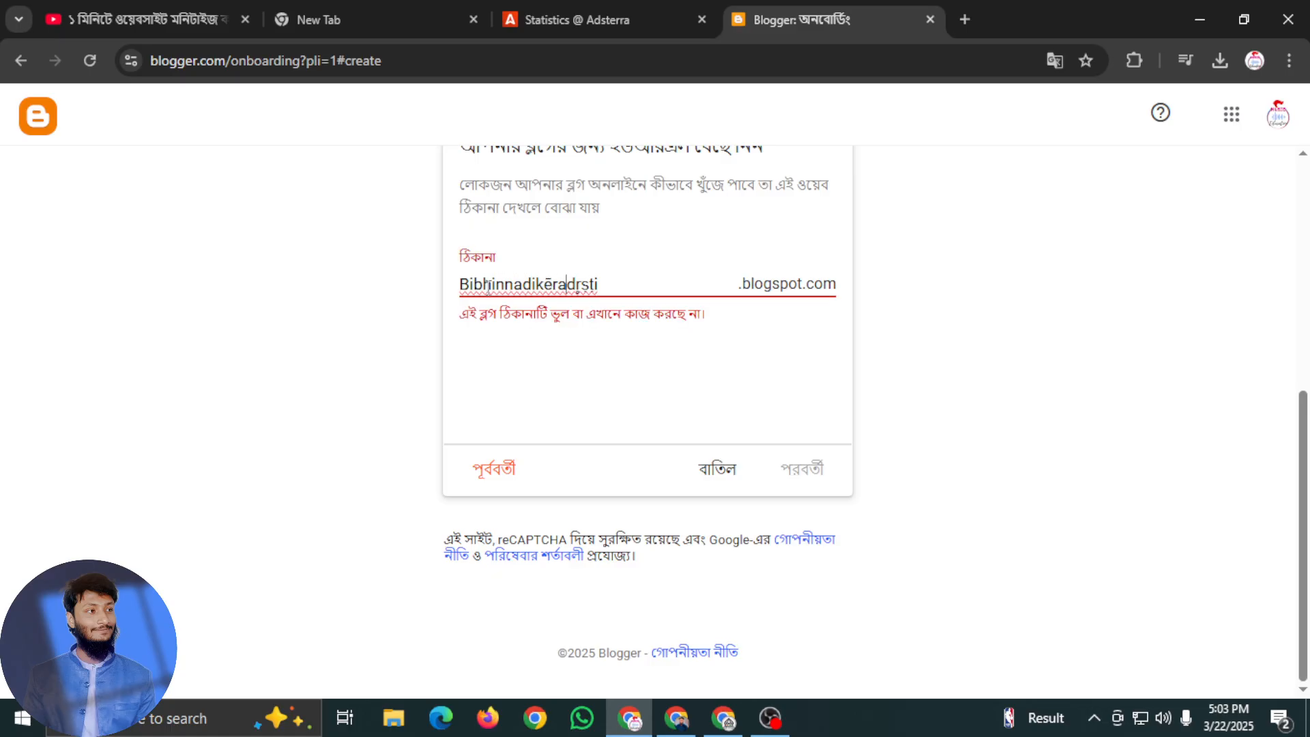
click(524, 282)
key(BackSpace)
text(o)
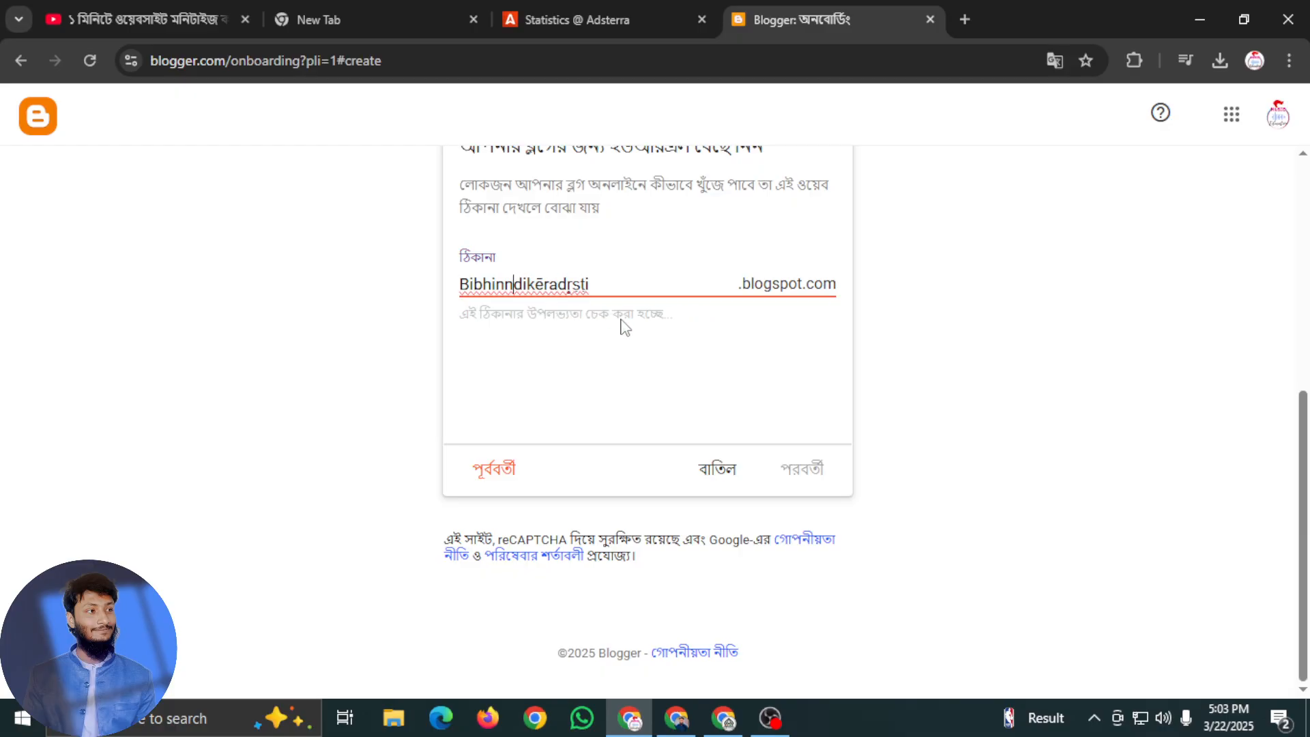
click(555, 283)
key(BackSpace)
text(e)
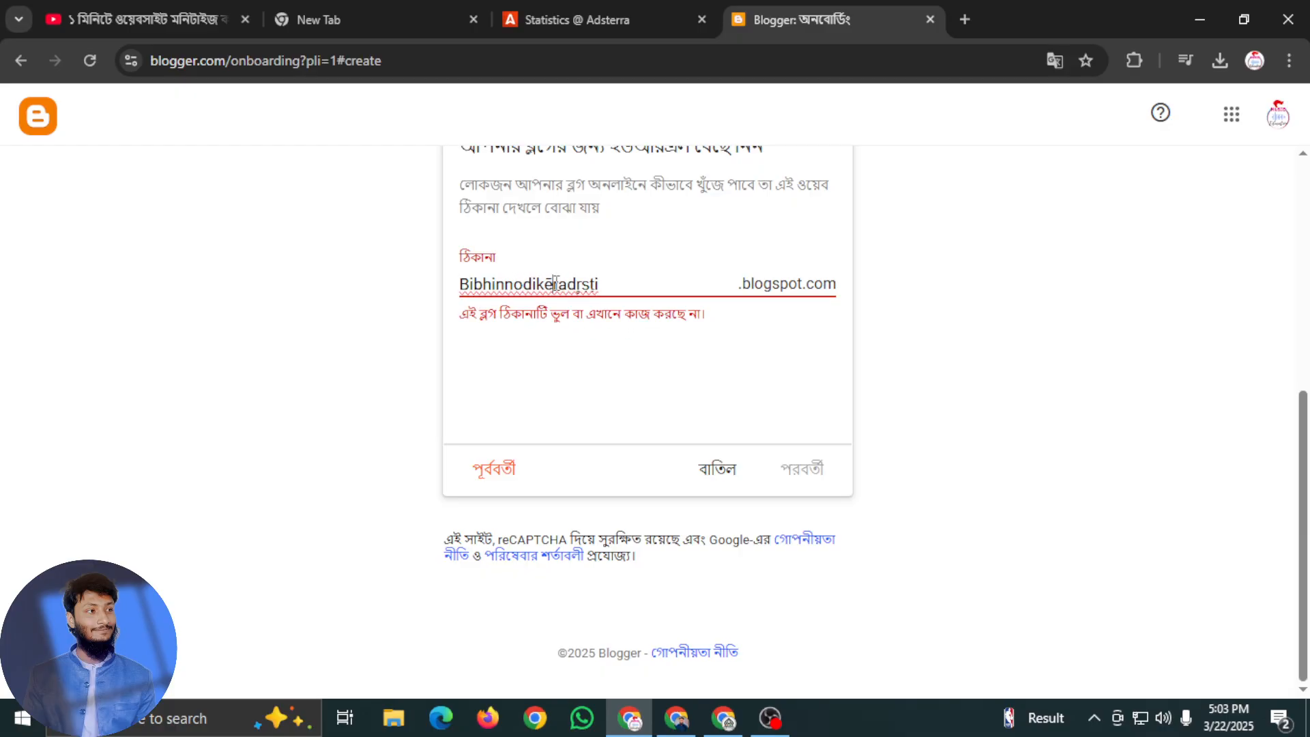
key(BackSpace)
text(e)
key(BackSpace)
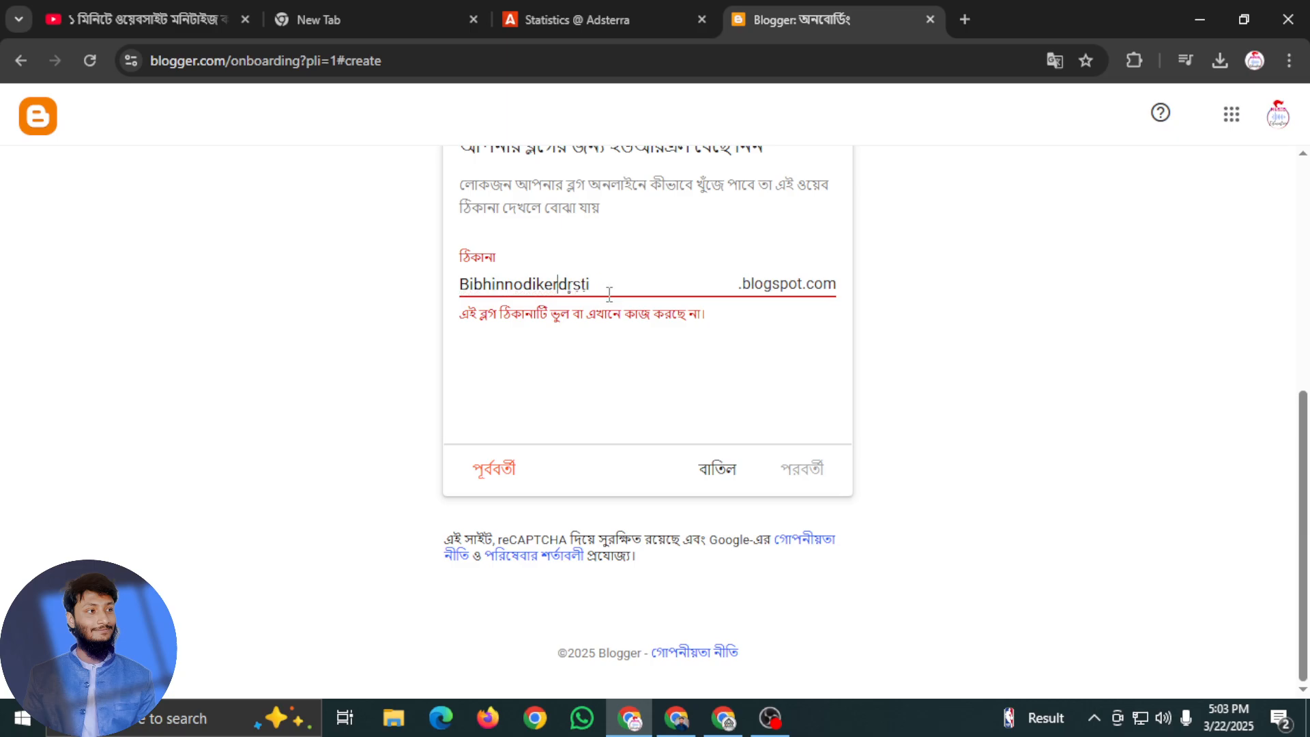
Respell the end of the address with plain letters to make it "Bibhinnodikerdrishti", and continue to the display name entry
click(574, 288)
key(BackSpace)
key(BackSpace)
text(ri)
key(BackSpace)
key(BackSpace)
text(hti)
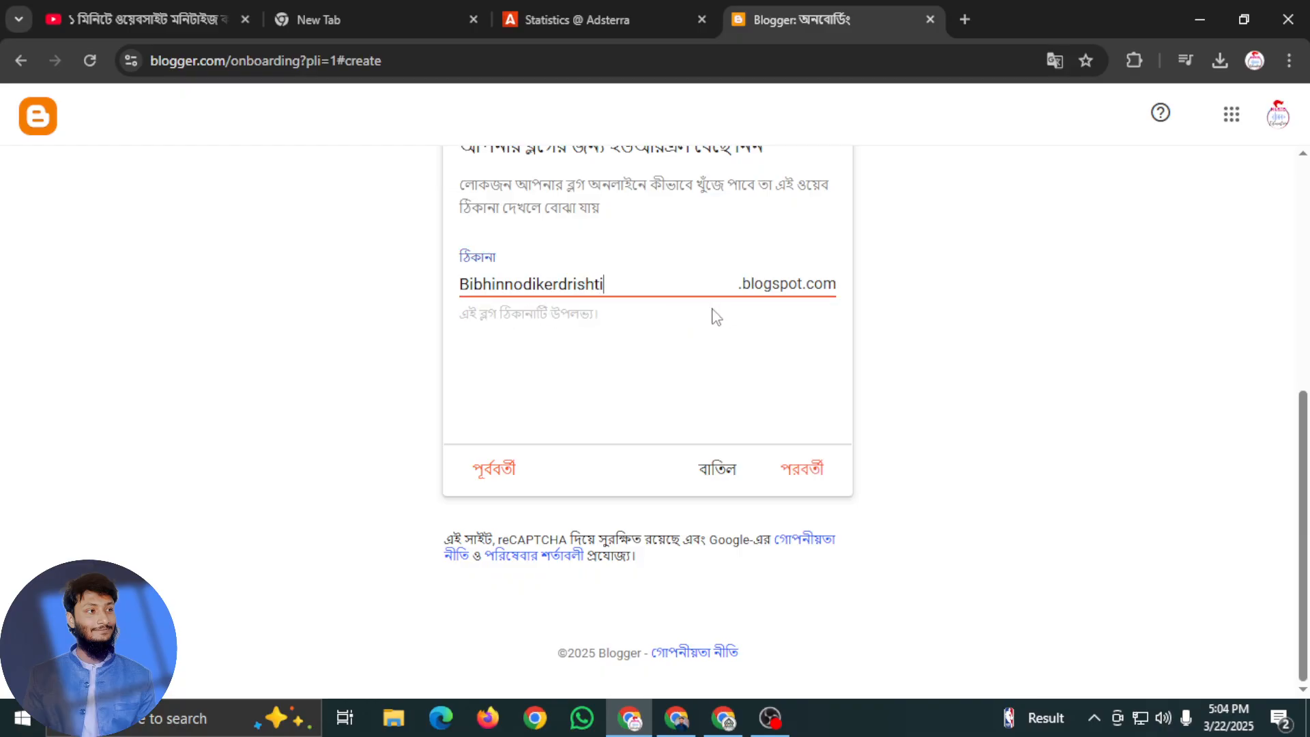
click(641, 330)
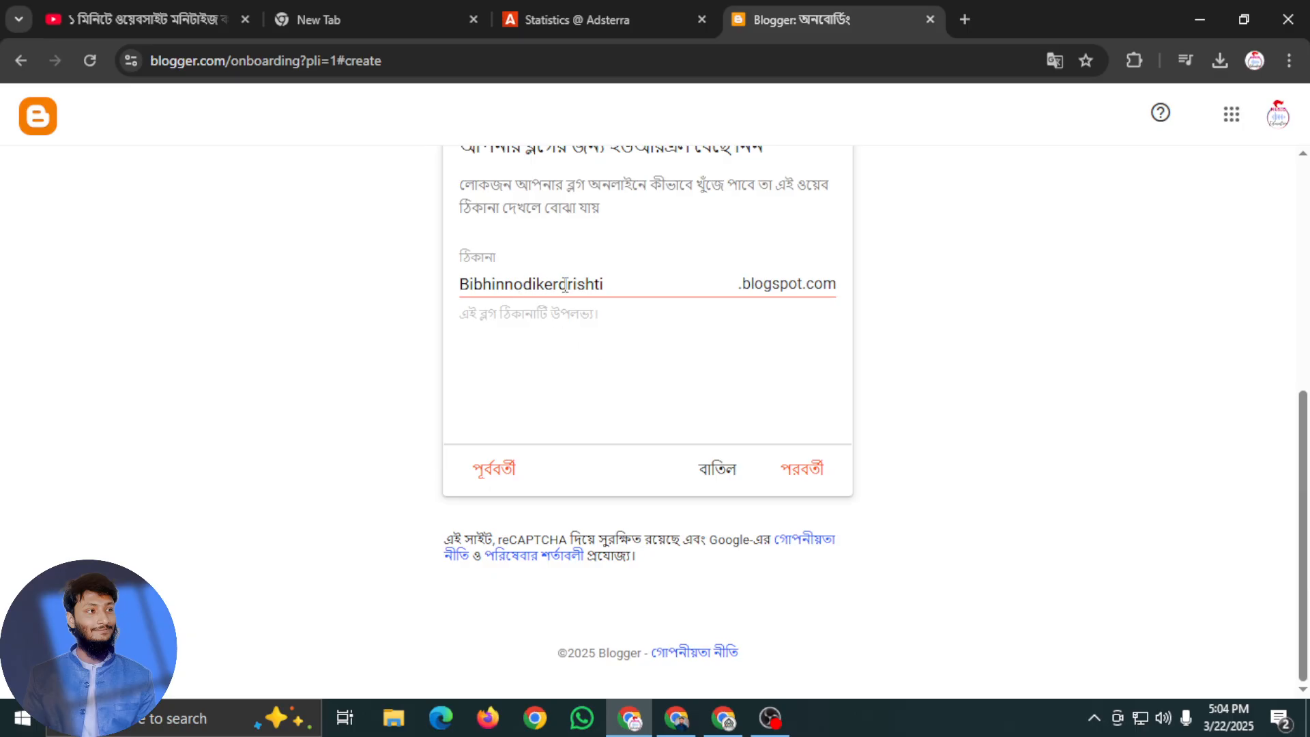
click(809, 477)
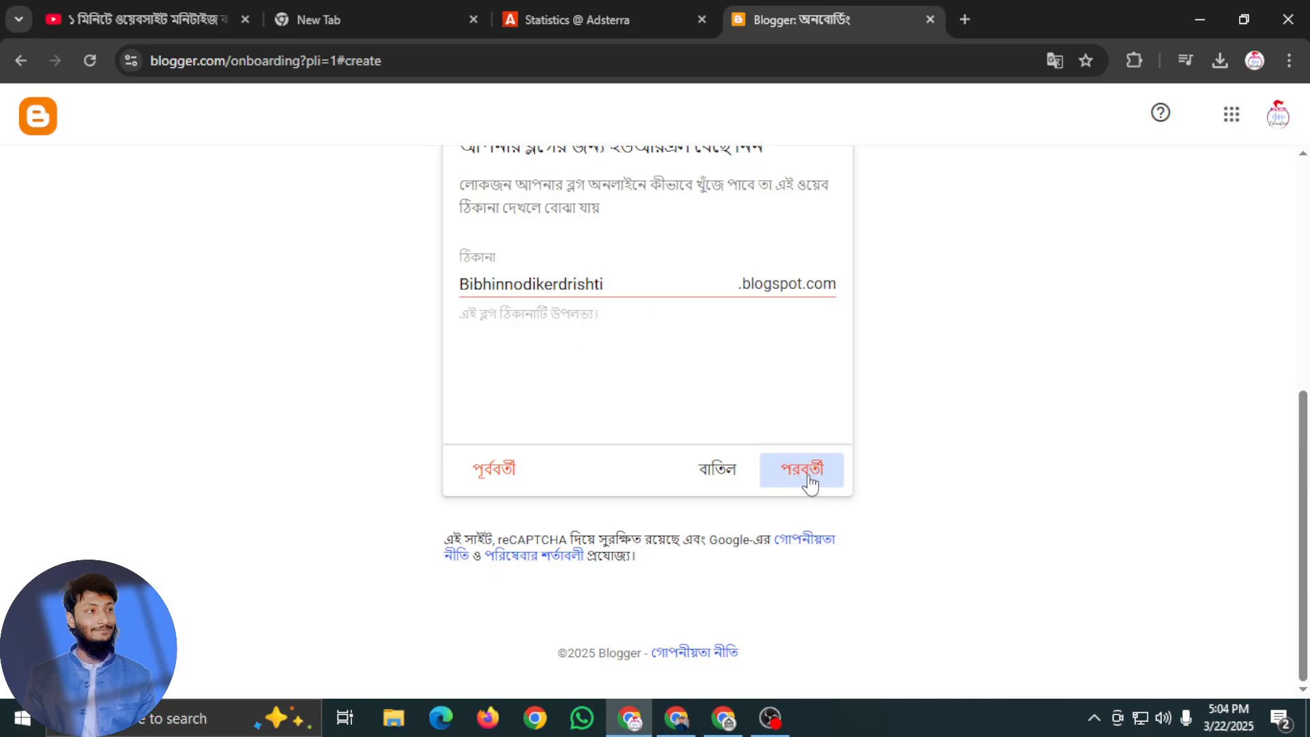
click(552, 287)
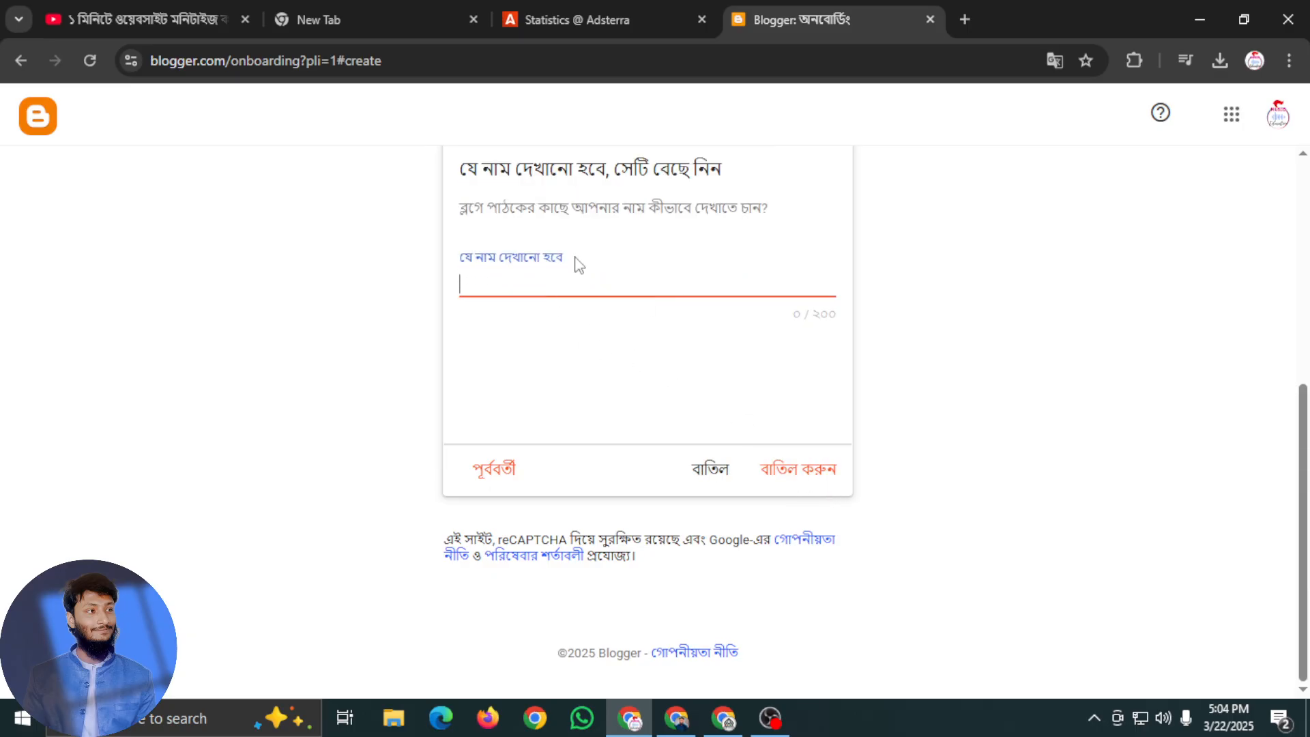
Copy the Bengali title "বিভিন্ন দিকের দৃষ্টি" from Google Translate, enter it as the Blogger display name and submit it
click(770, 718)
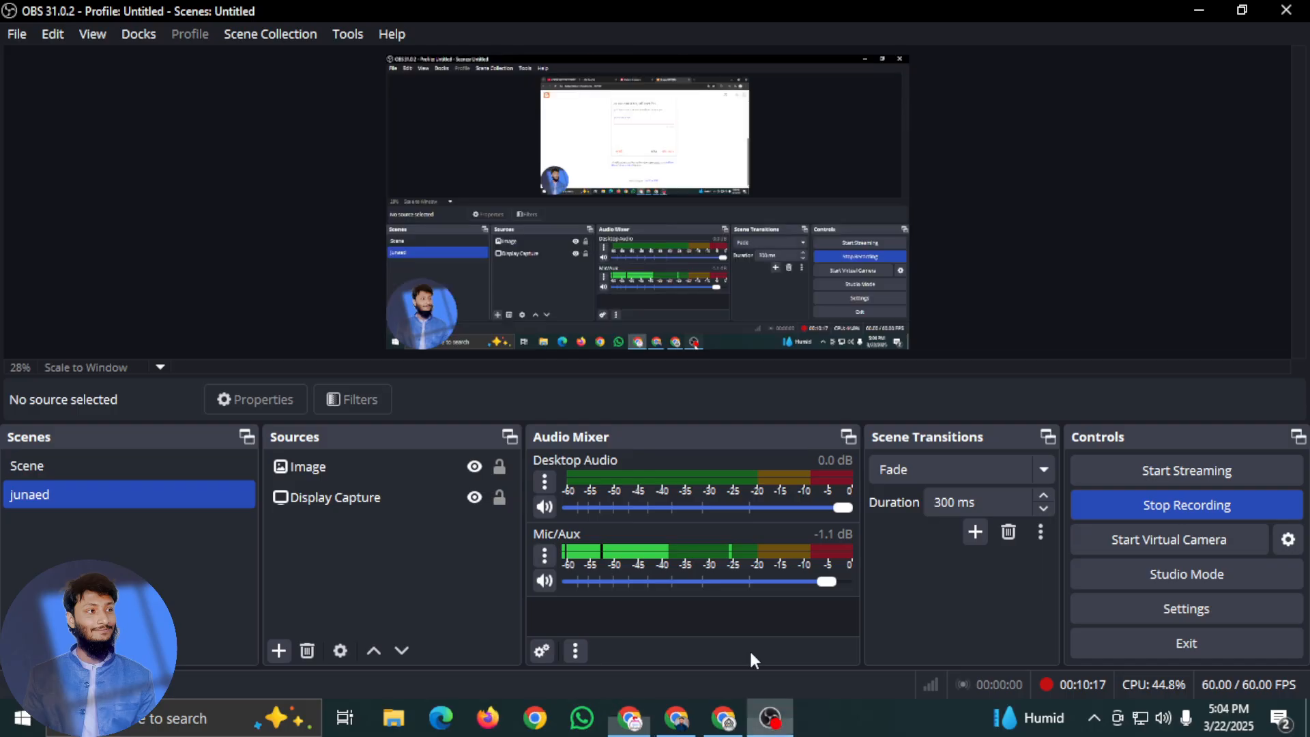
click(724, 718)
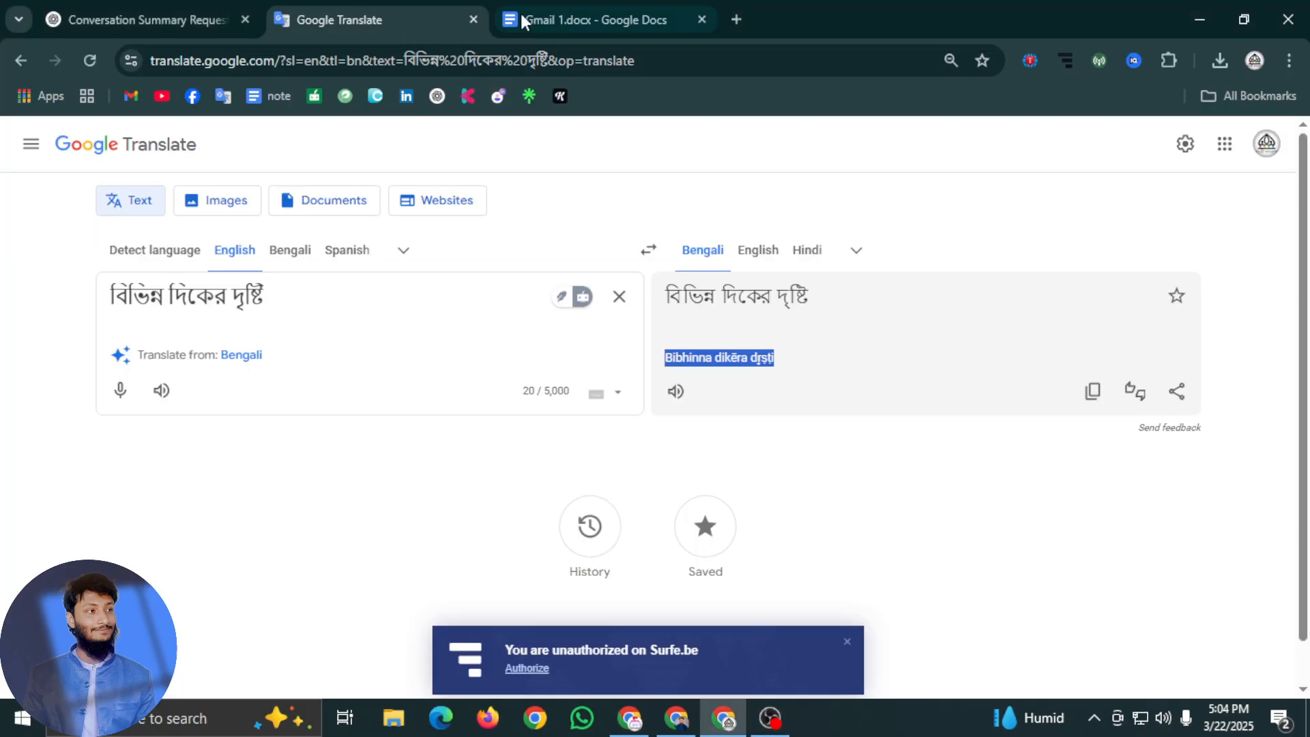
drag(307, 316, 51, 300)
key(ctrl+c)
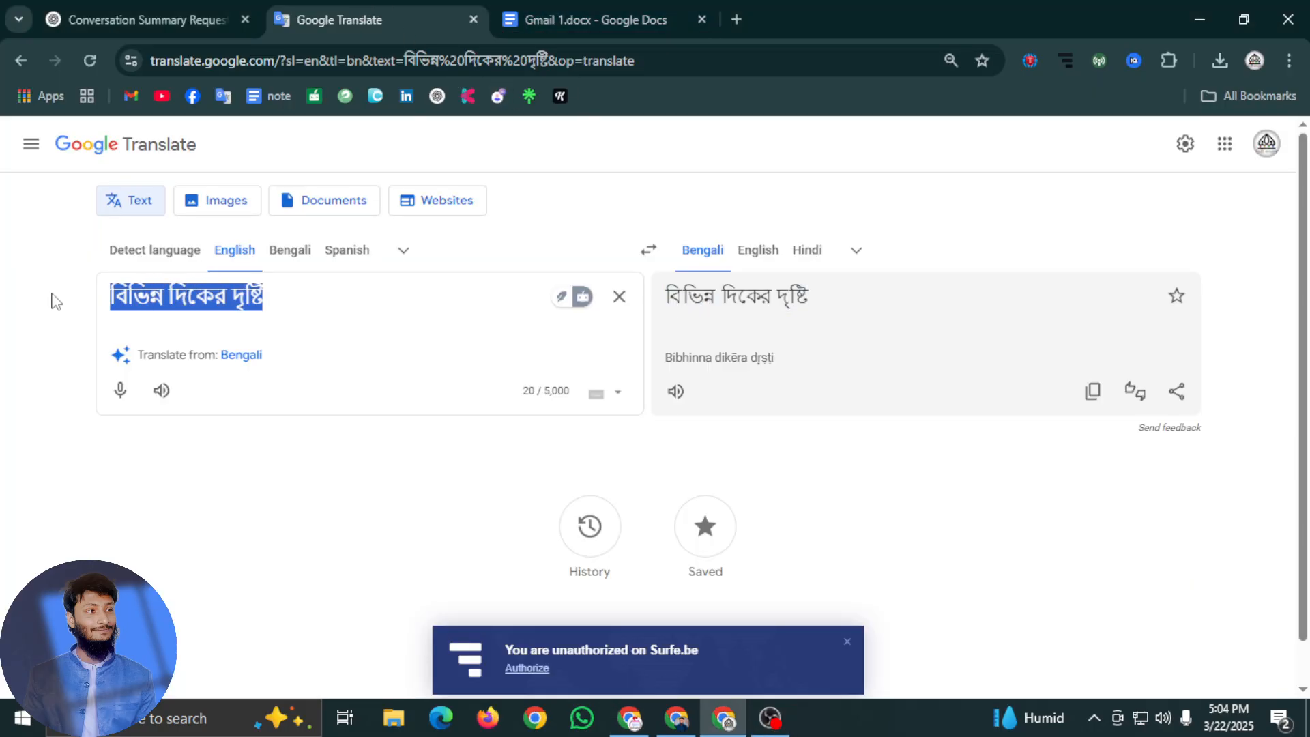
click(676, 718)
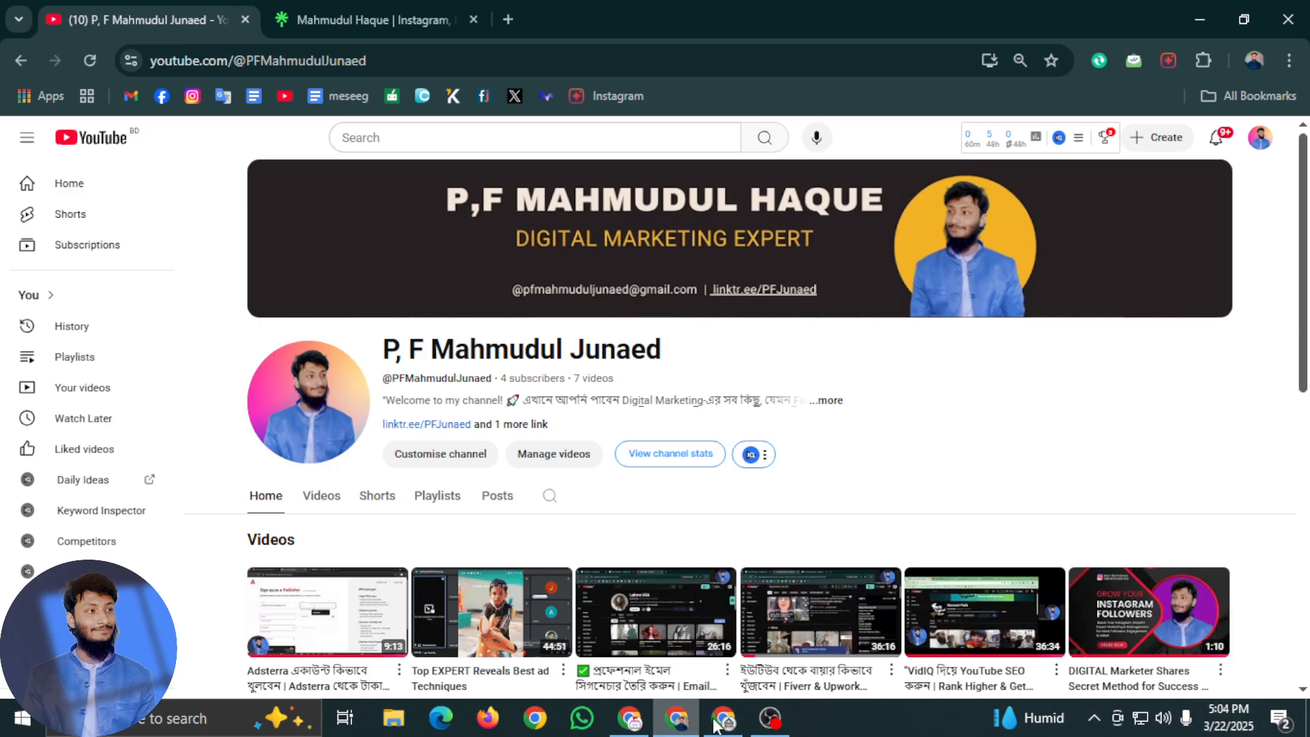
click(629, 718)
key(ctrl+v)
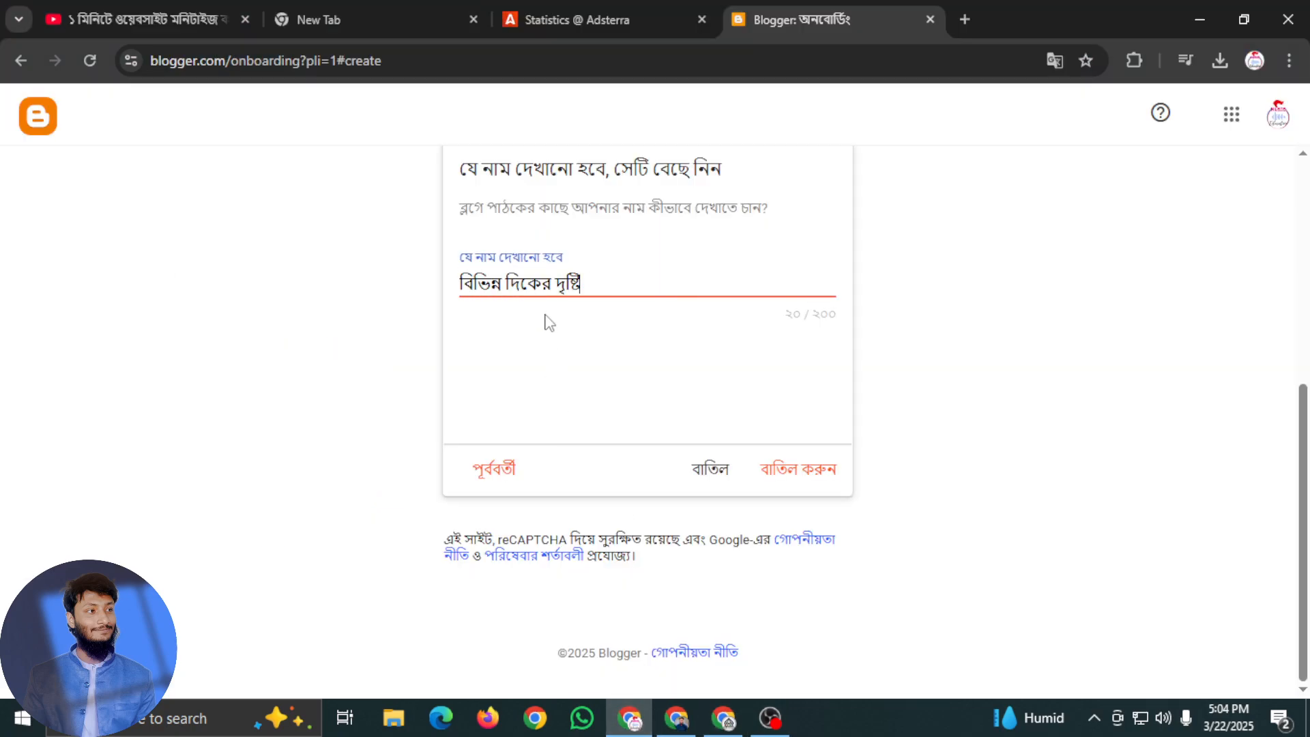
click(805, 479)
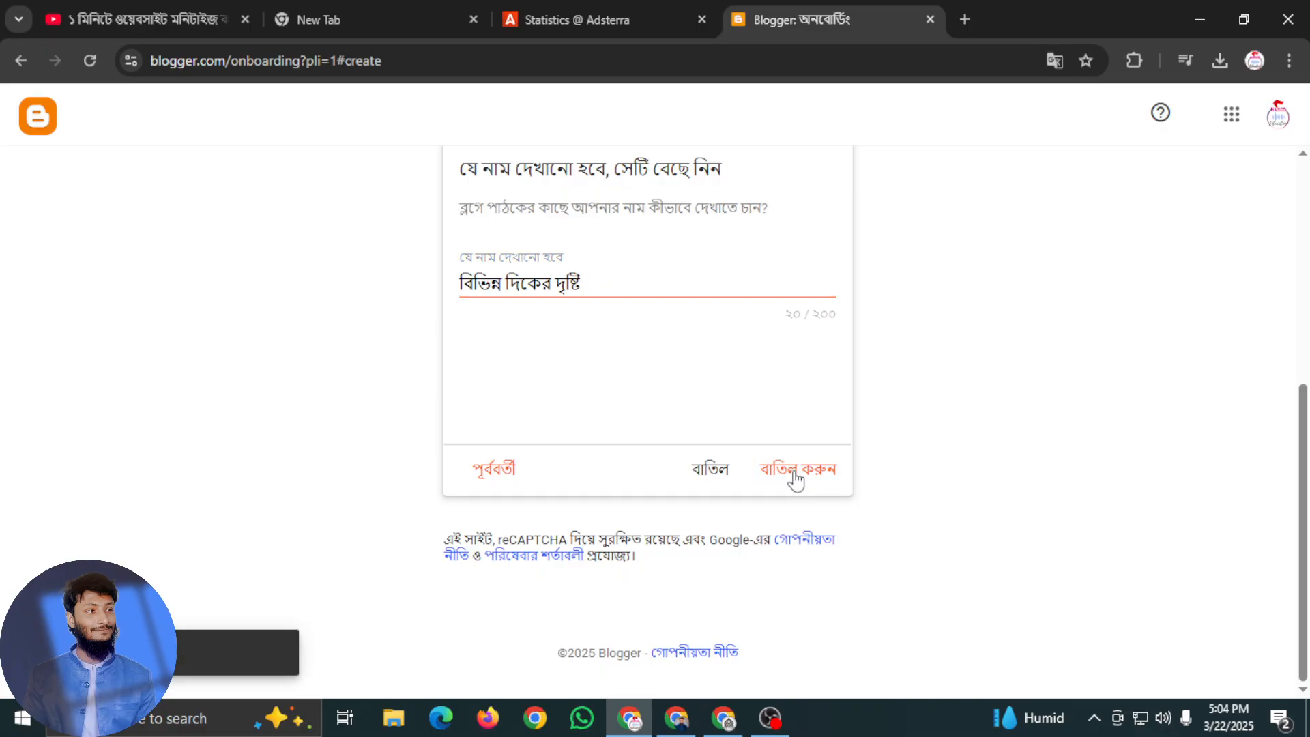
Go back one stage in the blog setup, return to the display name entry and finish creating the blog
click(644, 283)
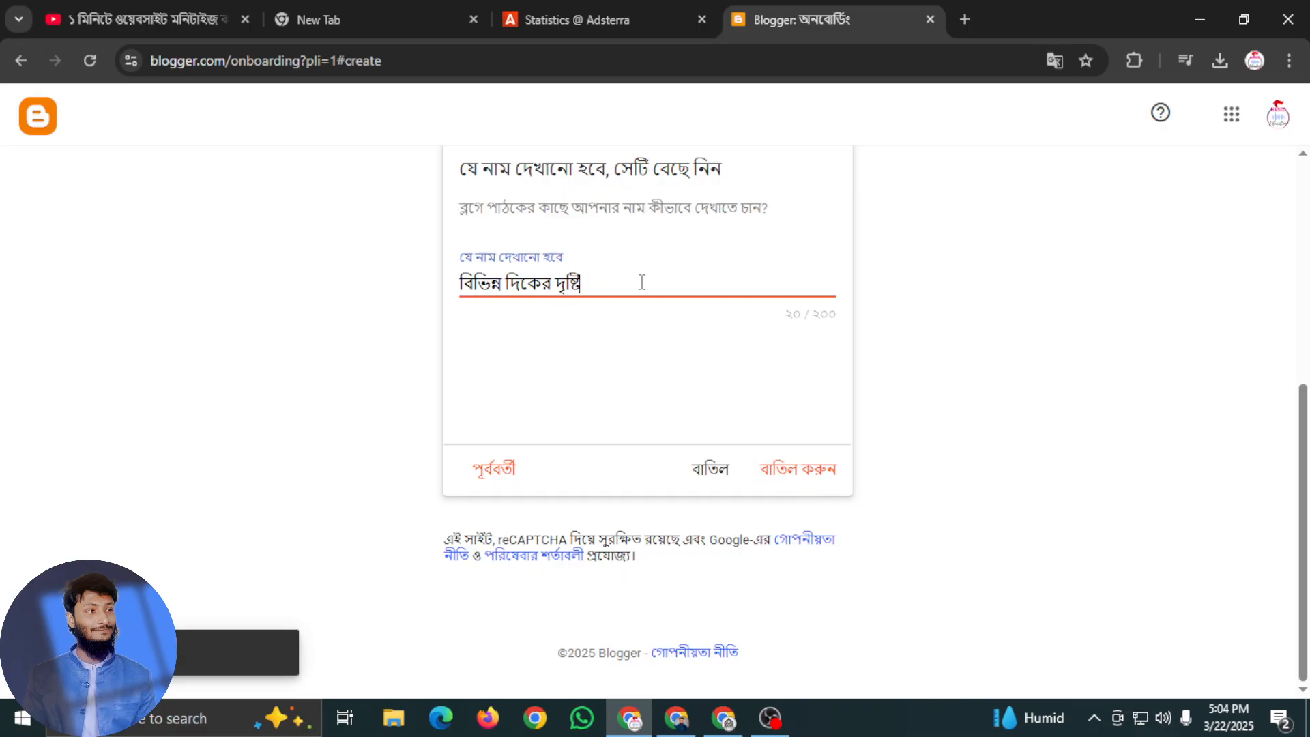
click(513, 478)
click(809, 469)
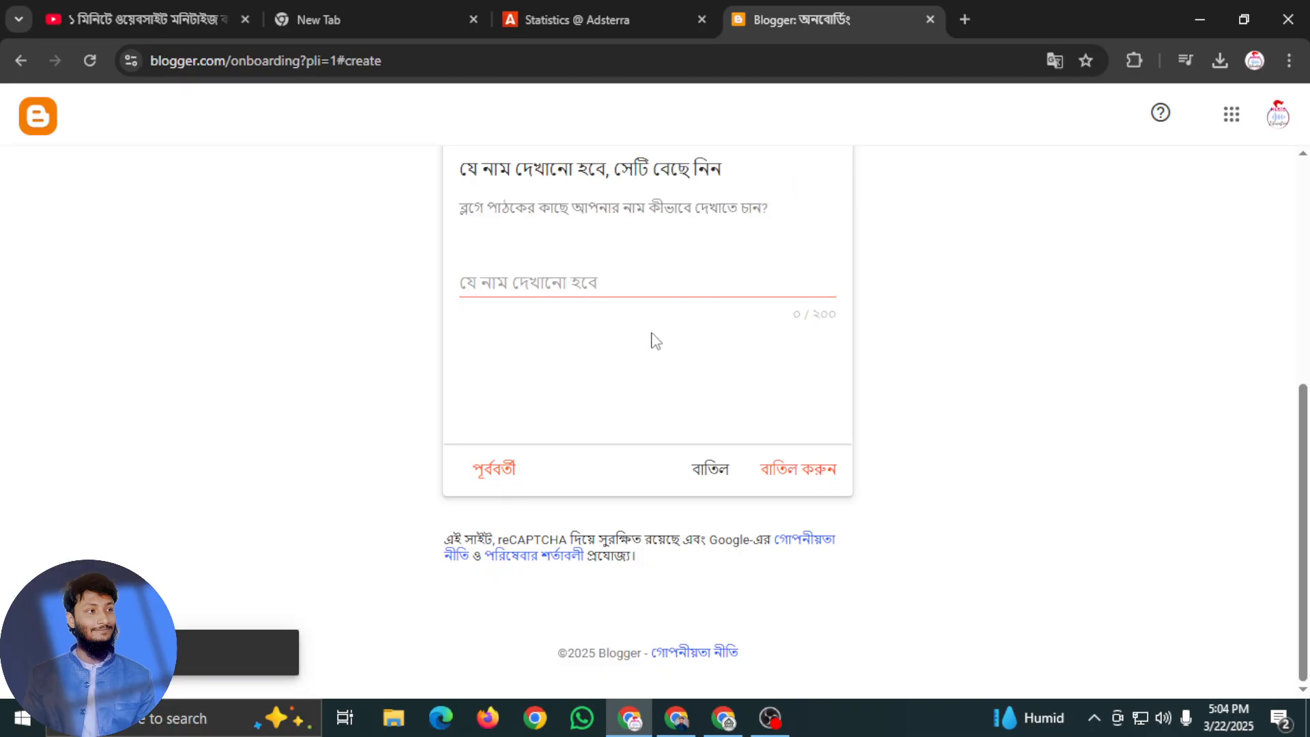
click(632, 291)
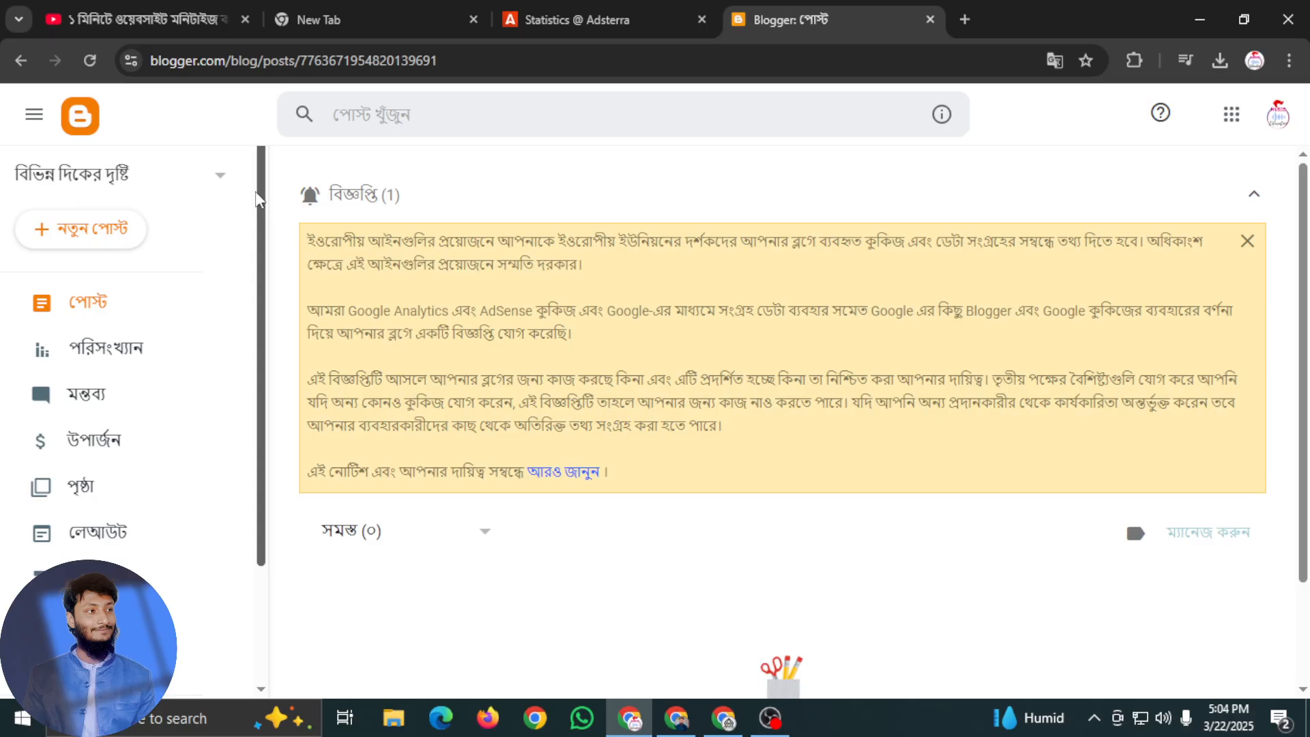
Open the blog's themes and look through the Contempo, Soho, Emporio and Notable collections
click(174, 570)
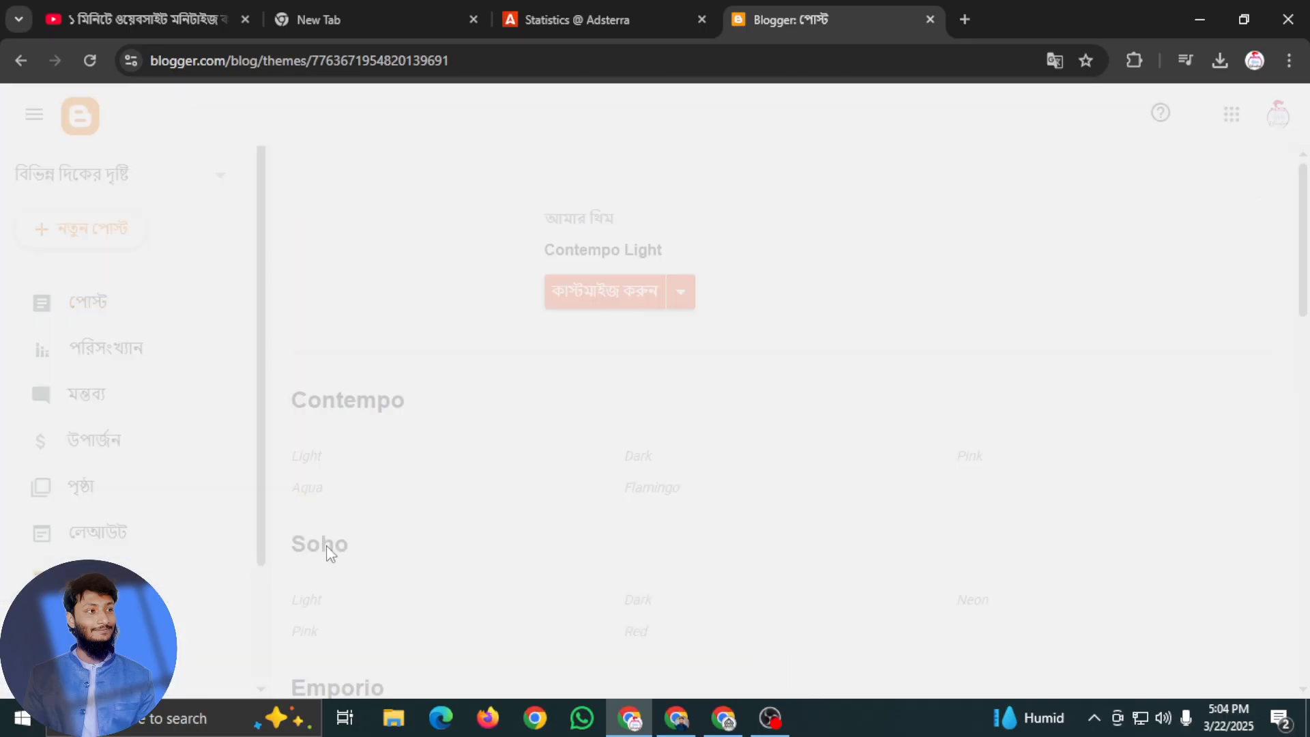
scroll(579, 536, down, 2)
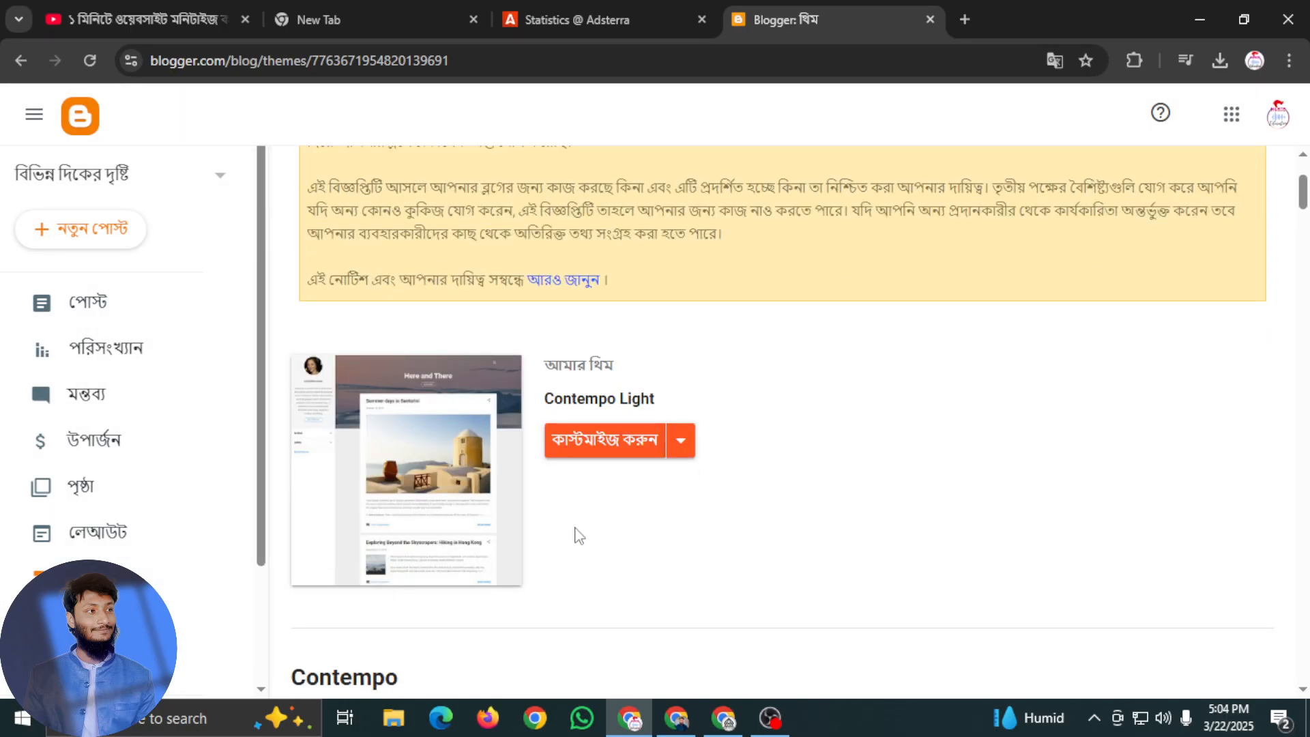
scroll(751, 464, up, 3)
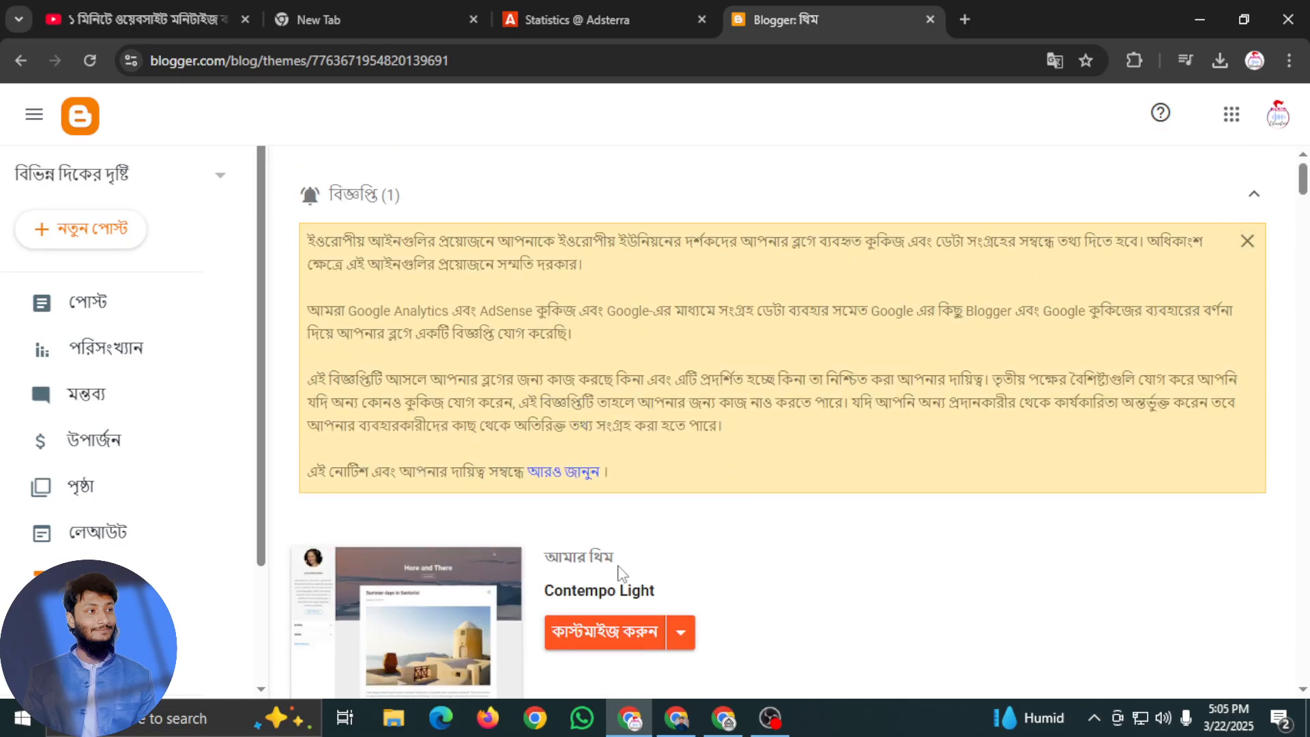
scroll(669, 477, down, 8)
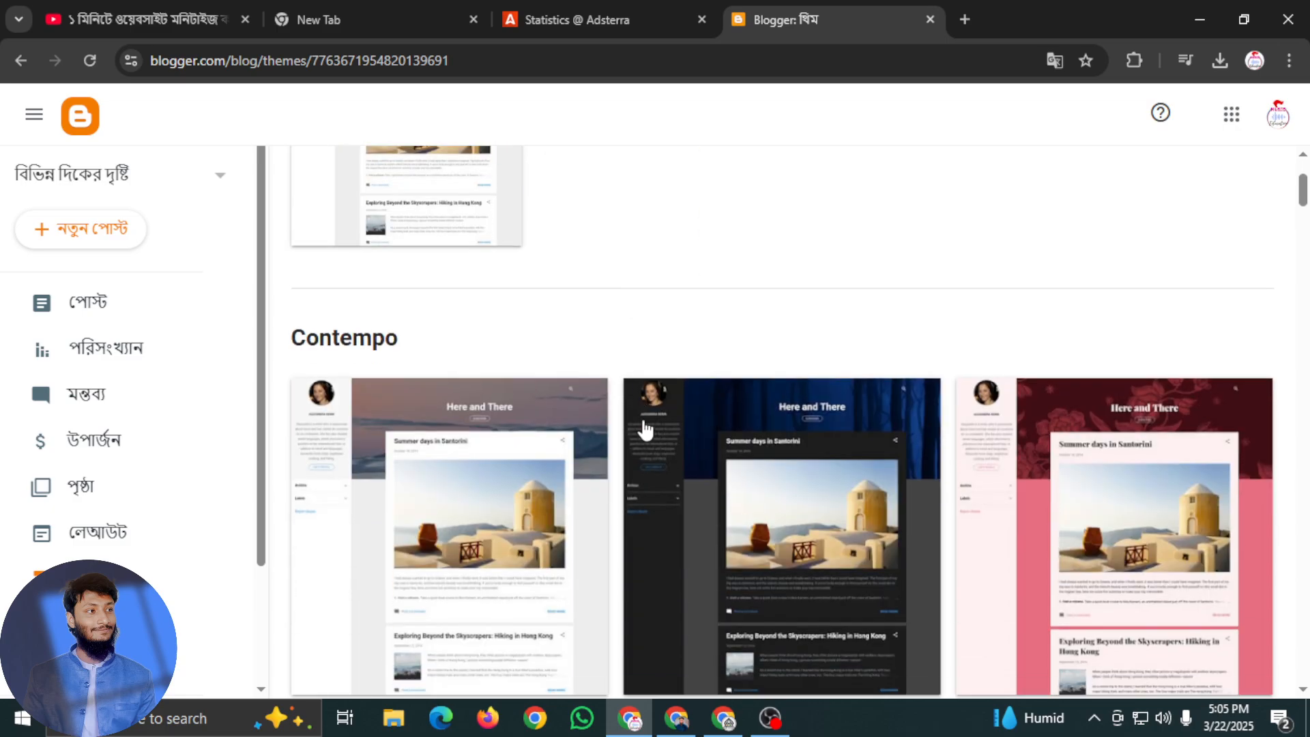
scroll(536, 561, down, 1)
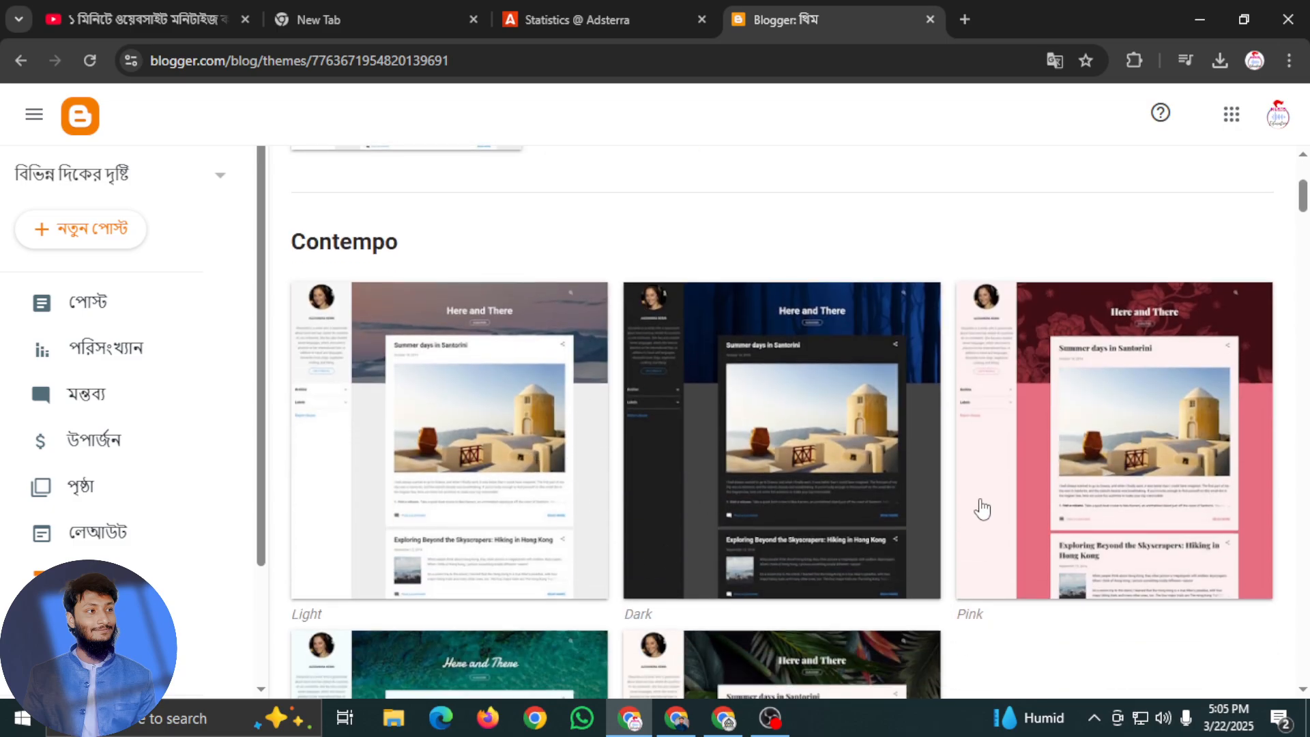
scroll(438, 569, down, 4)
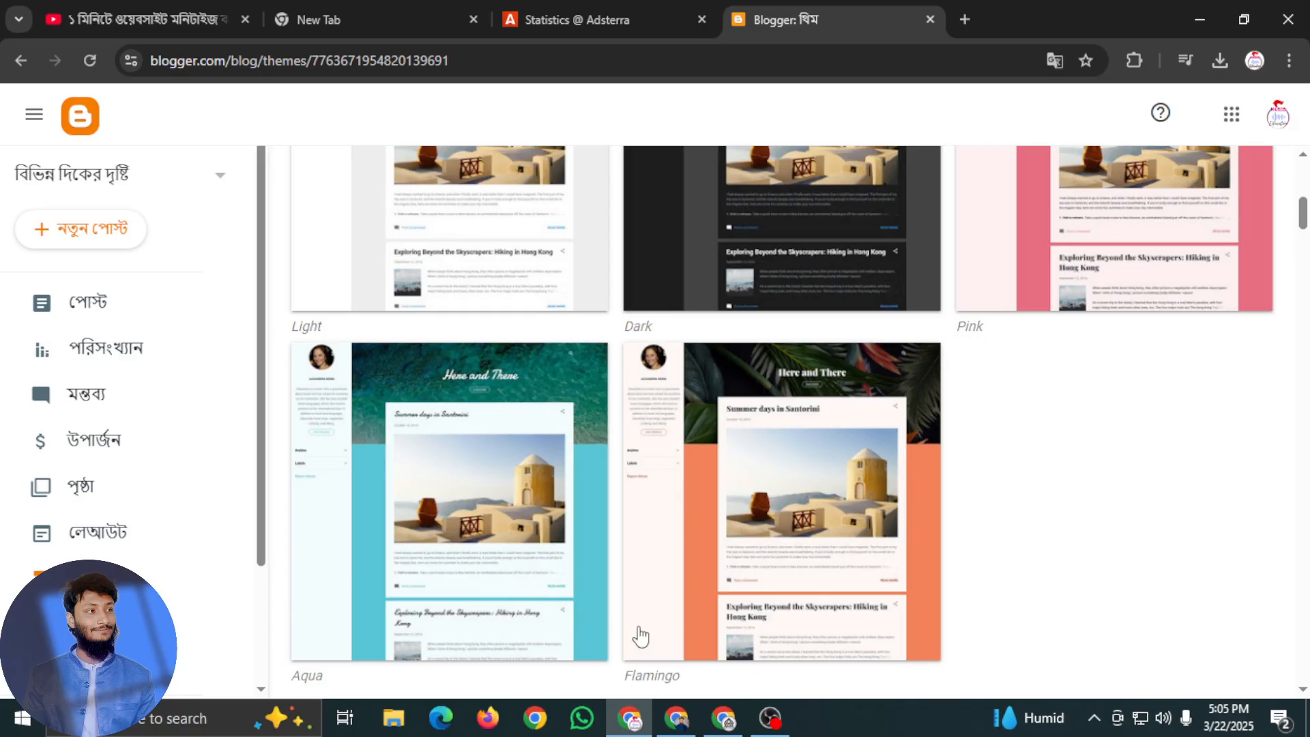
scroll(689, 642, up, 3)
scroll(762, 660, up, 2)
scroll(763, 660, down, 1)
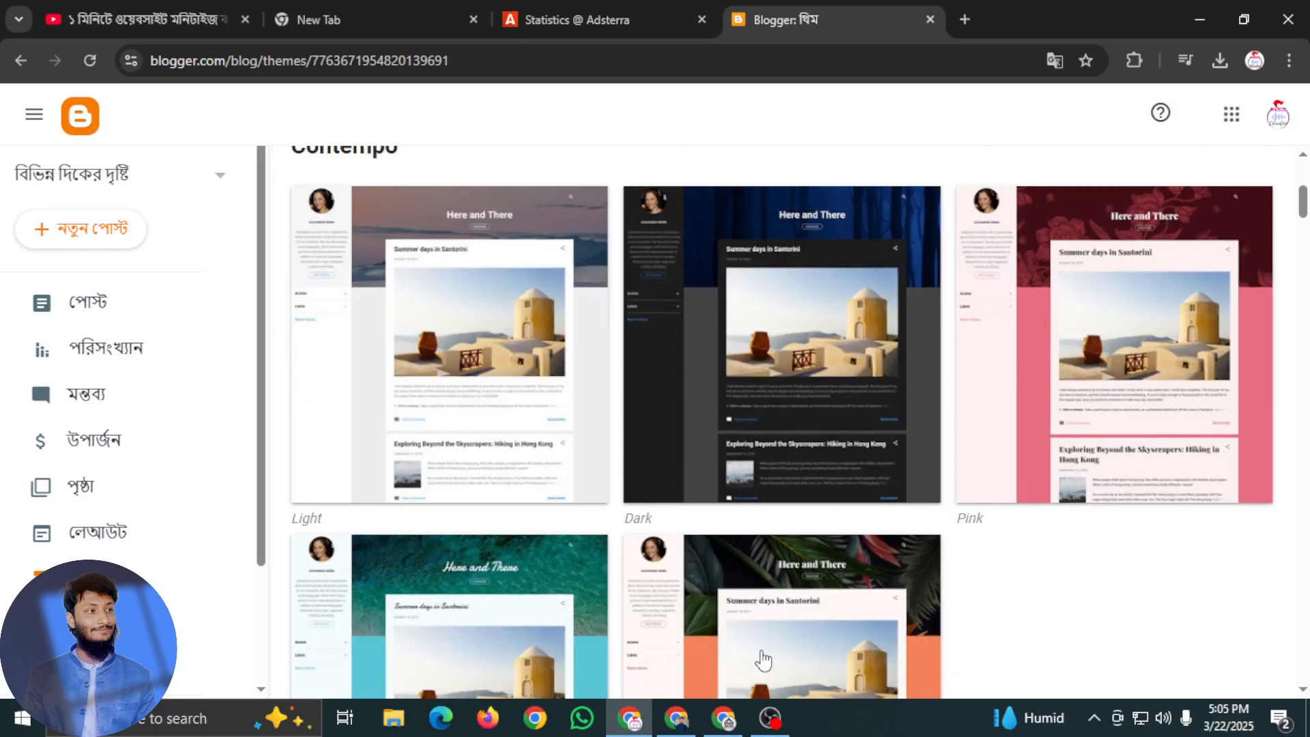
scroll(825, 522, down, 4)
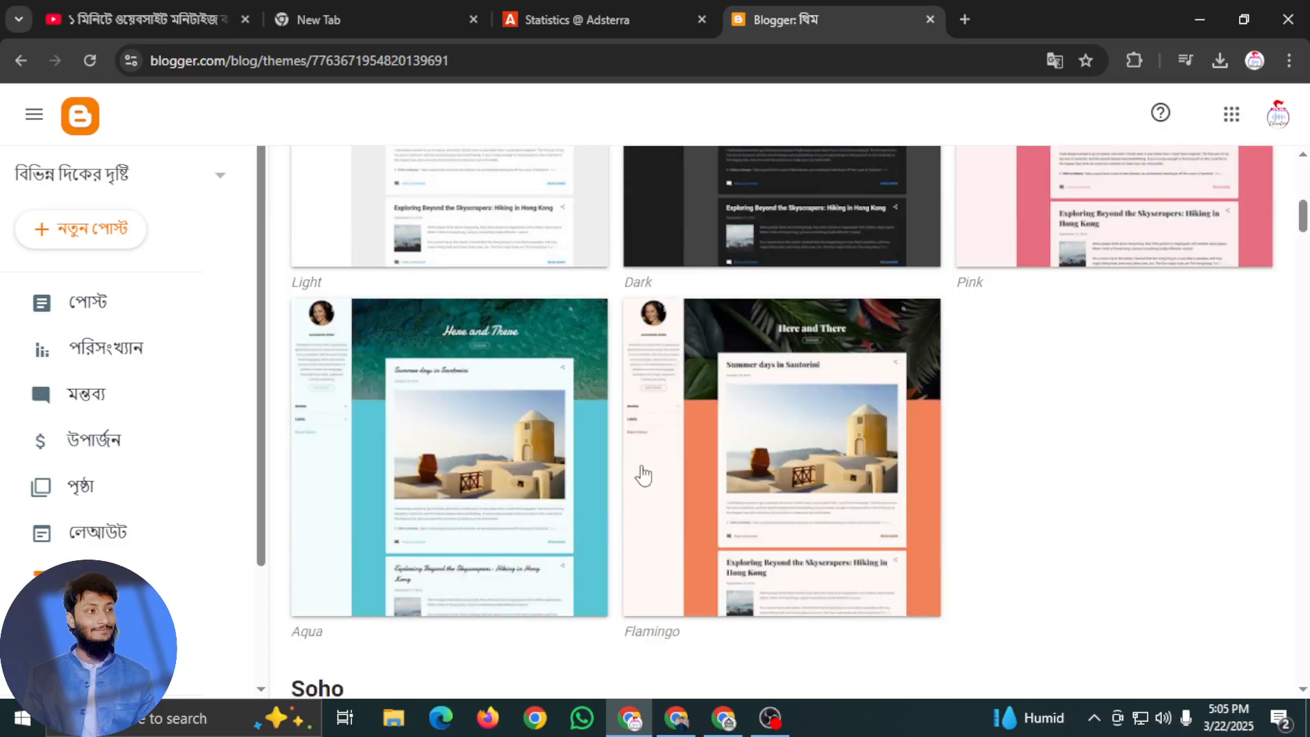
scroll(824, 522, down, 2)
scroll(824, 524, down, 5)
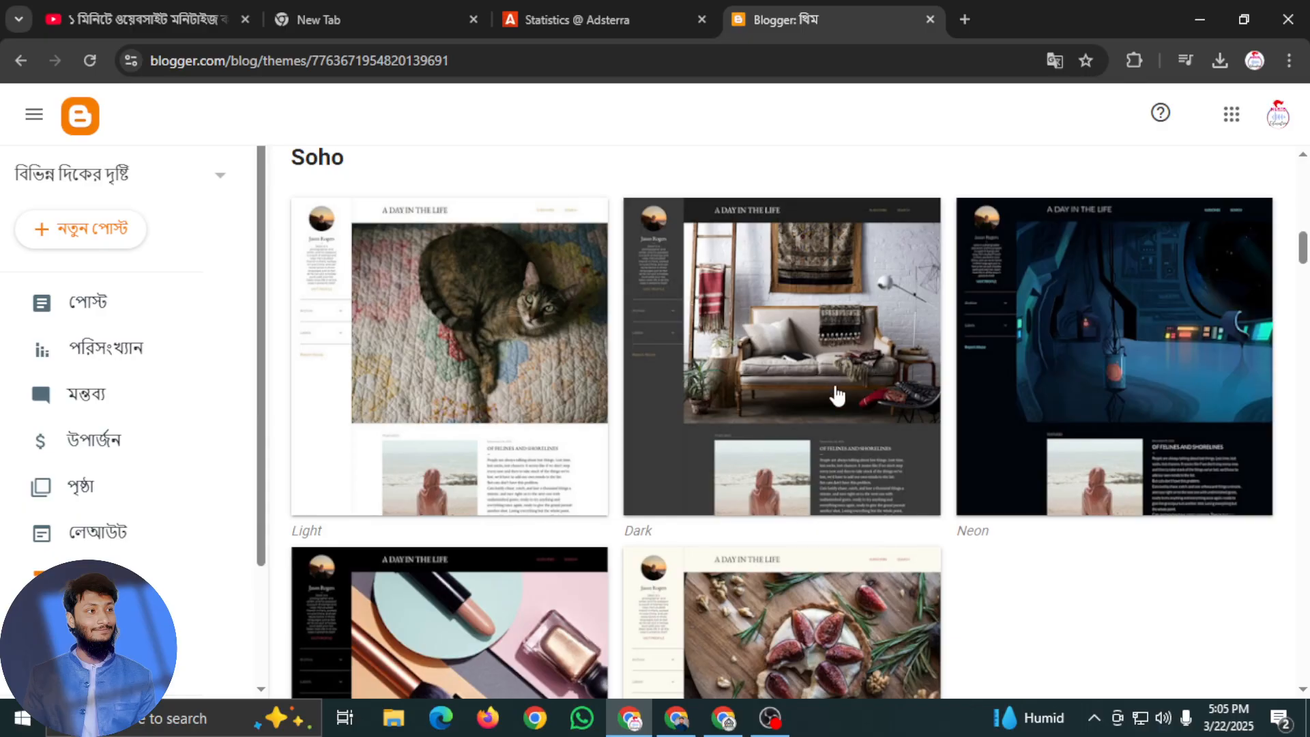
scroll(833, 448, down, 2)
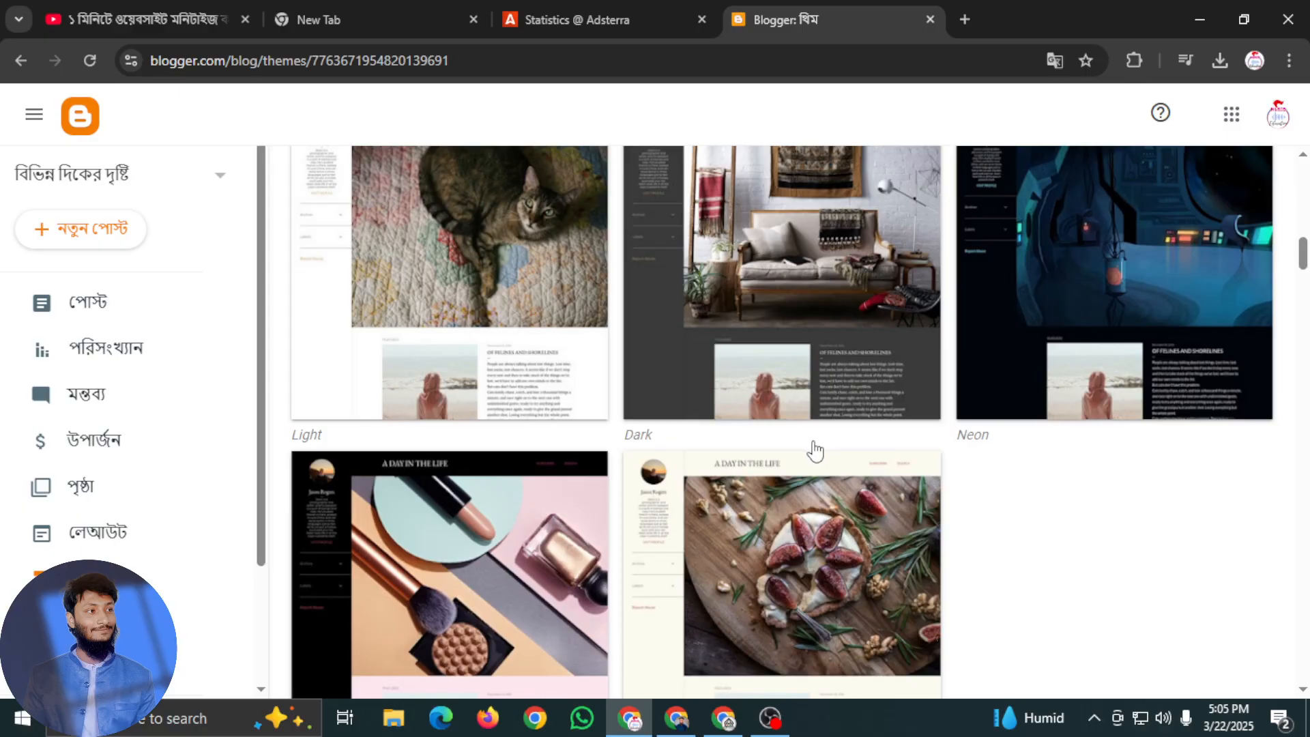
scroll(816, 450, down, 4)
scroll(815, 431, down, 5)
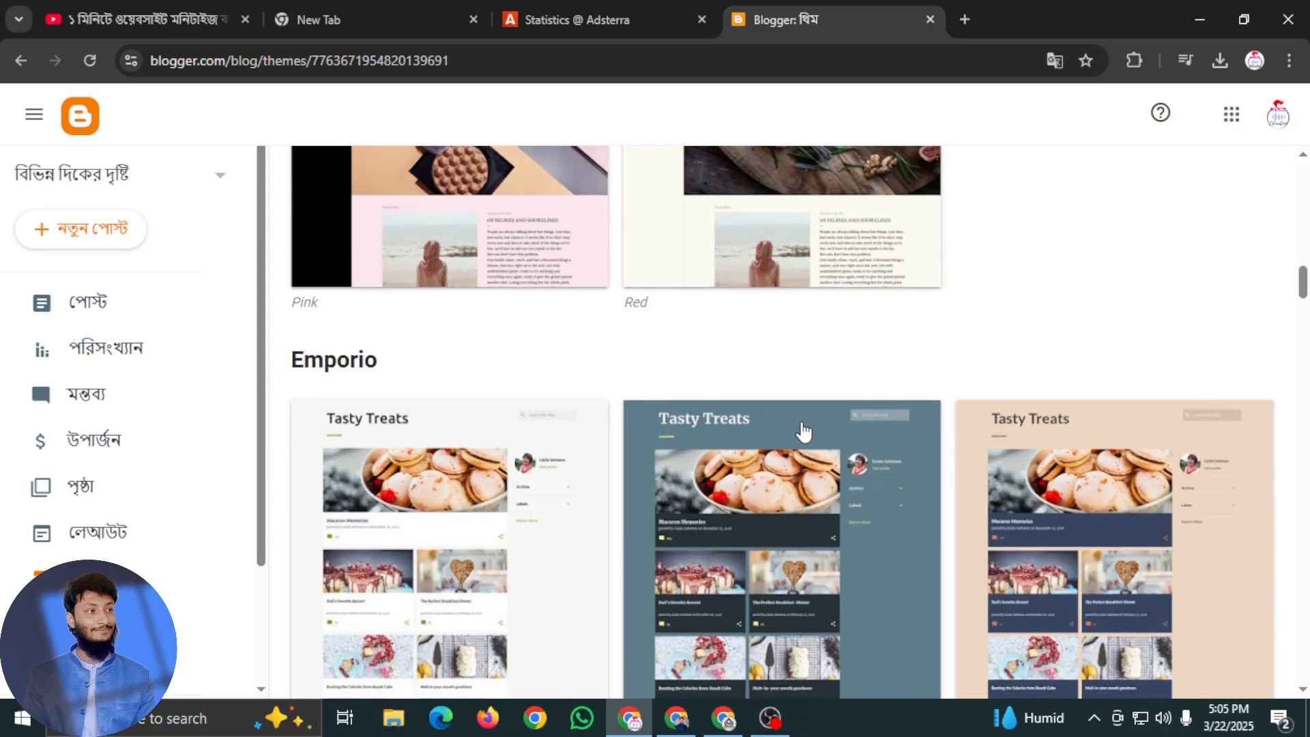
scroll(817, 430, down, 10)
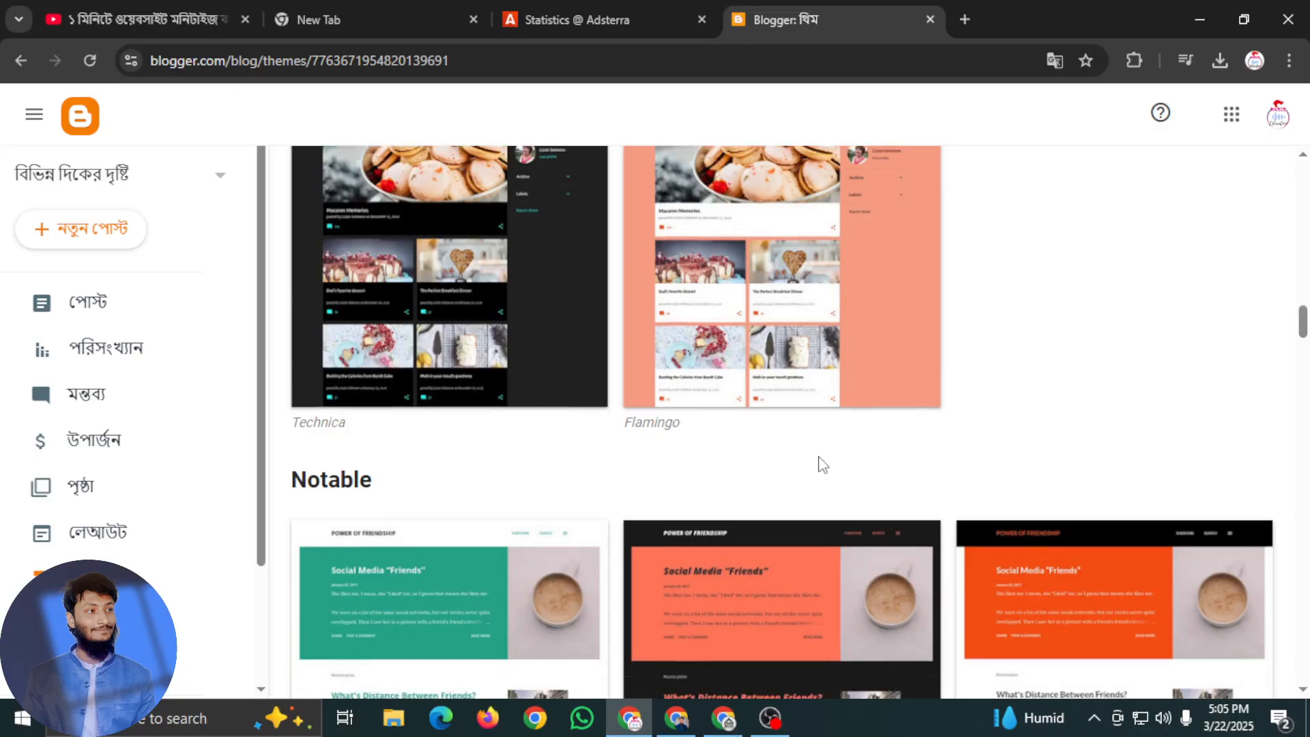
scroll(812, 464, up, 20)
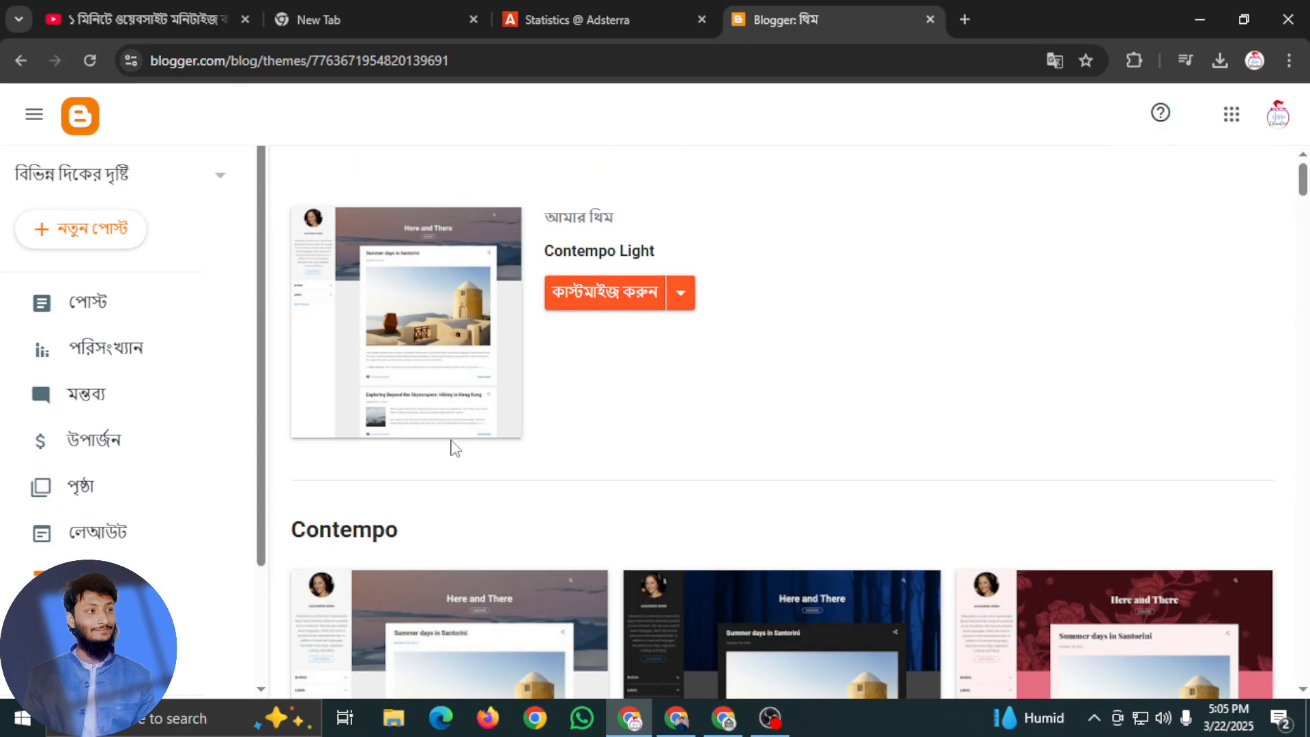
Start customizing the Contempo Light theme and choose the blue-green wave image from the Abstract category as the background
click(627, 294)
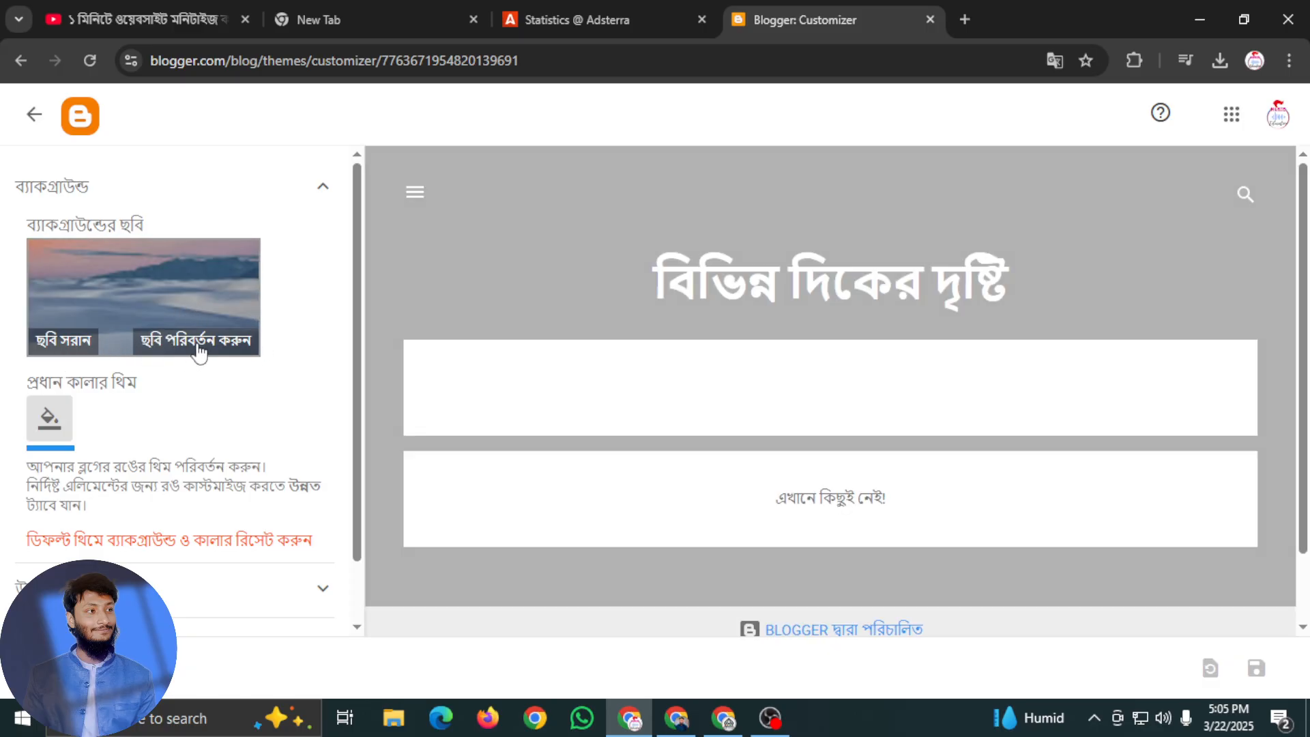
click(198, 351)
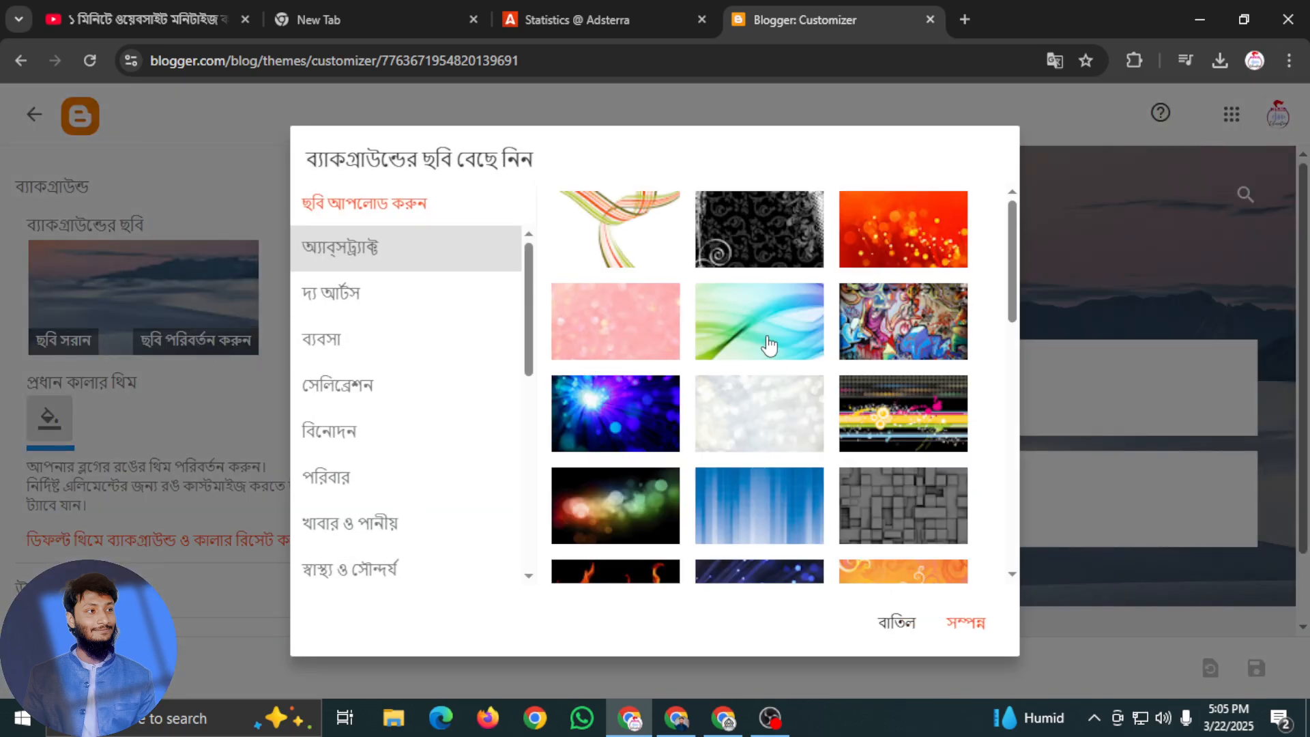
click(770, 346)
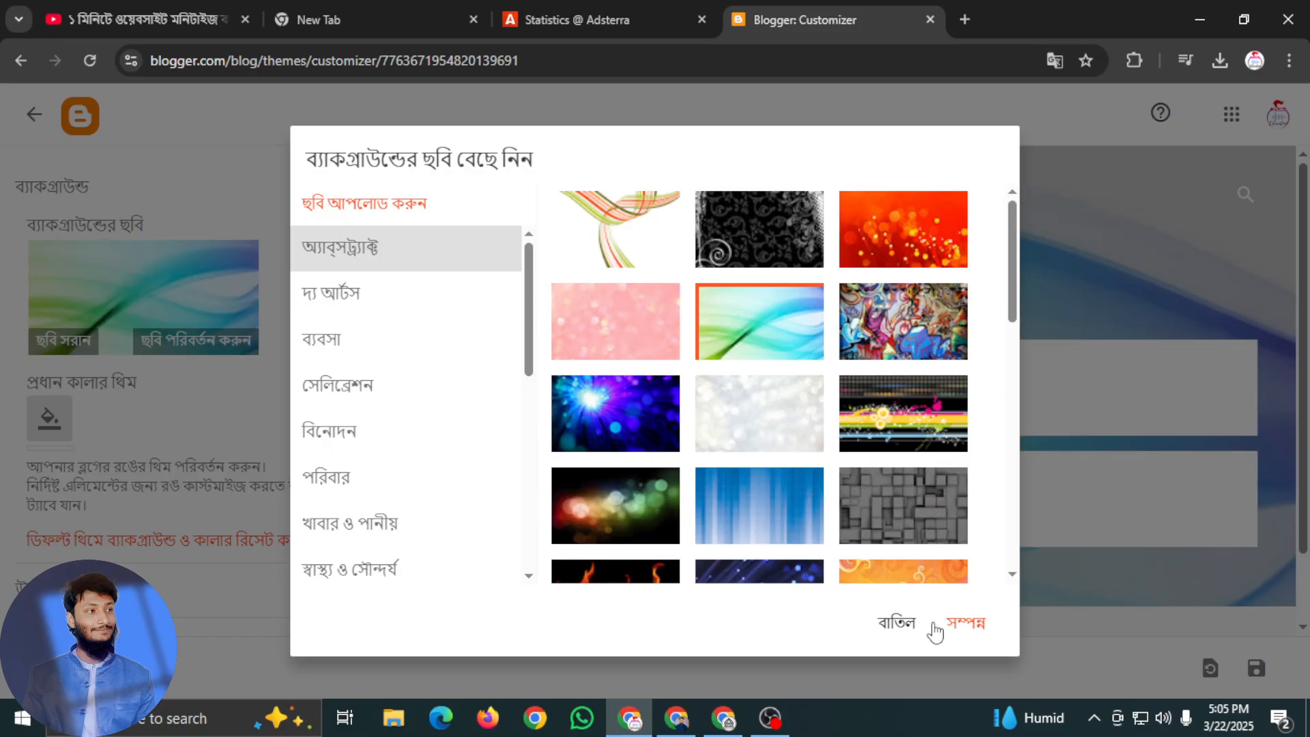
Try the dark spotlight image from the Arts category as the background, and switch back to the Abstract blue-green wave
click(390, 312)
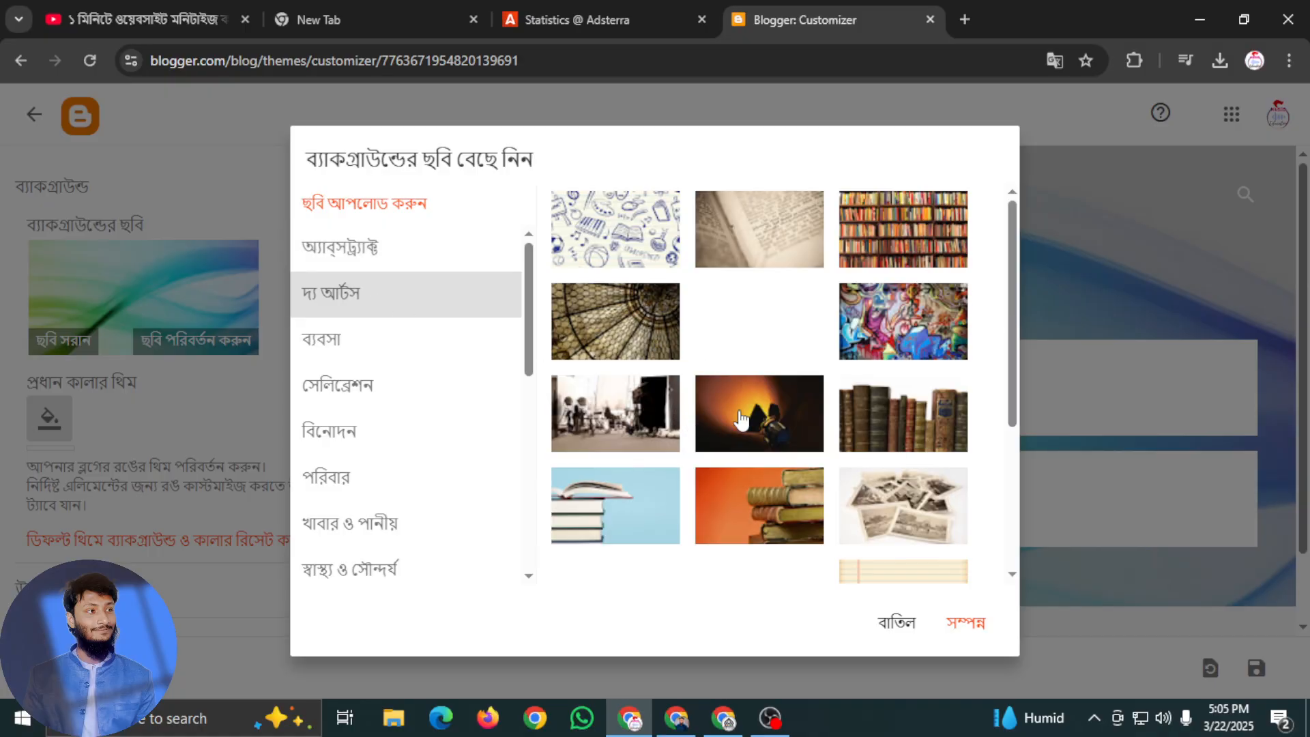
click(769, 432)
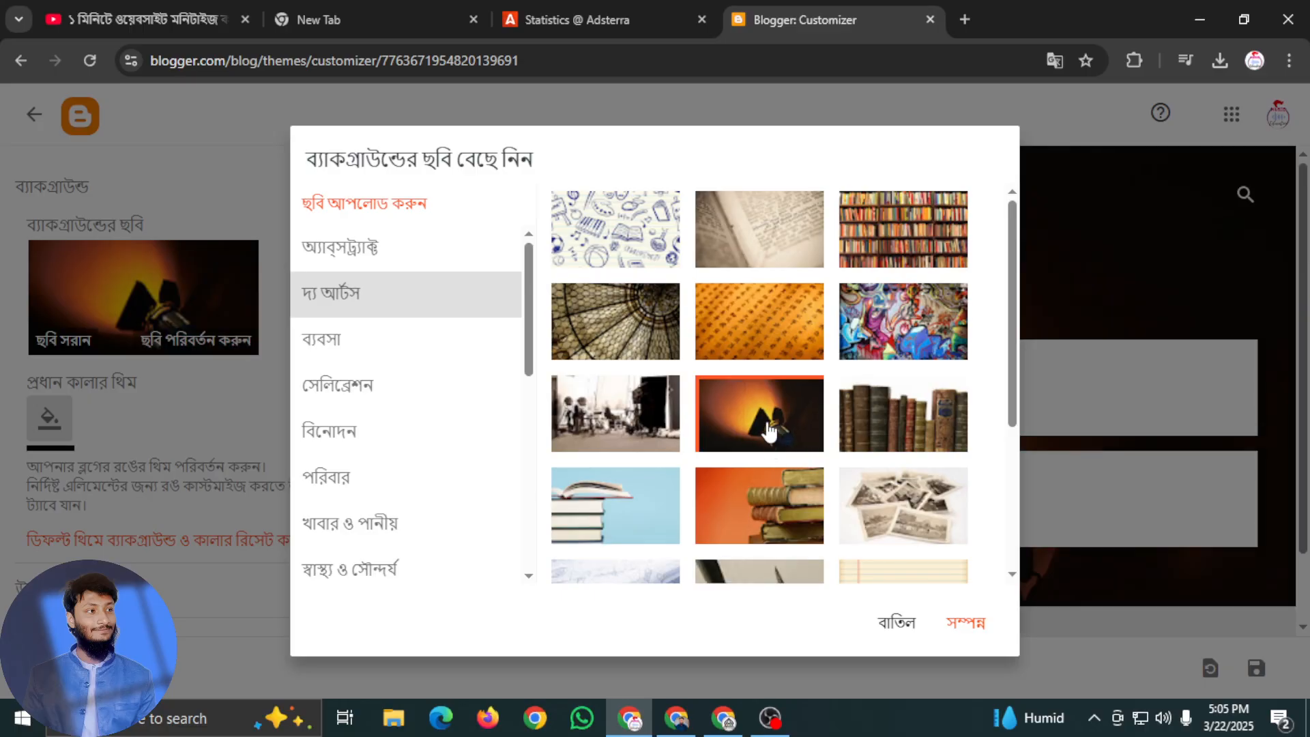
click(334, 249)
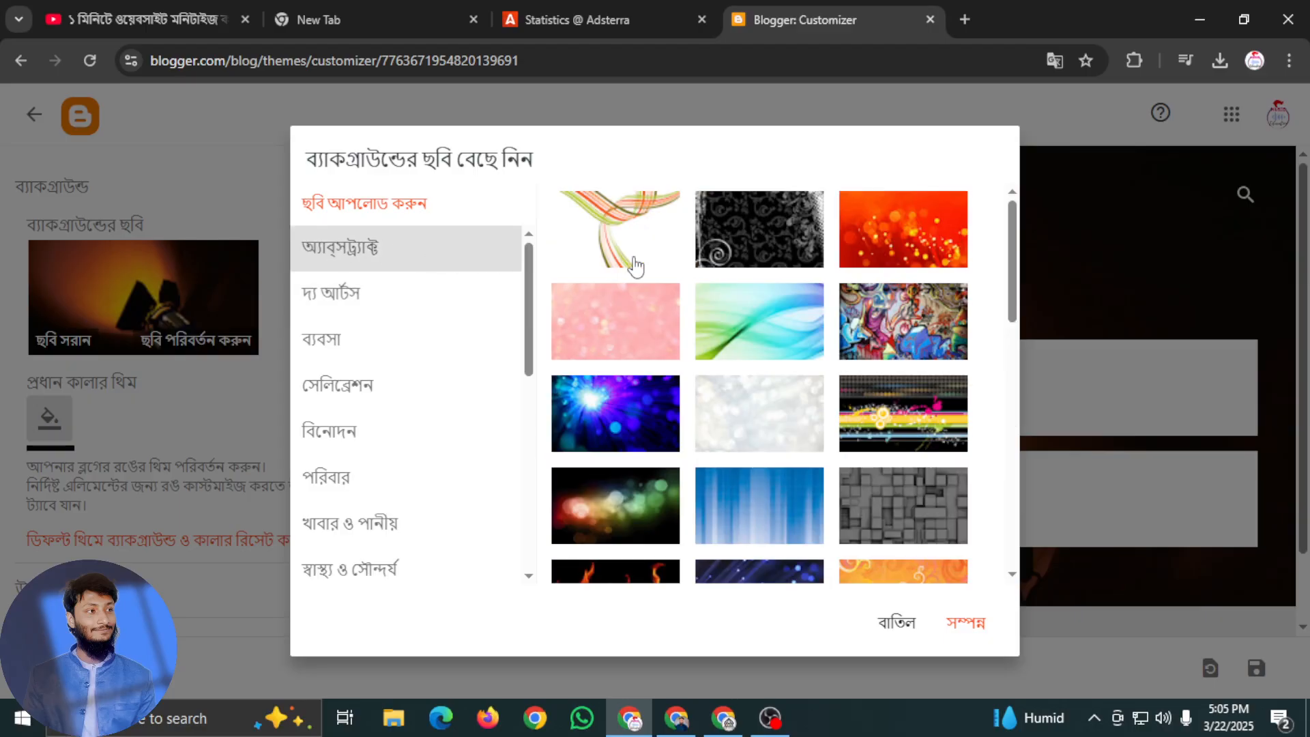
click(718, 350)
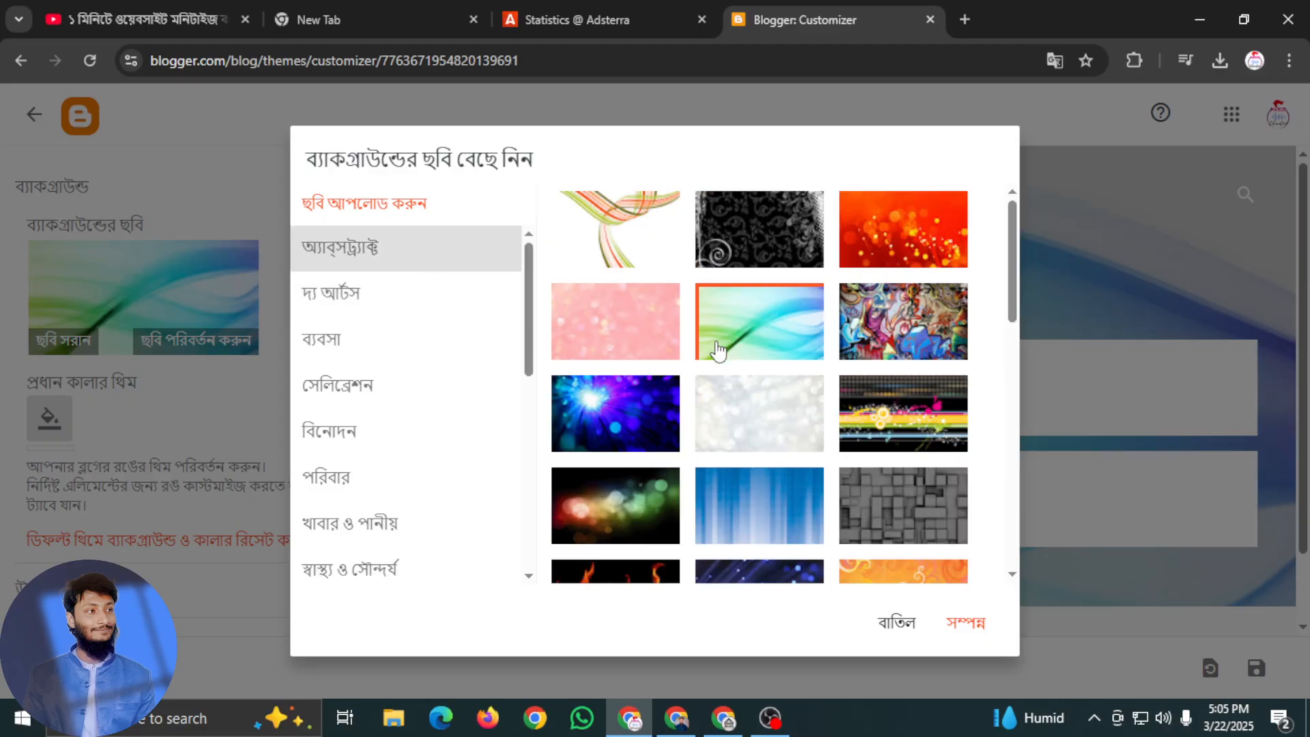
Look through the Business and Celebration images and the remaining categories, and confirm the blue-green wave as the background image
click(432, 349)
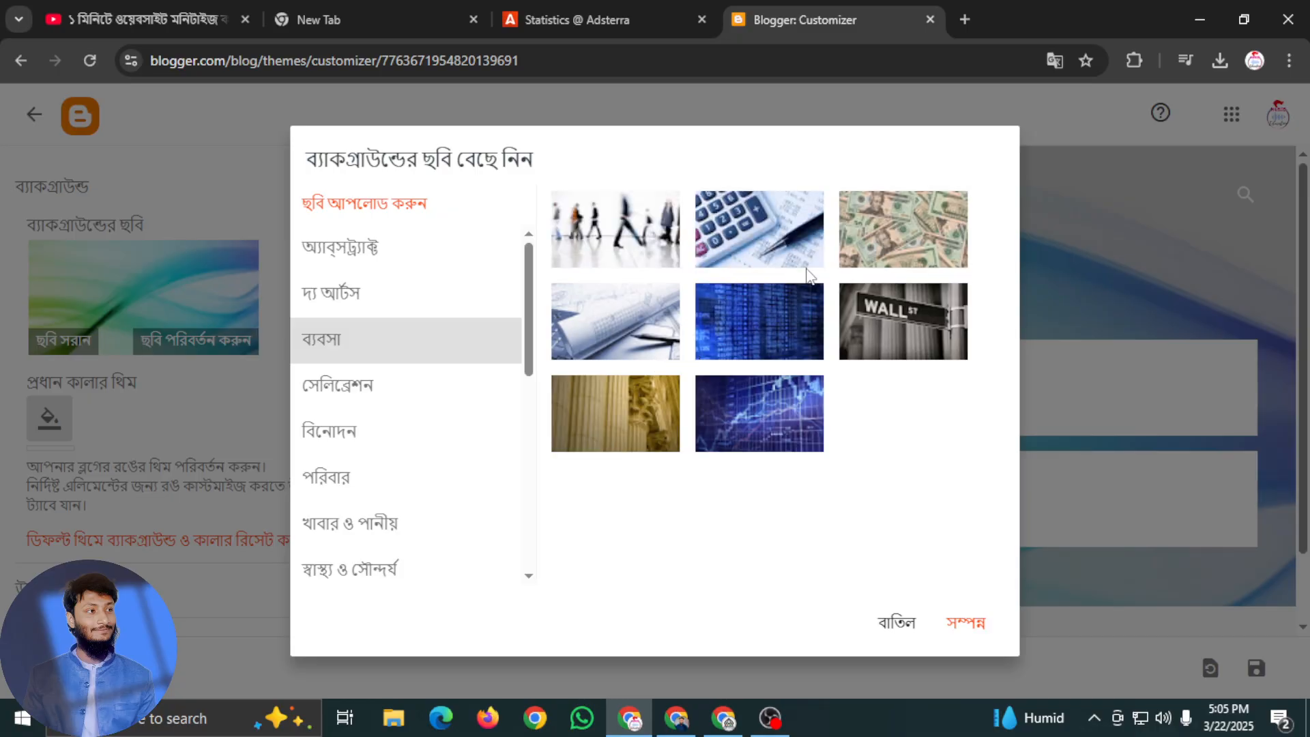
click(384, 398)
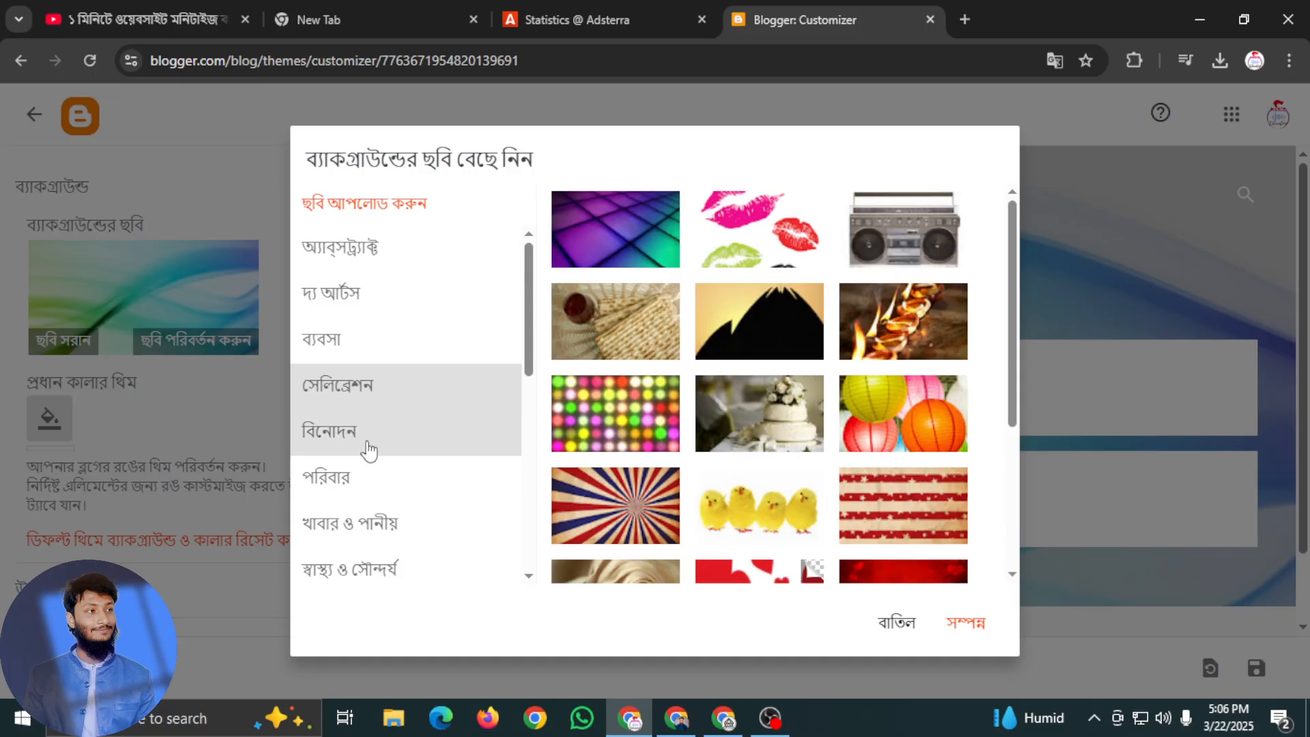
scroll(380, 489, down, 2)
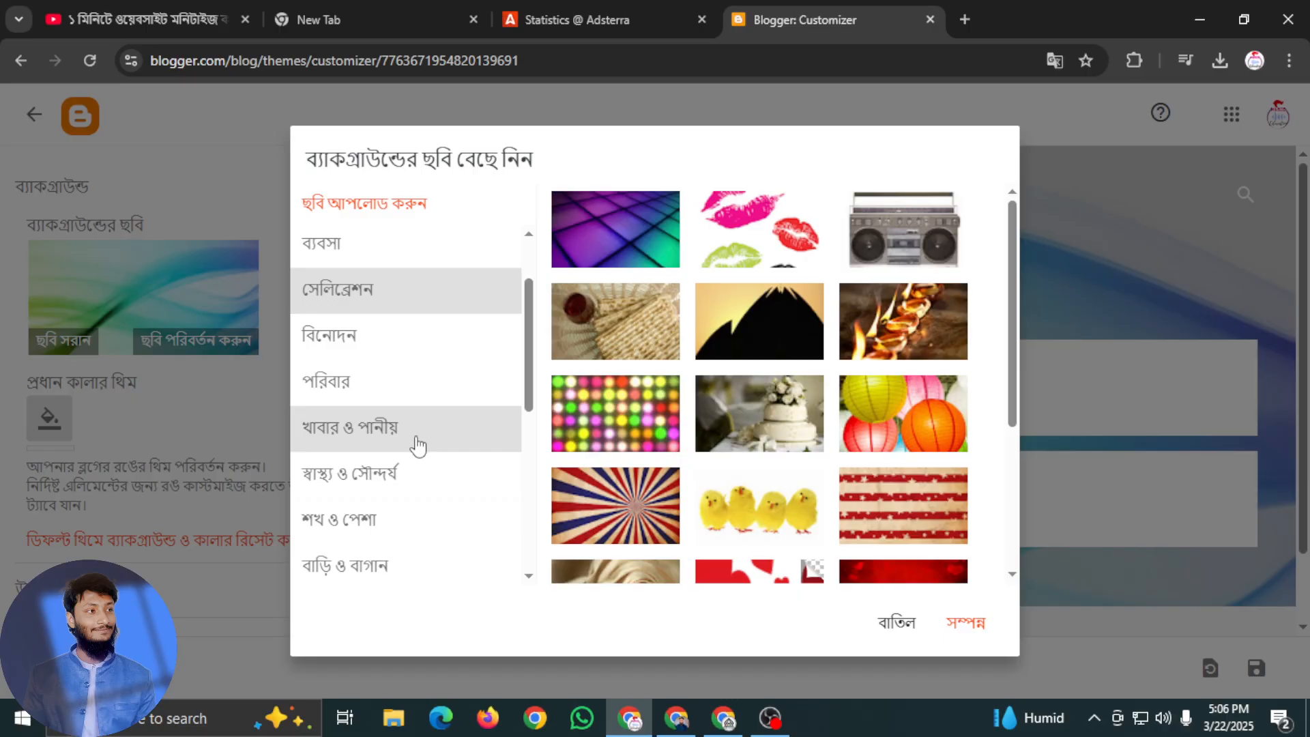
scroll(416, 445, down, 5)
scroll(418, 462, down, 3)
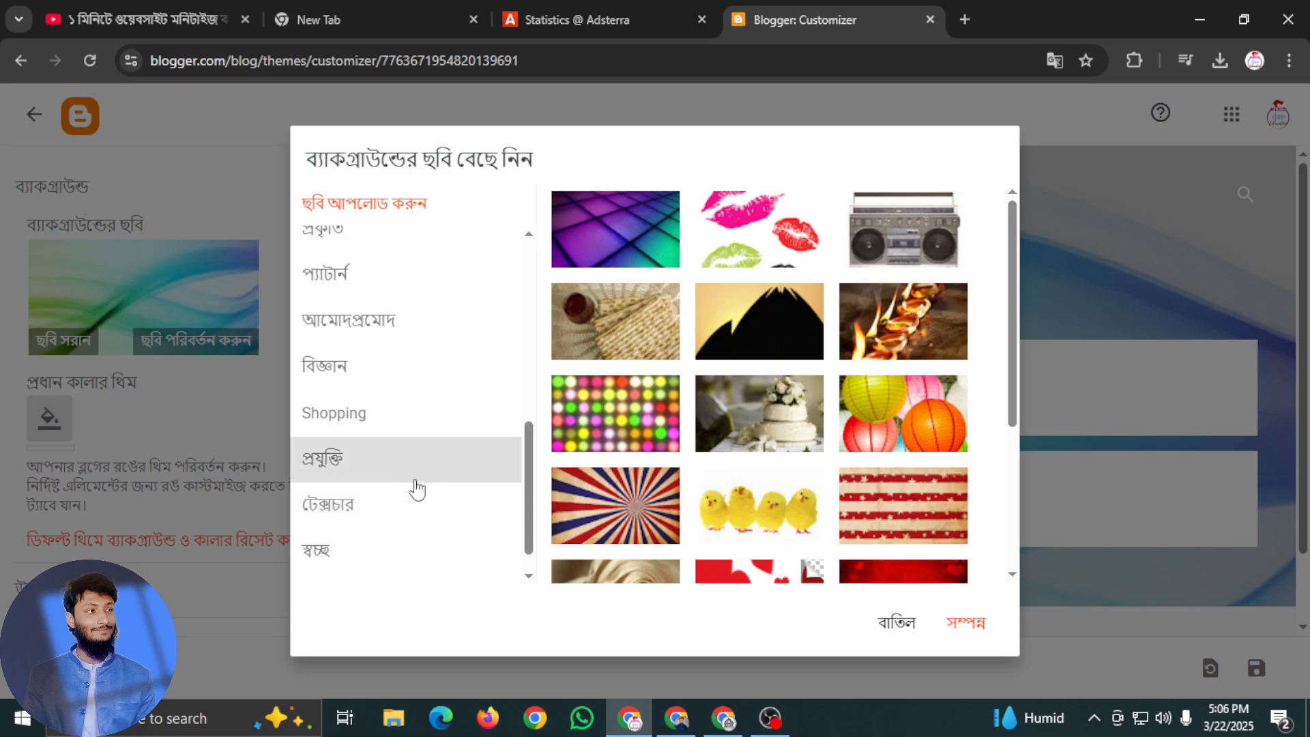
scroll(413, 495, down, 1)
scroll(409, 543, up, 10)
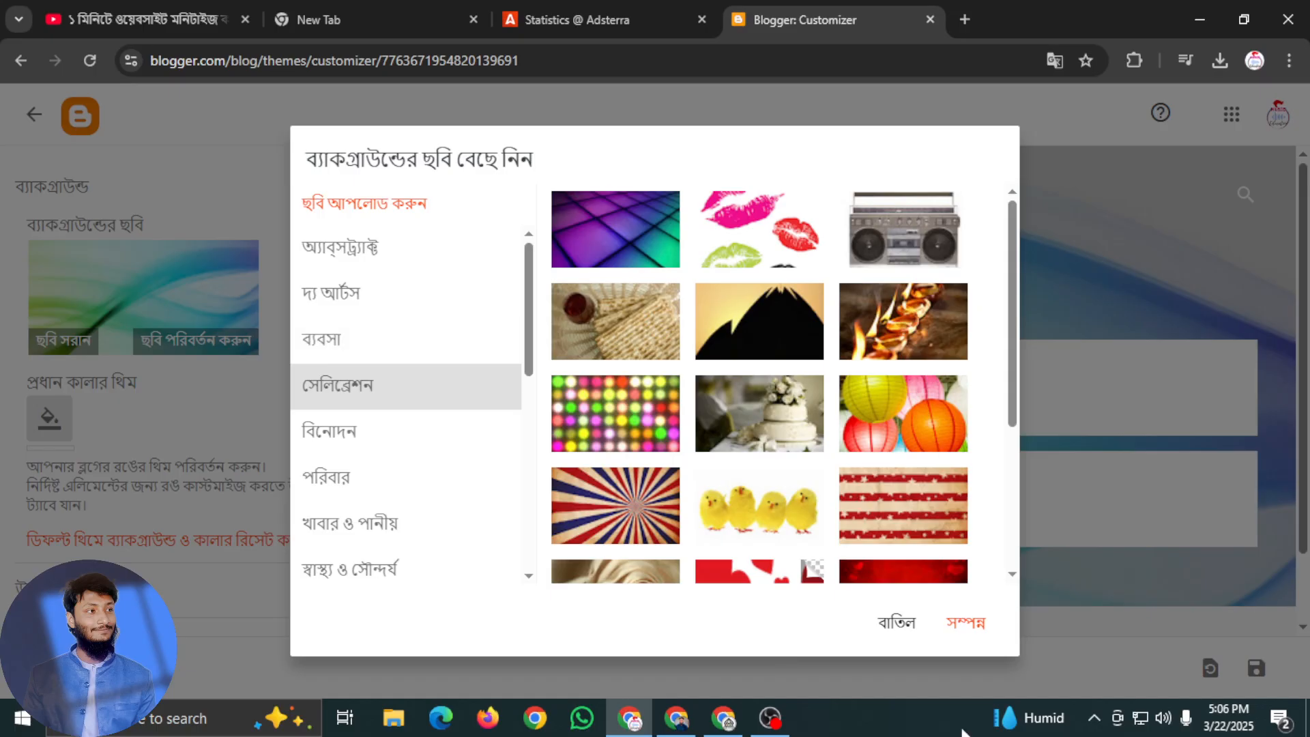
click(967, 624)
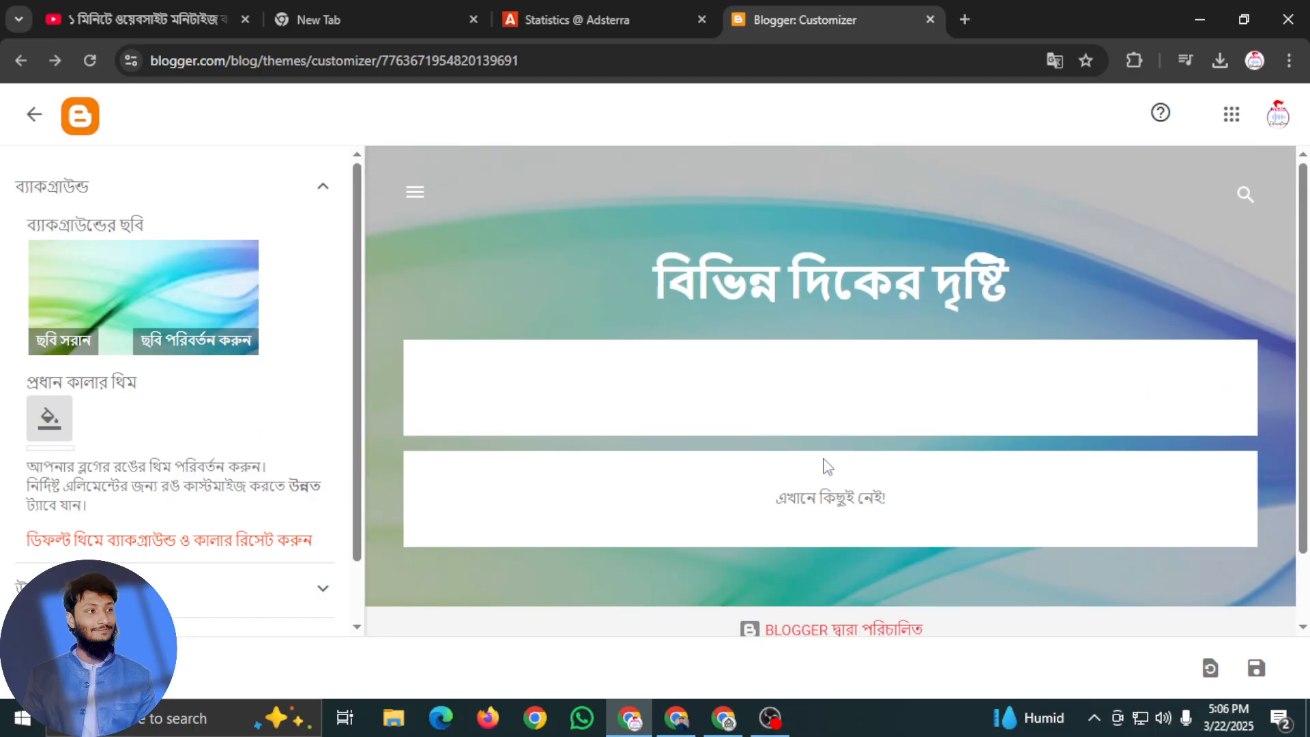
Check the blog preview, open the advanced settings and set the page text colour to the blue theme colour
scroll(888, 402, down, 2)
scroll(829, 464, up, 2)
scroll(839, 542, down, 2)
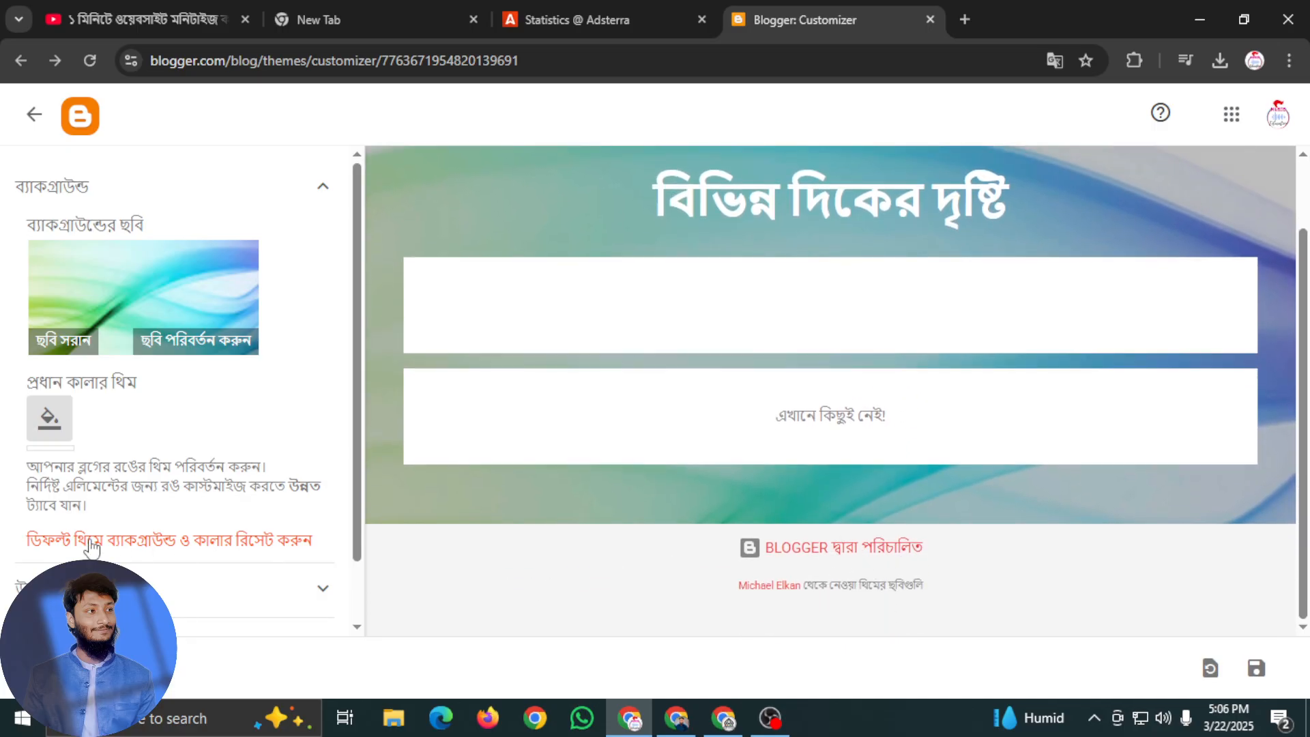
scroll(92, 546, down, 1)
click(228, 523)
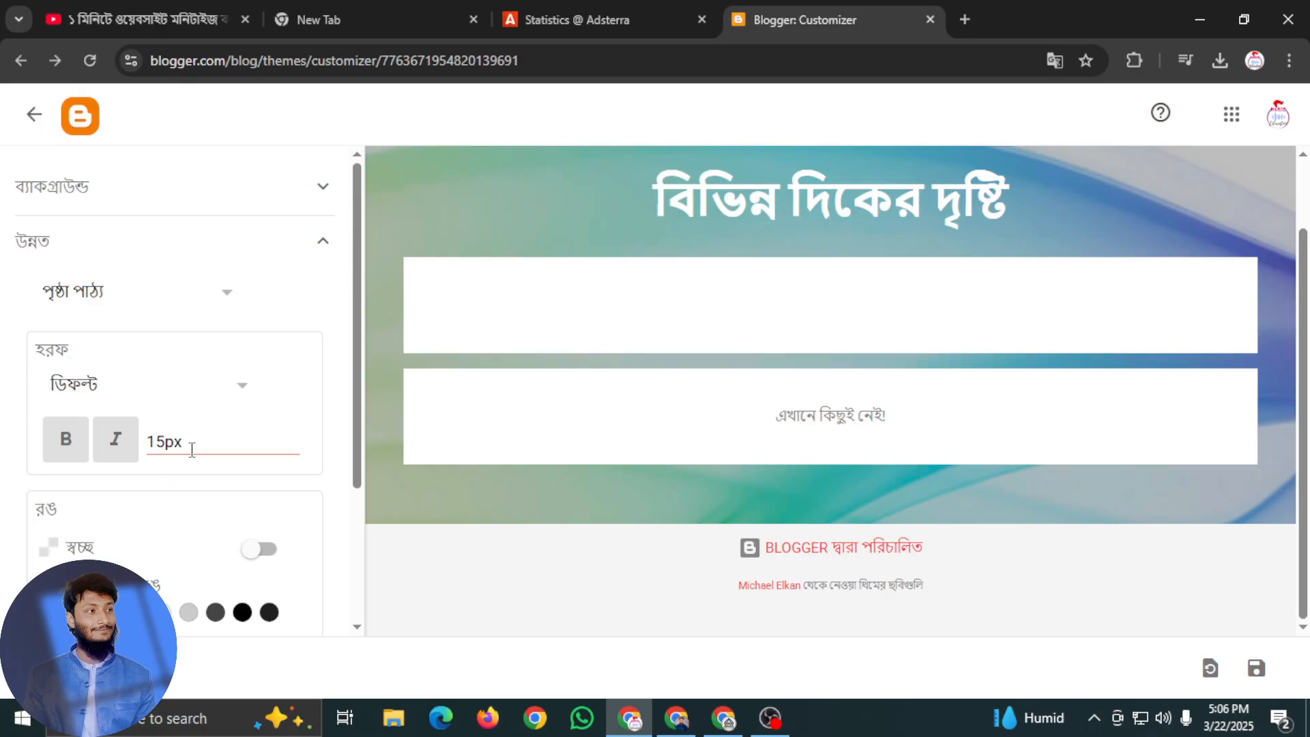
scroll(179, 493, down, 3)
click(112, 422)
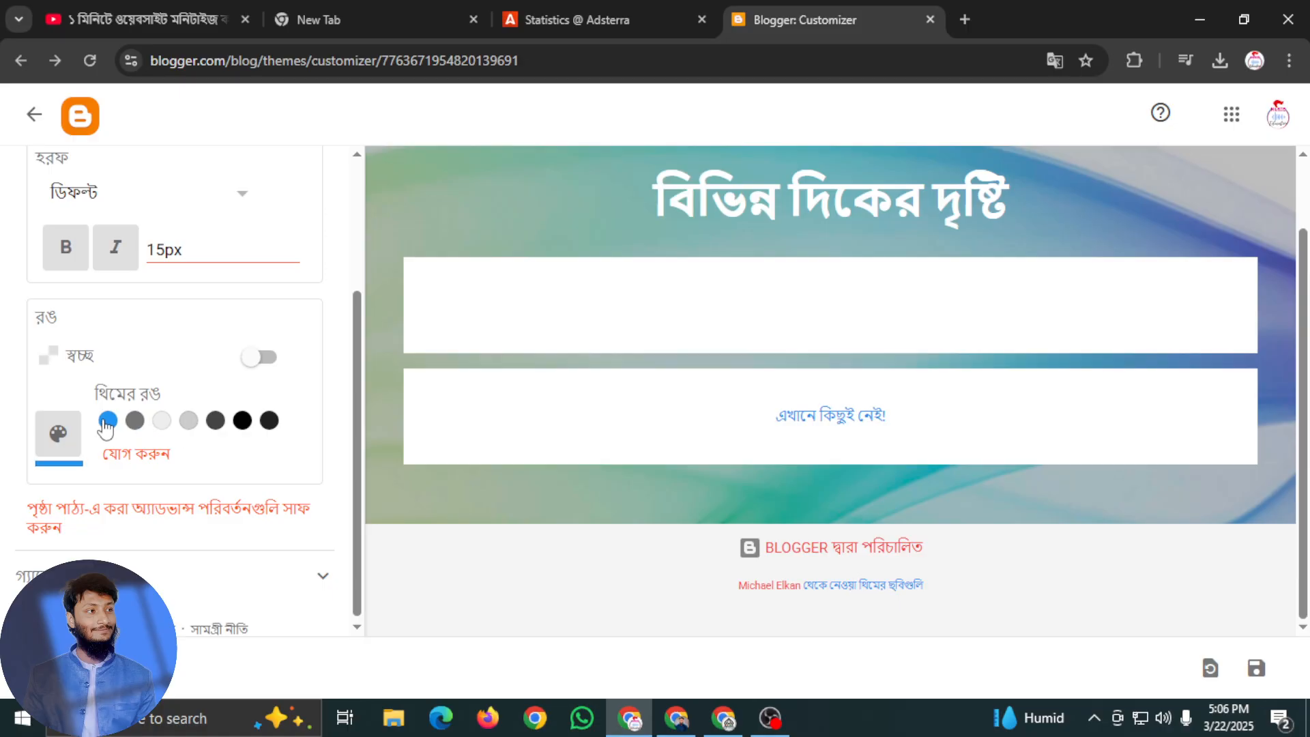
Try black and the transparent option for the page text, and return it to the blue theme colour
scroll(95, 458, down, 1)
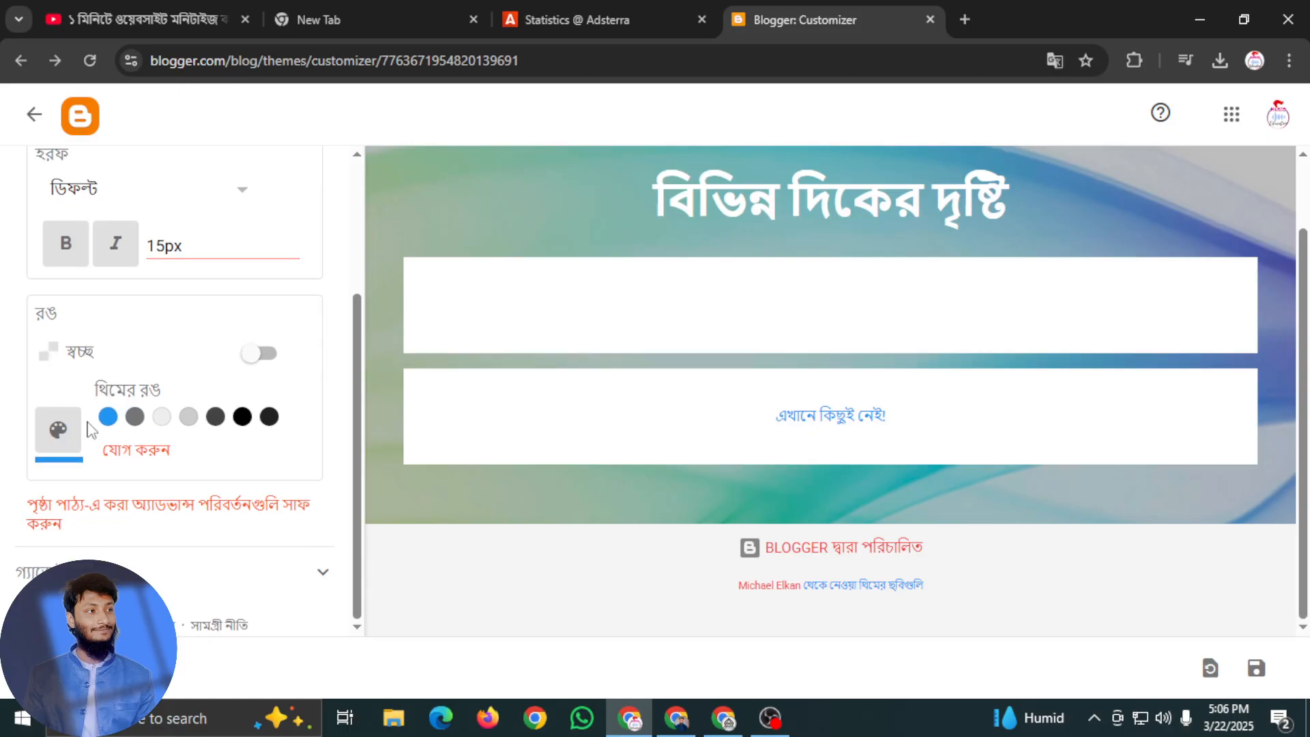
click(244, 419)
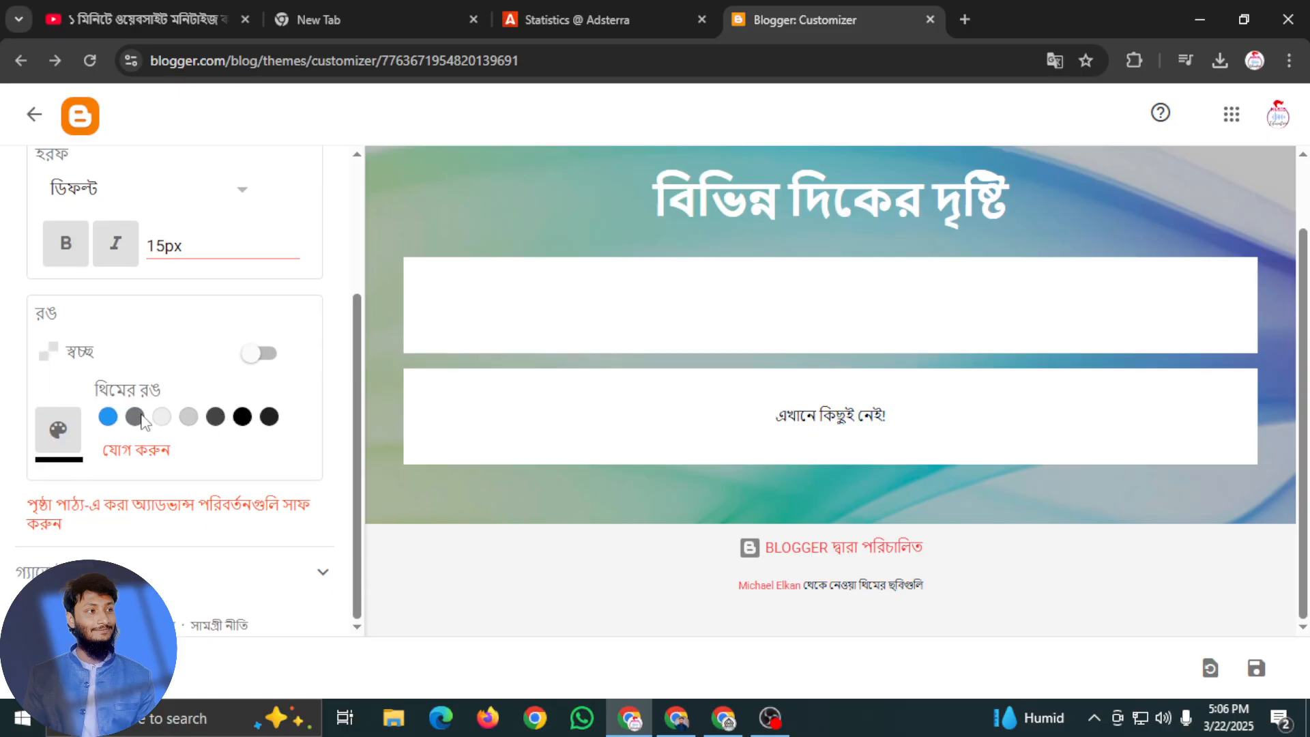
click(106, 417)
click(254, 361)
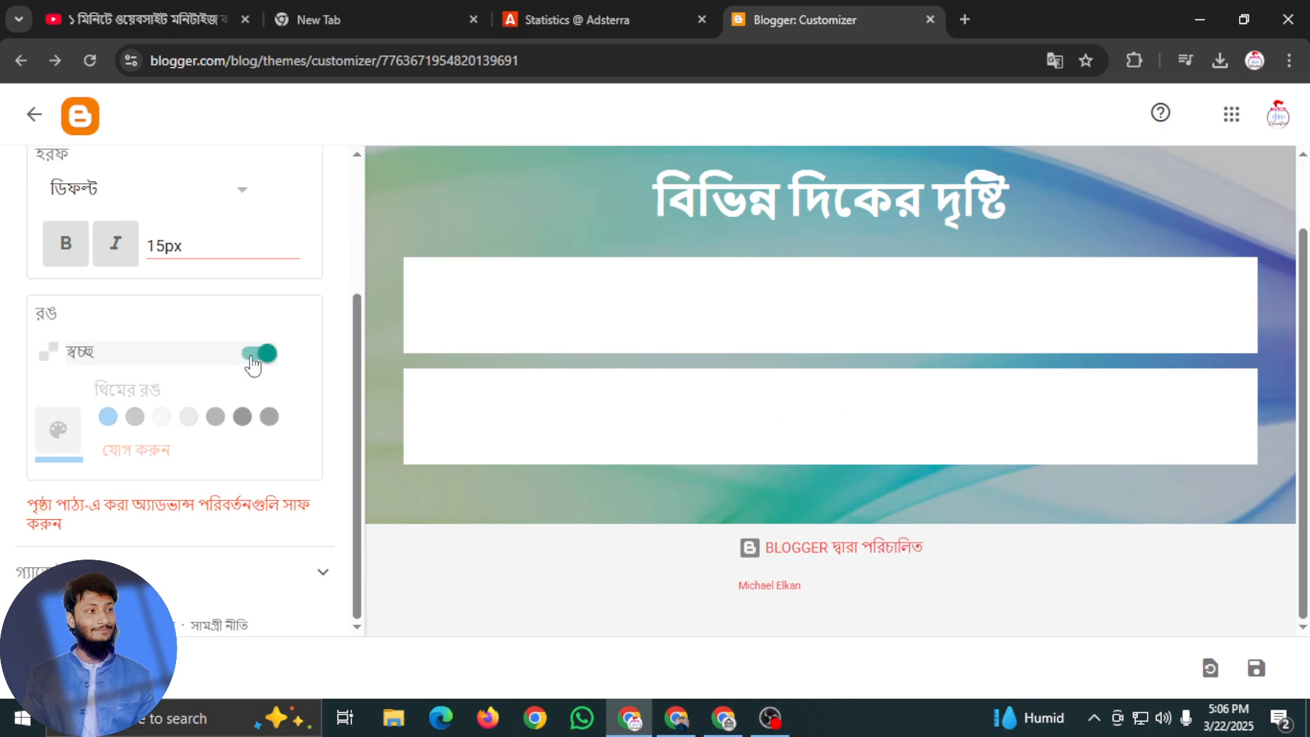
click(256, 354)
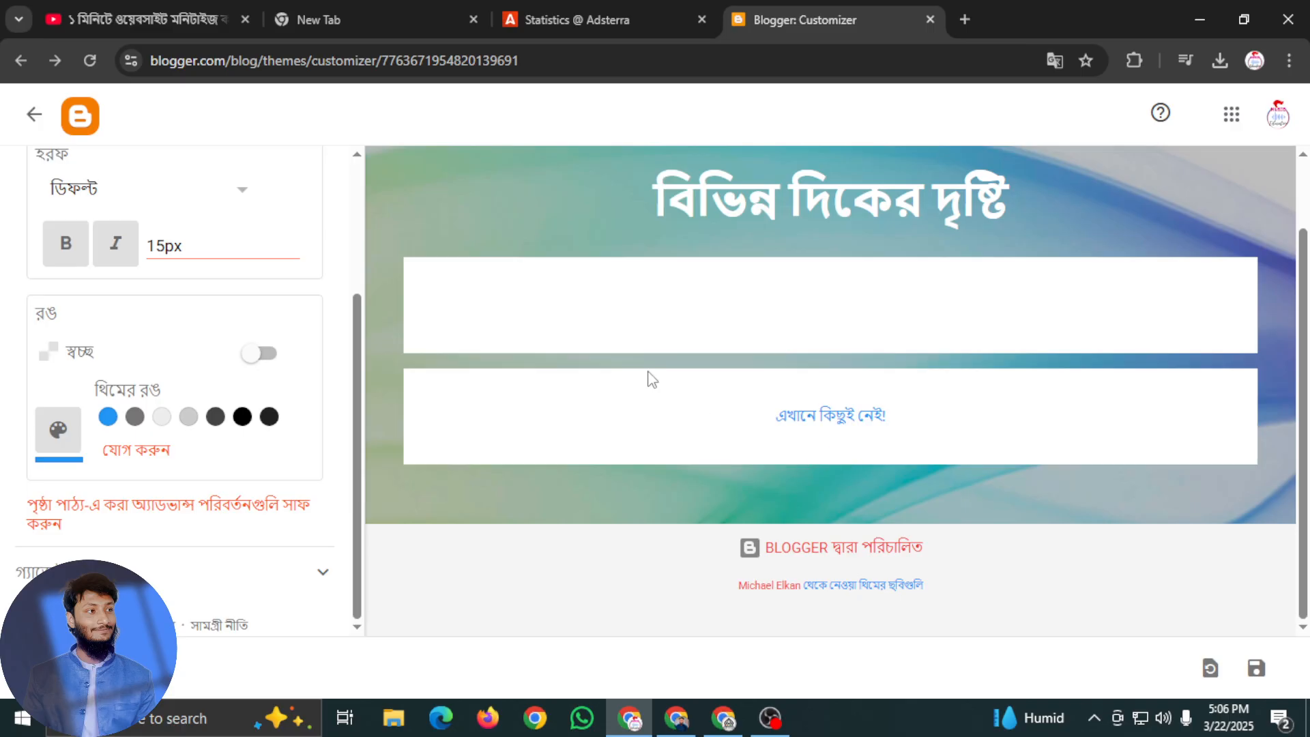
Look through the advanced, background and gadget sections of the theme settings
scroll(251, 362, up, 3)
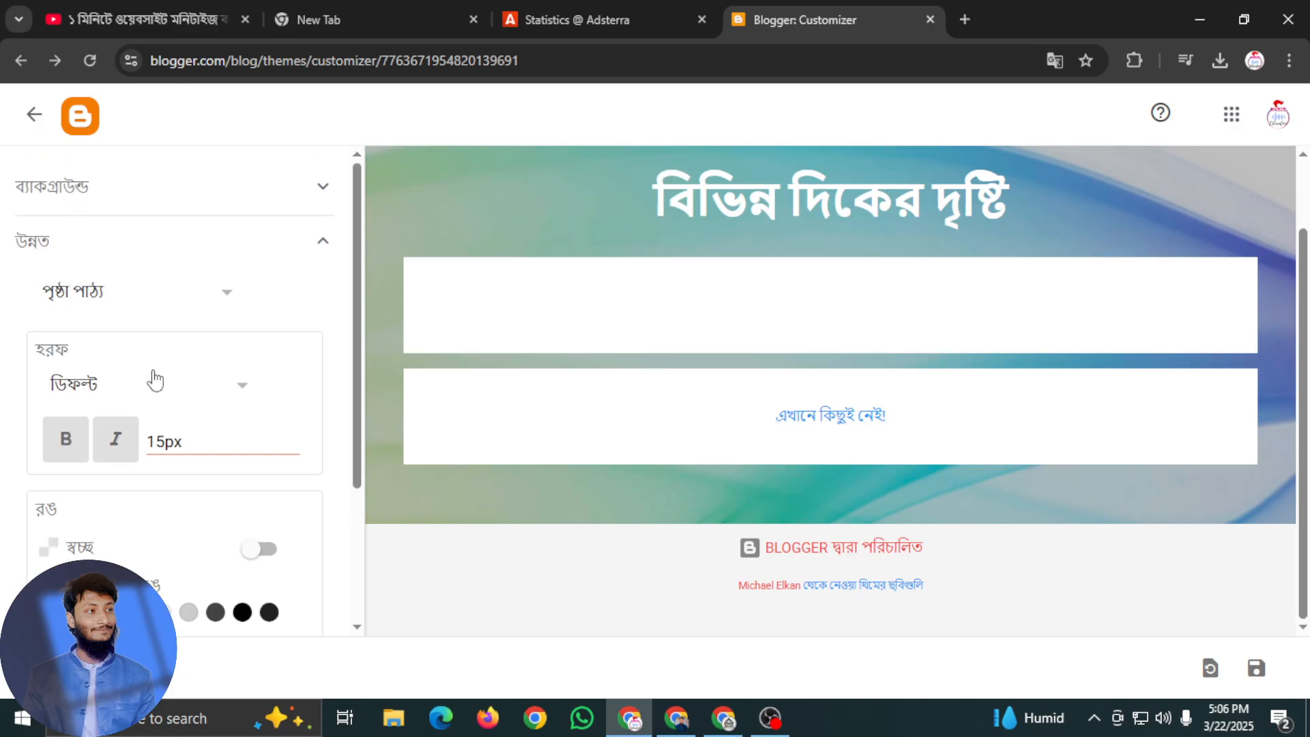
click(227, 299)
click(219, 258)
click(284, 196)
scroll(161, 384, down, 1)
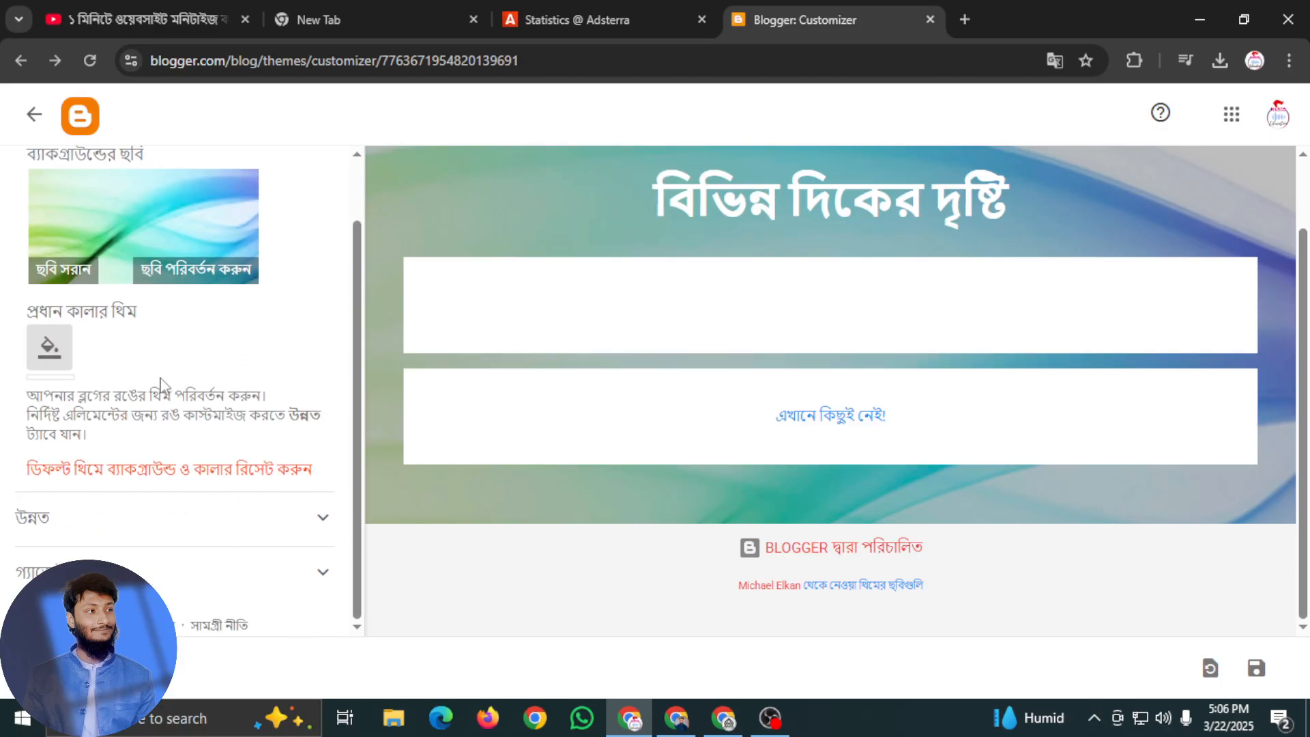
click(154, 577)
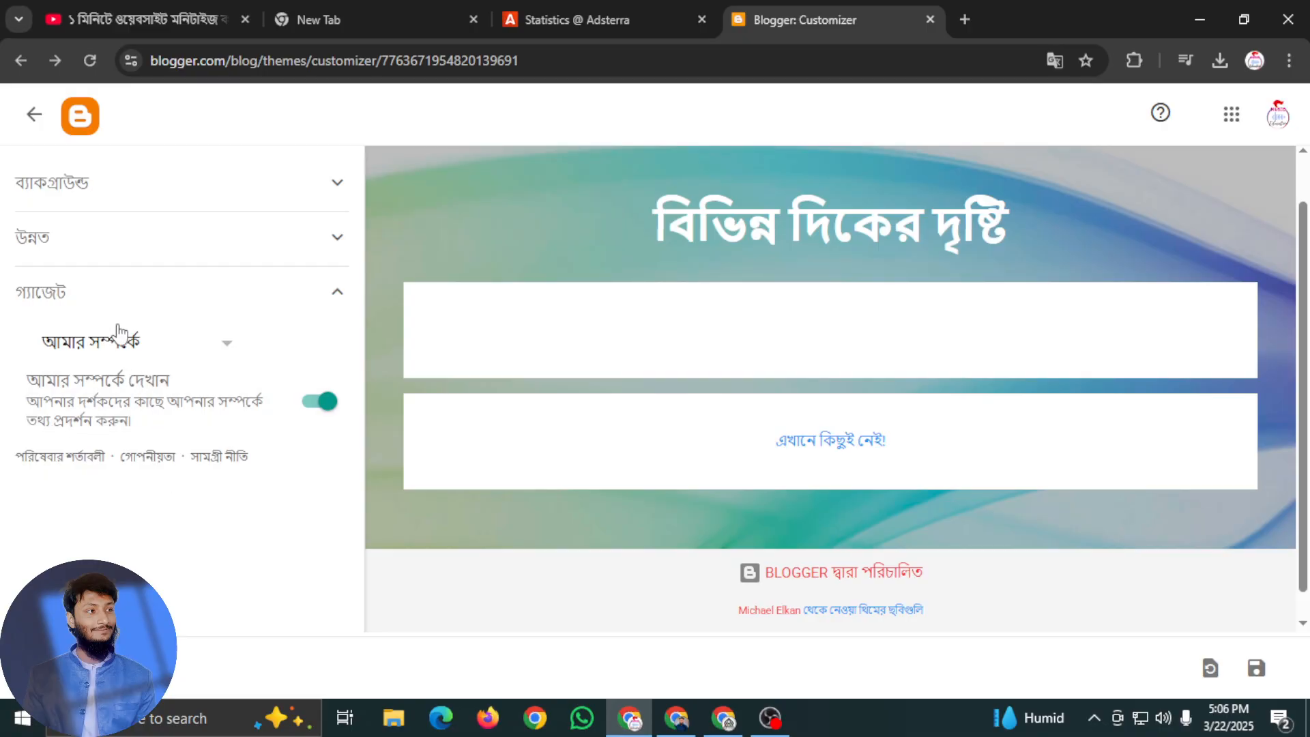
click(216, 291)
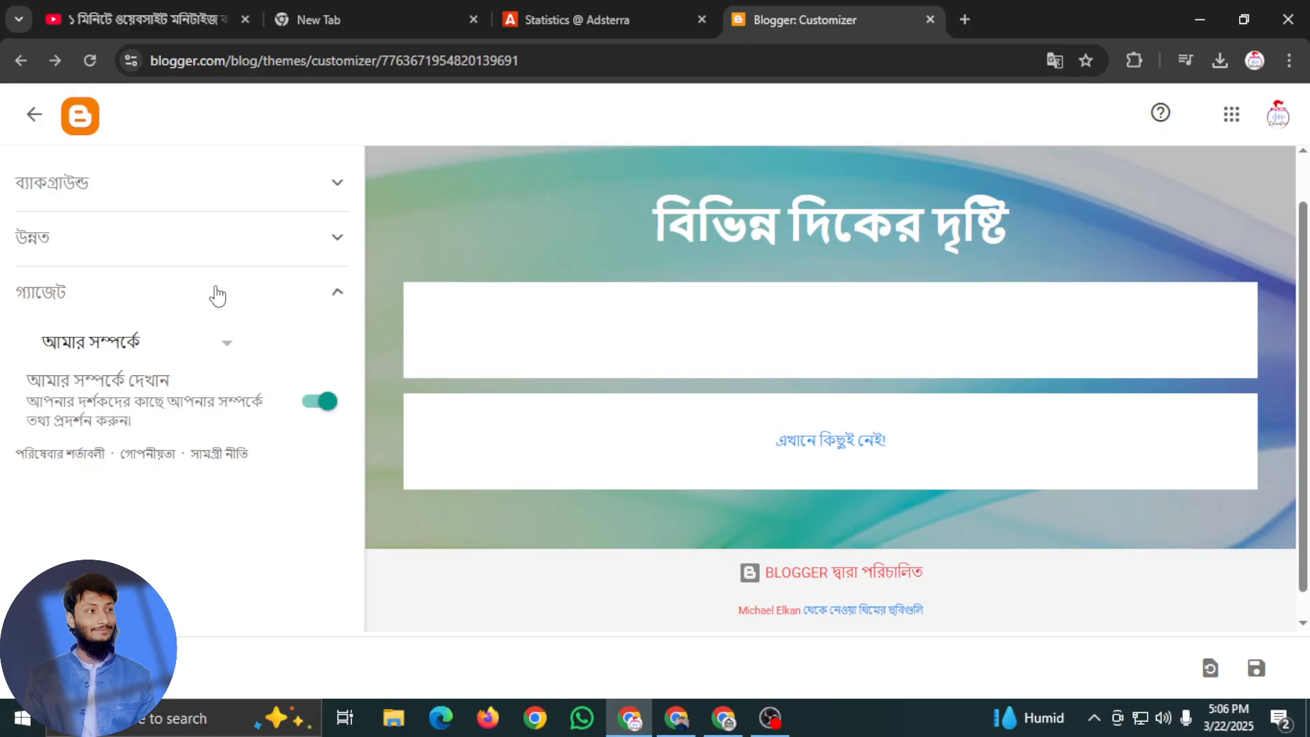
click(216, 291)
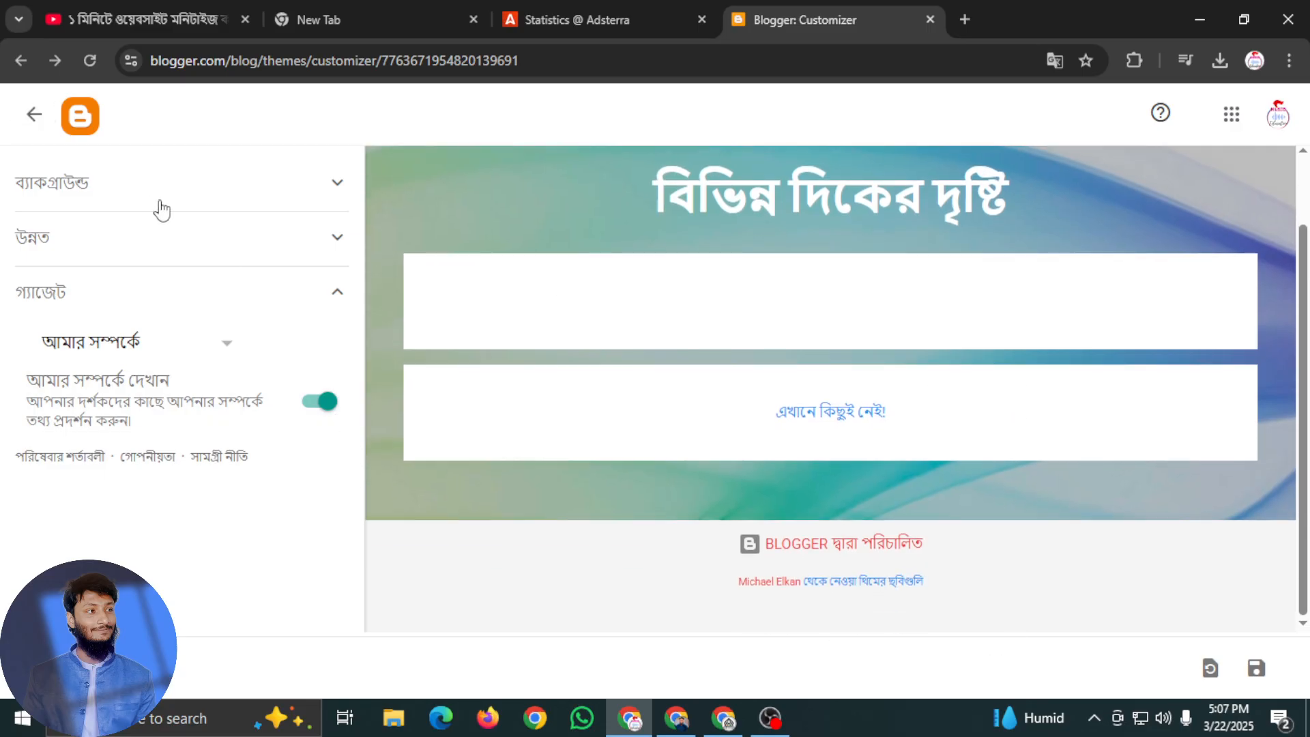
Try to leave the theme customizer, and review the background image and main colour theme settings
click(32, 115)
click(845, 205)
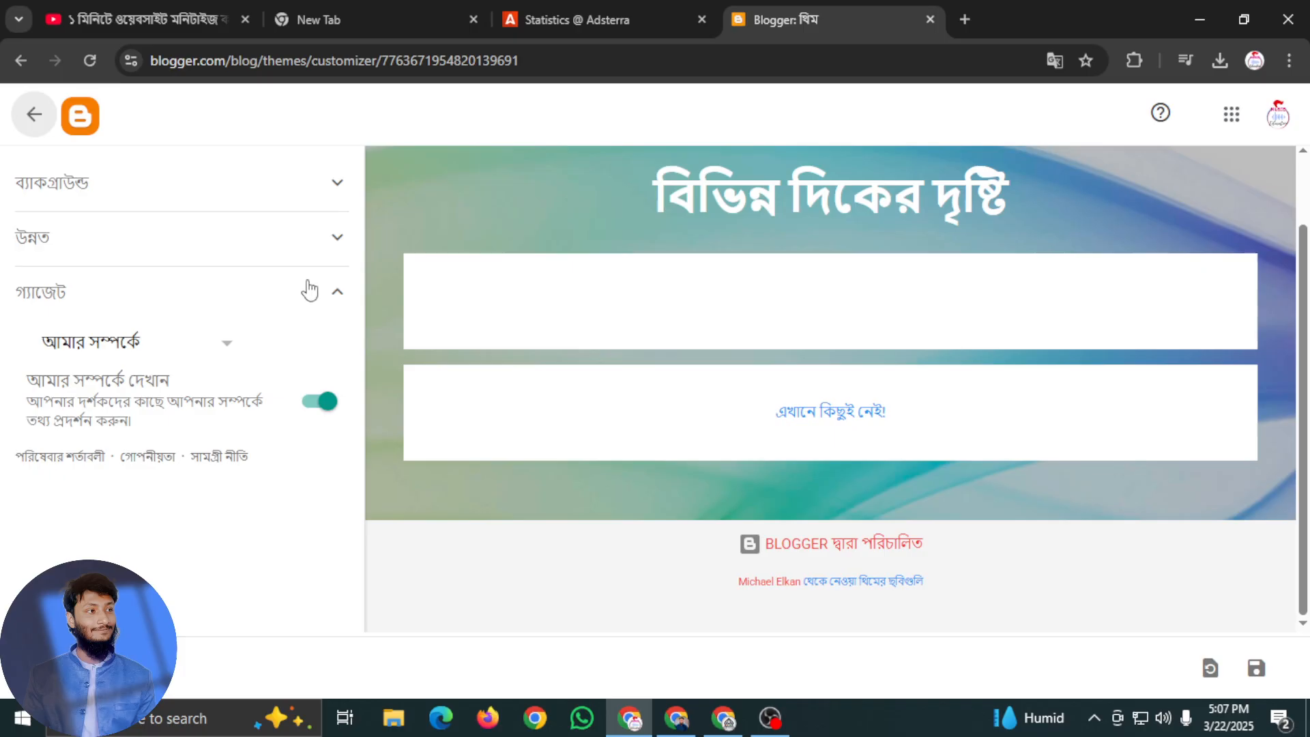
click(240, 200)
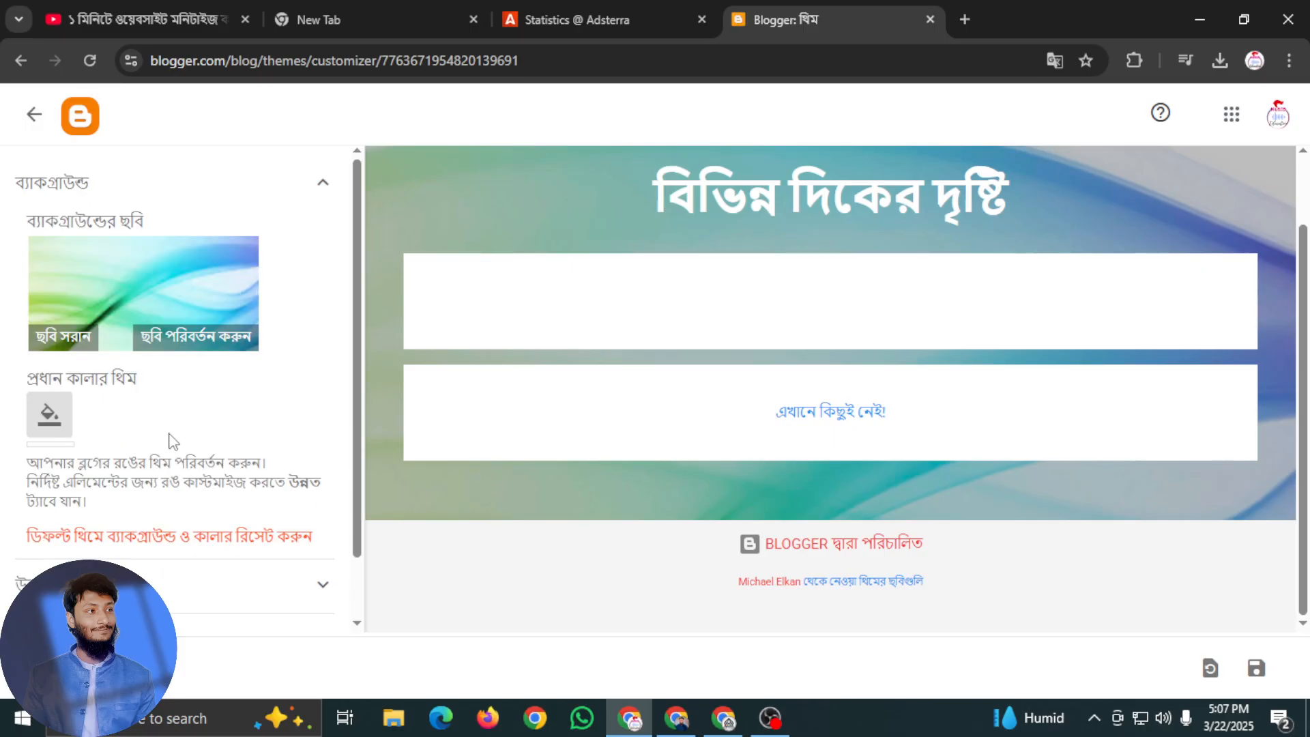
scroll(196, 475, down, 1)
scroll(252, 351, up, 1)
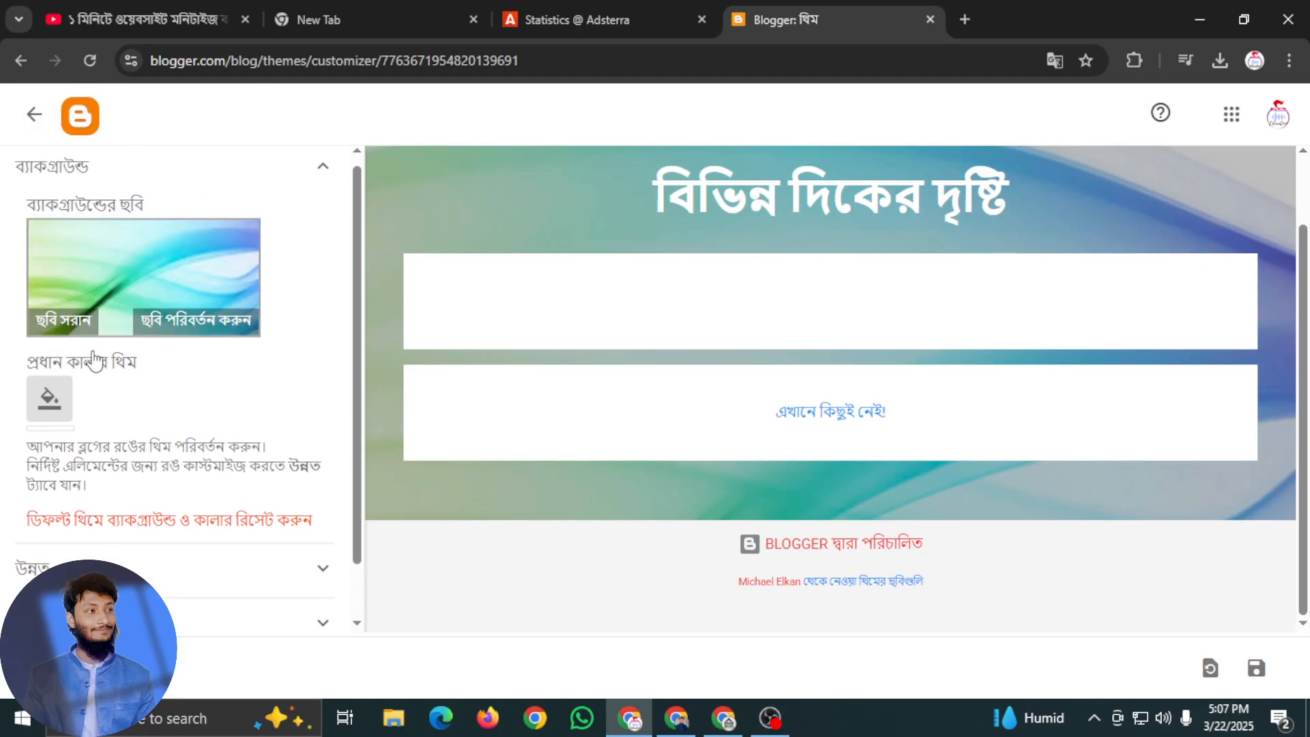
click(328, 195)
click(329, 190)
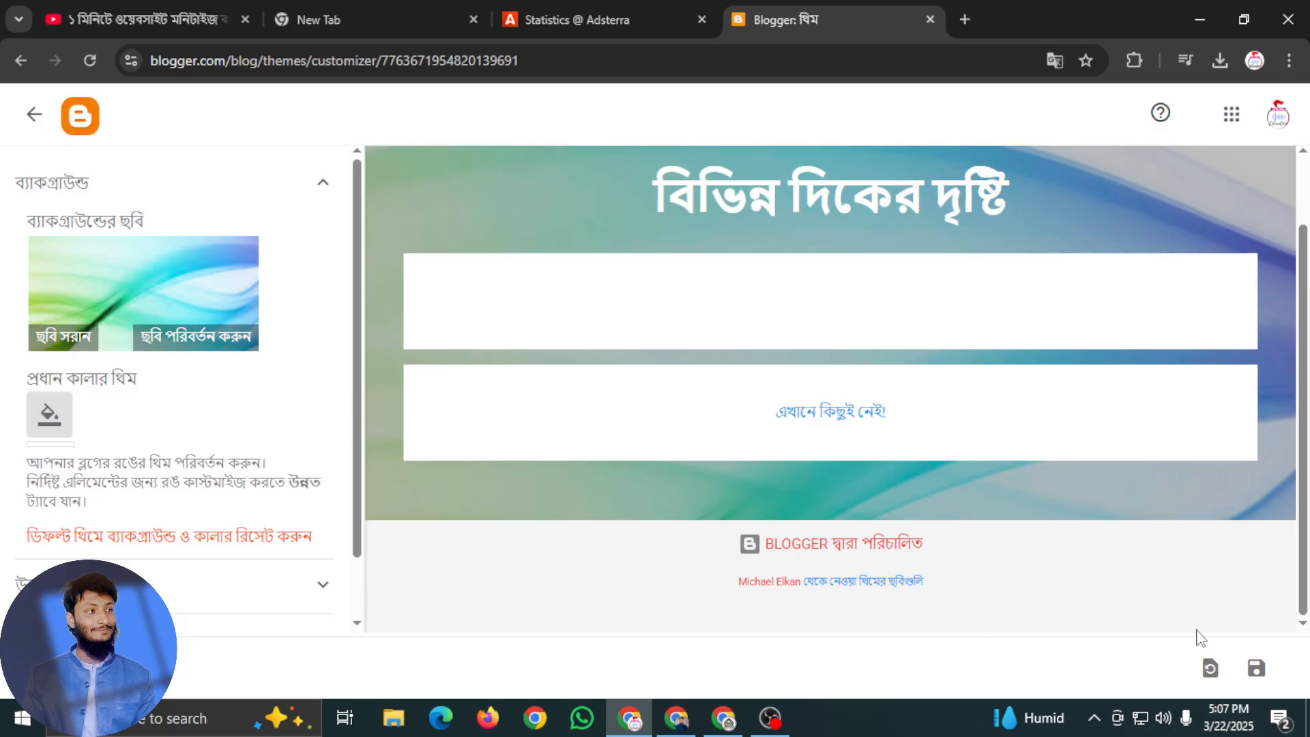
Save the theme customization, leave the customizer and reopen the blog's themes page
click(1260, 672)
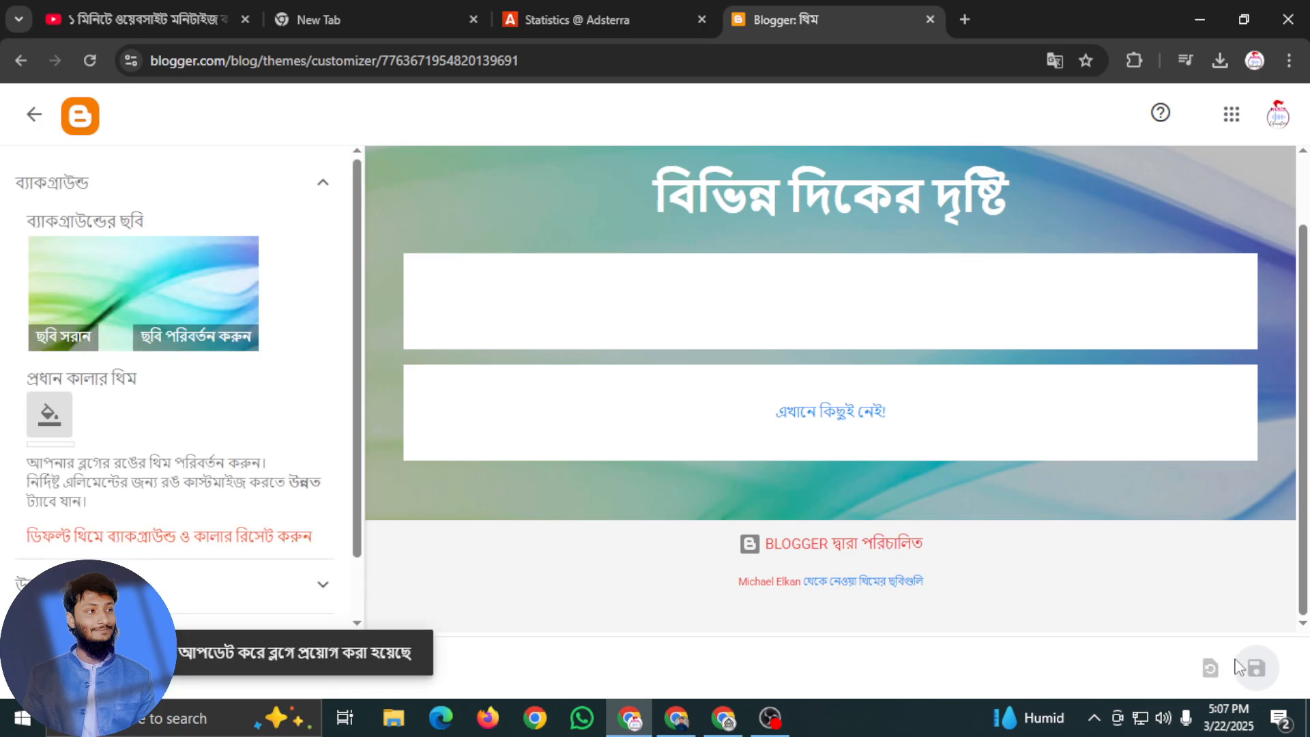
click(30, 114)
click(87, 301)
click(37, 122)
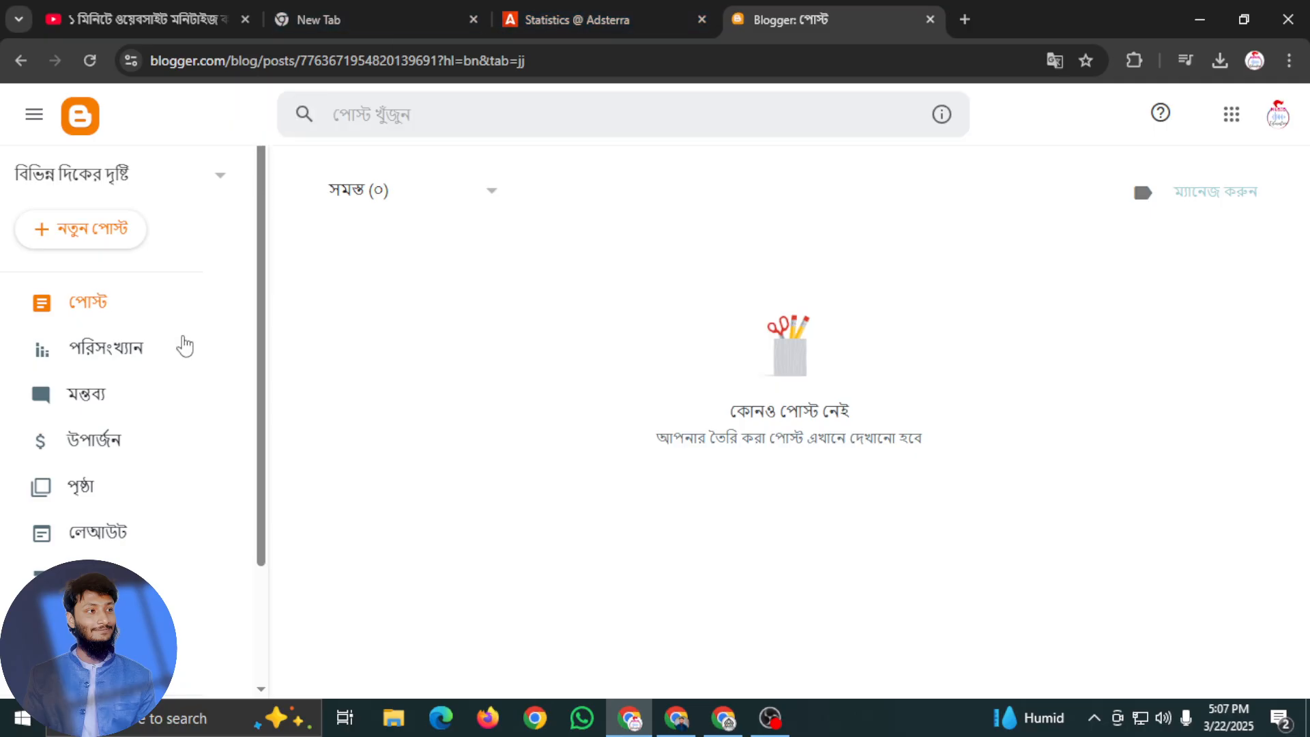
click(161, 591)
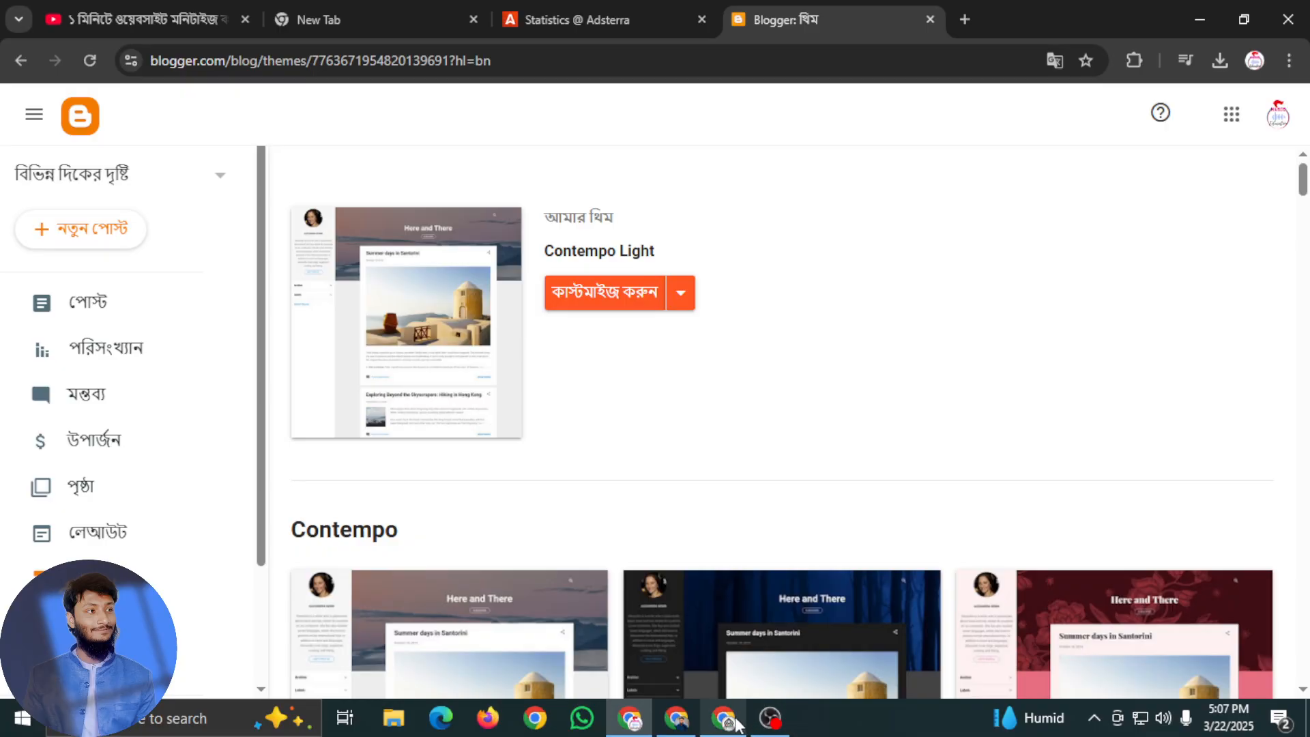
Switch to Google Translate, translate "amar" from Bengali to English, and clear the text
mouse_move(725, 718)
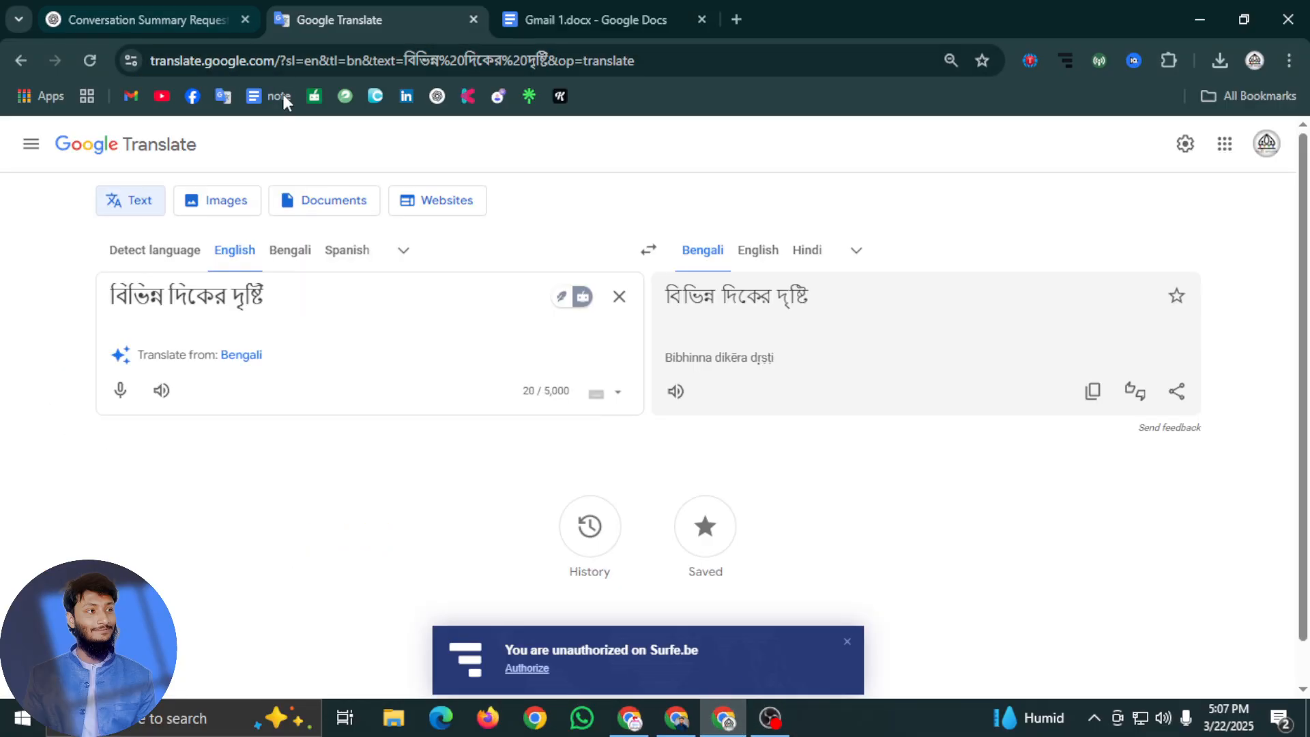
drag(390, 300, 5, 322)
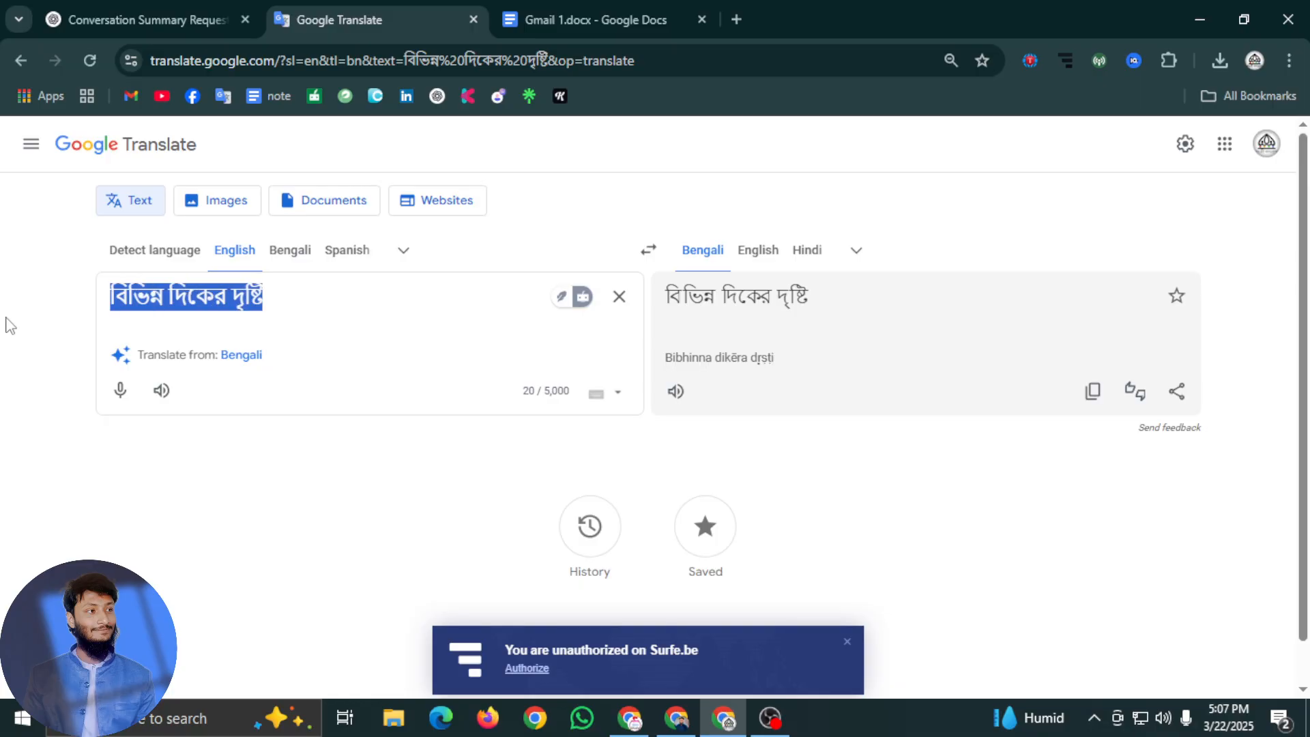
text(amar)
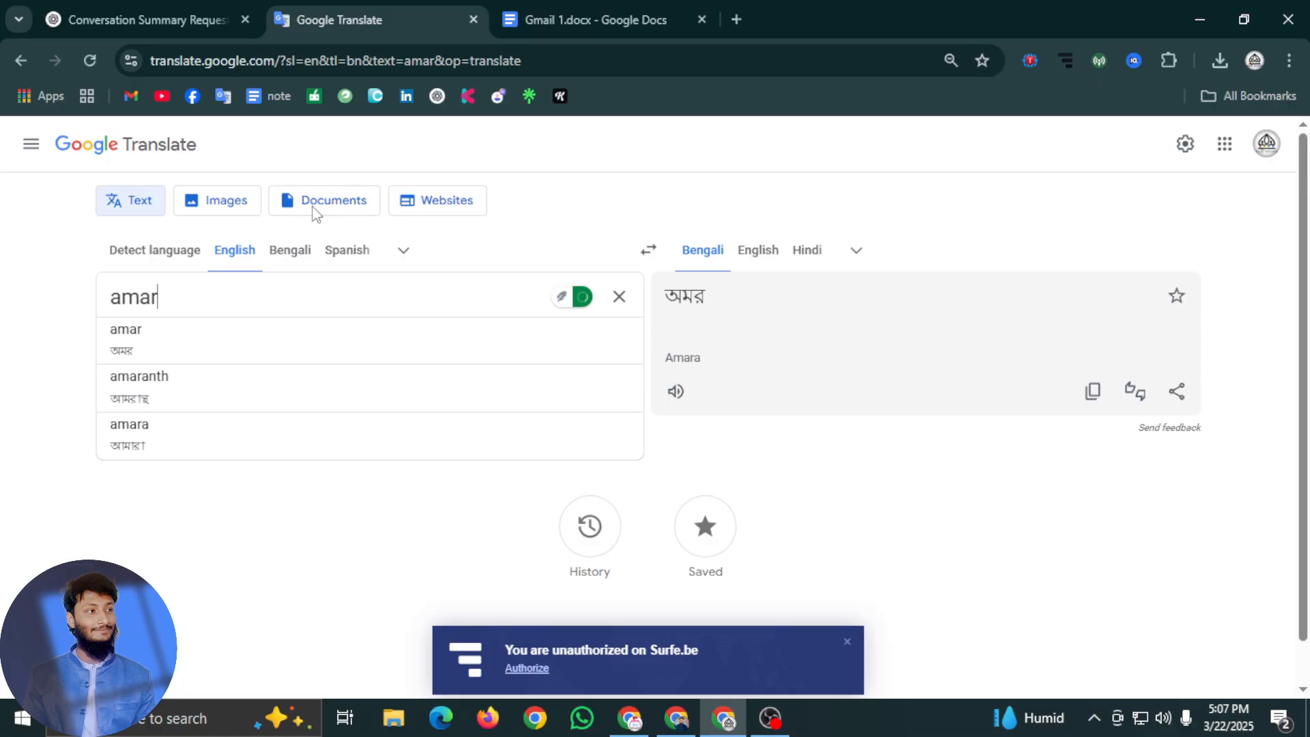
click(288, 254)
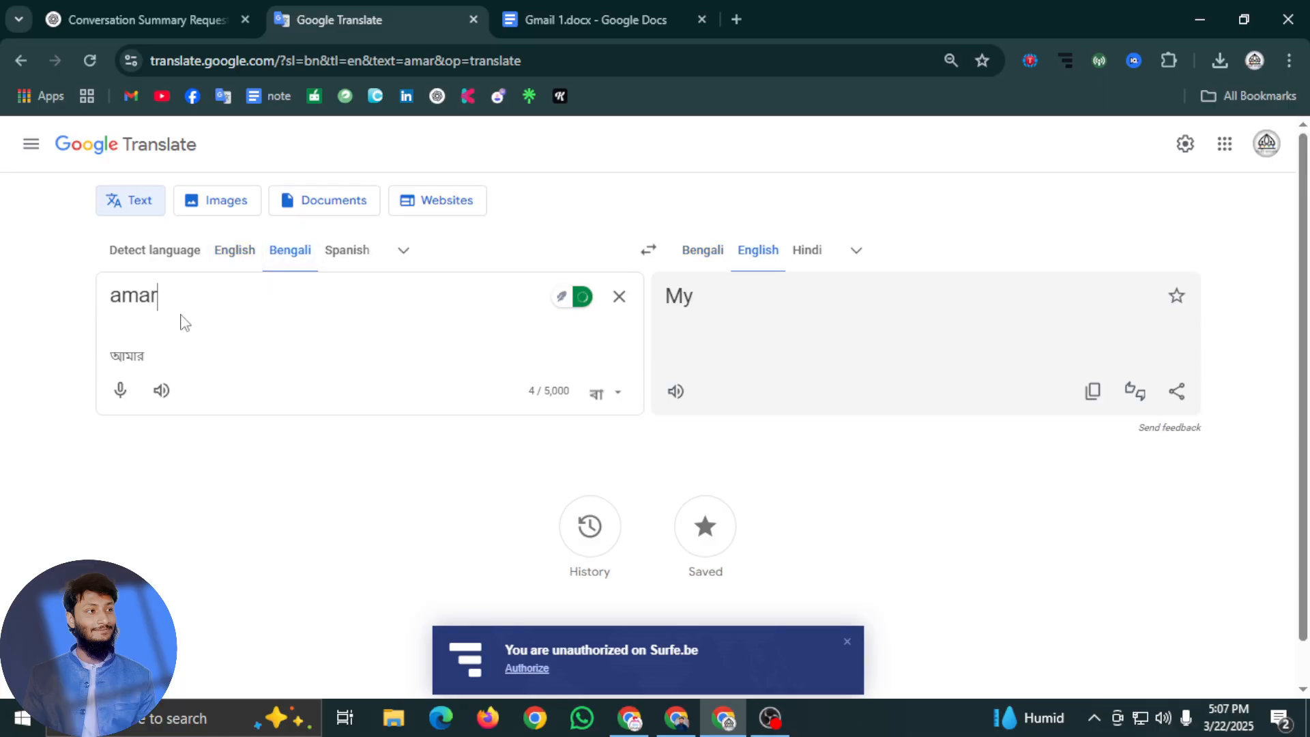
drag(182, 322, 2, 312)
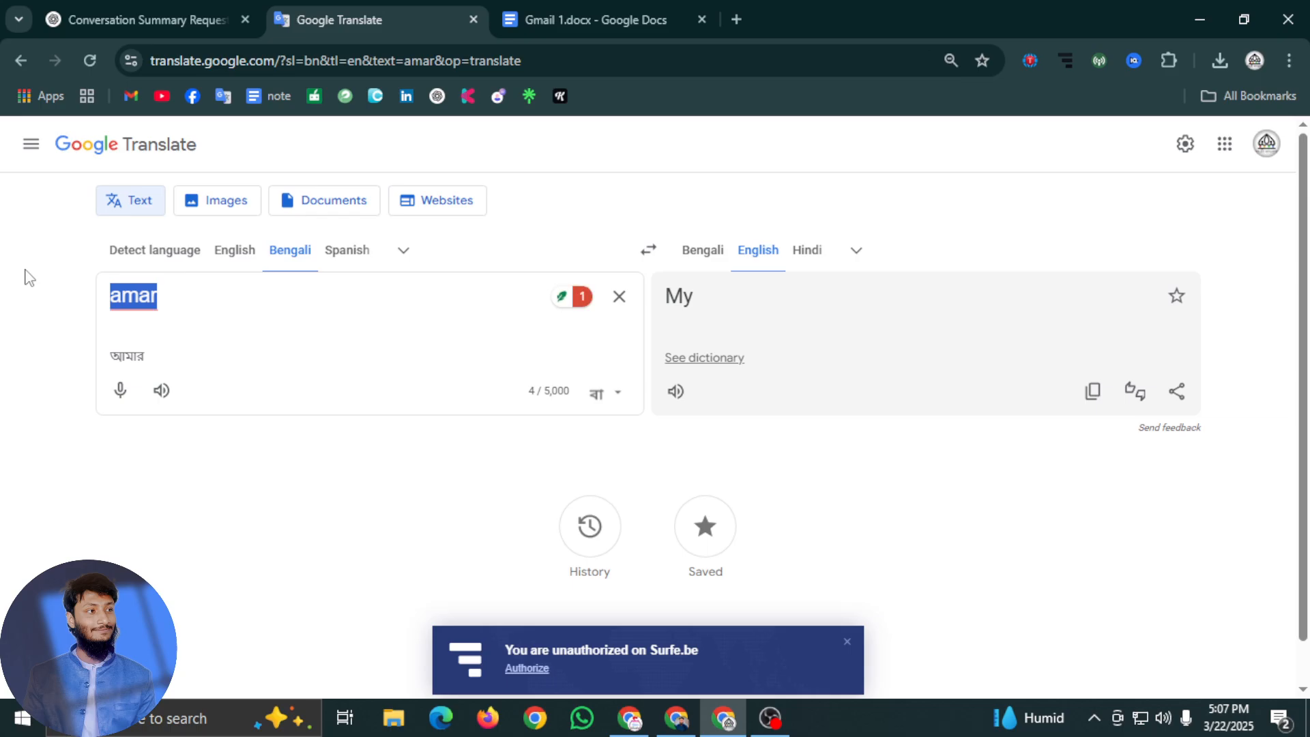
key(BackSpace)
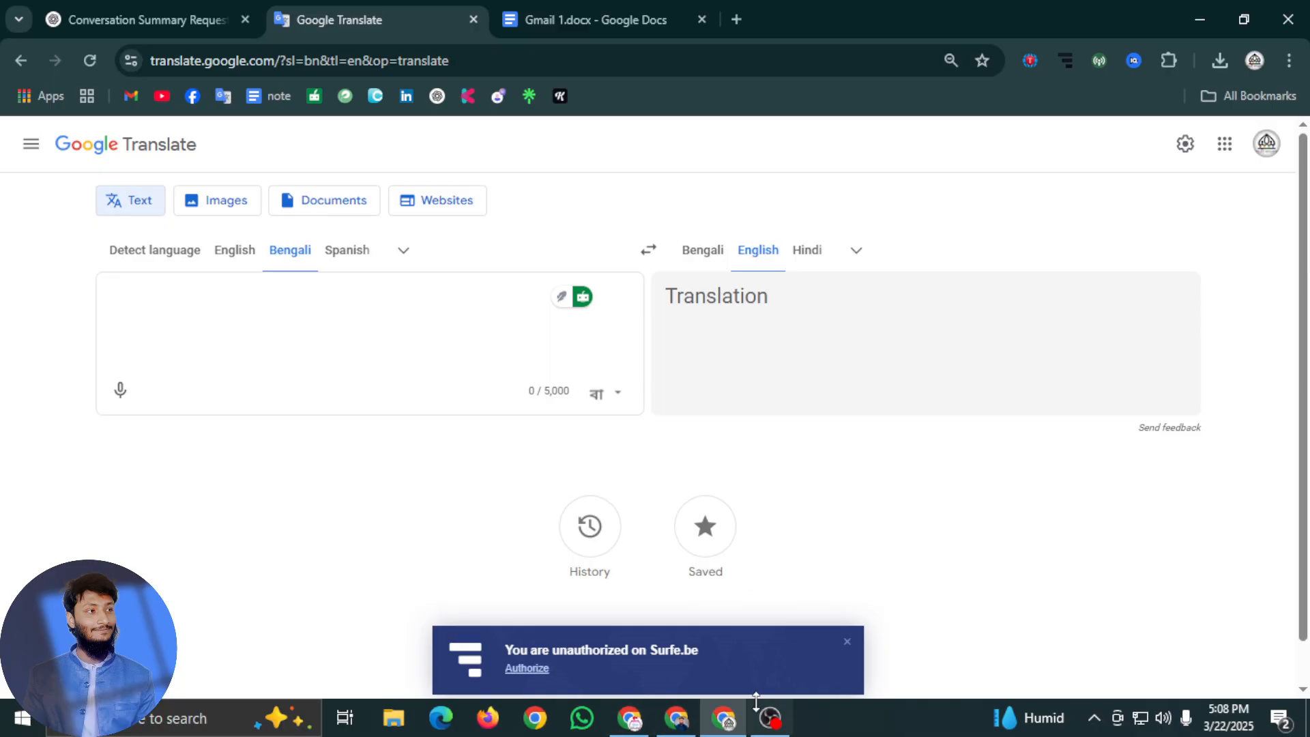
Check OBS and the ChatGPT conversation with the blog name suggestions, and return to the Blogger themes page
click(770, 718)
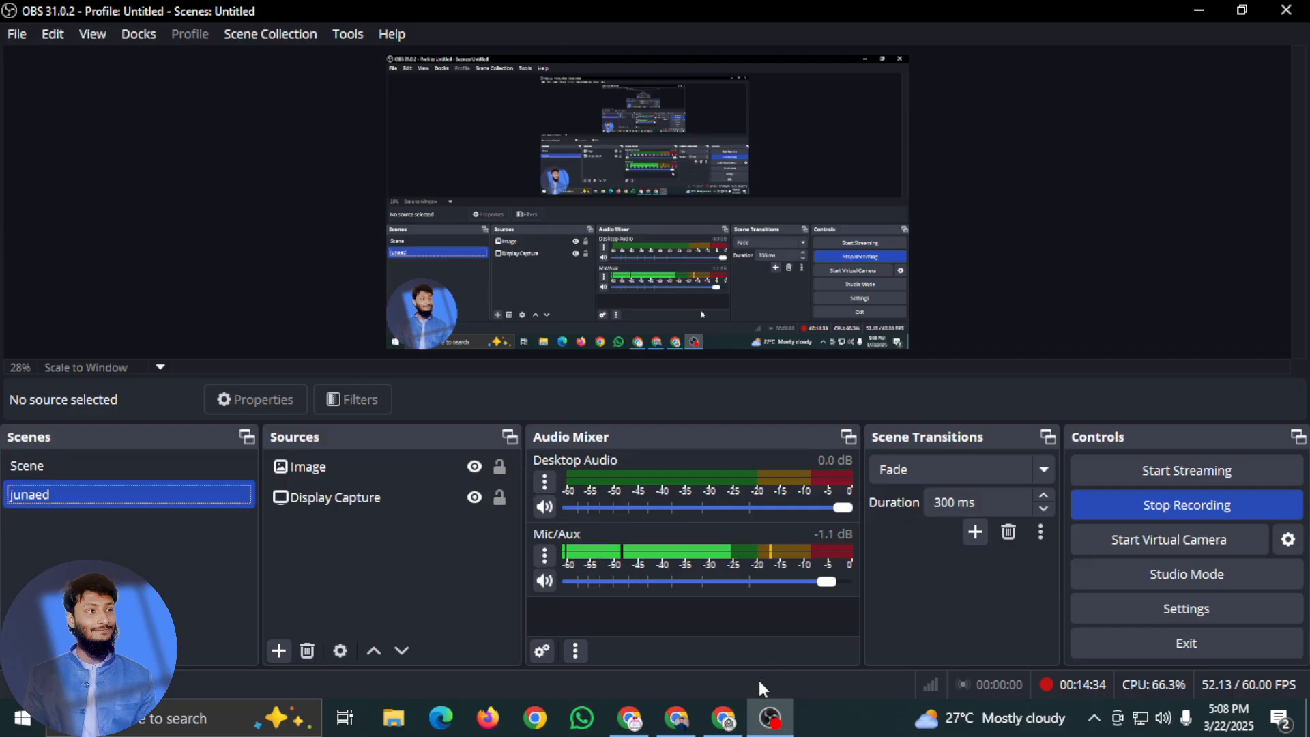
click(727, 722)
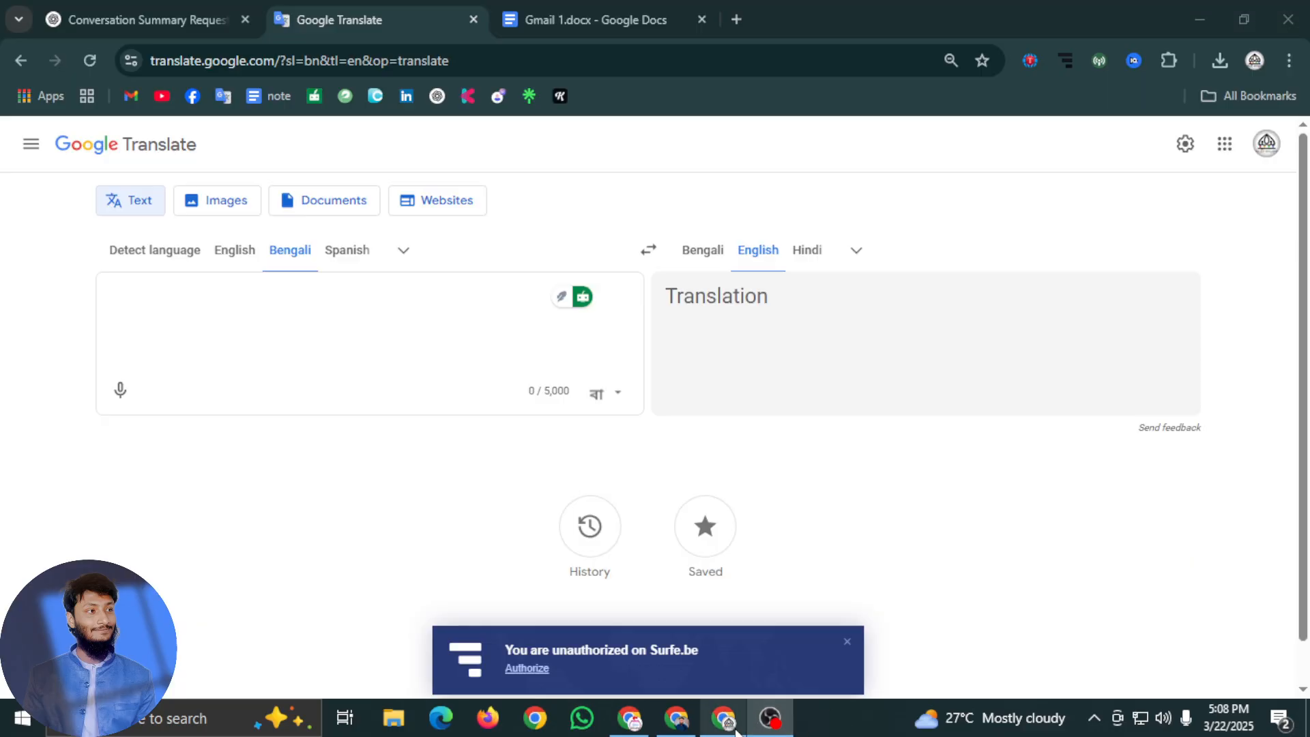
click(198, 19)
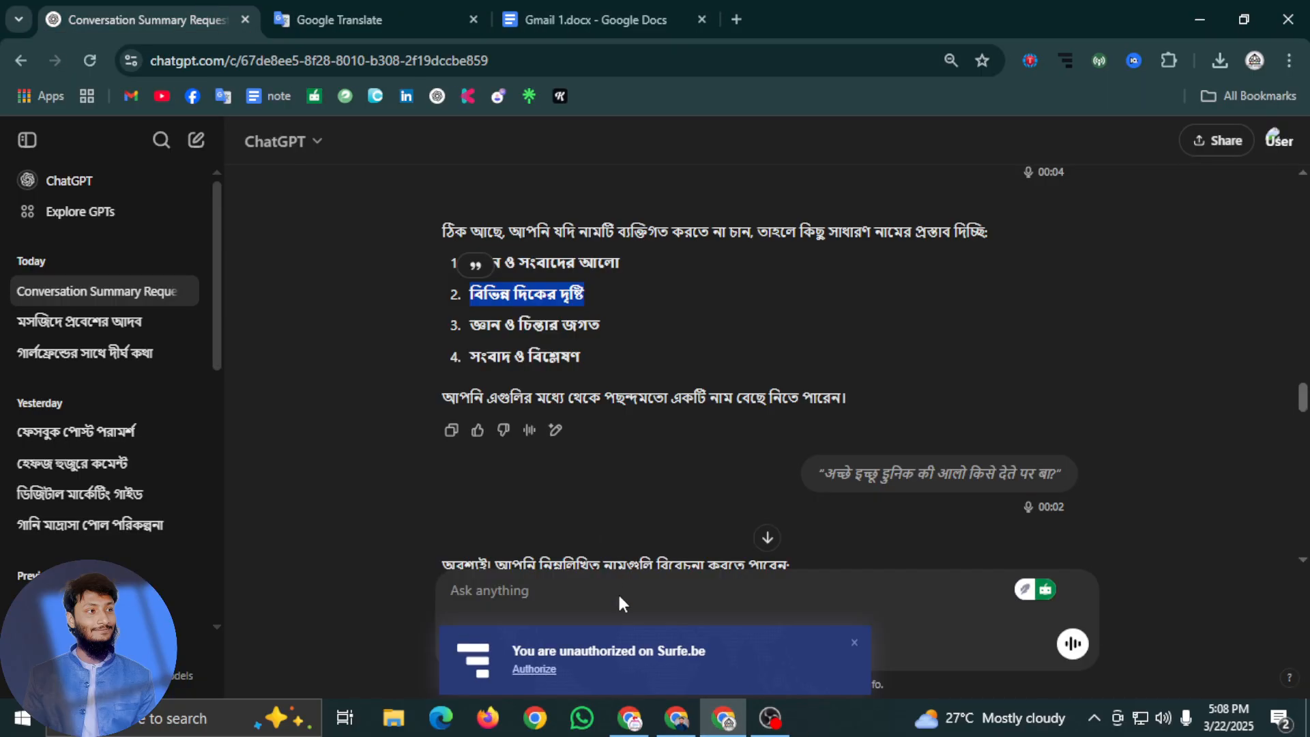
click(677, 718)
click(629, 718)
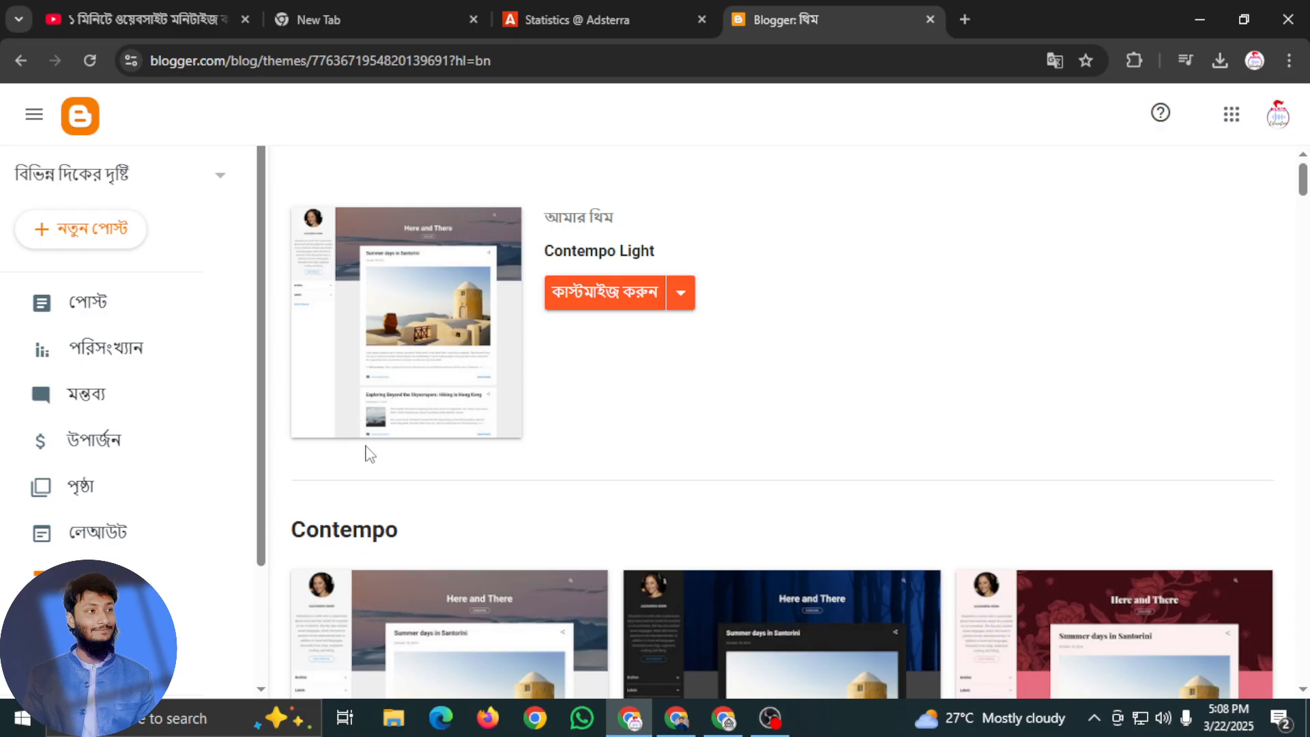
Look through the Contempo themes, comparing the enlarged Dark and Light variants, and return to the blog's current theme
scroll(672, 458, down, 3)
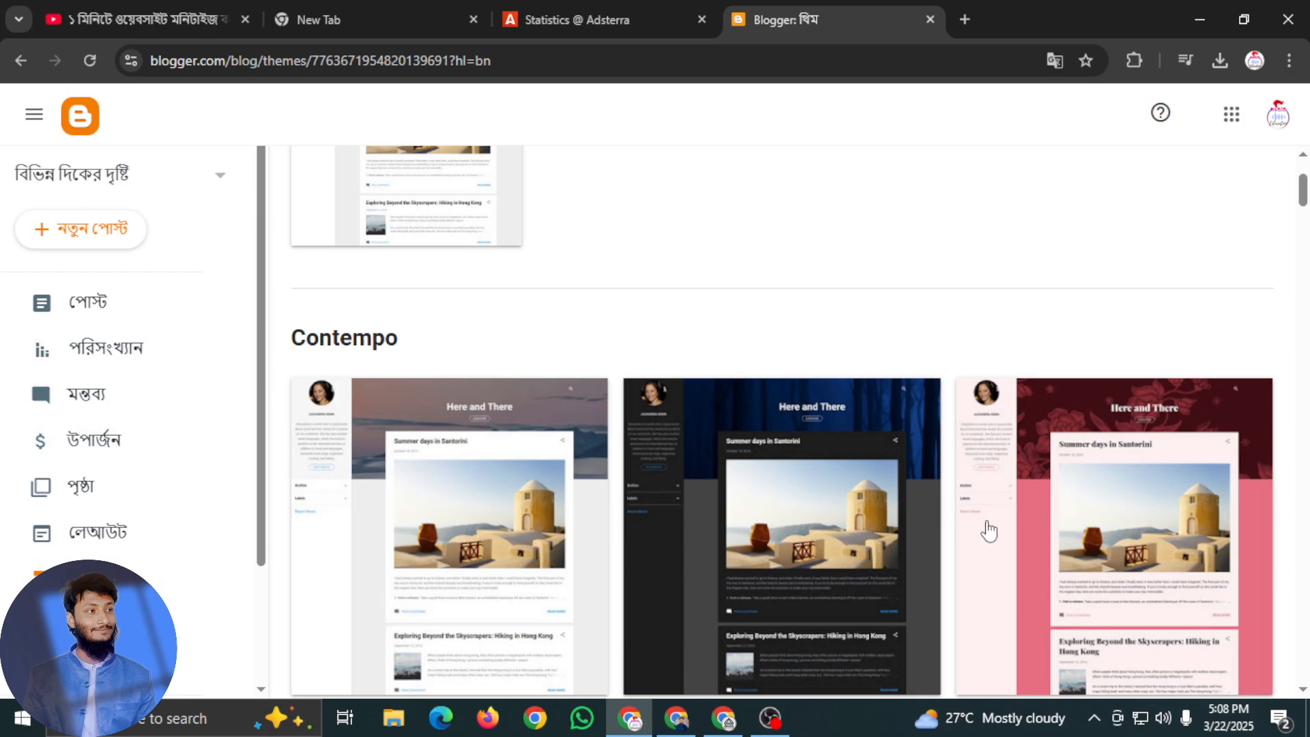
scroll(885, 390, down, 3)
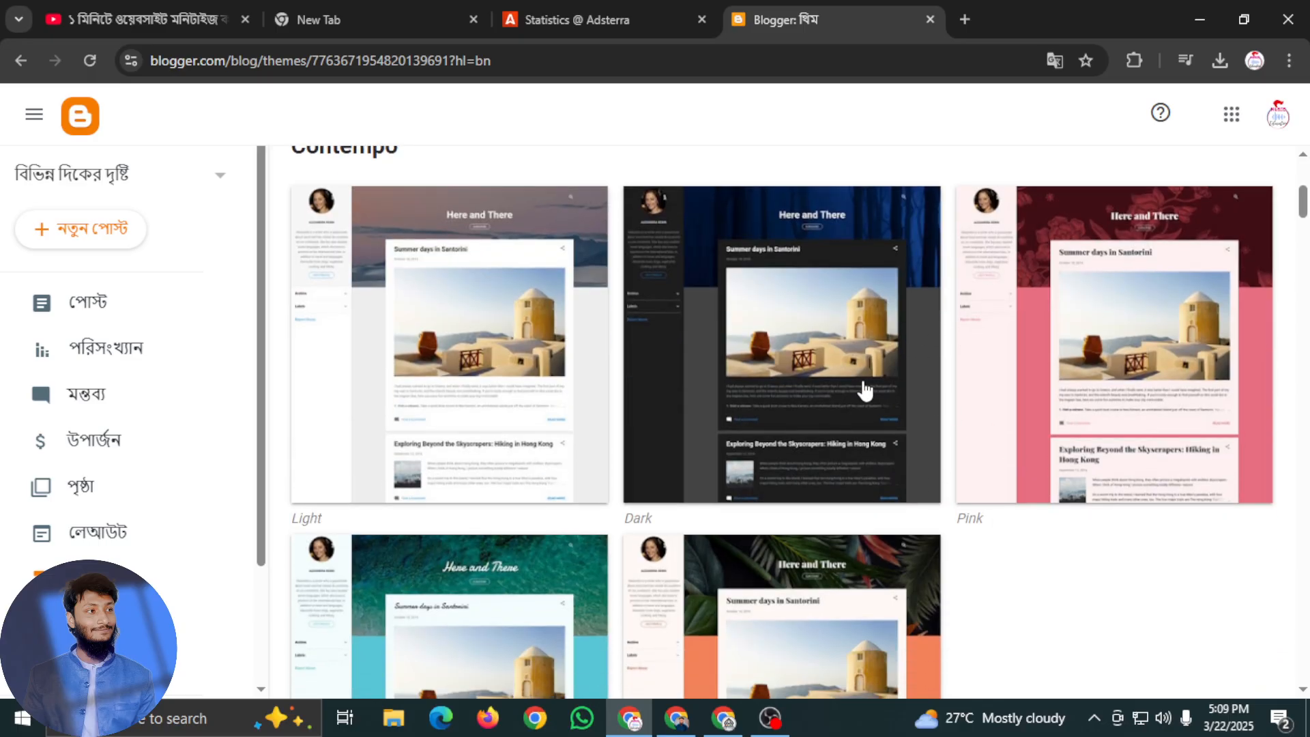
scroll(826, 389, up, 3)
scroll(867, 392, down, 3)
click(867, 393)
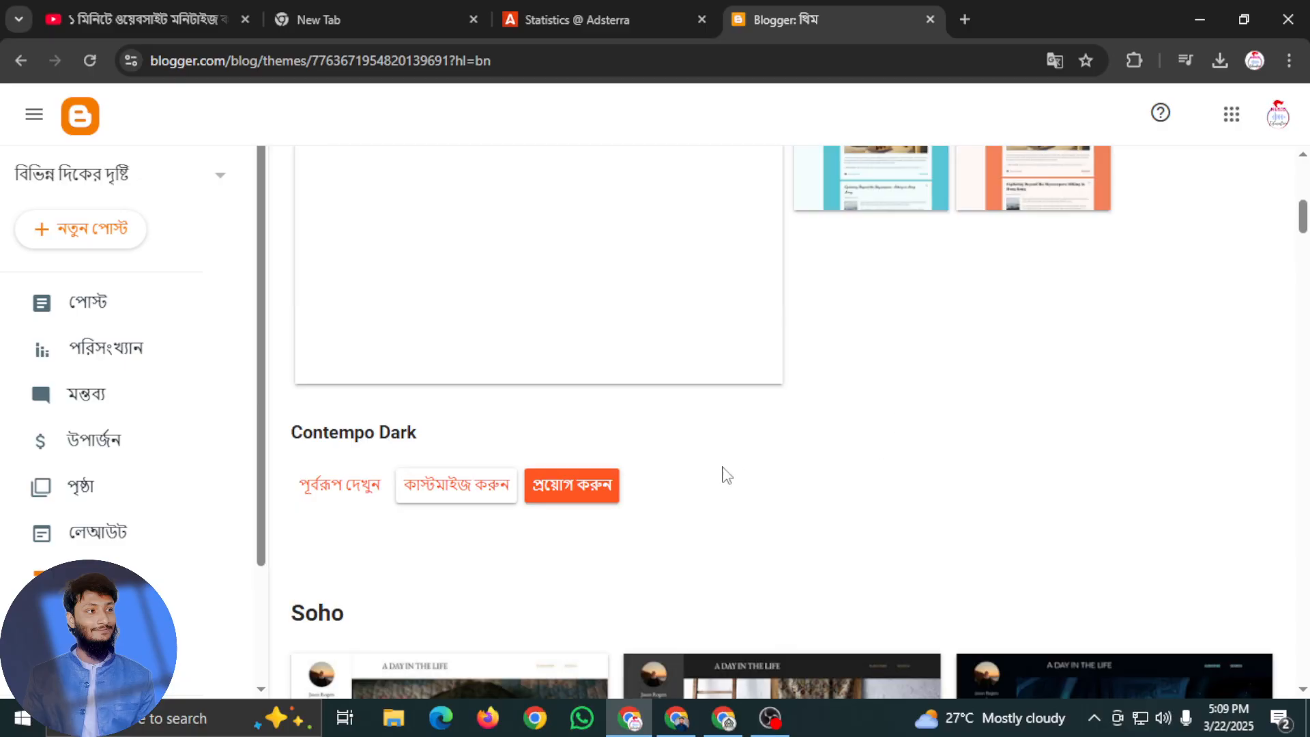
scroll(604, 505, up, 3)
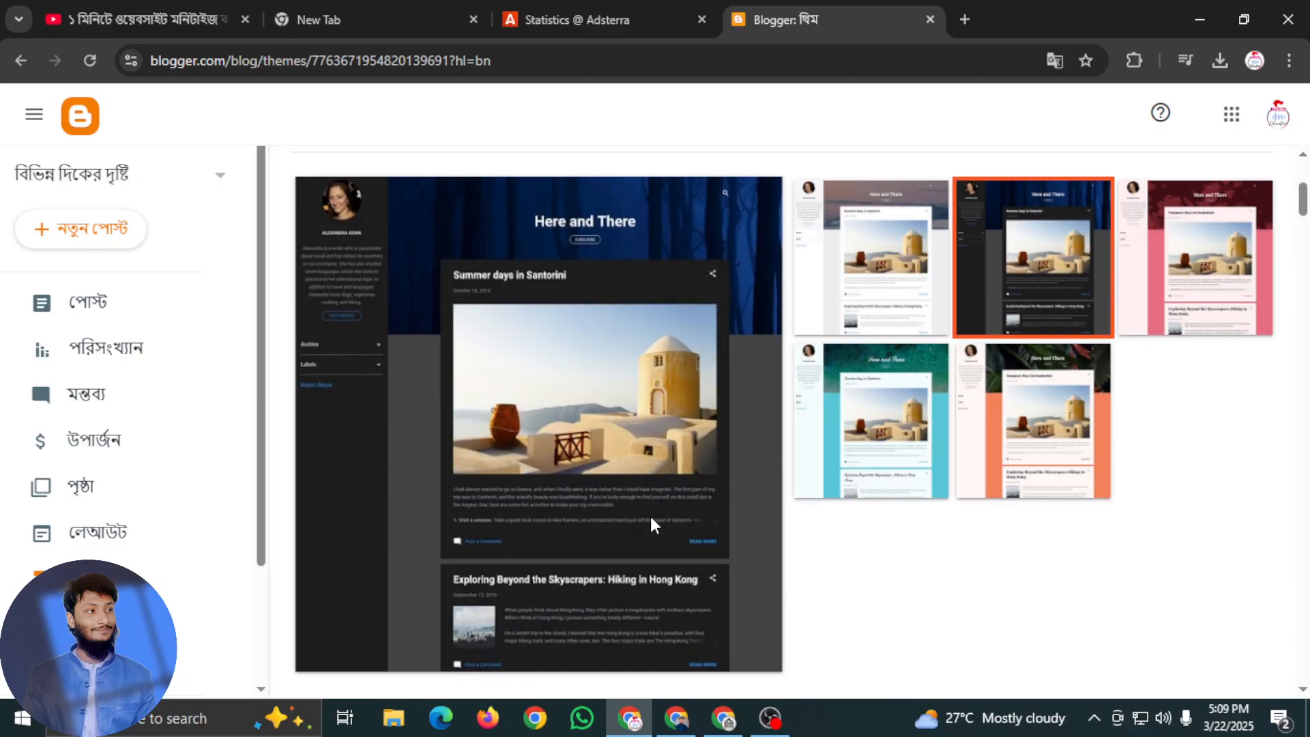
click(915, 299)
scroll(910, 310, down, 1)
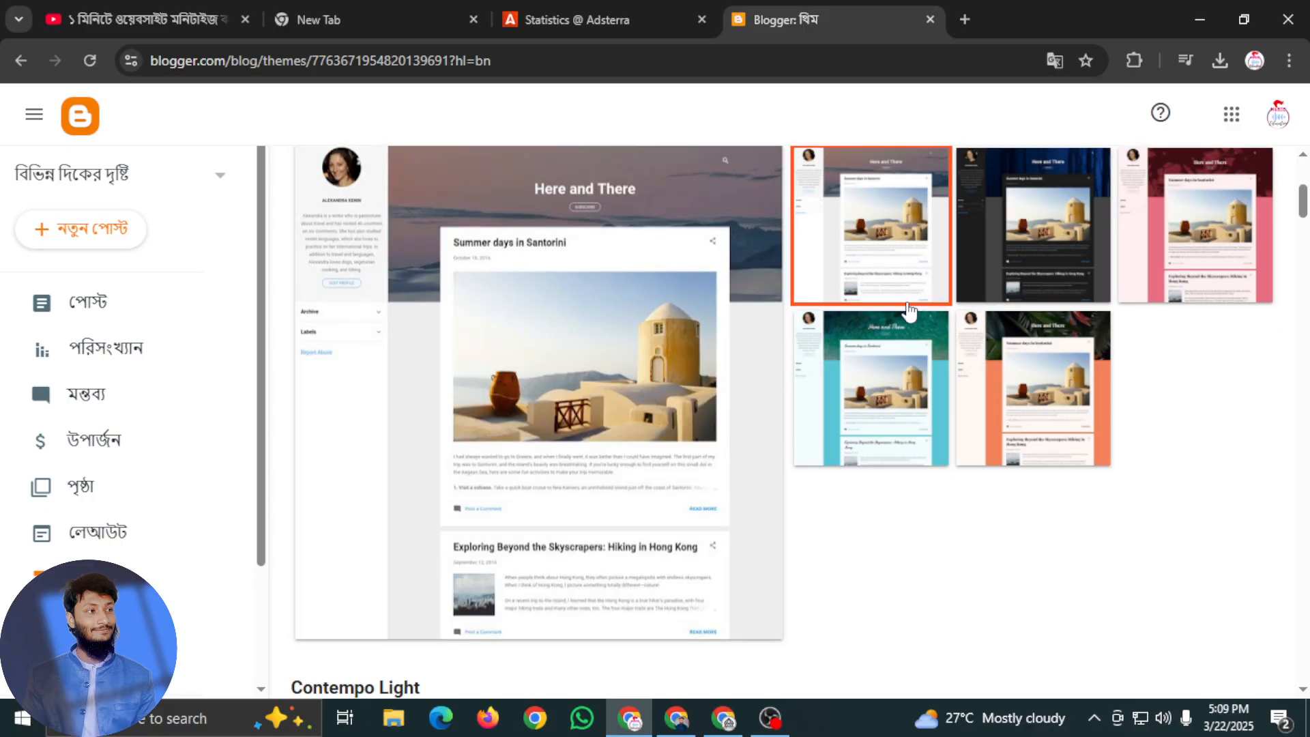
click(1020, 246)
scroll(570, 328, up, 5)
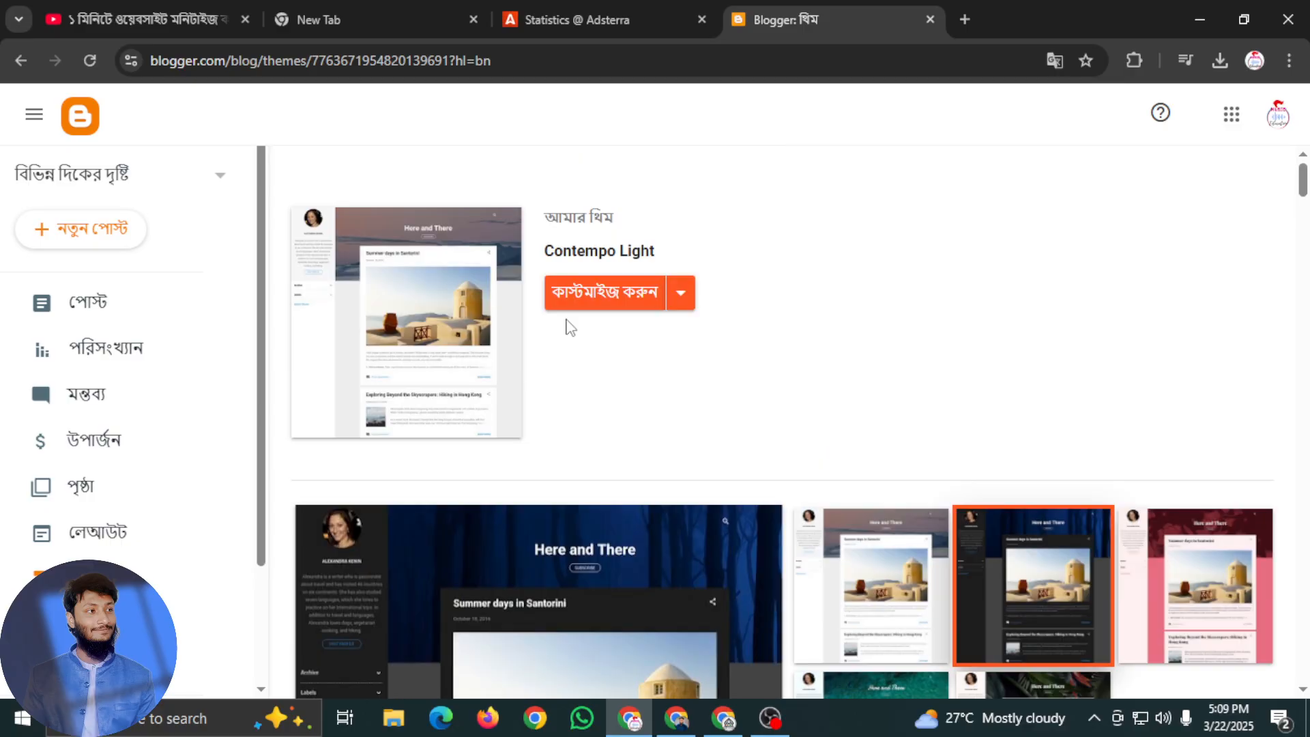
Compare the Contempo Aqua and Flamingo variants, apply Contempo Flamingo to the blog, and start a new post
scroll(570, 328, down, 7)
scroll(483, 372, up, 7)
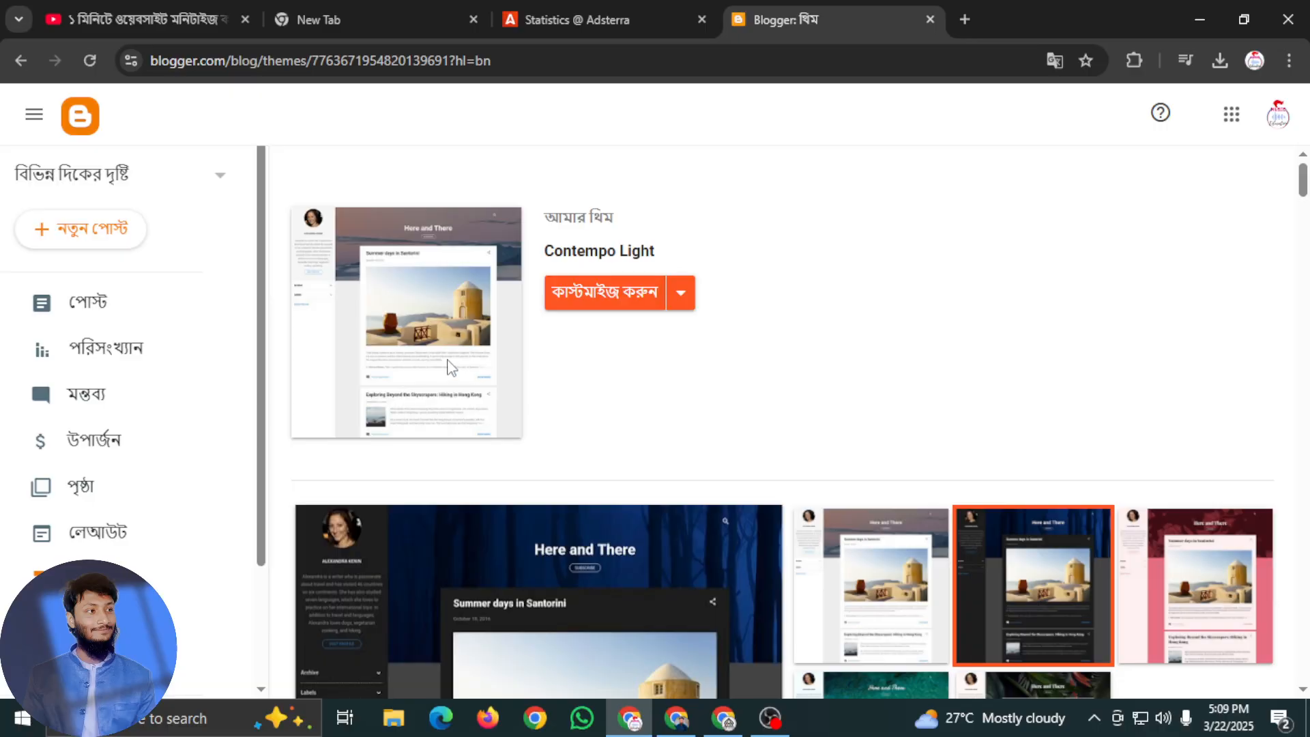
scroll(731, 409, down, 4)
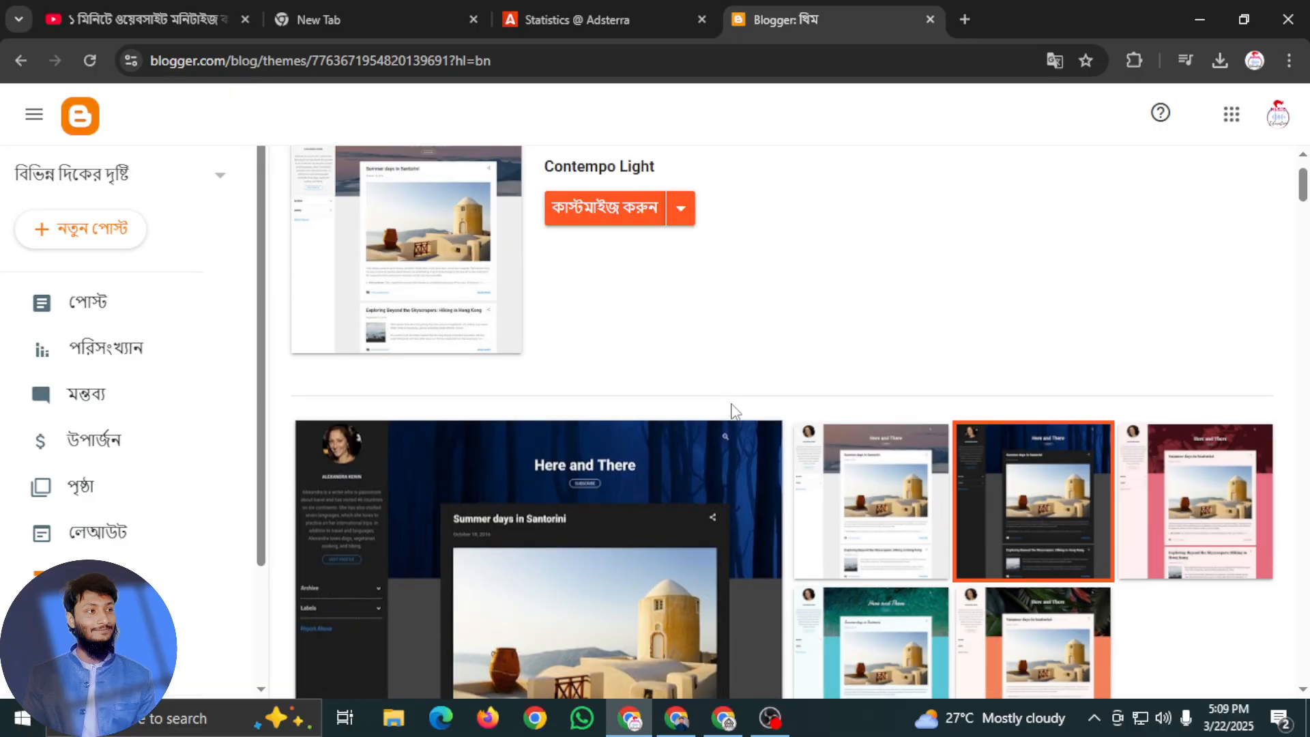
scroll(881, 403, down, 3)
click(907, 286)
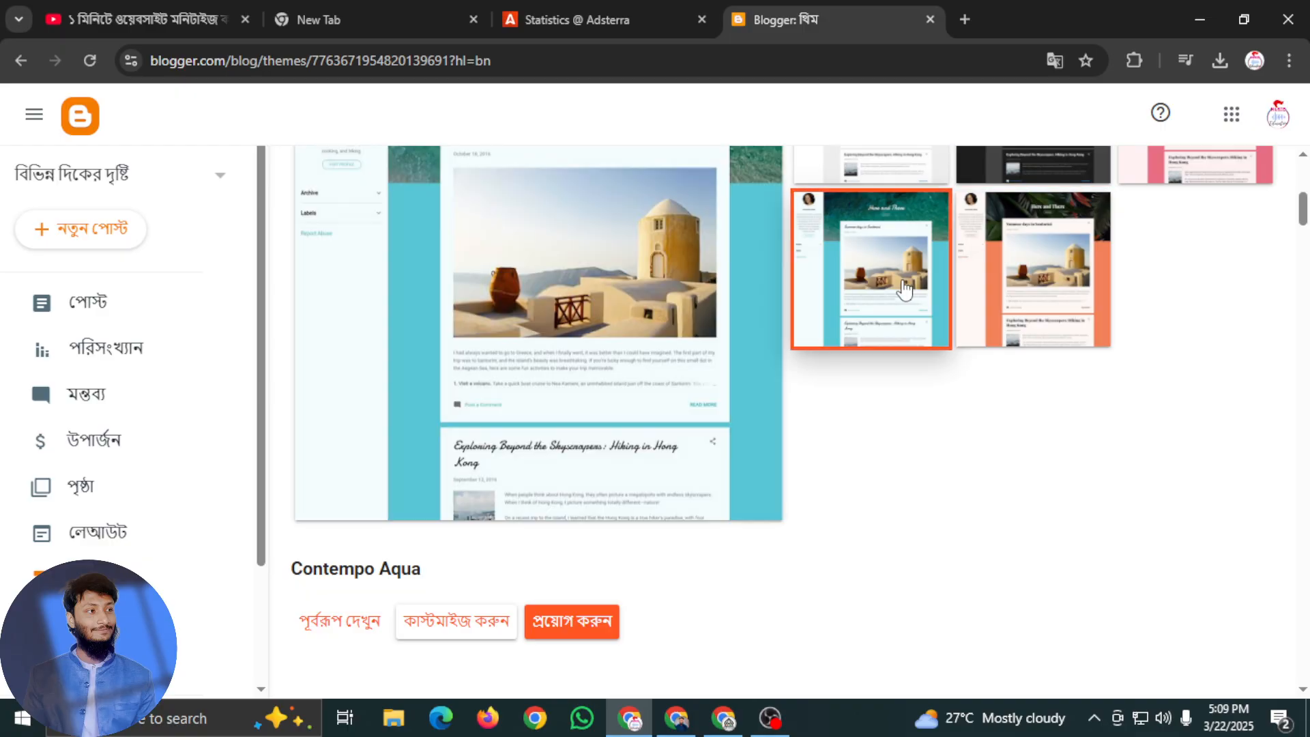
scroll(980, 328, up, 3)
click(1044, 426)
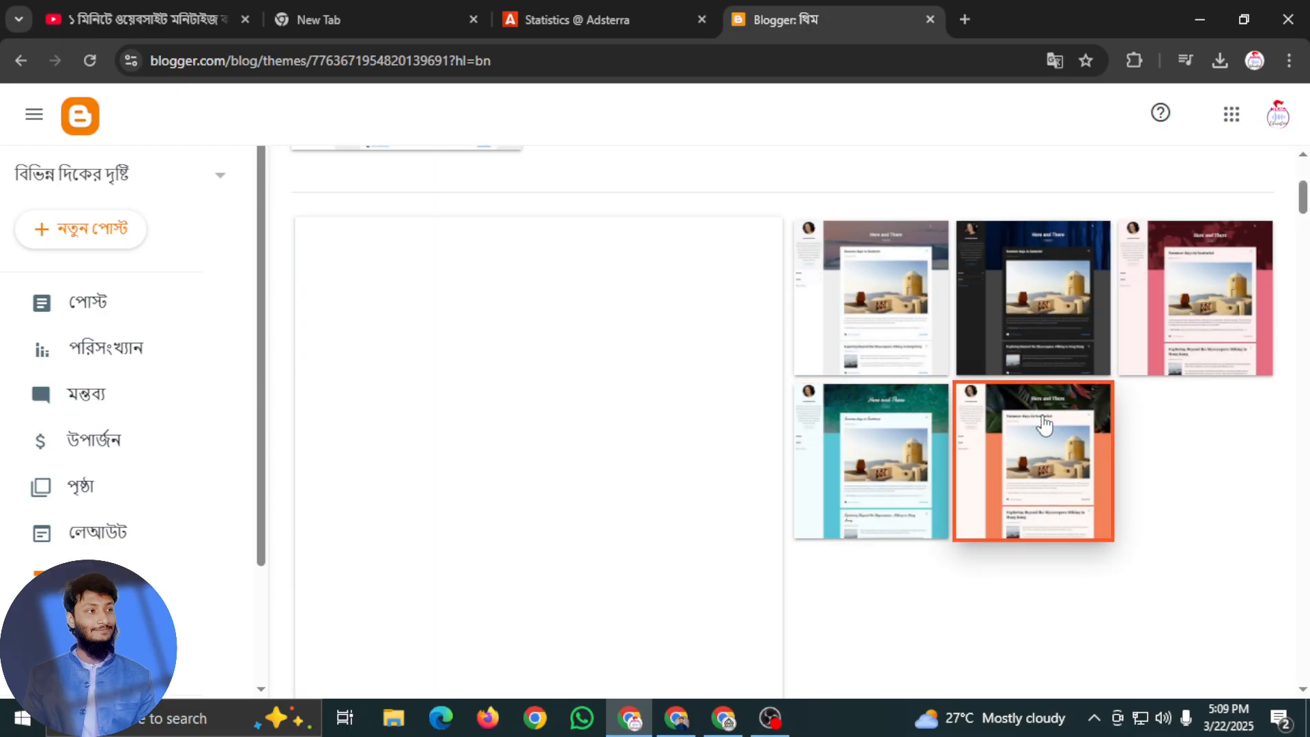
scroll(951, 432, down, 5)
click(594, 499)
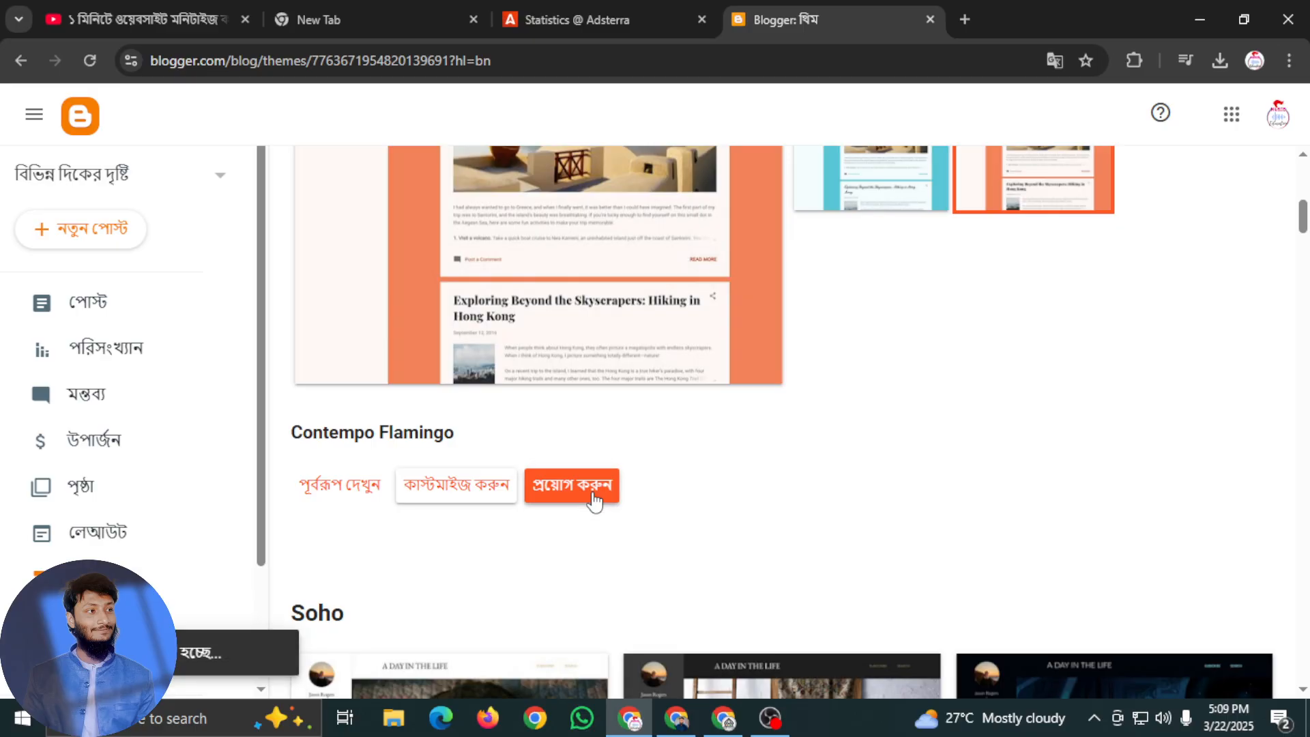
click(99, 235)
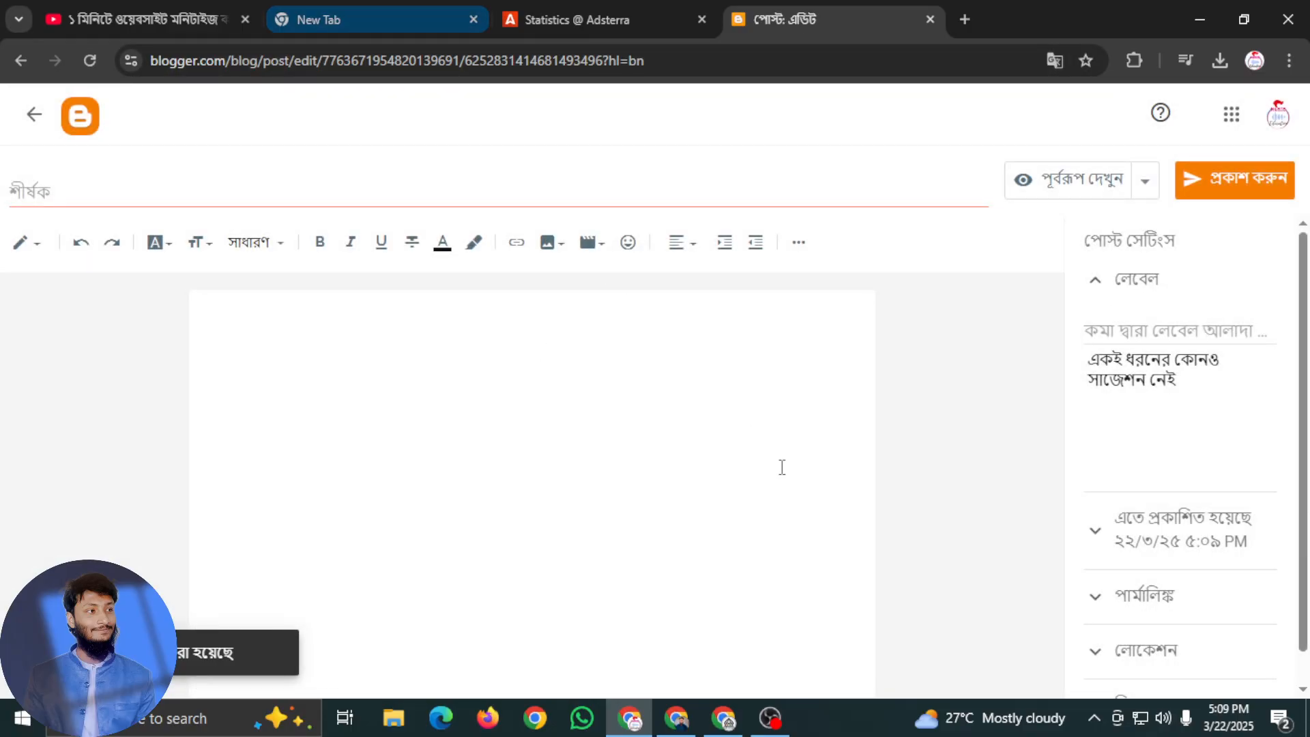
Switch to Google Translate and write the Bengali request "আমার ব্লগ পেজের জন্য একটা আর্টিকল লিখে দিন"
click(682, 723)
click(725, 724)
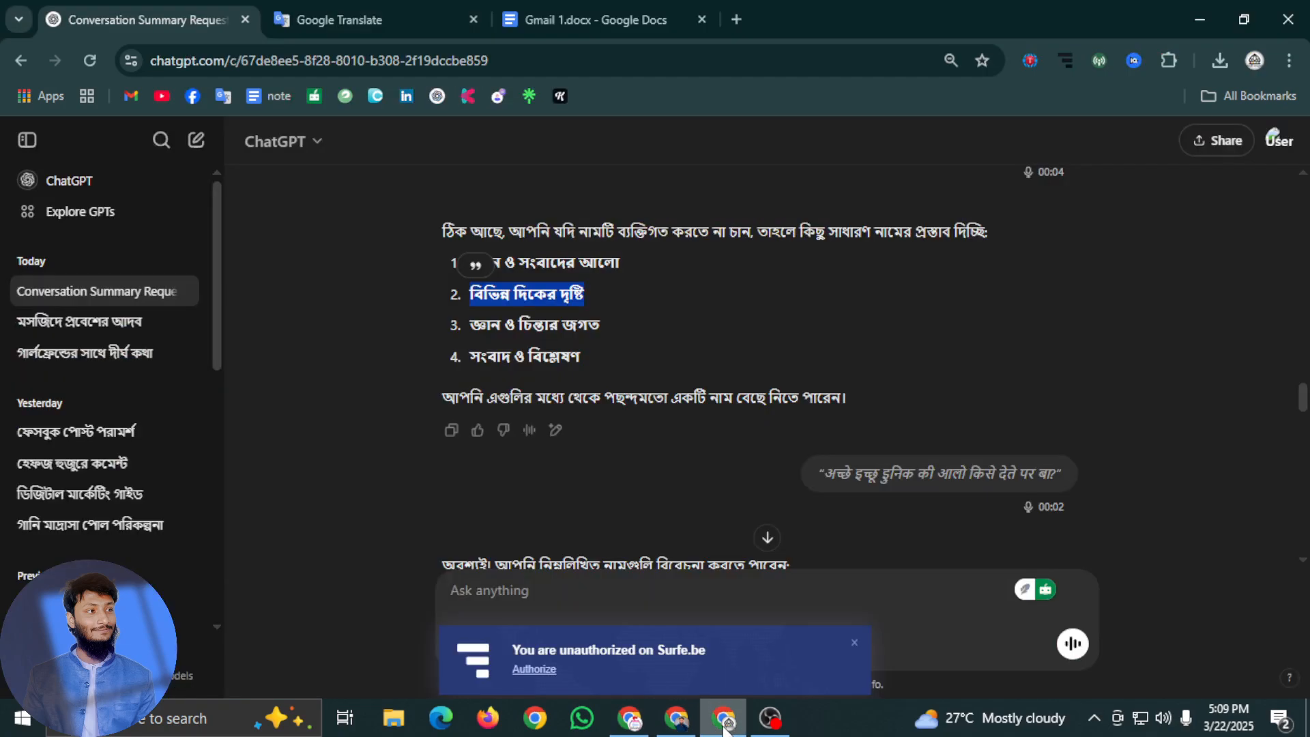
click(326, 15)
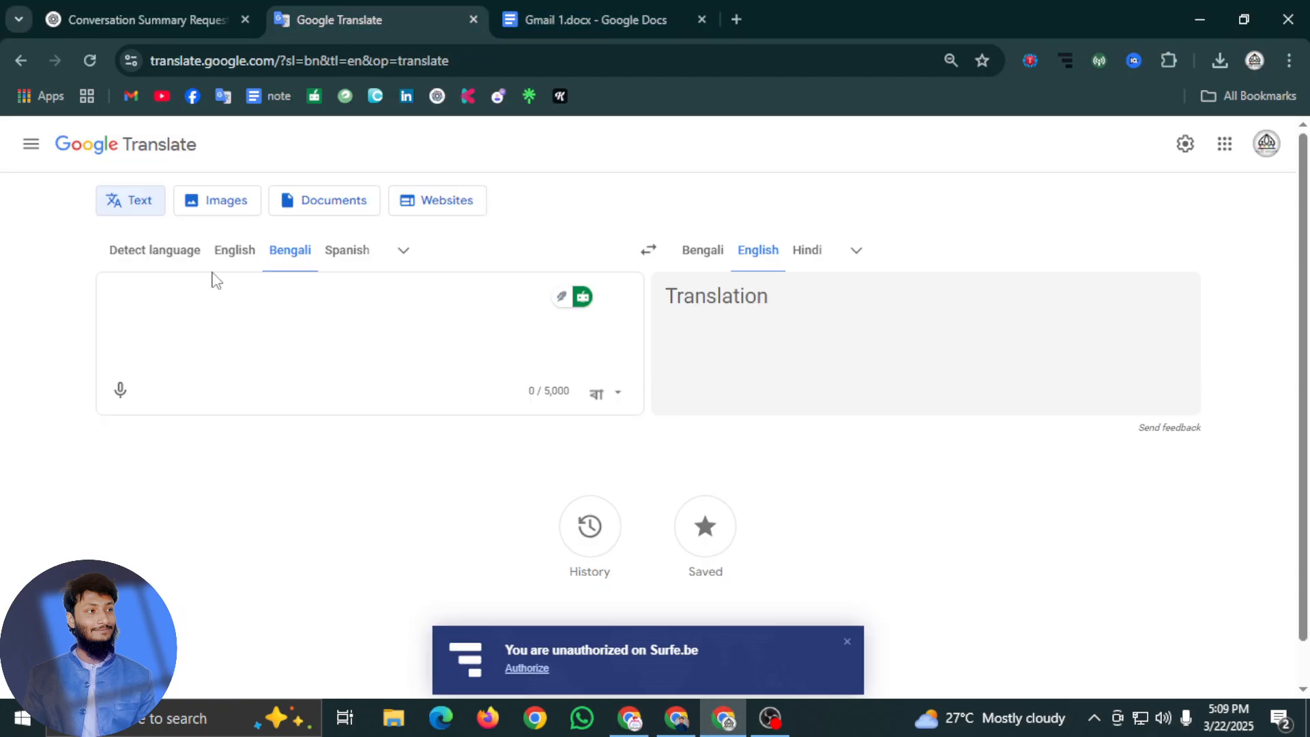
text(amar )
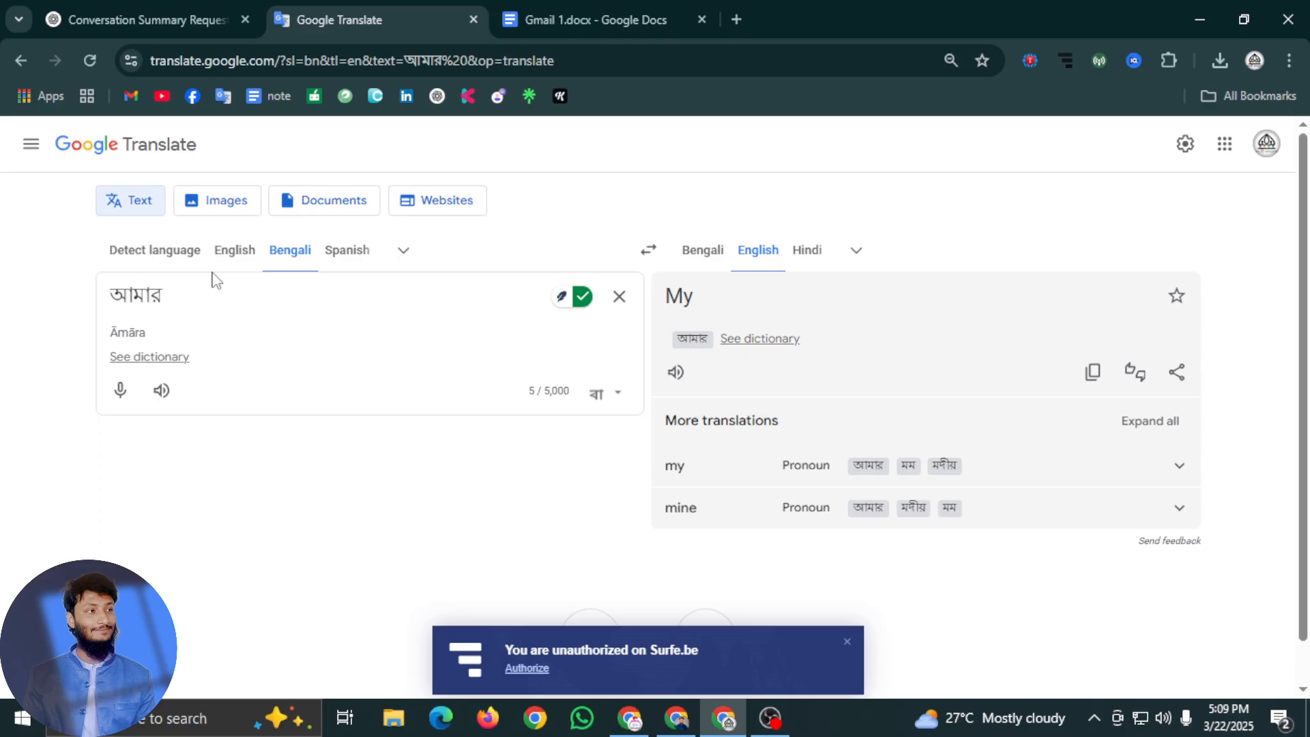
text(blo)
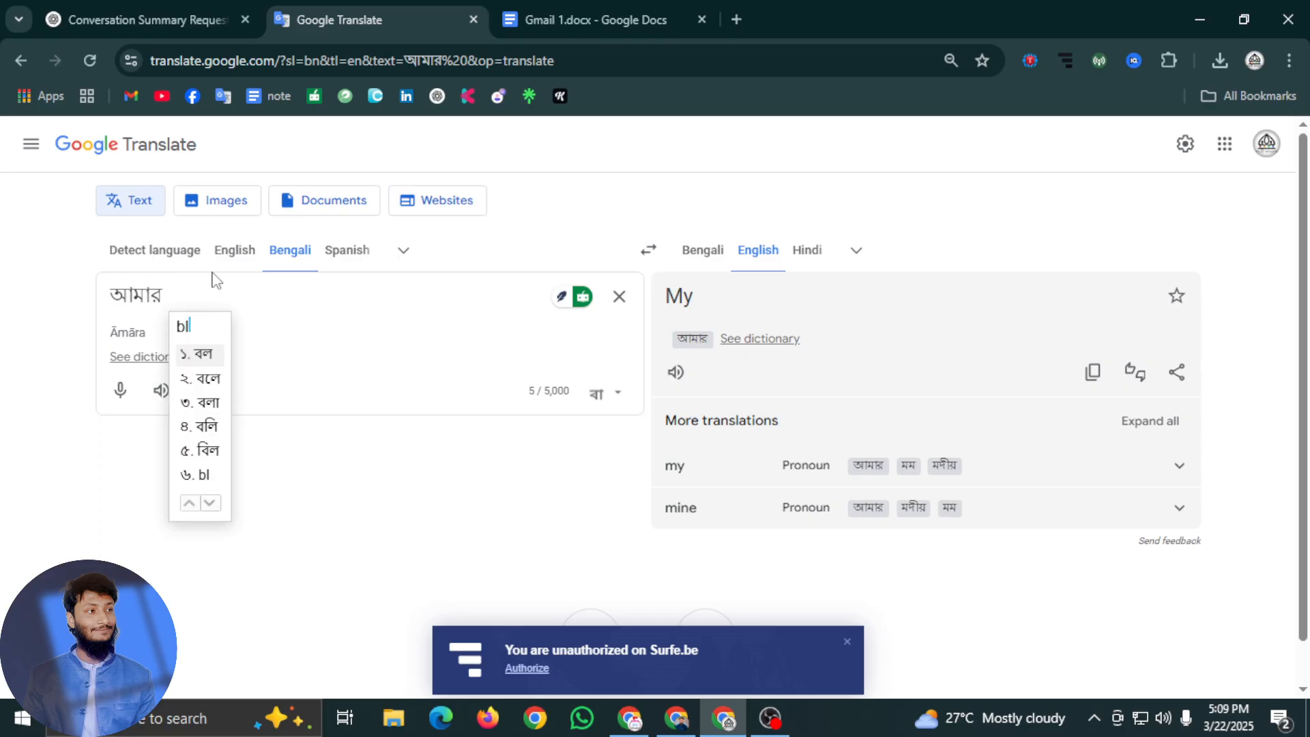
text(g p)
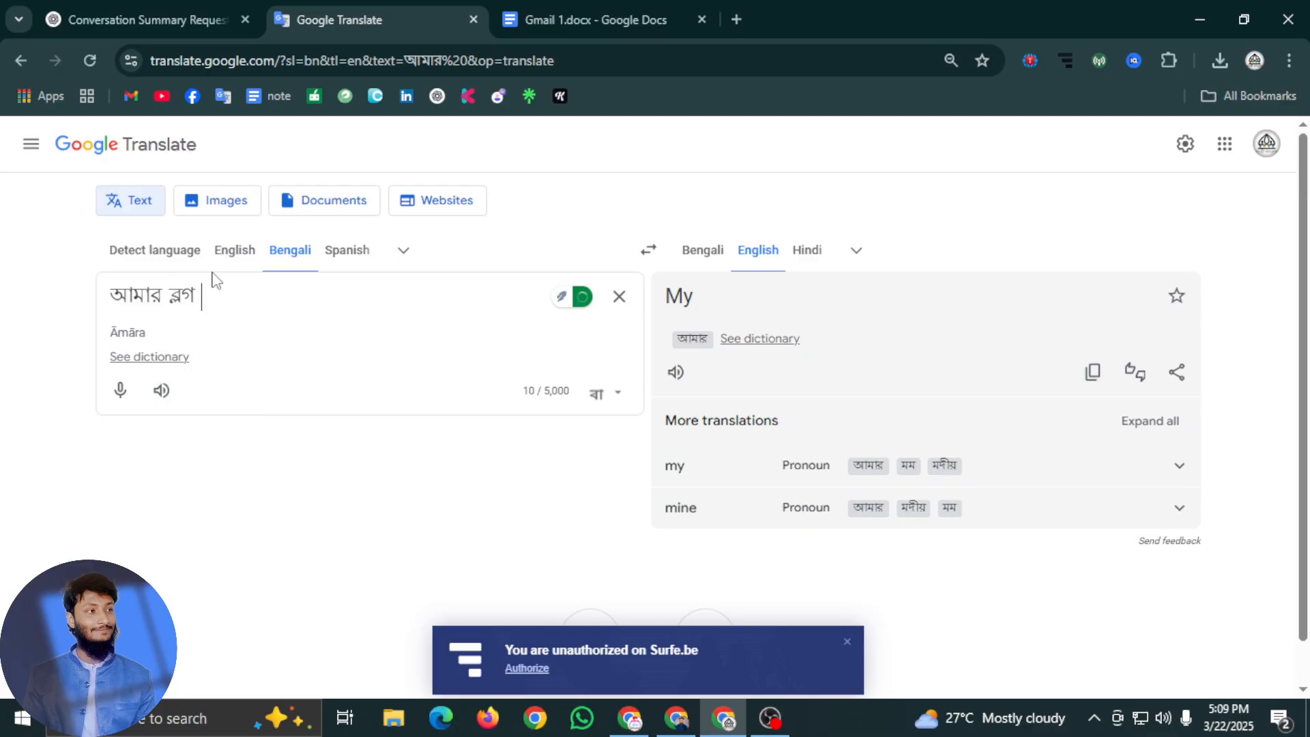
text(ejer )
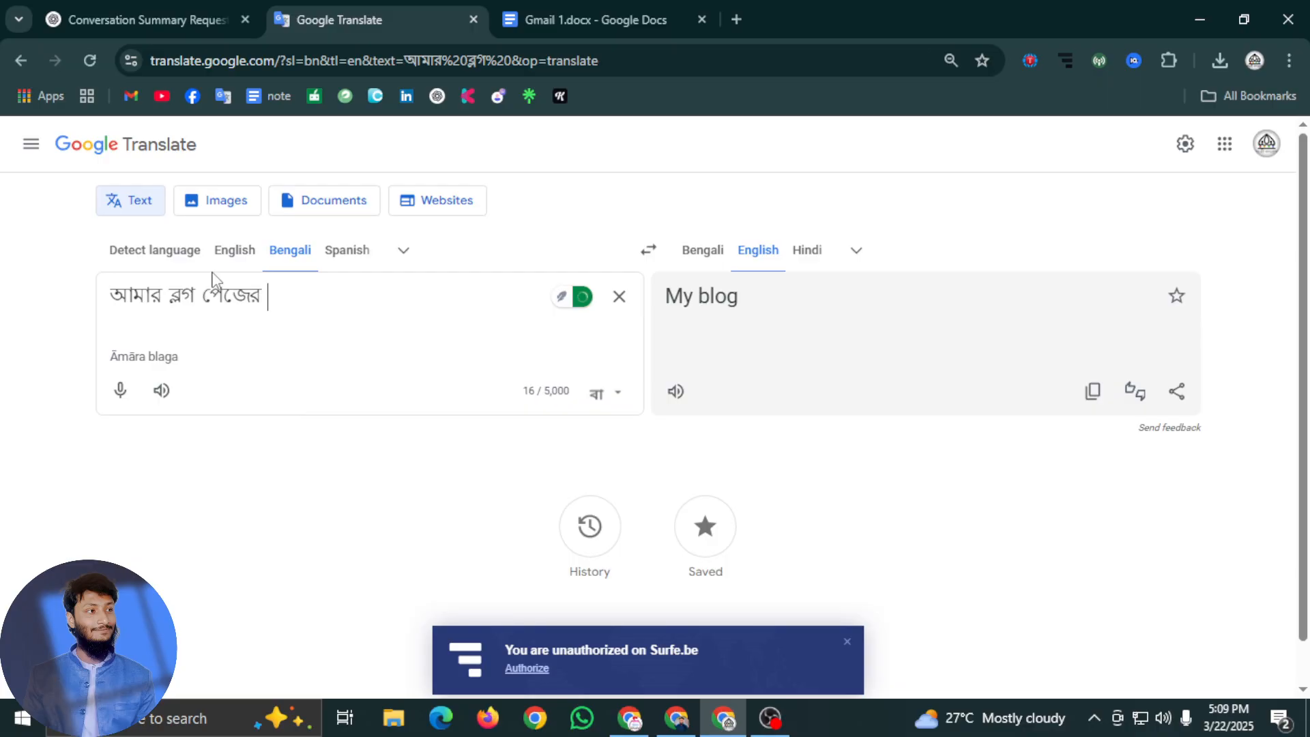
text(jonn)
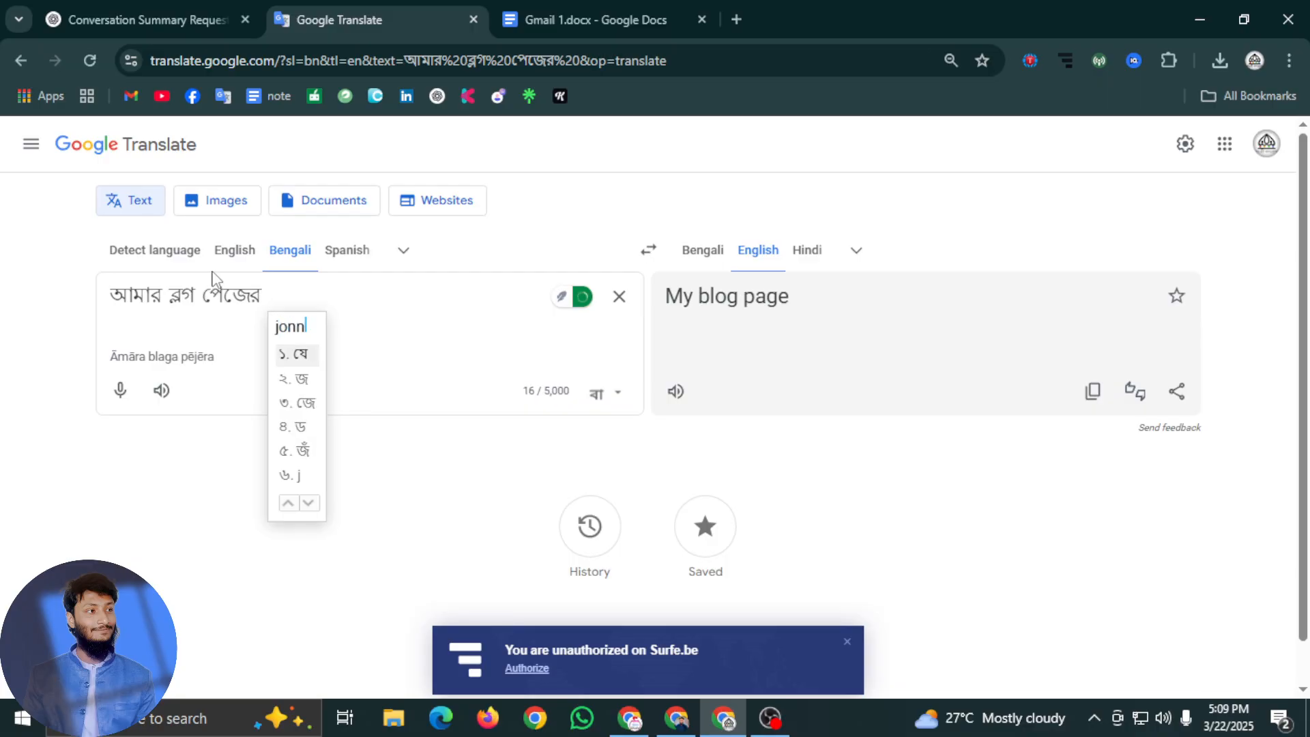
text(o ekta )
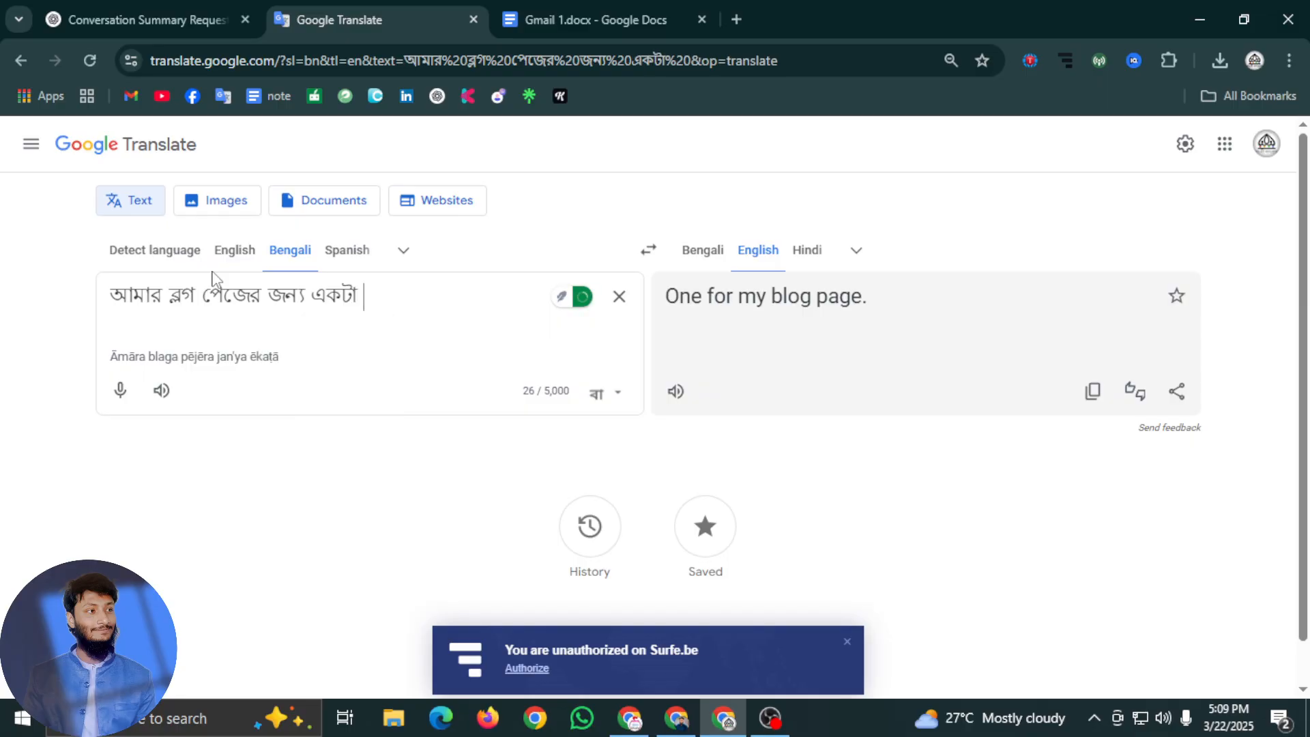
text(artikal)
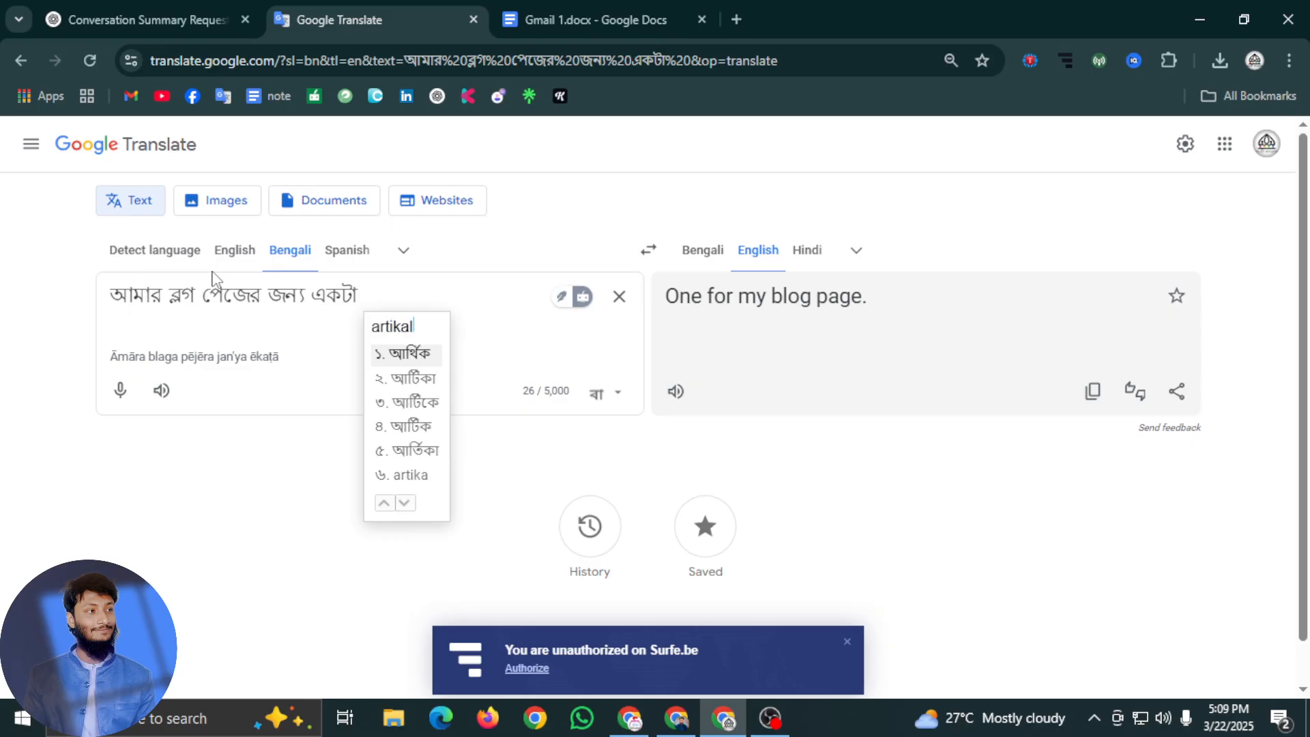
text( likhe)
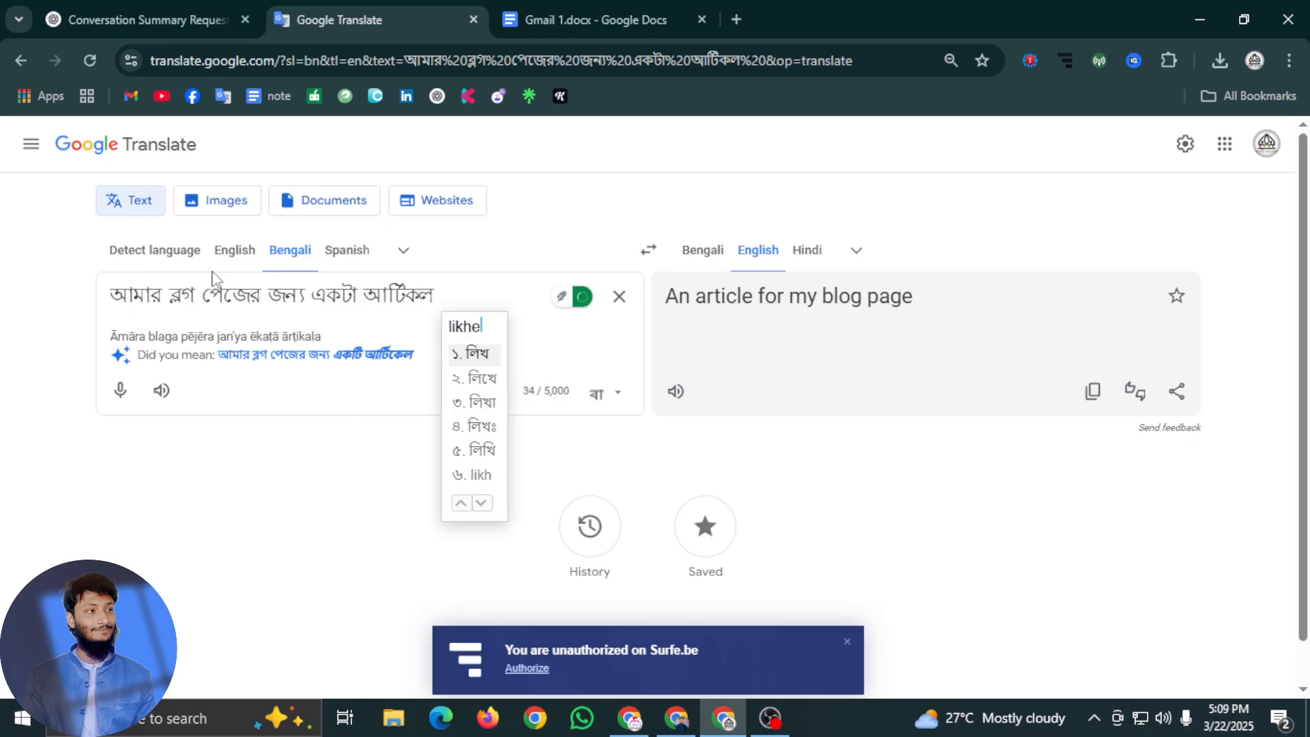
text( din)
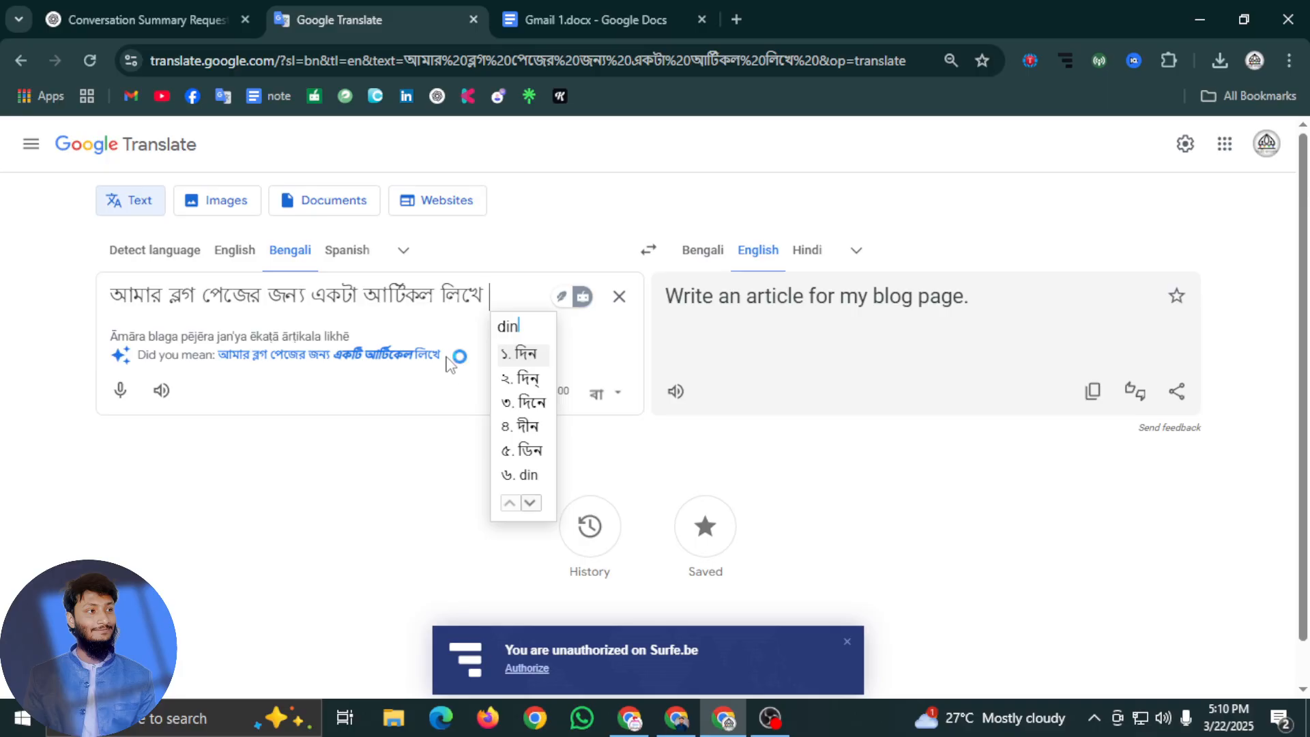
key(space)
Copy the Bengali article request from Google Translate and send it in the ChatGPT conversation
drag(526, 295, 96, 284)
key(ctrl+c)
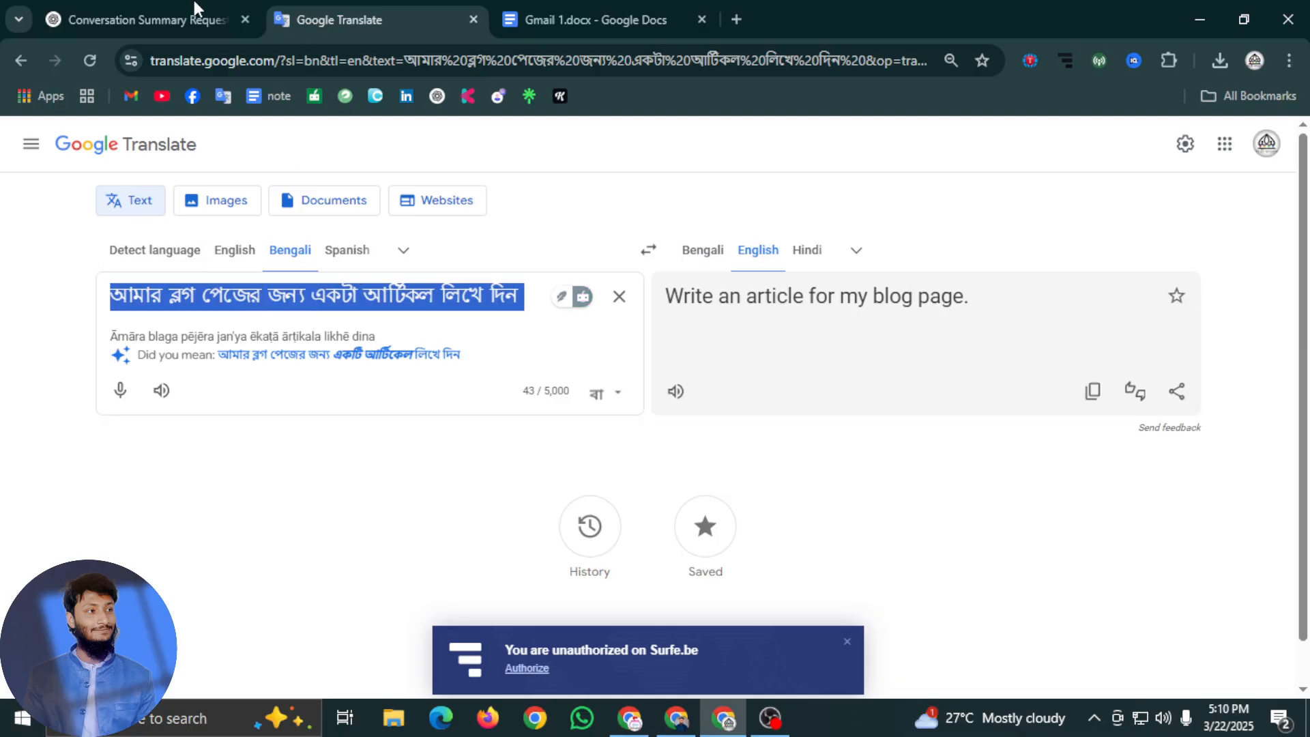
click(207, 8)
click(597, 587)
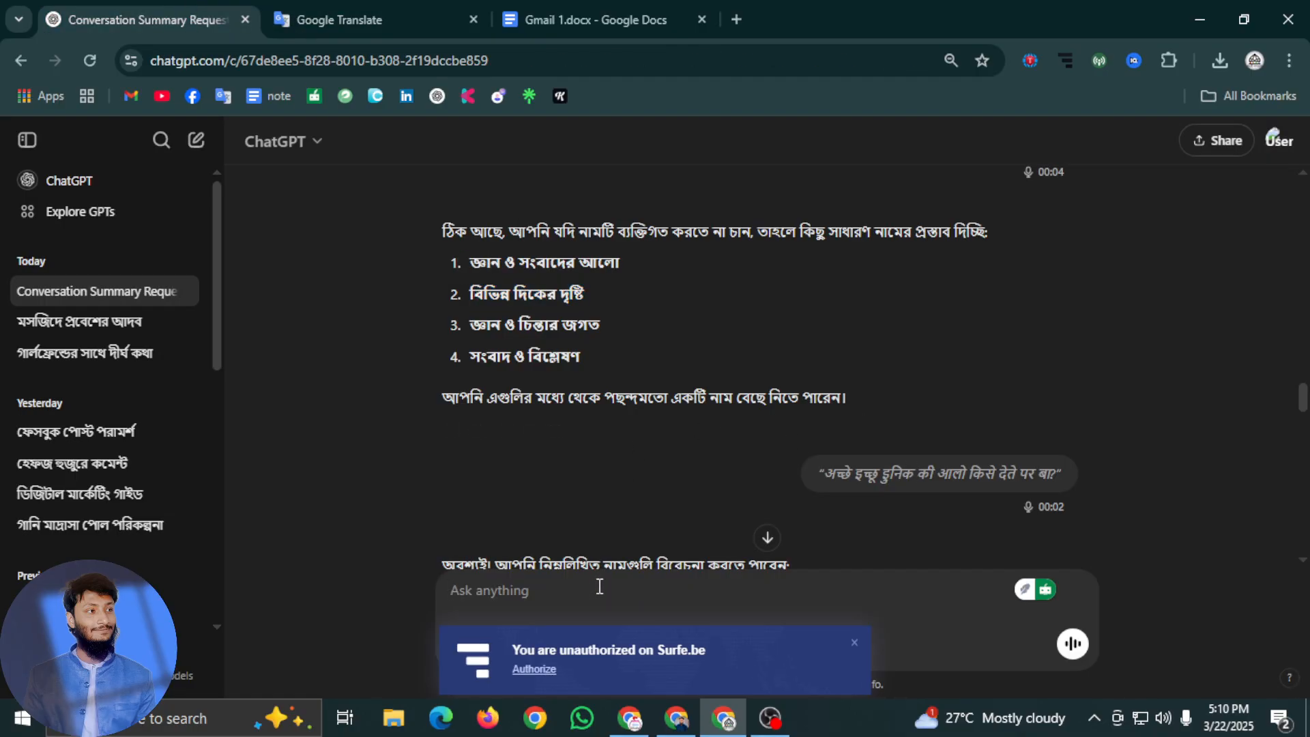
key(ctrl+v)
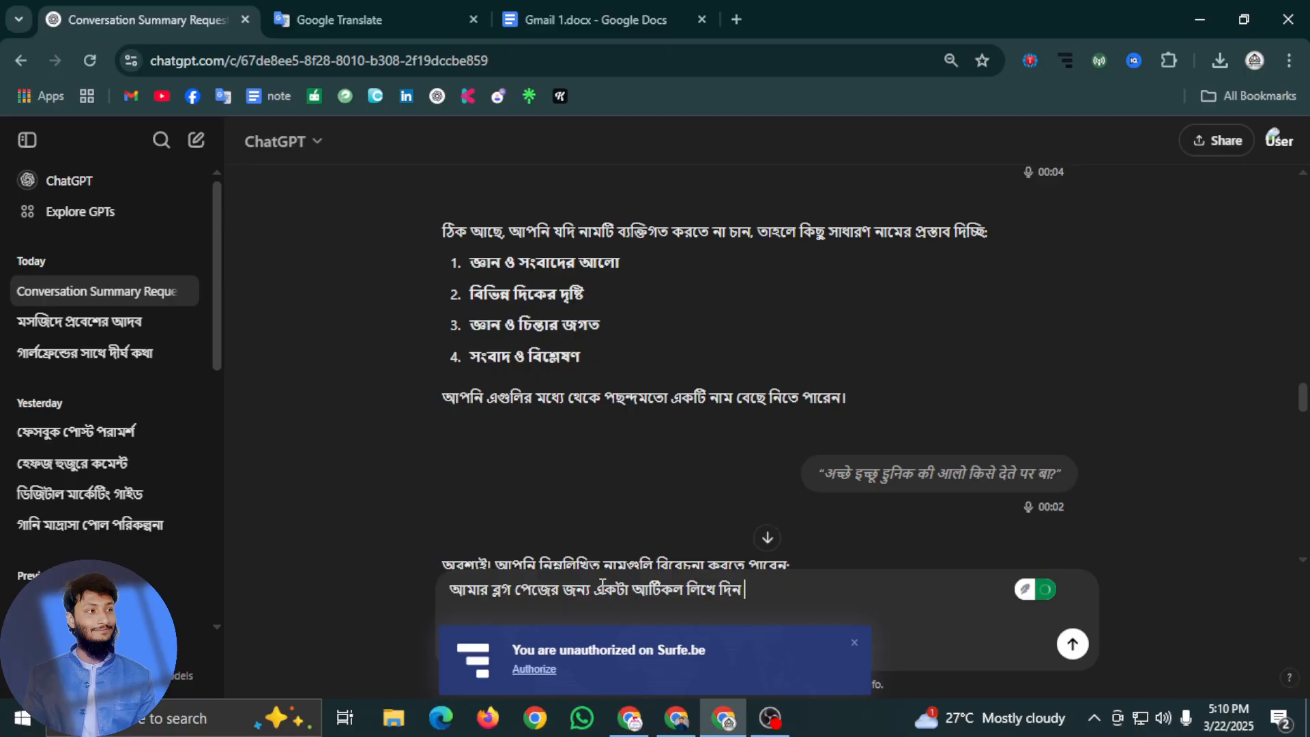
click(1075, 650)
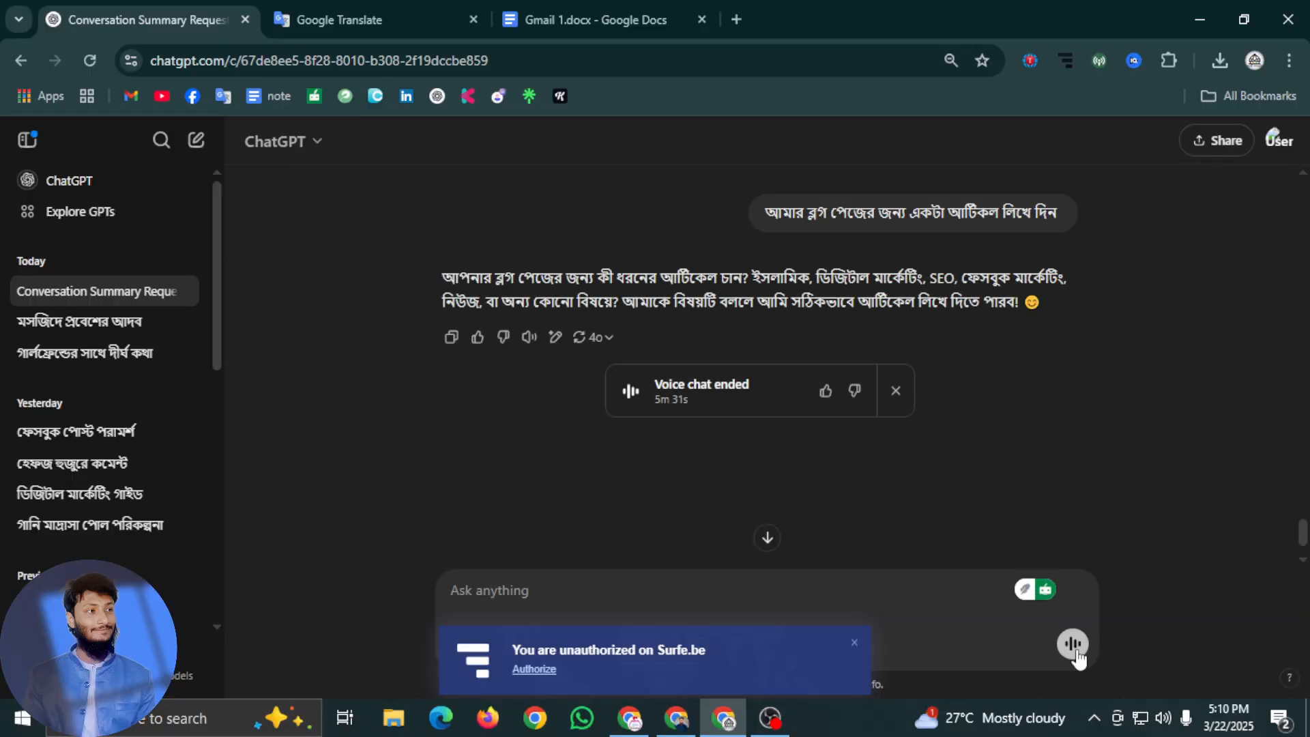
Copy the topic "ইসলামিক" from ChatGPT's reply and send it as the article's subject
drag(810, 277, 785, 273)
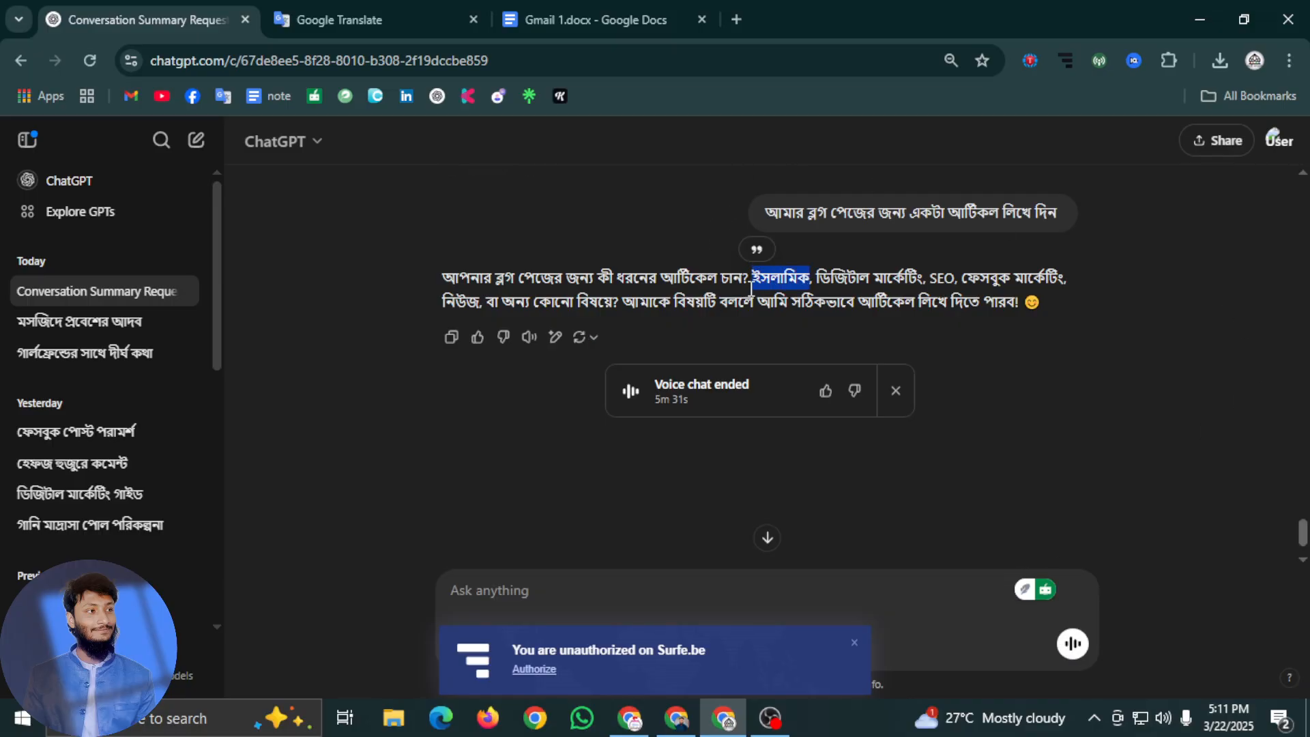
click(538, 608)
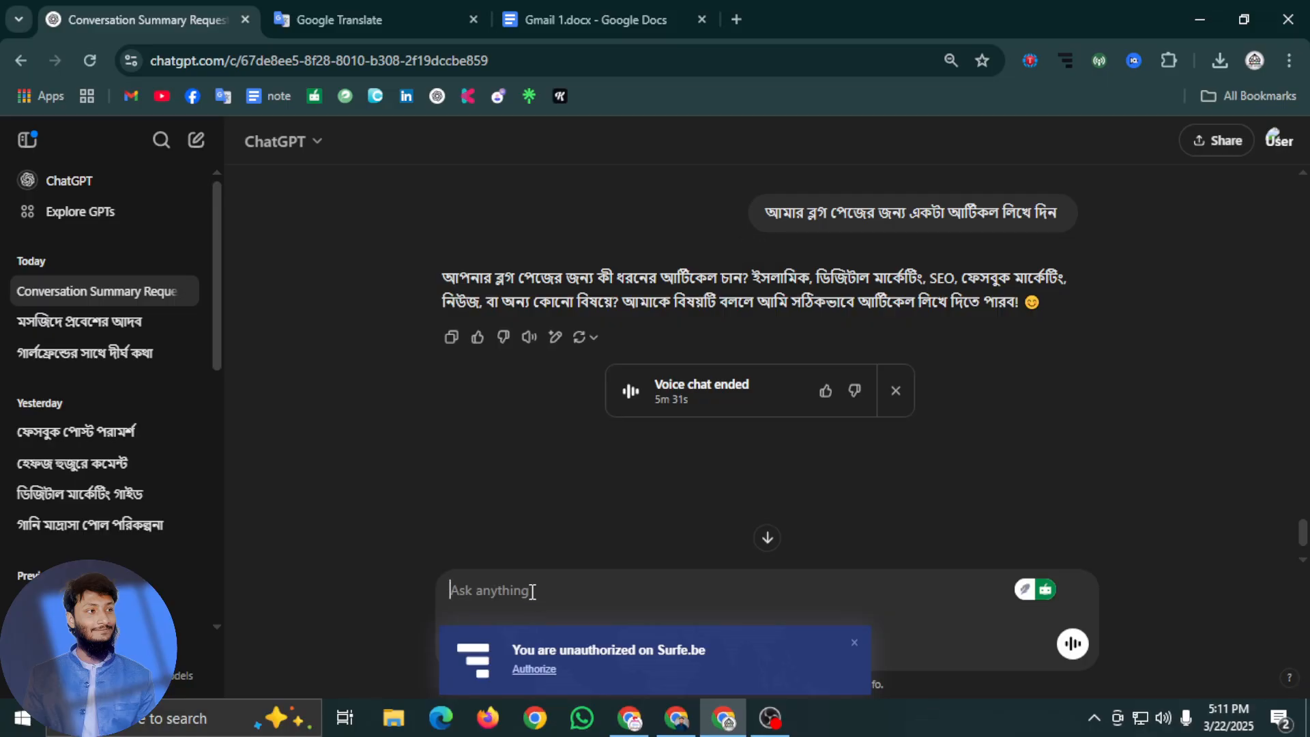
text(ইসলামিক)
key(Return)
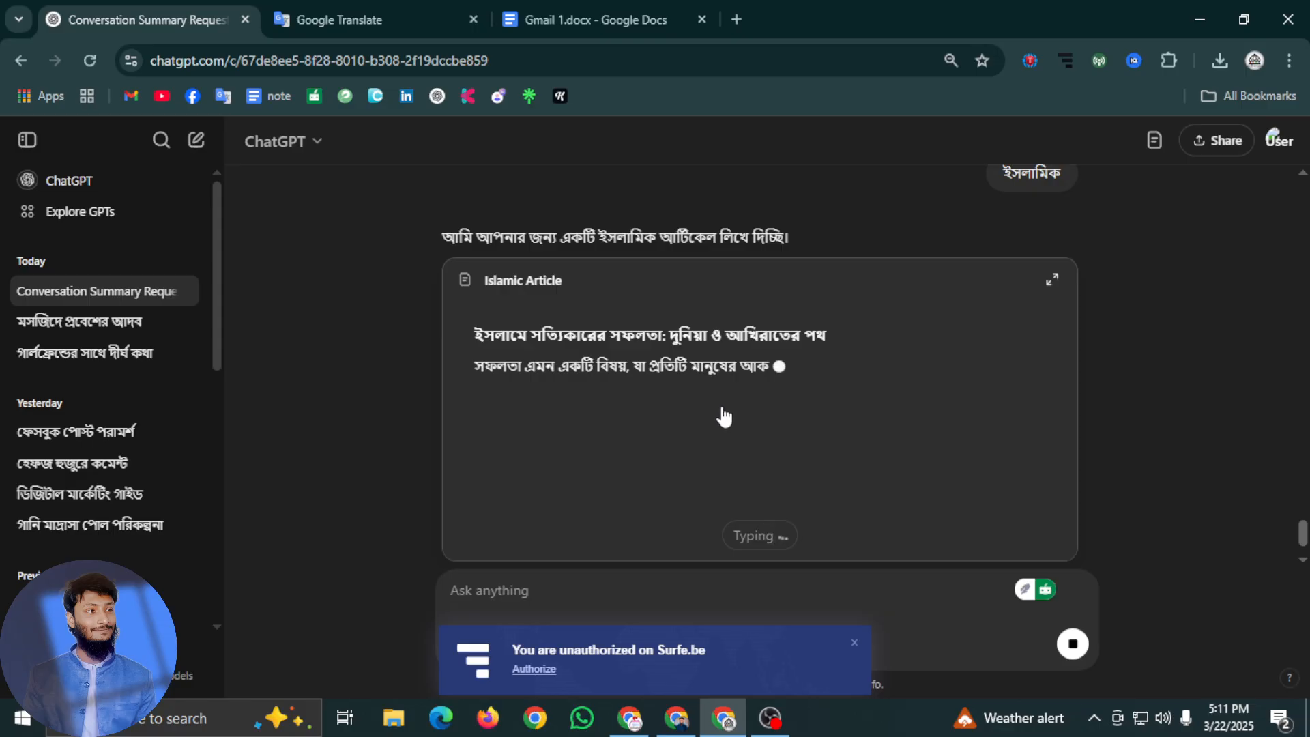
Open the generated Islamic article and copy its heading "ইসলামে সত্যিকারের সফলতা: দুনিয়া ও আখিরাতের পথ" into the Blogger post's title
click(723, 413)
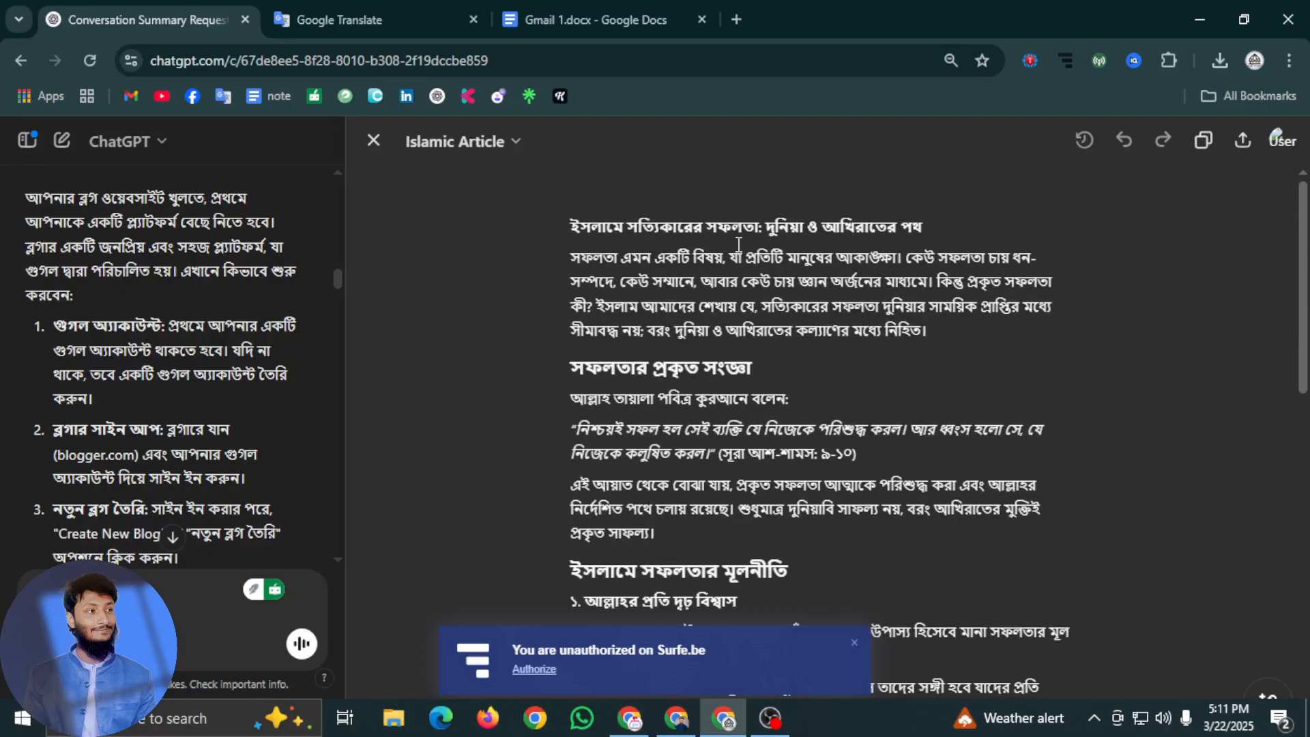
drag(934, 222, 587, 239)
key(ctrl+c)
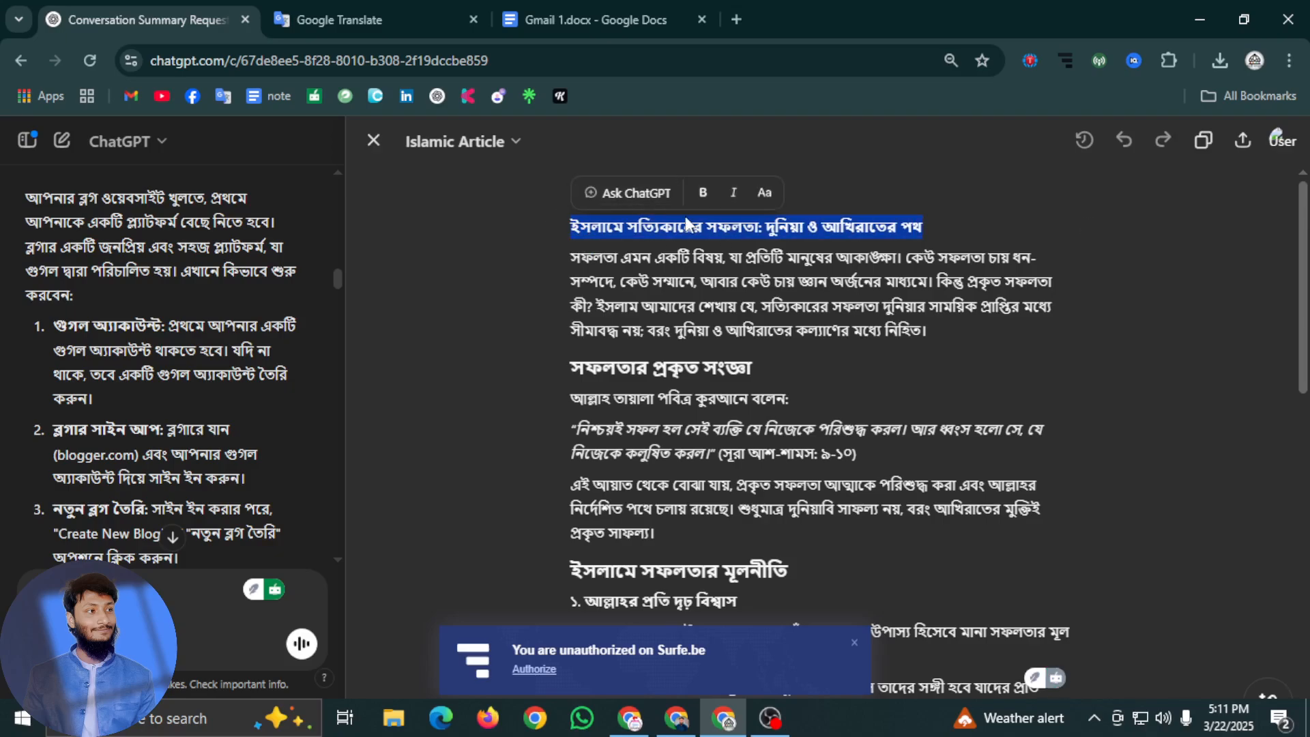
click(770, 718)
click(723, 724)
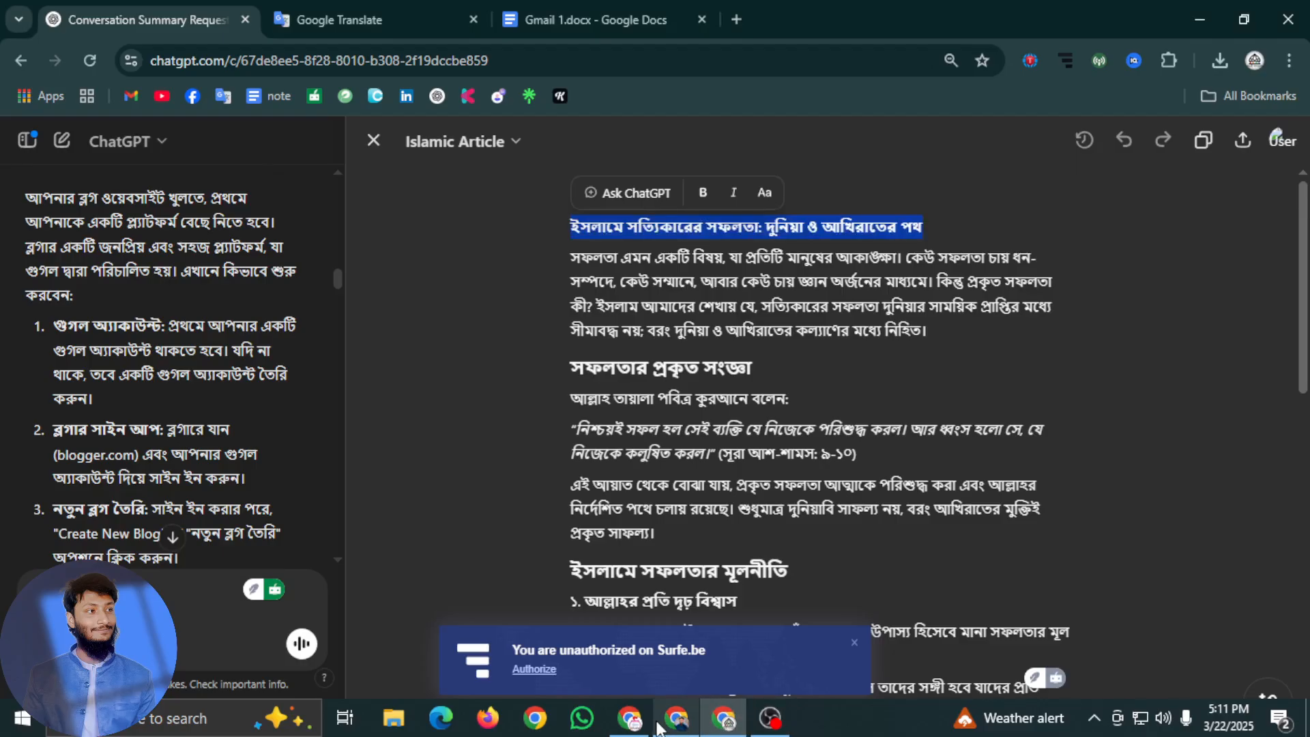
click(629, 718)
click(103, 190)
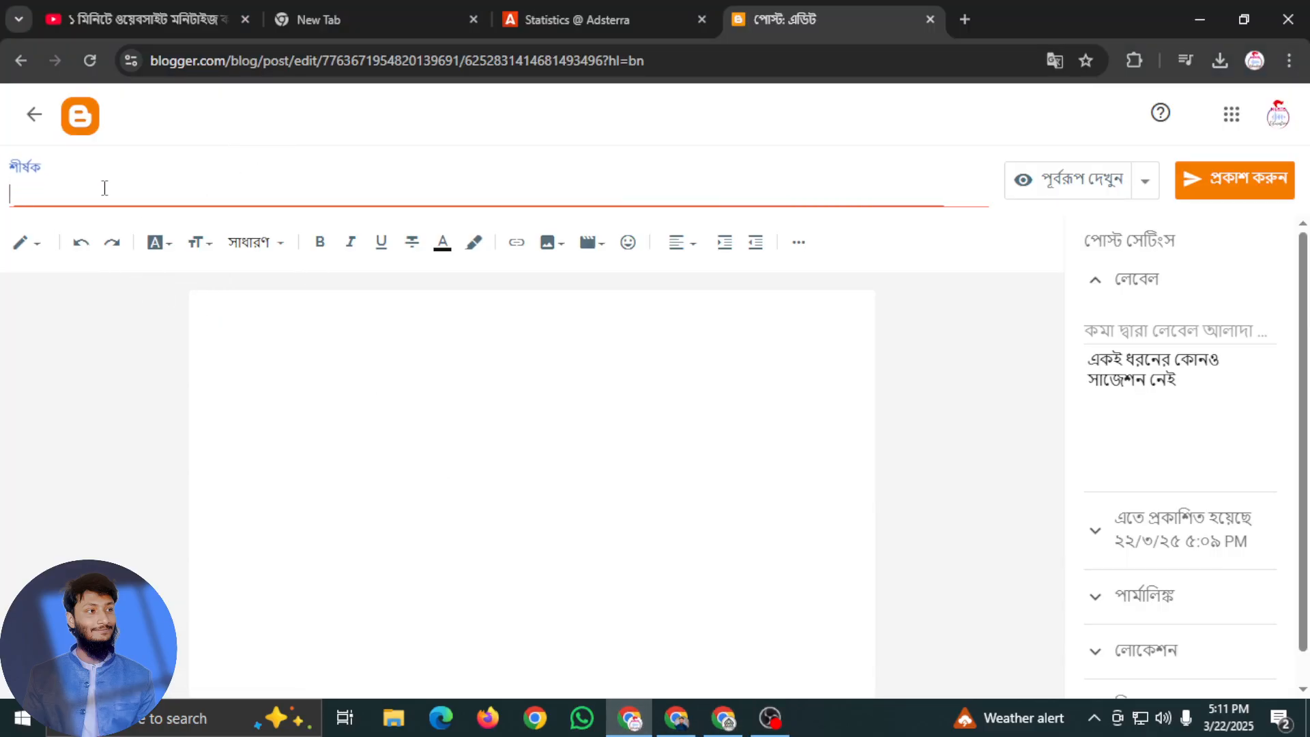
key(ctrl+v)
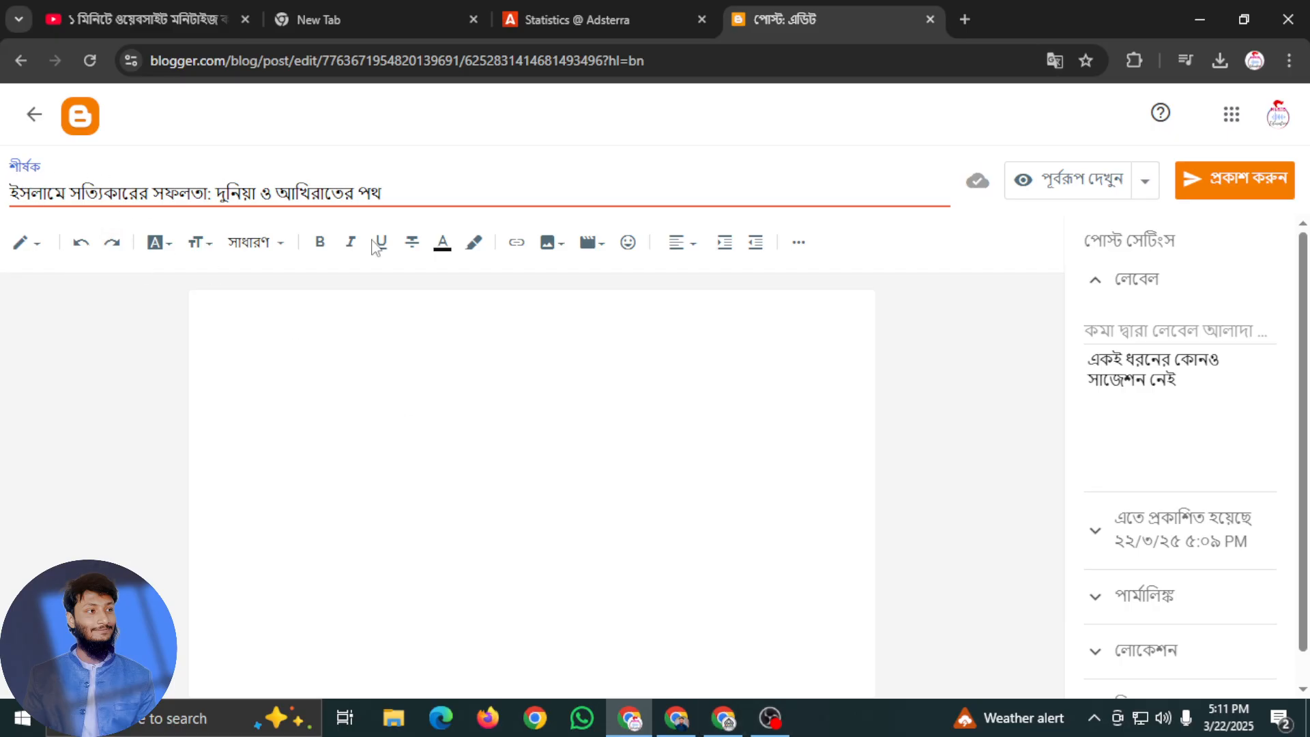
Add "ইসলামে সত্যিকারের সফলতা: দুনিয়া ও আখিরাতের পথ" as the post's label
click(1138, 334)
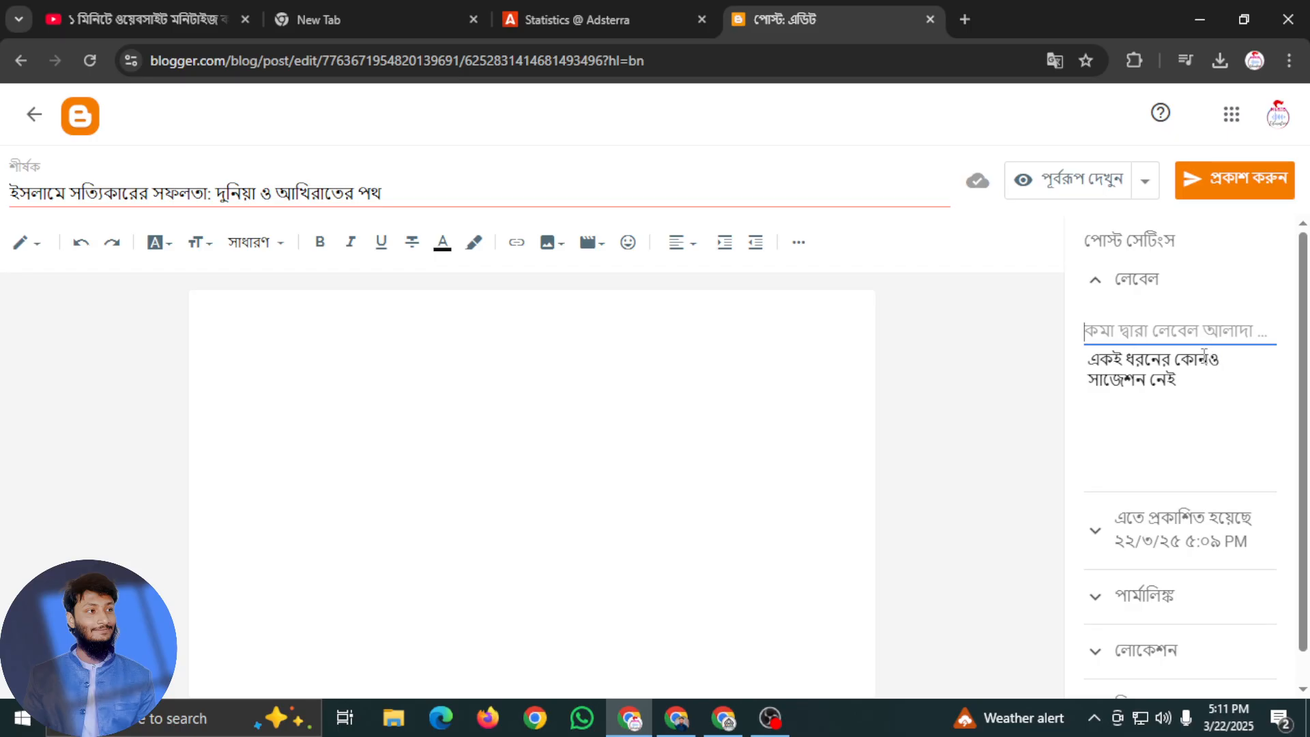
key(ctrl+v)
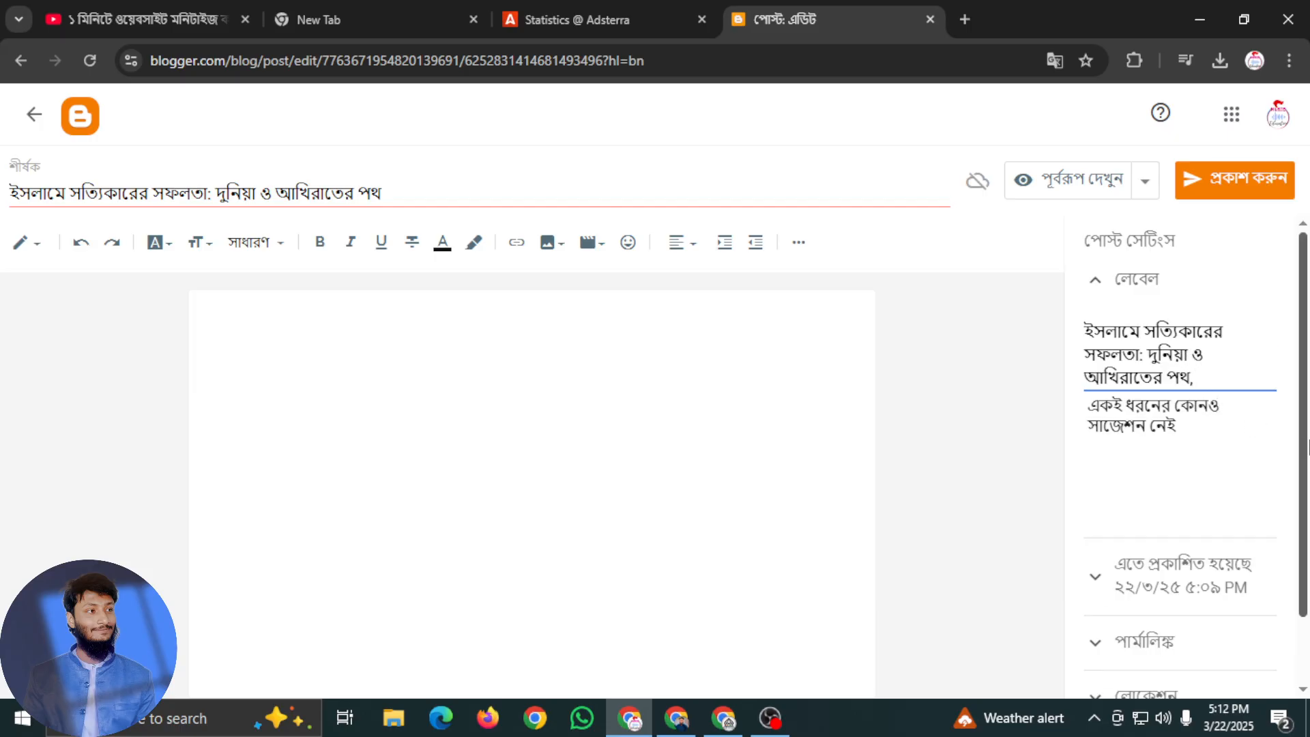
scroll(1191, 583, down, 2)
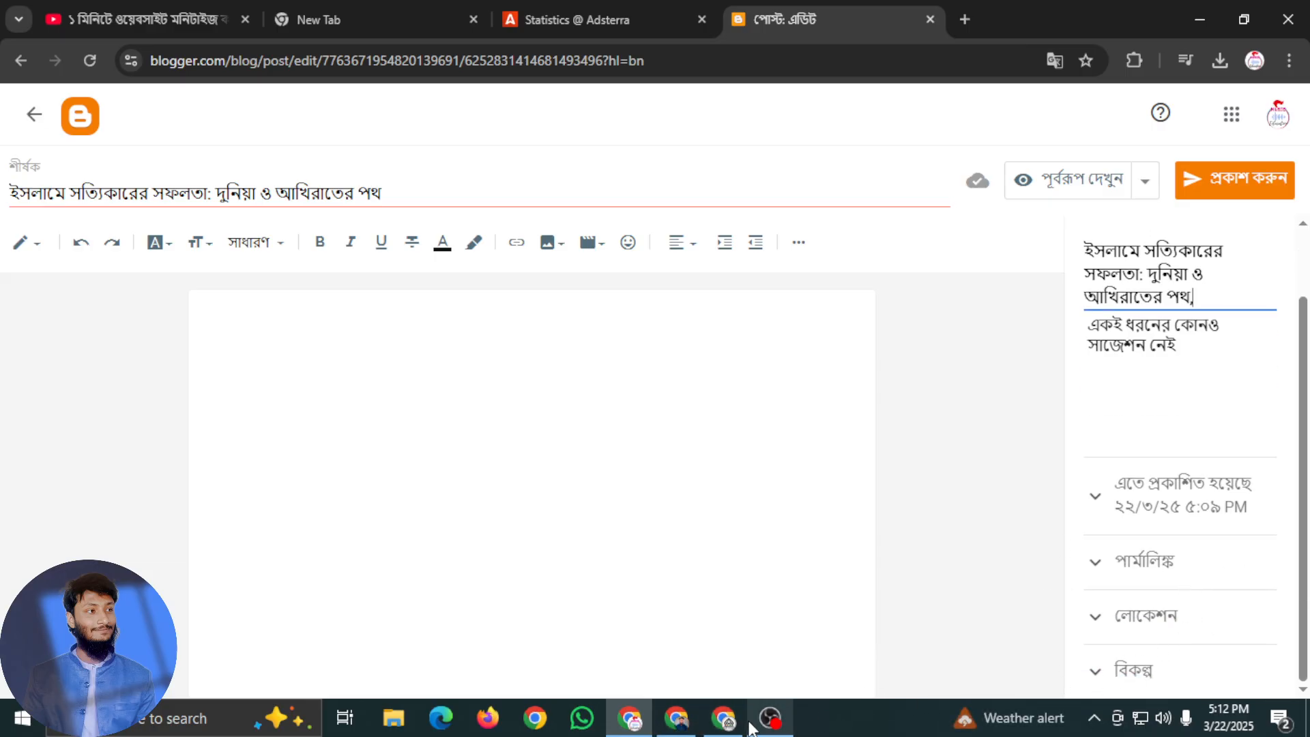
Copy the whole generated article from the ChatGPT canvas and paste it into the Blogger post's body
click(722, 725)
scroll(766, 546, down, 10)
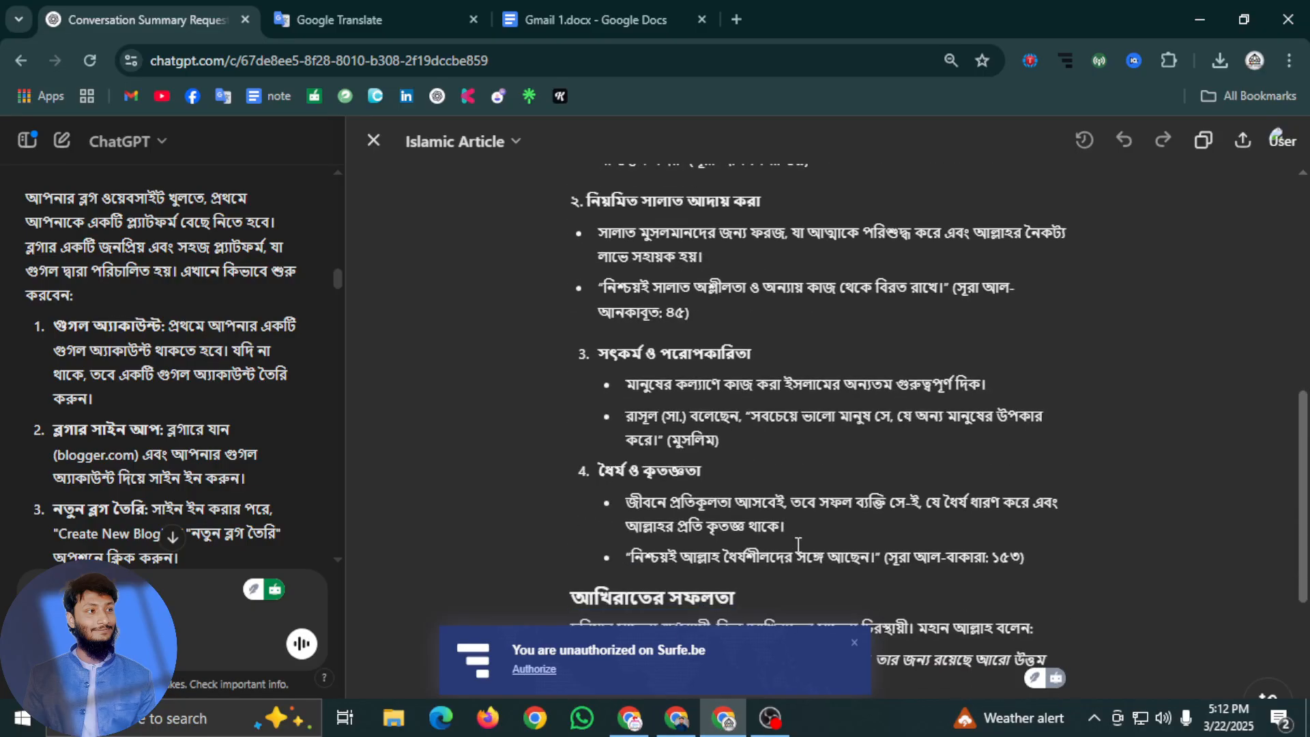
scroll(768, 549, down, 3)
drag(1041, 492, 558, 226)
key(ctrl+c)
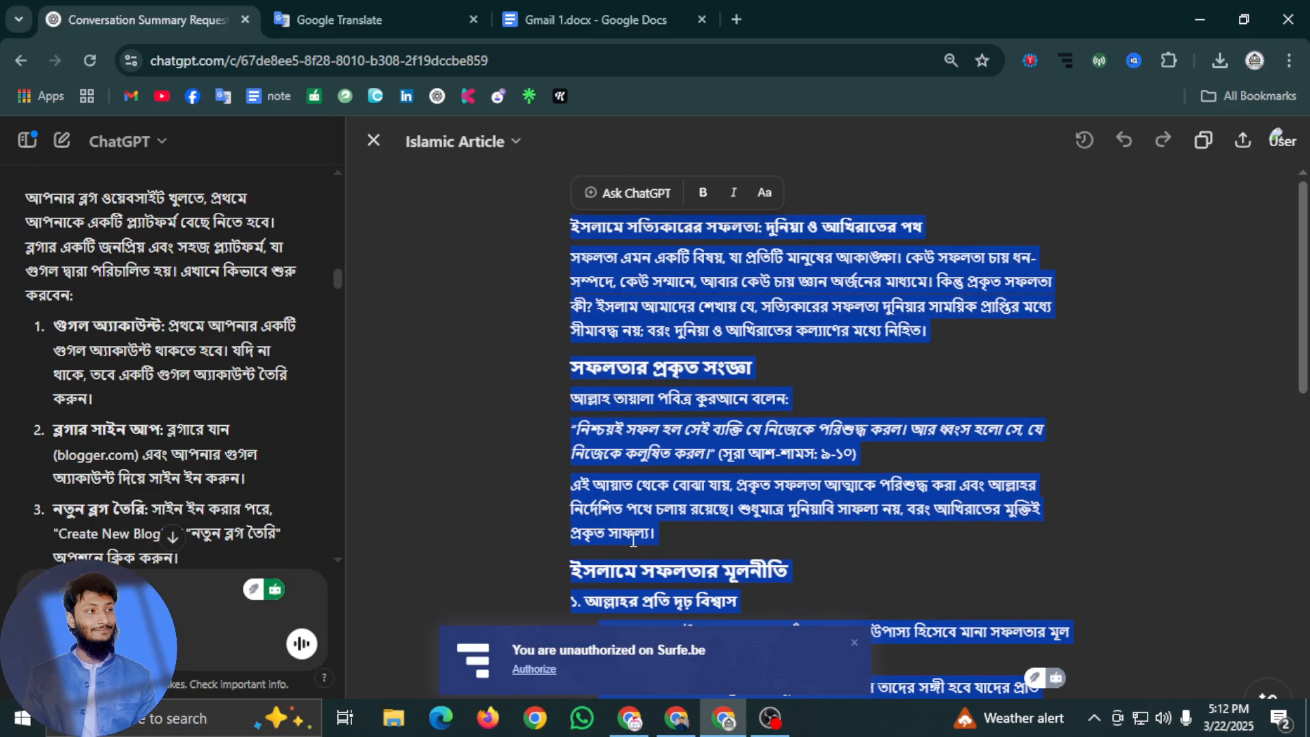
click(645, 727)
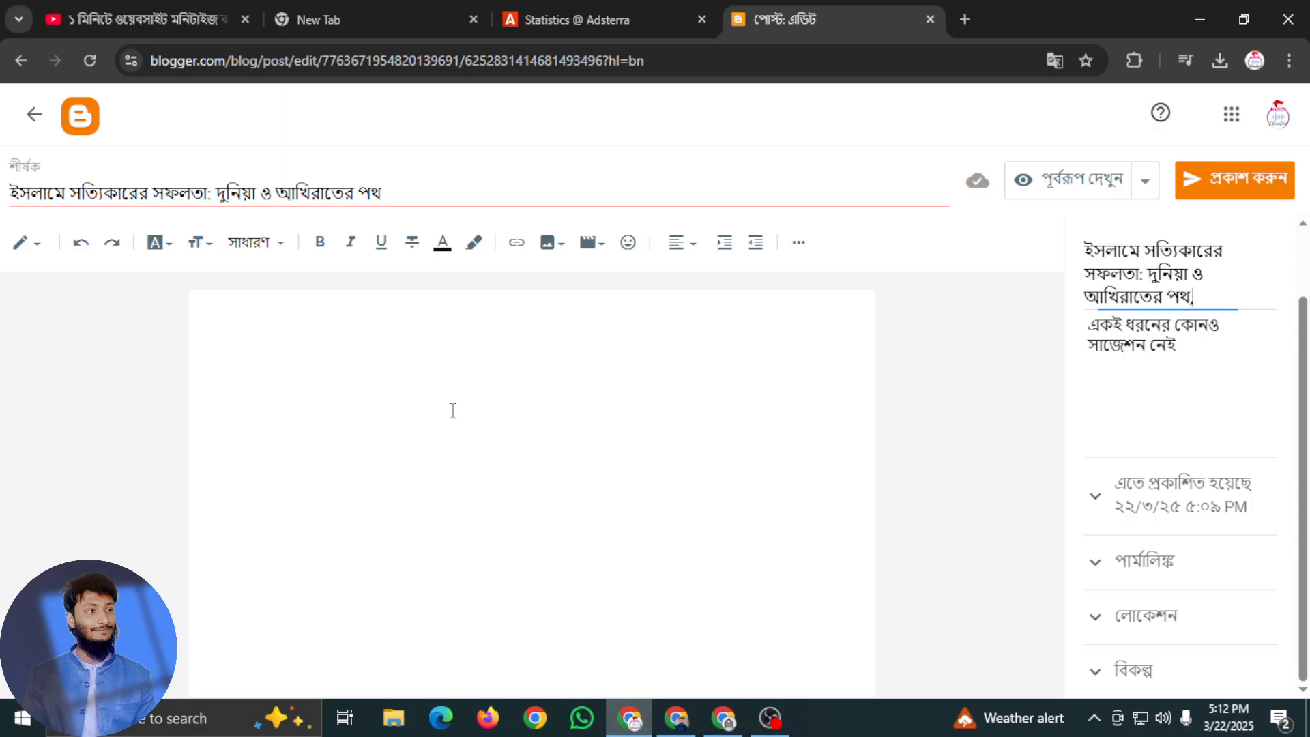
click(227, 325)
key(ctrl+v)
scroll(232, 335, up, 15)
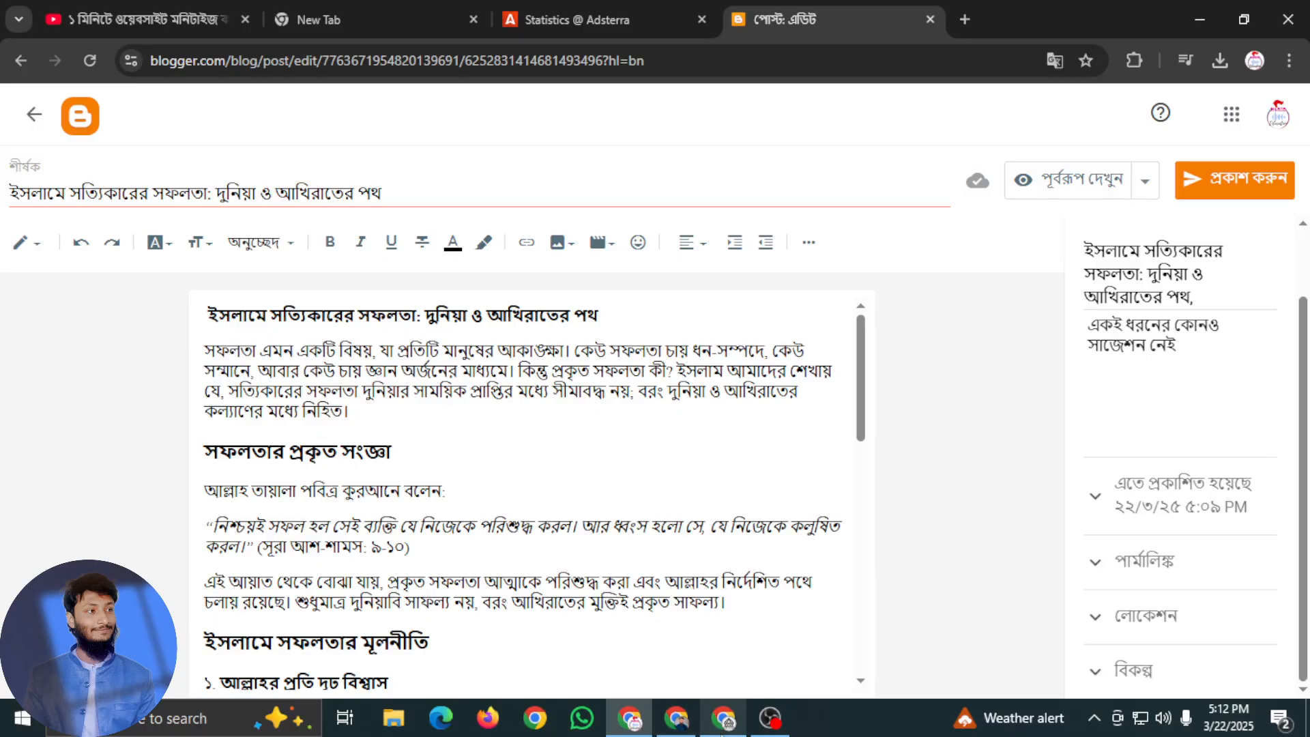
Search Google for "islamic picture" in a new tab of the ChatGPT browser window
click(724, 718)
key(ctrl+t)
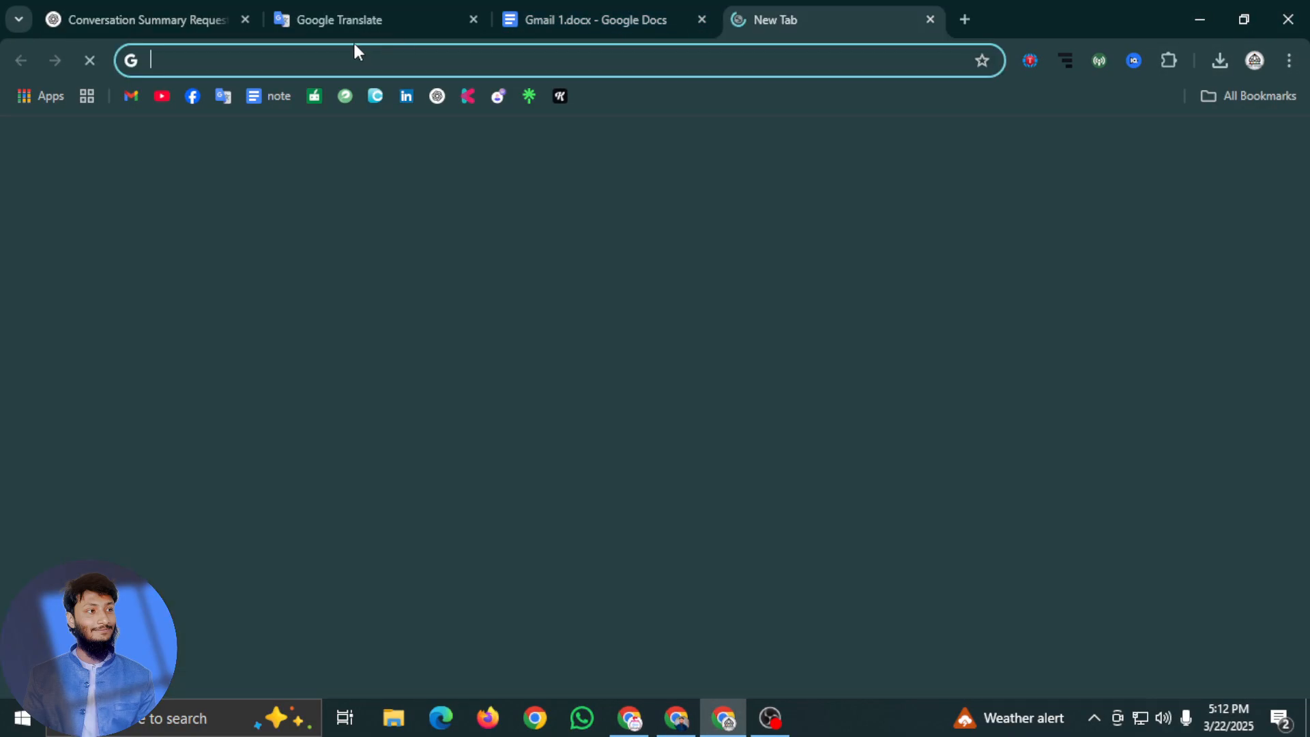
text(i)
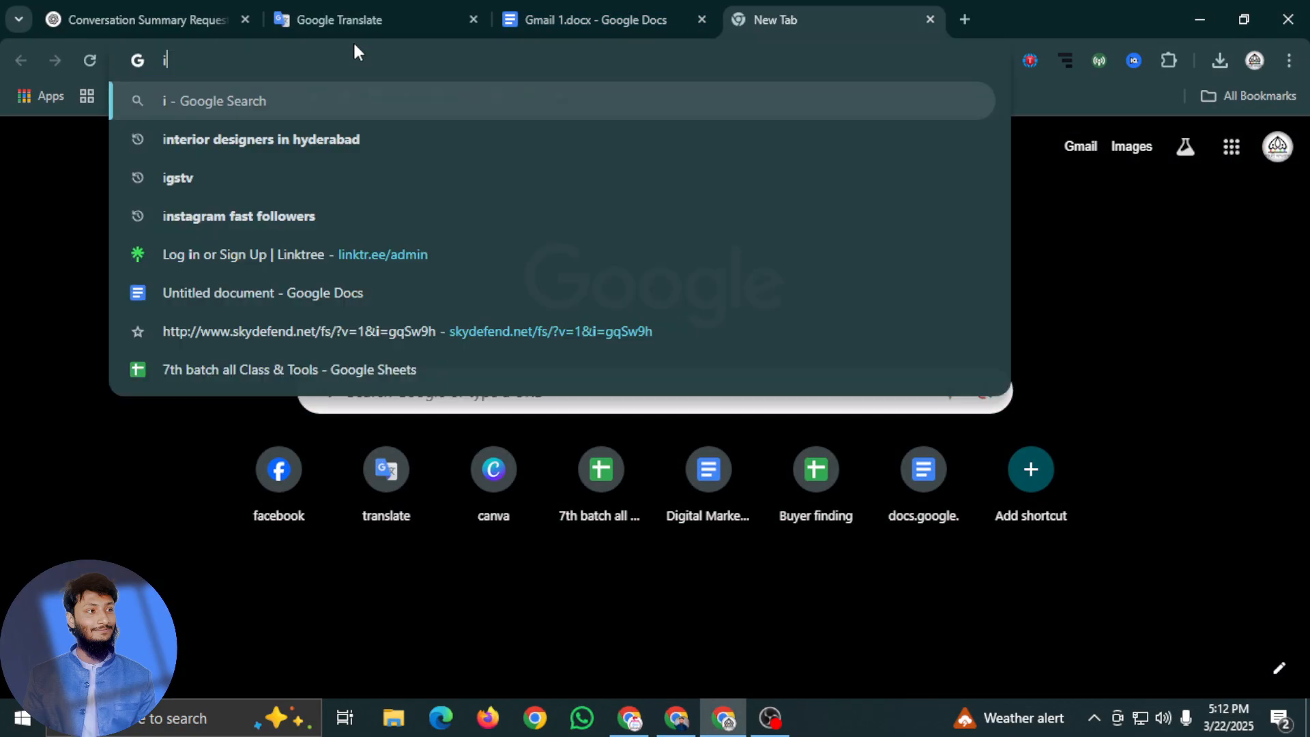
text(slamic )
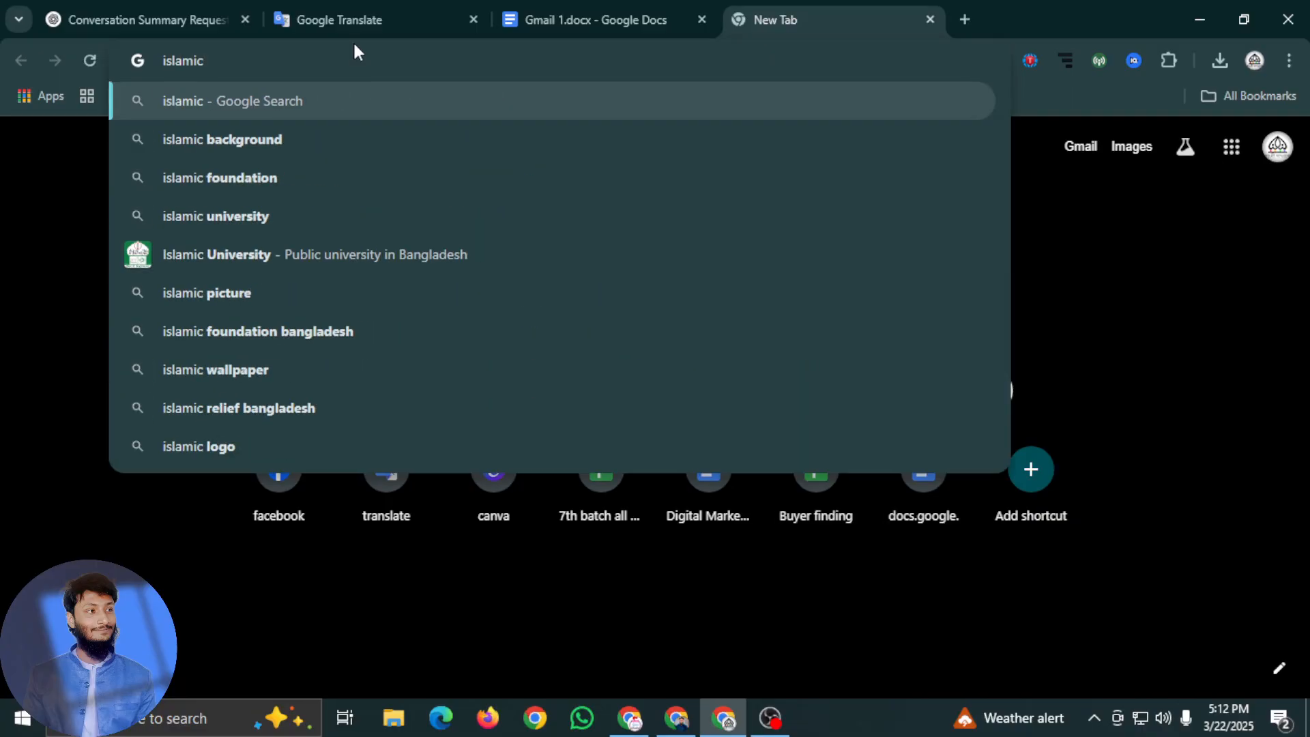
text(pi)
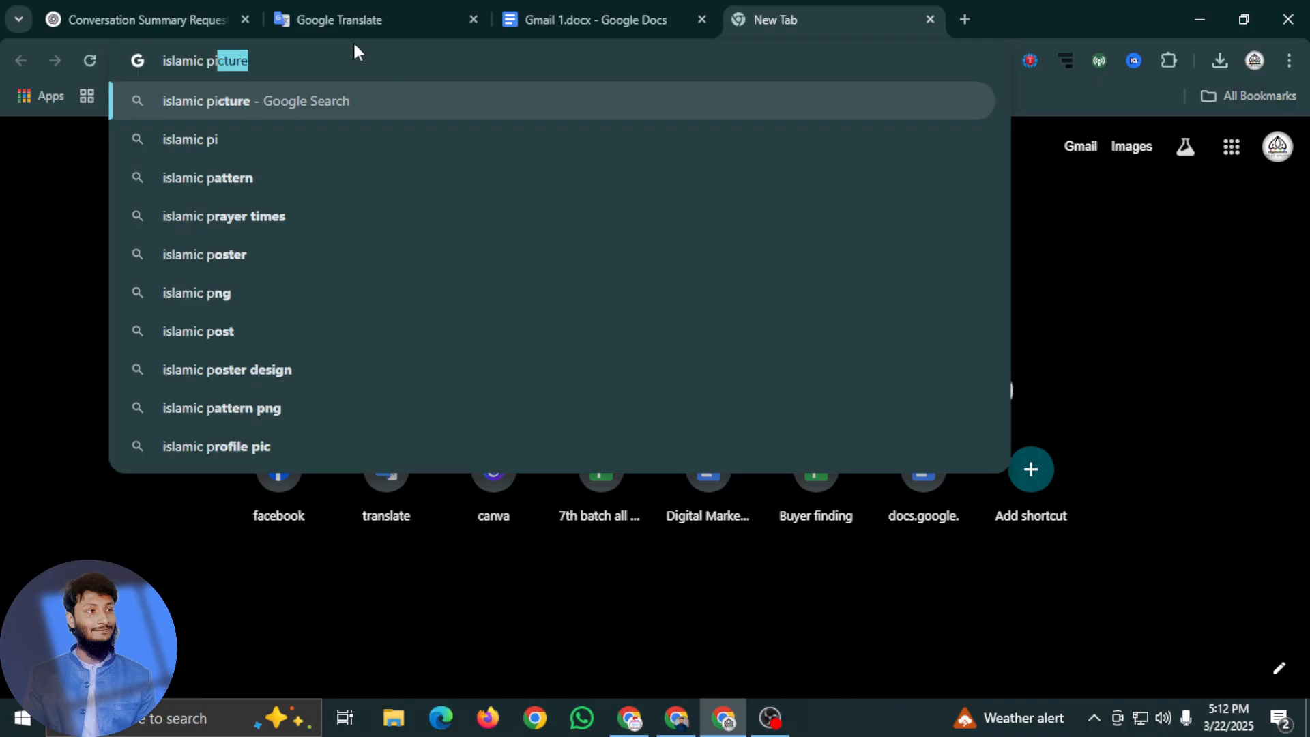
text(cture)
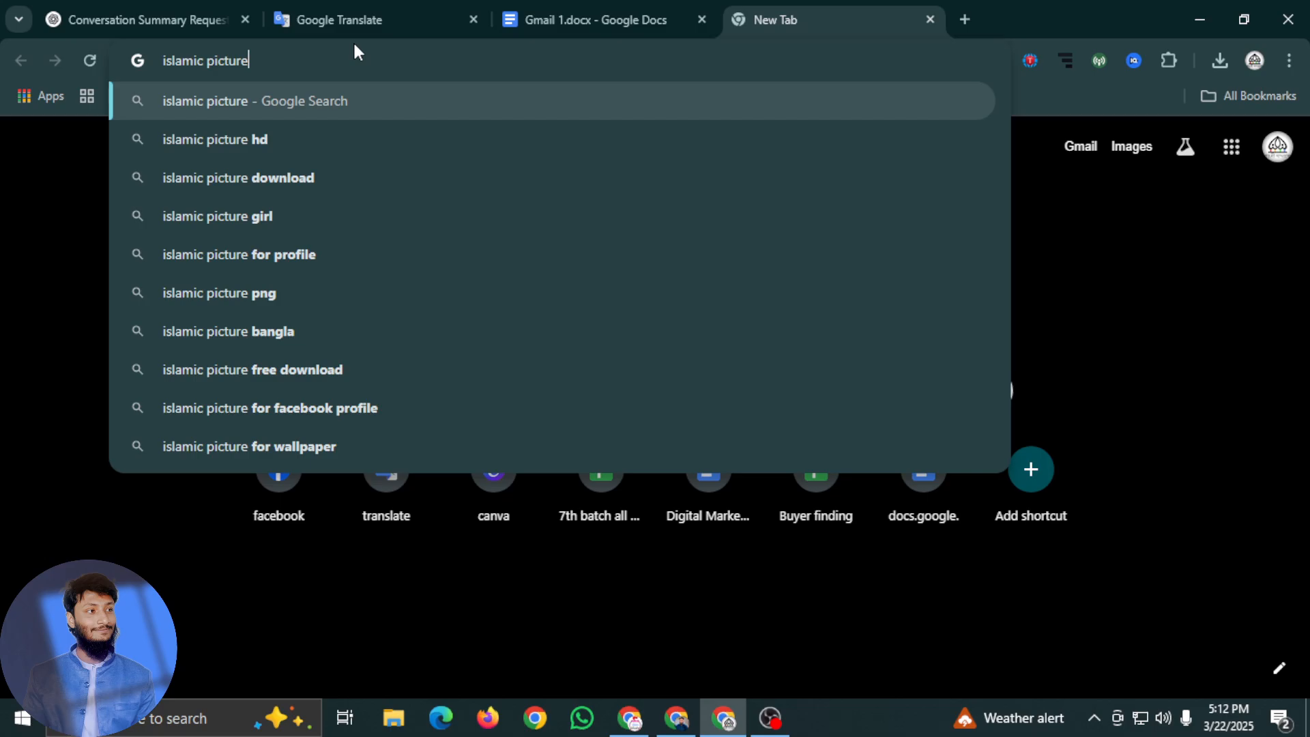
key(Return)
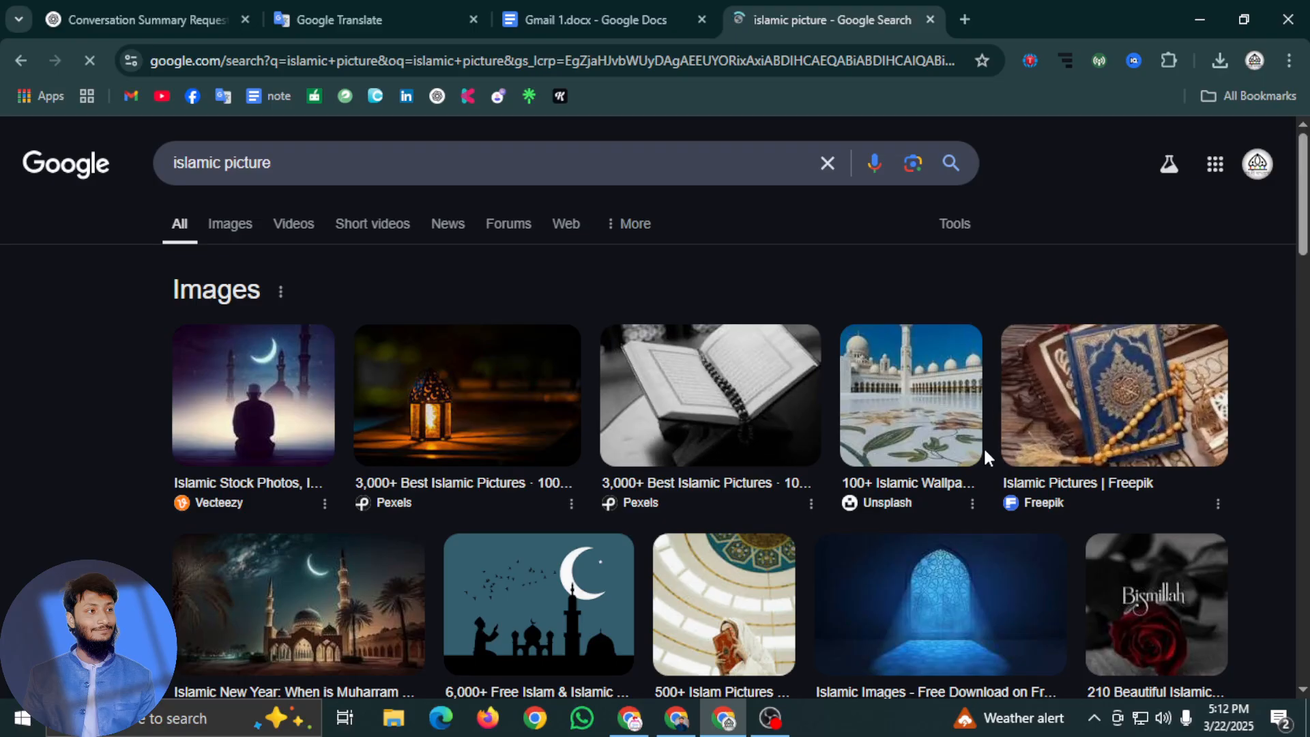
Open the Hindustan Times night mosque, Pexels lantern and Freepik blue arch image results in separate background tabs
scroll(354, 520, down, 1)
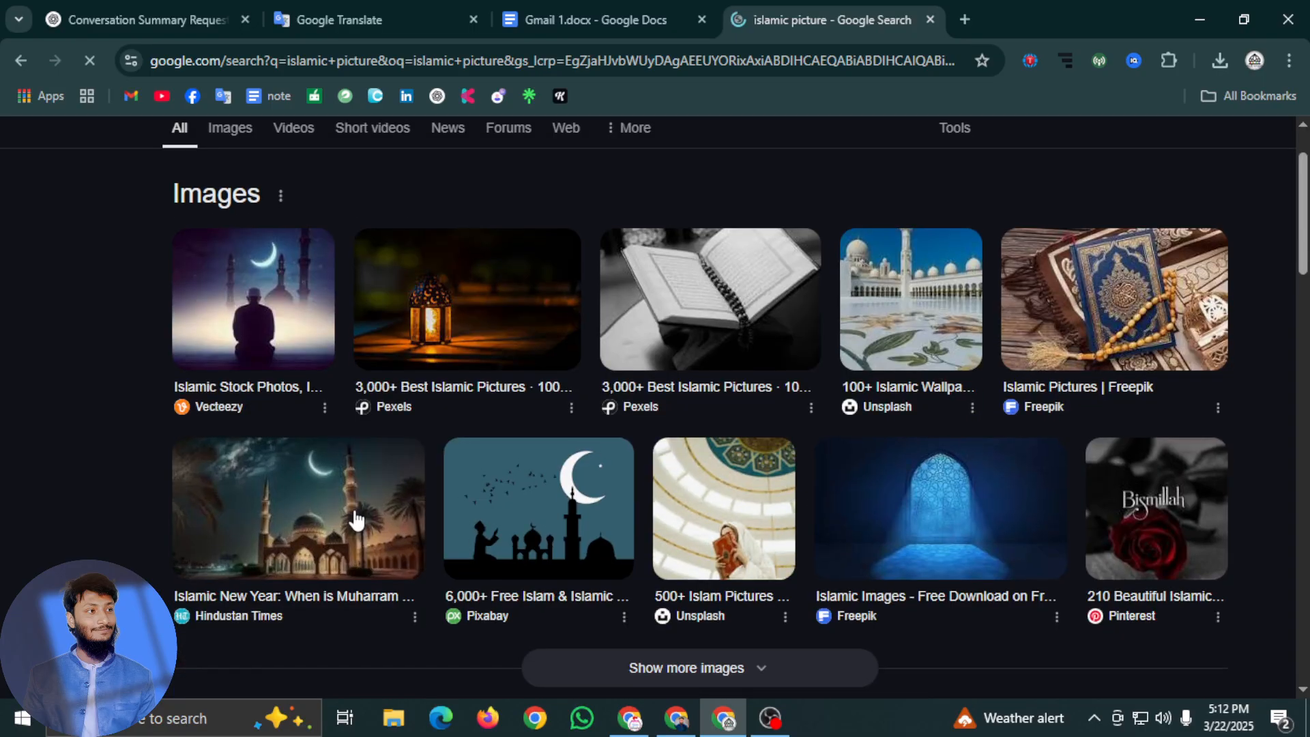
scroll(425, 394, up, 1)
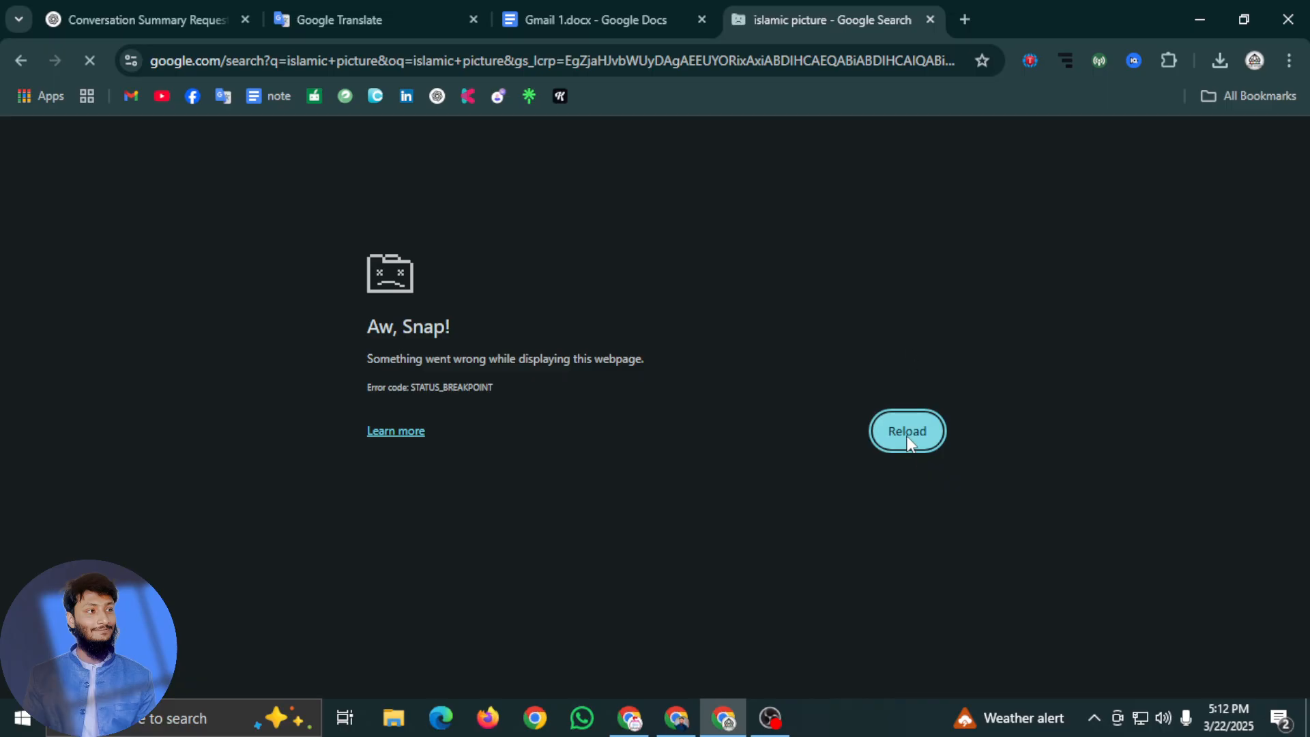
click(908, 431)
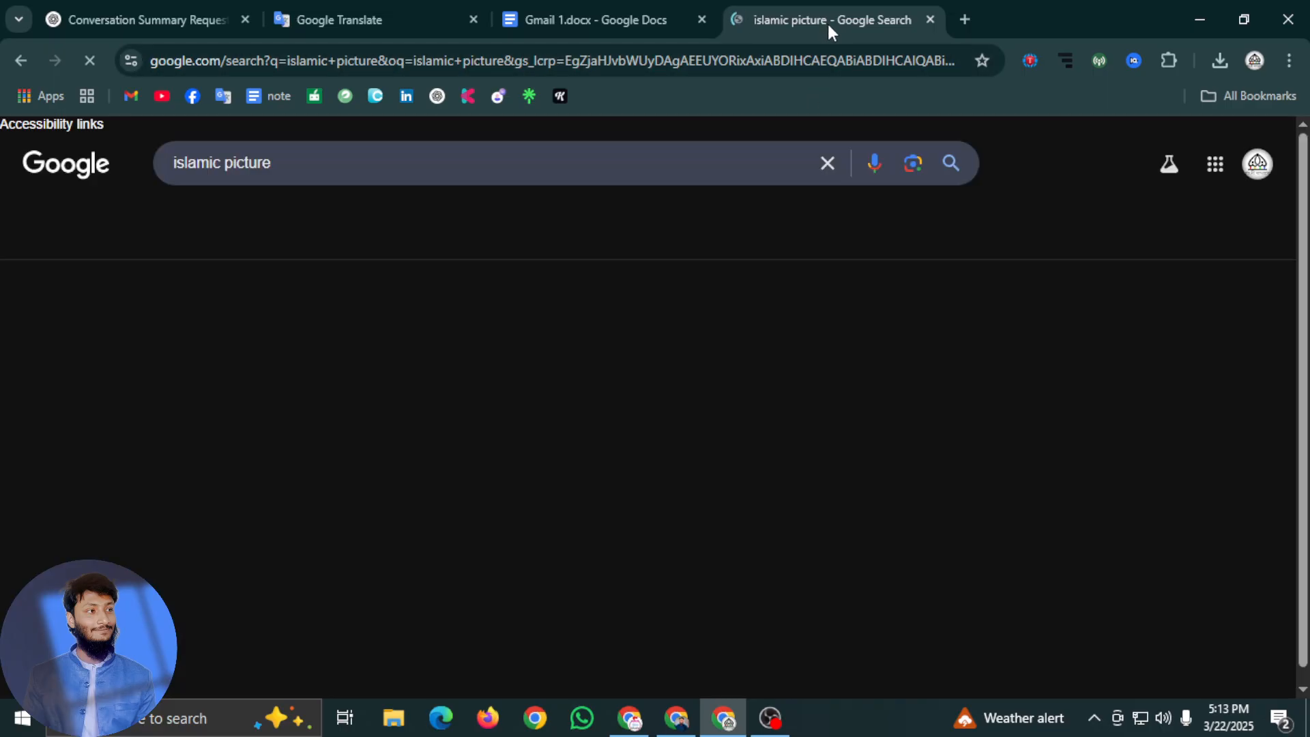
scroll(294, 650, down, 1)
scroll(294, 649, down, 2)
scroll(260, 559, up, 1)
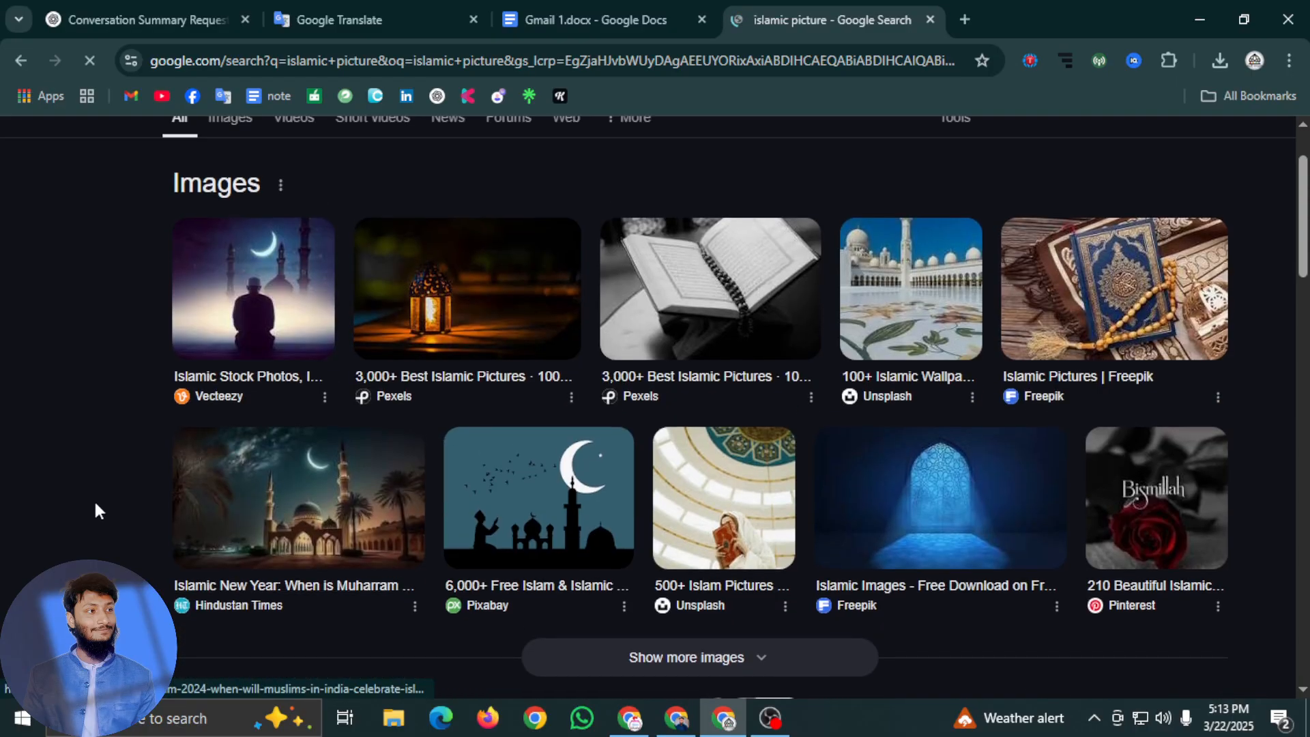
scroll(274, 598, up, 2)
middle_click(276, 598)
middle_click(275, 598)
middle_click(247, 691)
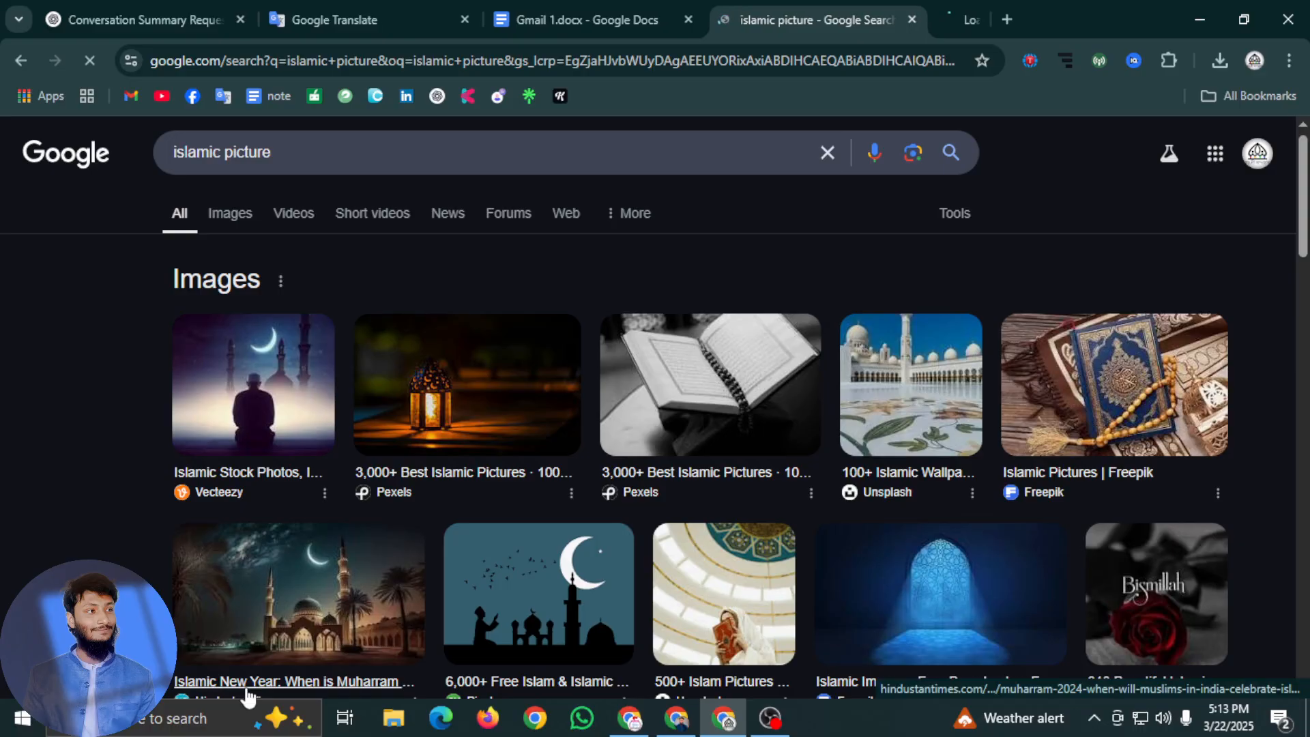
middle_click(403, 488)
scroll(526, 514, down, 4)
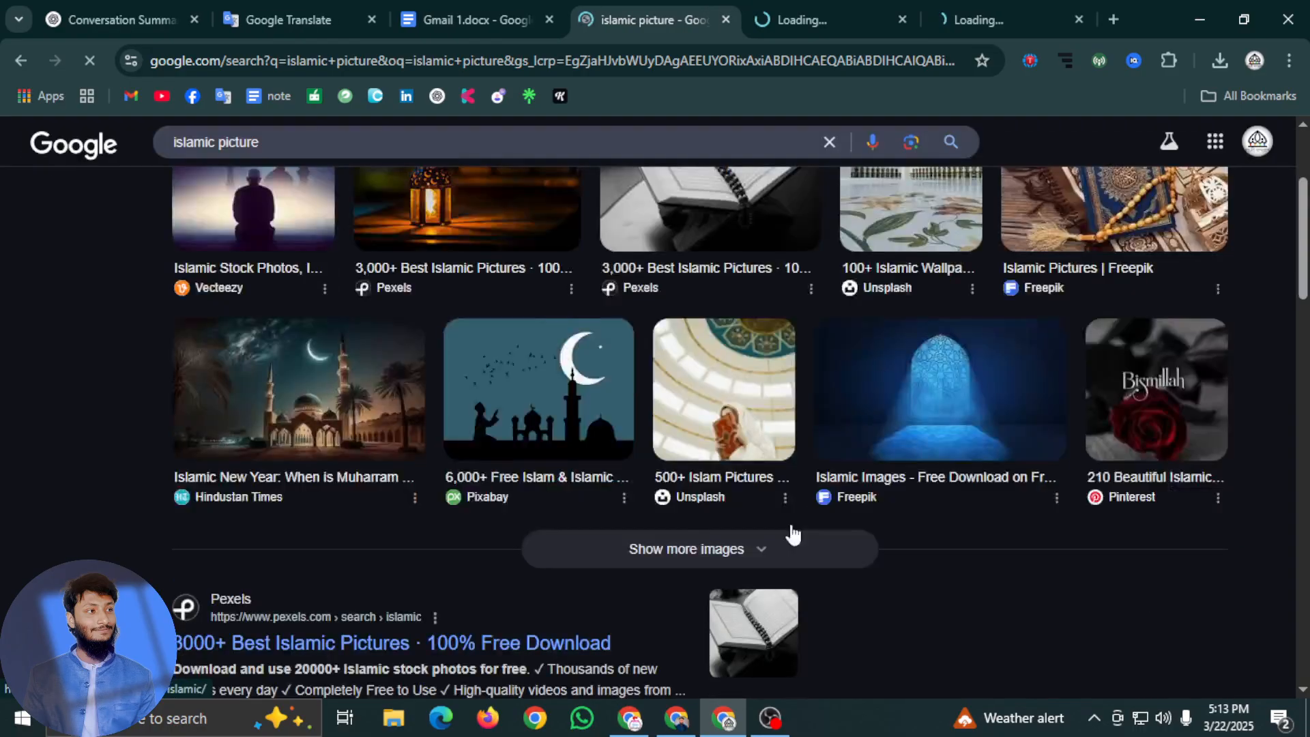
middle_click(953, 419)
scroll(703, 420, down, 4)
scroll(703, 420, up, 7)
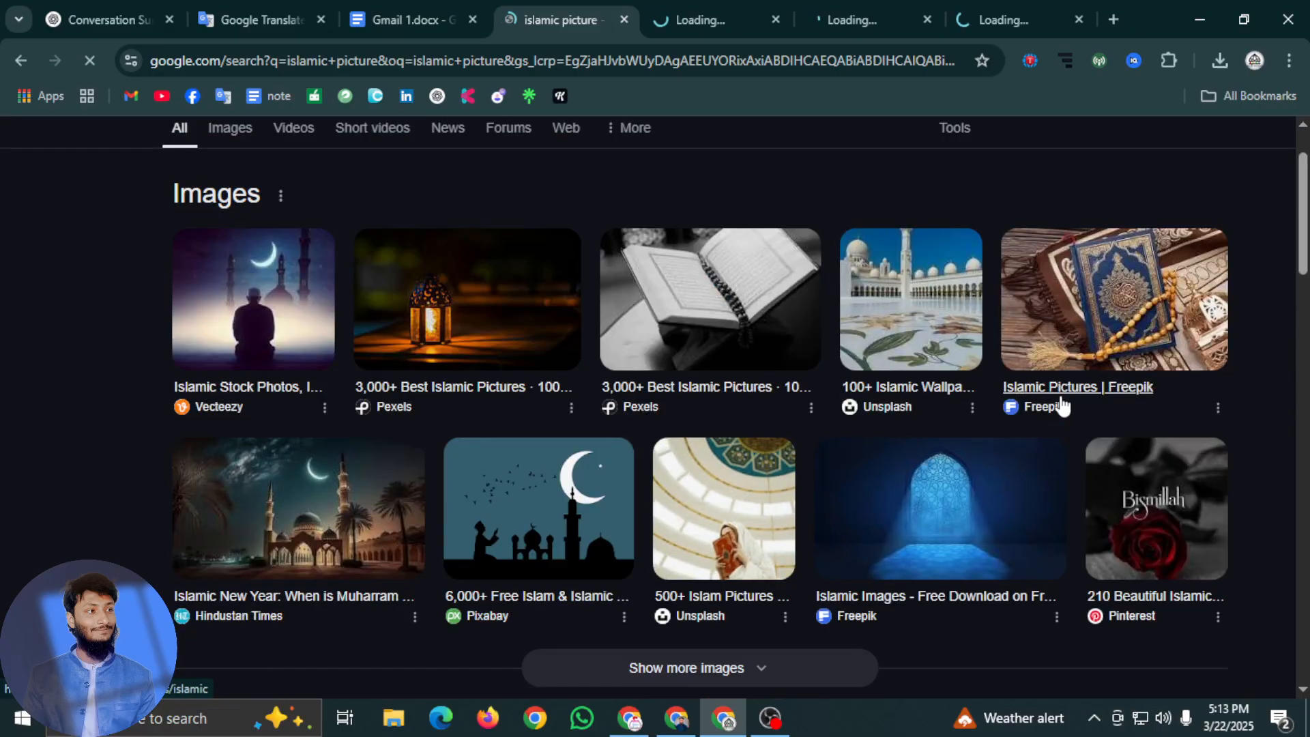
Examine the Hindustan Times Islamic New Year article and its night mosque photo as a possible post image
click(758, 14)
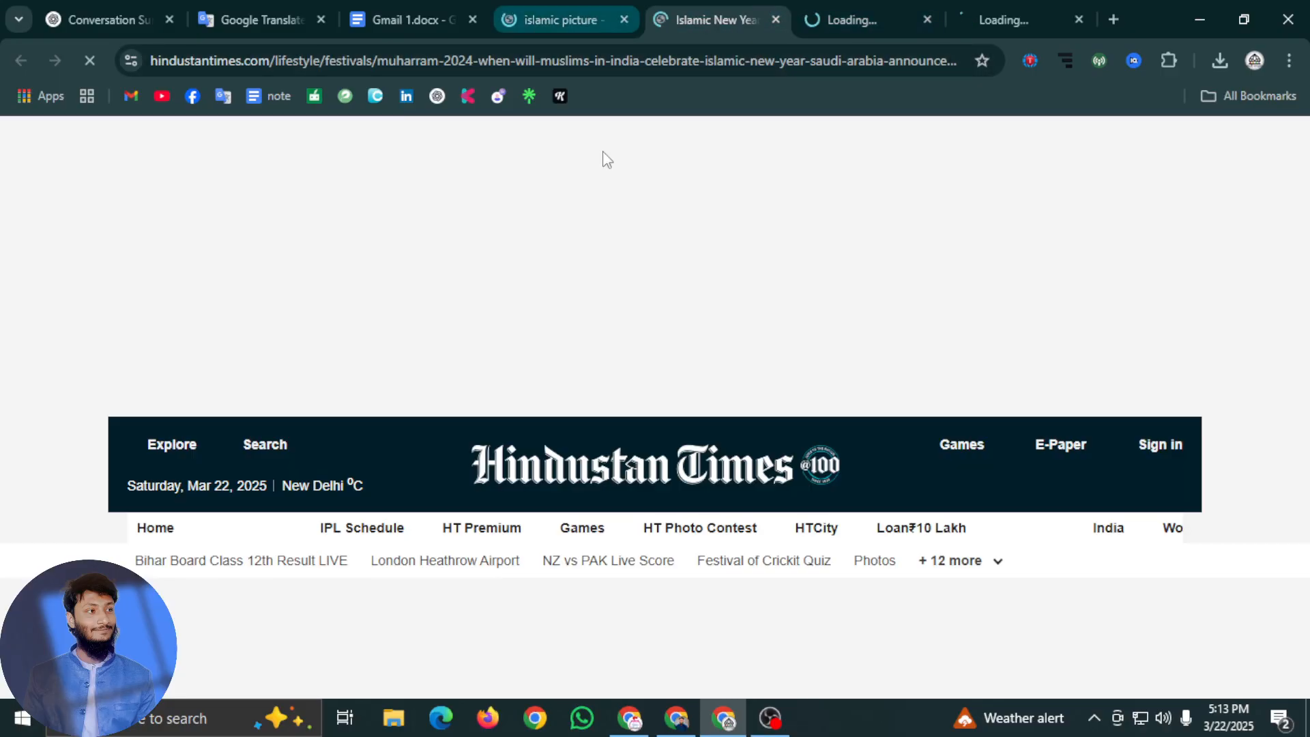
scroll(695, 405, down, 3)
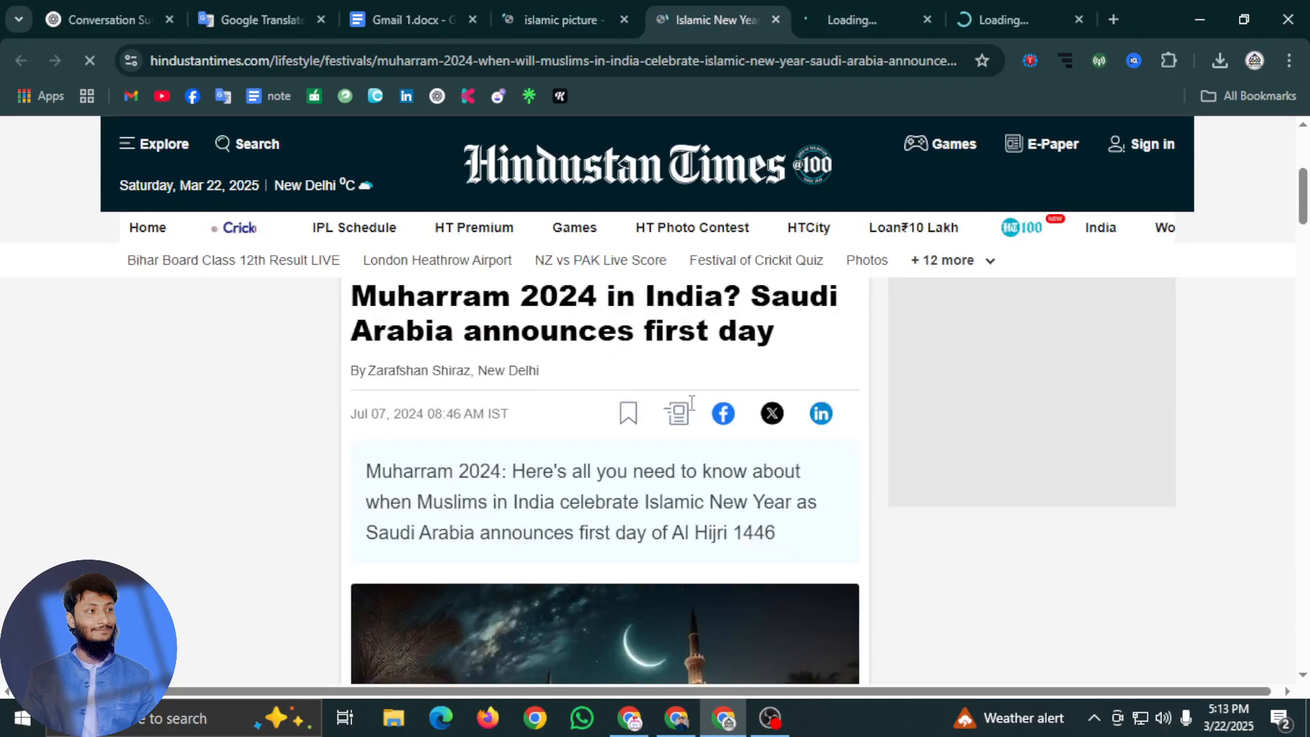
scroll(696, 401, up, 1)
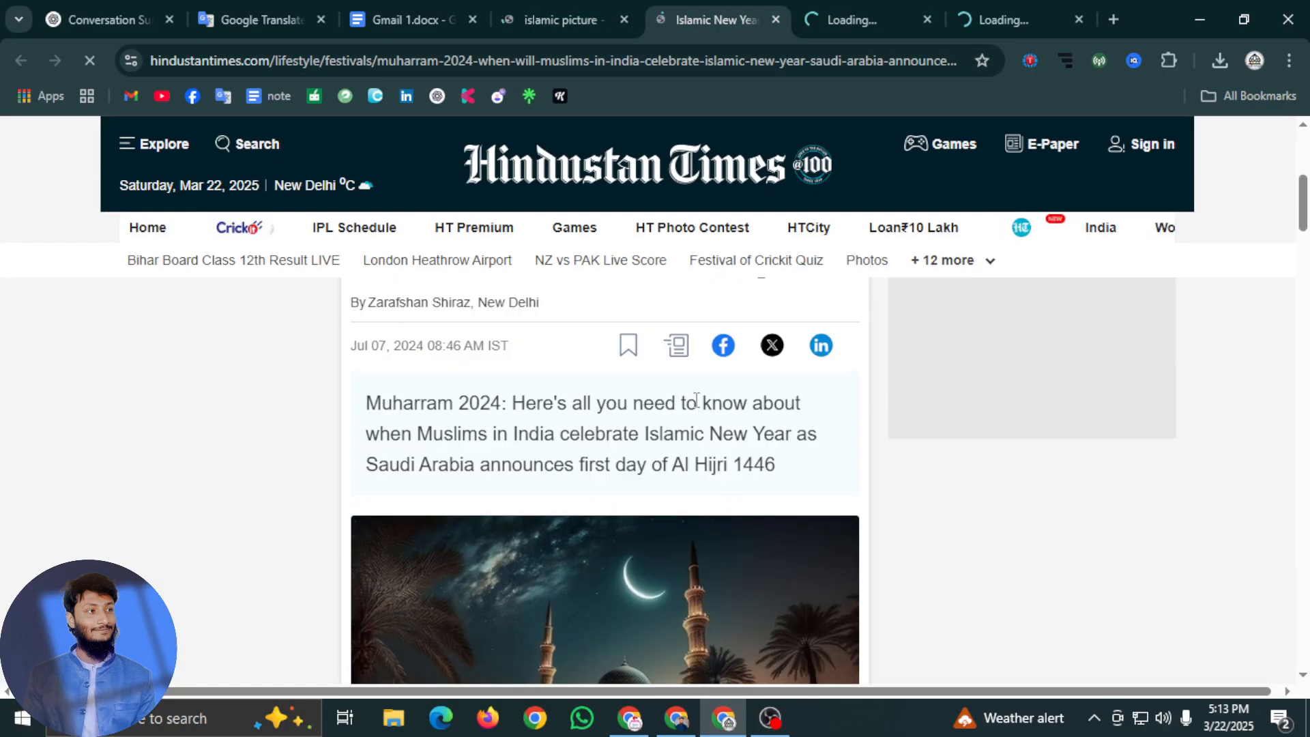
scroll(689, 403, down, 6)
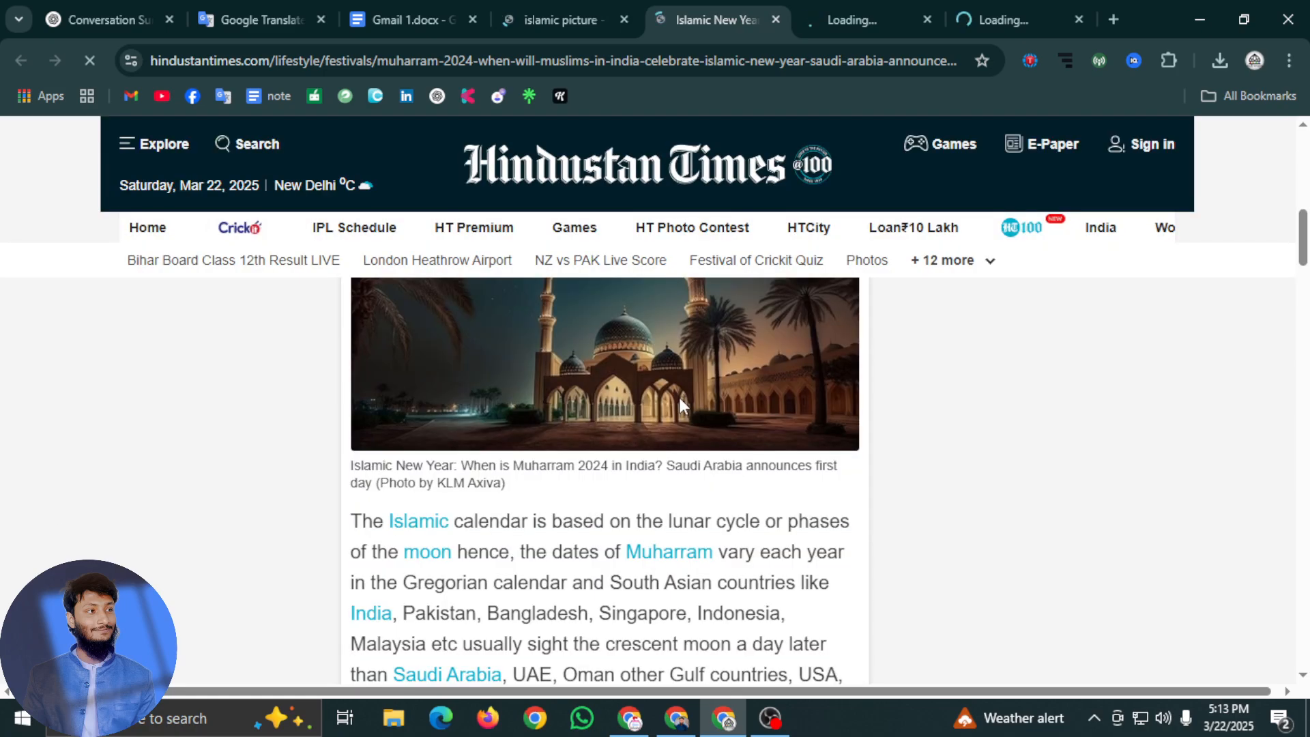
scroll(678, 403, up, 2)
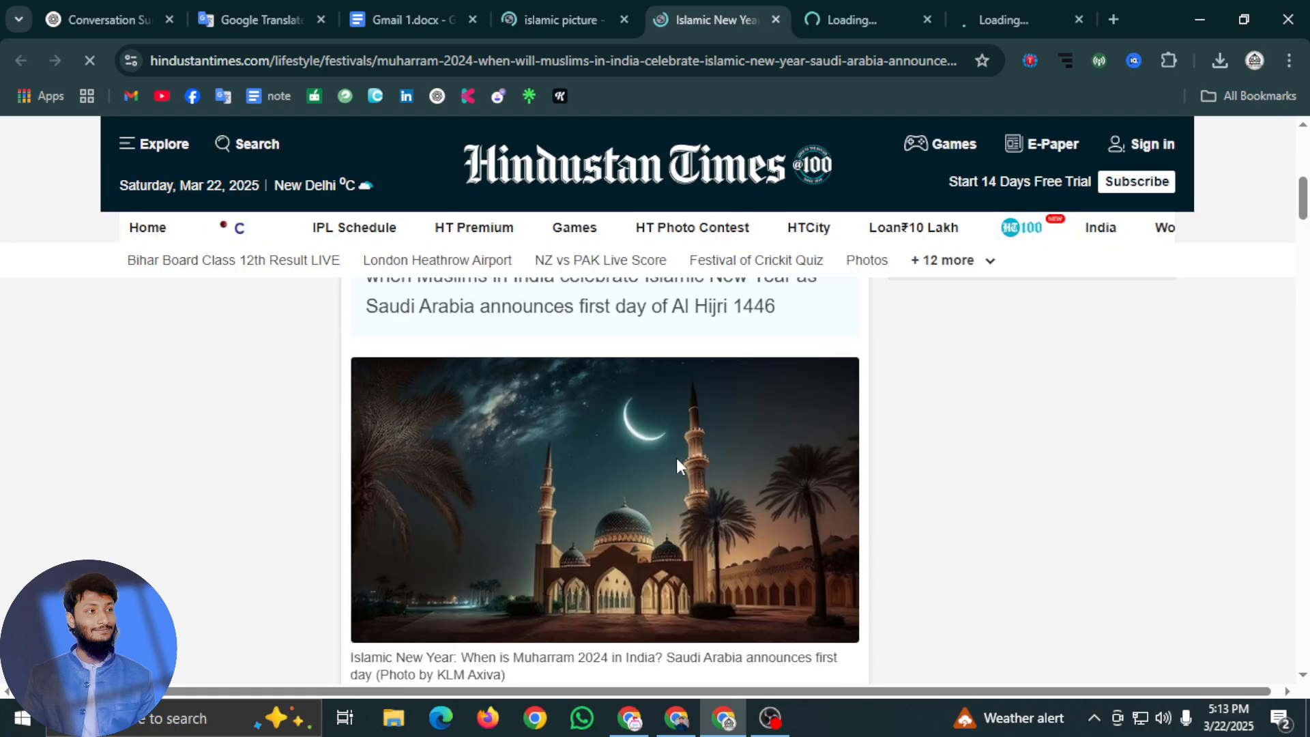
scroll(641, 457, down, 1)
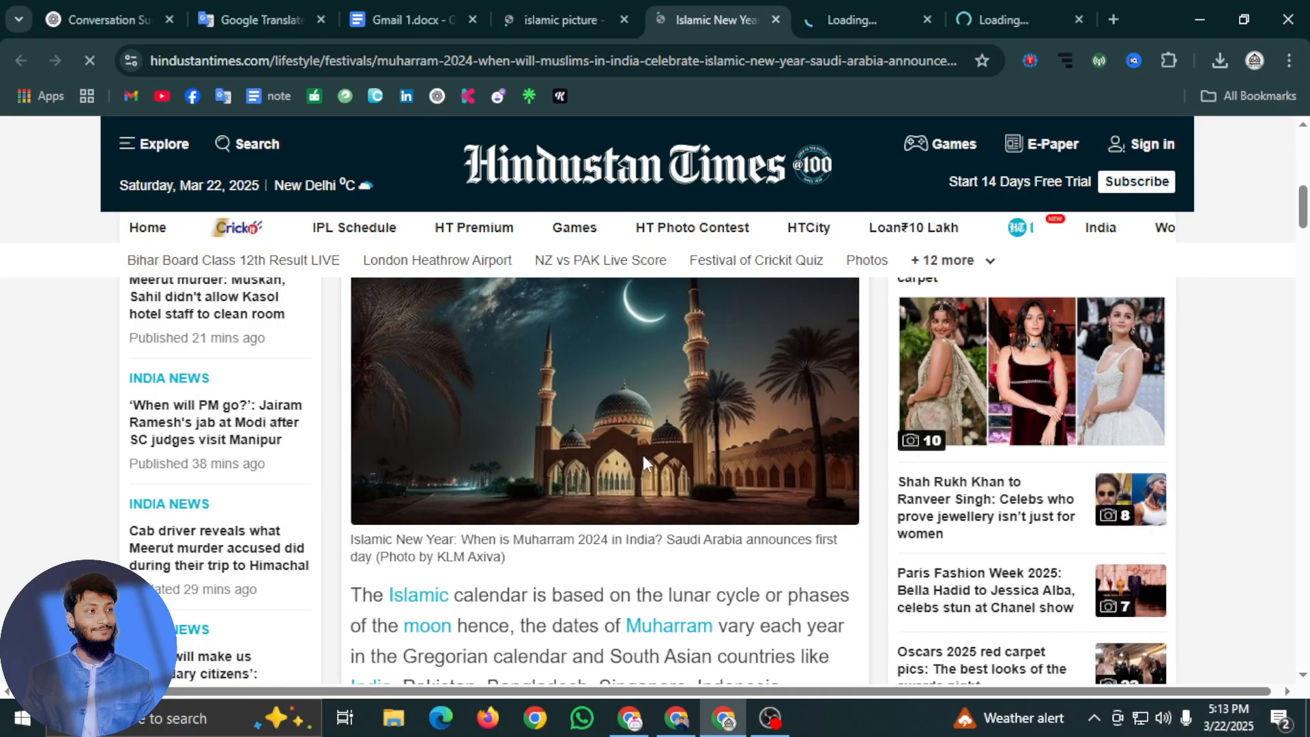
scroll(642, 452, up, 10)
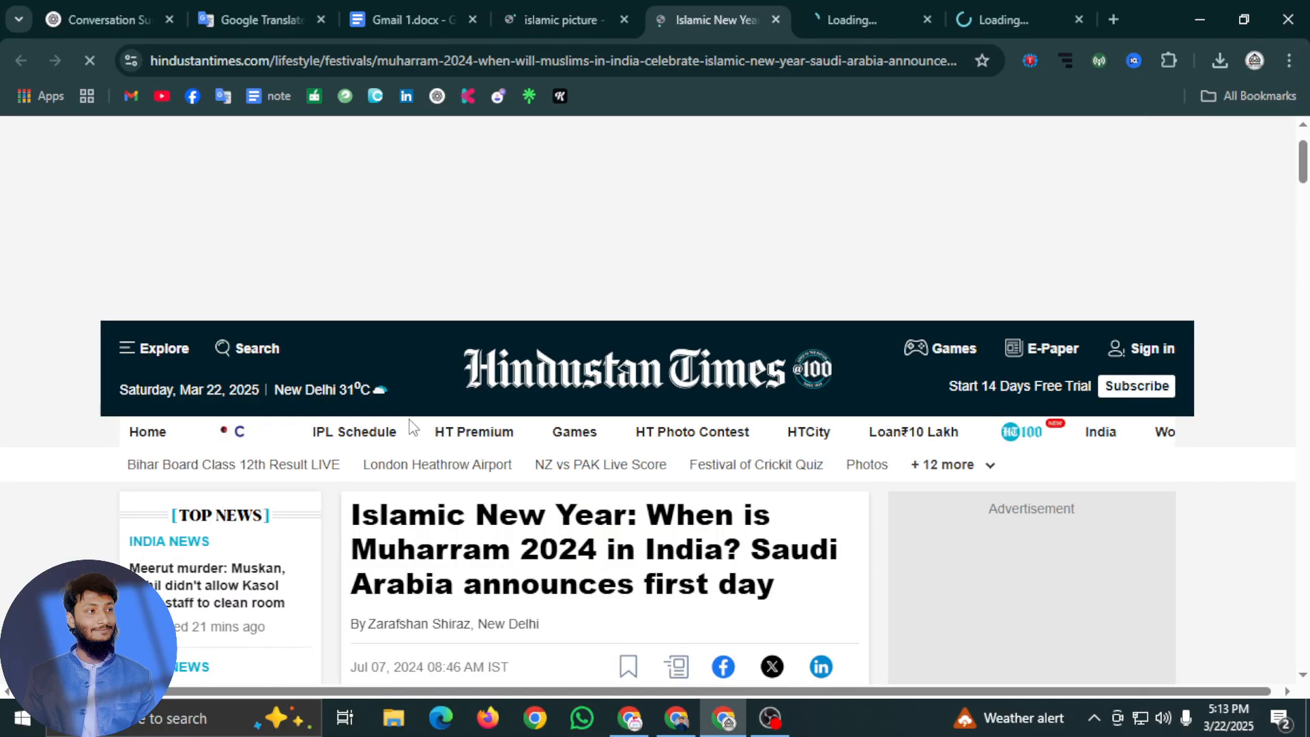
scroll(412, 427, down, 10)
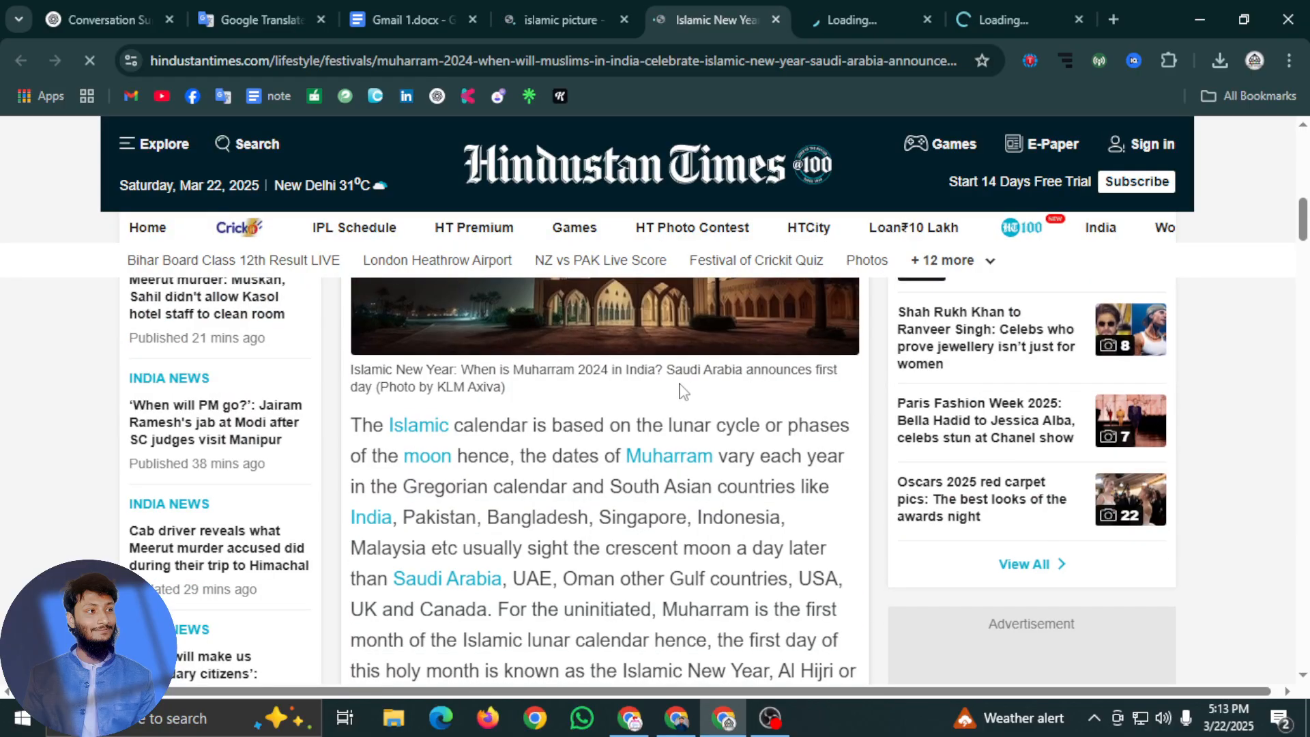
scroll(684, 390, down, 1)
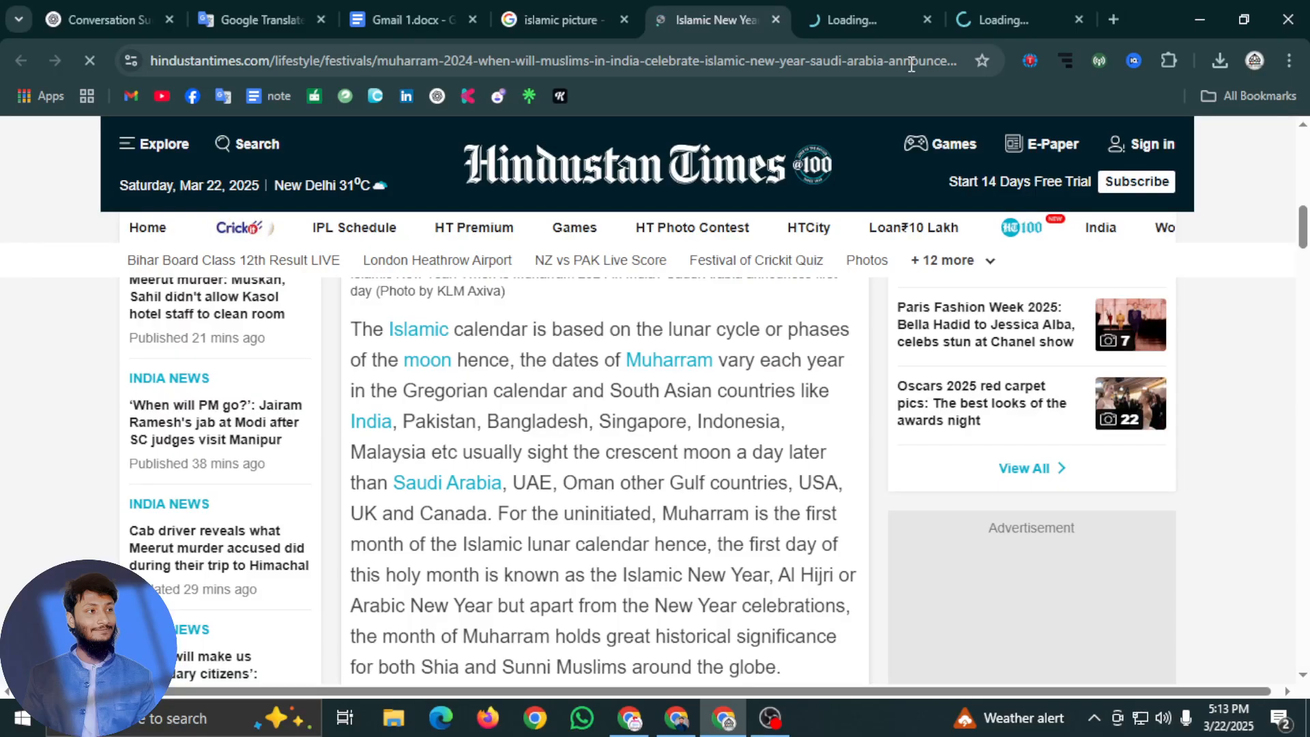
Inspect the Hindustan Times article's full web address through to its end
click(775, 62)
click(777, 64)
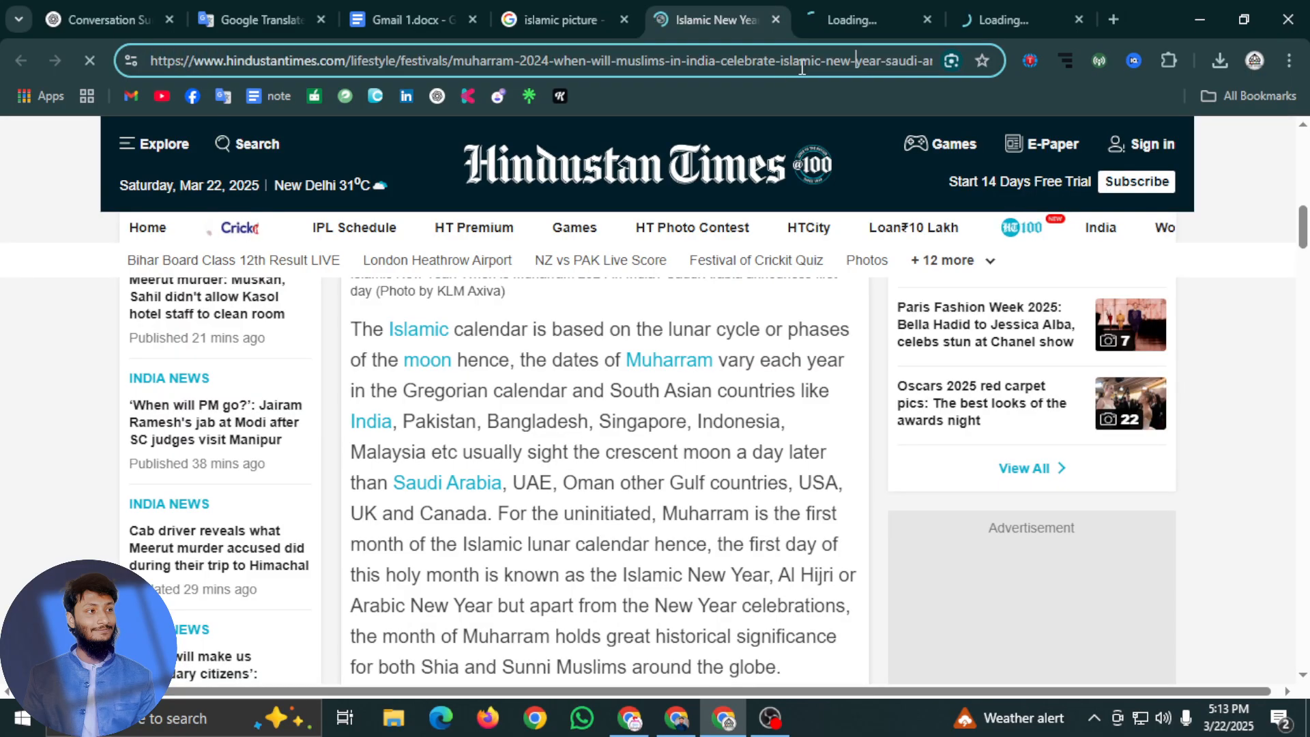
key(Right)
key(Right)
key(Right)
key(Right)
key(Right)
key(Right)
key(Right)
key(Right)
key(Right)
key(Right)
key(Right)
key(Right)
key(Right)
key(Right)
key(Right)
key(Right)
key(Right)
key(Right)
key(Right)
key(Right)
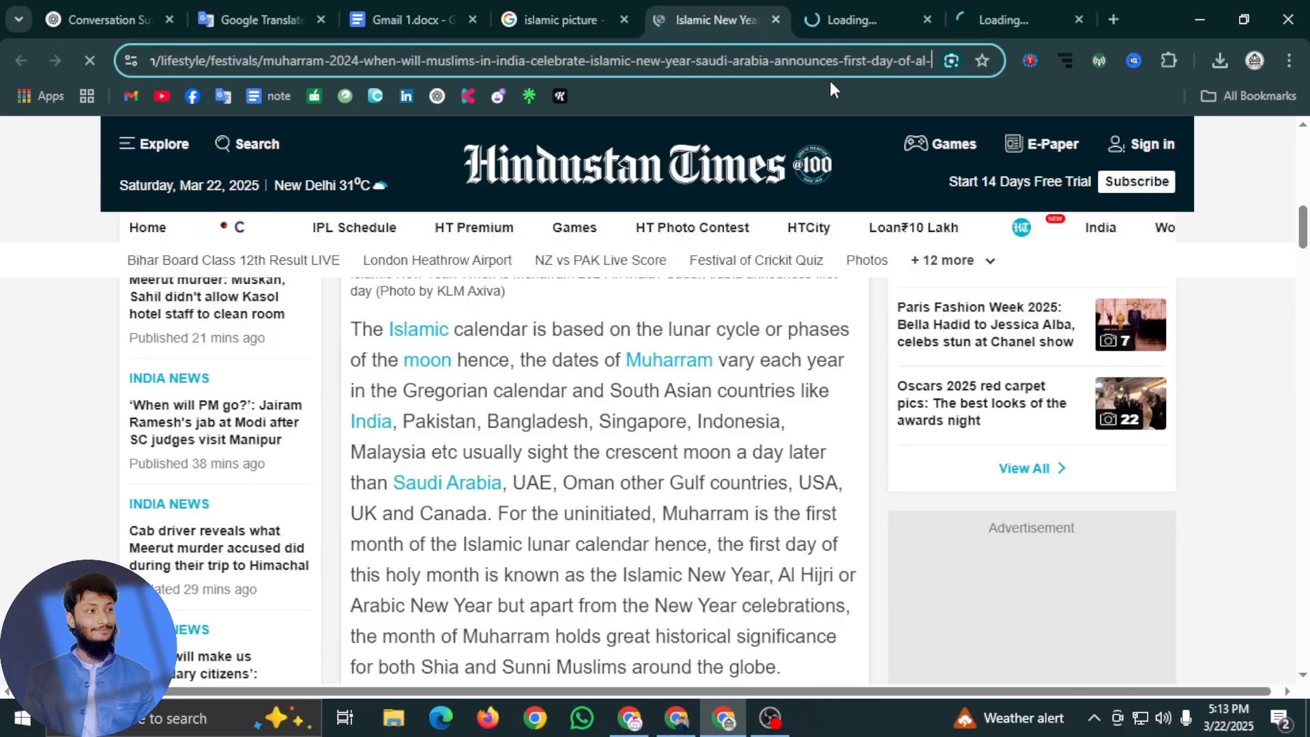
key(Right)
key(Right)
key(Right)
key(Right)
key(Right)
key(Right)
key(Right)
key(Right)
key(Right)
key(Right)
key(Right)
key(Right)
key(Right)
key(Right)
key(Right)
key(Right)
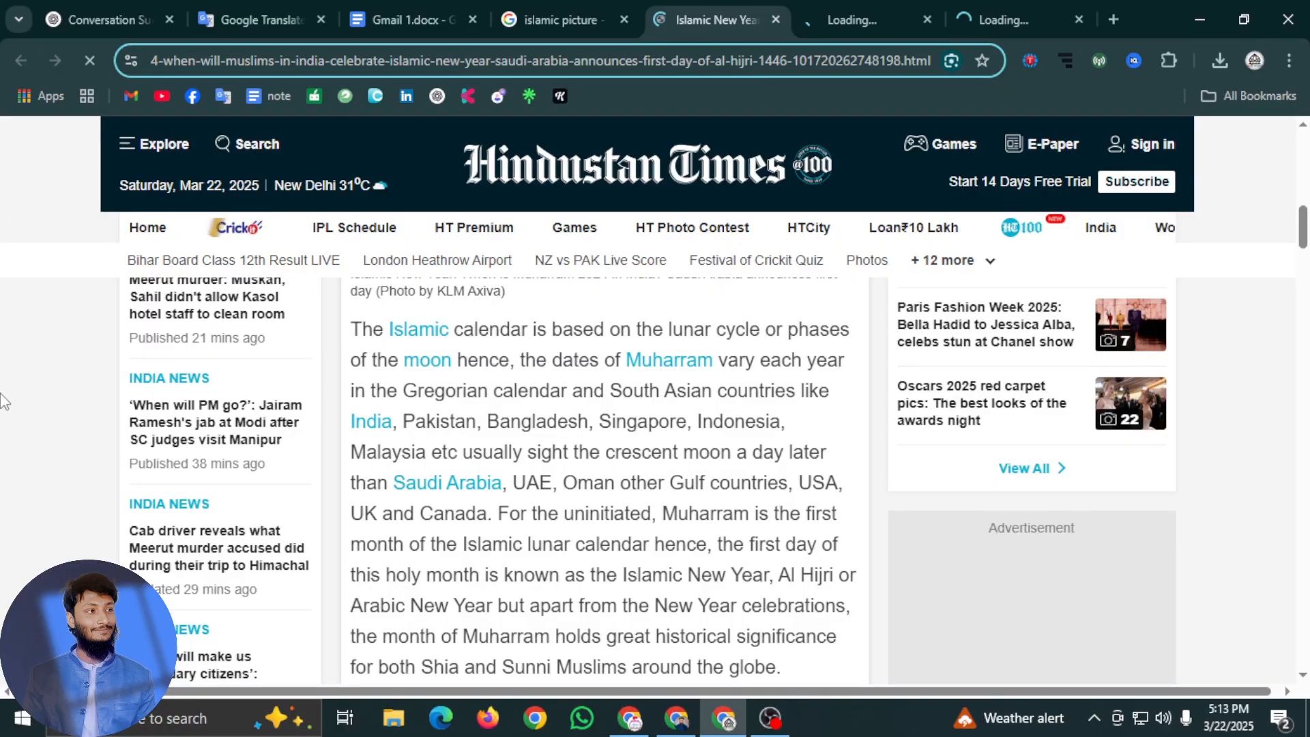
click(388, 308)
scroll(502, 358, up, 4)
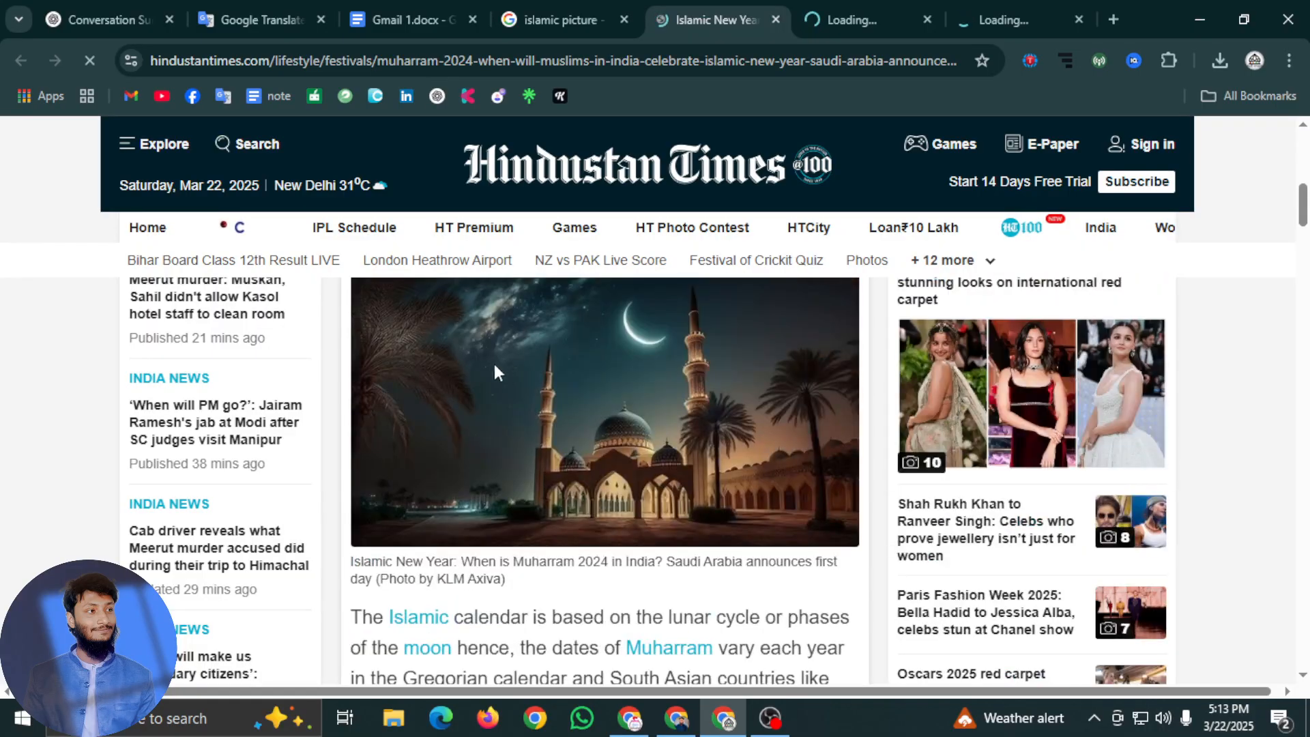
scroll(539, 388, right, 1)
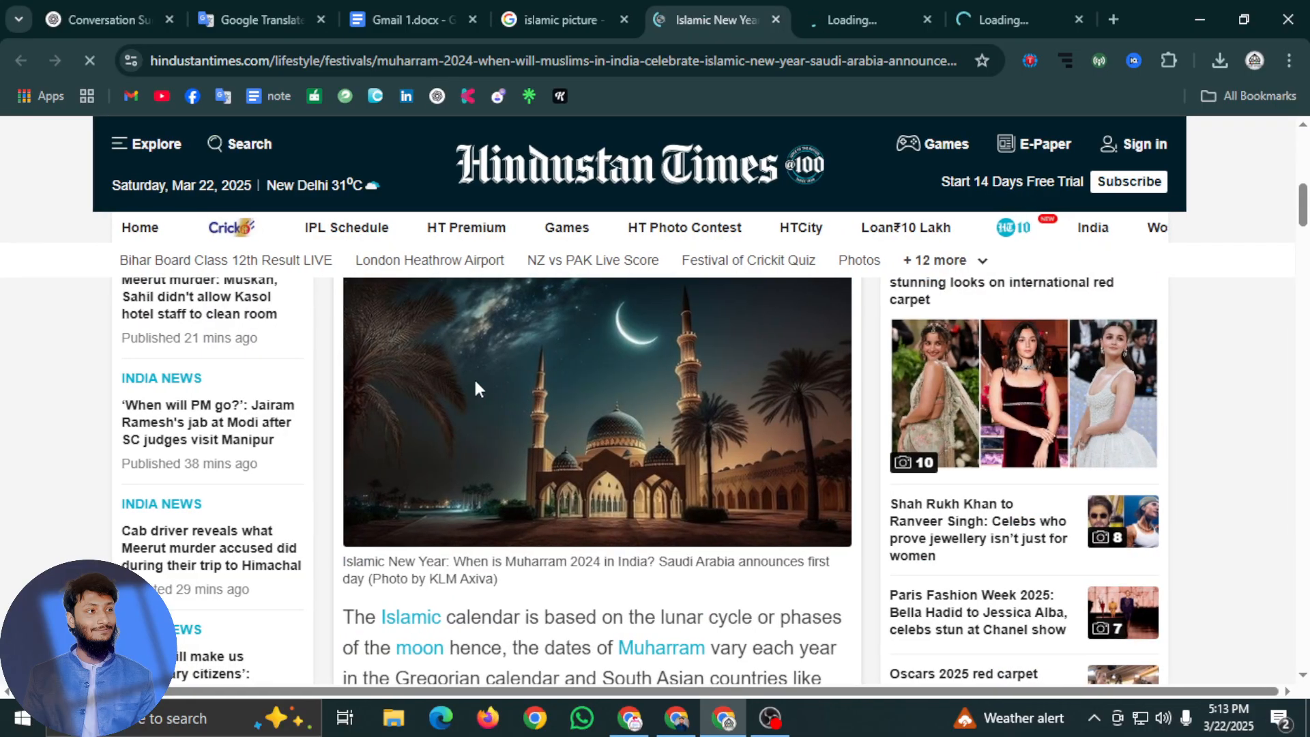
right_click(476, 383)
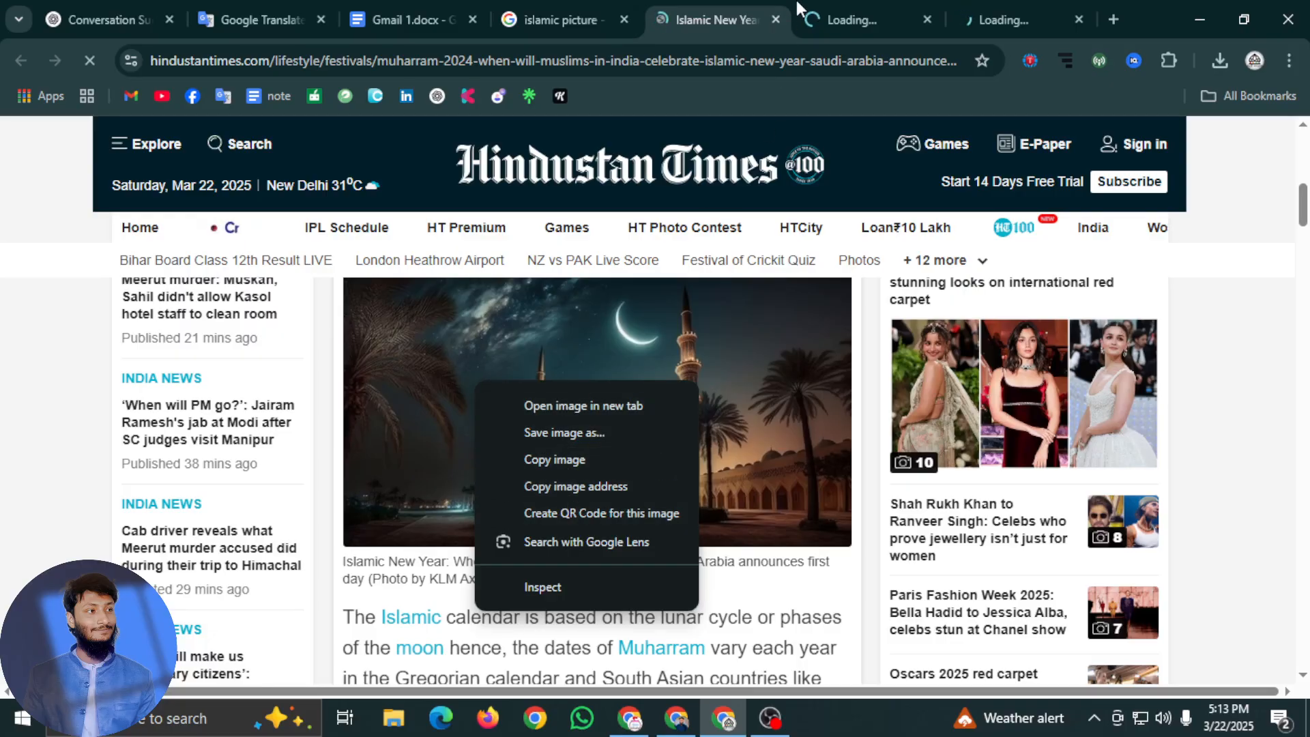
Close the Hindustan Times tab and open the Pexels photo of a Quran with prayer beads in a background tab
click(819, 16)
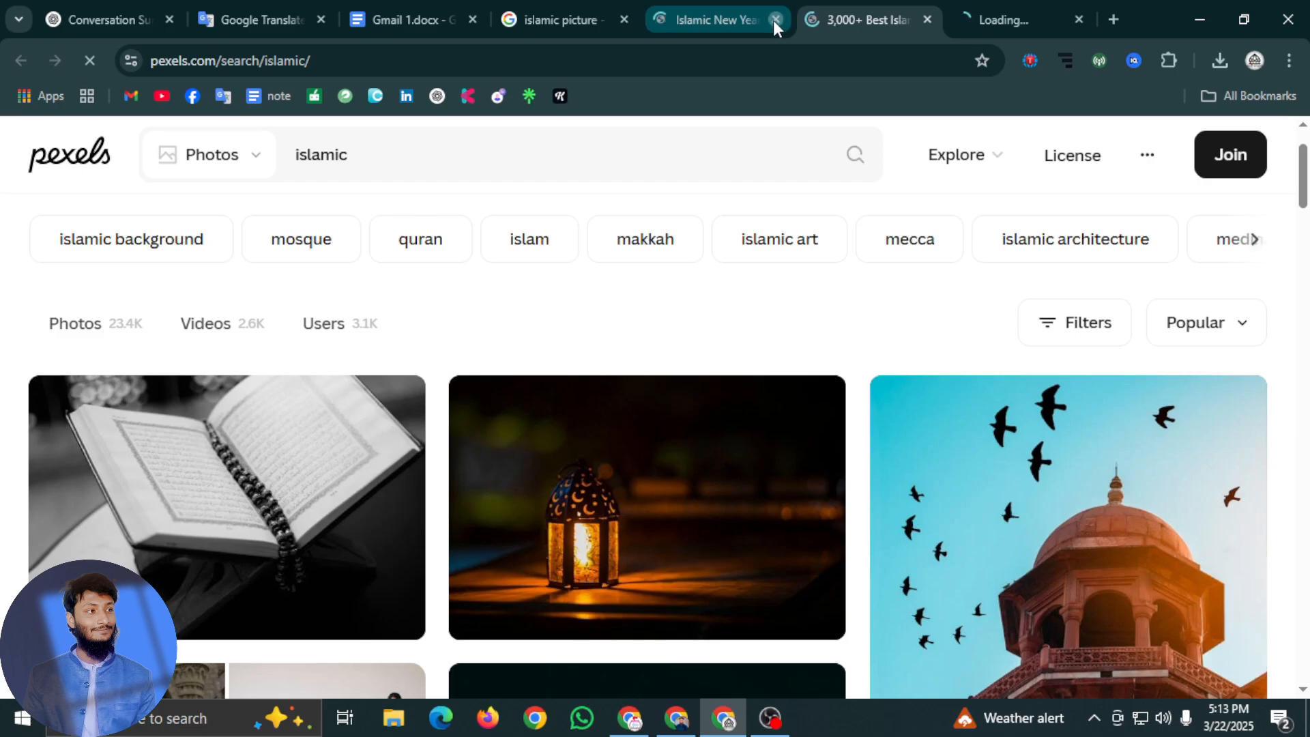
click(776, 19)
scroll(550, 419, down, 5)
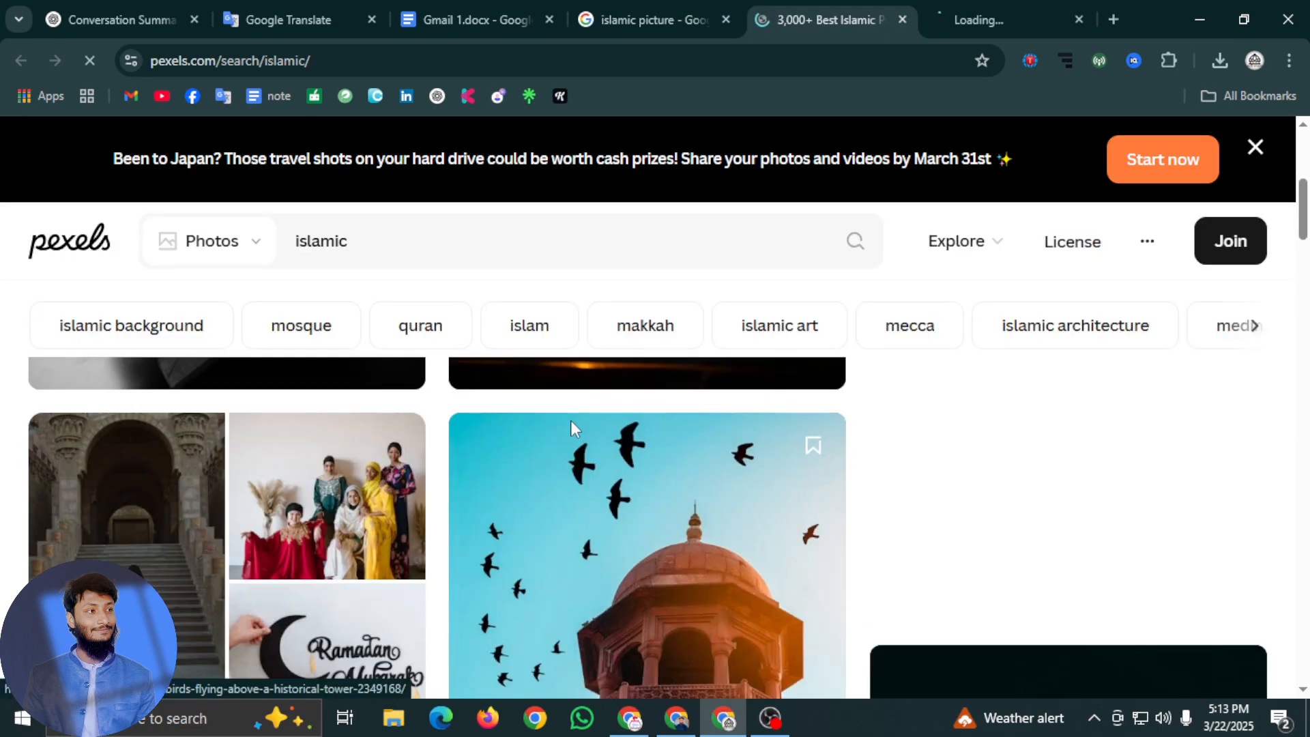
scroll(570, 421, down, 5)
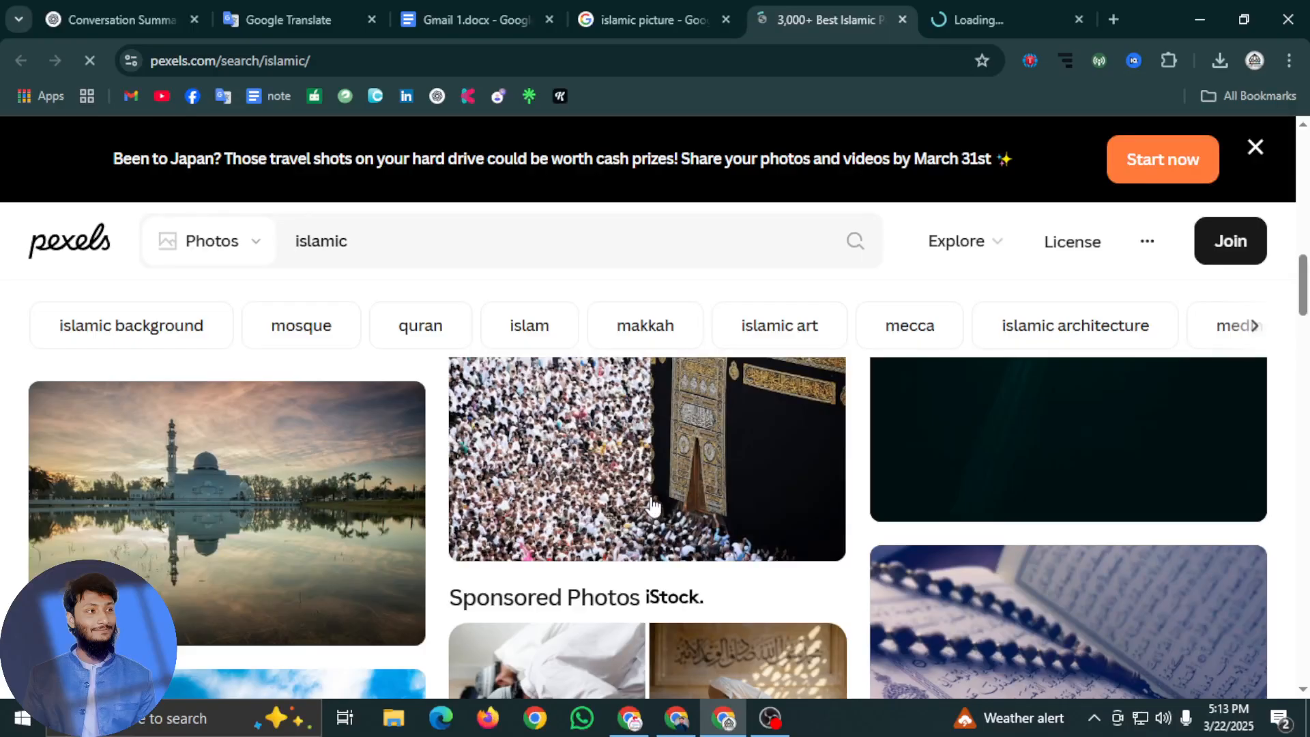
scroll(647, 511, down, 3)
scroll(921, 524, up, 3)
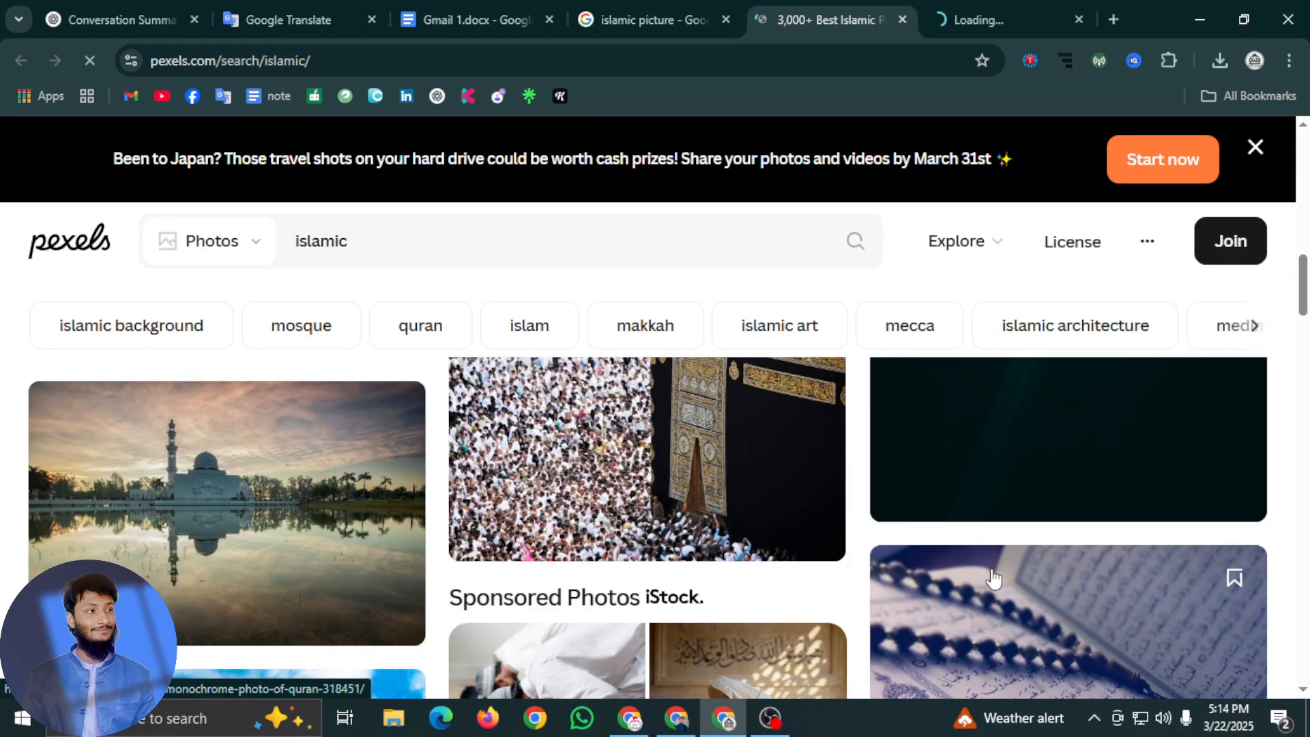
scroll(993, 578, down, 1)
middle_click(979, 556)
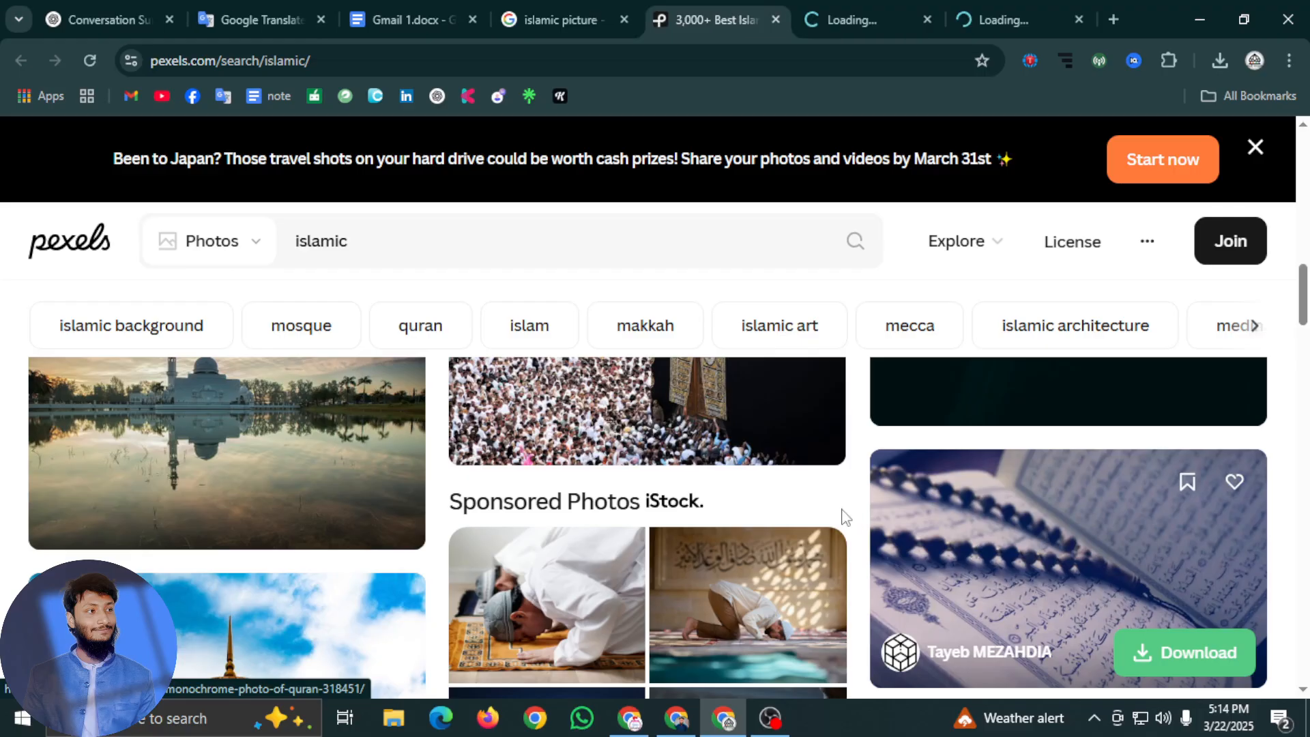
Download the Pexels photo of the Quran with prayer beads into the Downloads folder and dismiss the thank-you dialog
click(1205, 664)
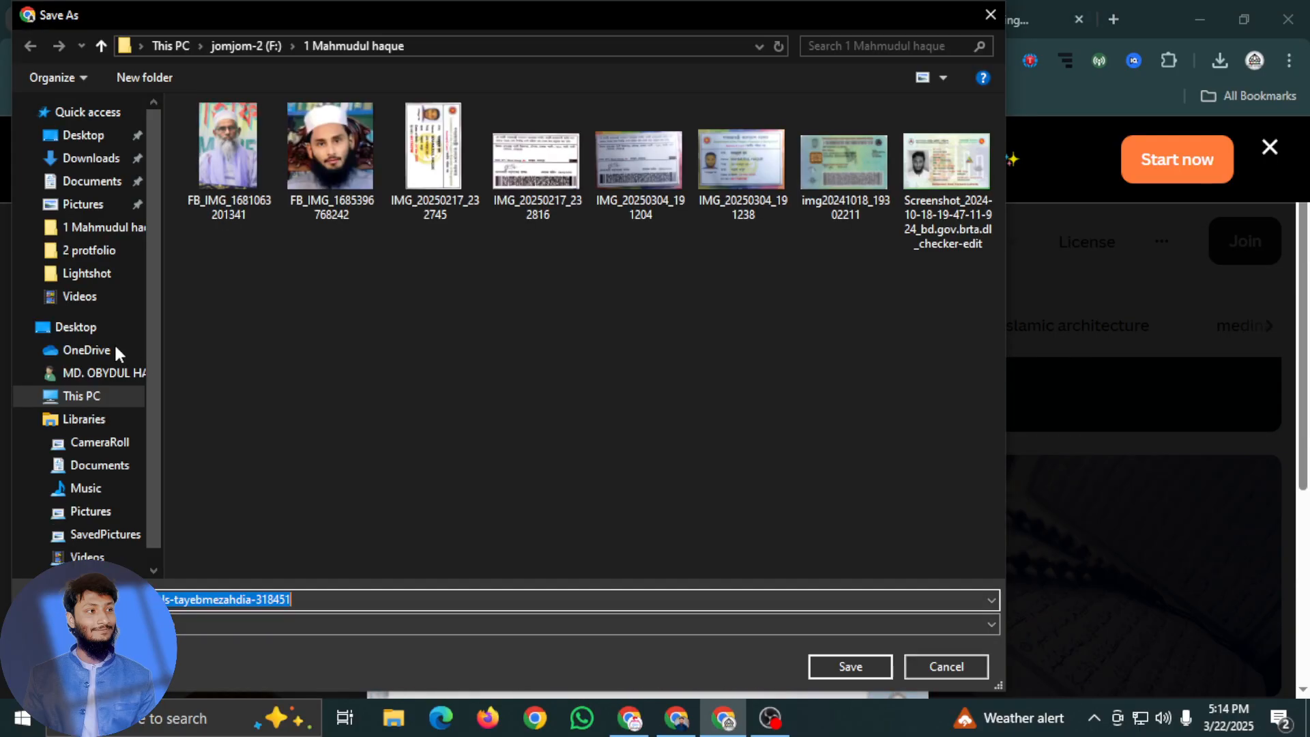
click(91, 157)
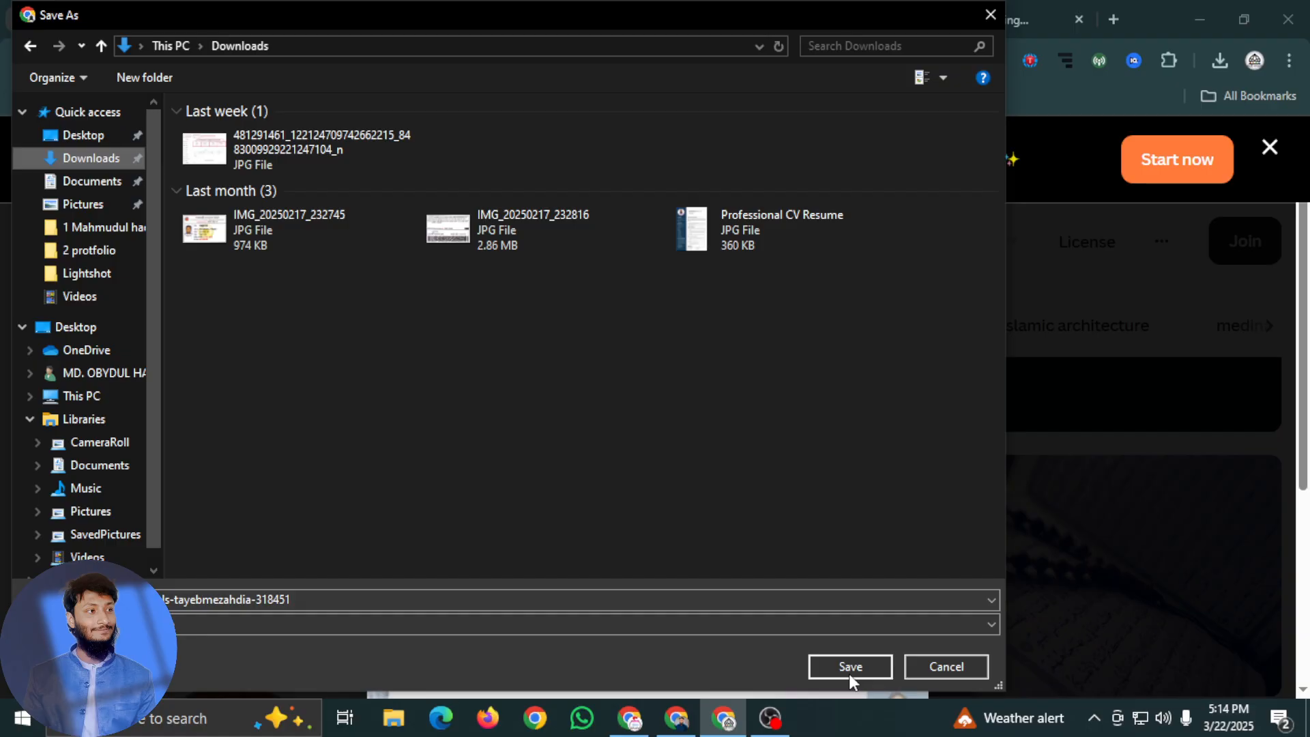
click(841, 667)
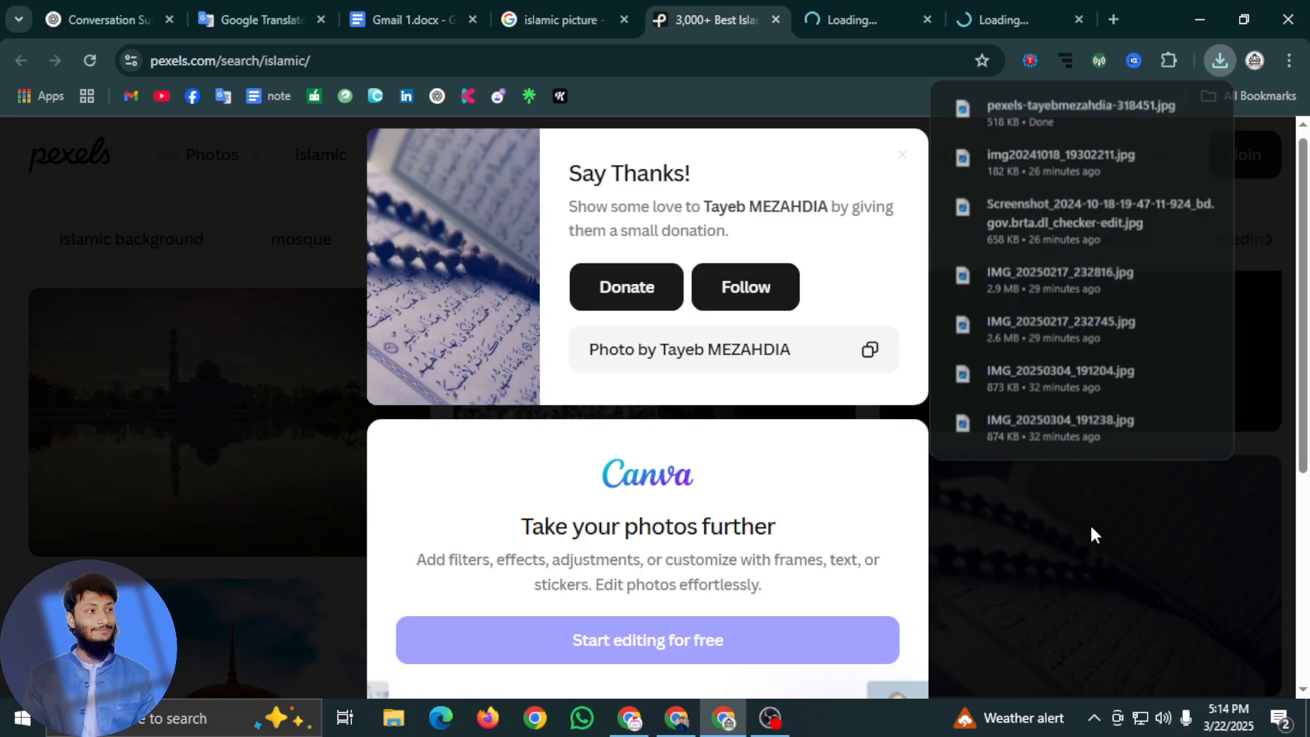
click(1092, 528)
Download the Pexels photo of the crowd around the Kaaba into the Downloads folder and dismiss the thank-you dialog
scroll(714, 329, down, 1)
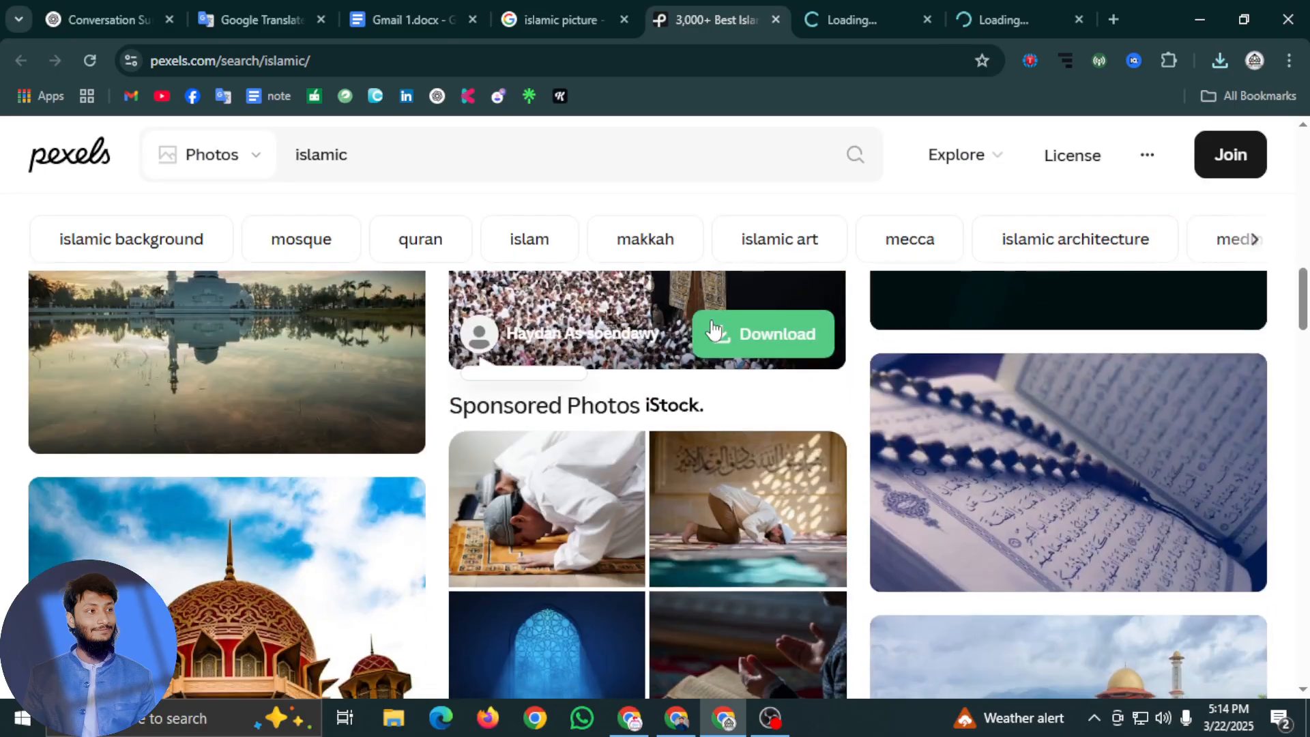
click(764, 341)
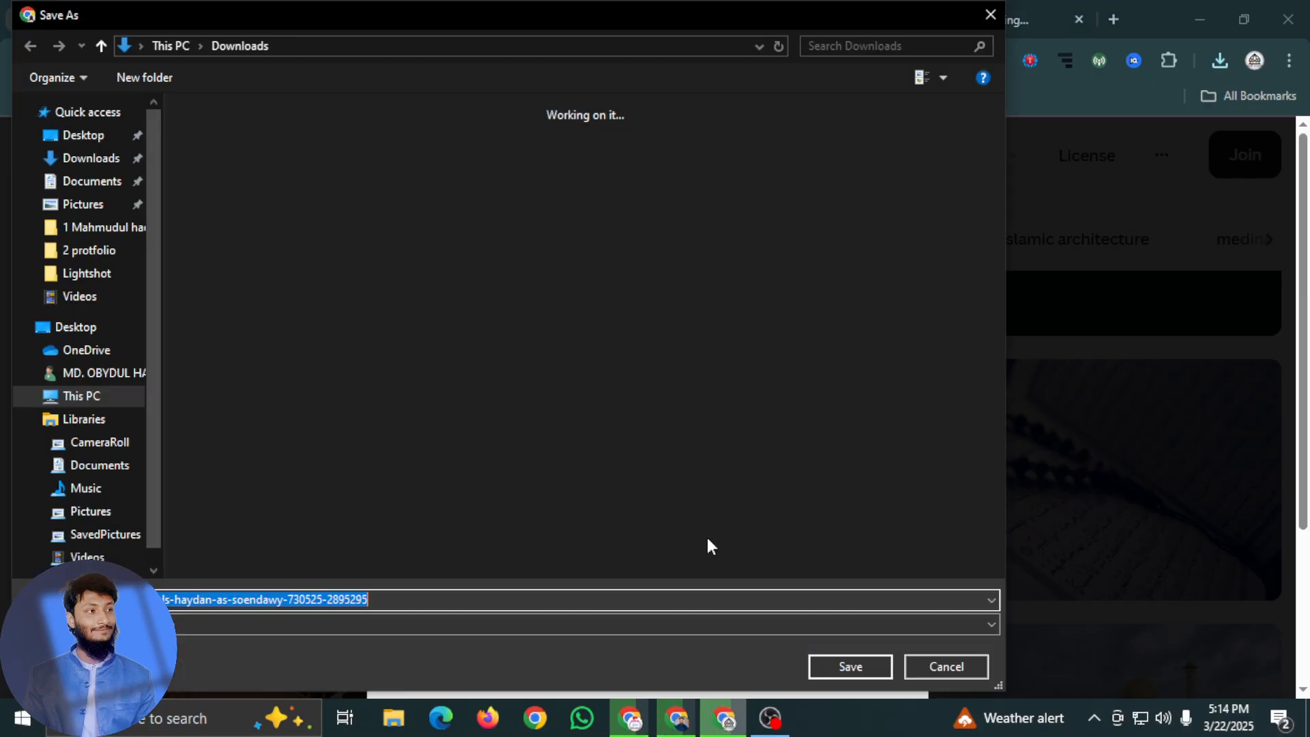
click(856, 662)
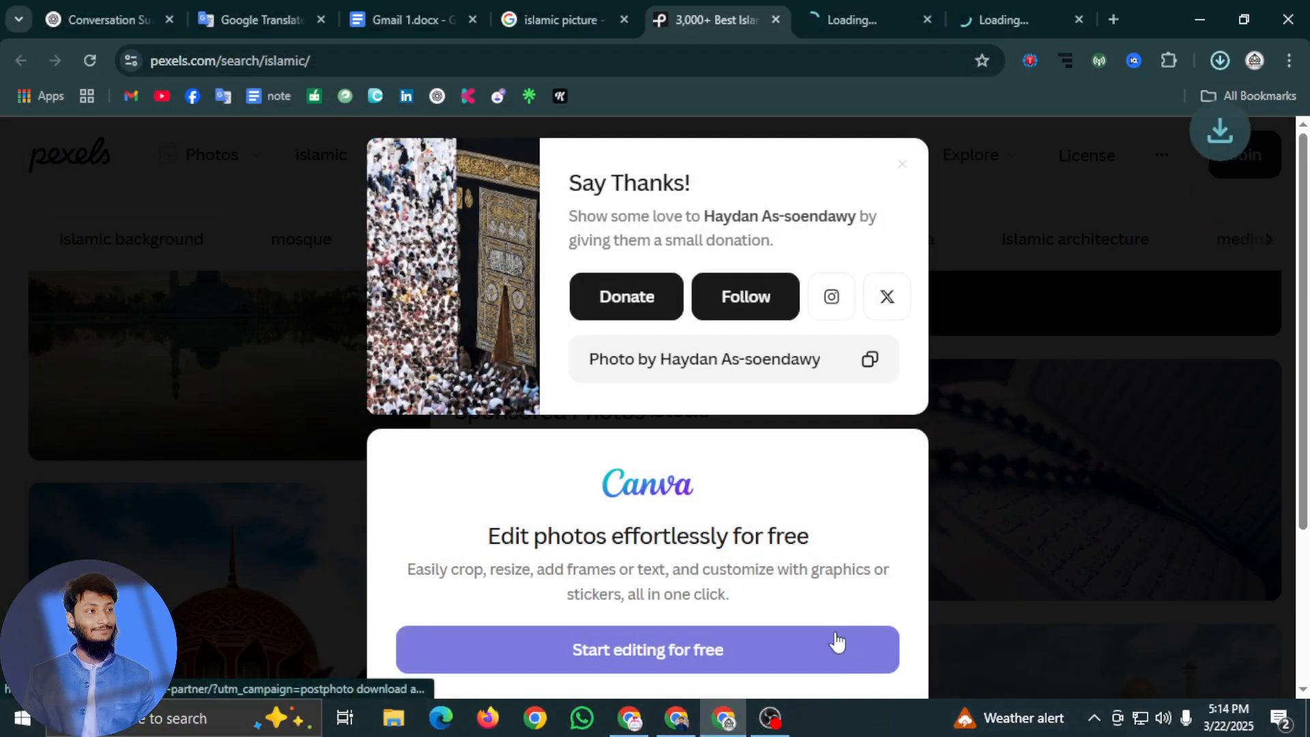
click(1127, 295)
Find the golden Dome of the Rock photo against a dark blue sky and download it into the Downloads folder
scroll(623, 491, down, 2)
scroll(259, 563, down, 4)
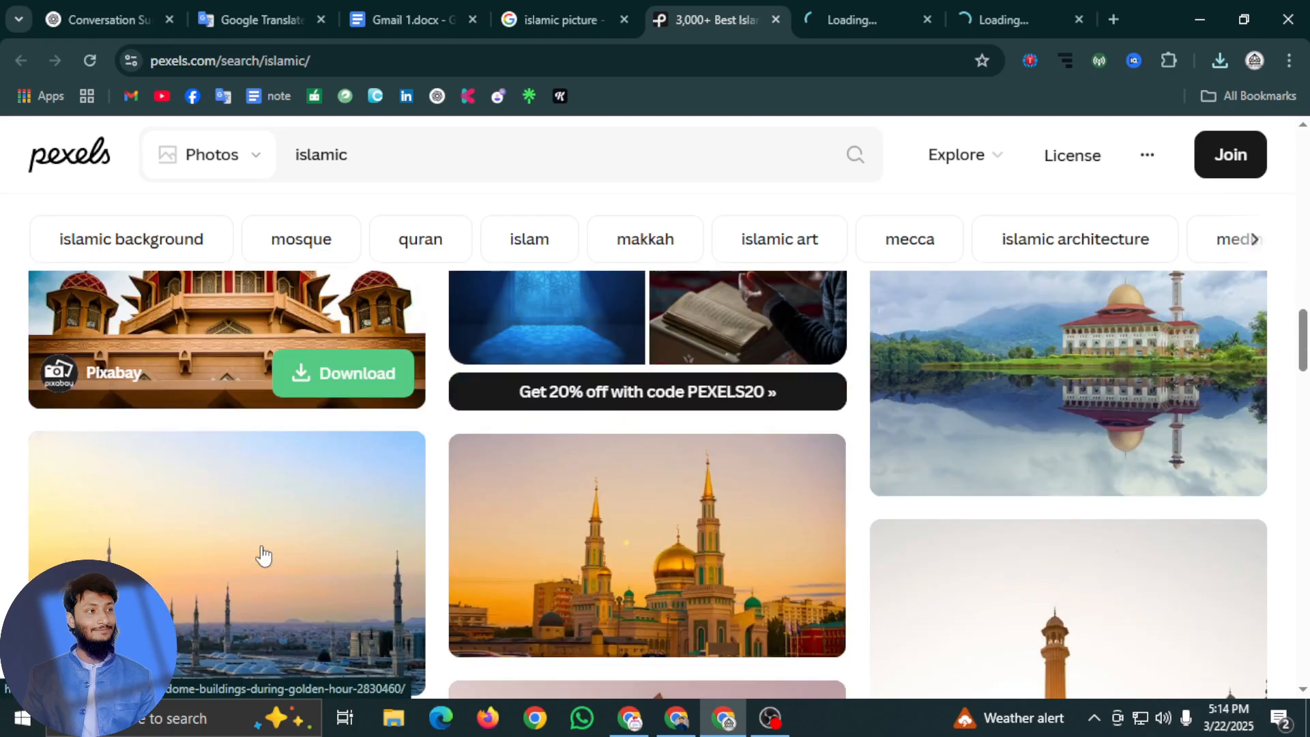
scroll(263, 556, down, 5)
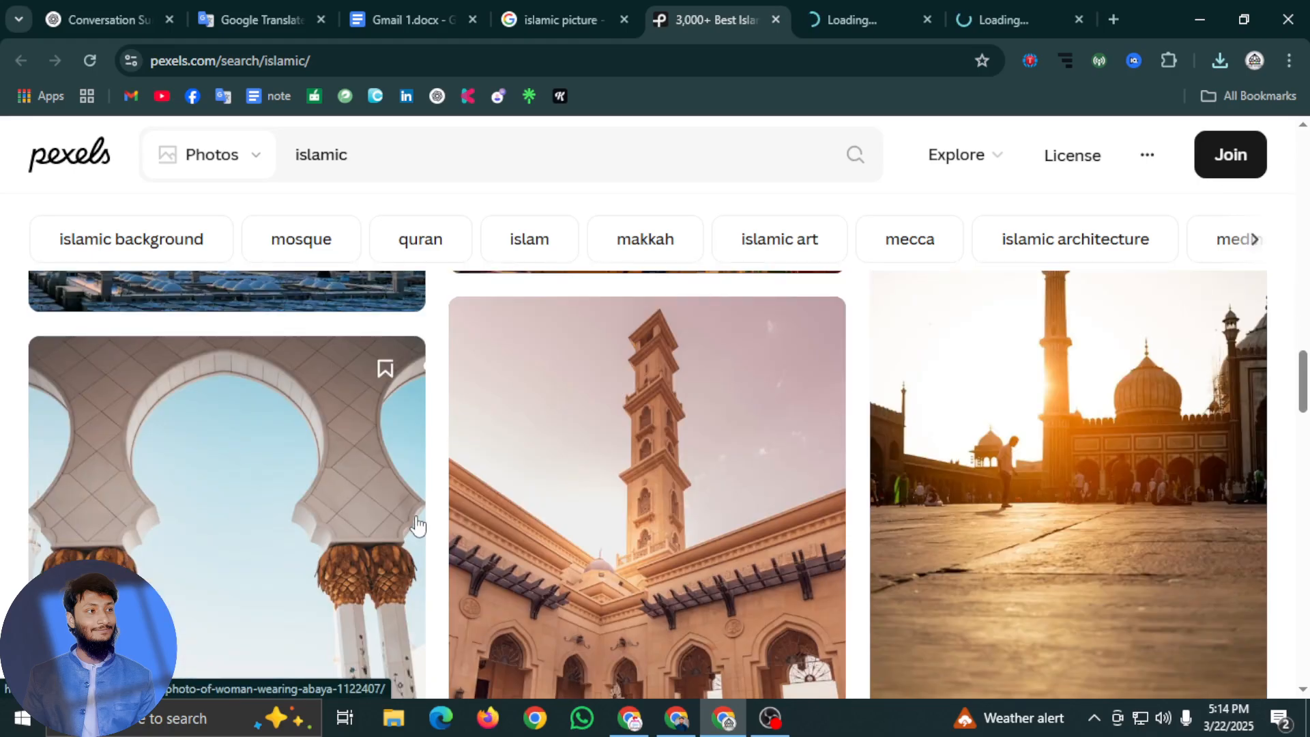
scroll(417, 525, down, 10)
scroll(567, 659, down, 10)
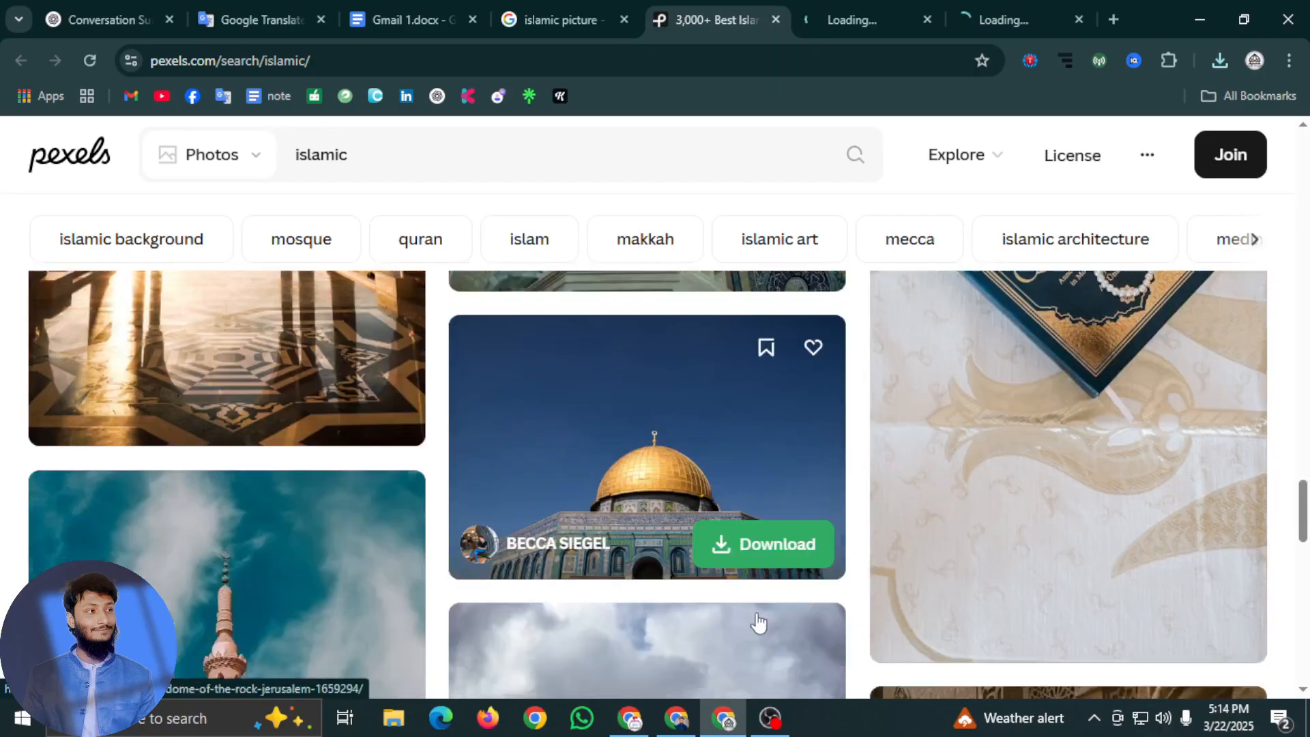
scroll(691, 615, up, 4)
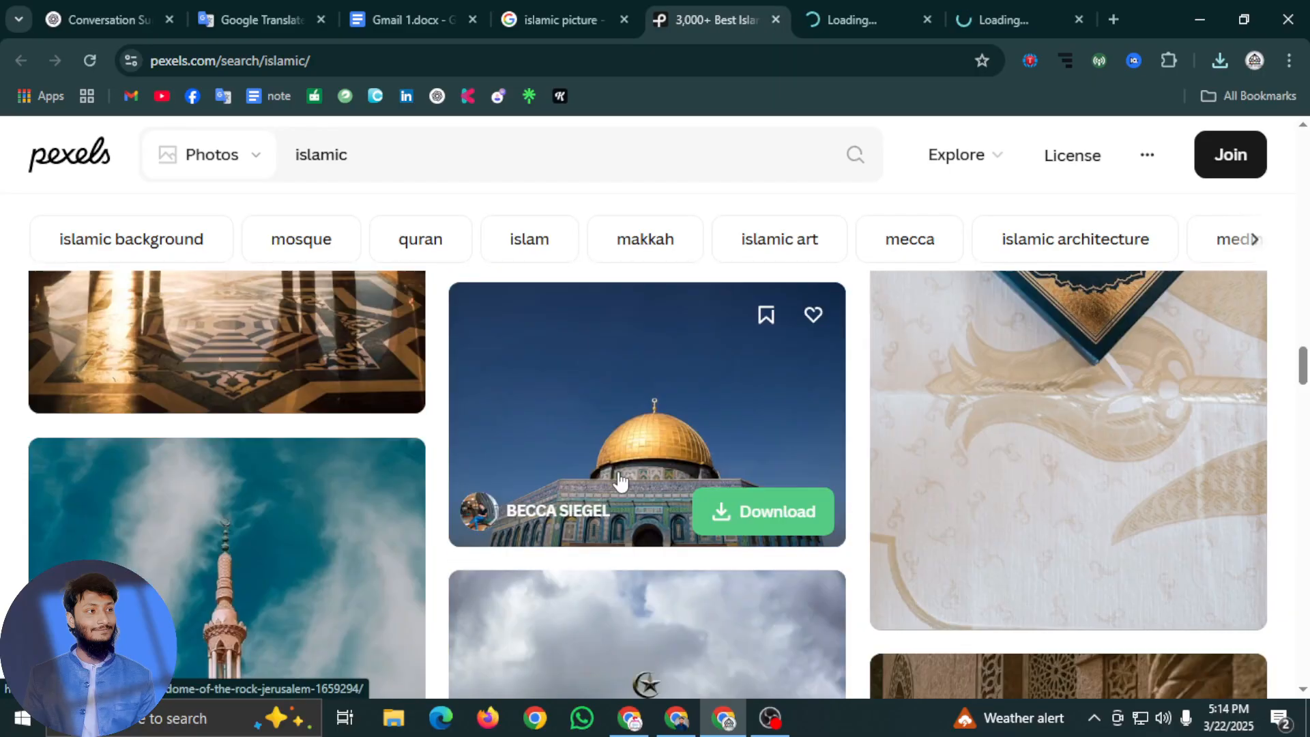
click(767, 521)
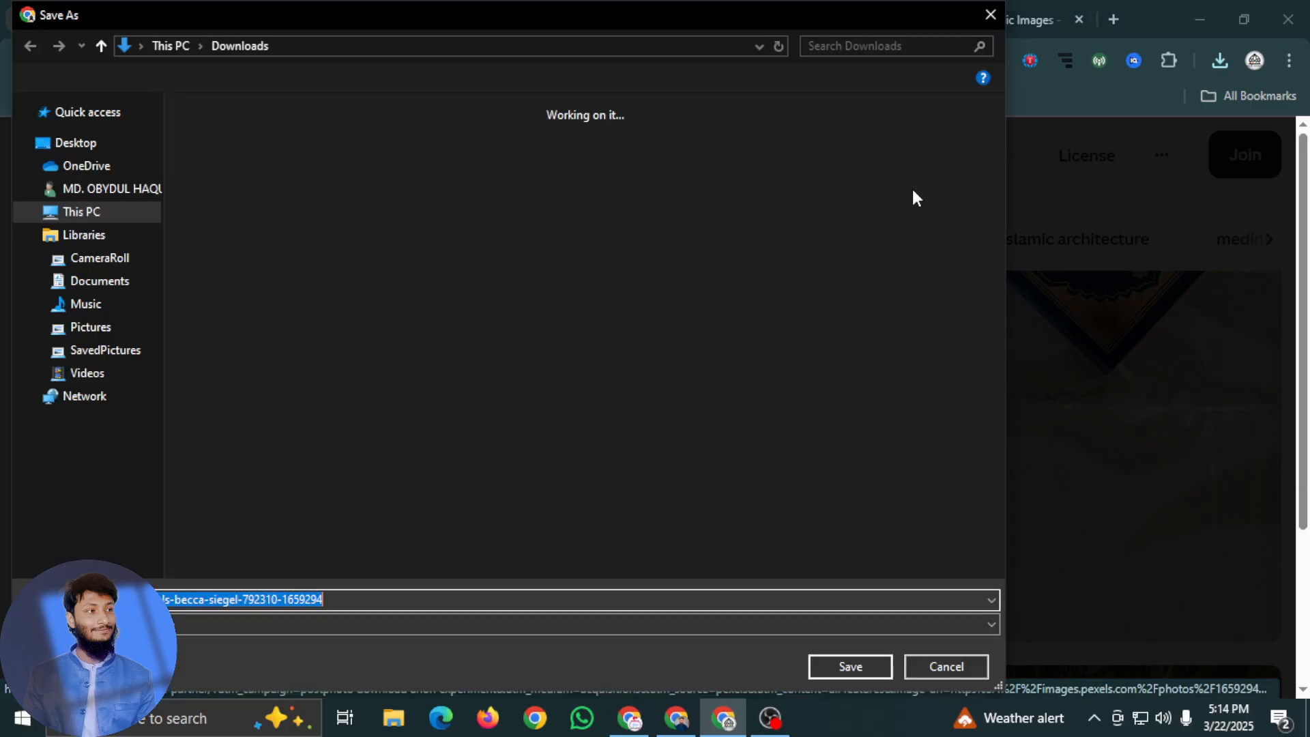
click(849, 667)
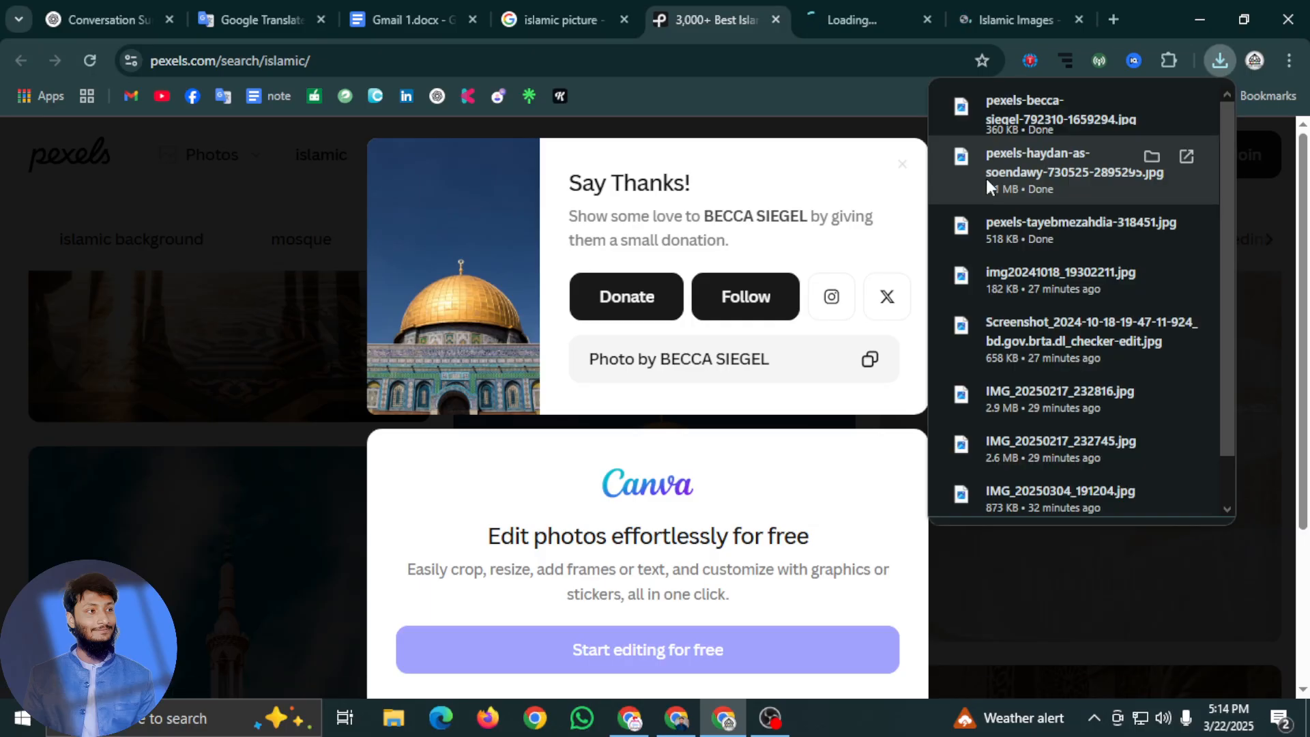
click(1139, 621)
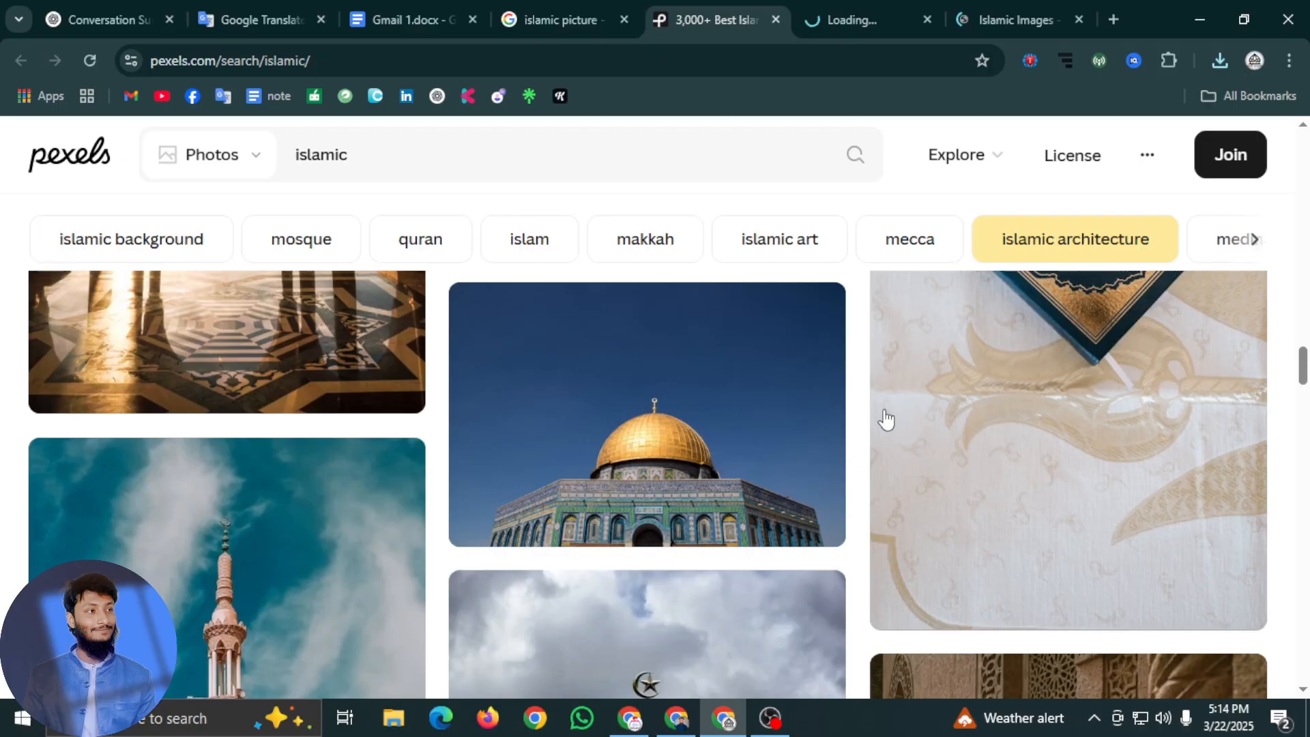
Examine further "islamic" photo results on Pexels for more possible post images
scroll(848, 400, down, 5)
scroll(848, 400, down, 5)
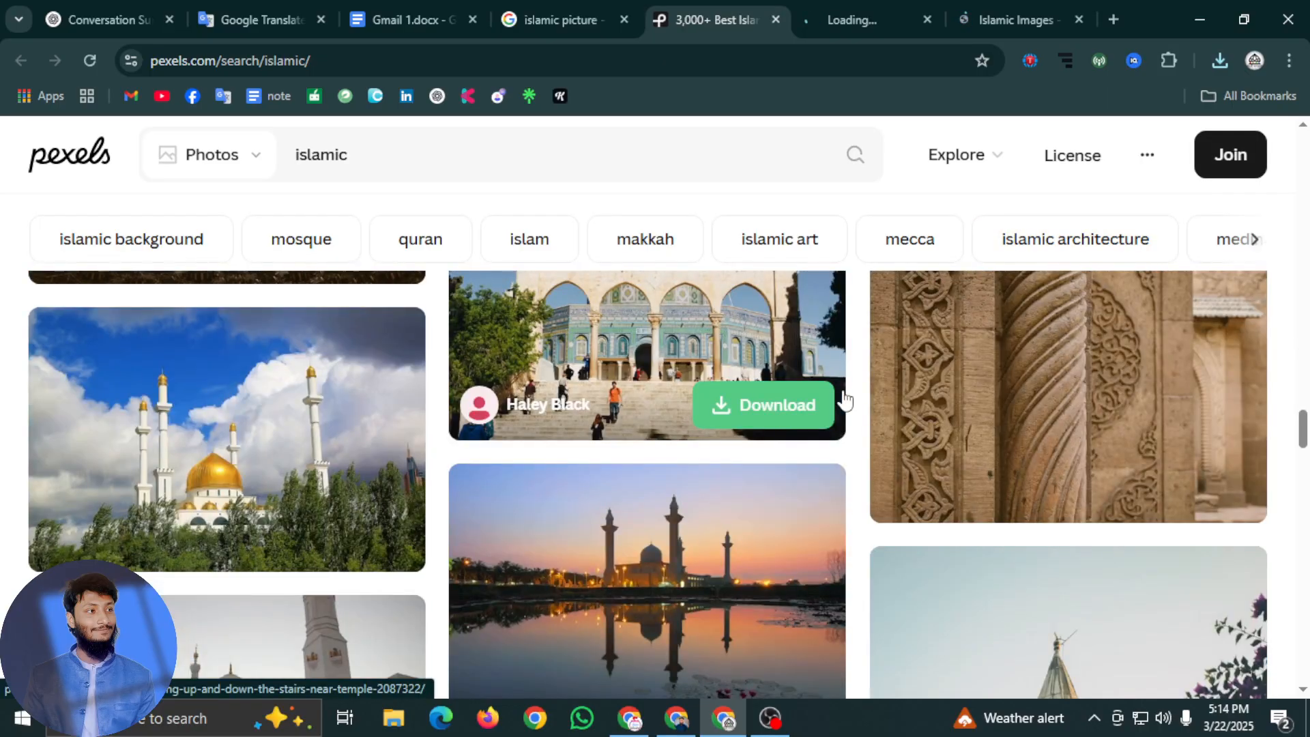
scroll(846, 399, down, 10)
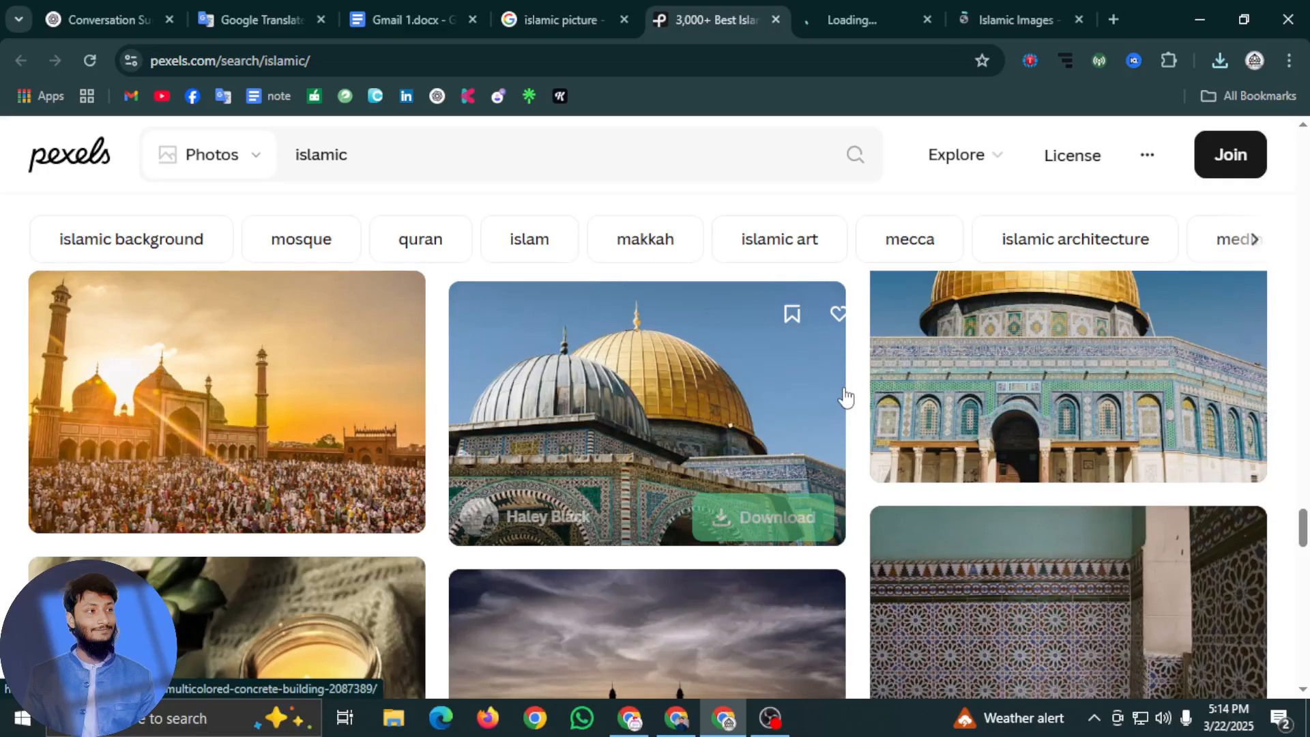
scroll(846, 397, down, 5)
scroll(848, 395, down, 5)
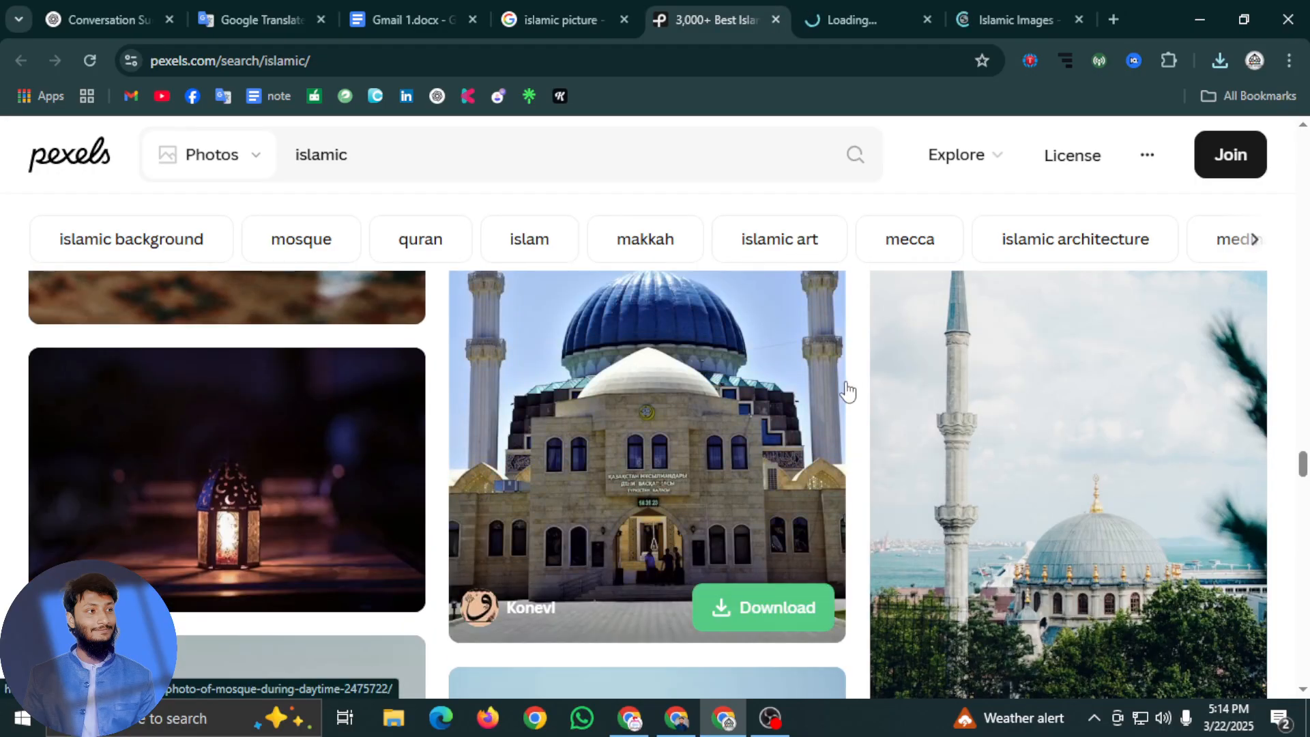
scroll(846, 391, down, 4)
scroll(847, 392, down, 12)
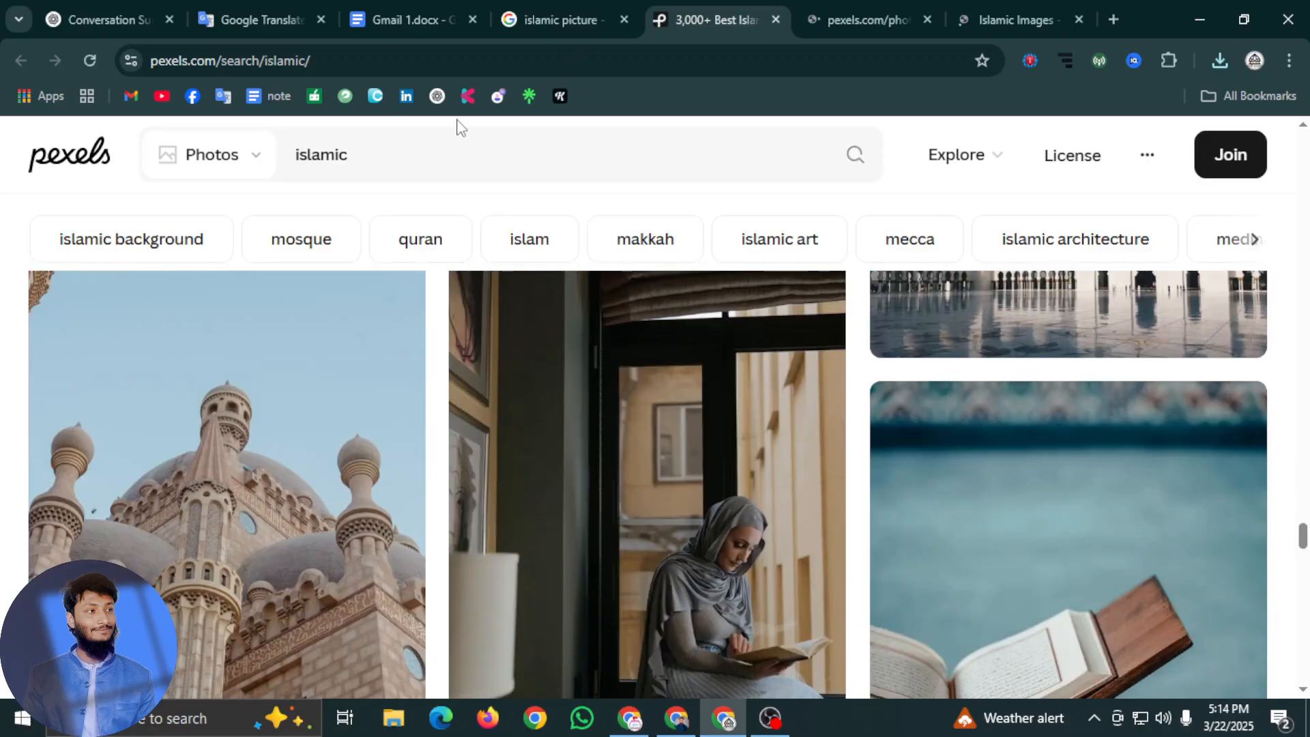
click(286, 156)
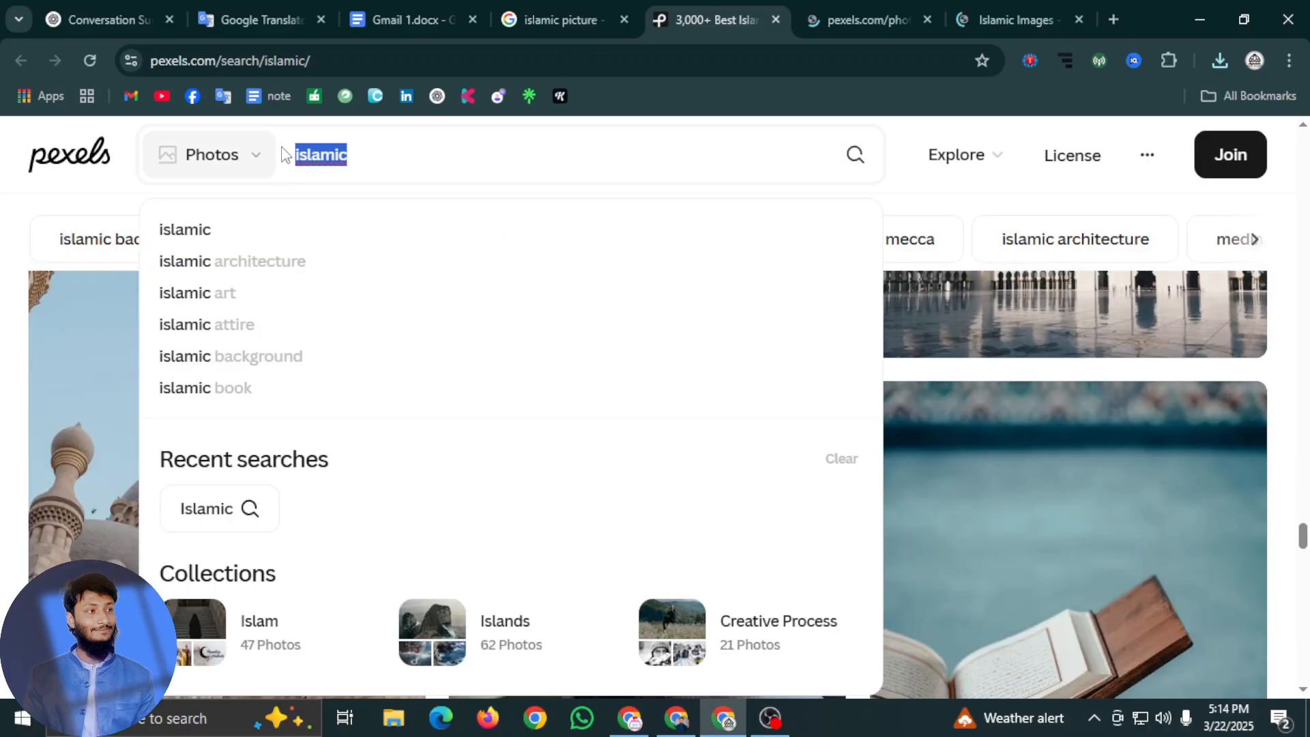
text(mo)
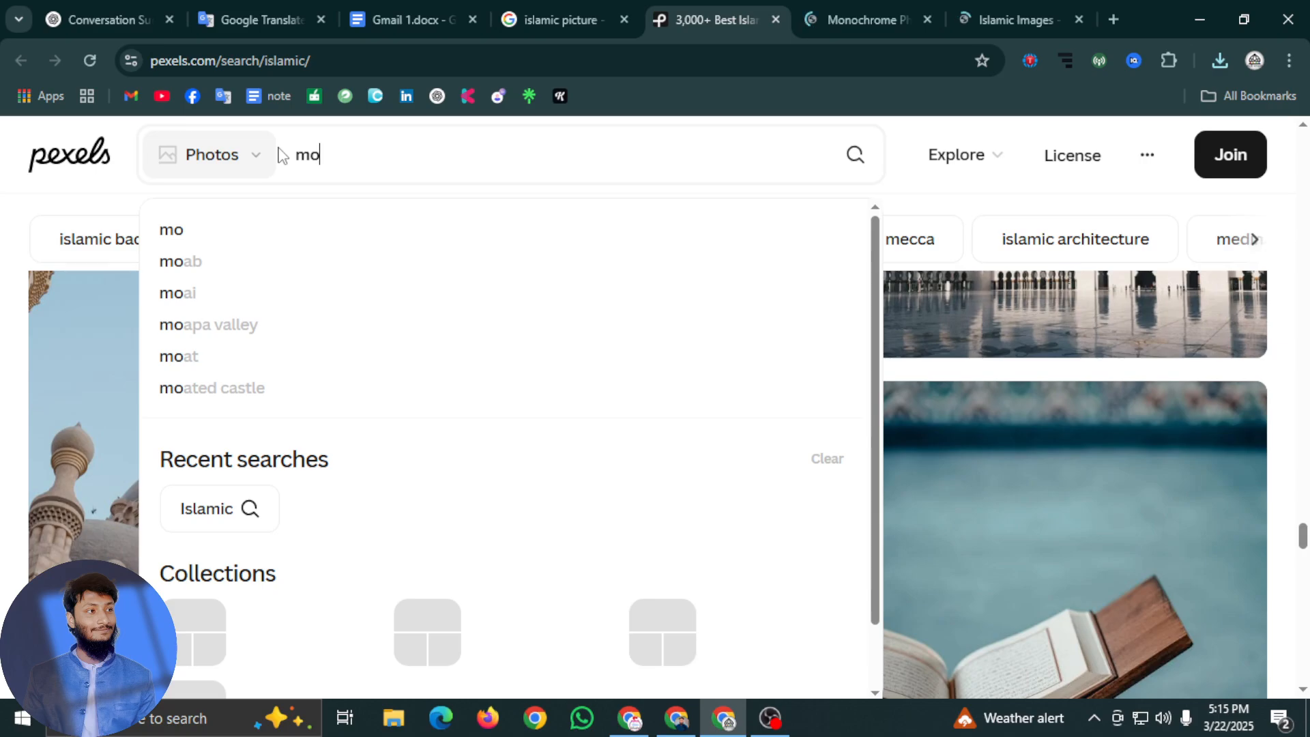
text(dina)
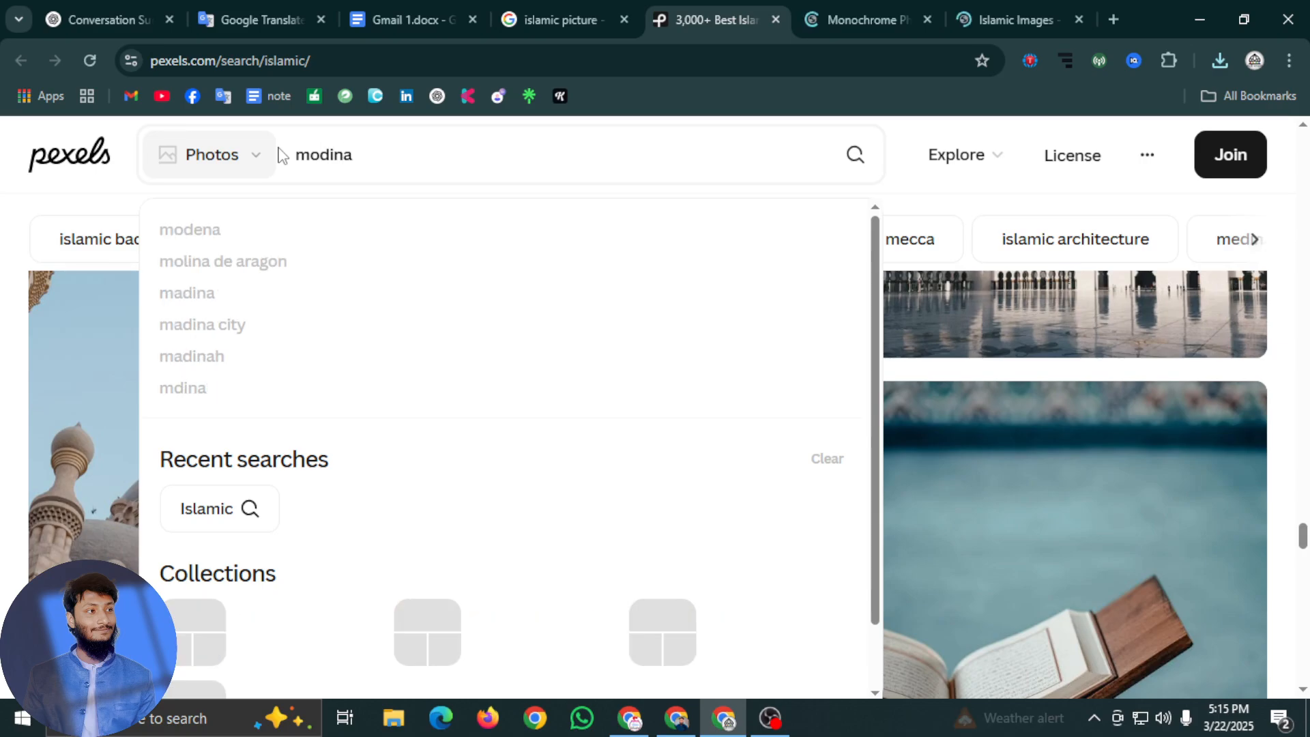
text( shorif)
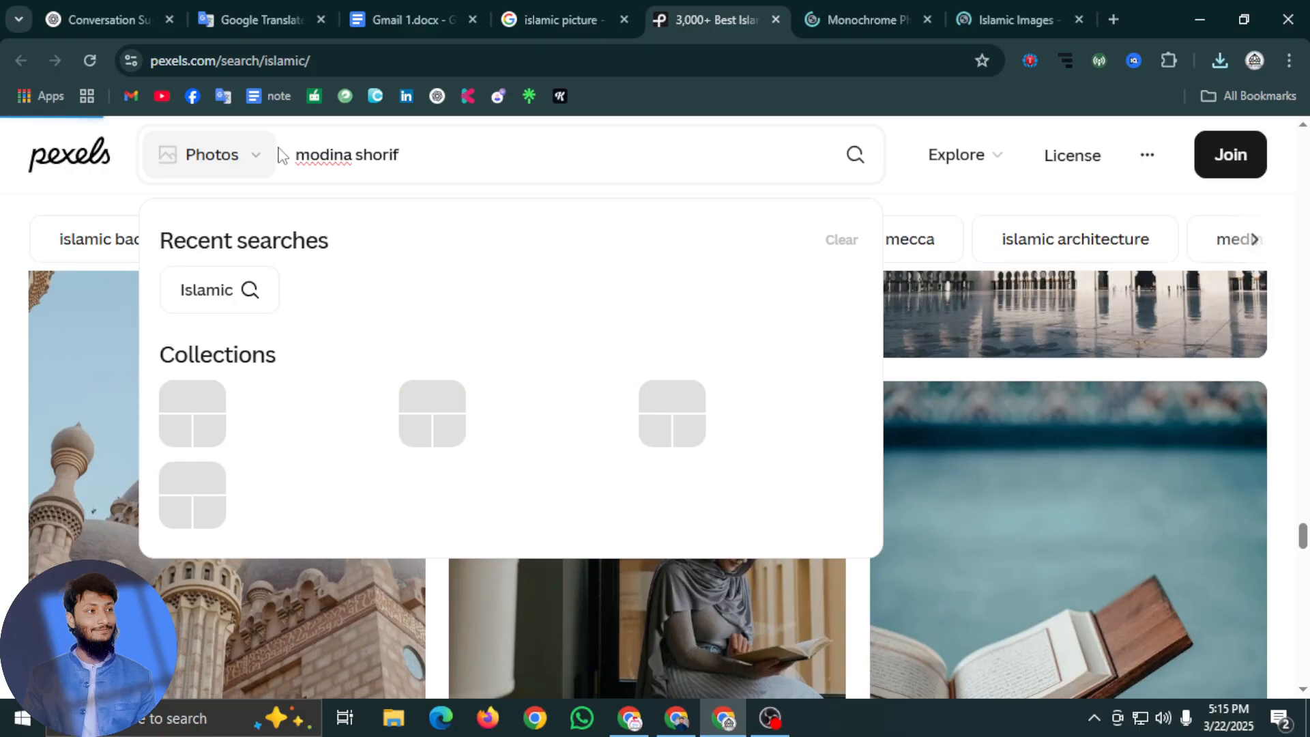
key(Return)
scroll(494, 453, down, 3)
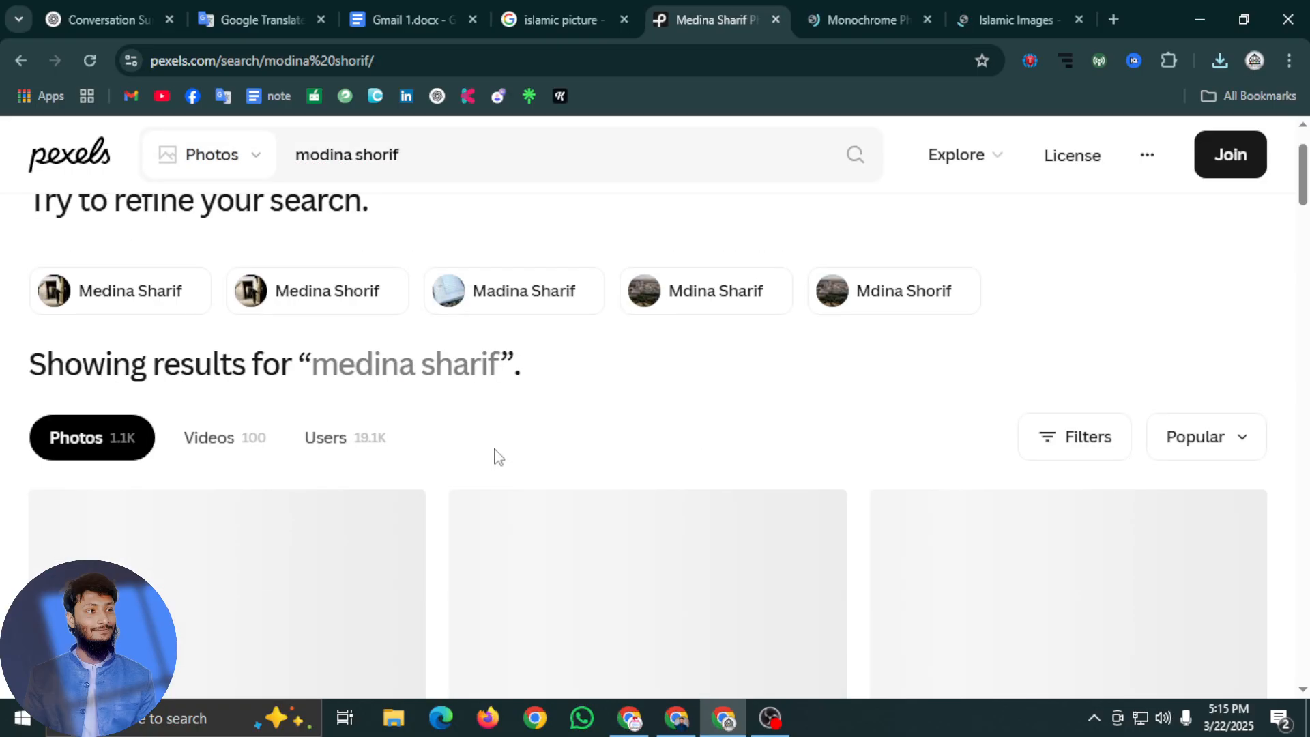
scroll(546, 498, down, 4)
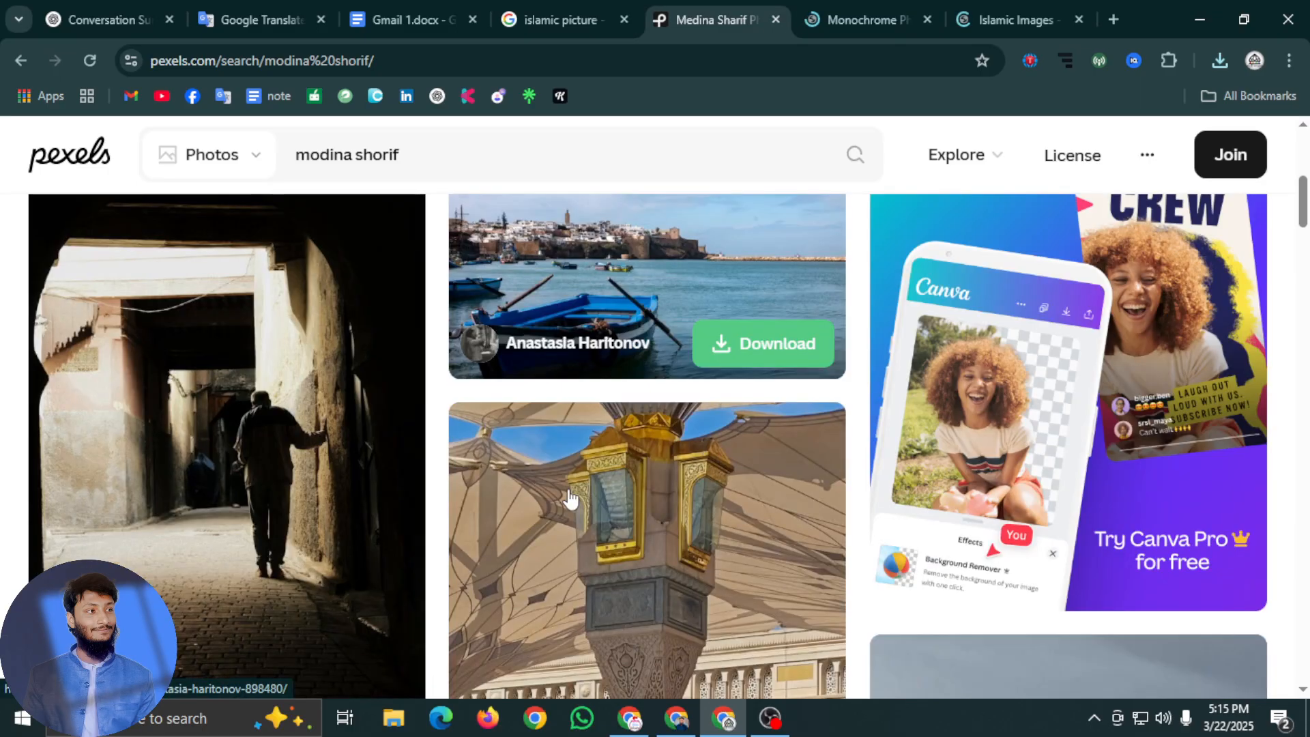
scroll(570, 497, up, 7)
Replace the Pexels search term with "madina" and run the search
drag(459, 159, 259, 159)
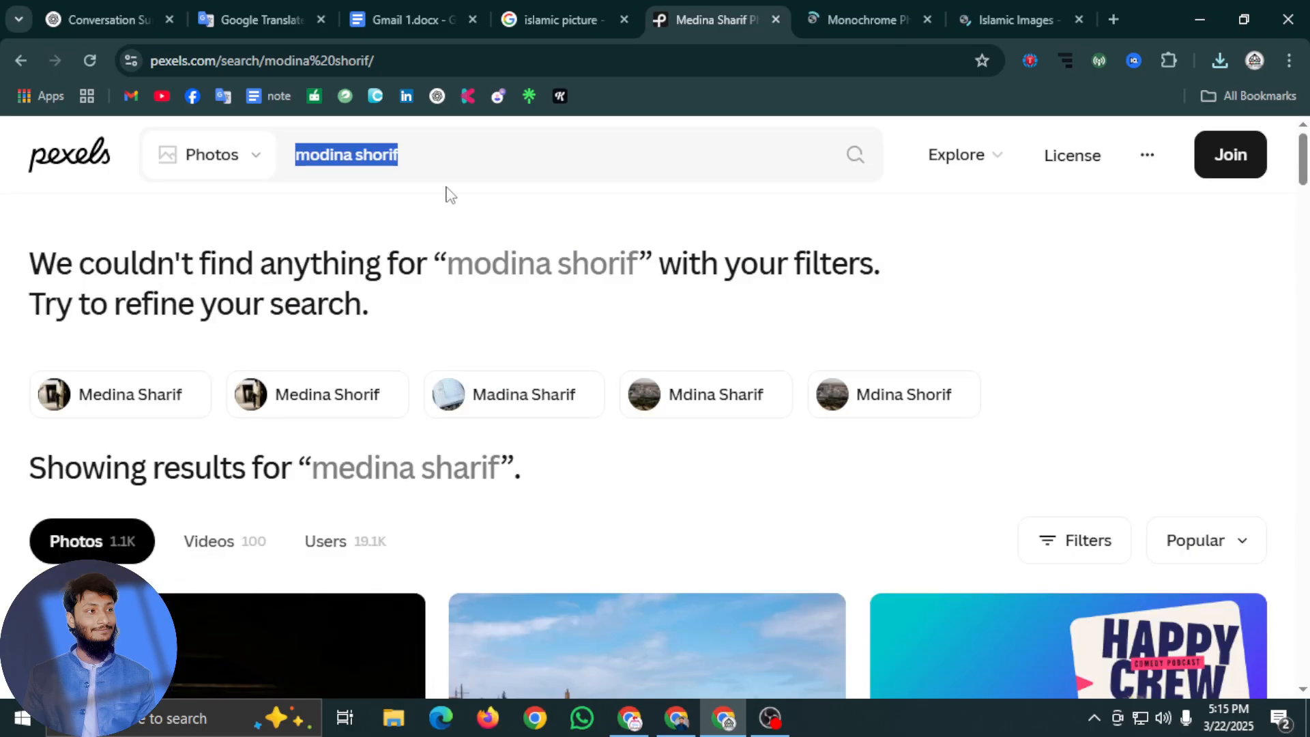
key(BackSpace)
text(m)
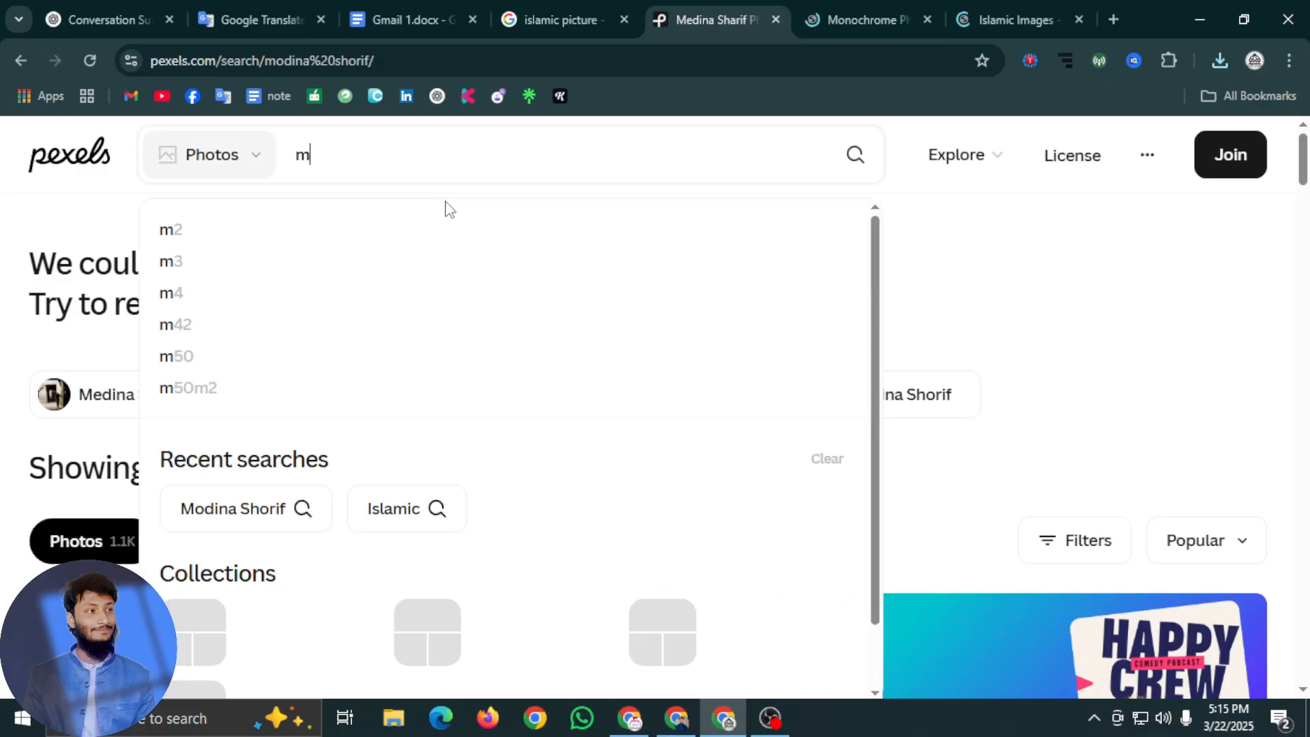
text(adina)
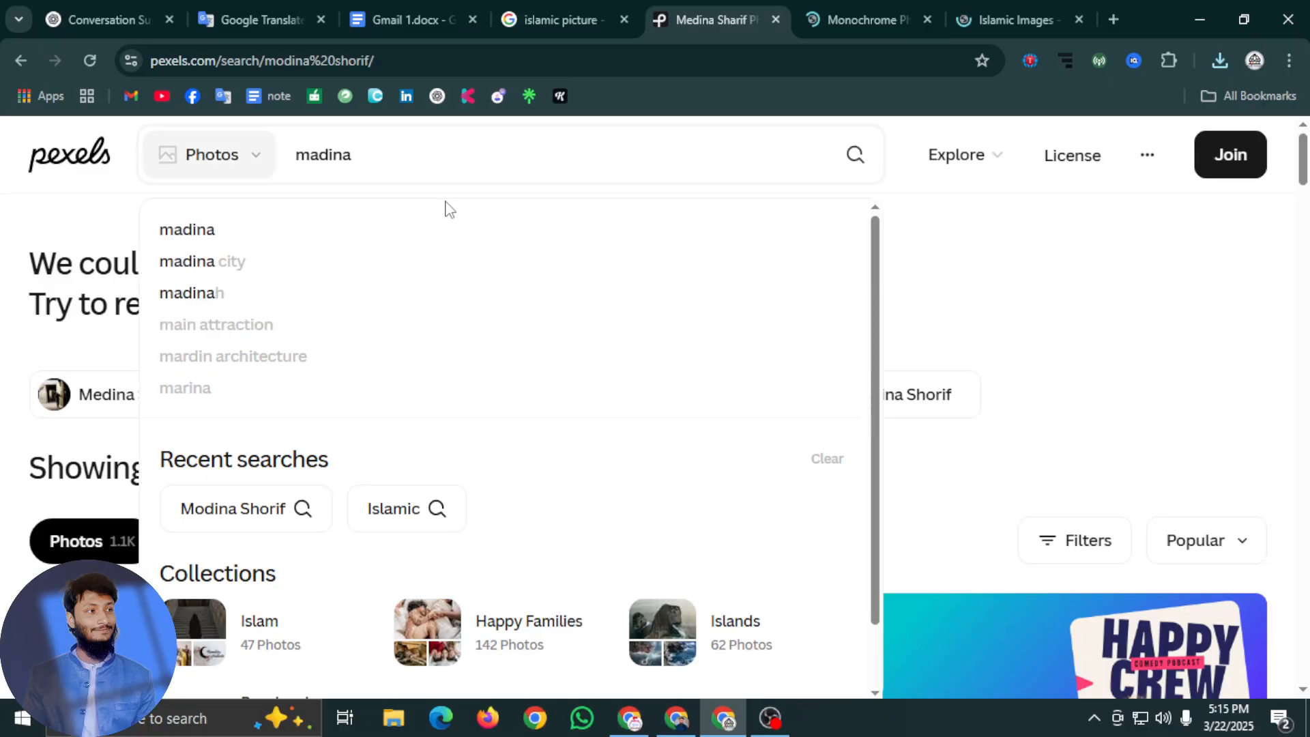
key(Return)
Examine the "madina" photo results on Pexels for an image suitable for the article
scroll(410, 434, down, 3)
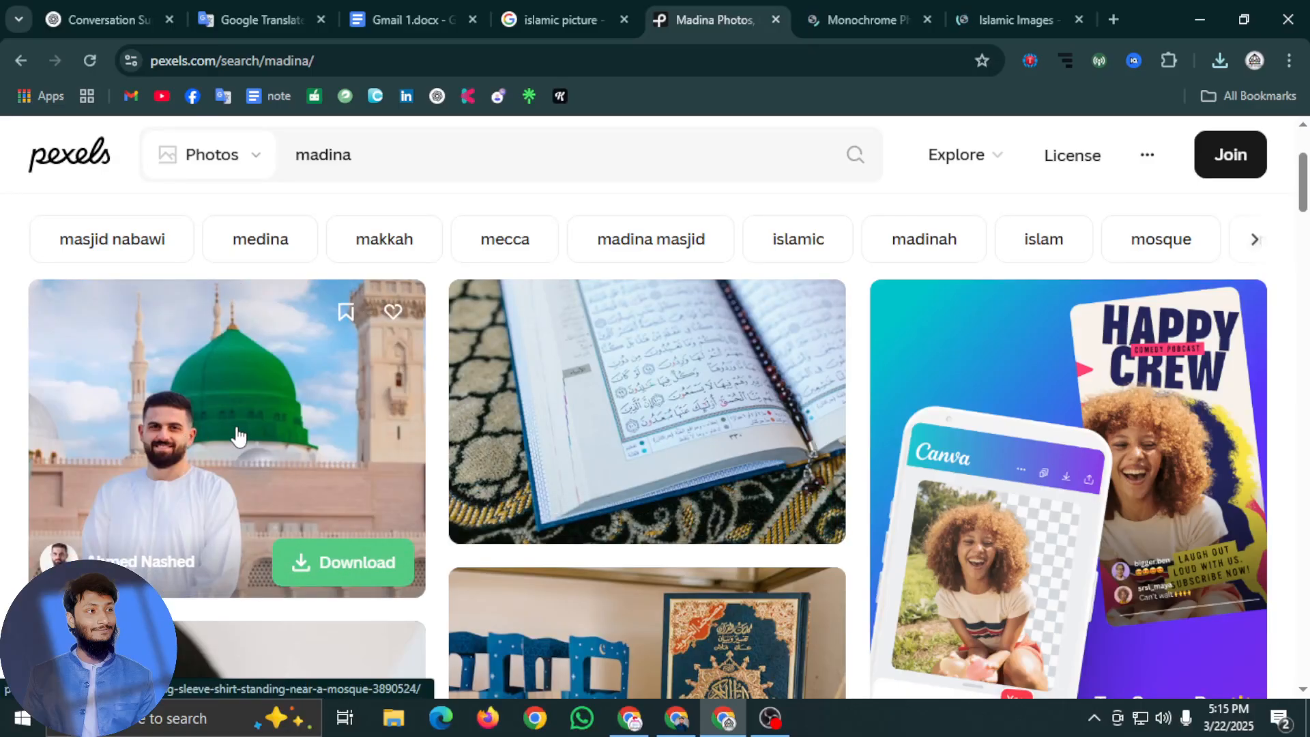
scroll(234, 439, down, 8)
scroll(799, 474, down, 14)
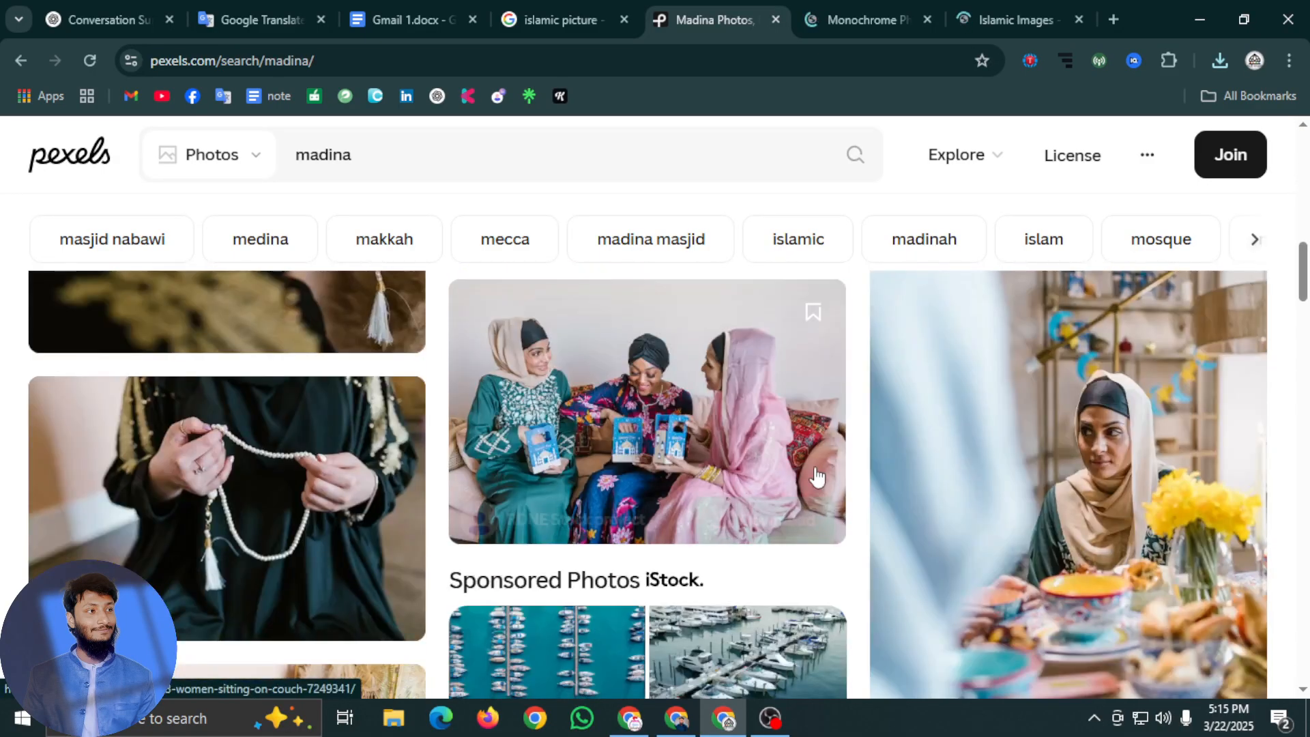
scroll(823, 477, up, 9)
scroll(769, 478, up, 10)
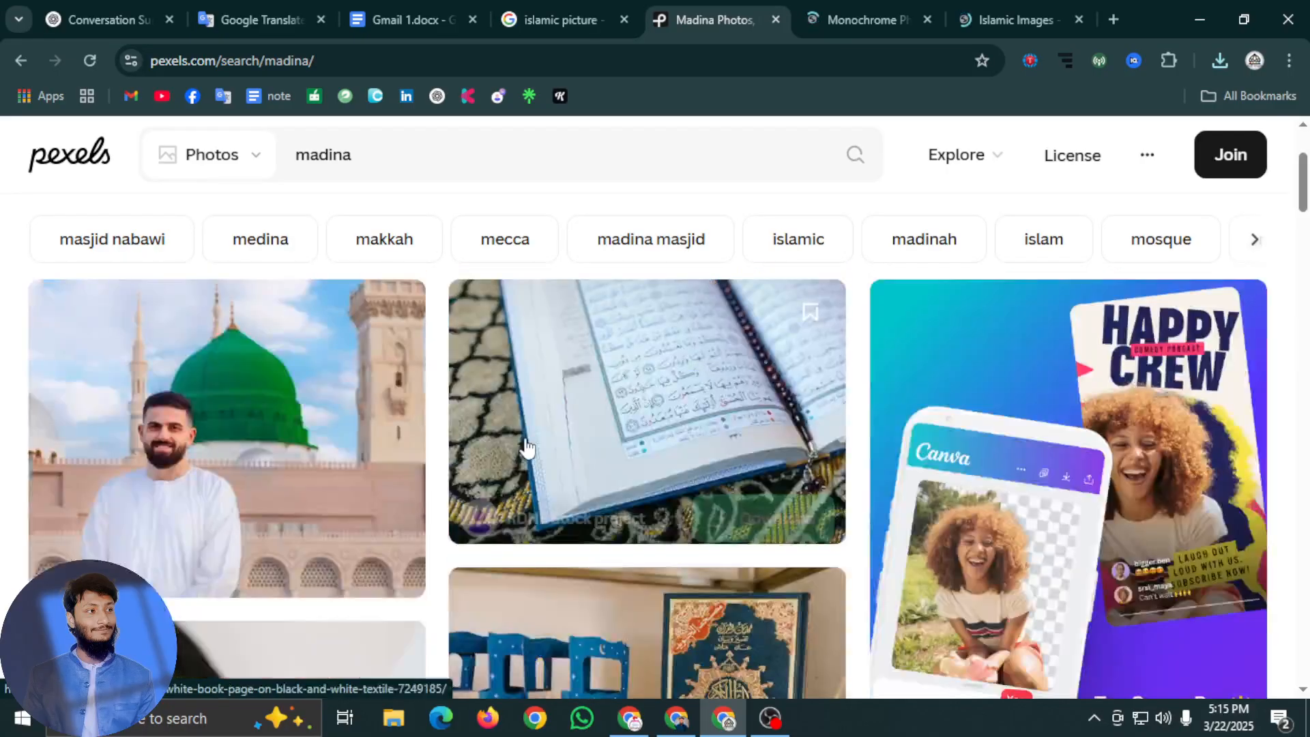
scroll(716, 483, down, 15)
scroll(942, 470, down, 15)
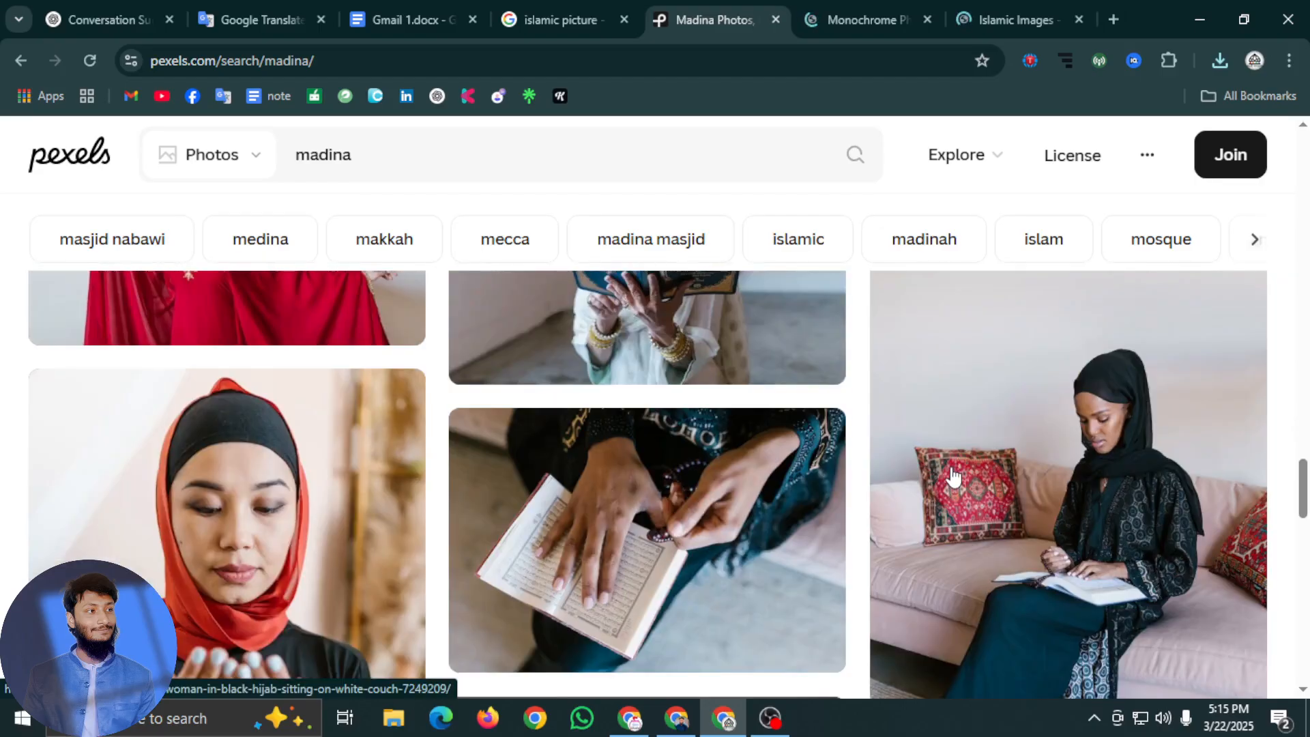
Download the "madina" photo of the green dome and minaret above arched windows into the Downloads folder, and return to the Blogger post editor
scroll(955, 474, up, 5)
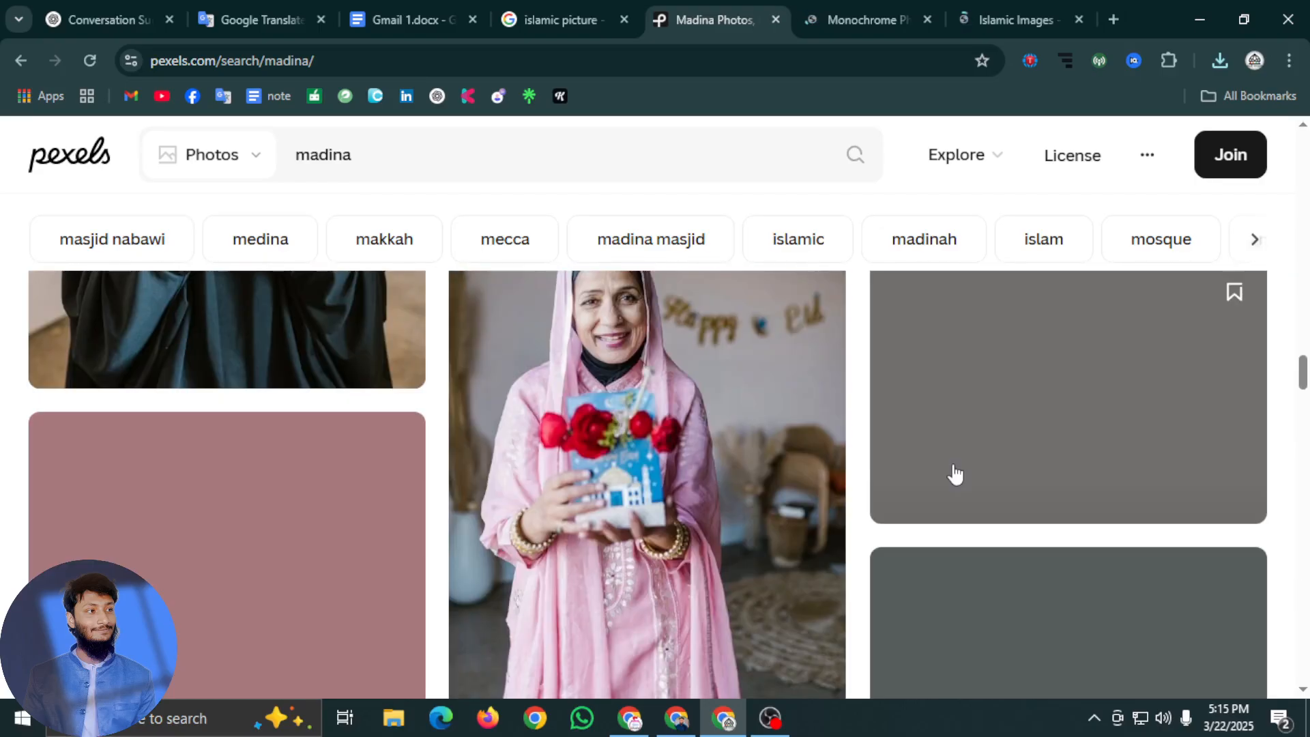
scroll(956, 474, down, 10)
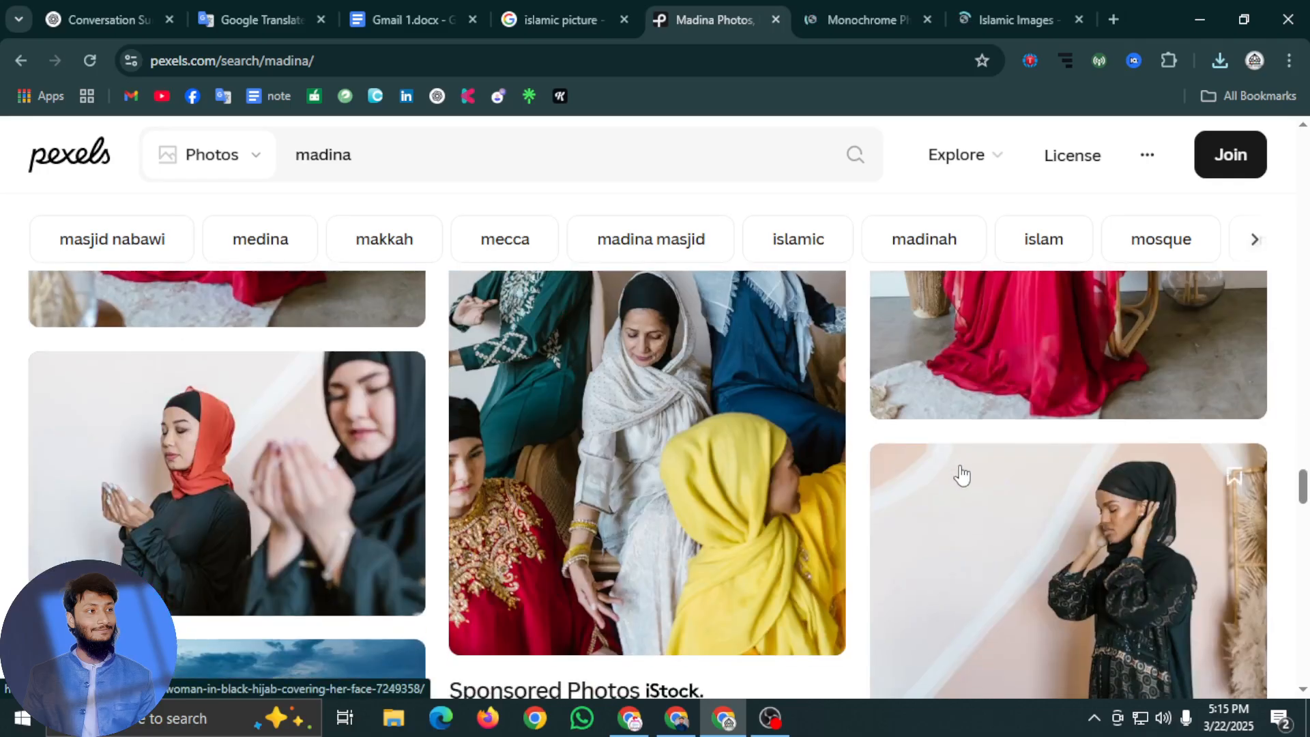
scroll(962, 474, down, 5)
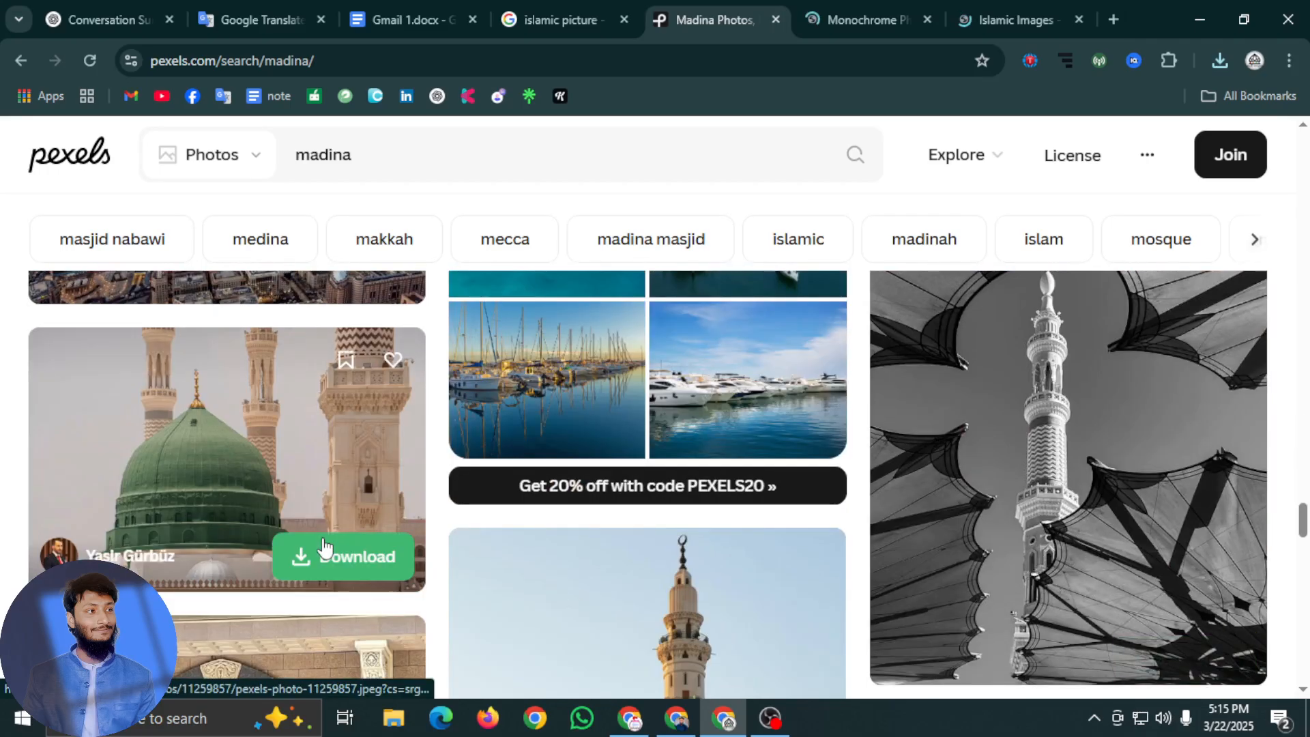
scroll(951, 430, down, 5)
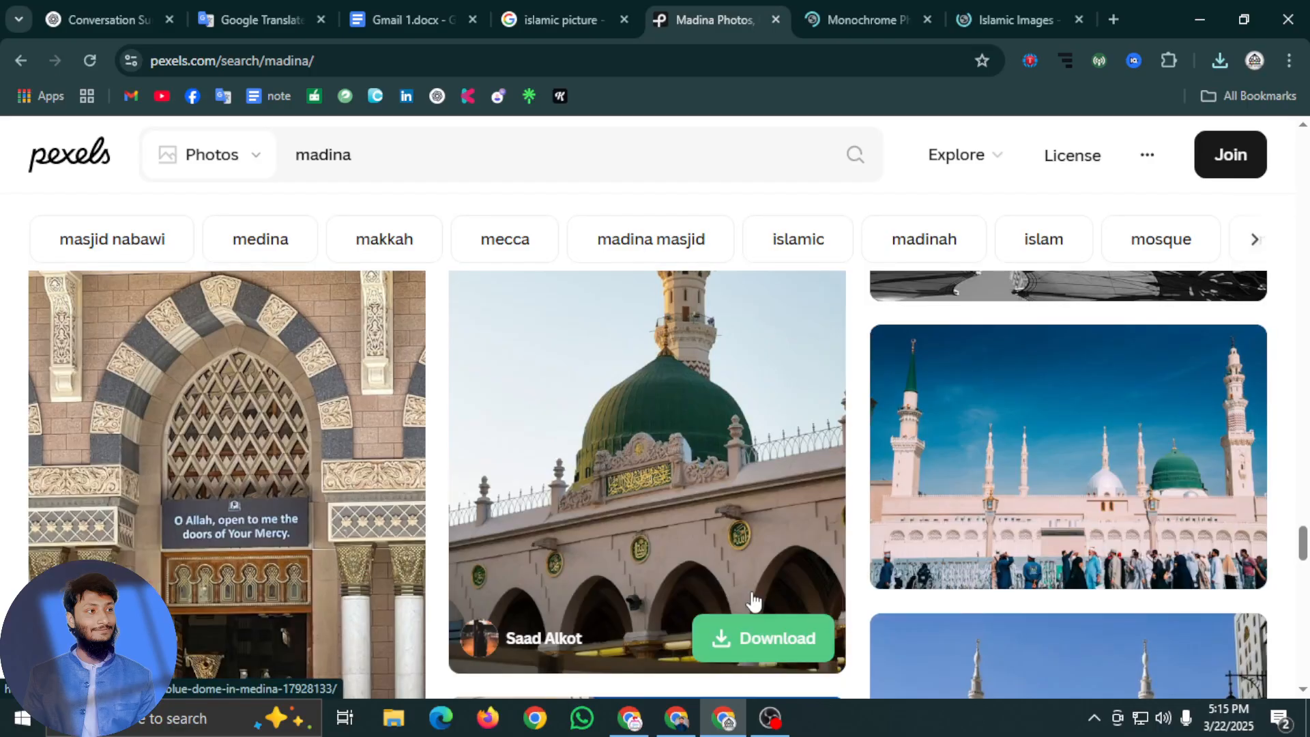
scroll(1063, 391, down, 4)
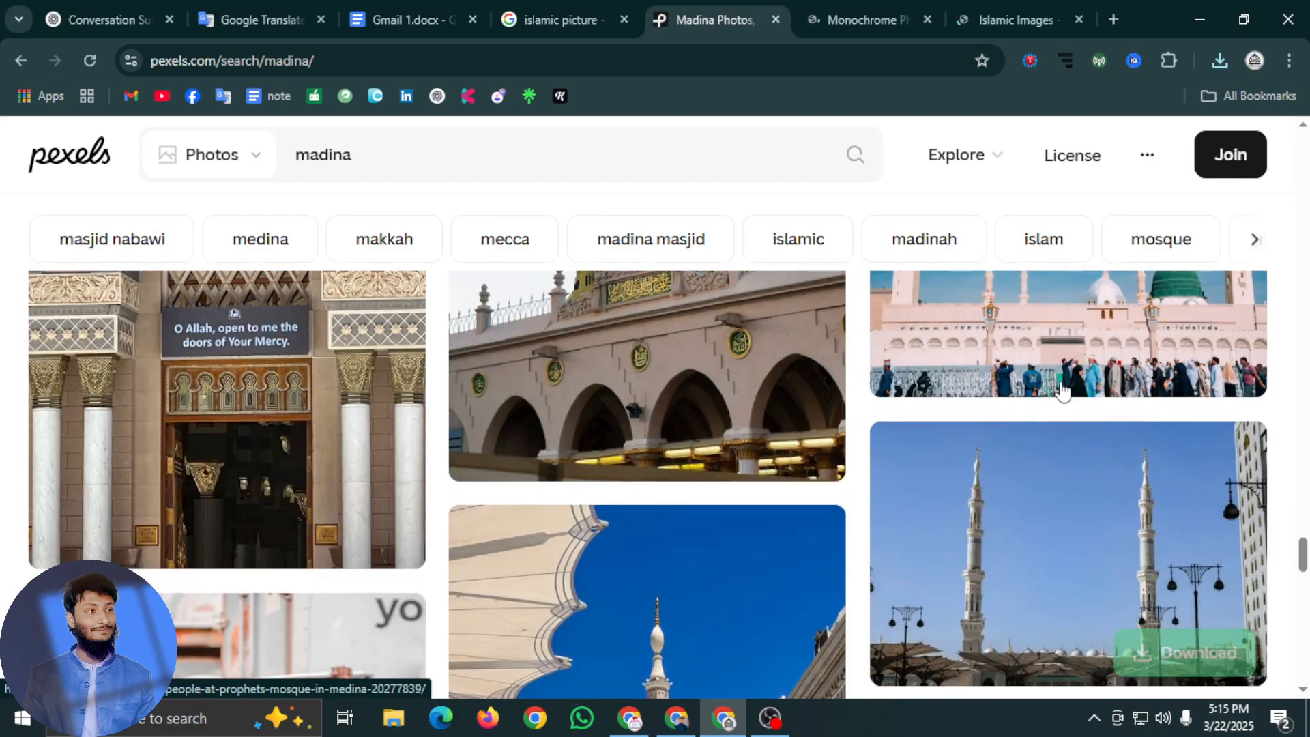
scroll(728, 532, down, 4)
scroll(767, 541, up, 7)
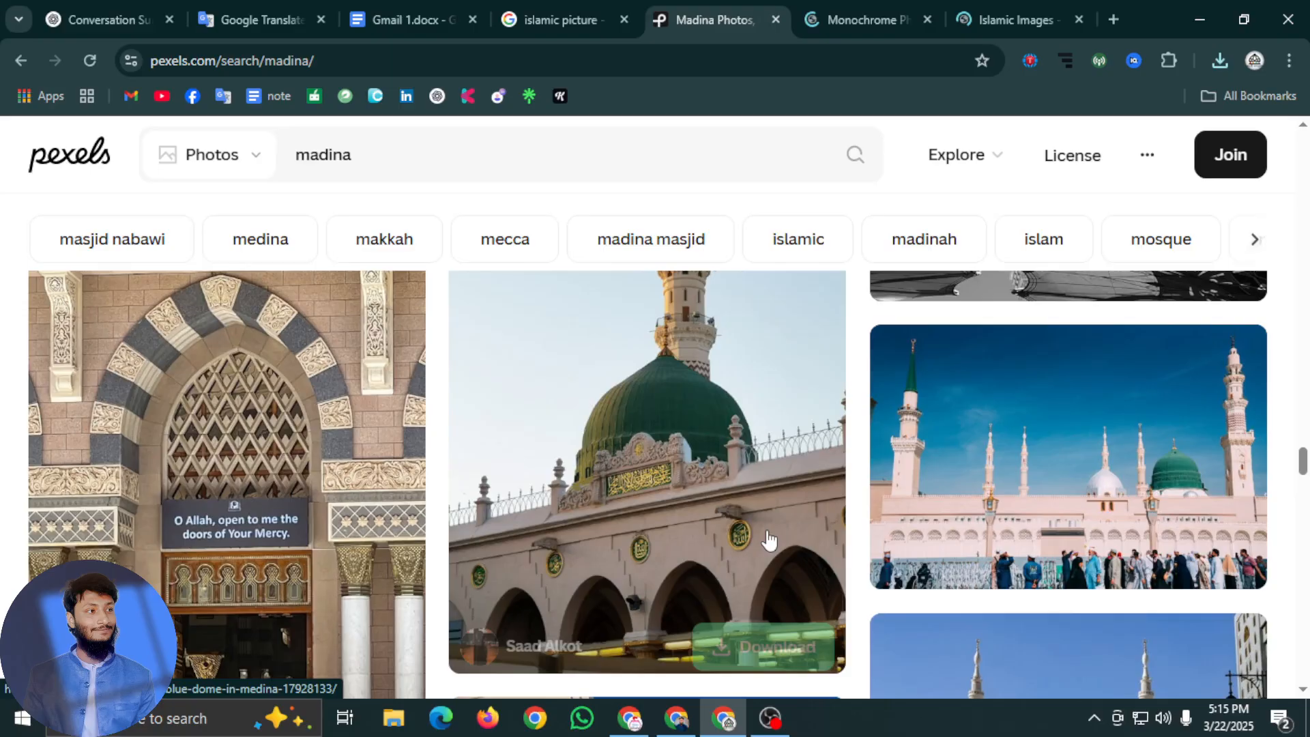
click(757, 648)
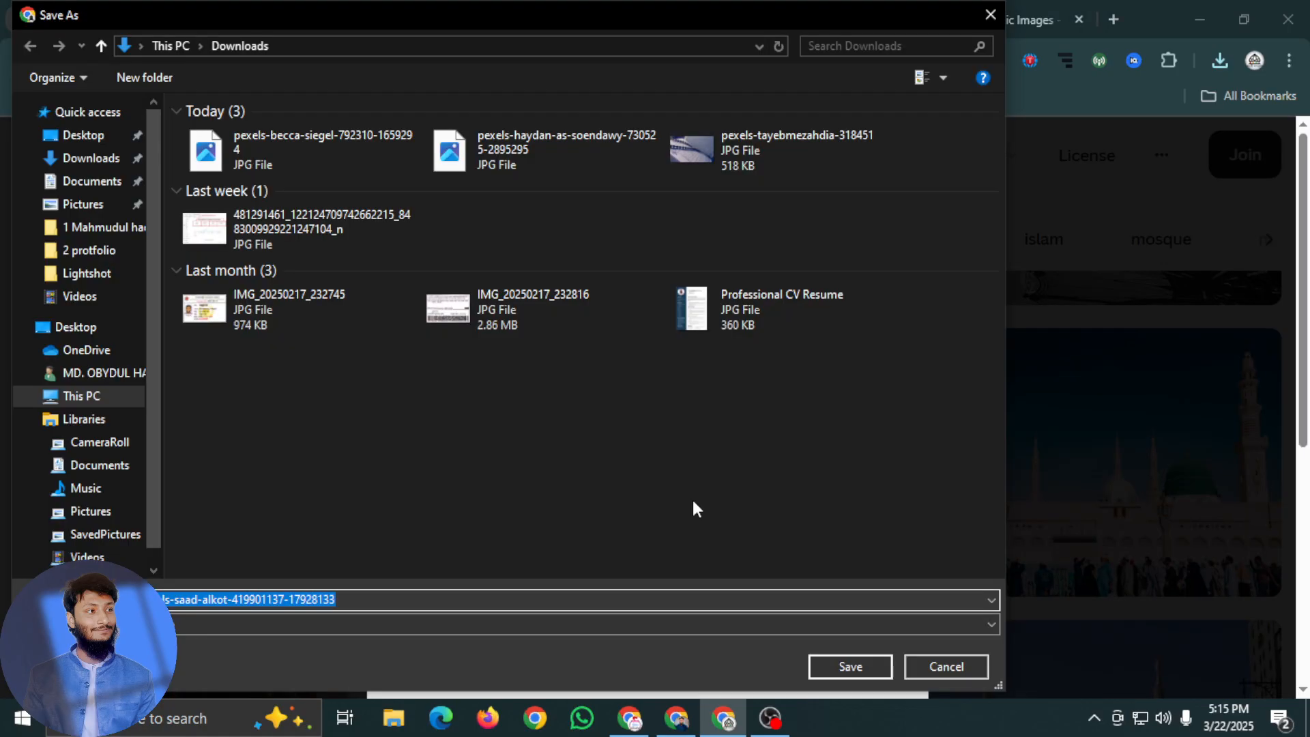
click(843, 665)
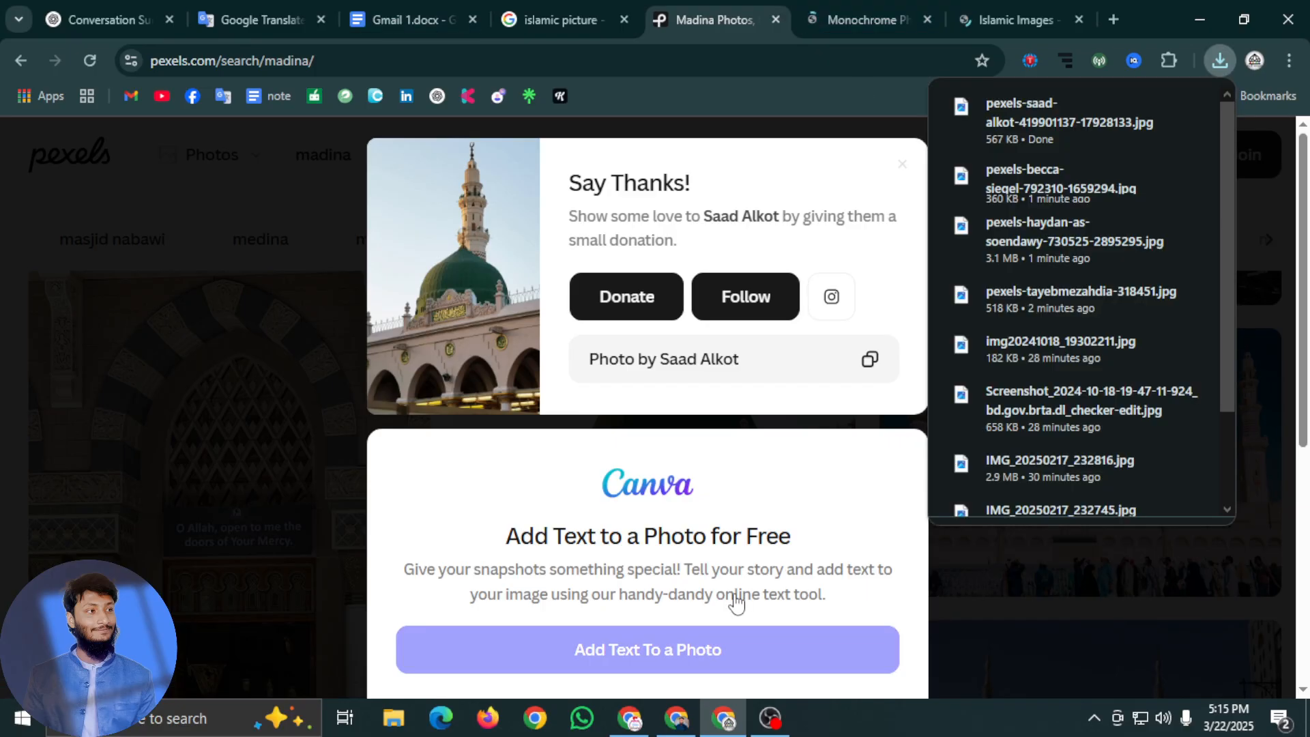
click(630, 720)
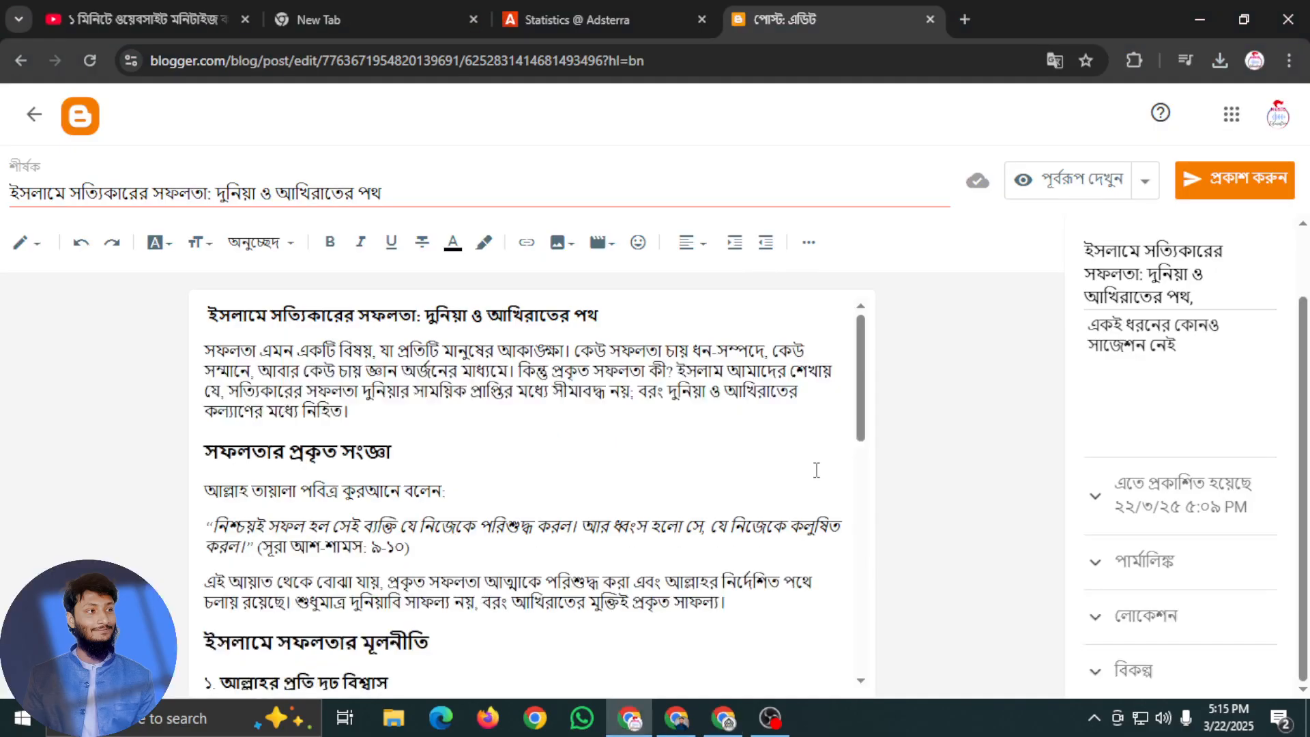
click(771, 718)
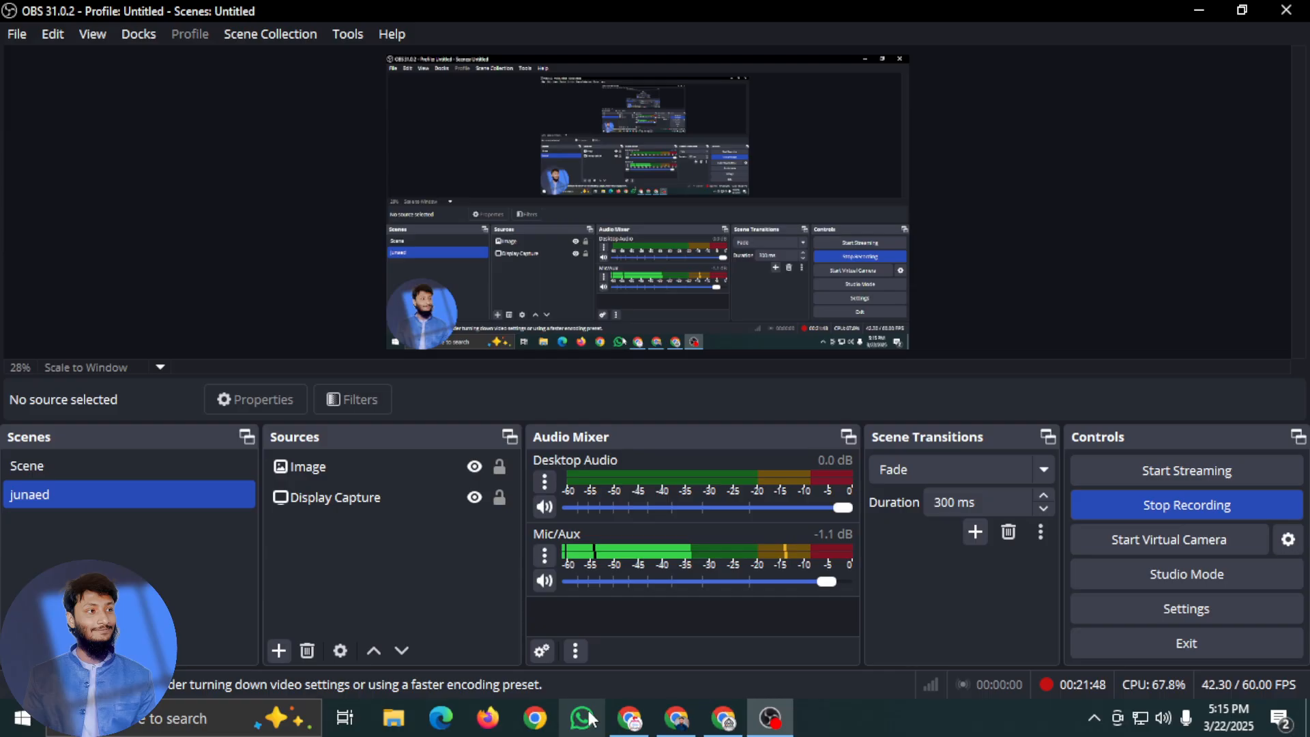
click(771, 719)
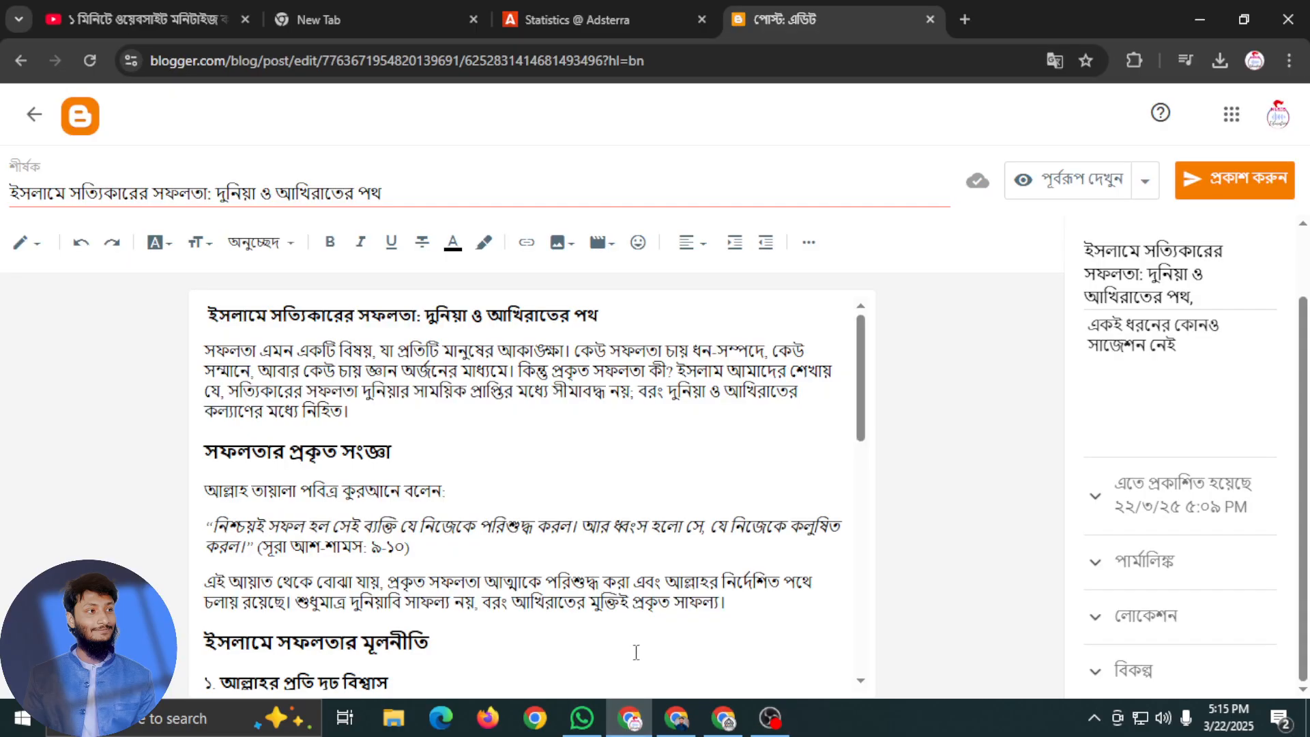
click(582, 718)
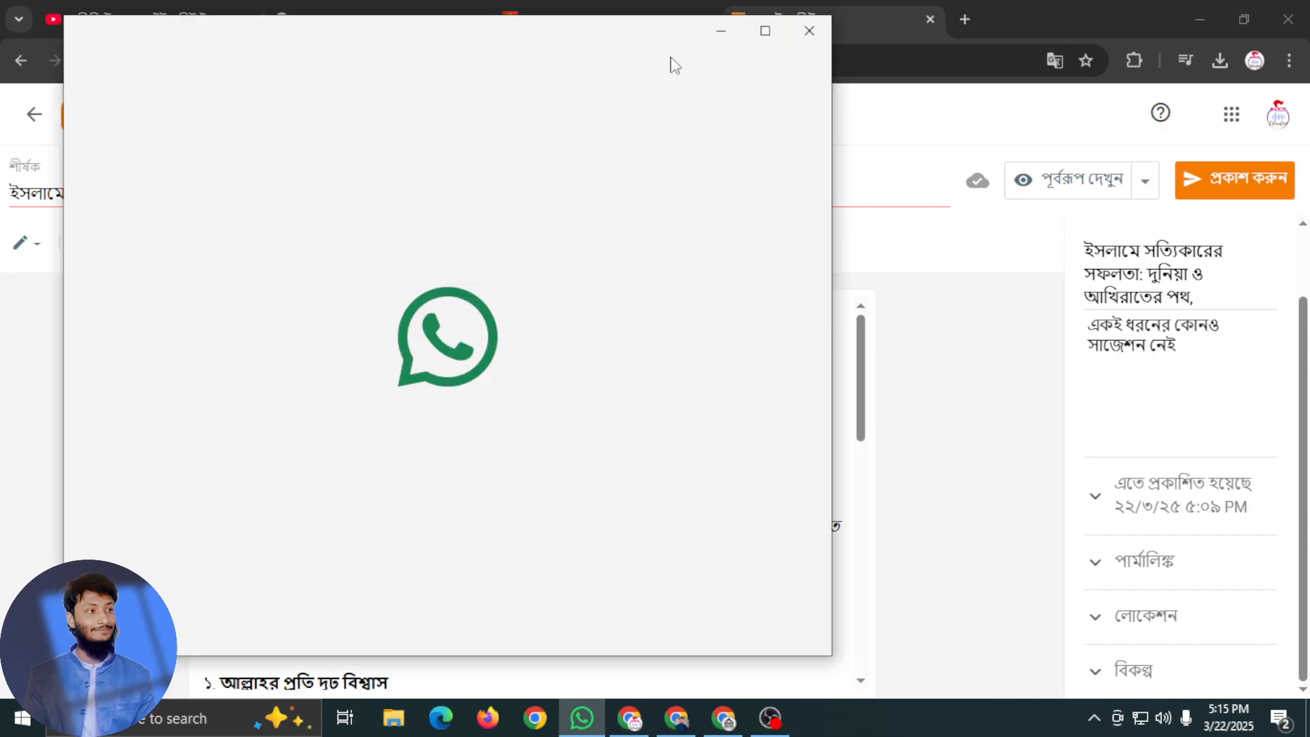
click(811, 31)
scroll(305, 386, down, 2)
scroll(305, 386, up, 2)
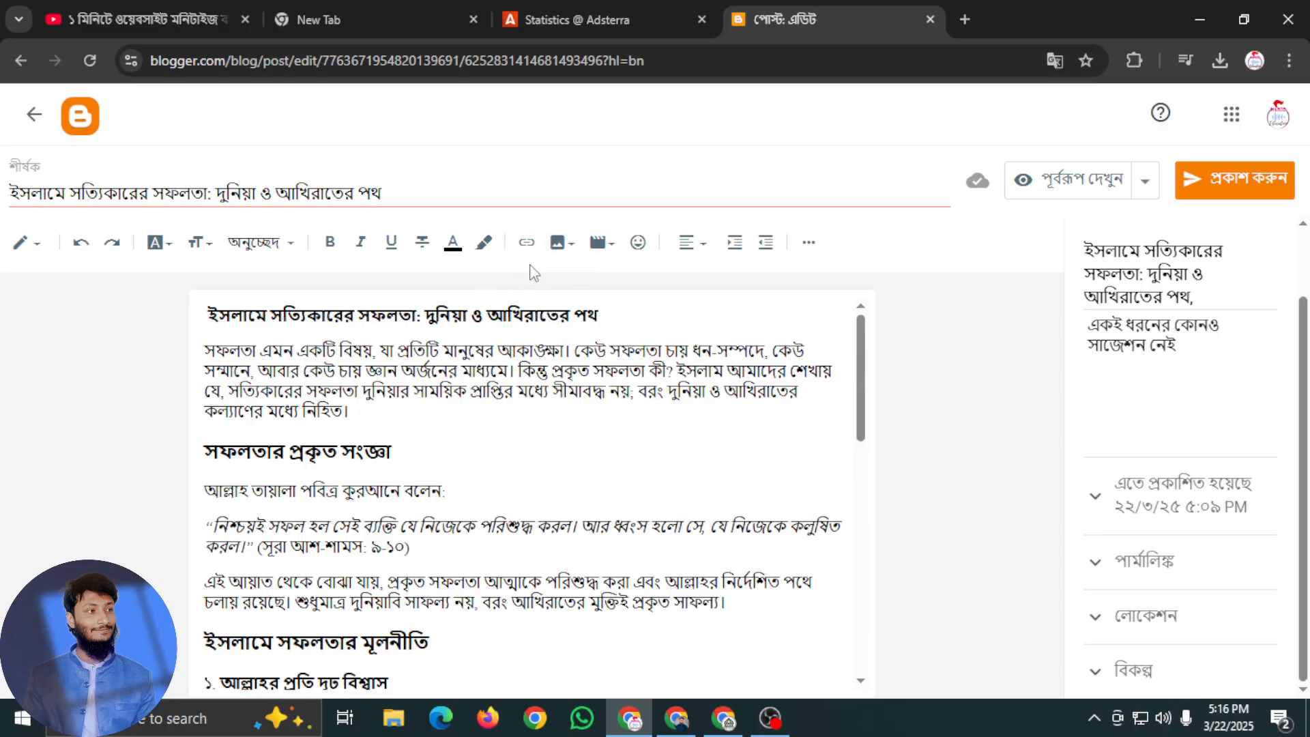
scroll(287, 511, down, 4)
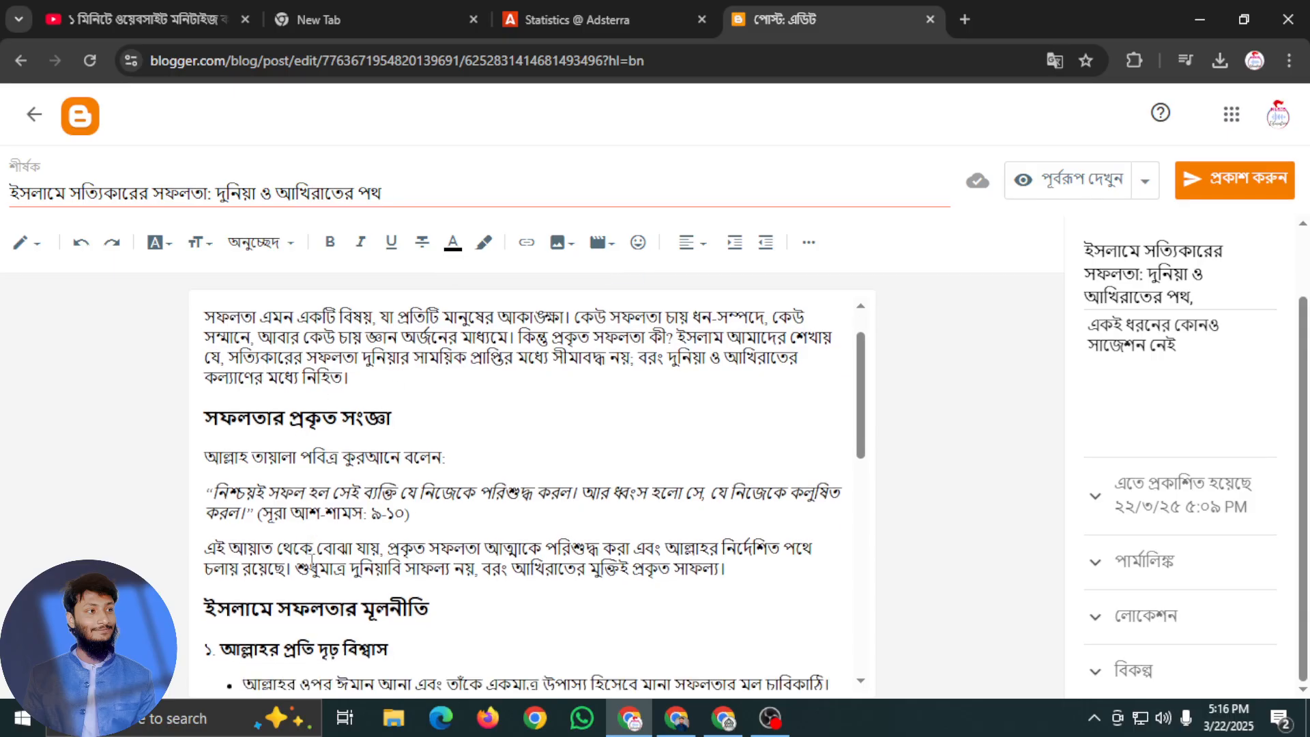
scroll(287, 511, up, 4)
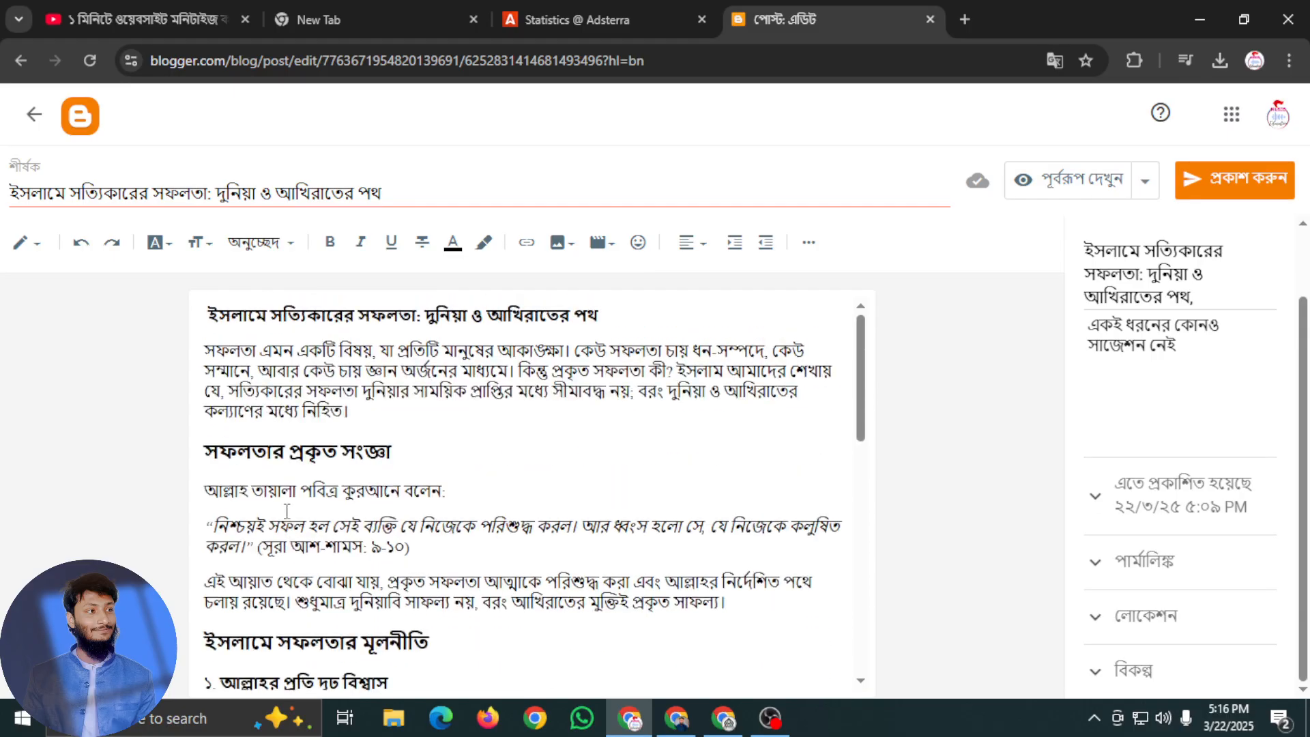
click(233, 443)
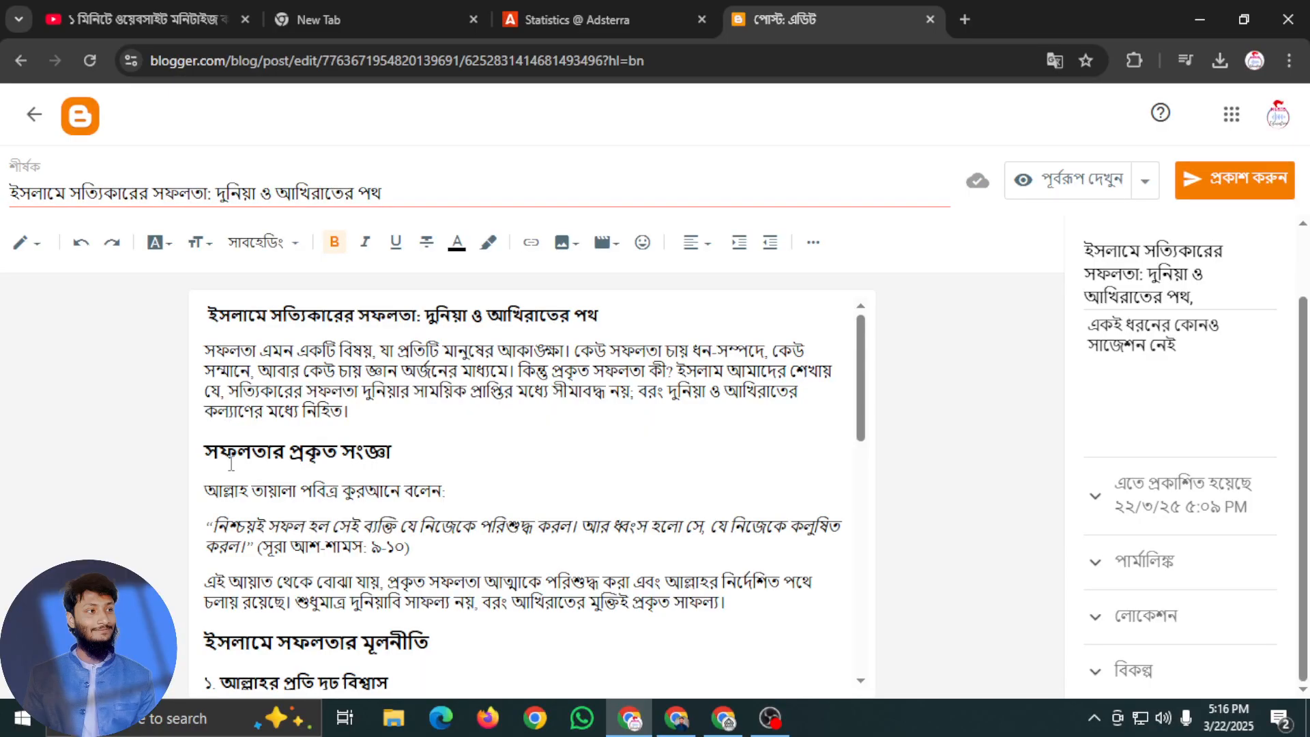
key(Return)
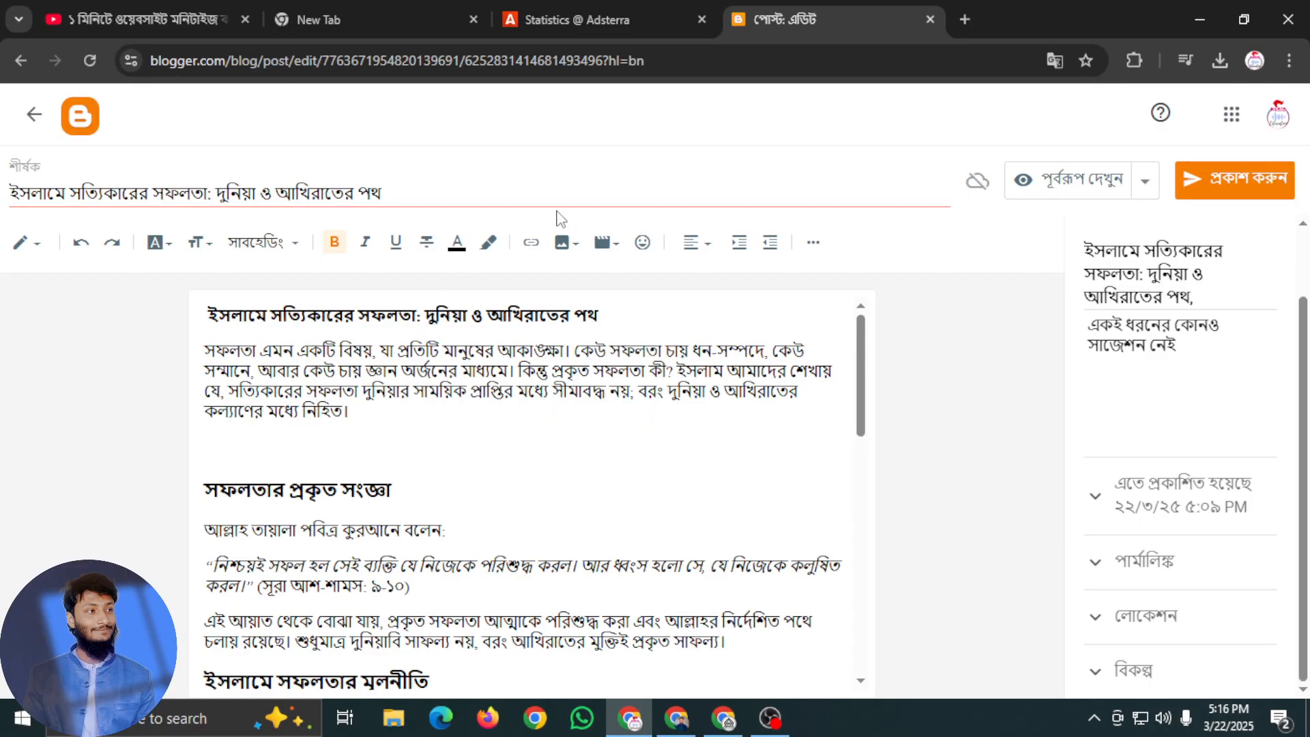
key(BackSpace)
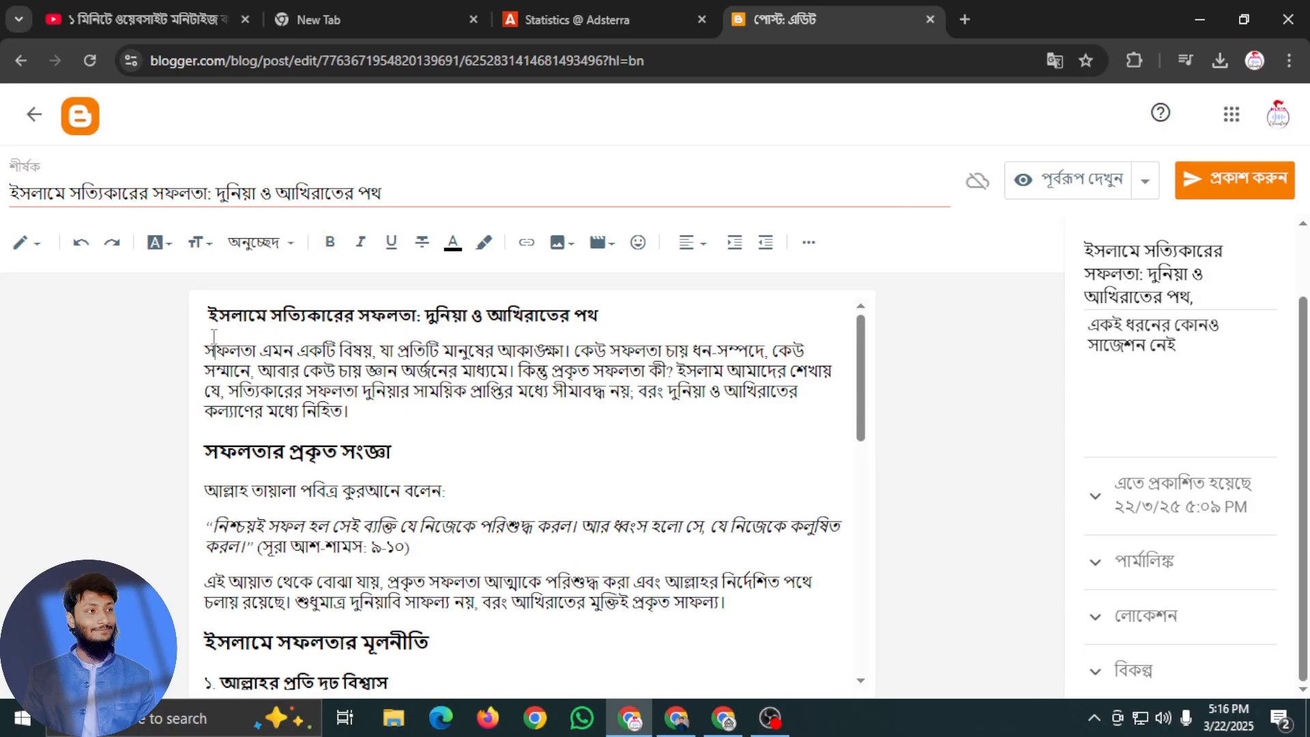
Add an empty line below the article's opening heading and insert the golden-dome Pexels photo 1659294 from the Downloads folder there
click(619, 309)
key(Return)
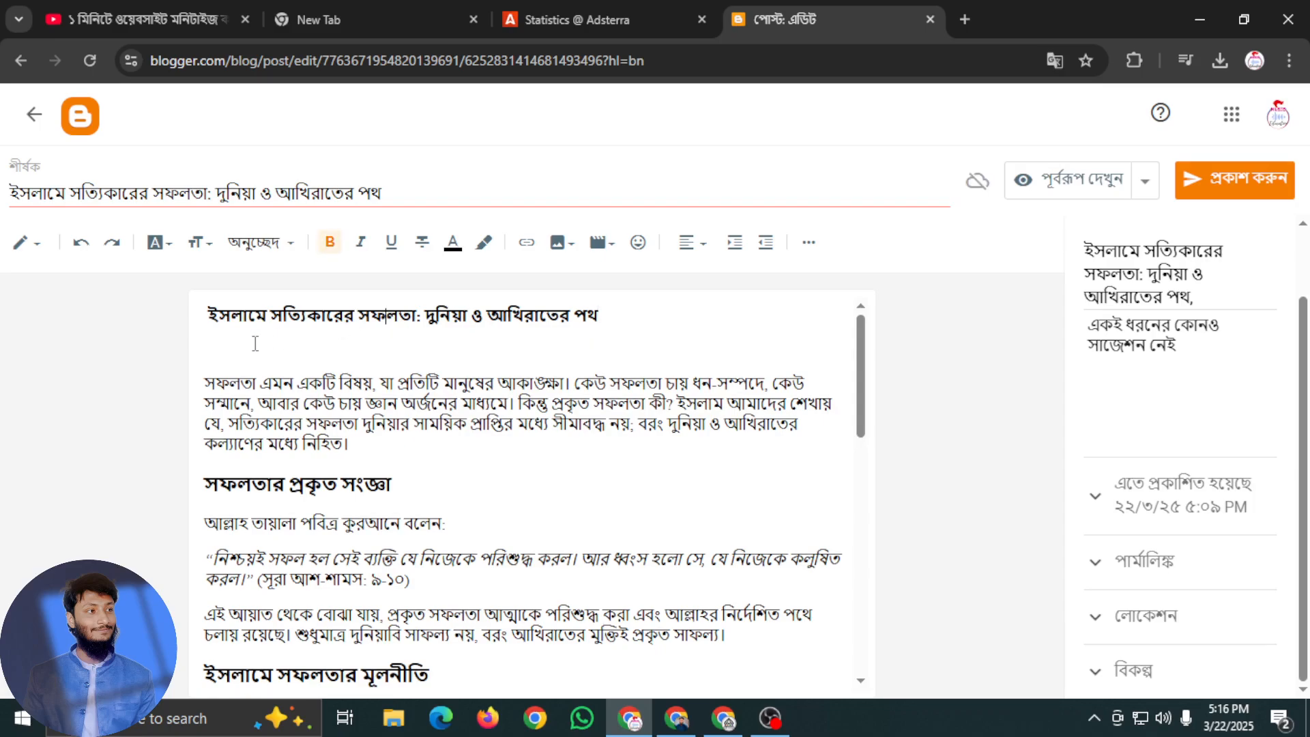
click(558, 242)
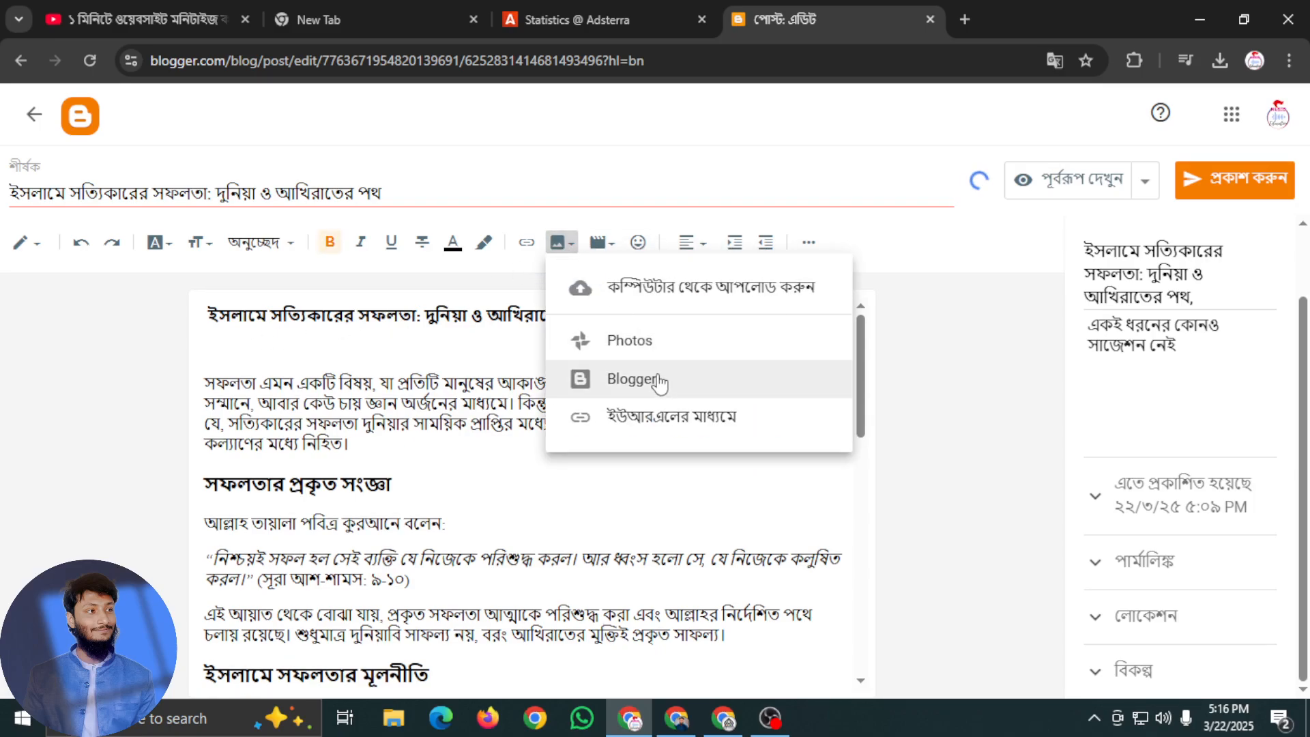
click(709, 302)
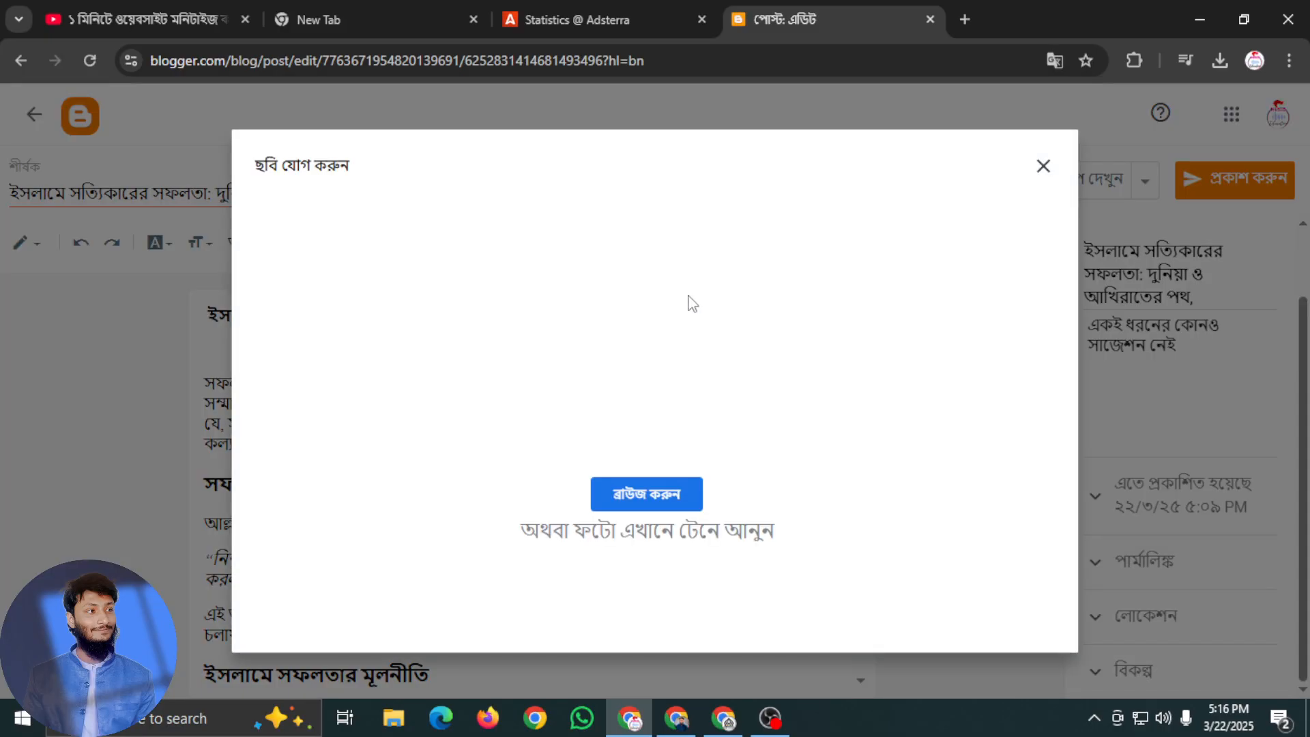
click(657, 494)
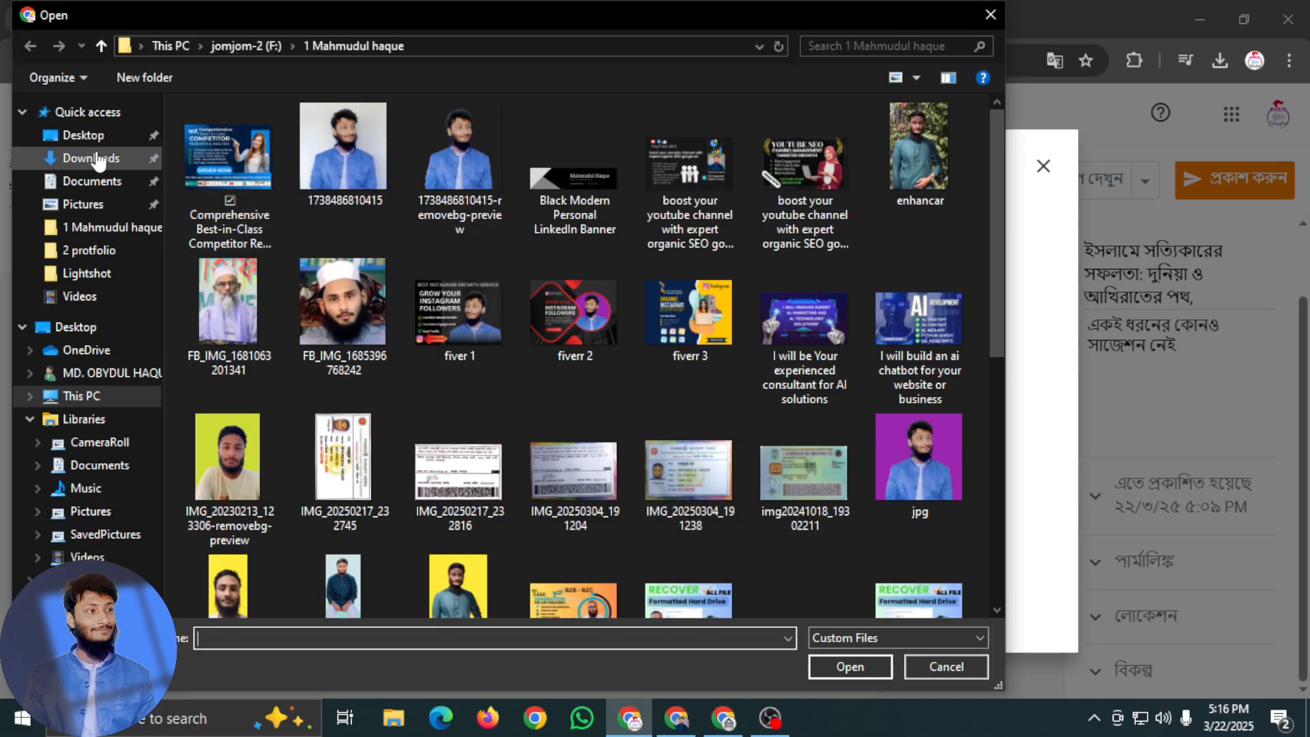
click(91, 158)
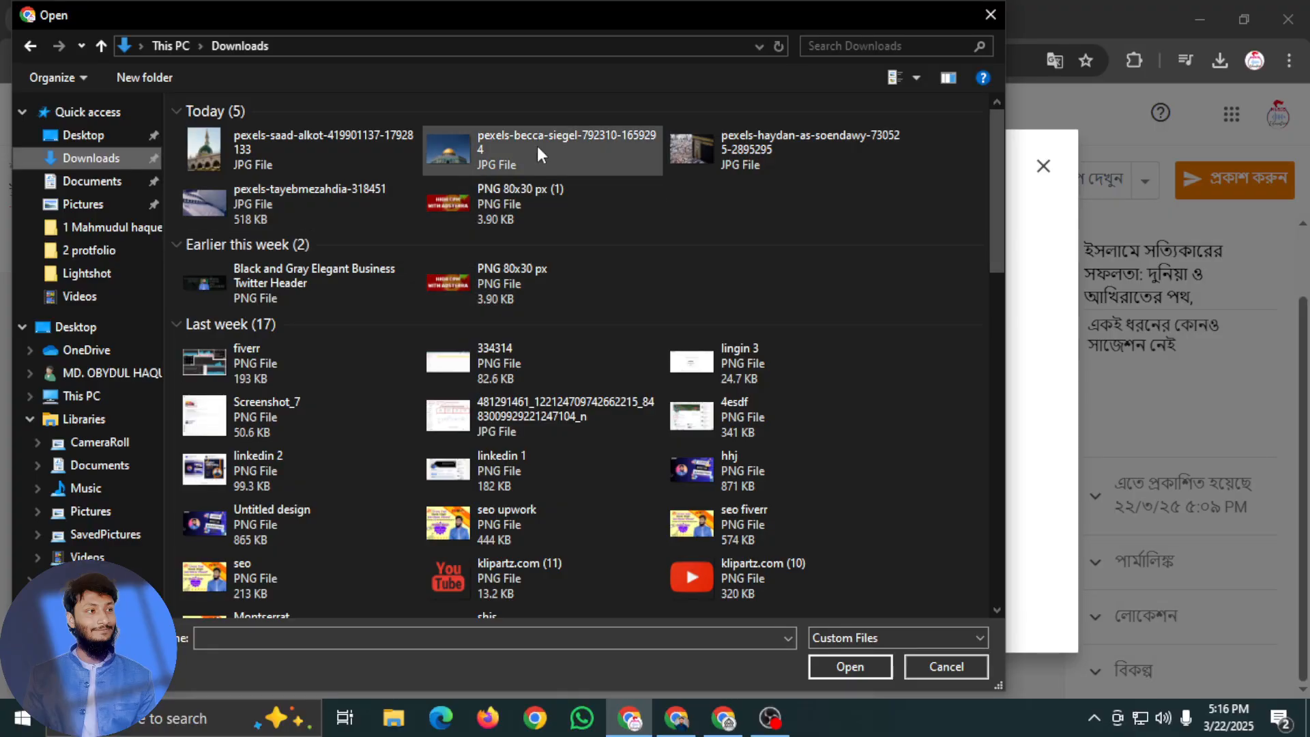
click(268, 202)
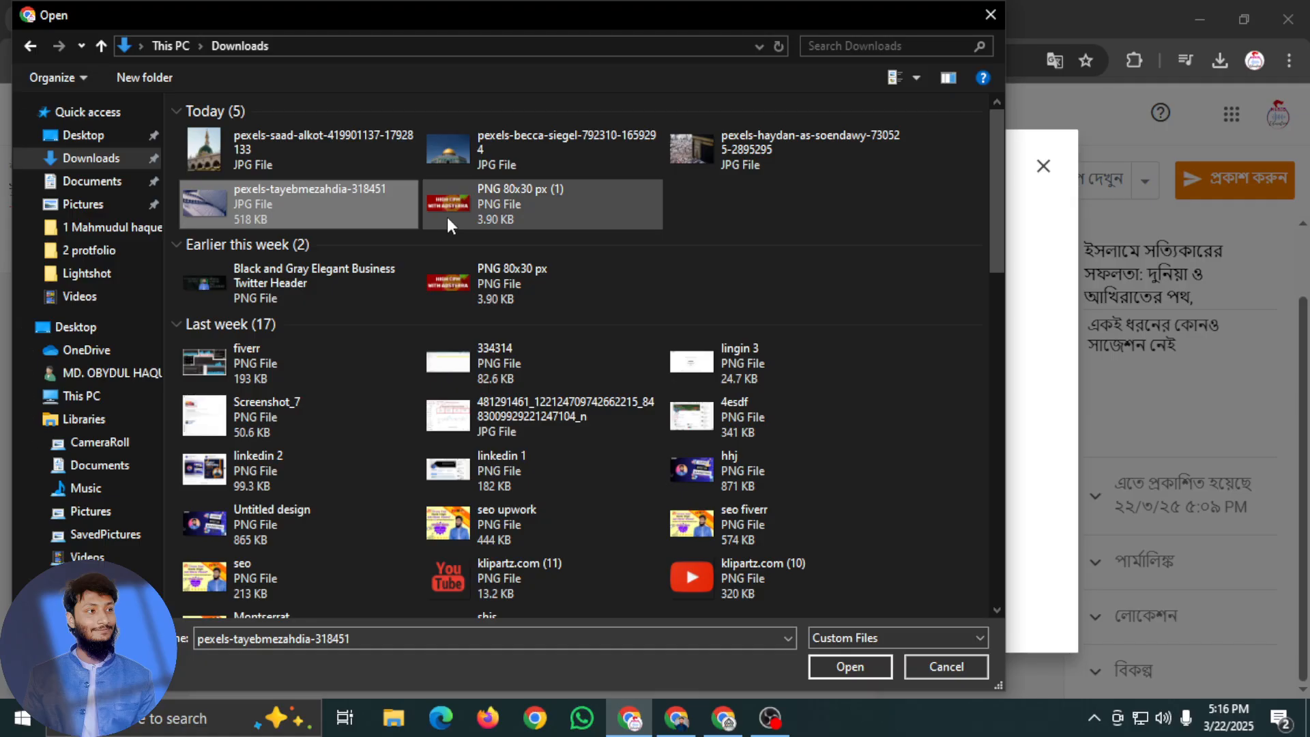
click(539, 153)
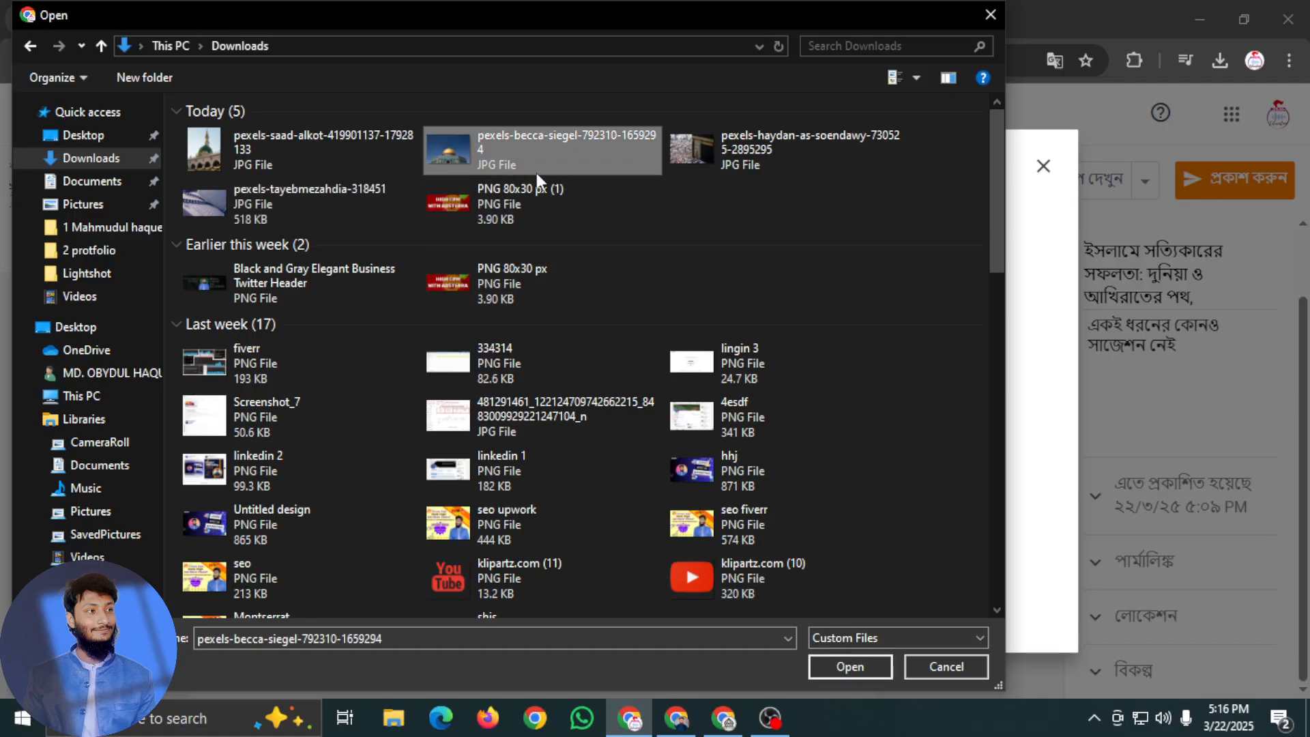
click(849, 673)
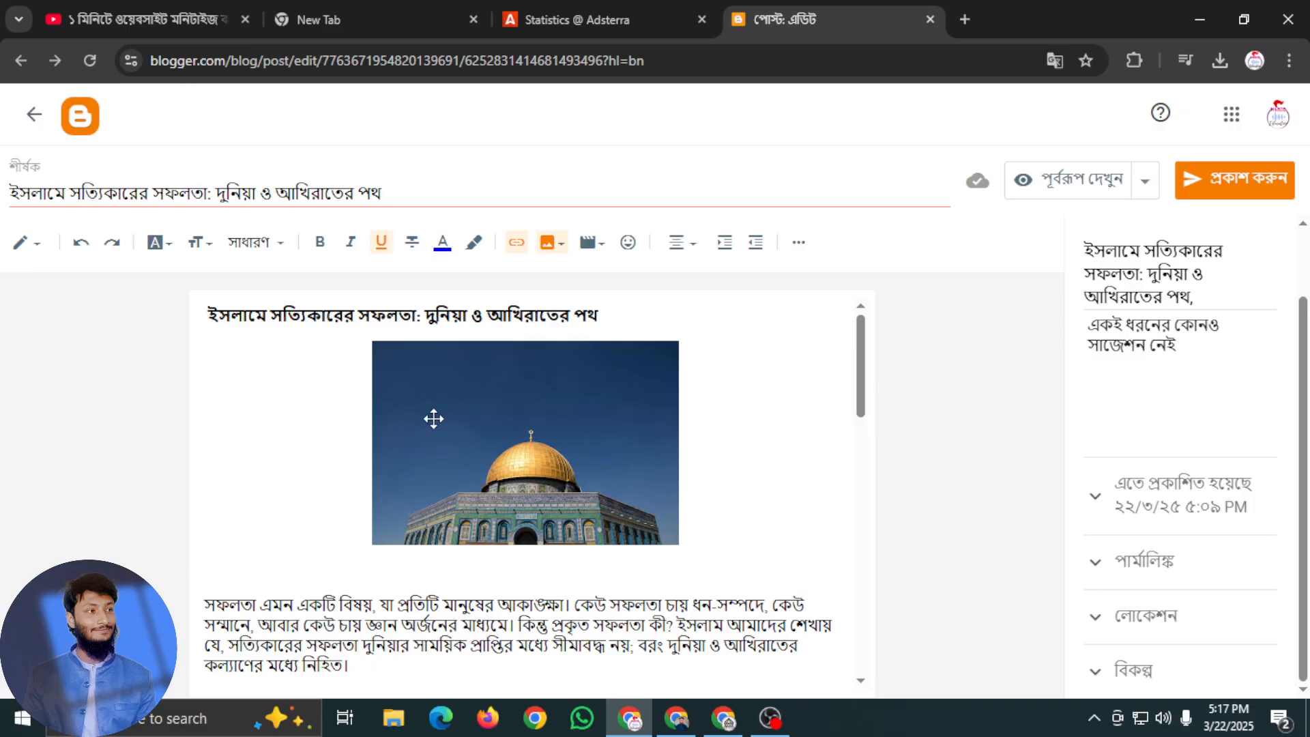
Set the inserted golden-dome photo's size to বিশাল (large)
click(433, 418)
drag(369, 339, 392, 431)
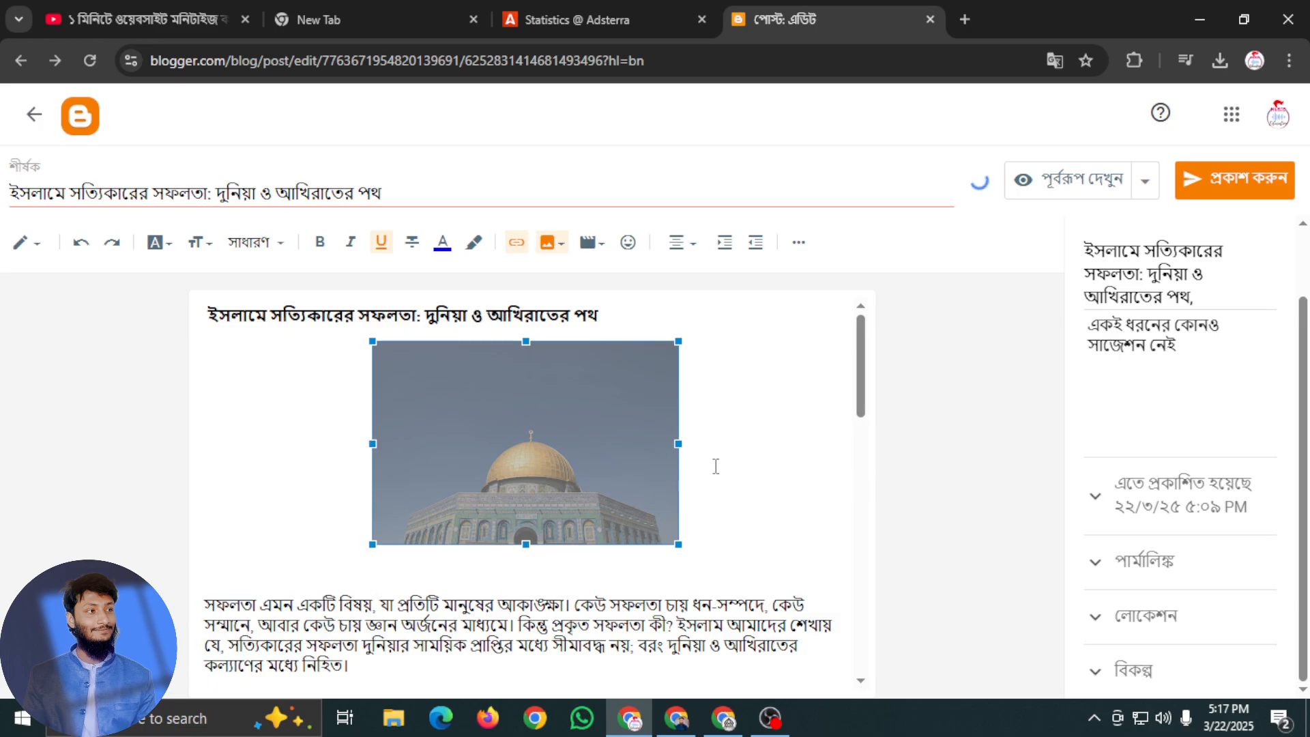
click(691, 476)
click(564, 482)
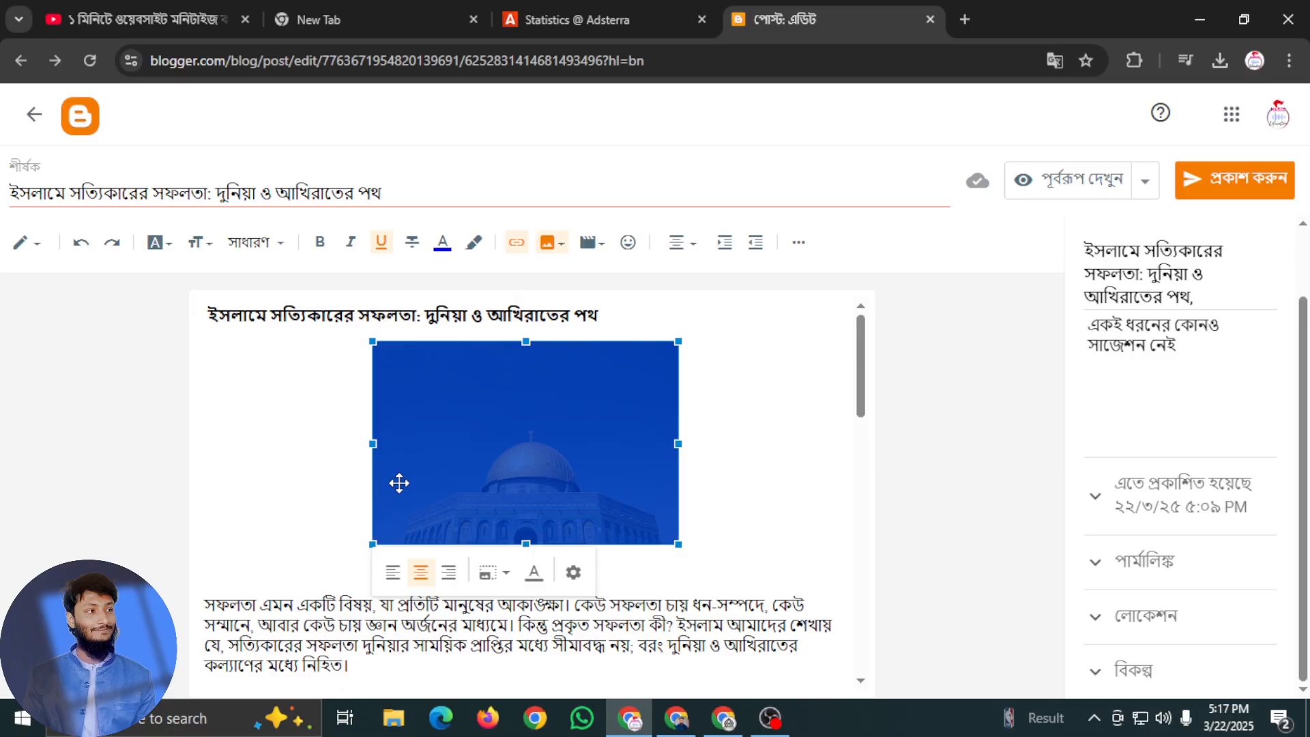
click(496, 573)
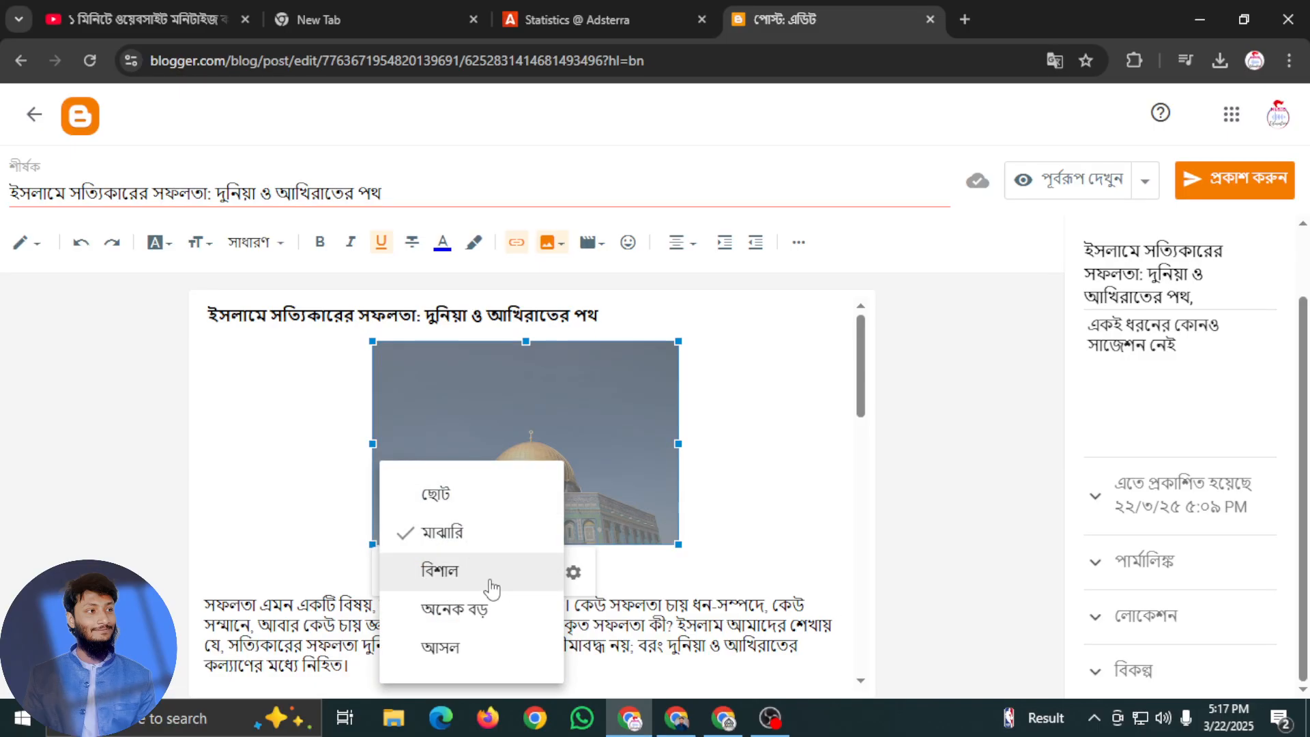
click(495, 580)
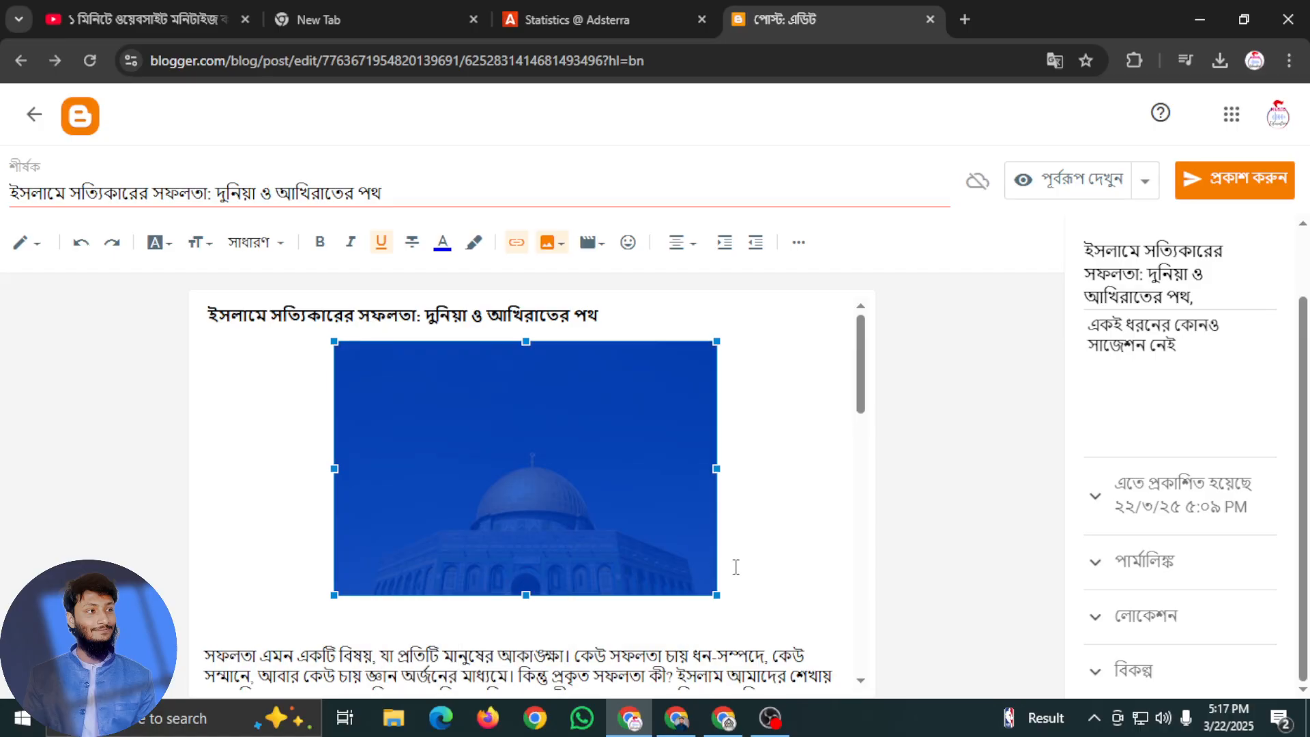
Stretch the golden-dome photo on both sides to nearly the width of the text column and extend its lower edge slightly
click(488, 516)
drag(340, 474, 208, 470)
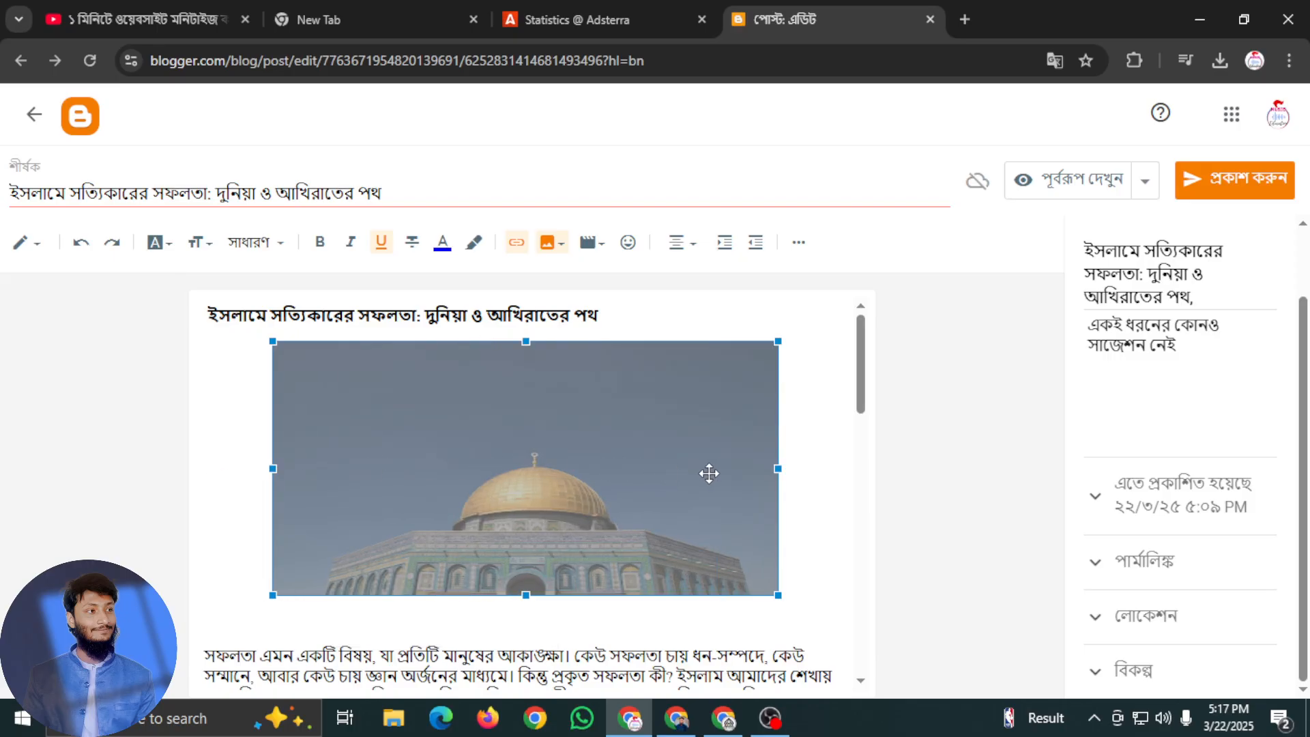
drag(778, 469, 857, 468)
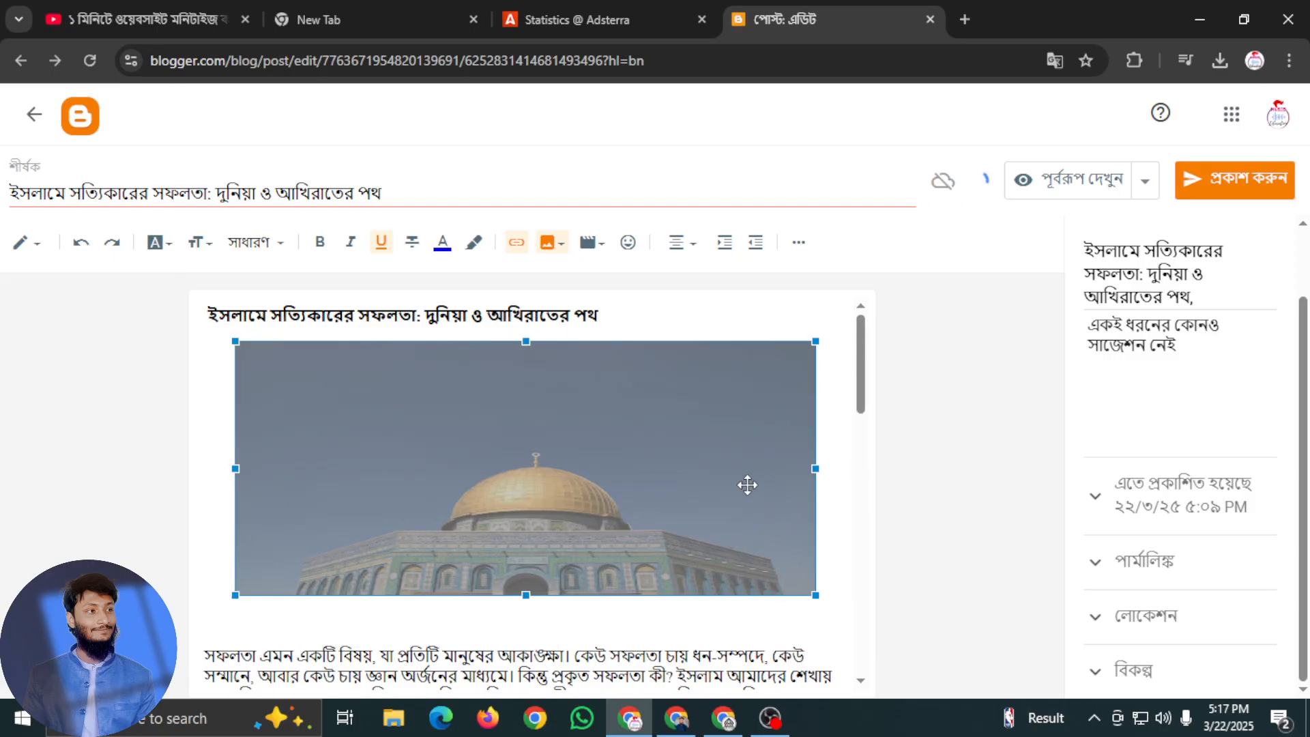
click(728, 322)
scroll(804, 497, down, 1)
click(614, 450)
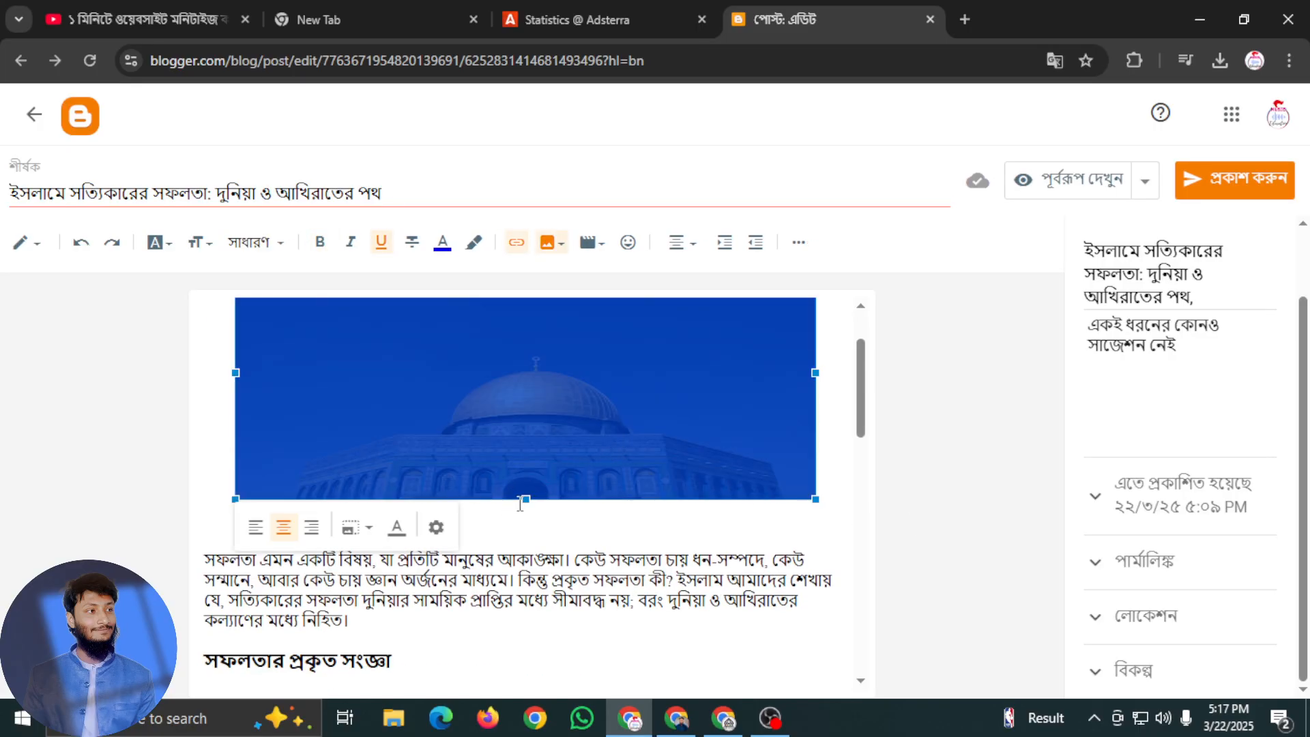
drag(527, 499, 526, 527)
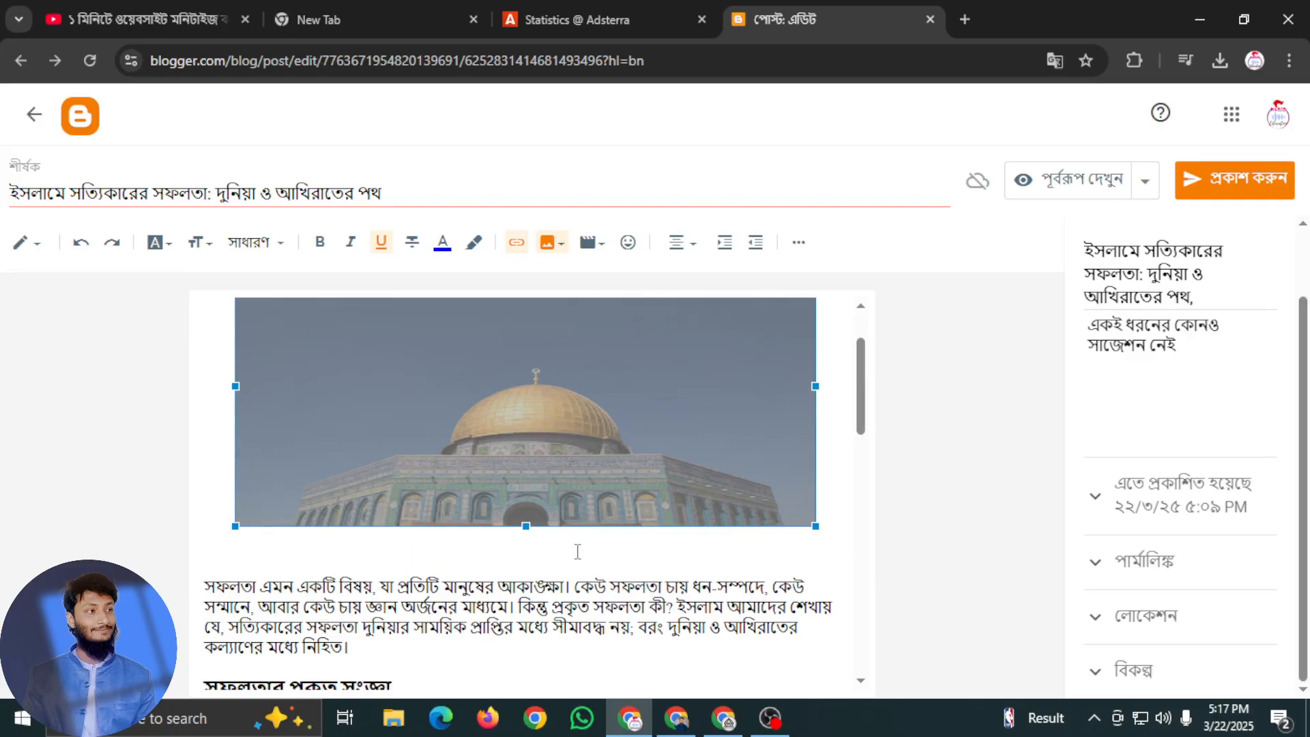
Delete the empty line between the golden-dome photo and the first paragraph
click(300, 555)
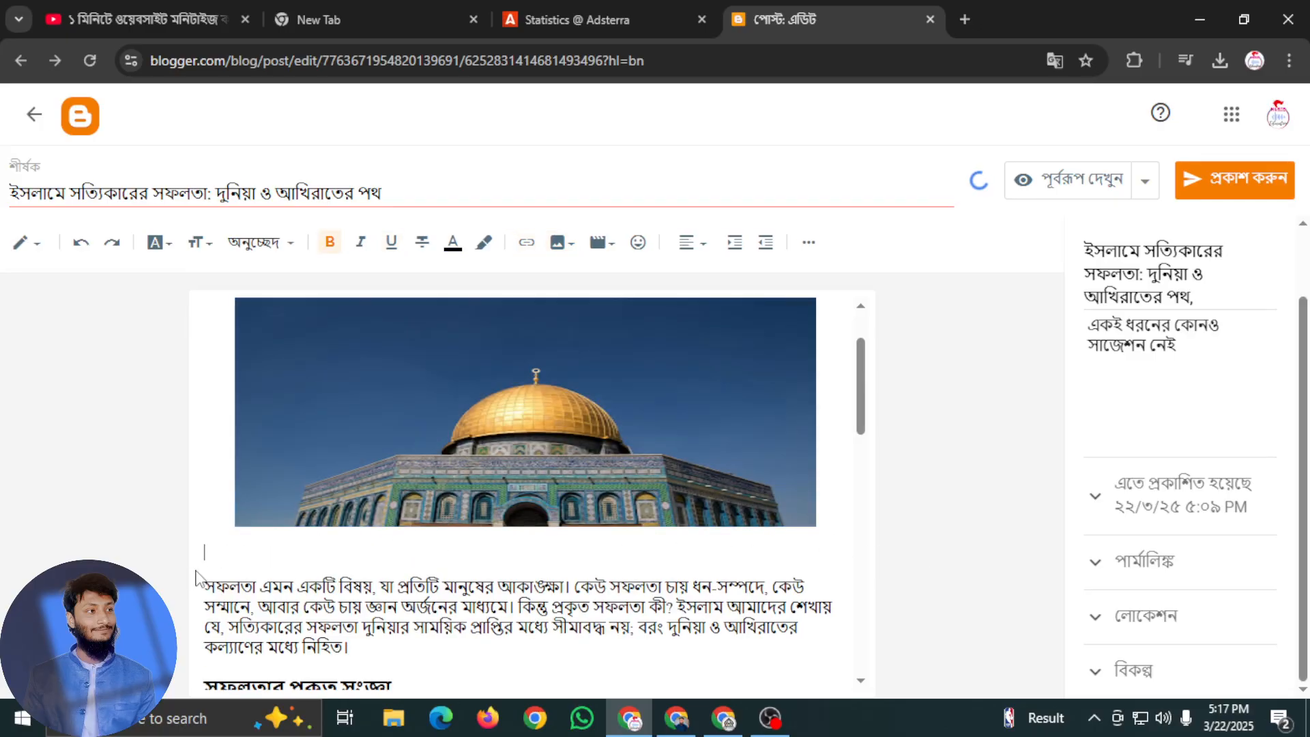
key(BackSpace)
scroll(536, 539, up, 1)
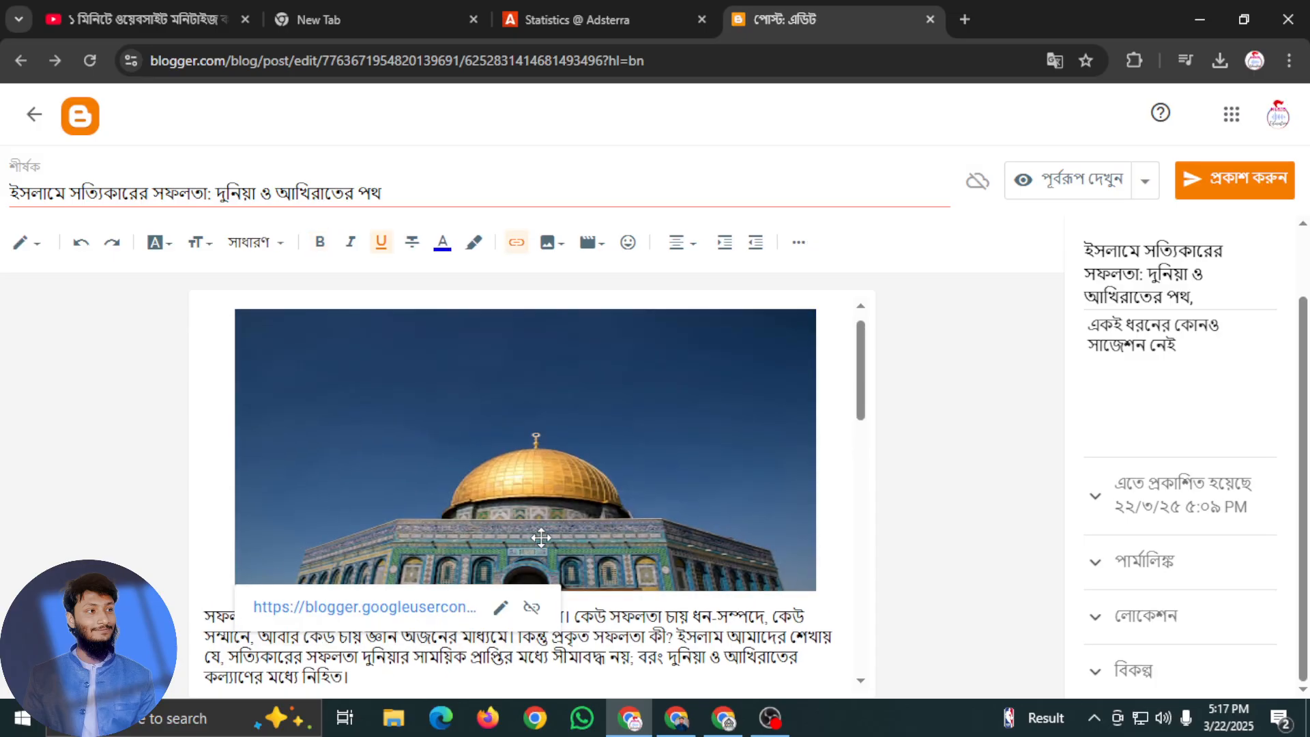
Look through the article below the golden-dome photo for a suitable place for the next image
scroll(624, 484, down, 4)
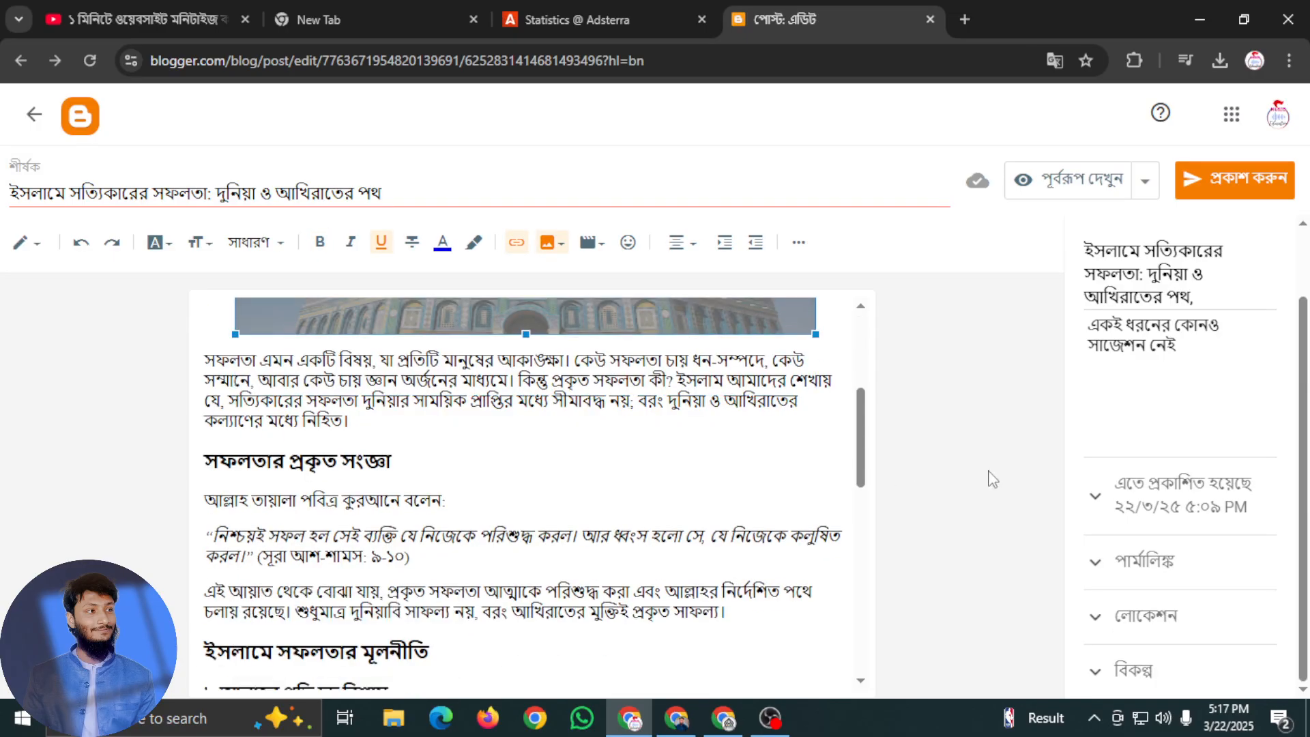
scroll(796, 447, up, 4)
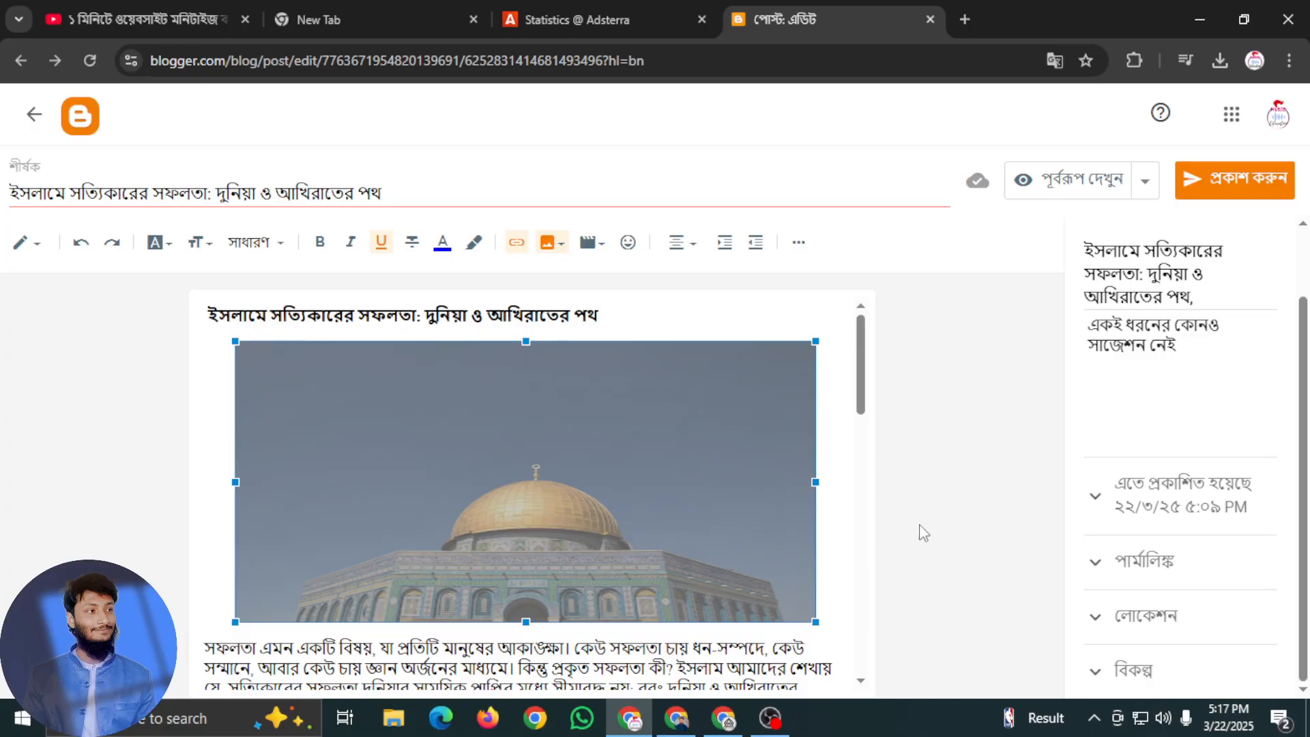
scroll(864, 577, down, 5)
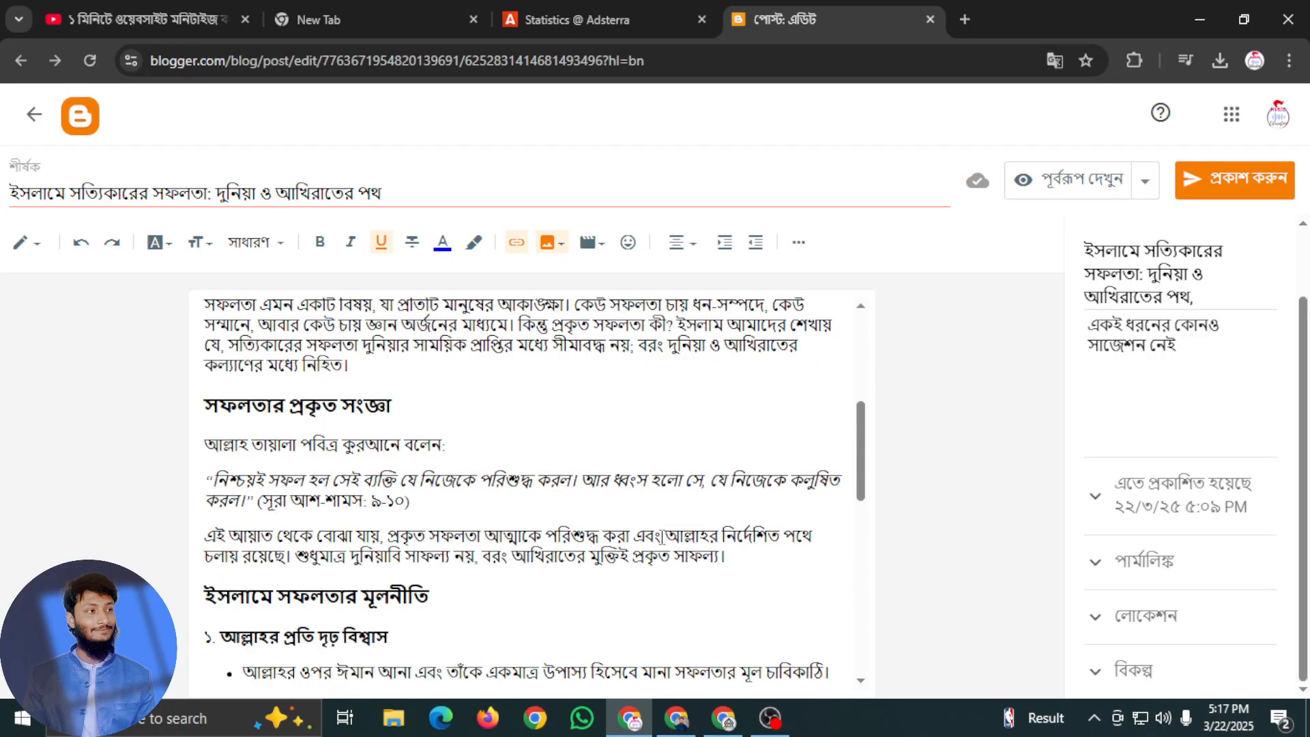
scroll(666, 535, up, 2)
scroll(623, 535, down, 2)
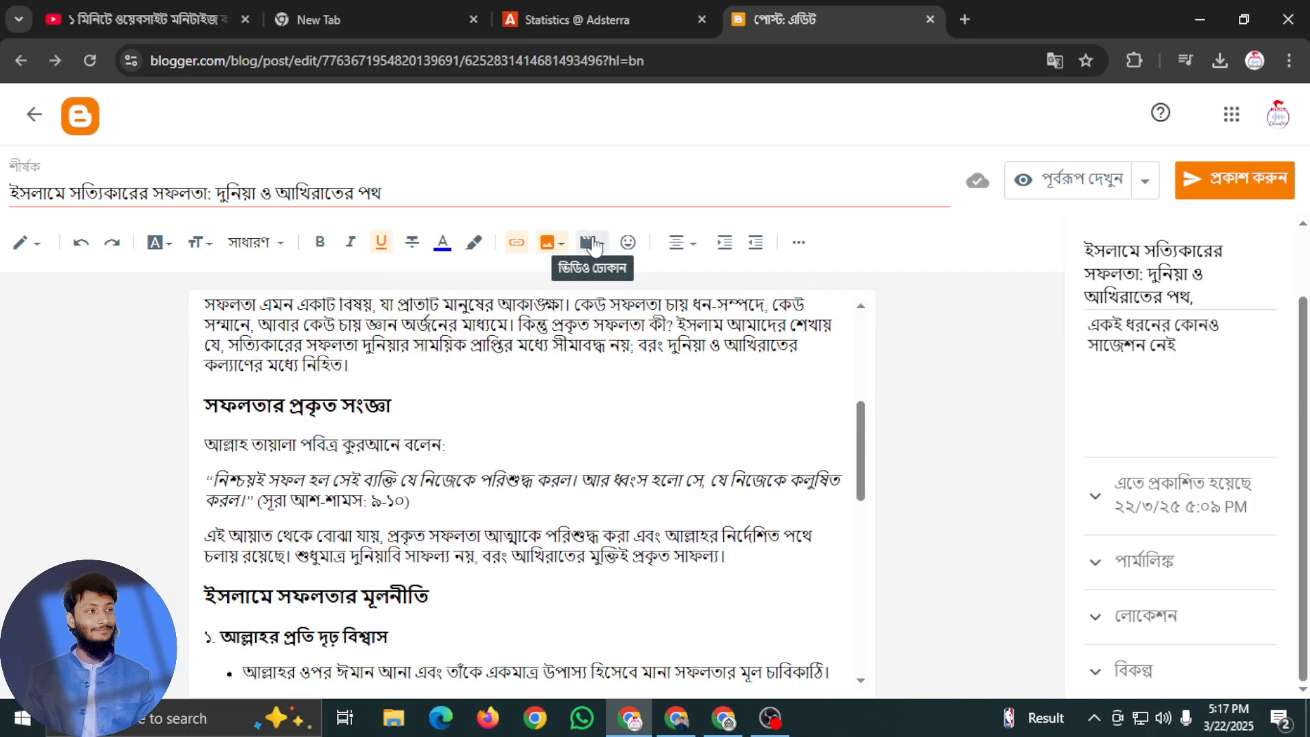
scroll(308, 488, down, 4)
scroll(300, 488, up, 1)
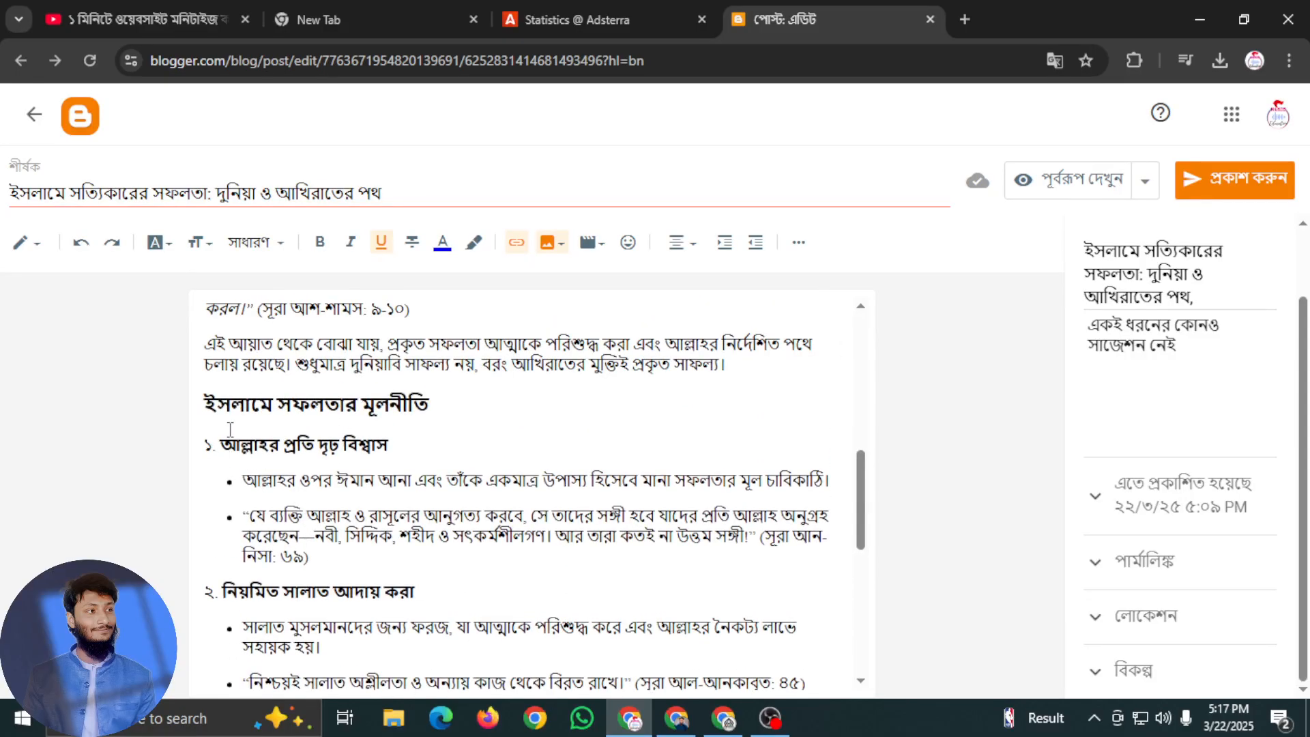
scroll(235, 429, up, 2)
right_click(305, 483)
scroll(305, 484, up, 2)
Upload the downloaded Quran and prayer-beads photo from the computer onto a new line below the সূরা আশ-শামস: ৯-১০ quotation
click(510, 645)
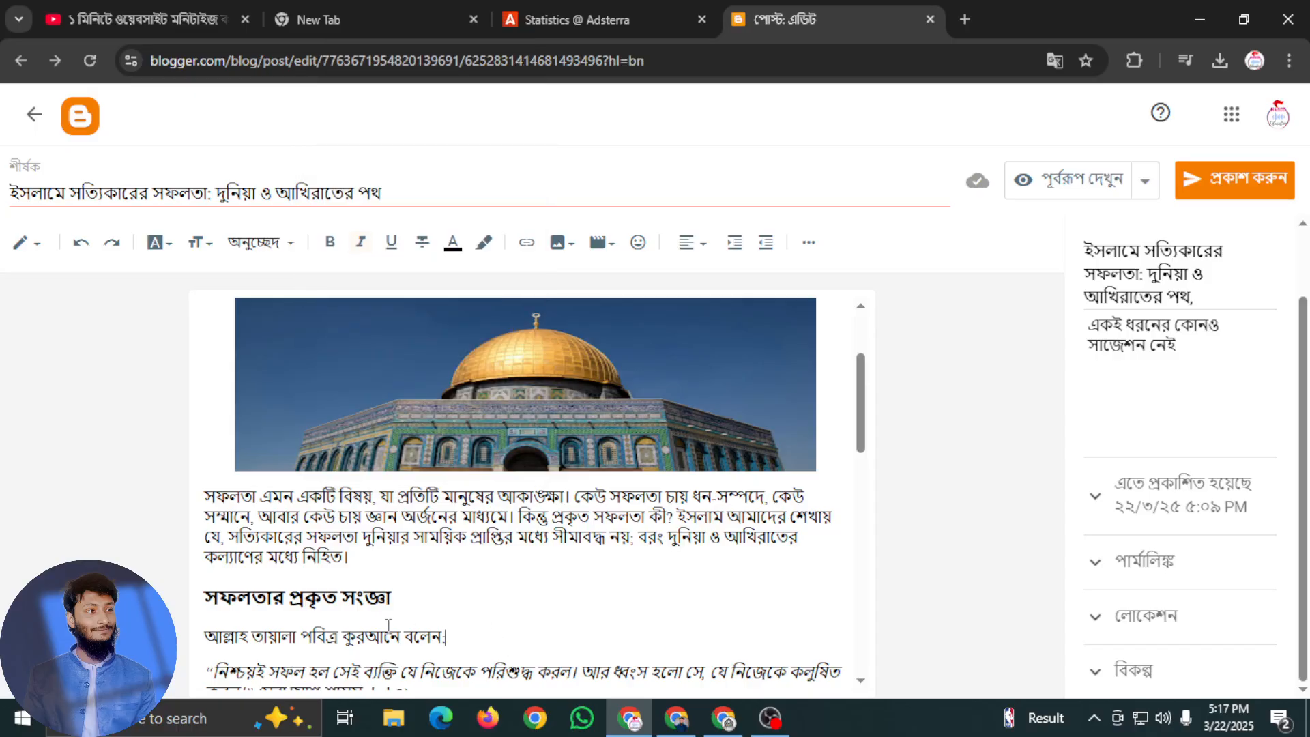
scroll(394, 626, down, 4)
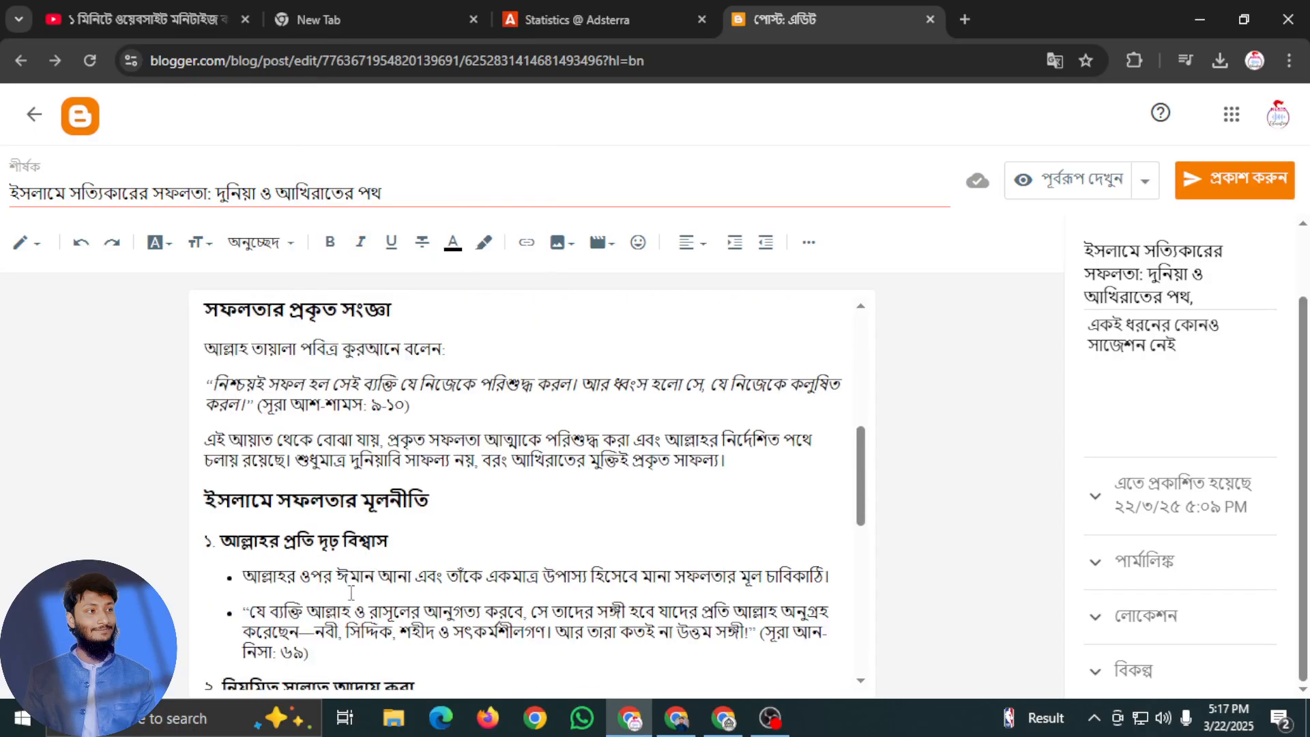
click(468, 413)
key(Return)
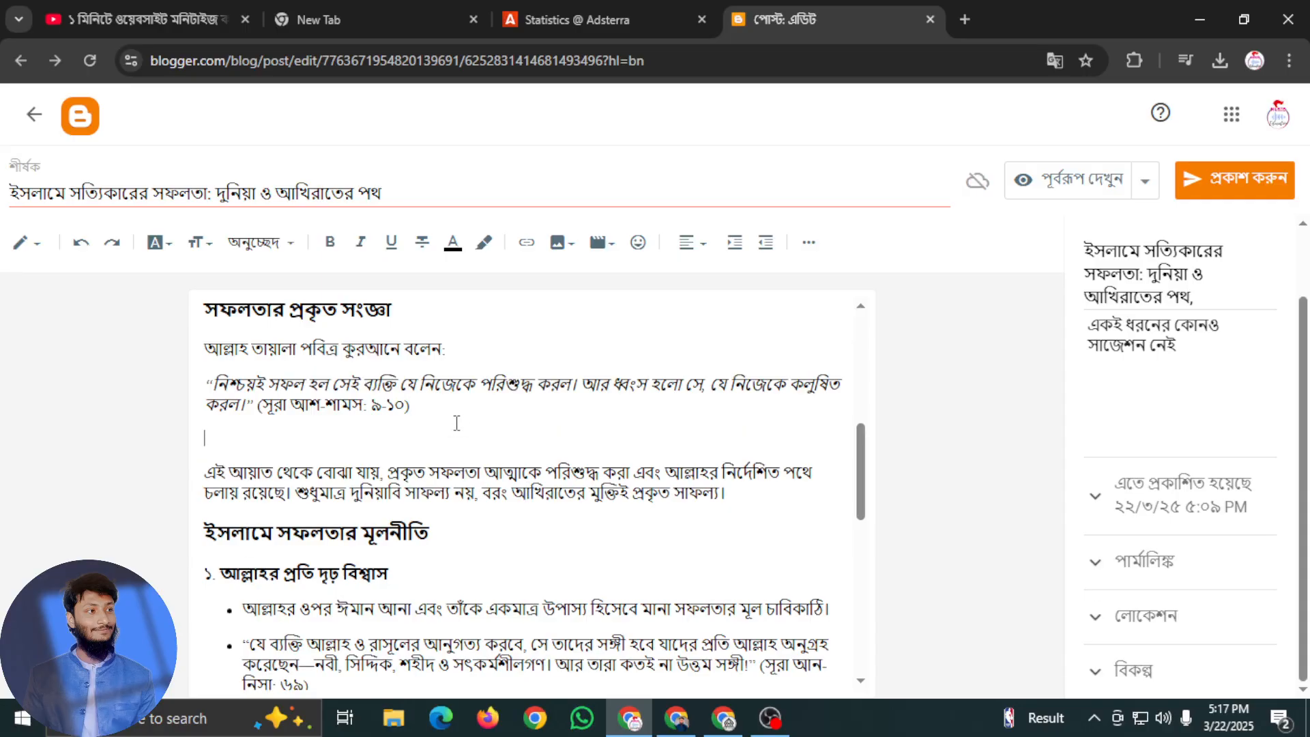
click(558, 242)
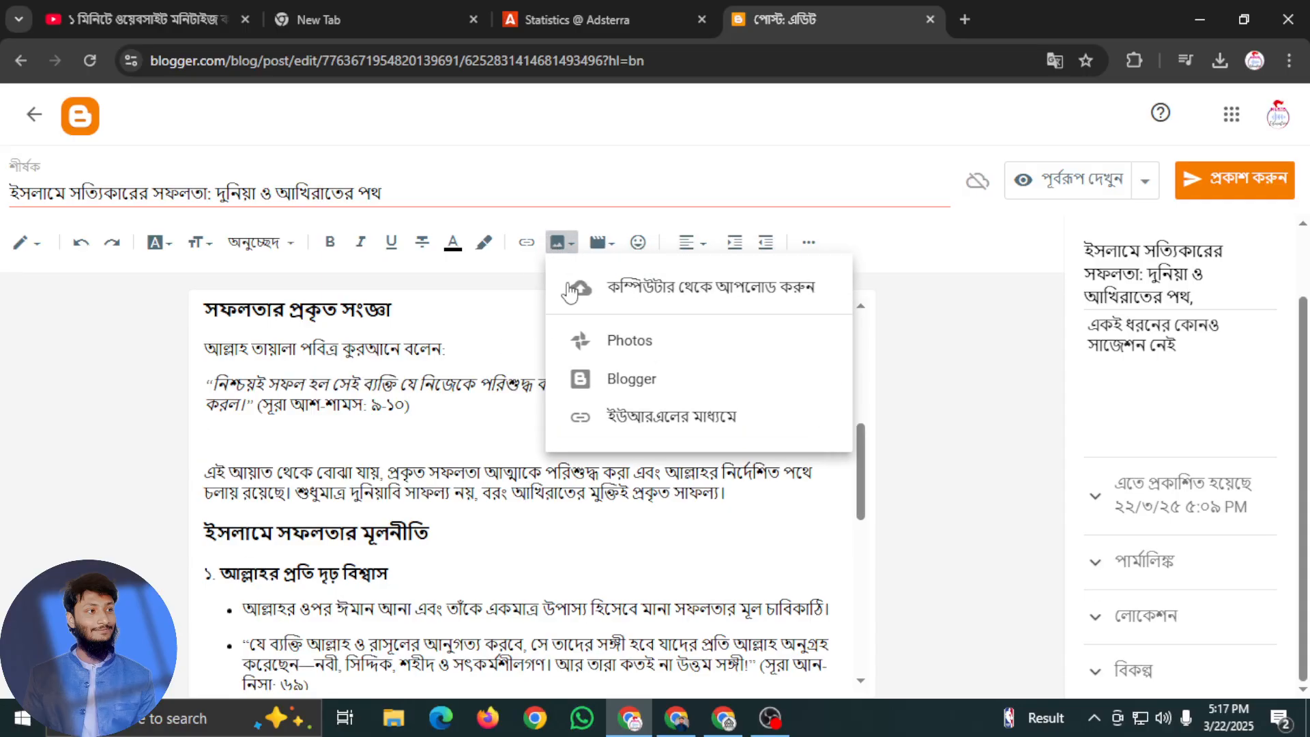
click(660, 292)
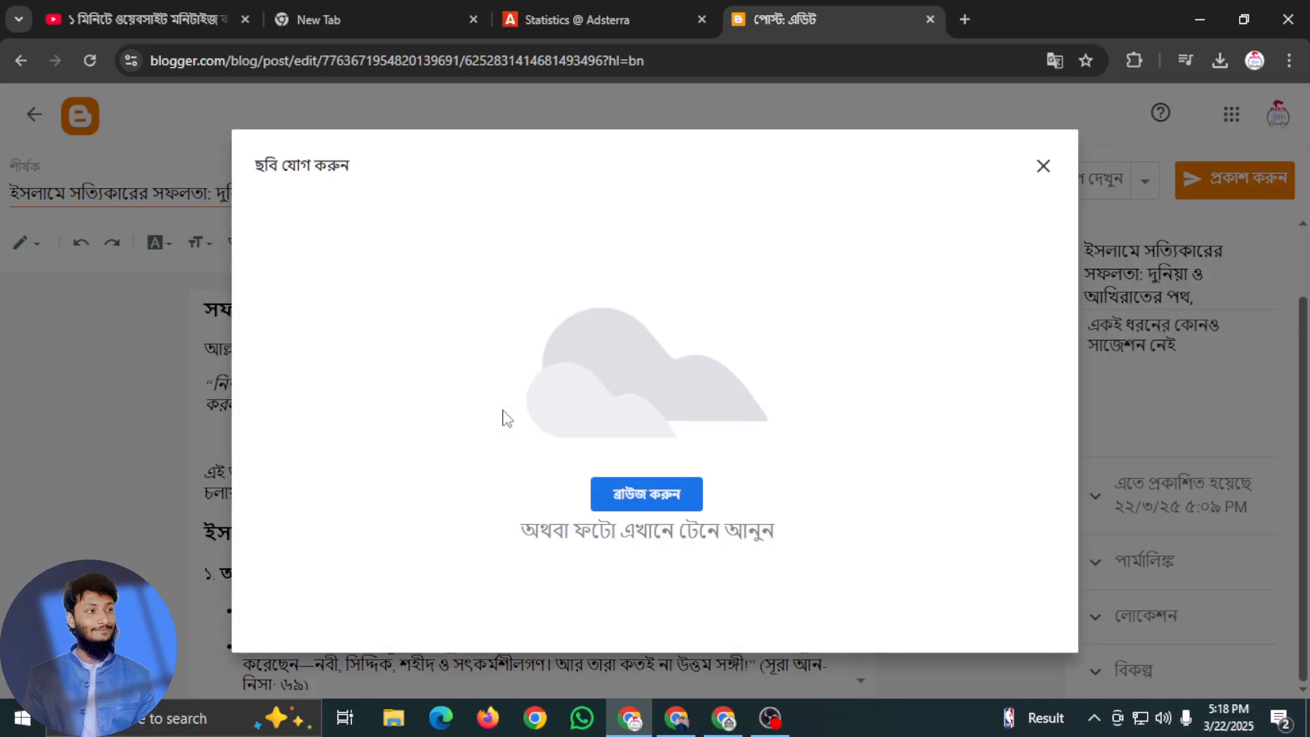
click(638, 496)
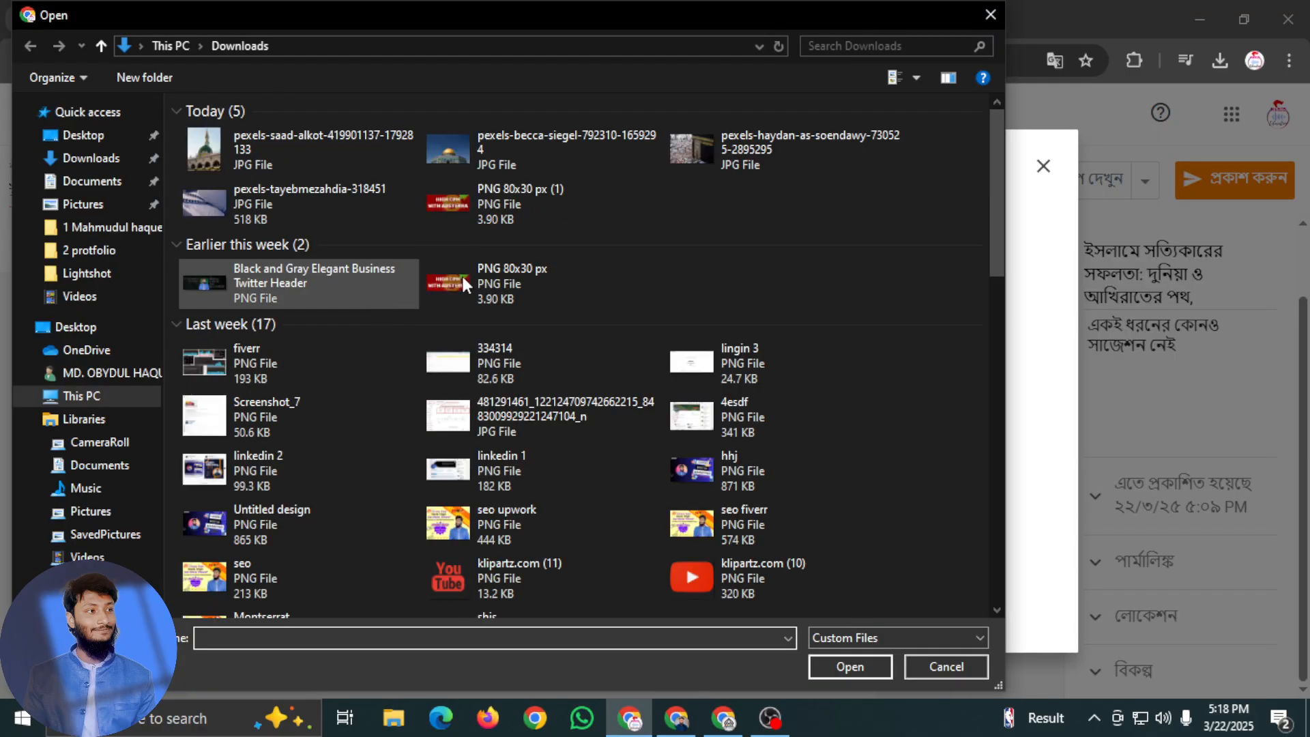
click(259, 199)
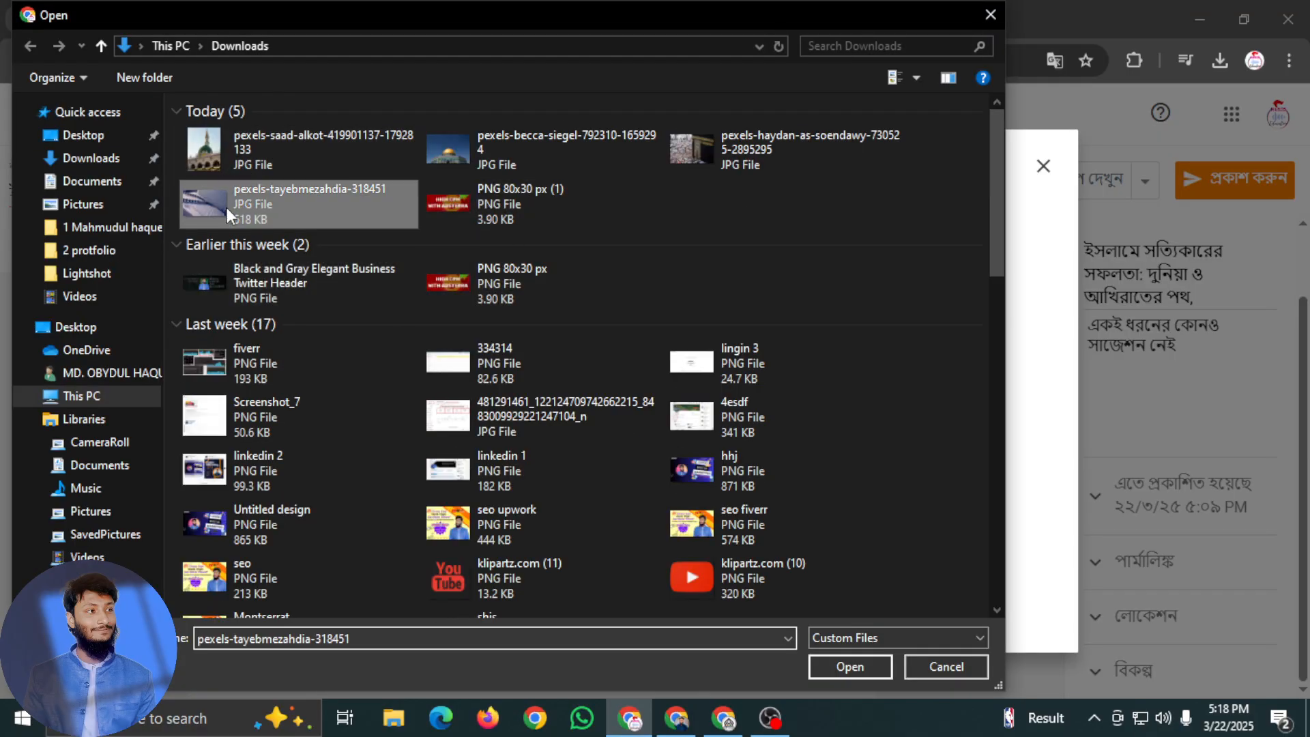
click(848, 667)
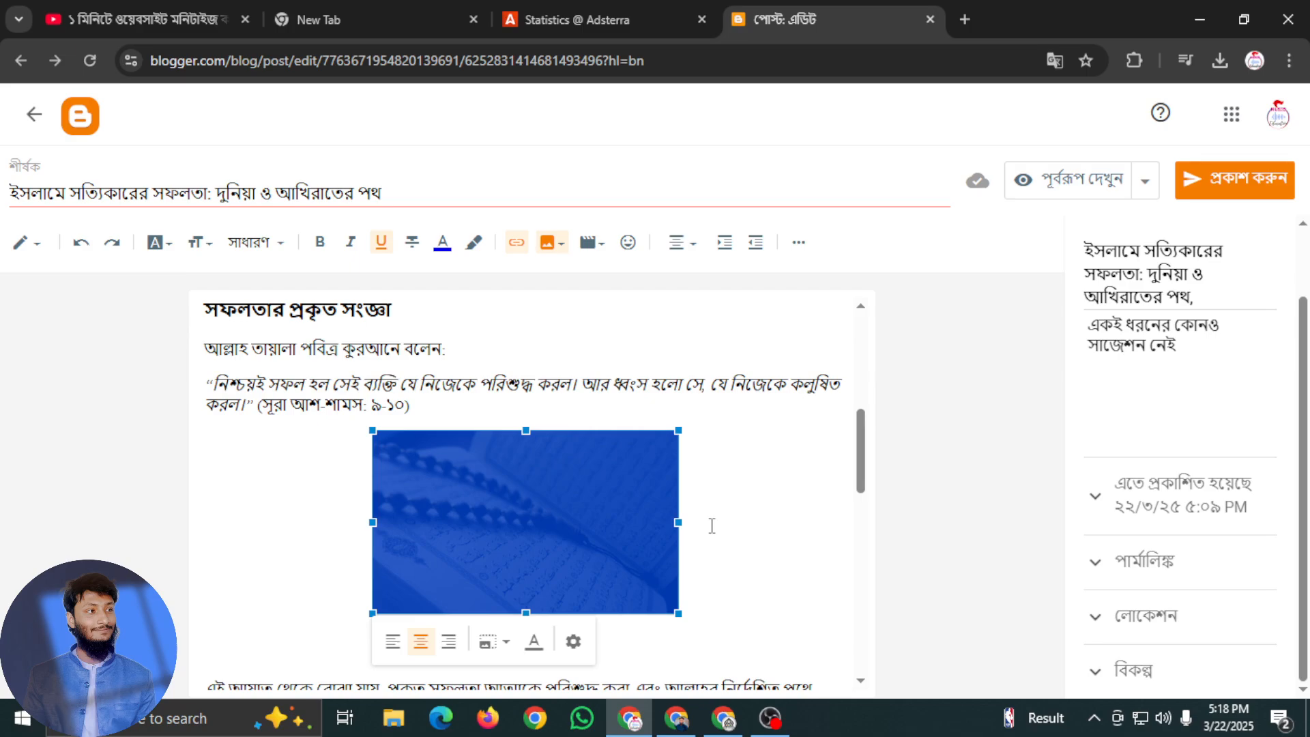
Delete the empty lines between the Quran photo and the paragraph beginning "এই আয়াত থেকে বোঝা যায়"
click(211, 655)
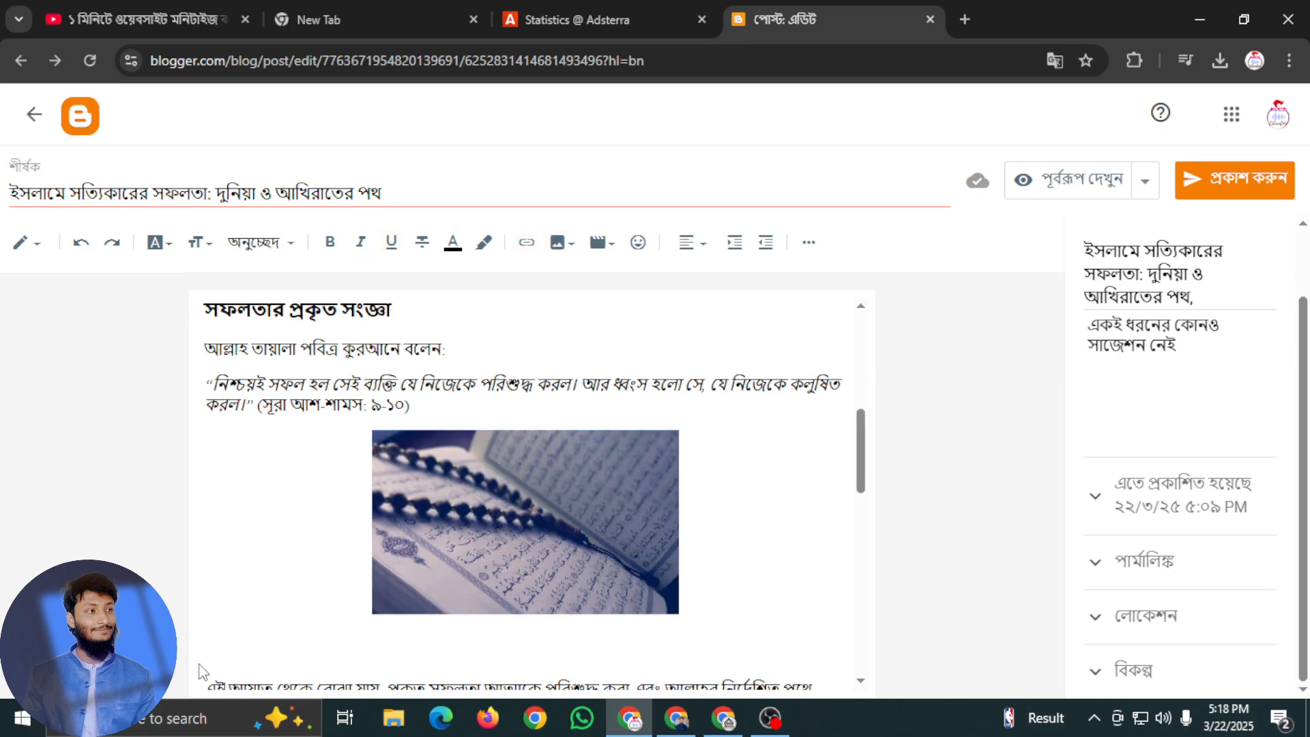
key(BackSpace)
key(BackSpace)
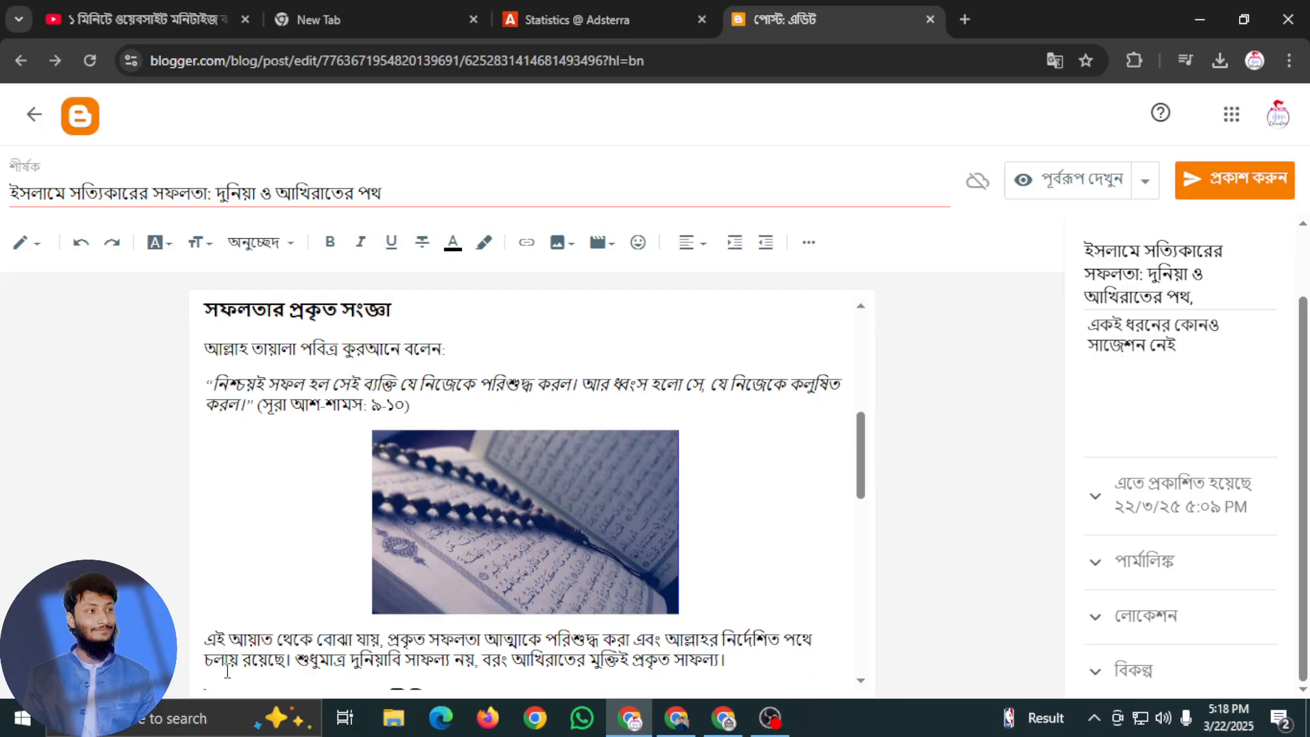
Look over the article around and below the Quran photo for a suitable place for the next image
scroll(505, 587, up, 5)
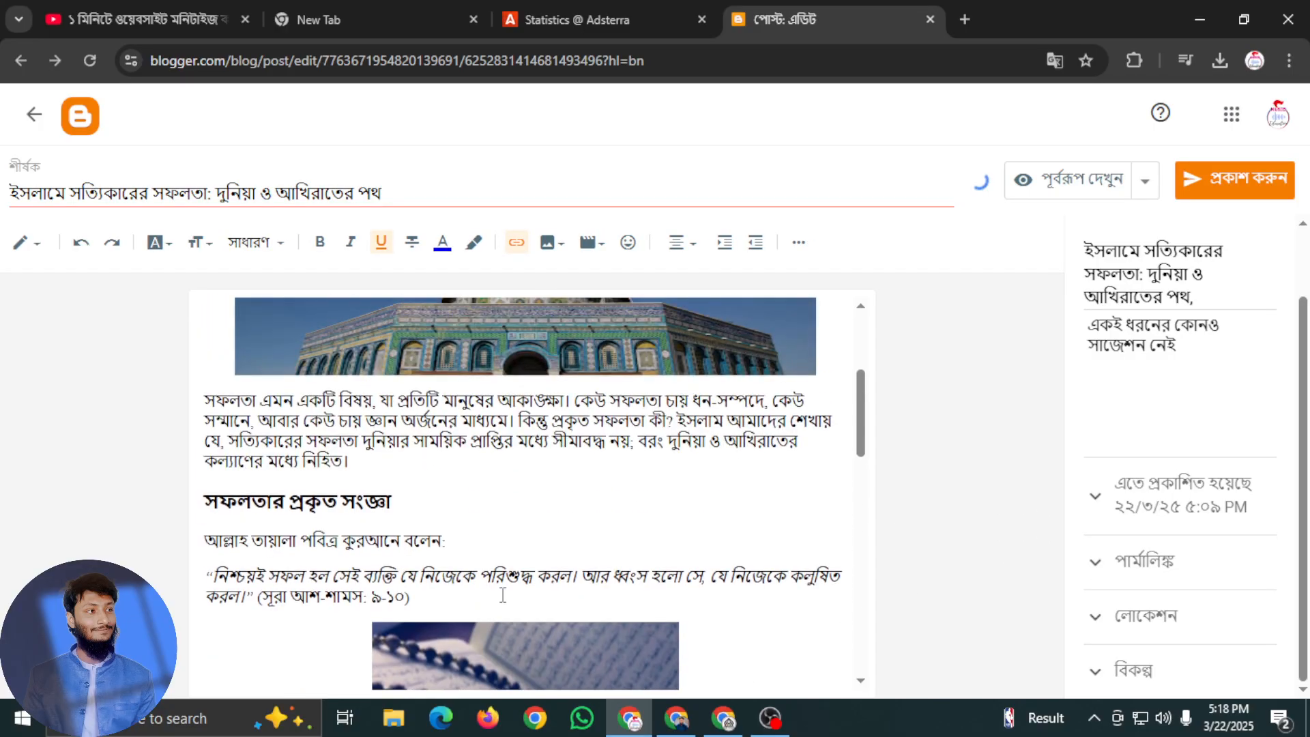
scroll(514, 588, down, 6)
scroll(513, 589, down, 5)
scroll(447, 586, up, 2)
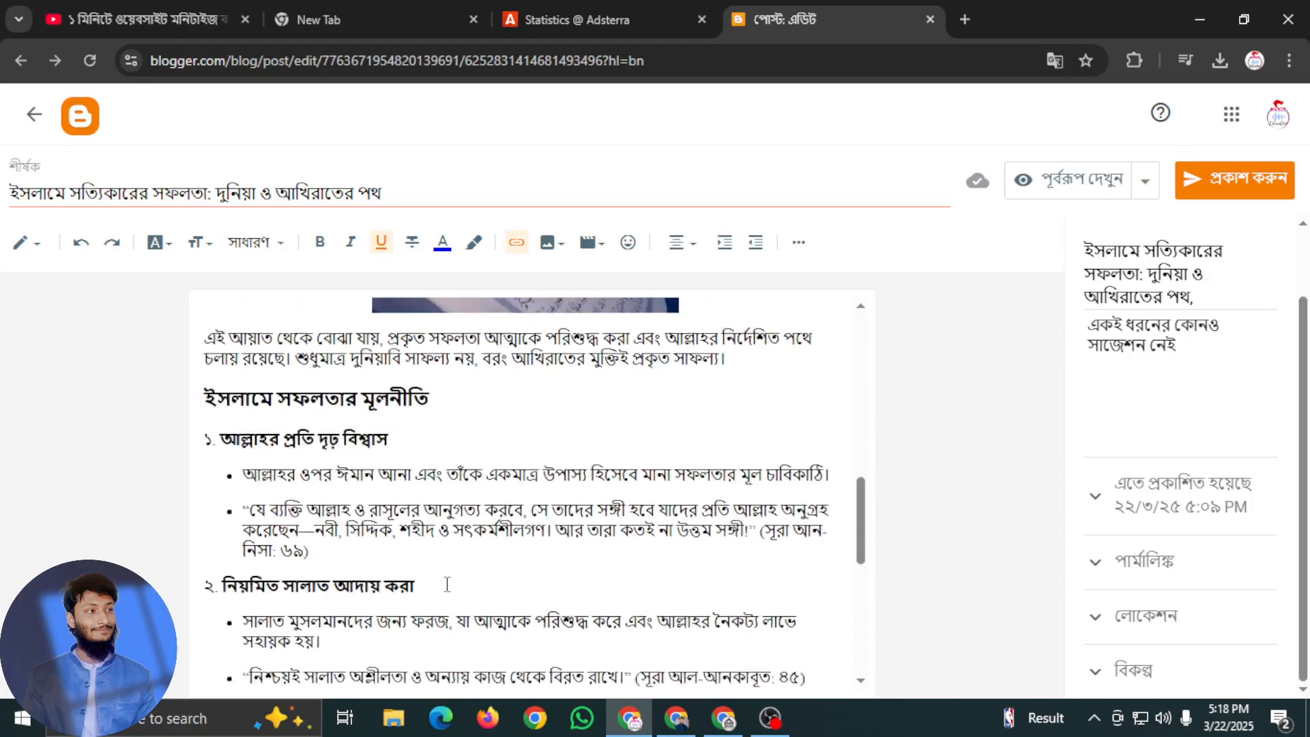
scroll(416, 587, down, 4)
scroll(413, 587, down, 3)
scroll(412, 587, up, 1)
scroll(412, 587, down, 1)
scroll(412, 587, up, 8)
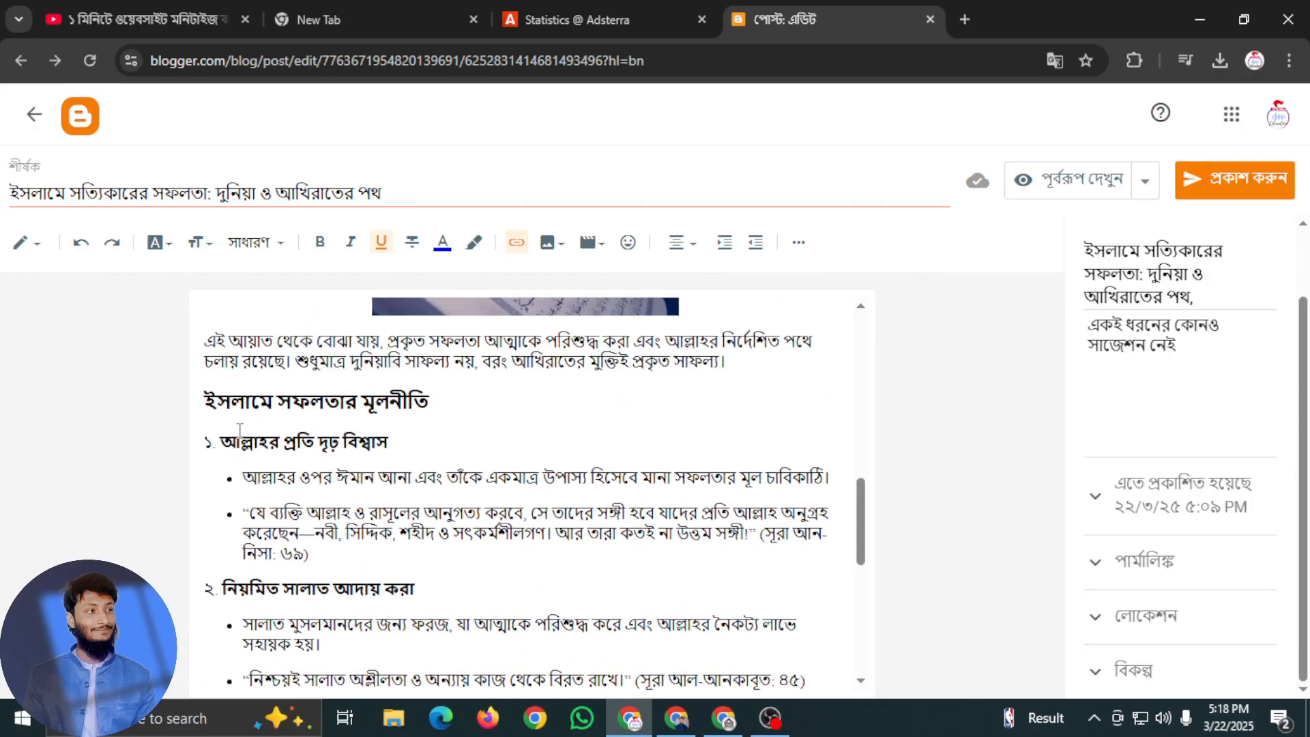
Upload the downloaded Kaaba photo from the computer onto a new line below the heading "ইসলামে সফলতার মূলনীতি"
click(235, 426)
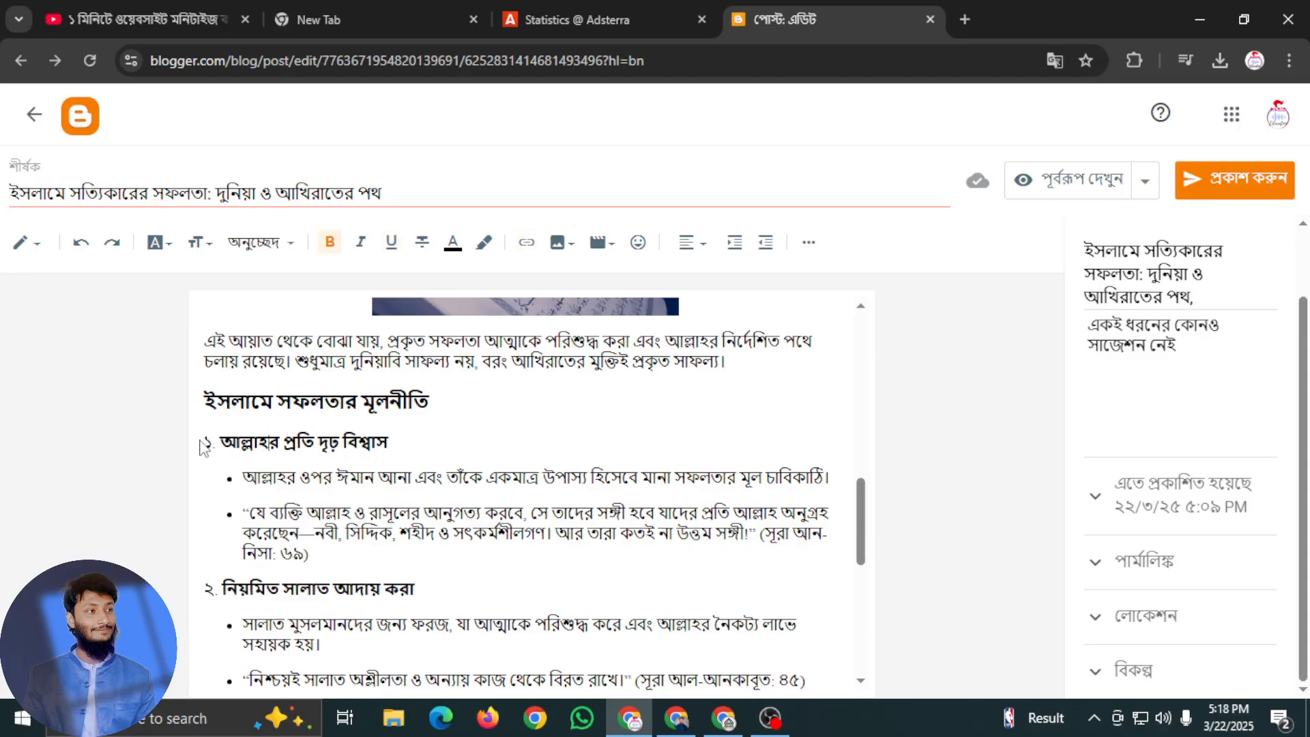
key(Return)
click(370, 442)
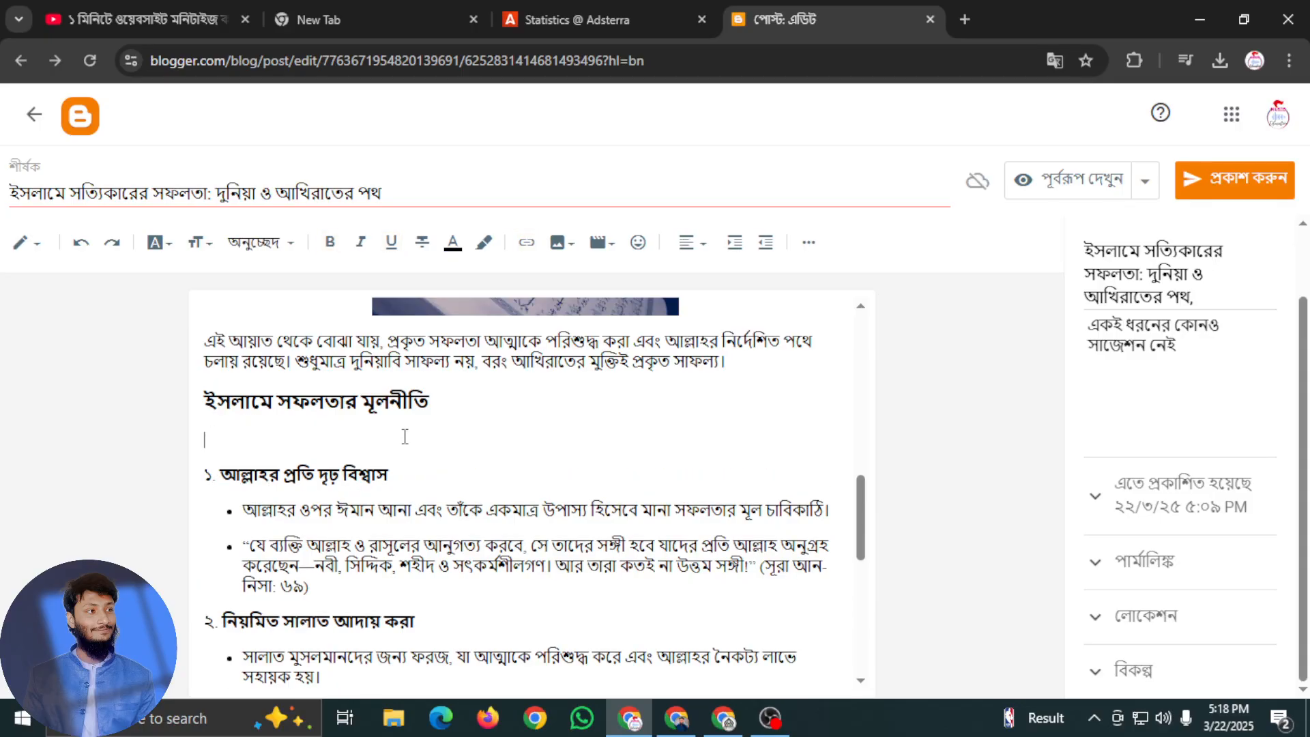
scroll(549, 457, up, 4)
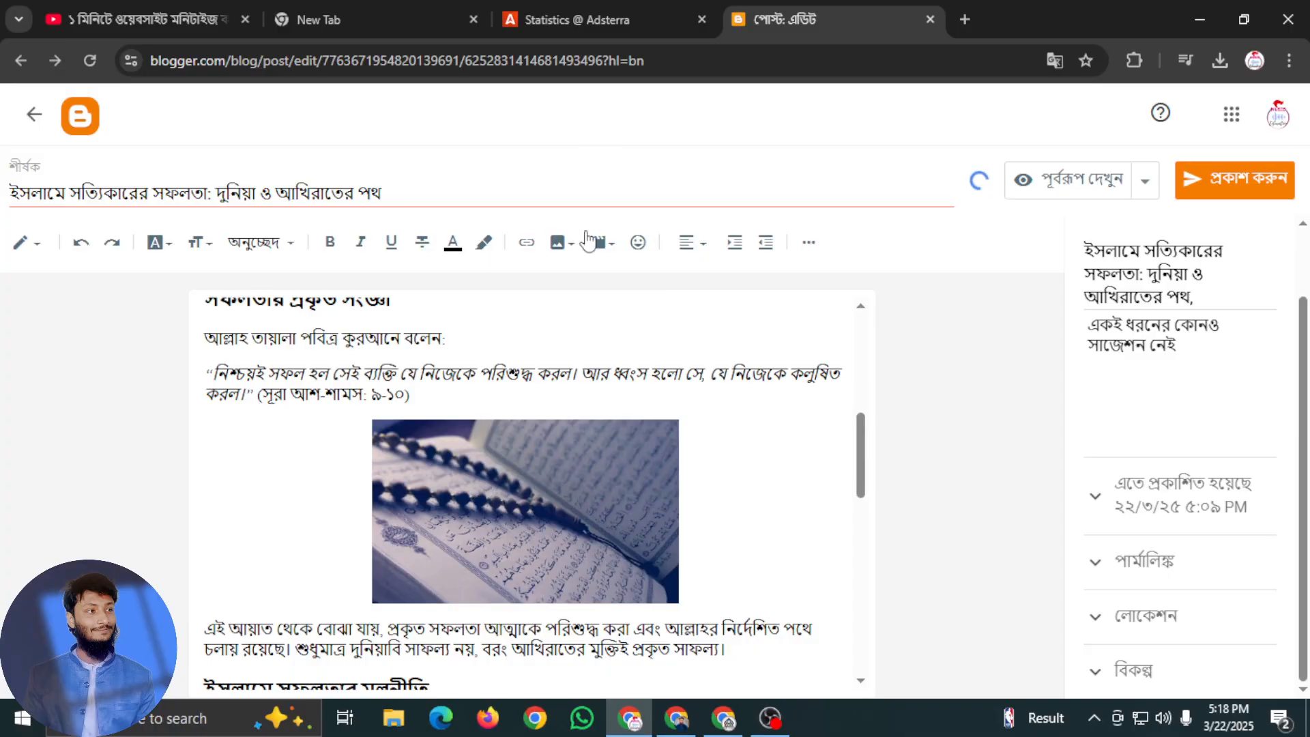
click(568, 245)
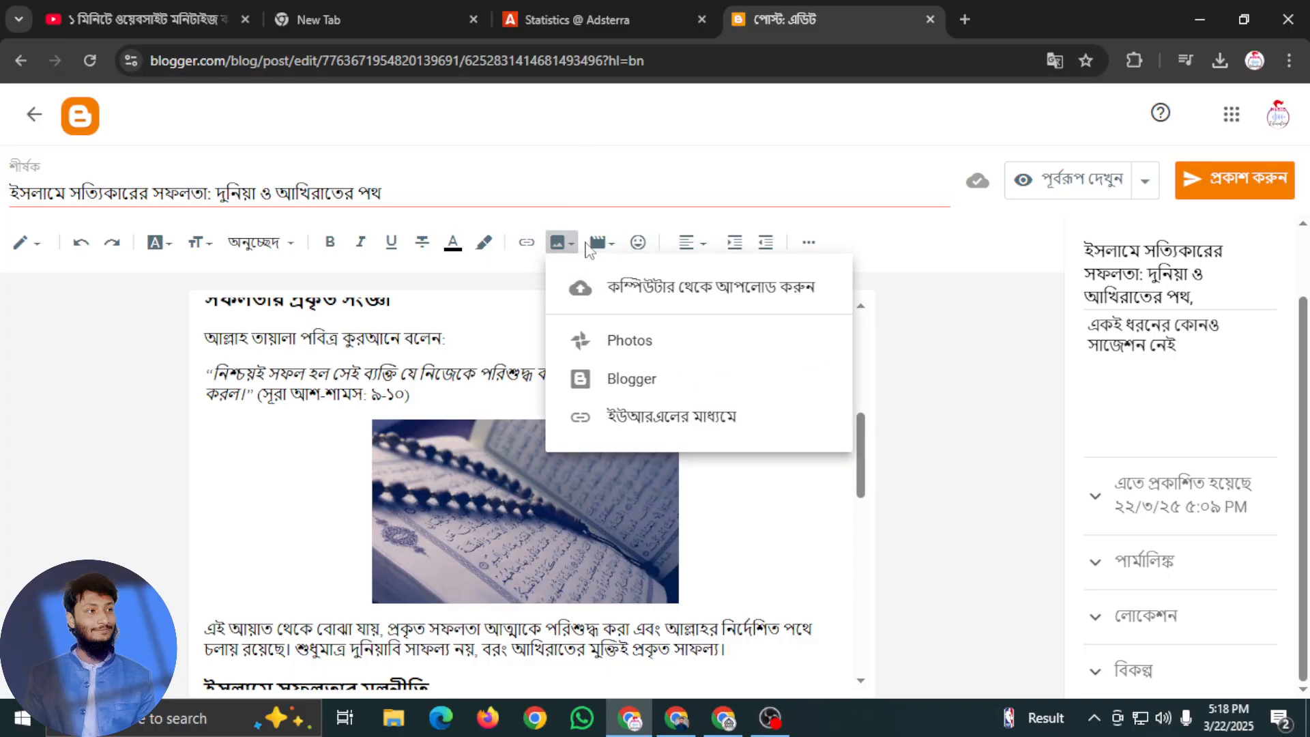
click(645, 300)
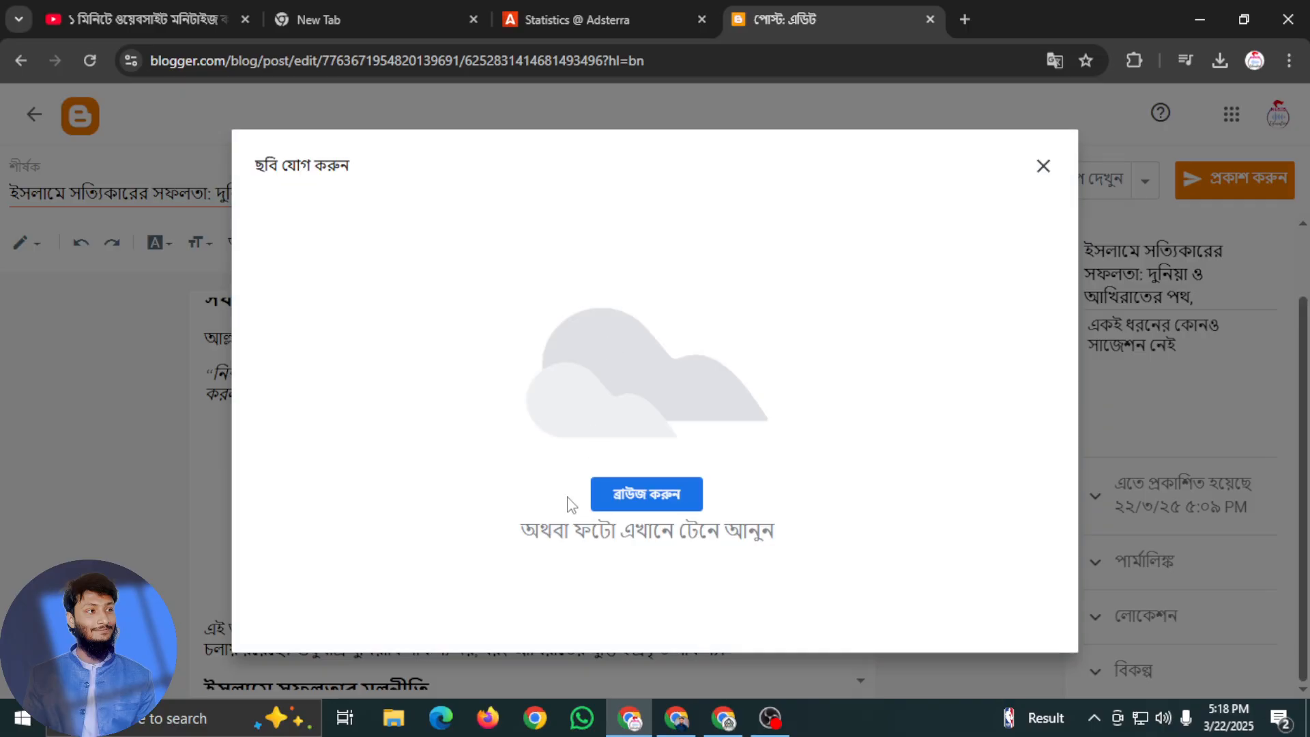
click(632, 492)
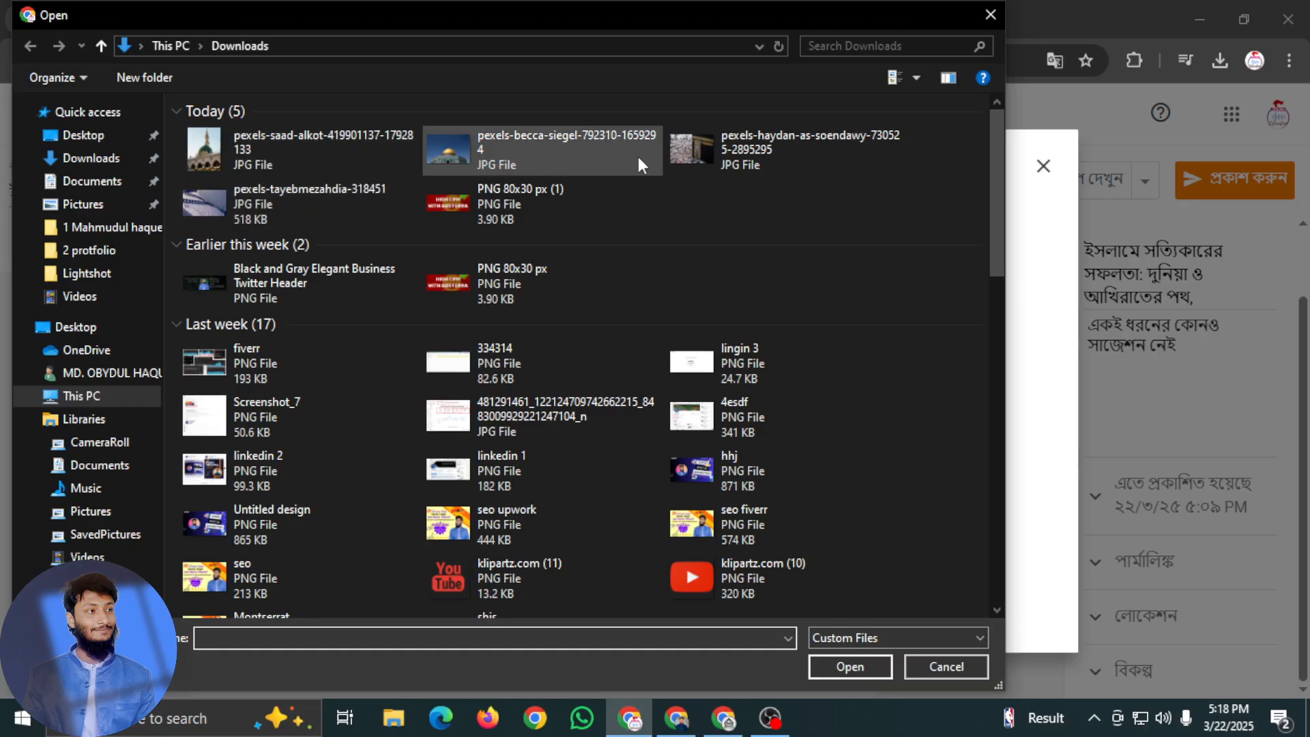
click(744, 156)
click(840, 662)
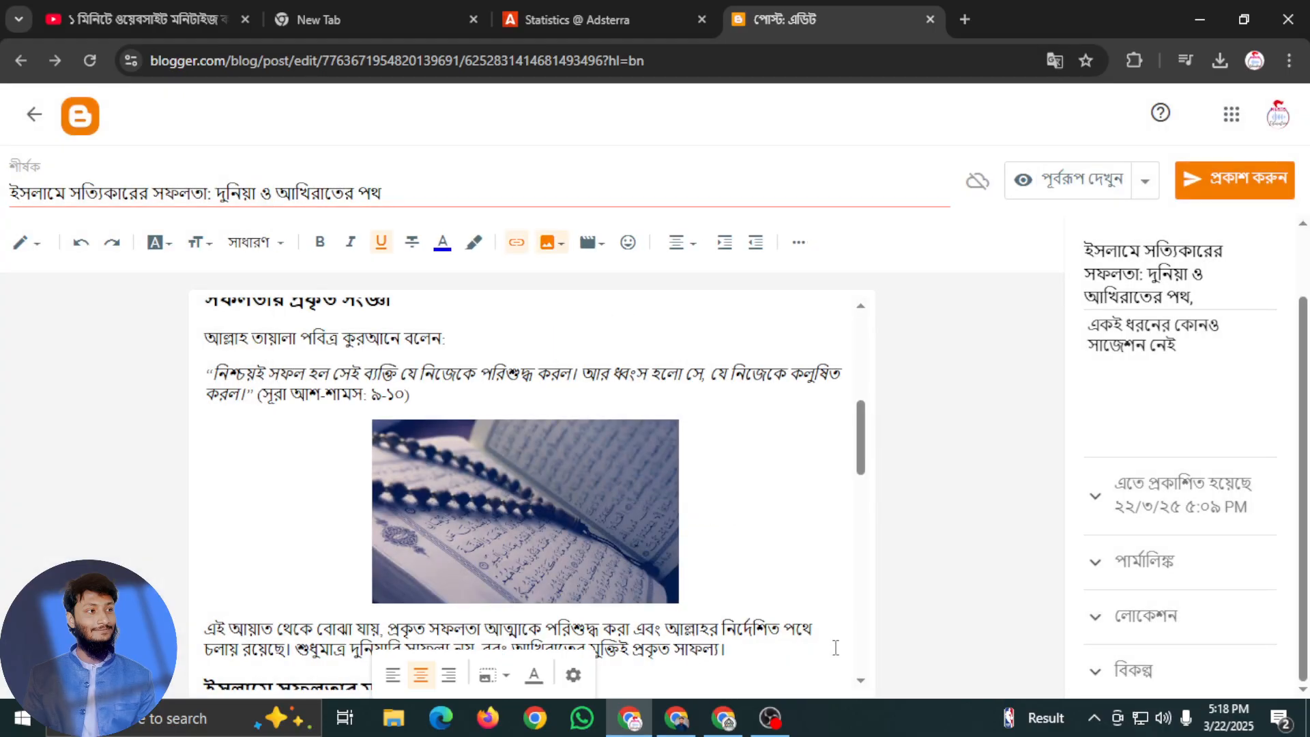
Align the Kaaba photo to the left and delete the empty lines above "১. আল্লাহর প্রতি দৃঢ় বিশ্বাস" beside it
scroll(653, 600, down, 6)
scroll(566, 508, up, 3)
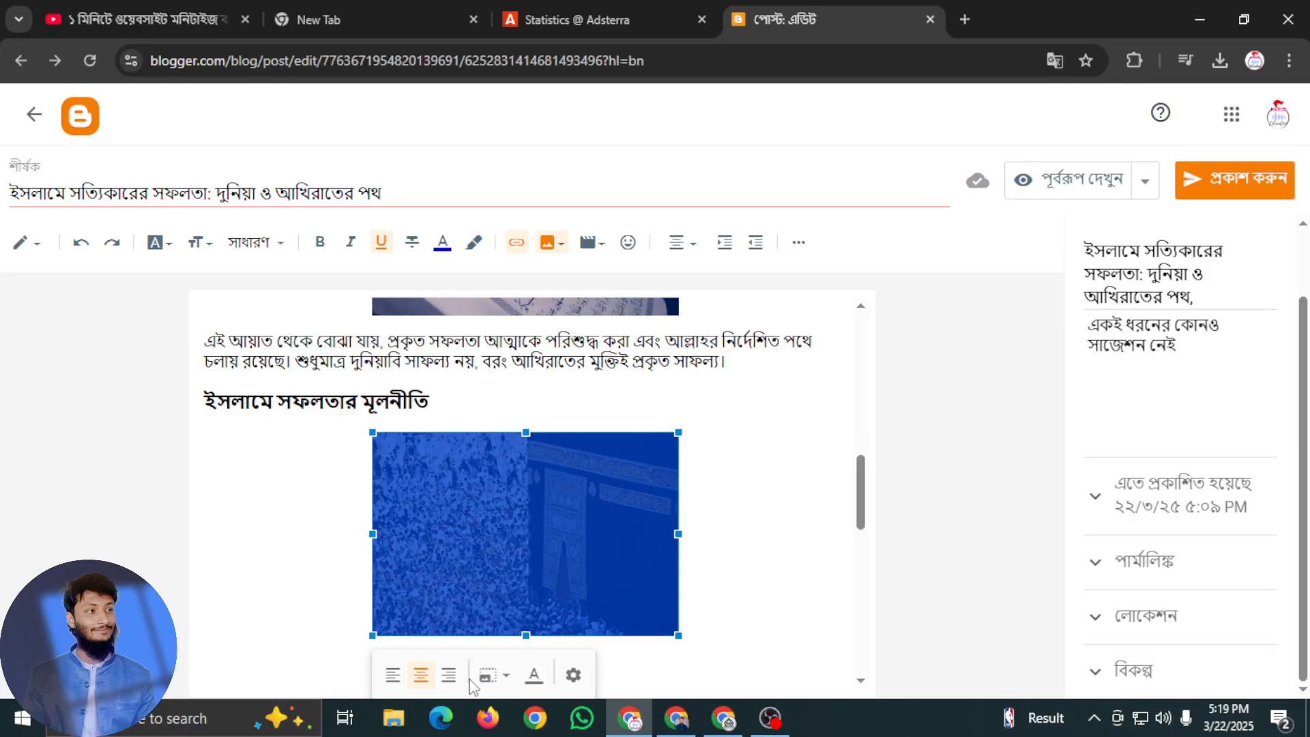
click(393, 676)
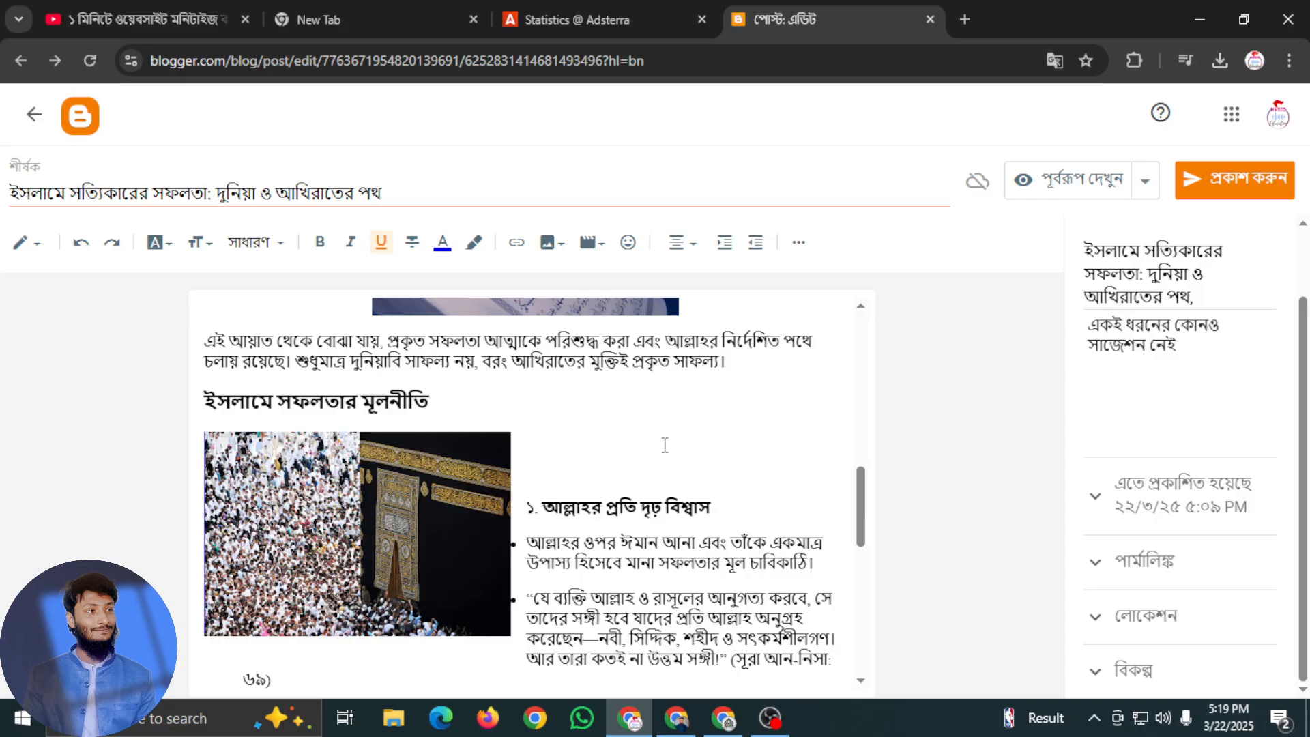
click(526, 475)
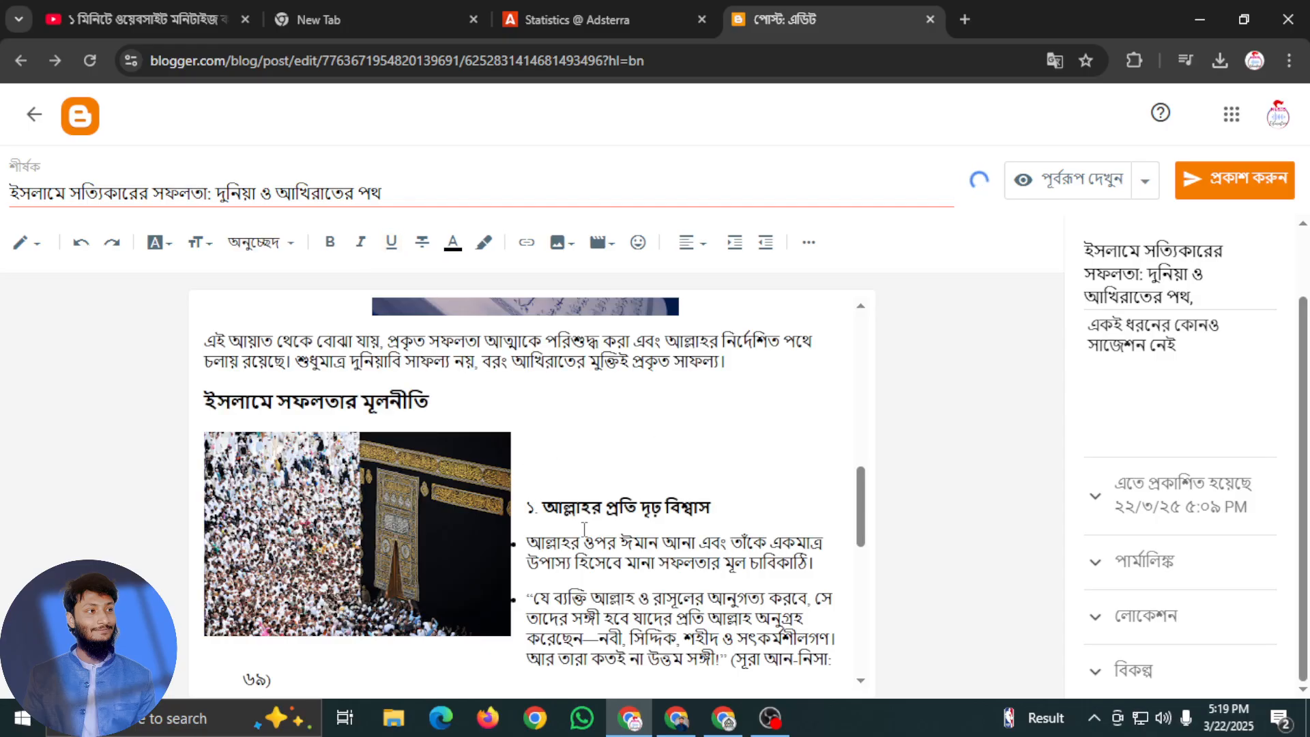
key(BackSpace)
key(BackSpace)
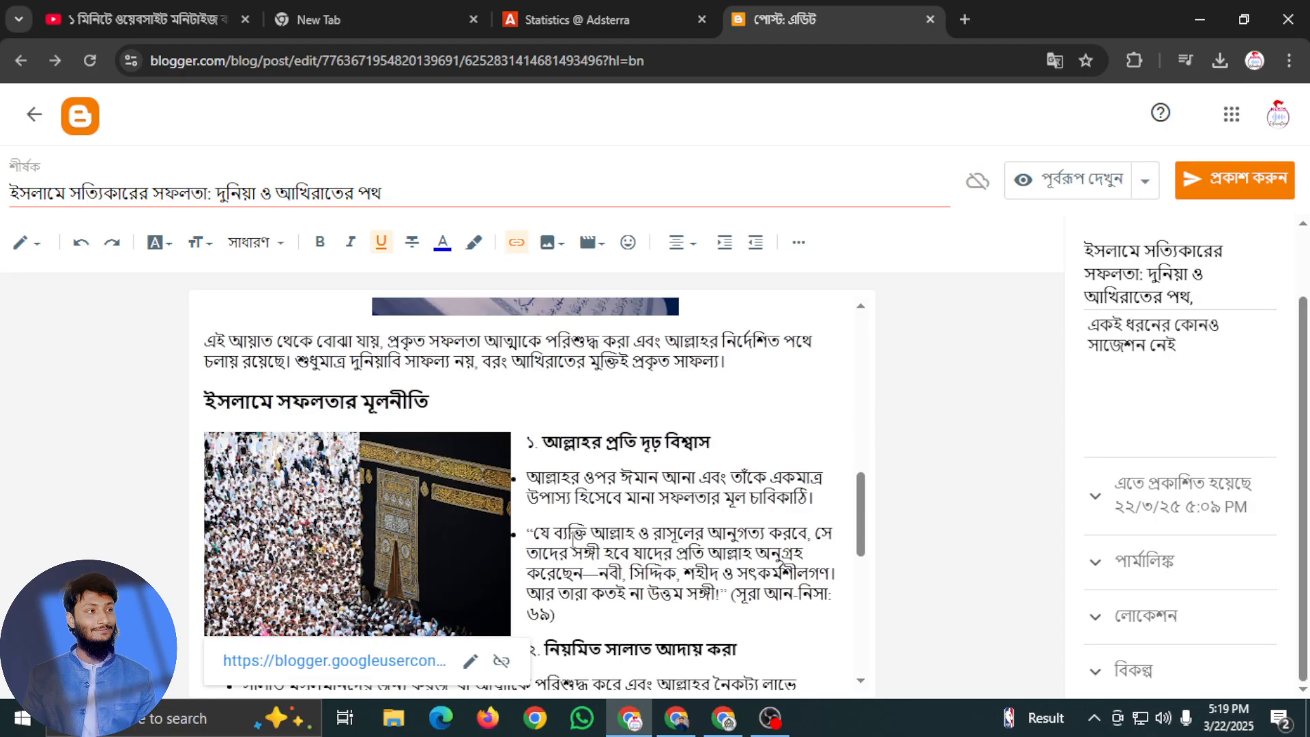
click(539, 440)
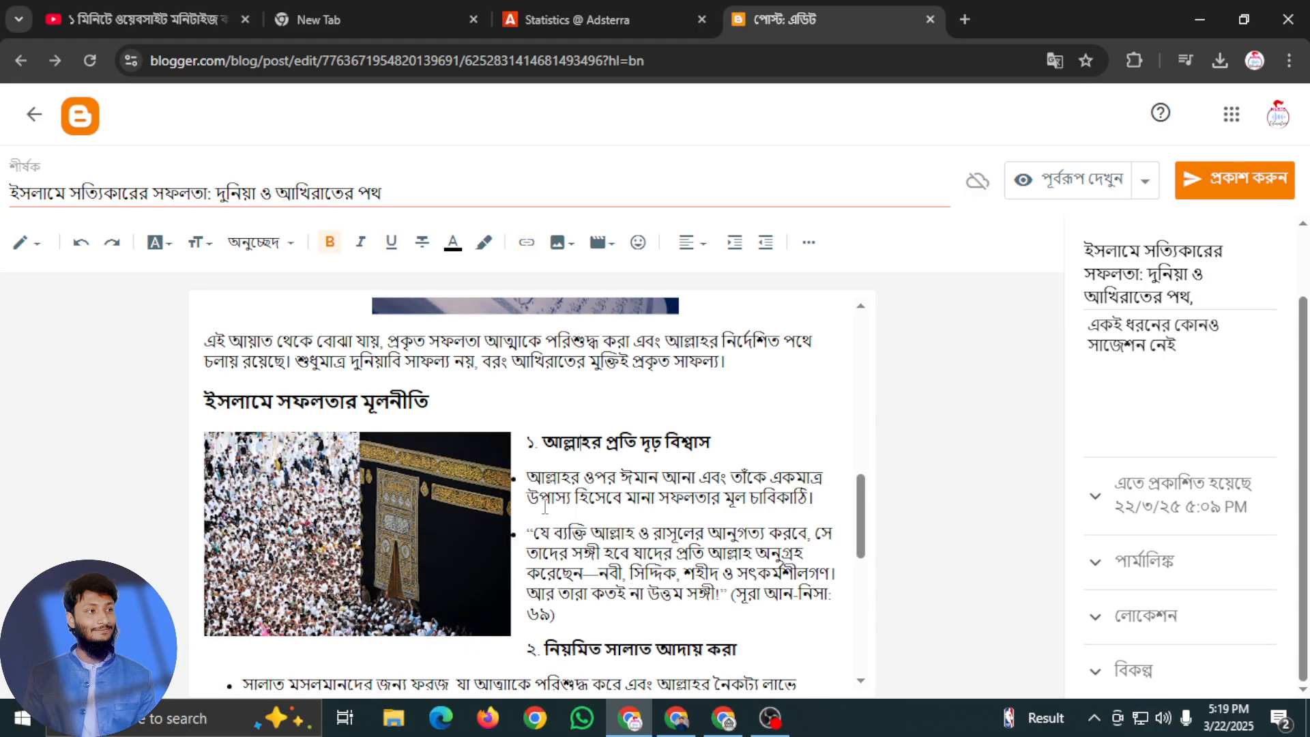
Upload the downloaded green-domed mosque photo from the computer onto a new line above the heading "আখিরাতের সফলতা"
scroll(540, 437, down, 3)
scroll(540, 437, up, 3)
click(530, 441)
scroll(567, 444, up, 5)
scroll(585, 474, down, 10)
scroll(597, 505, down, 2)
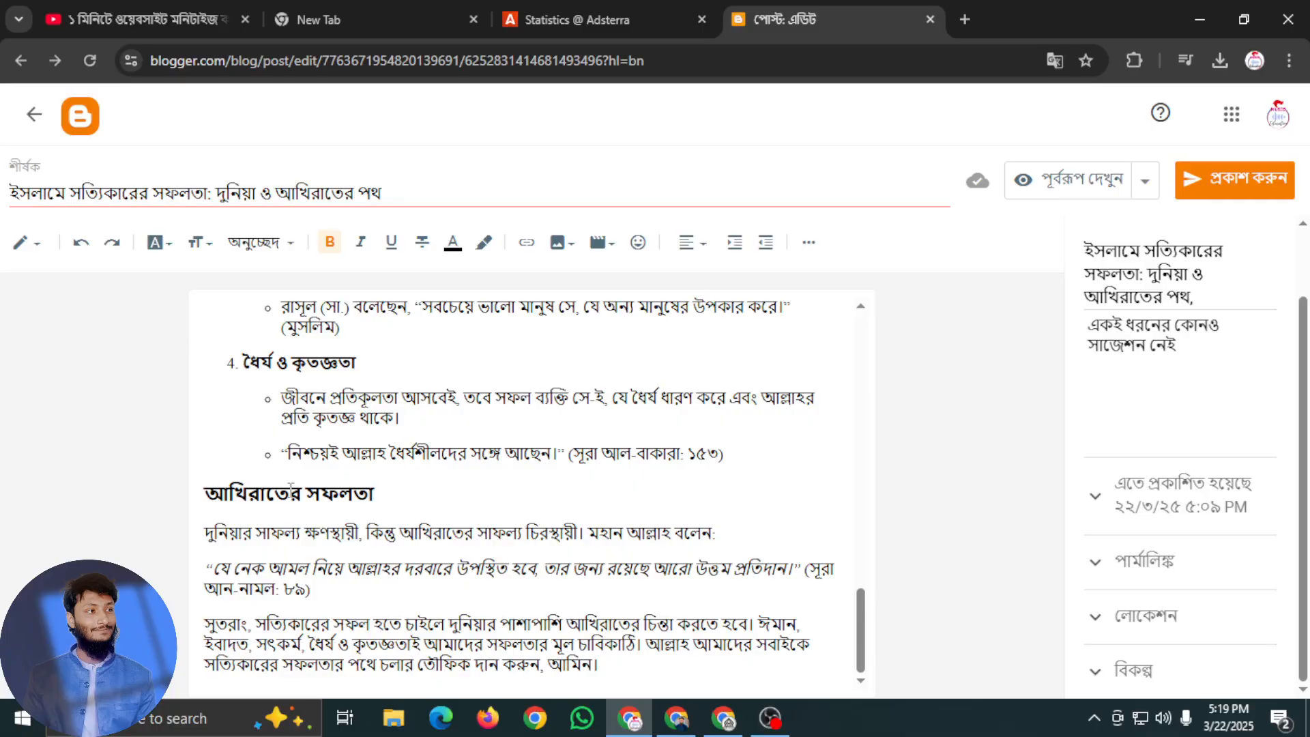
key(Return)
click(562, 242)
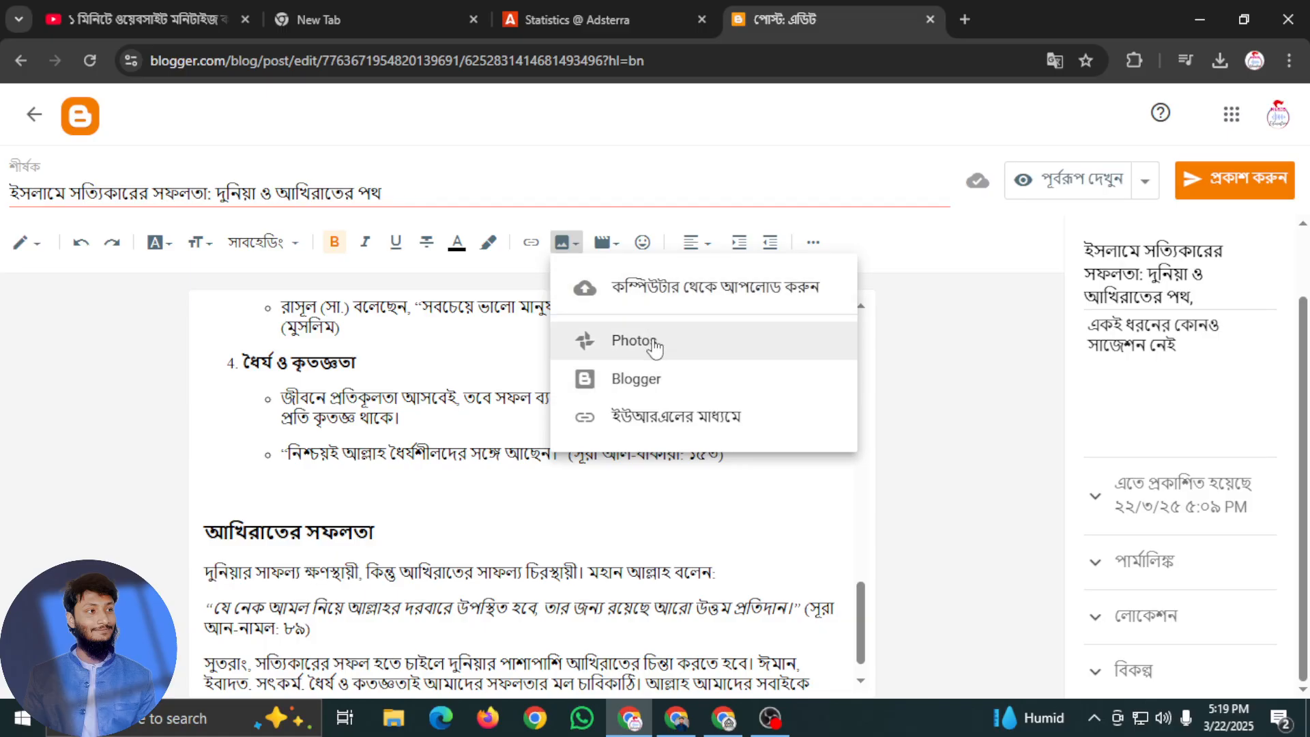
click(652, 295)
click(641, 487)
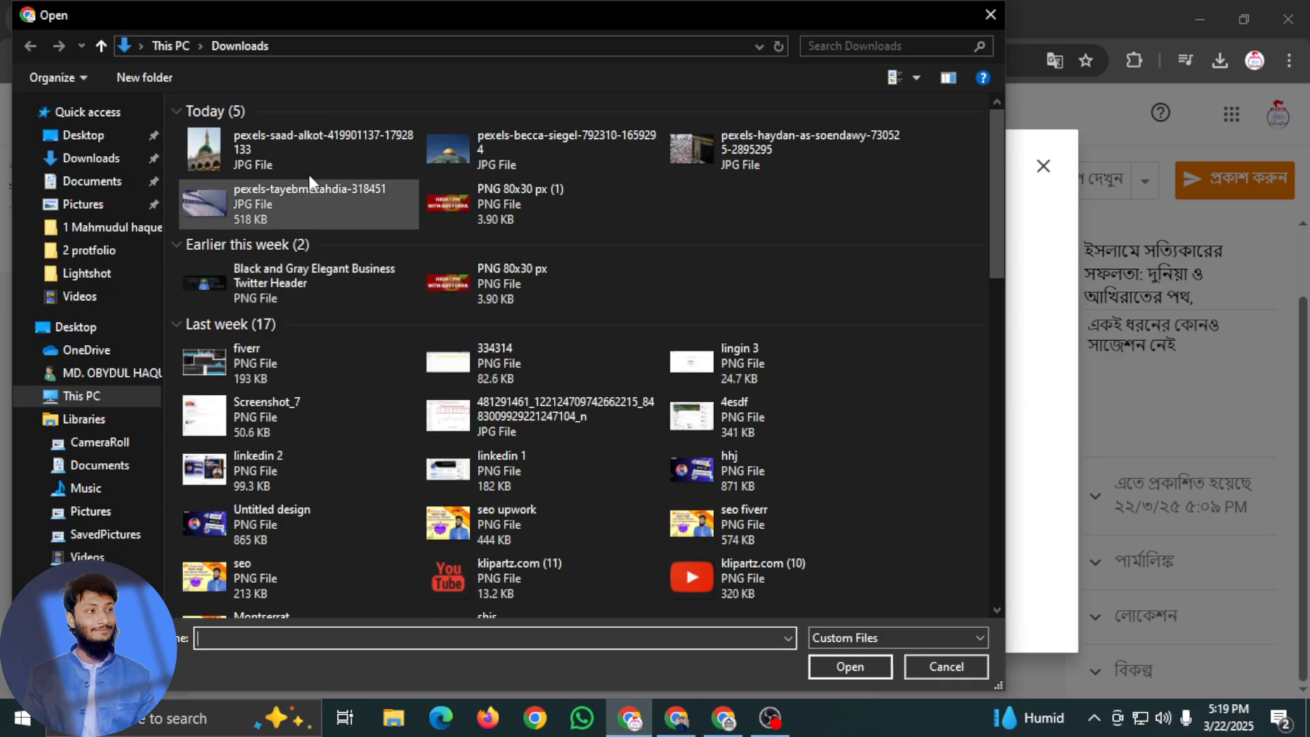
click(248, 148)
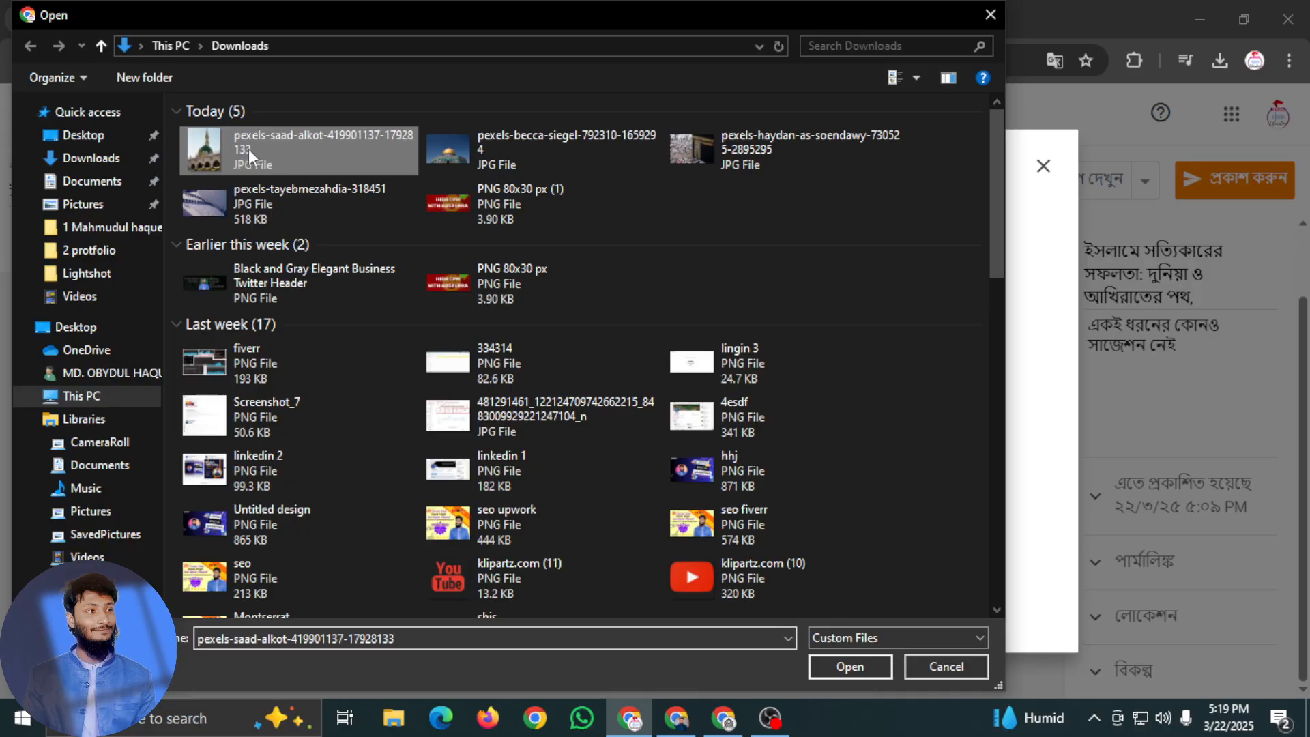
click(820, 670)
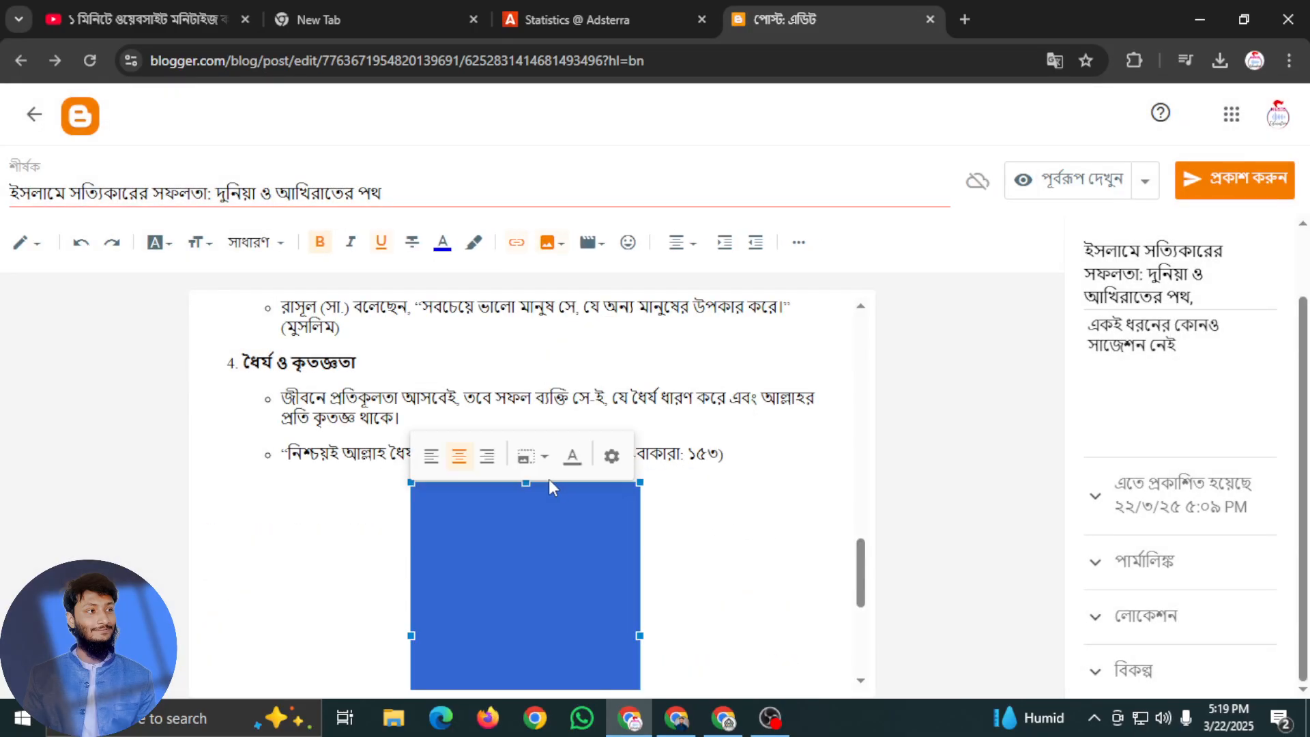
Align the green-domed mosque photo to the right and delete the empty line above the heading "আখিরাতের সফলতা"
scroll(562, 544, down, 3)
click(487, 456)
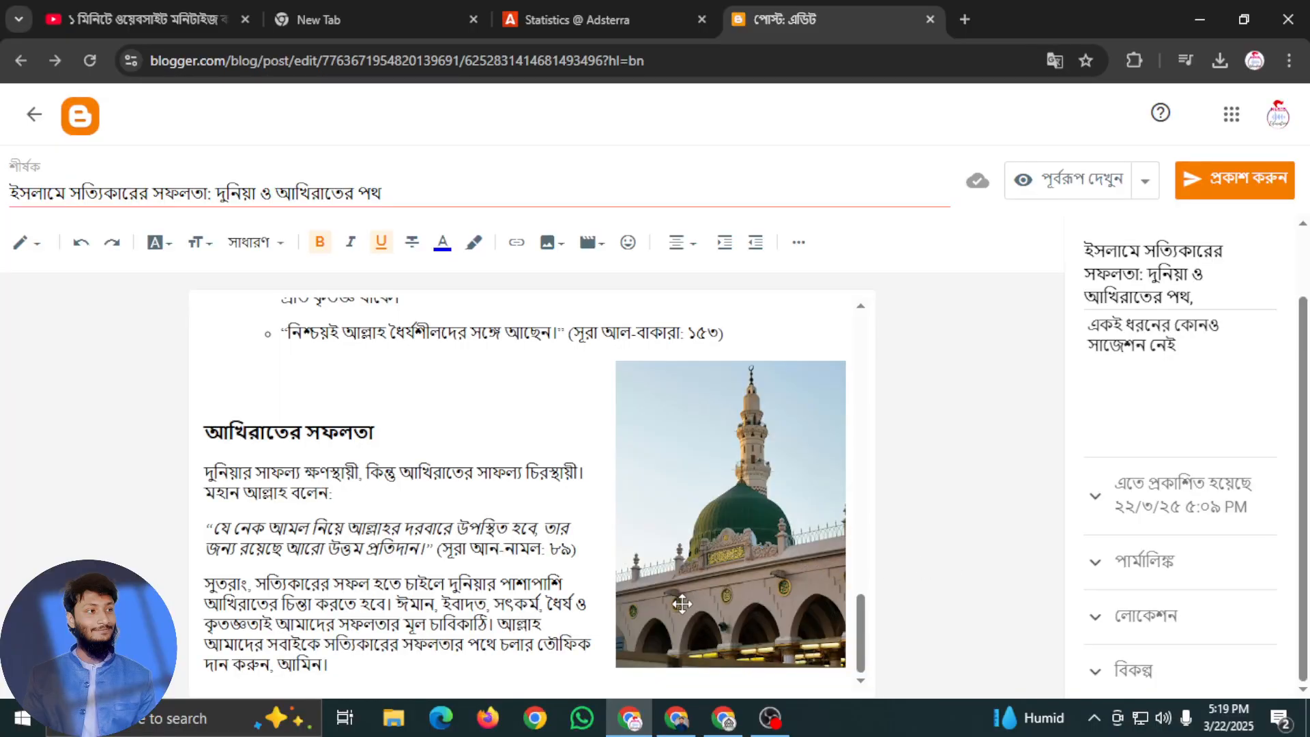
click(229, 390)
key(BackSpace)
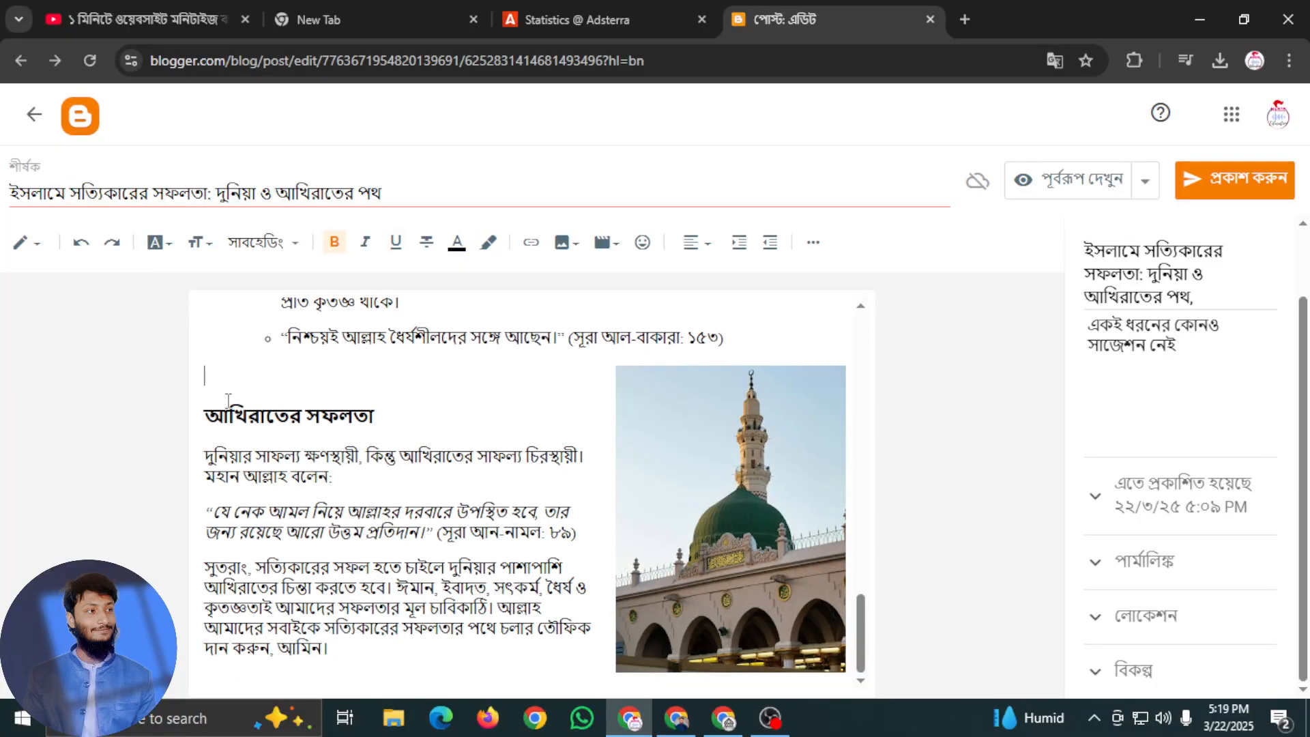
key(BackSpace)
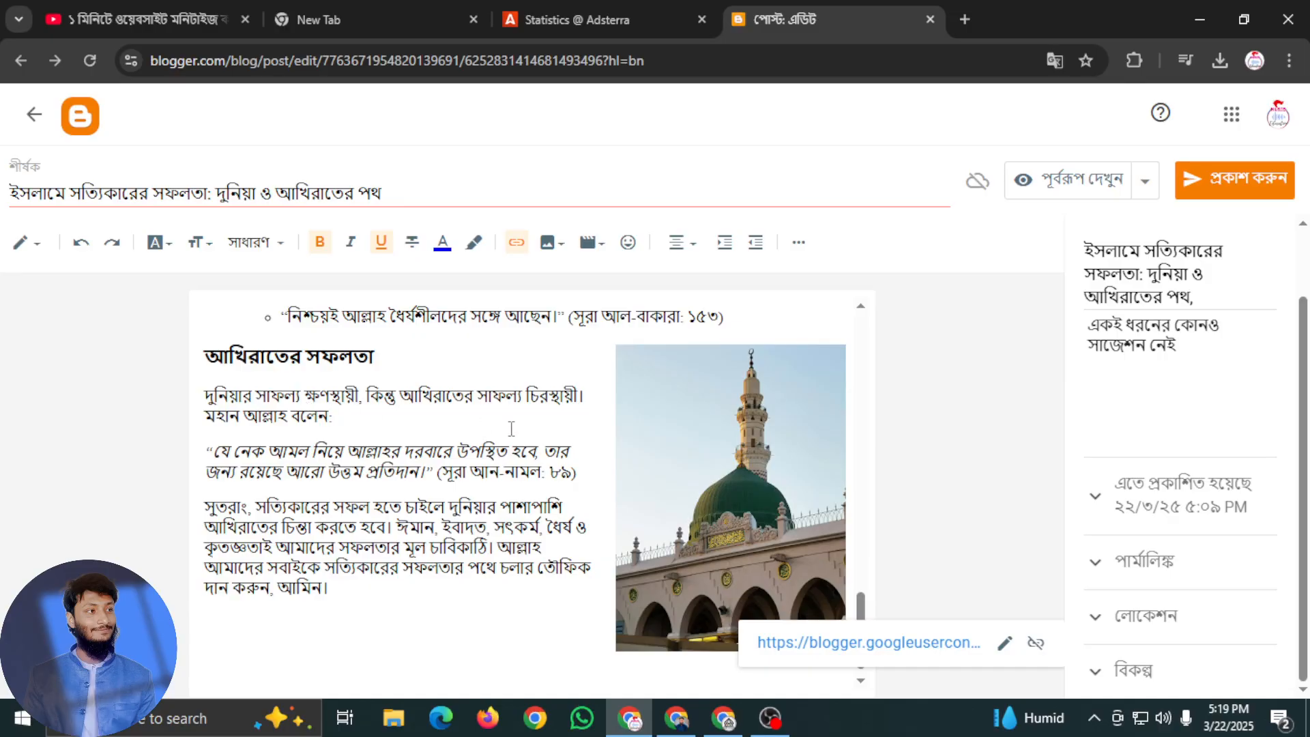
key(ctrl+z)
key(ctrl+z)
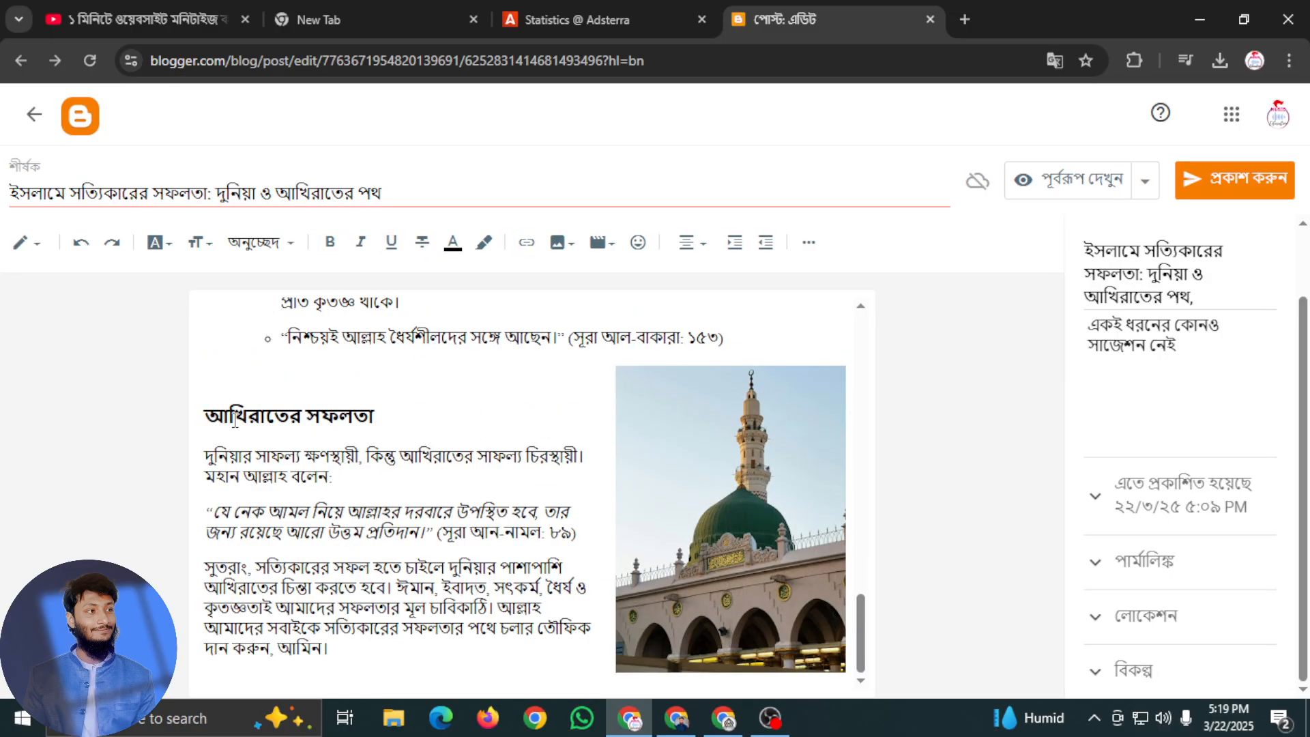
key(BackSpace)
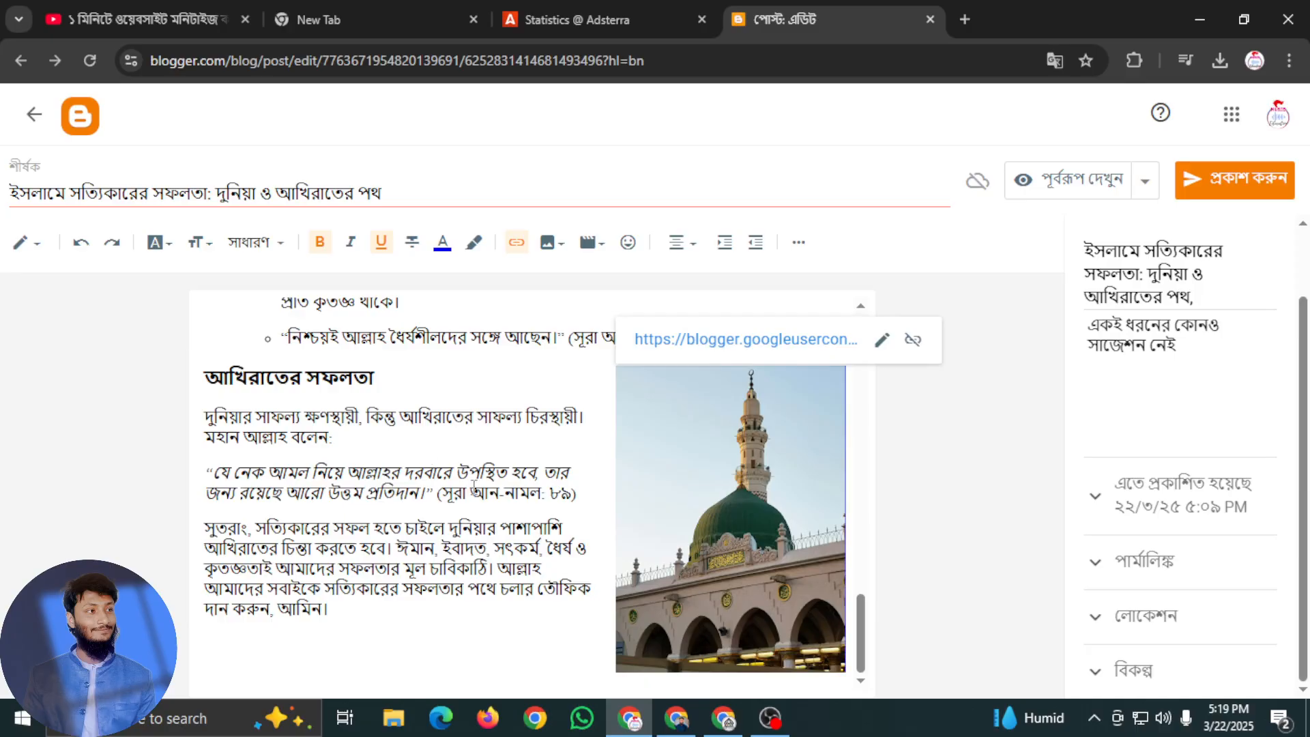
Undo the deletion of the empty line above the heading "আখিরাতের সফলতা"
key(ctrl+z)
key(ctrl+z)
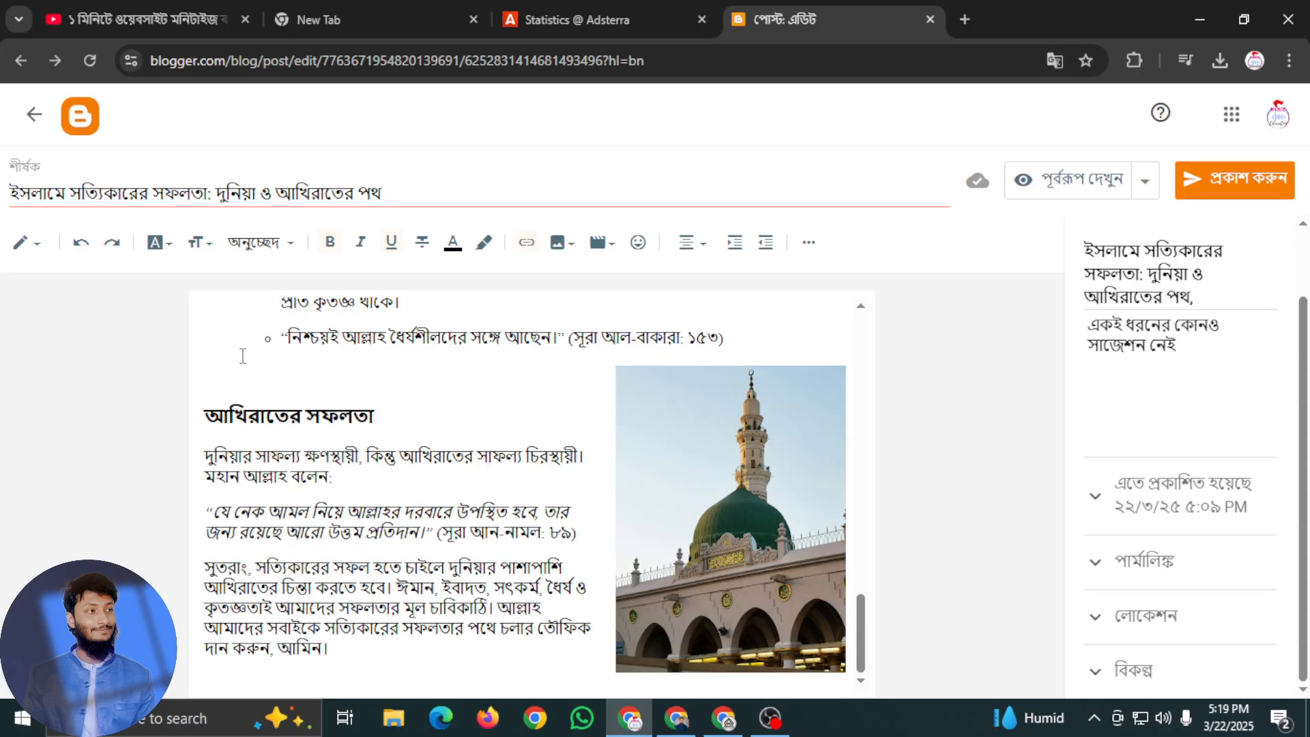
Delete the repeated title line "ইসলামে সত্যিকারের সফলতা: দুনিয়া ও আখিরাতের পথ" and its leftover empty line above the golden-domed mosque photo
scroll(791, 488, up, 15)
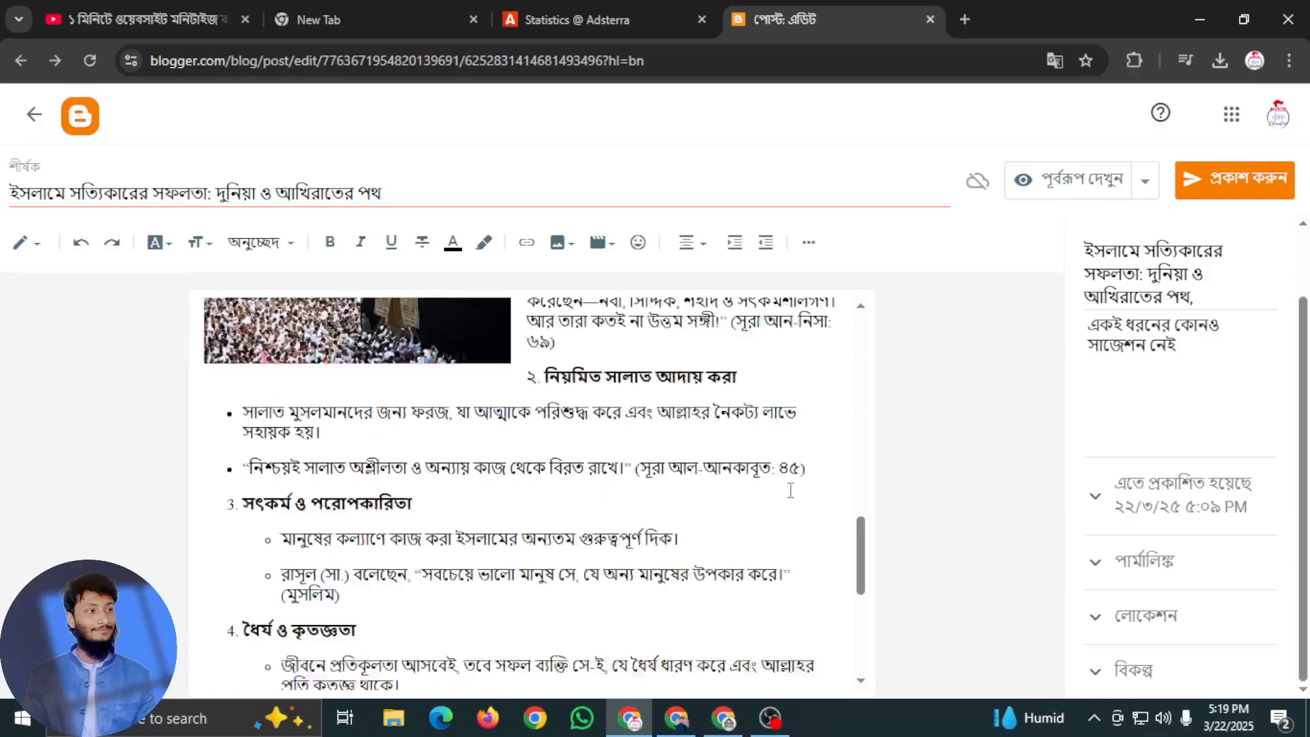
scroll(716, 468, up, 2)
scroll(409, 369, down, 3)
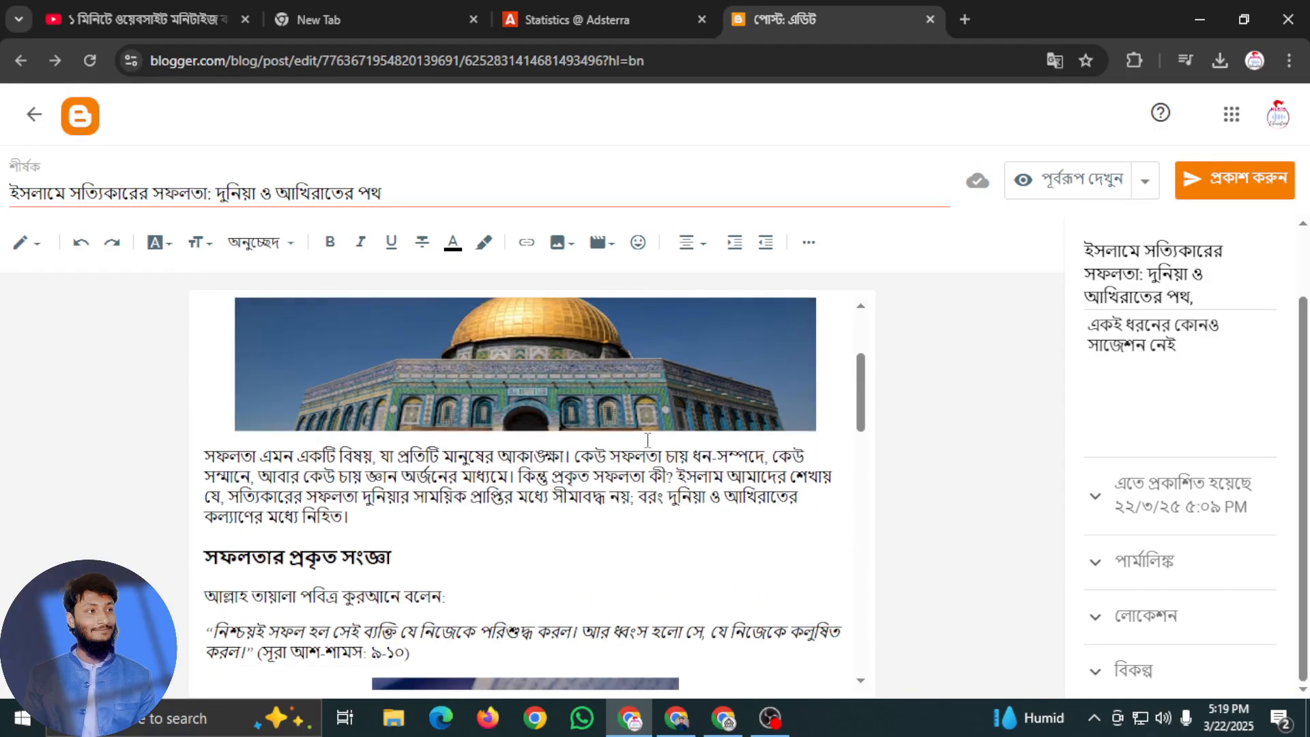
scroll(395, 399, up, 3)
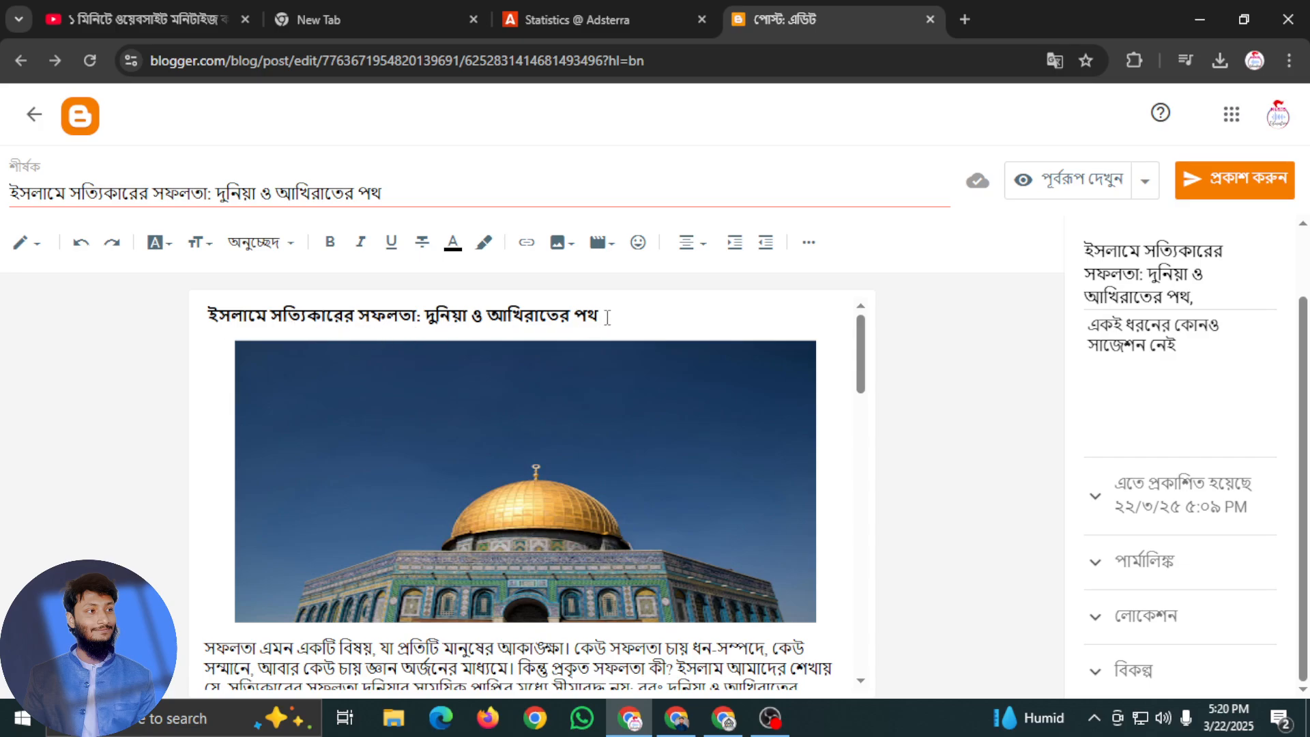
drag(618, 316, 12, 327)
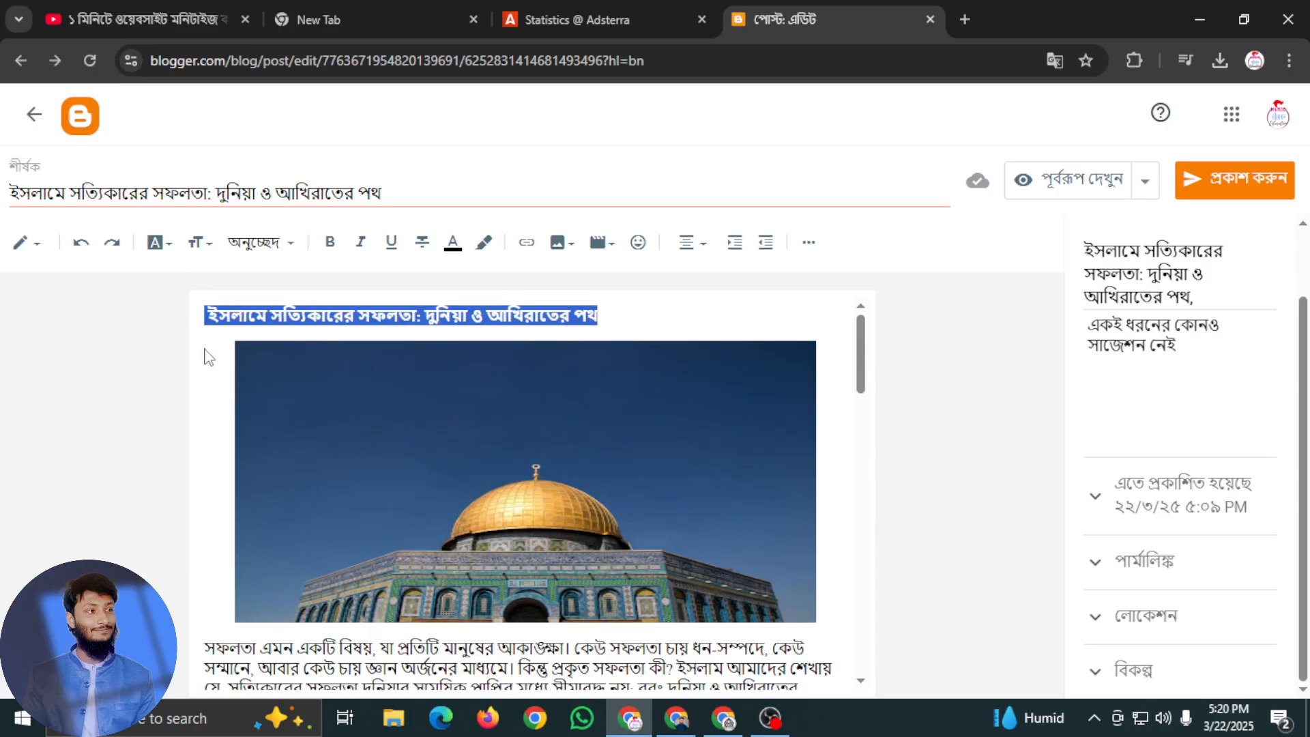
key(BackSpace)
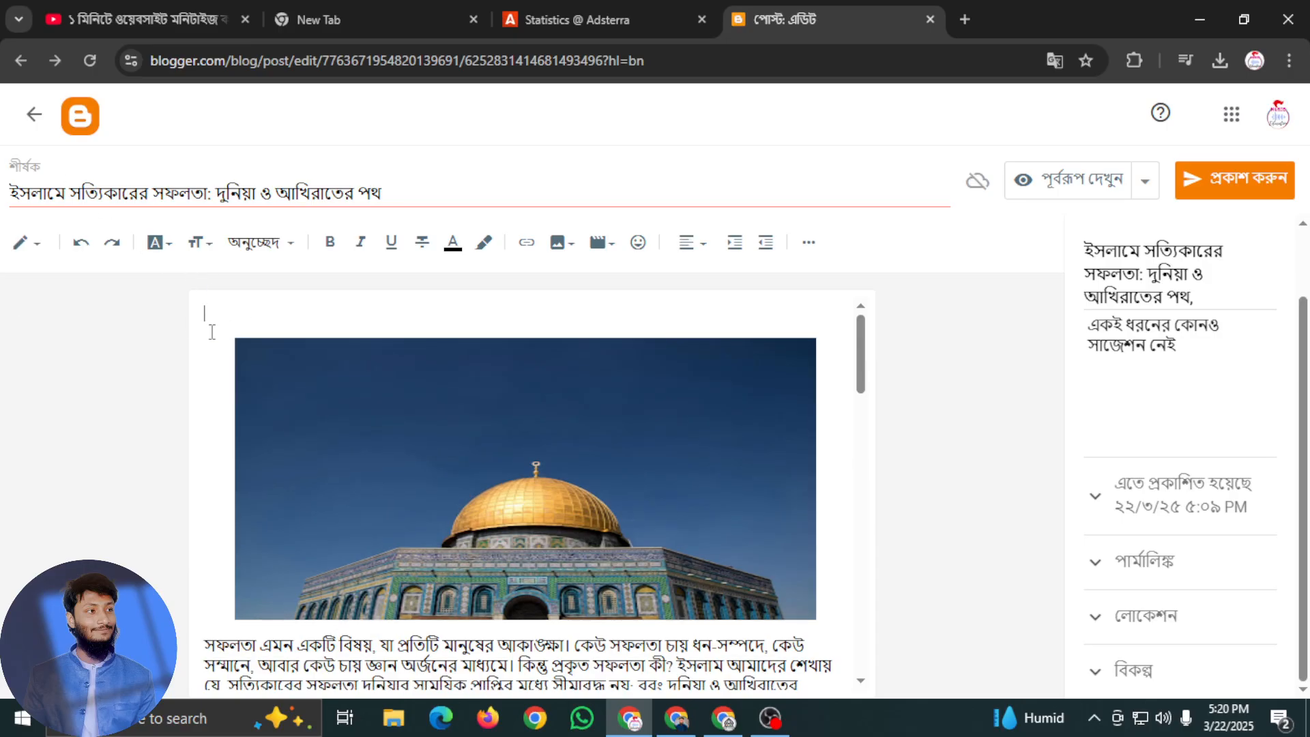
key(BackSpace)
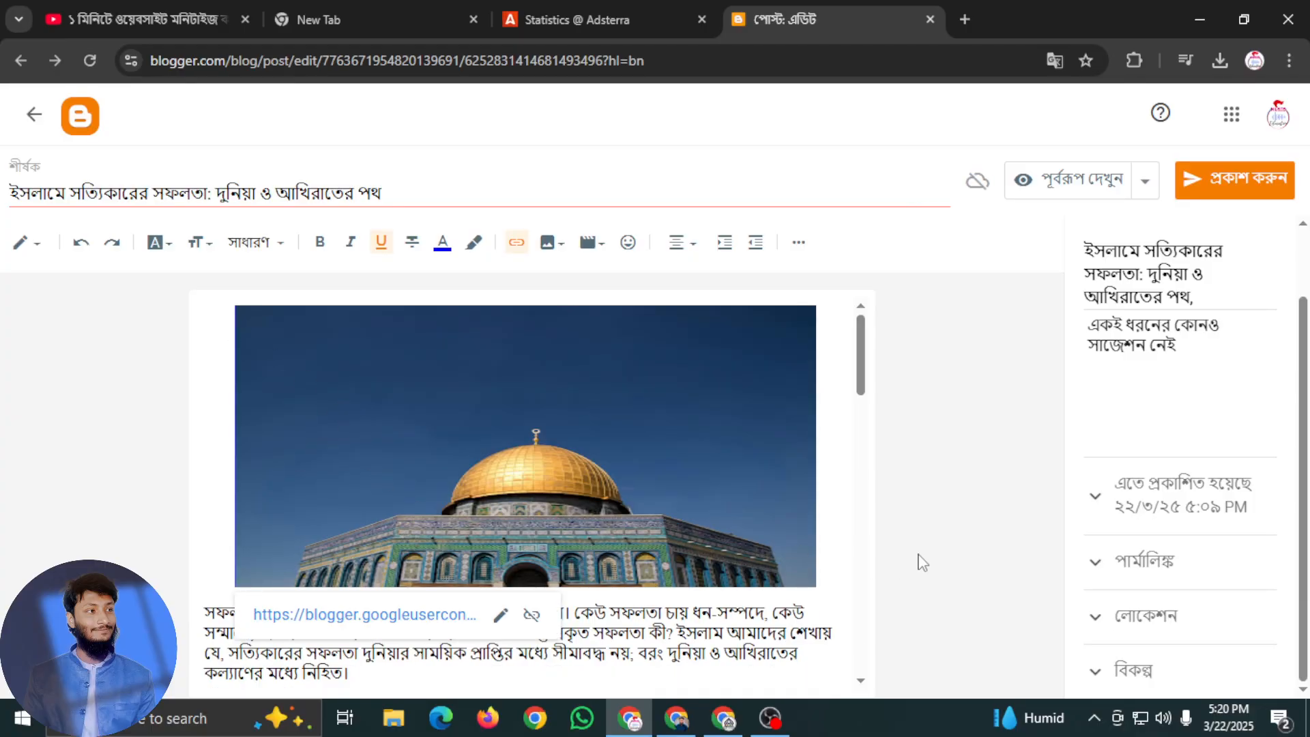
scroll(744, 520, down, 3)
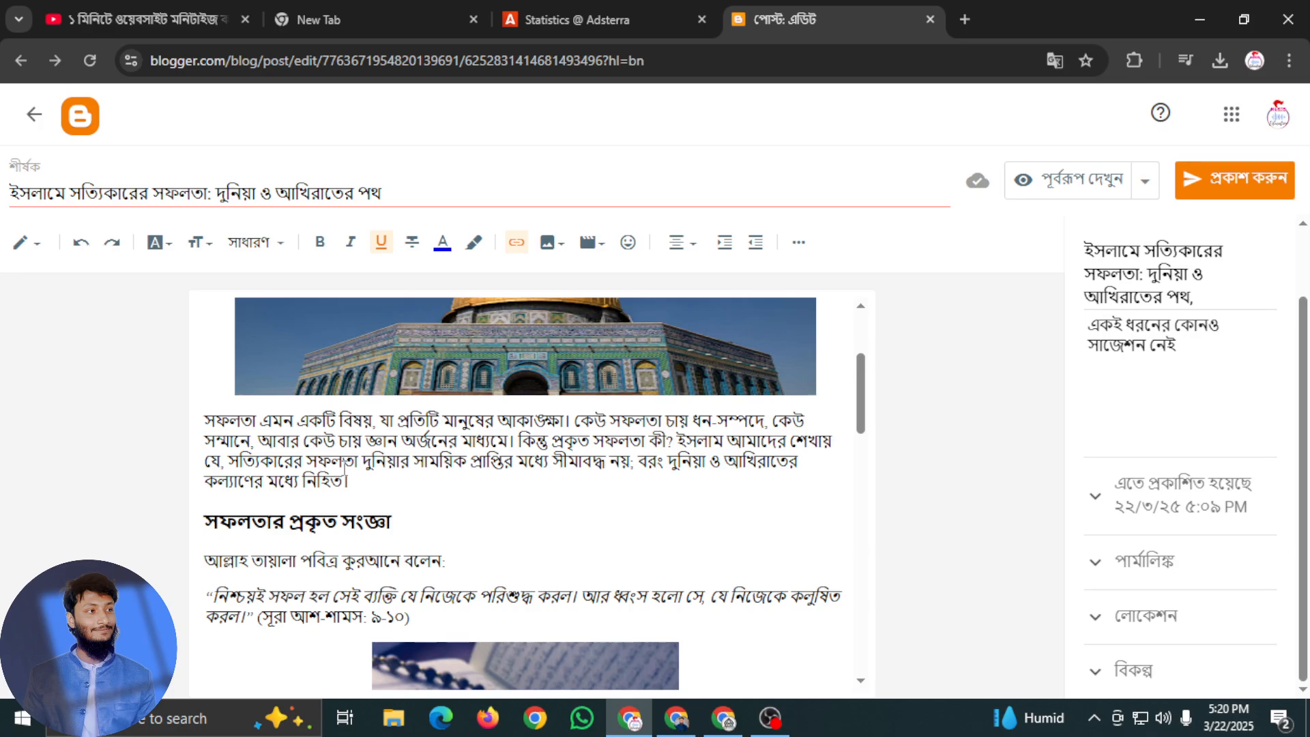
click(391, 527)
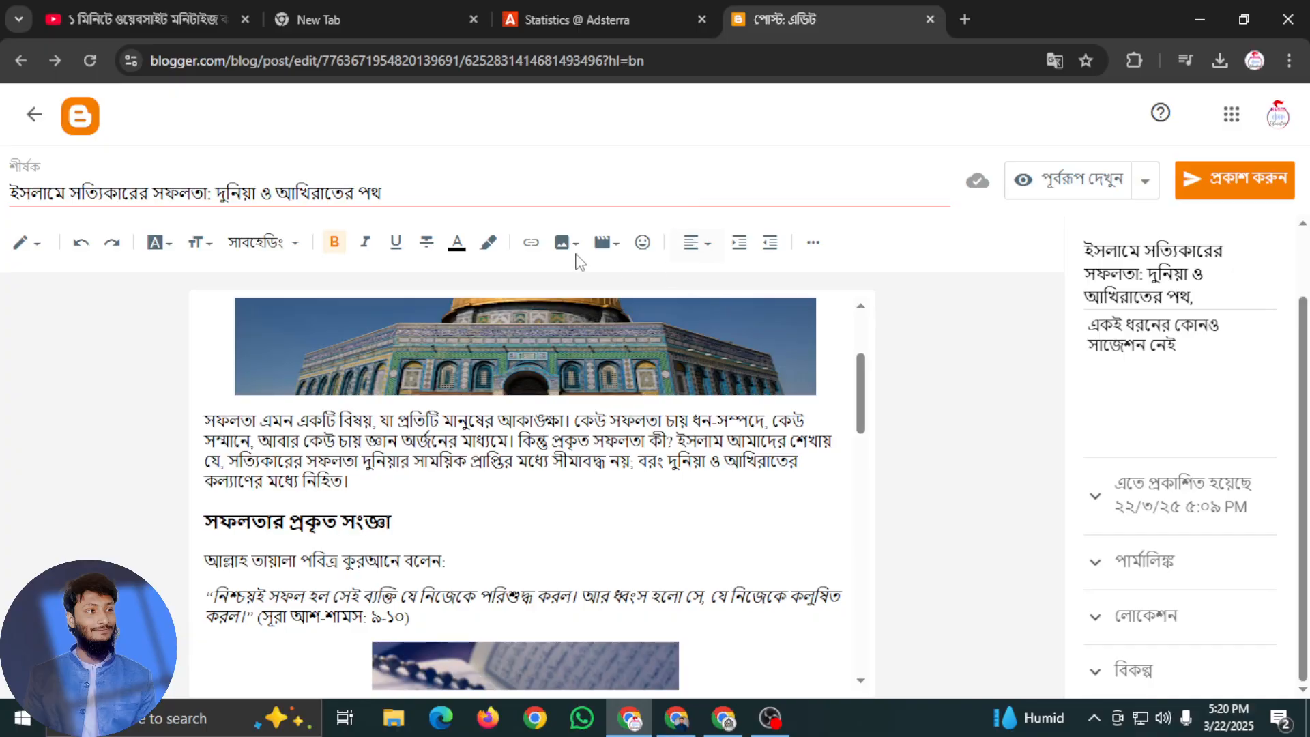
click(642, 243)
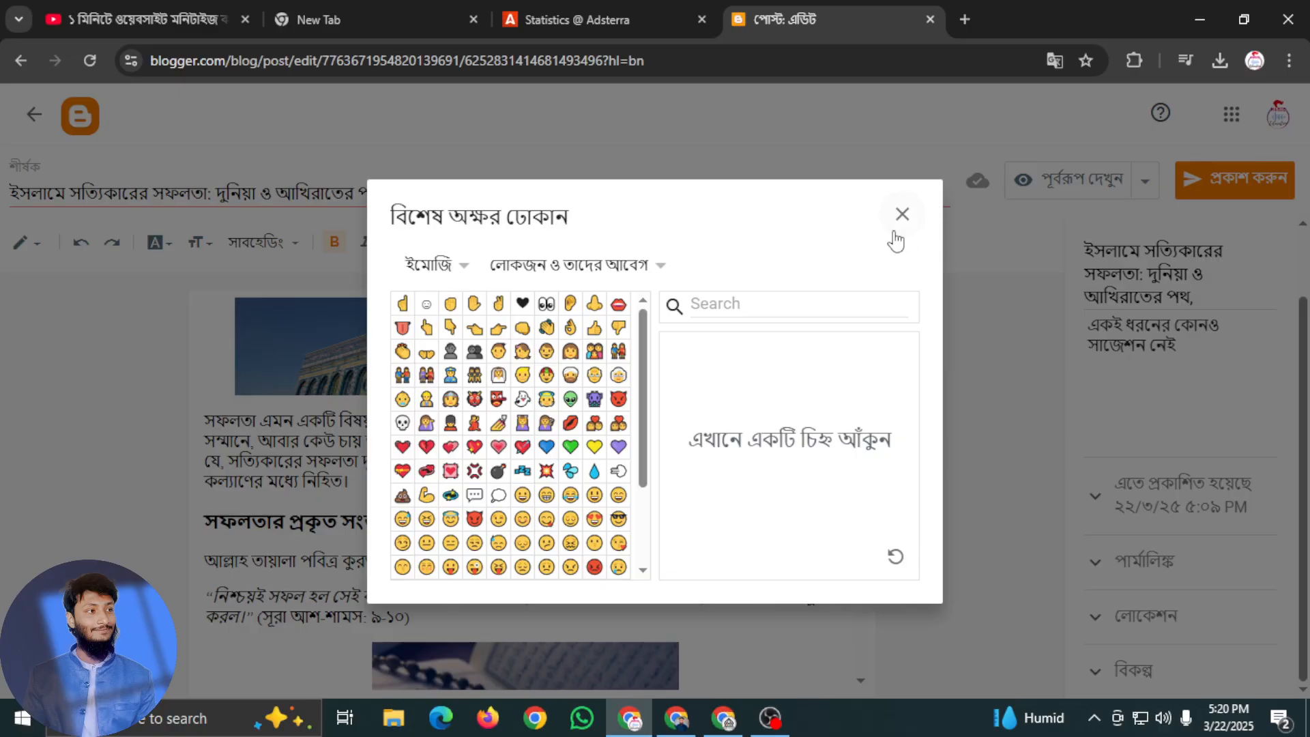
click(858, 426)
drag(762, 385, 706, 450)
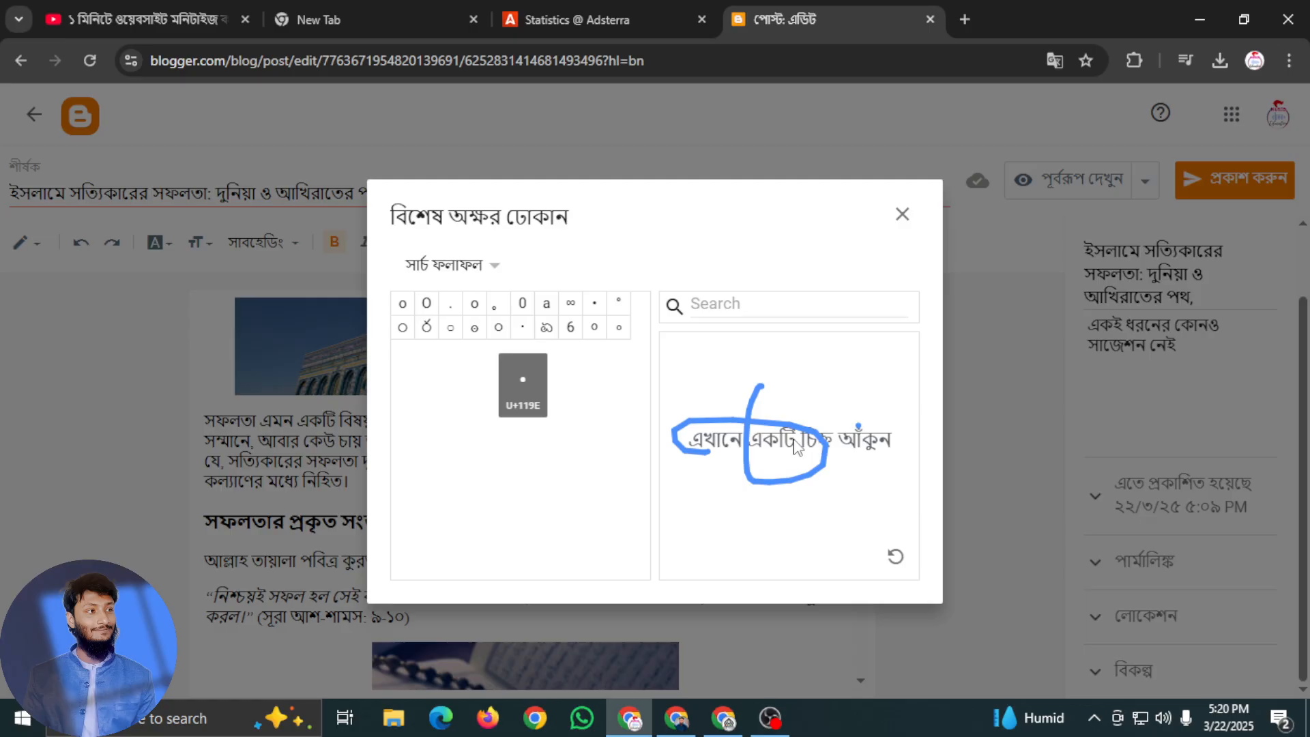
mouse_move(684, 492)
mouse_down()
mouse_move(789, 503)
mouse_move(785, 468)
mouse_up()
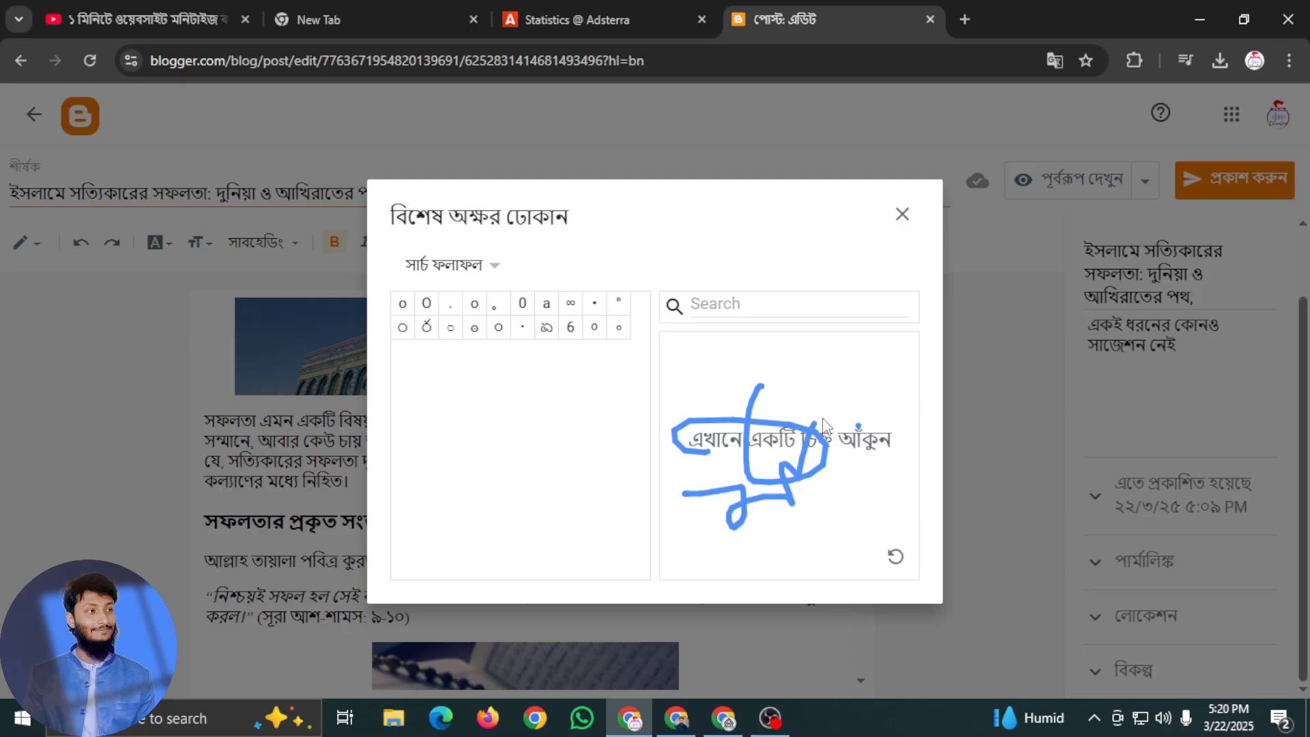
click(902, 214)
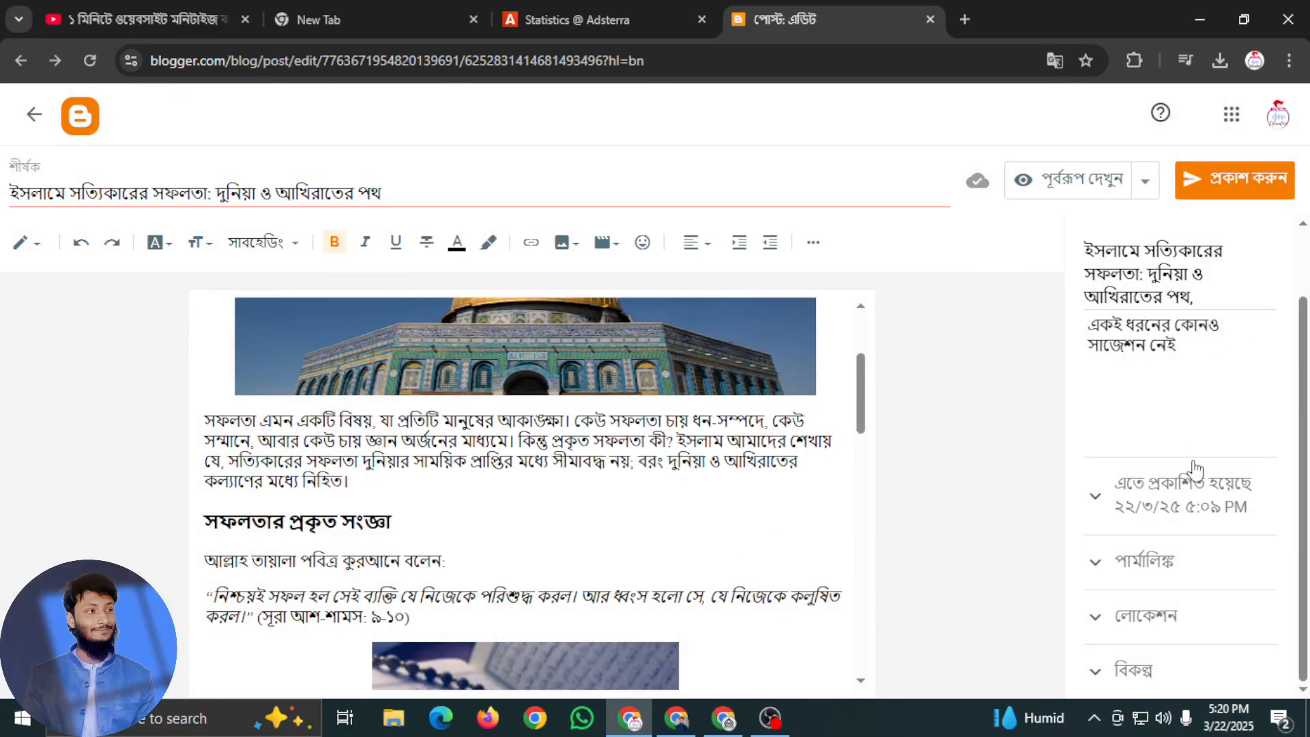
Translate the post editor page from Bangla to English
click(1055, 63)
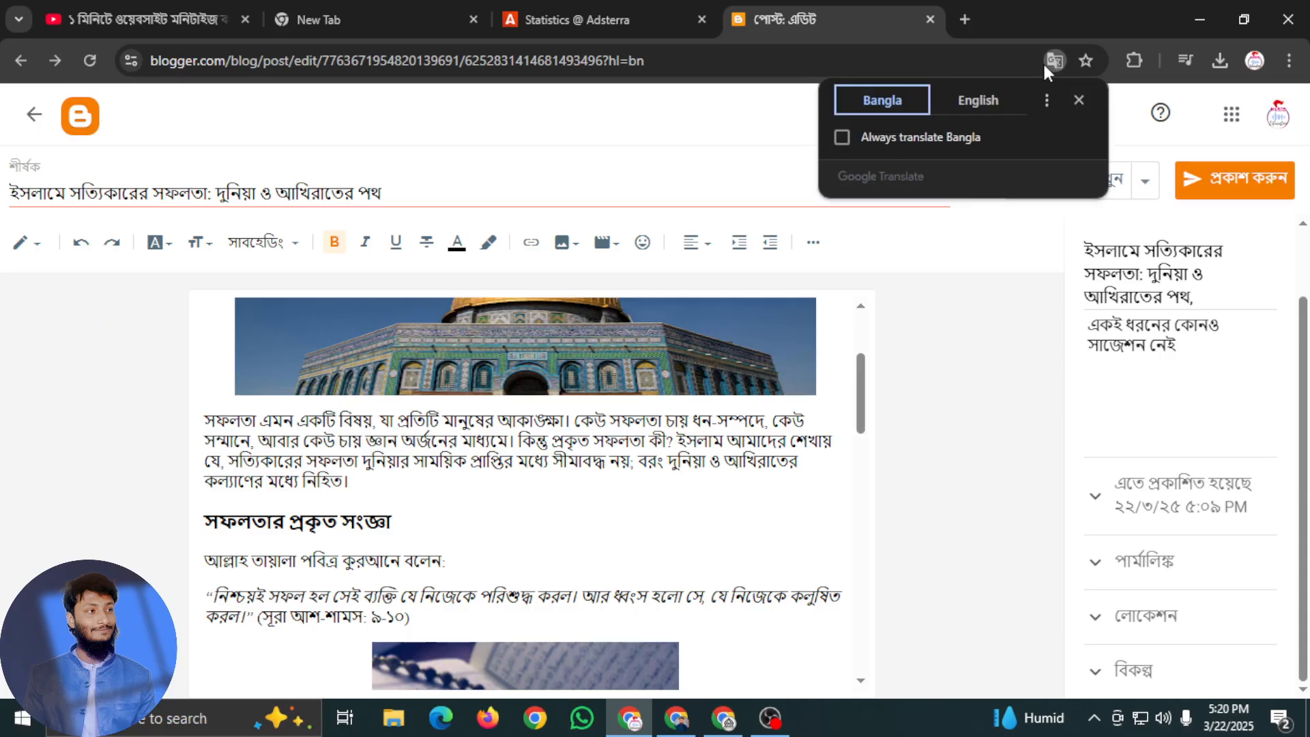
click(974, 111)
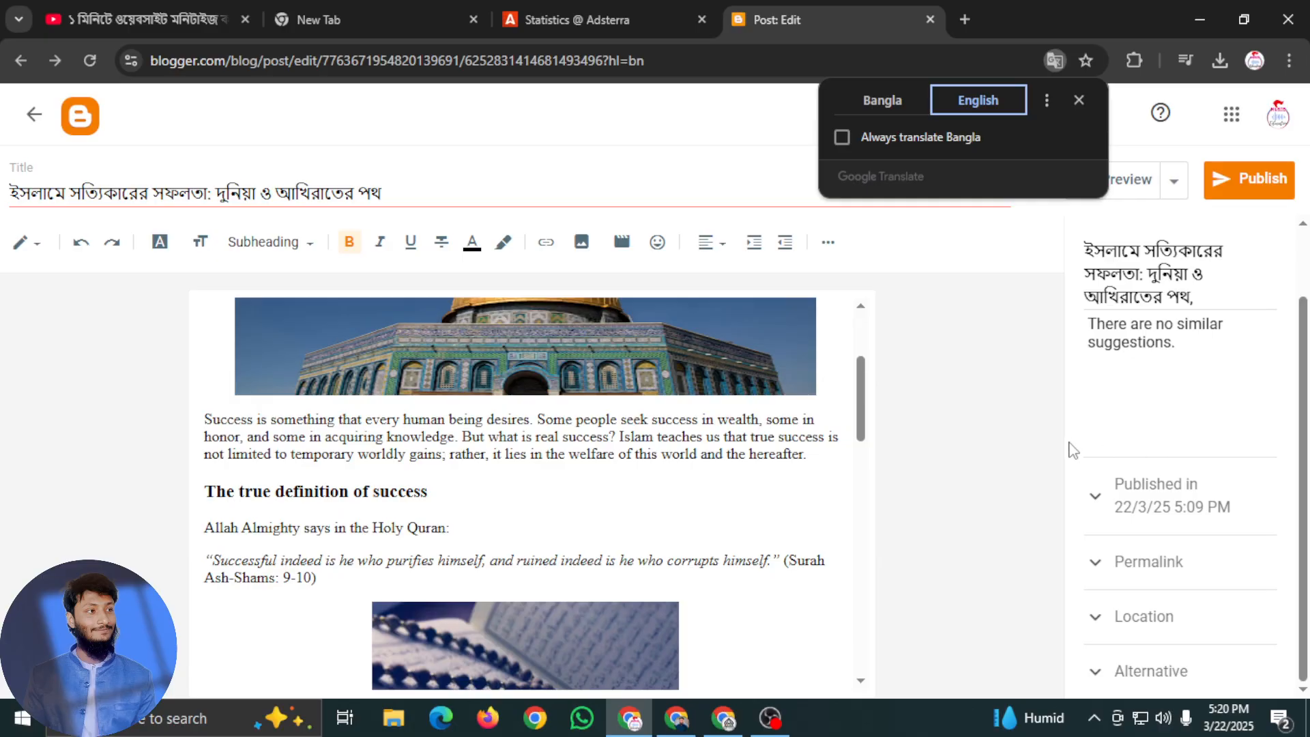
click(1076, 447)
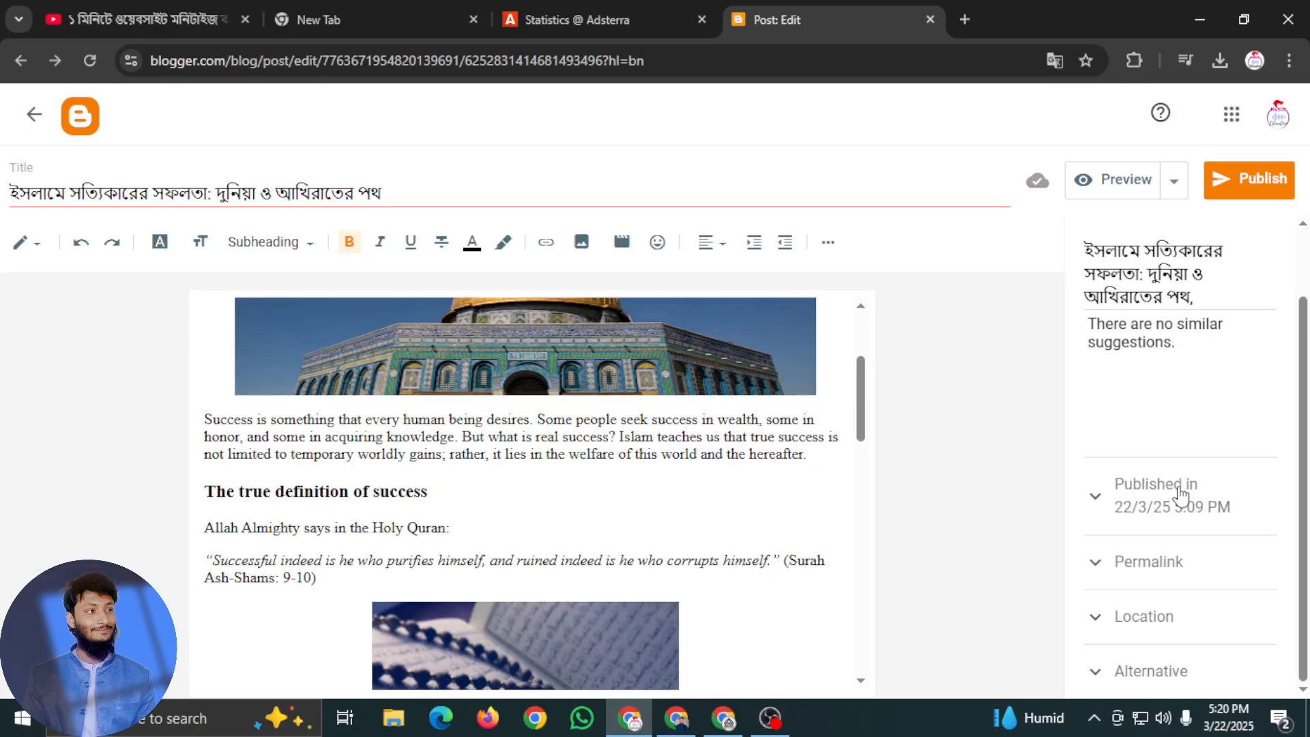
click(1154, 581)
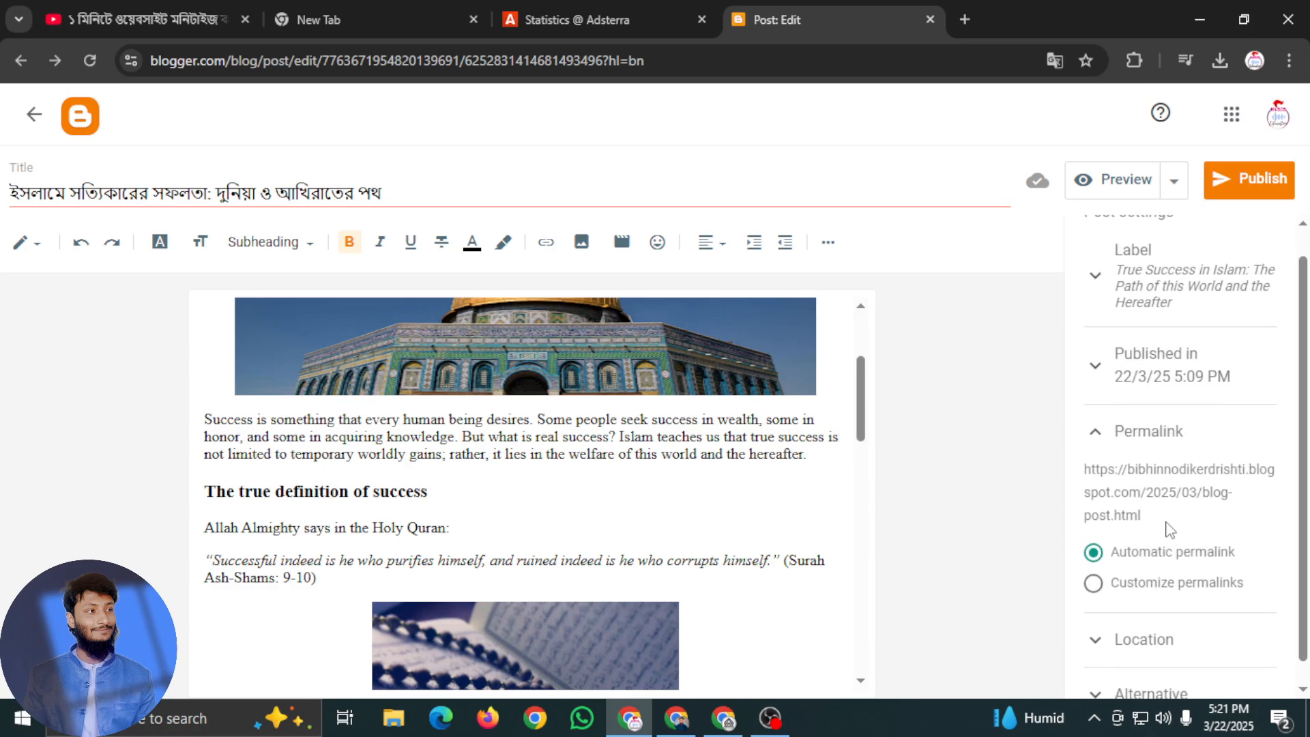
click(1094, 584)
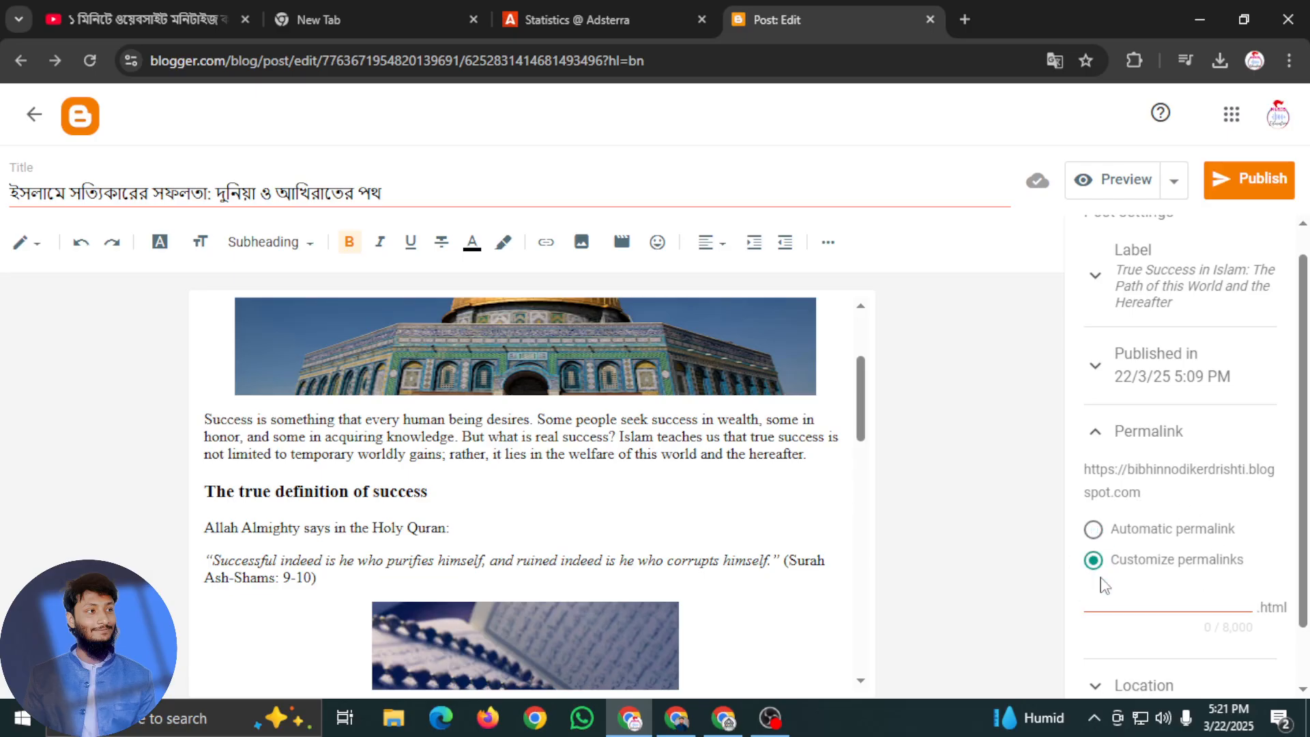
click(1094, 552)
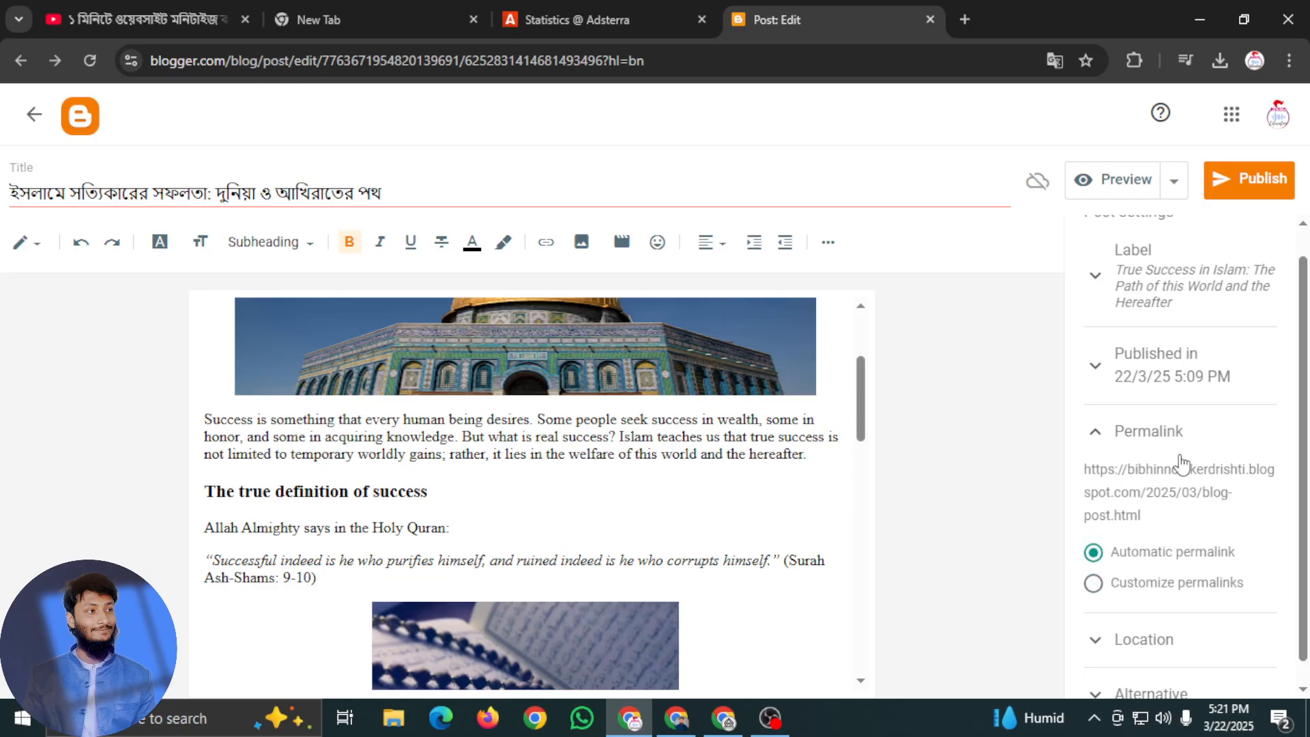
click(1094, 585)
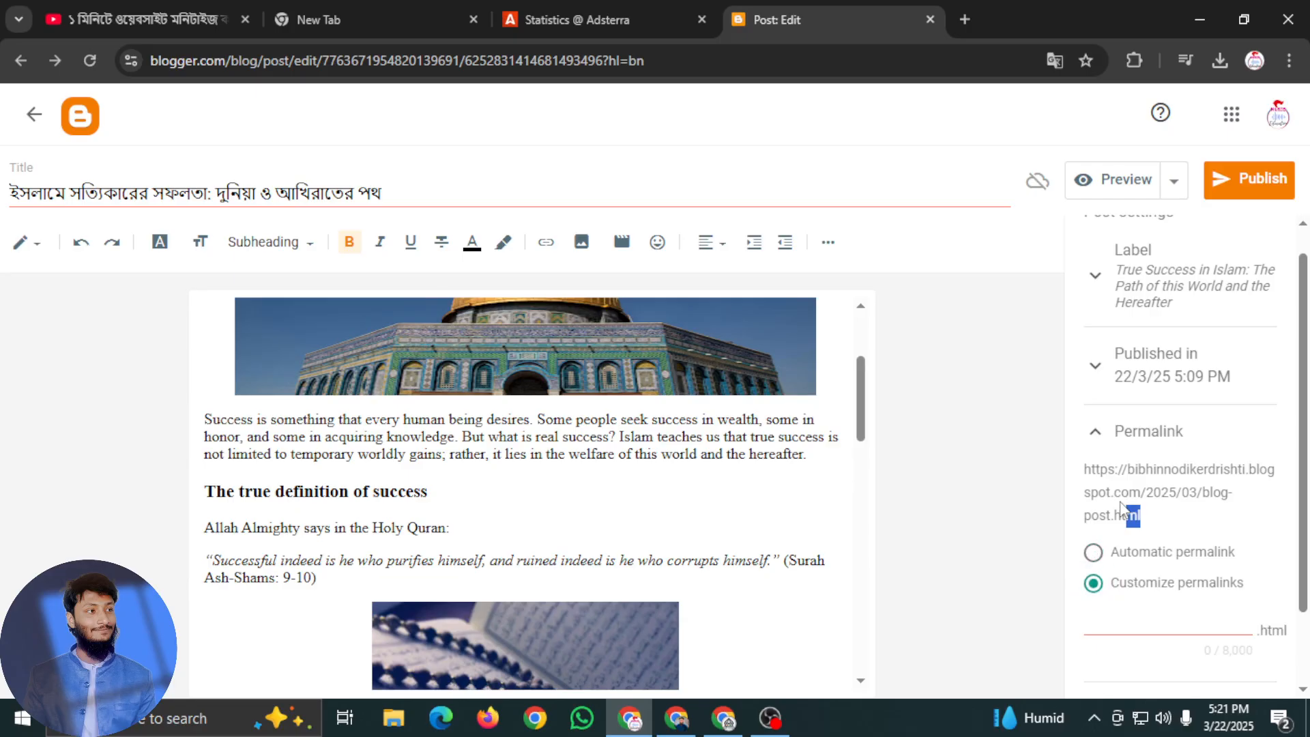
drag(1141, 516, 1086, 471)
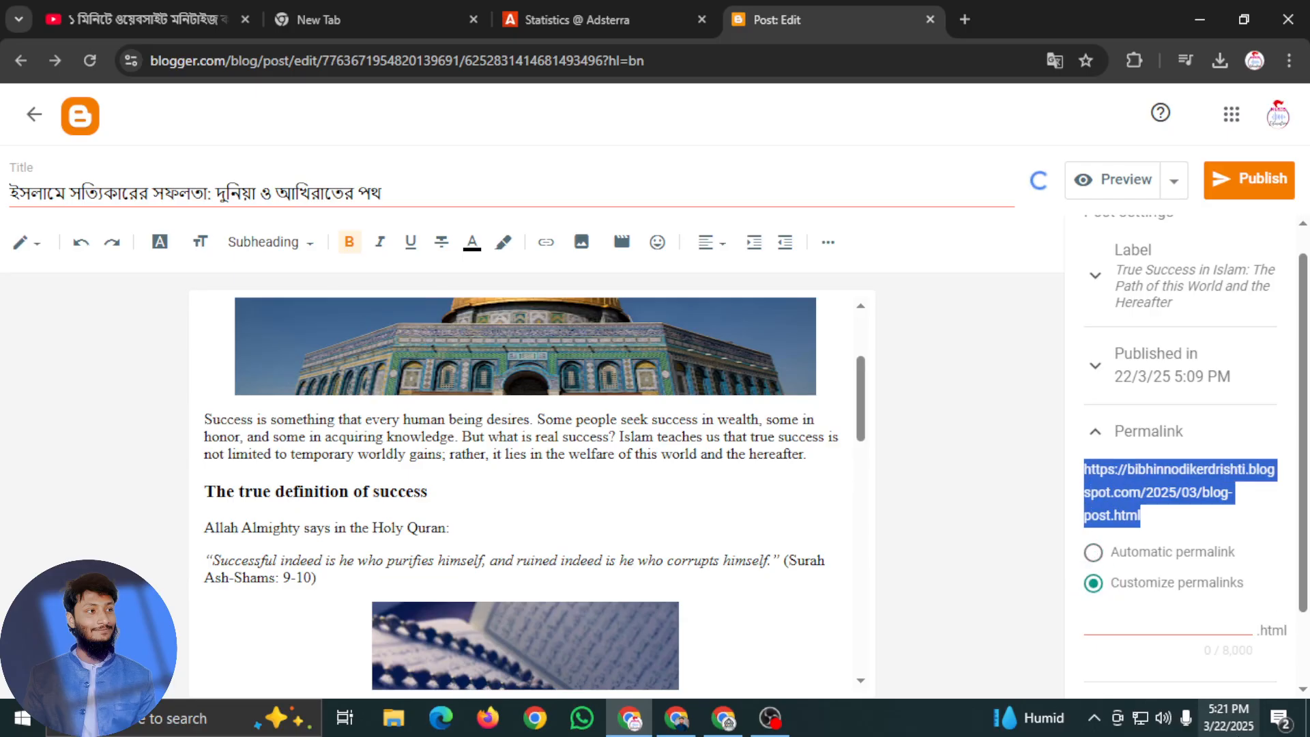
click(1133, 628)
key(ctrl+v)
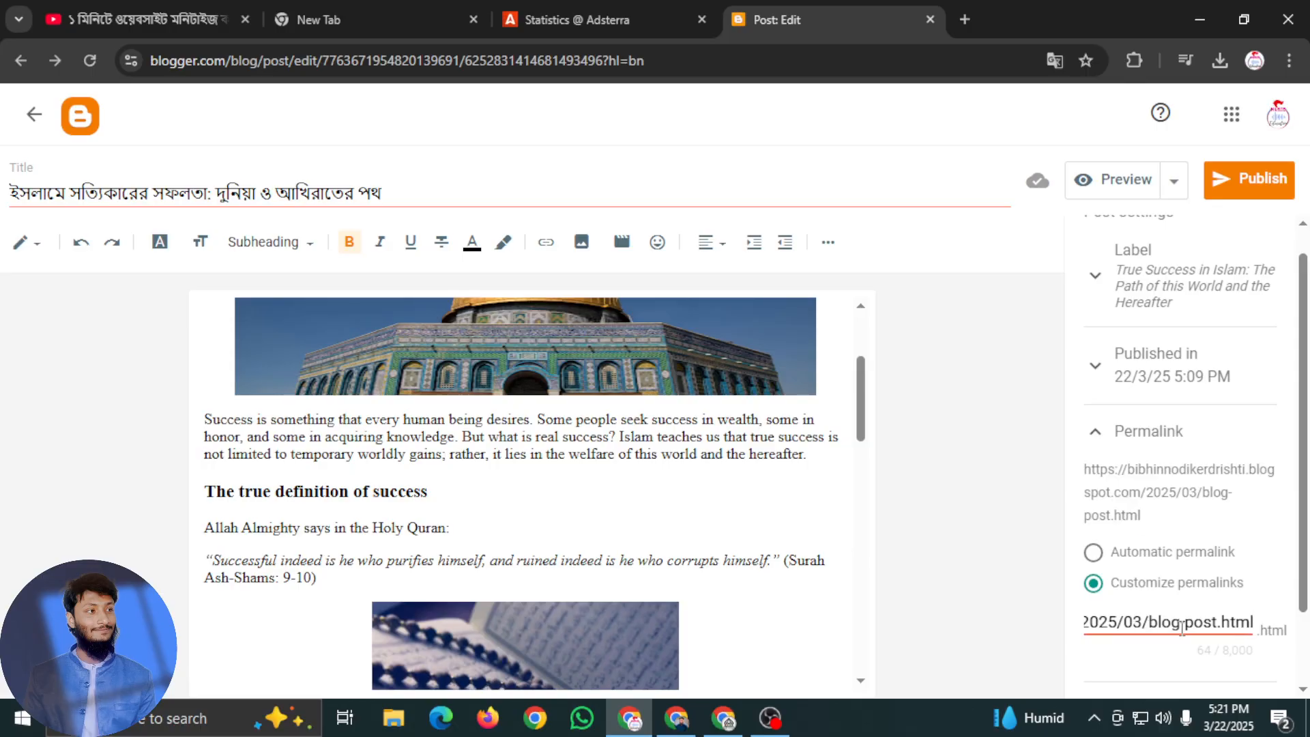
Remove "2025/03/" from the custom permalink text
drag(1147, 648, 1115, 654)
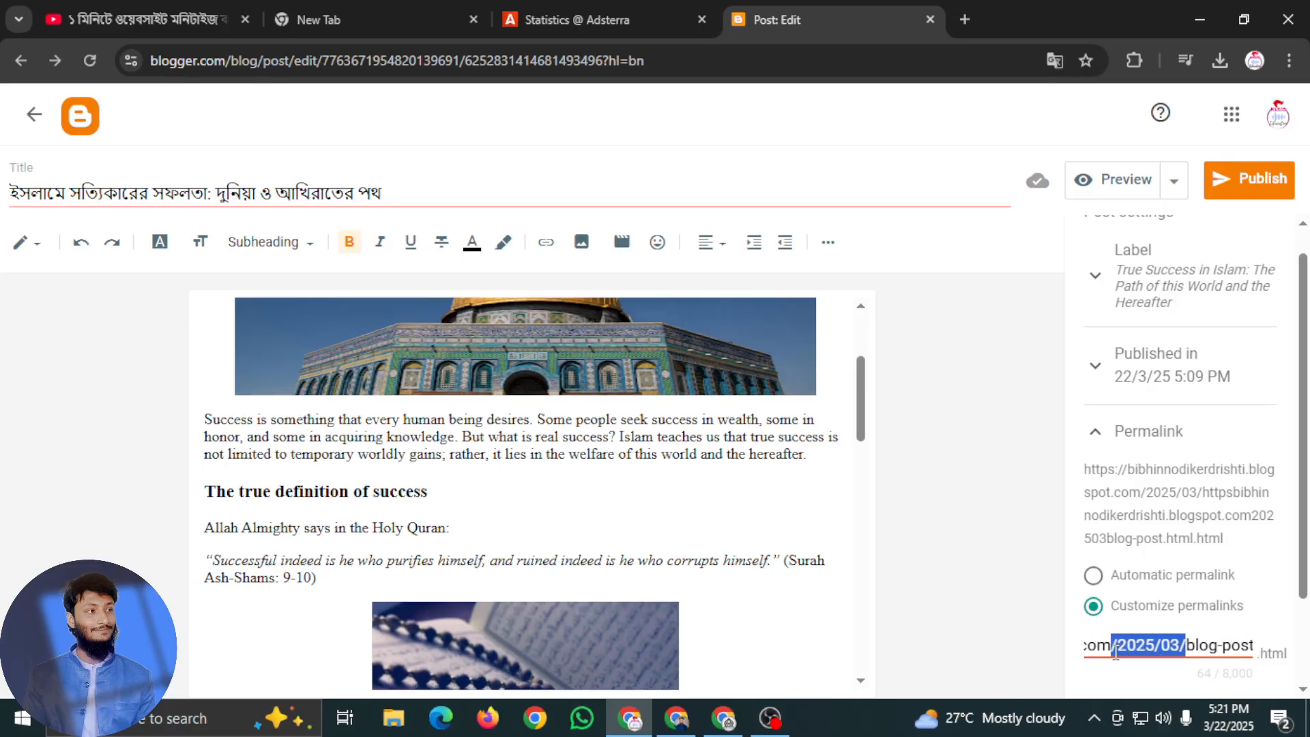
key(BackSpace)
scroll(1236, 676, down, 2)
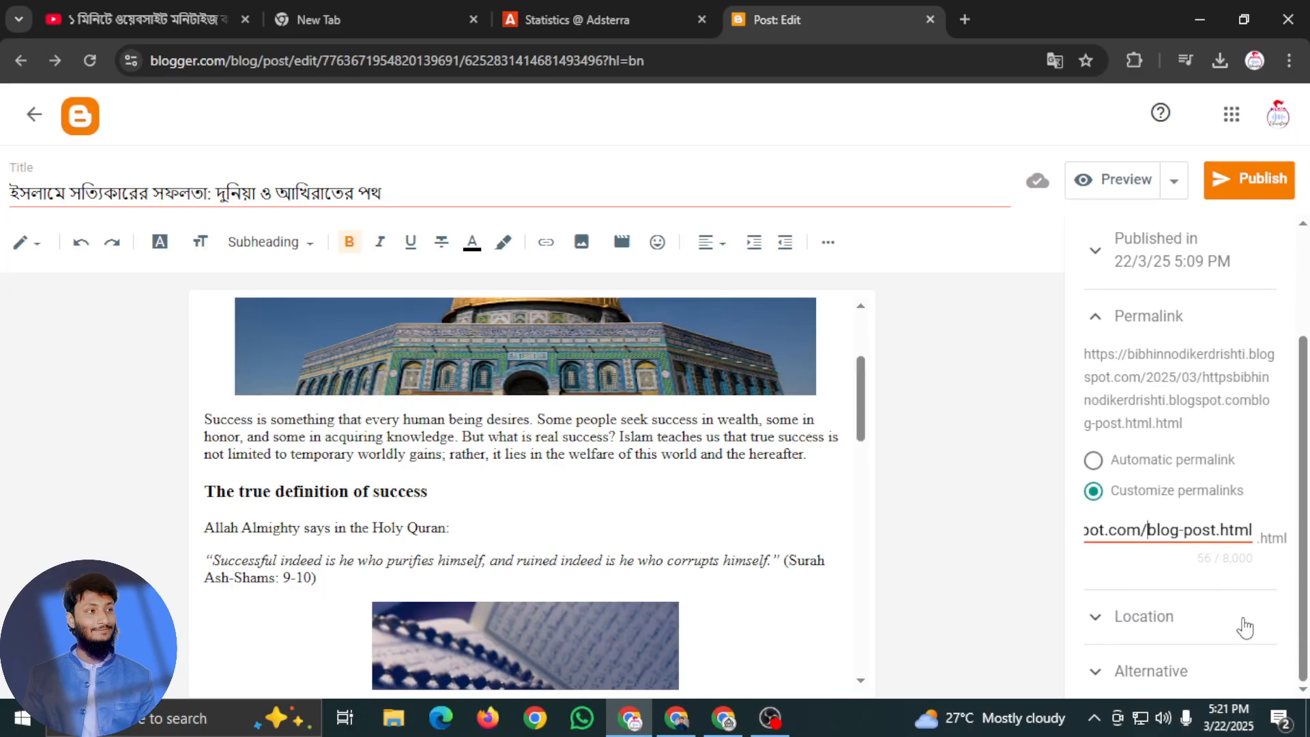
drag(1216, 536, 1309, 548)
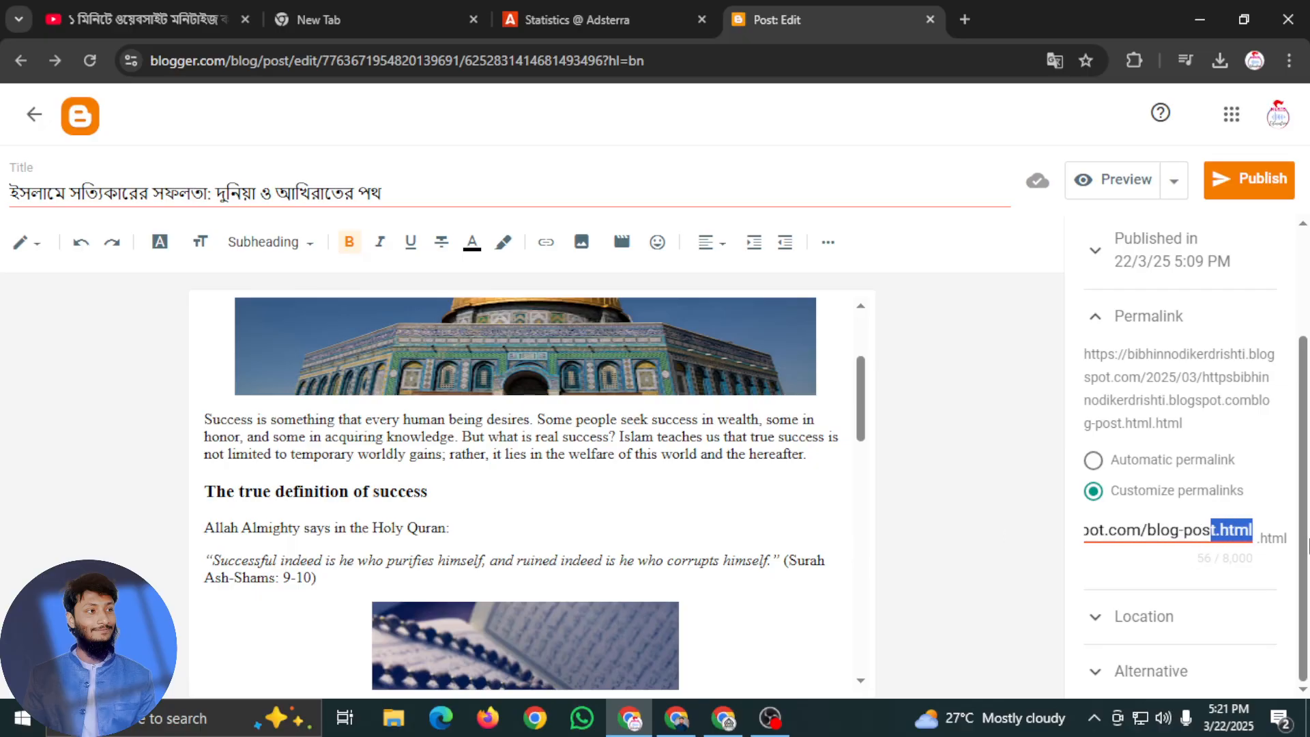
click(1184, 576)
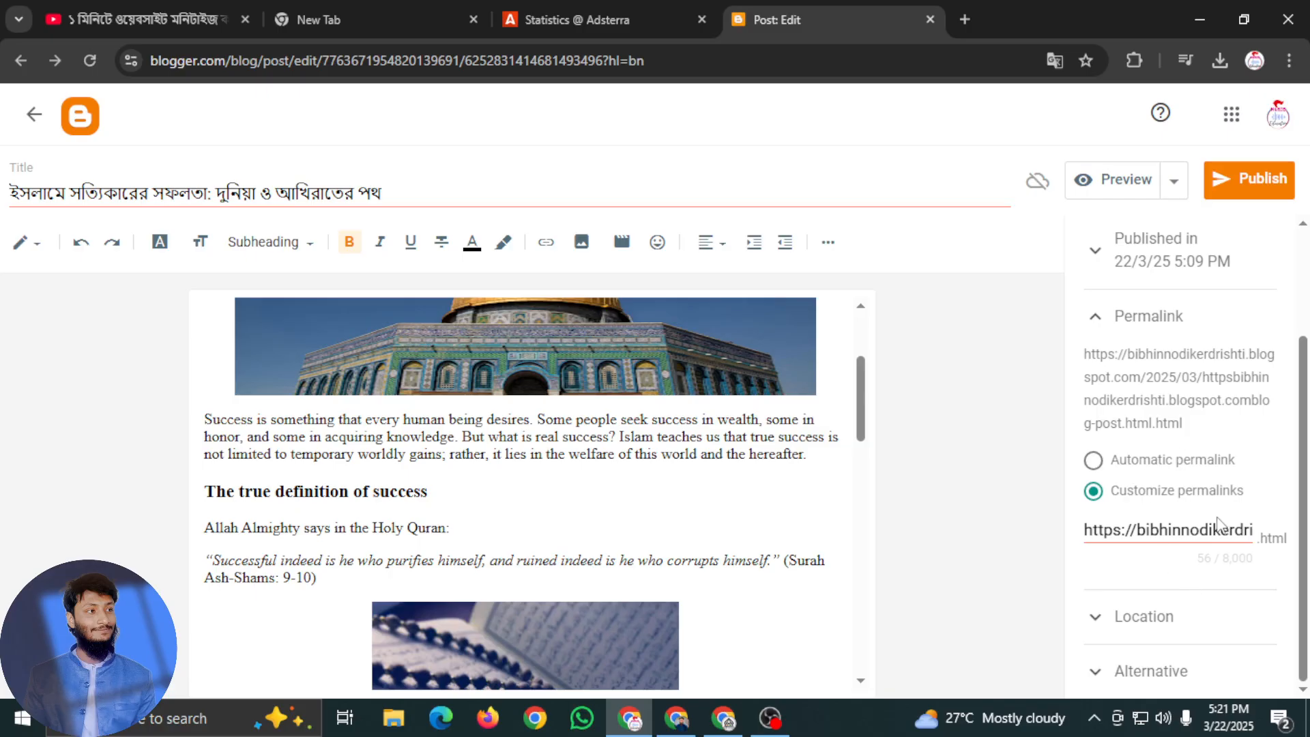
Examine the post's location, reader comment, permalink and publication date settings
click(1154, 617)
scroll(1161, 601, down, 1)
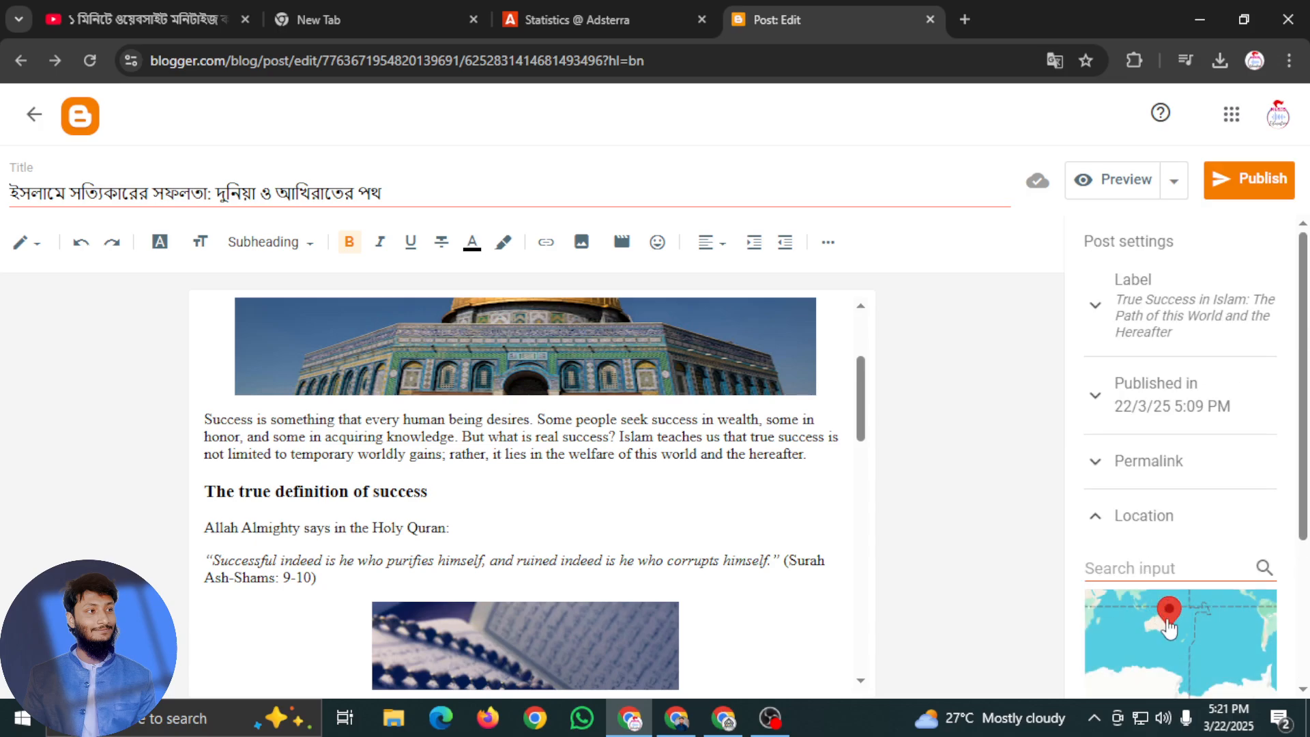
scroll(1181, 546, down, 3)
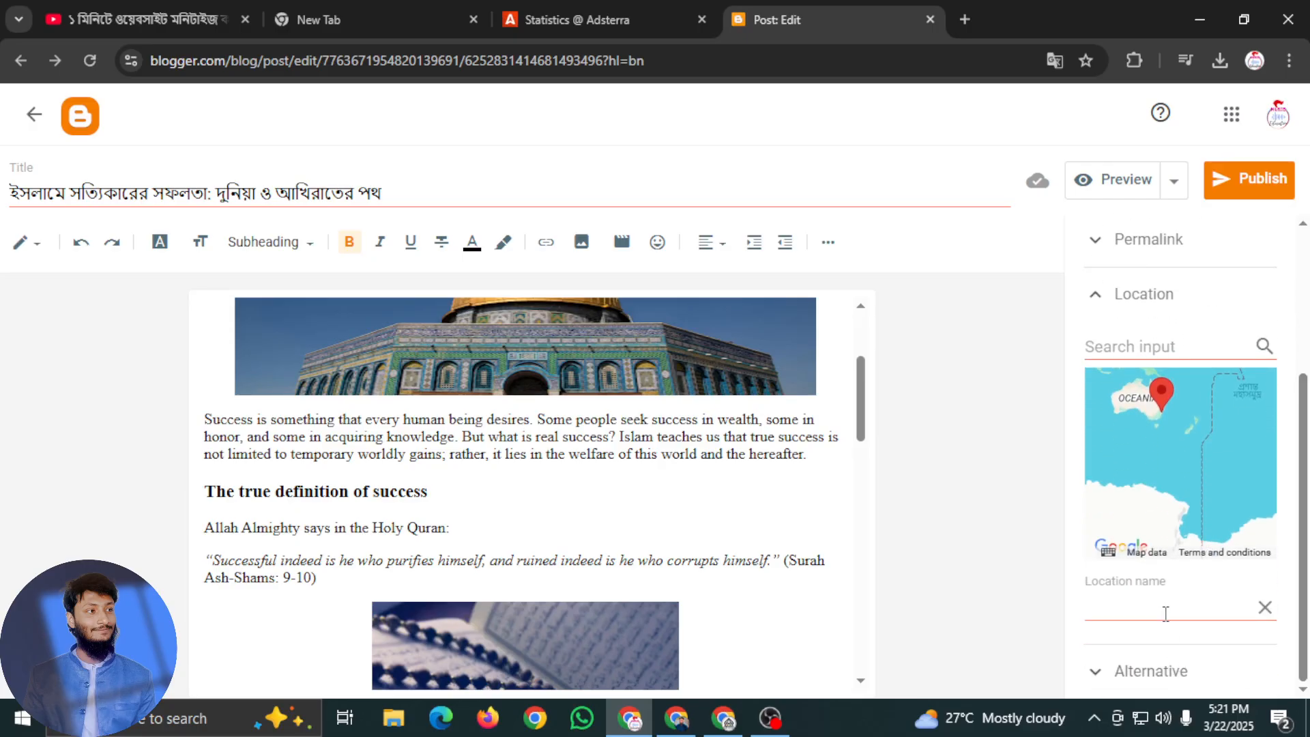
click(1176, 672)
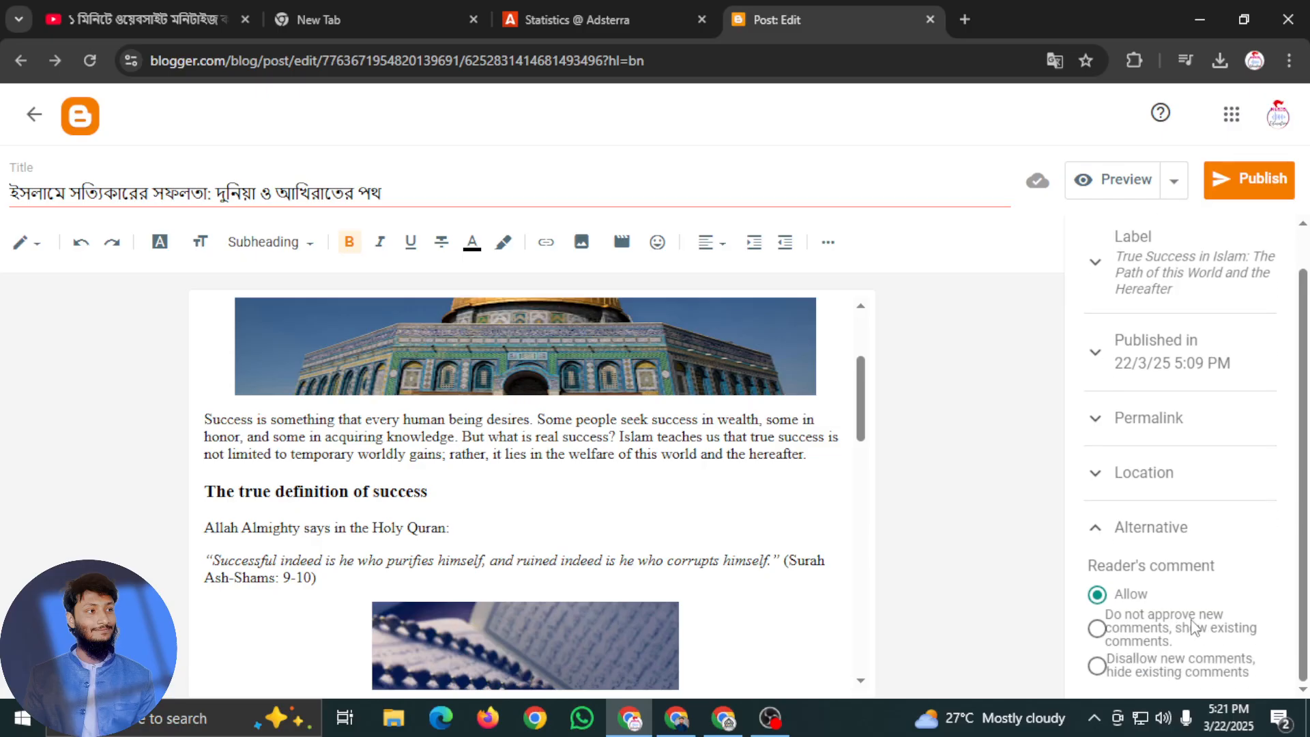
scroll(1193, 627, up, 1)
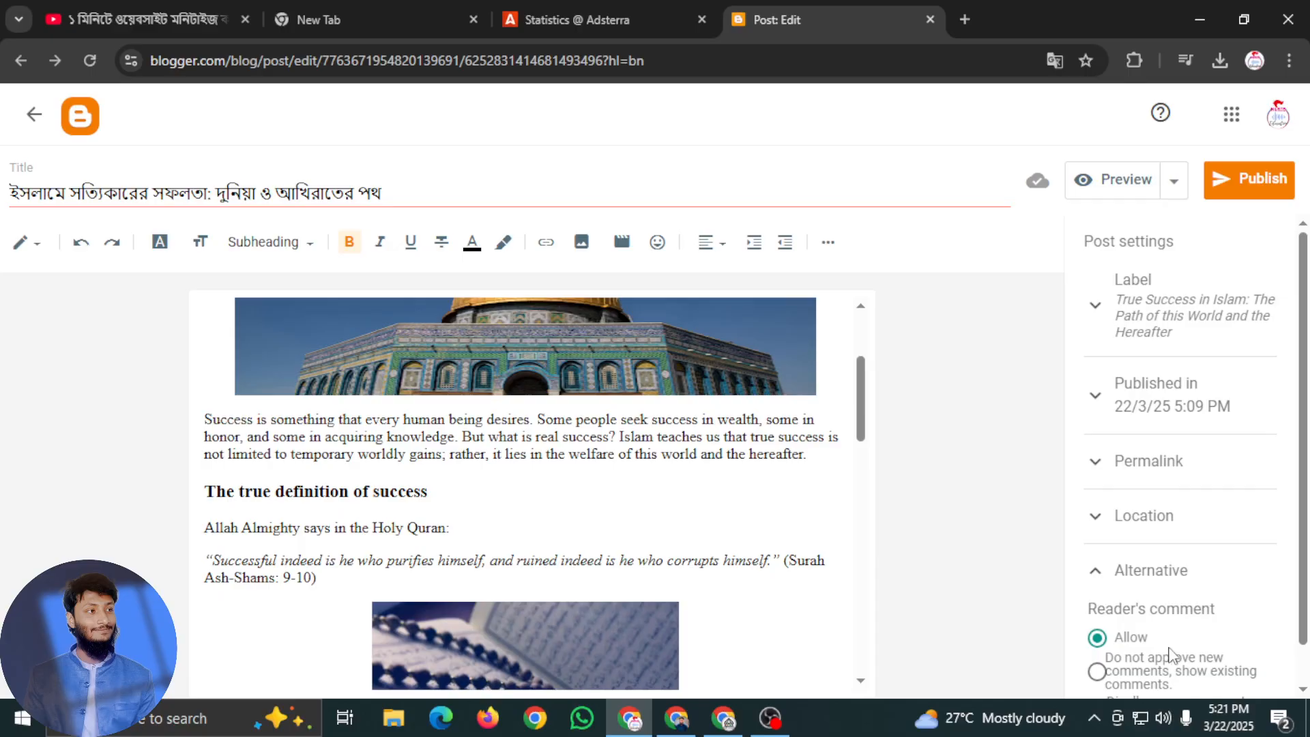
scroll(1170, 653, down, 1)
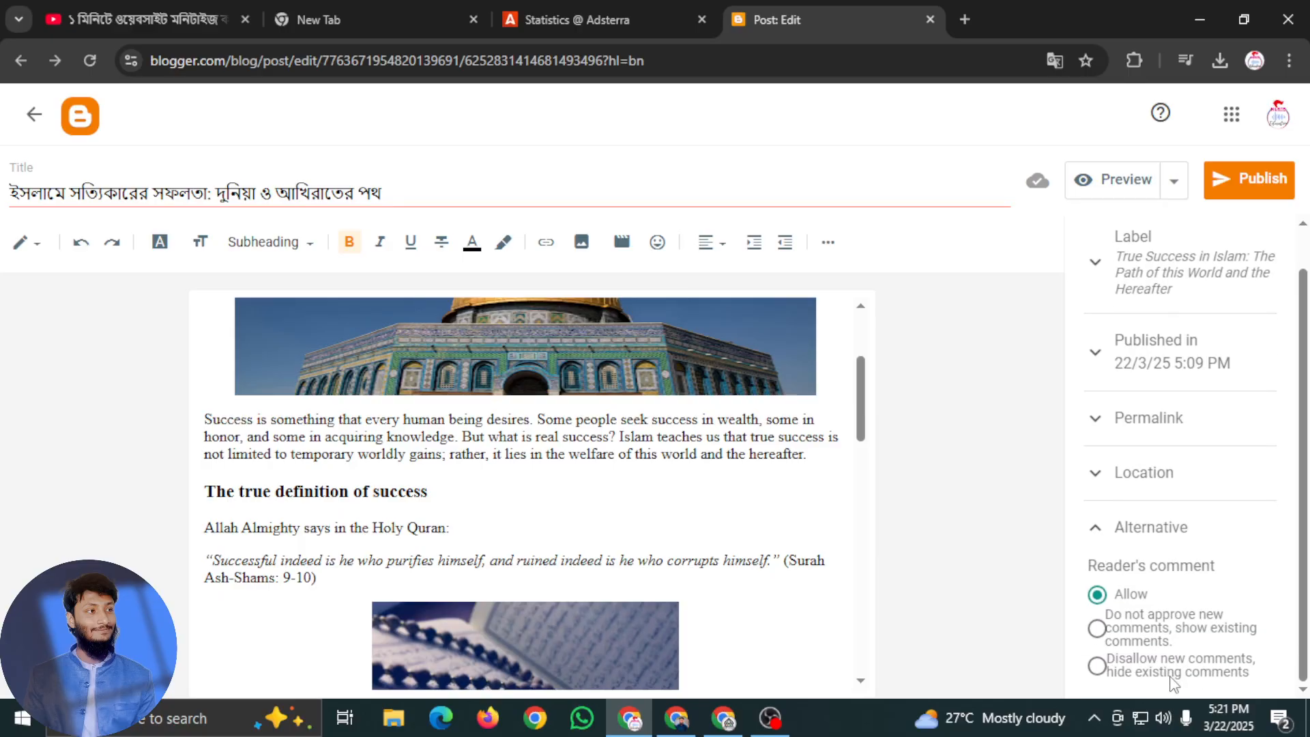
scroll(1173, 683, up, 1)
click(1153, 459)
click(1153, 402)
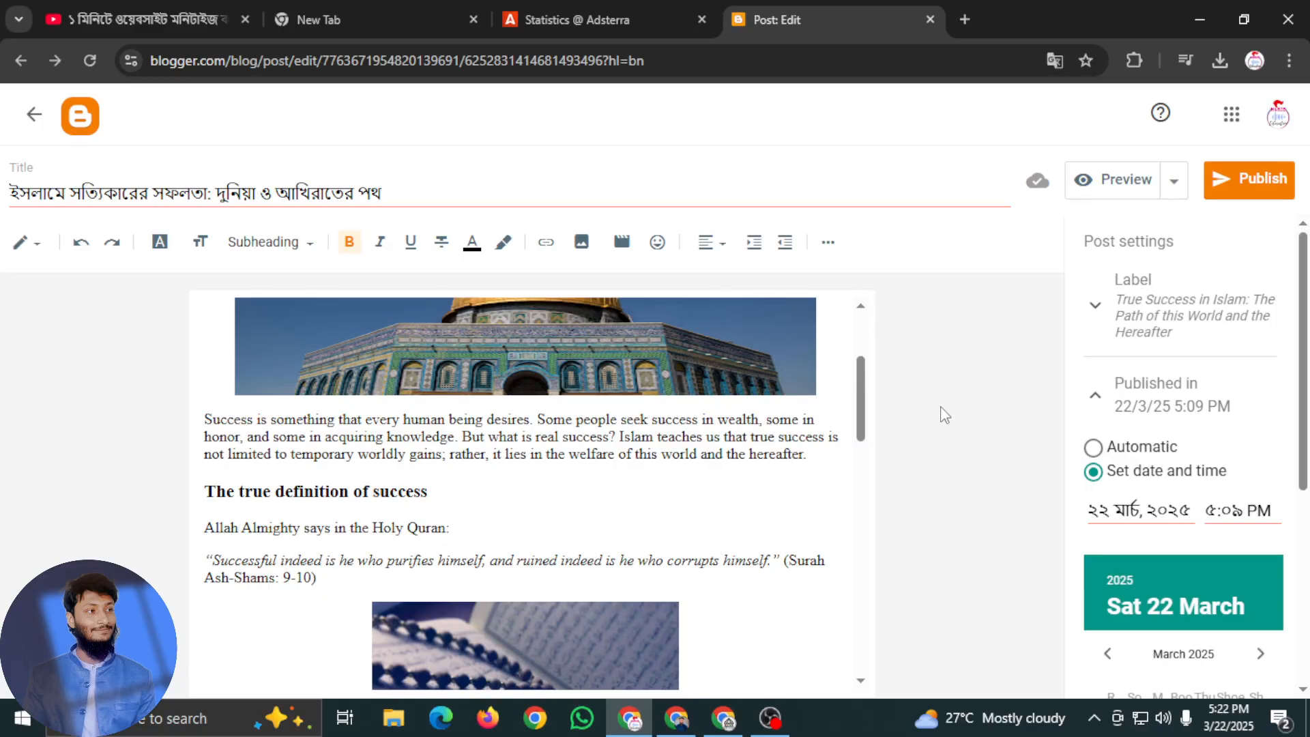
Publish the Islamic success article and return the page translation to Bangla
click(1264, 182)
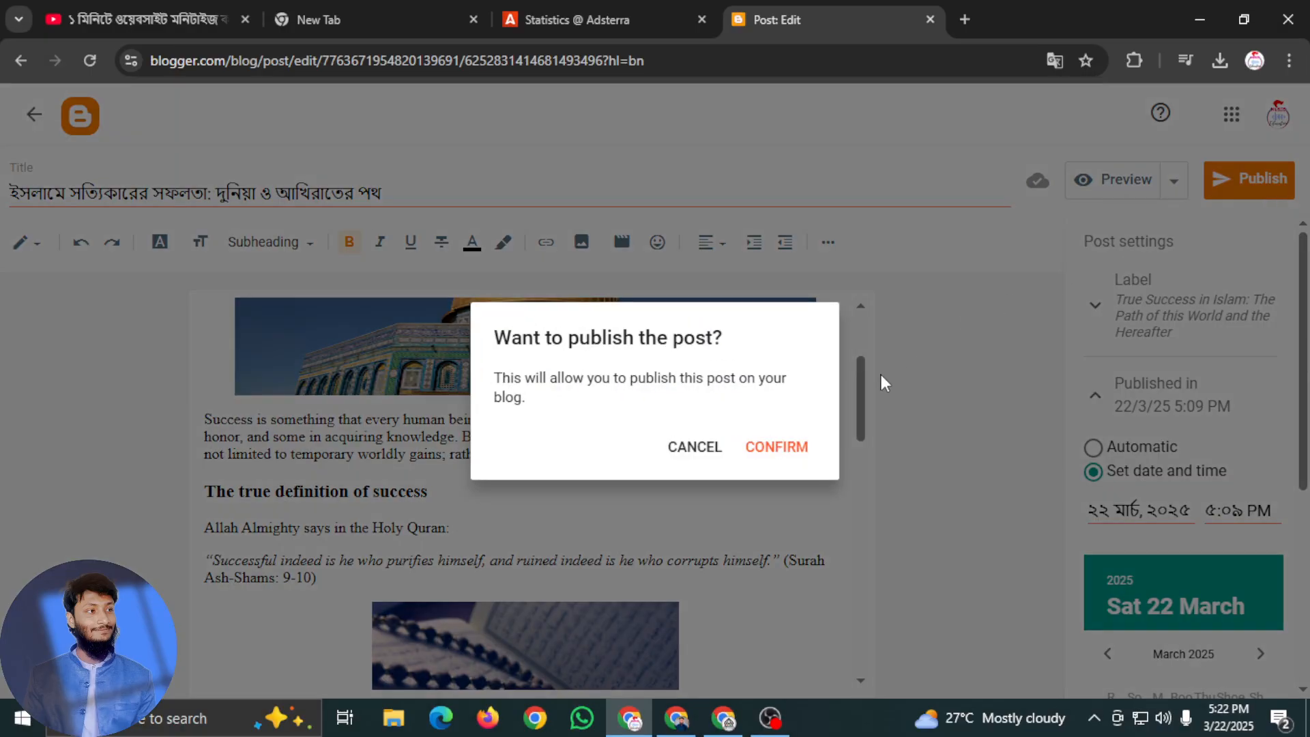
click(791, 451)
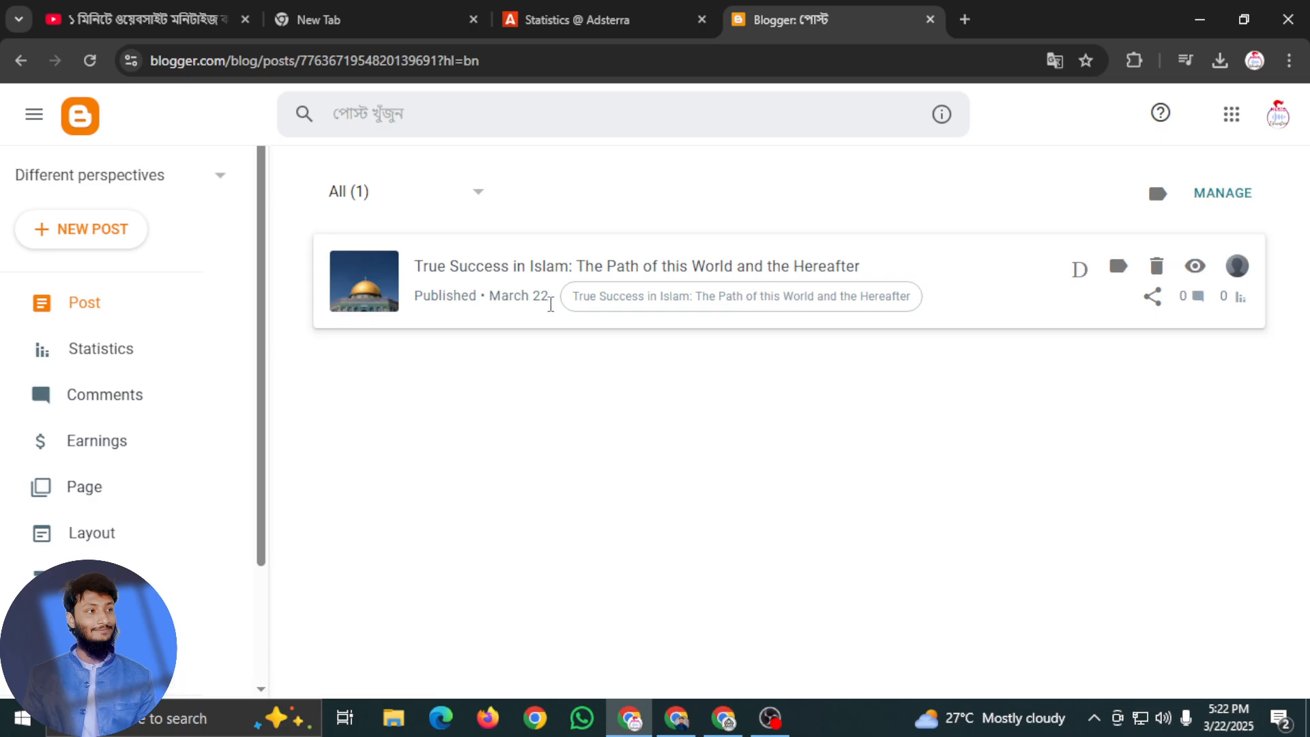
click(1056, 65)
click(885, 100)
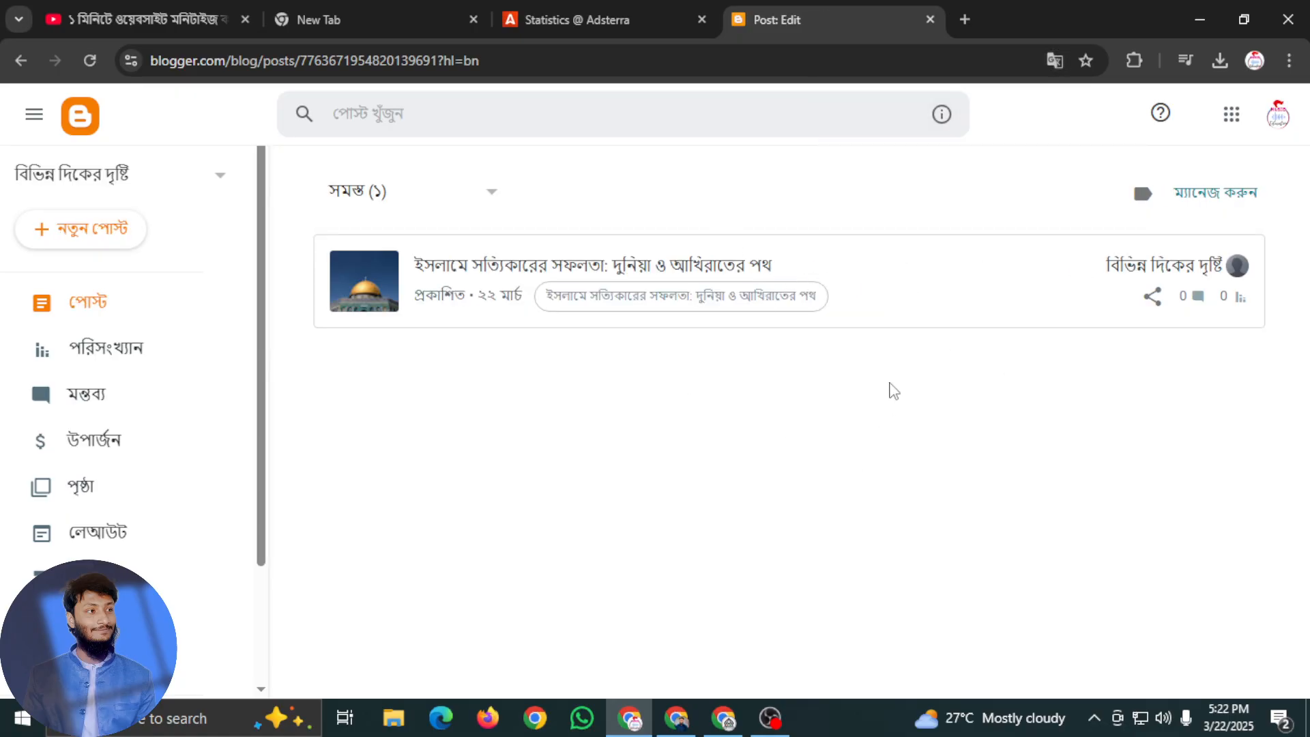
Open the published Islamic success article in the post editor and review its text and images
click(859, 306)
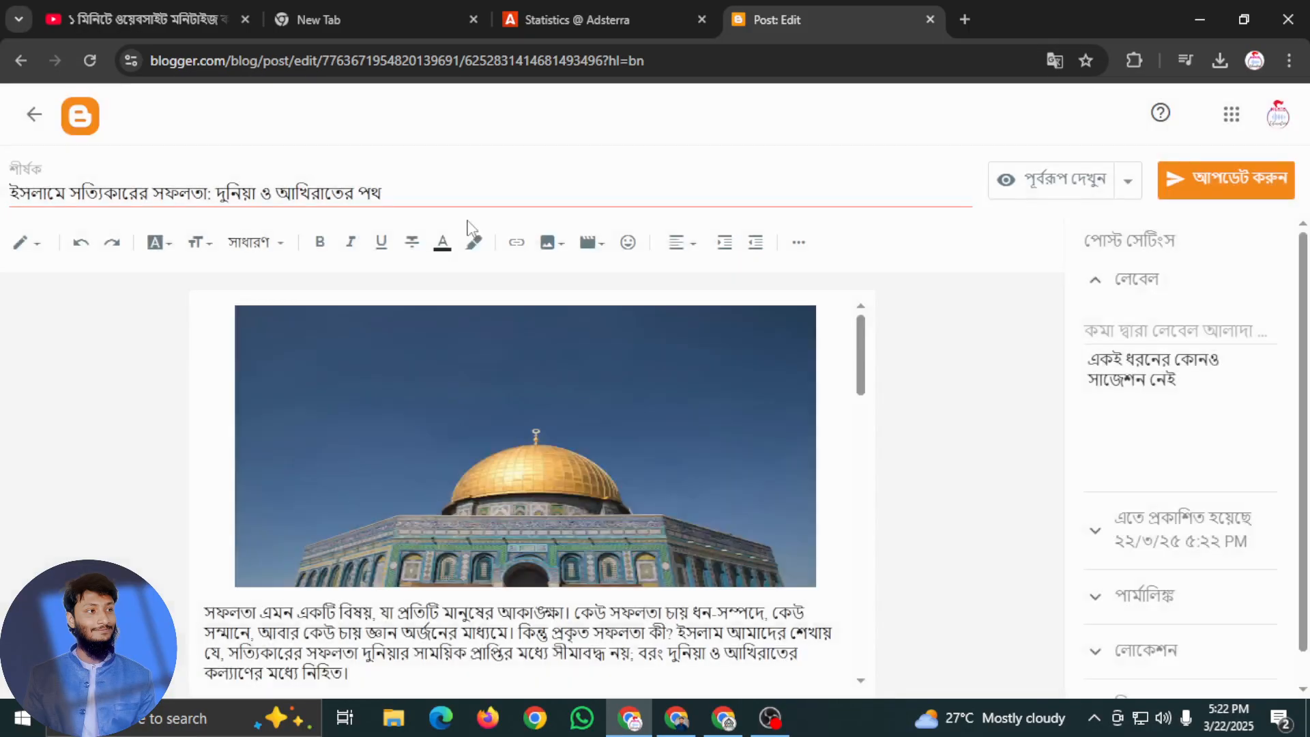
click(23, 244)
click(75, 251)
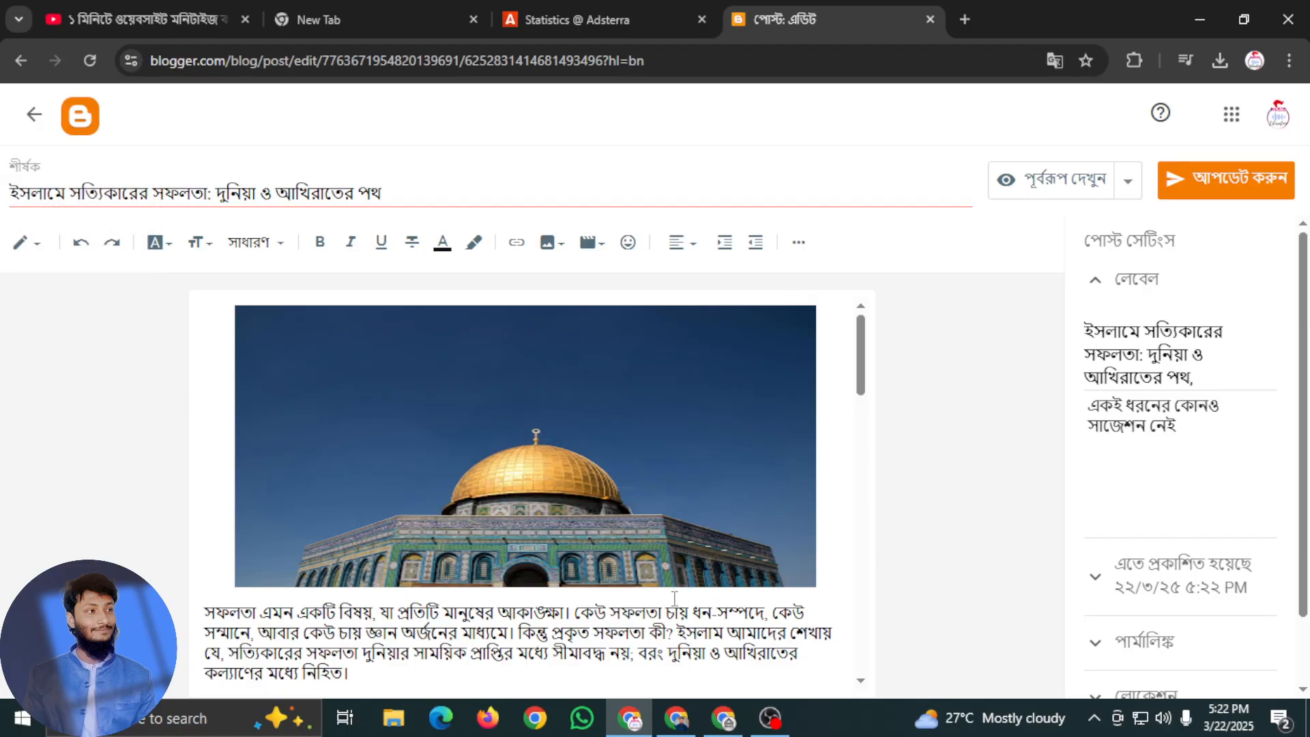
scroll(585, 605, down, 5)
scroll(585, 606, down, 15)
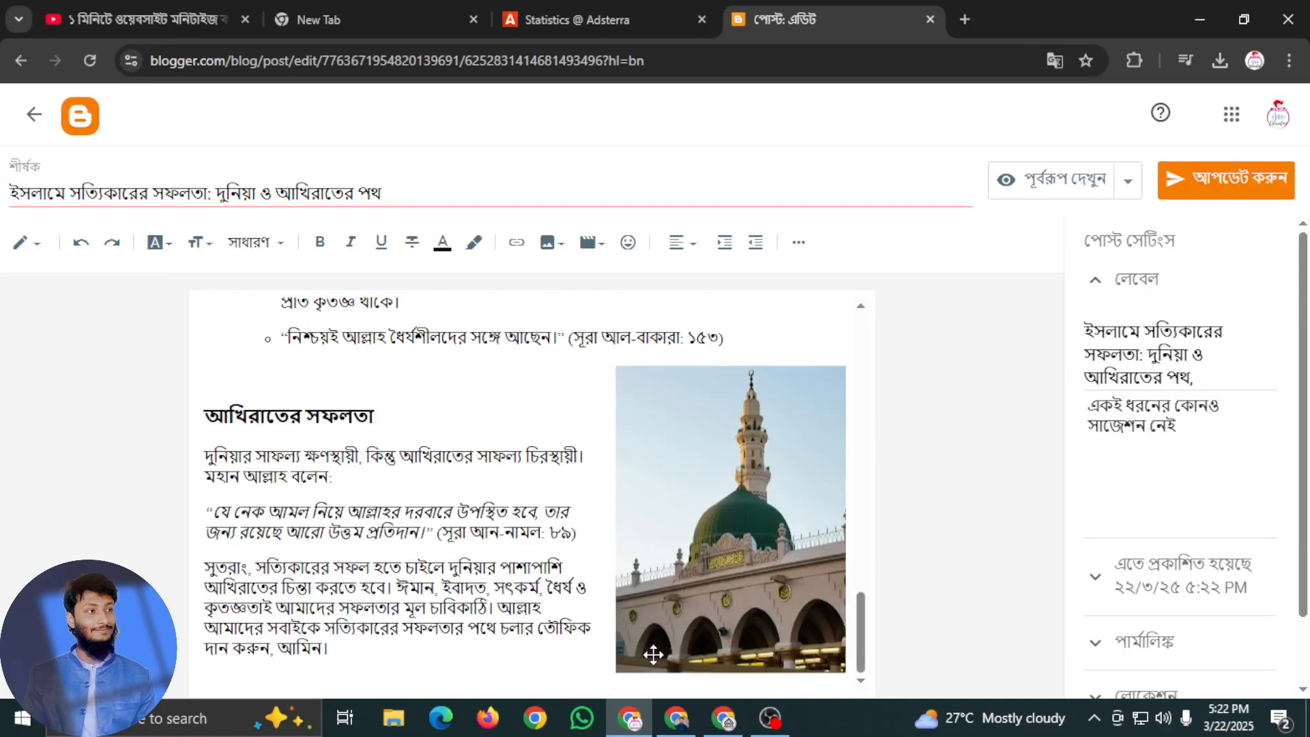
scroll(393, 550, up, 20)
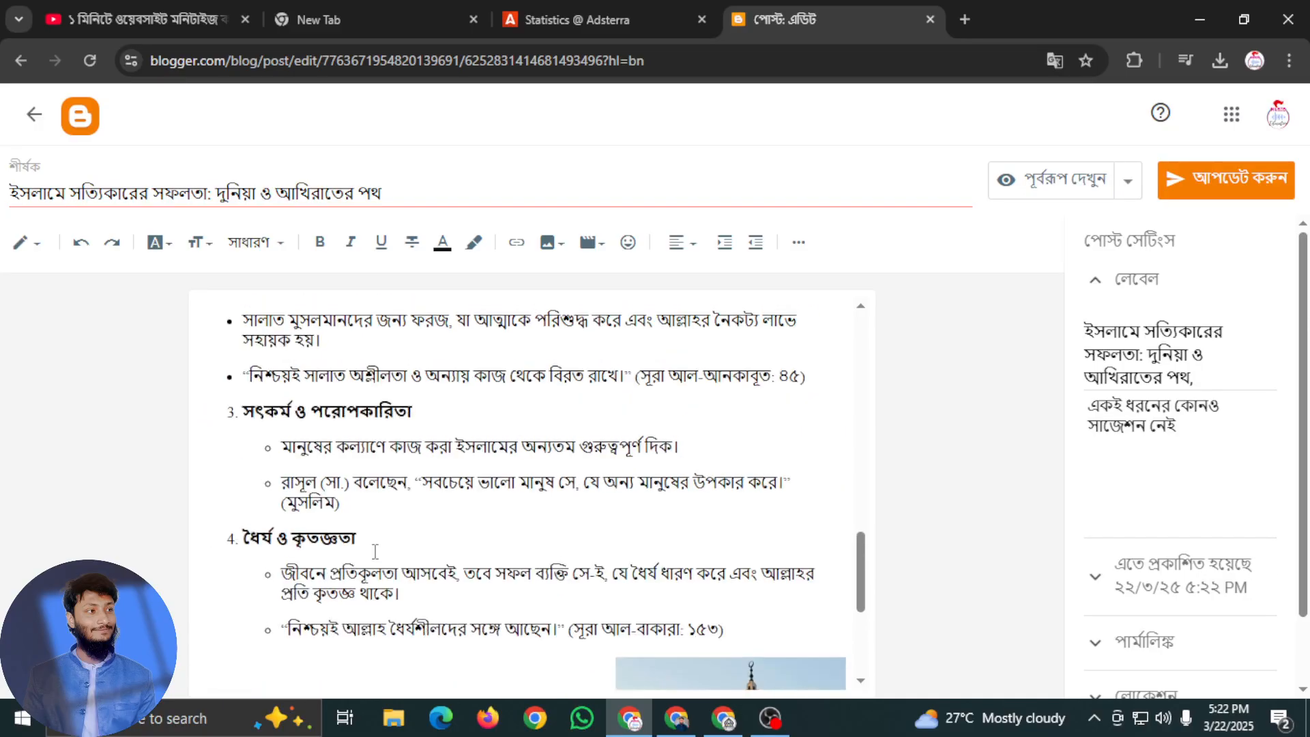
scroll(393, 551, up, 3)
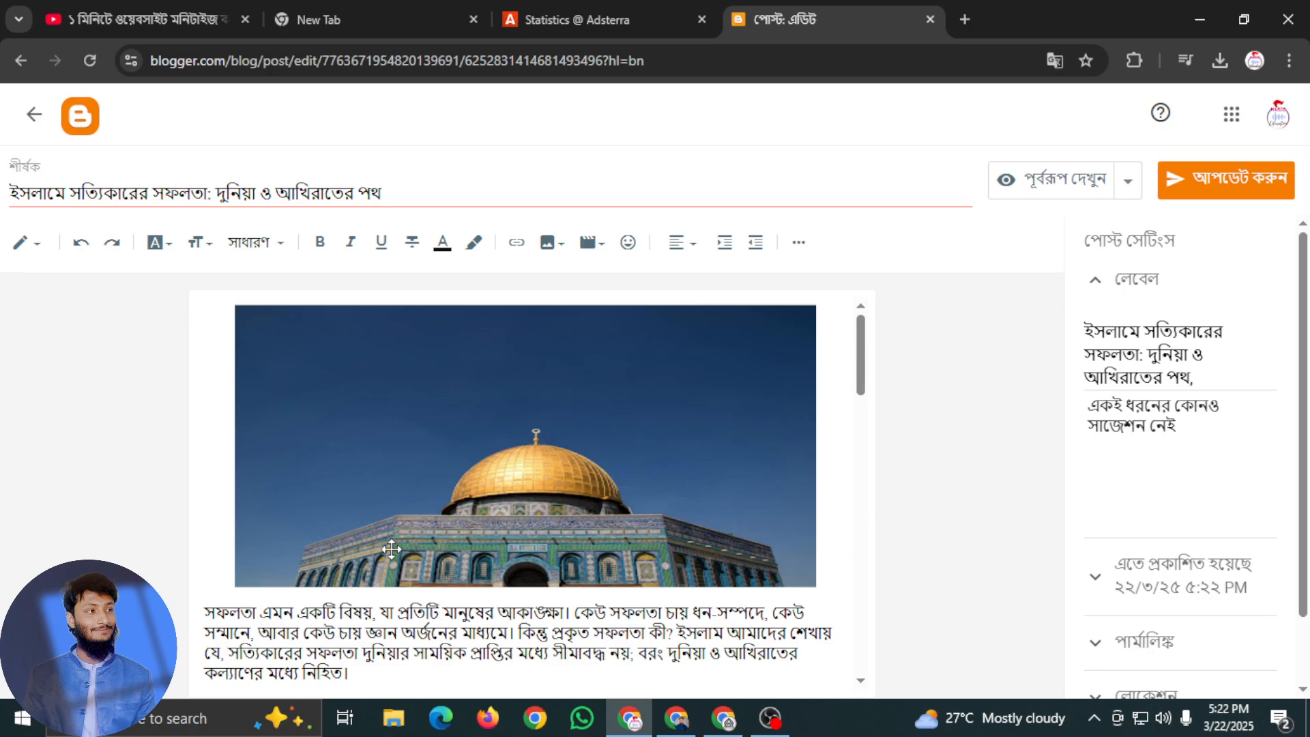
View the article's HTML source and return to the post list without changing anything
click(20, 243)
click(58, 213)
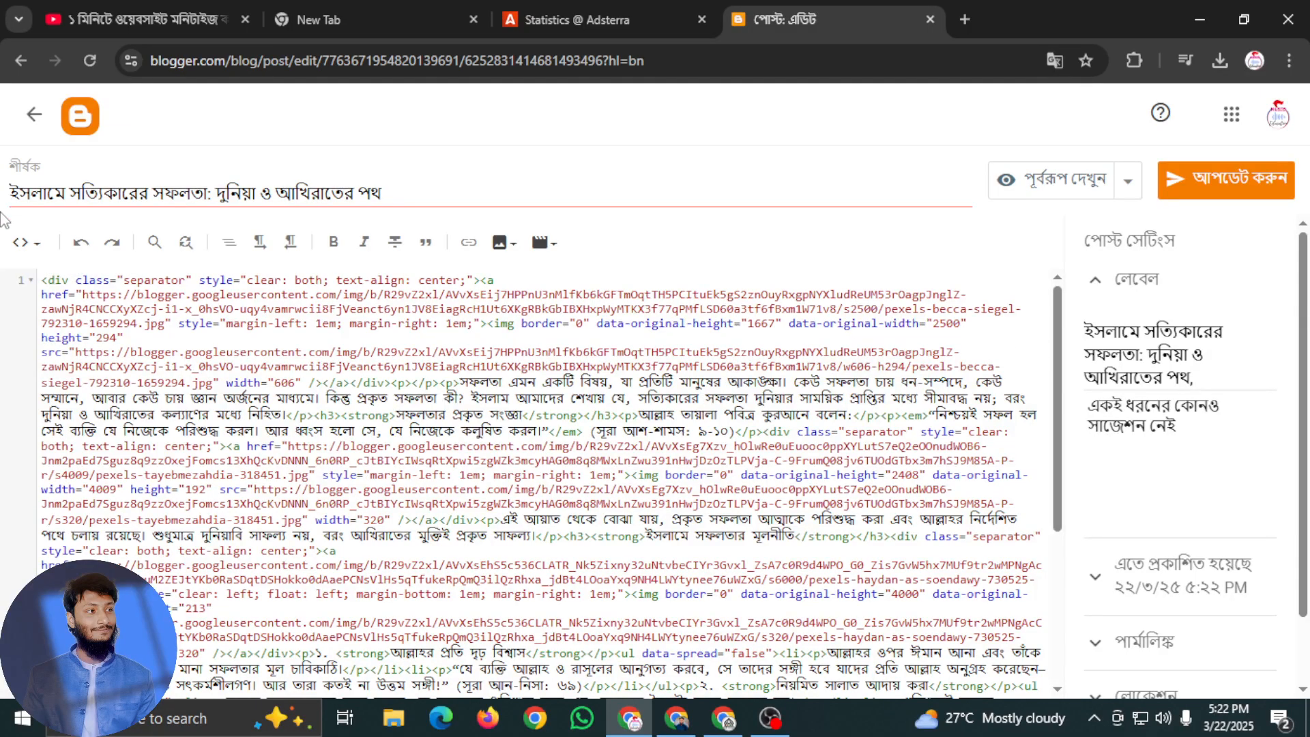
click(30, 116)
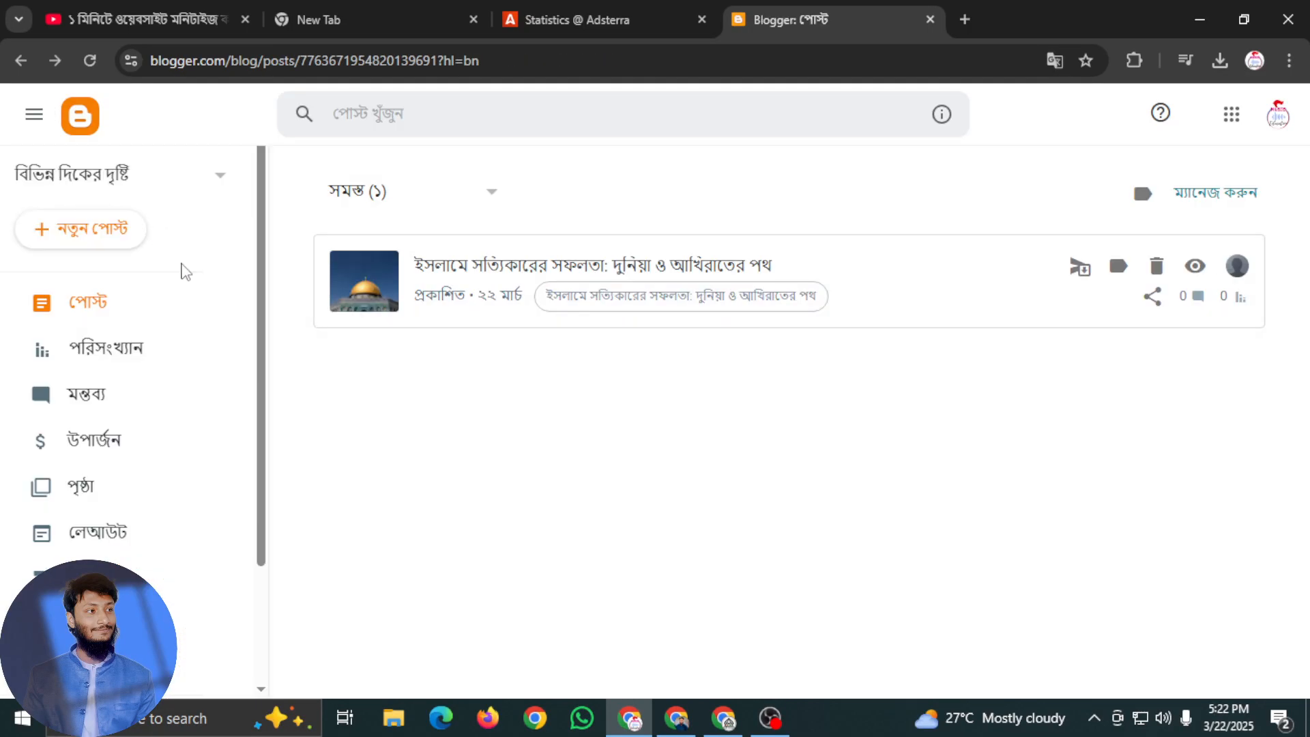
Look through the blog's statistics, pages, layout, theme, settings and reading list sections, and return to the post list
scroll(122, 529, down, 3)
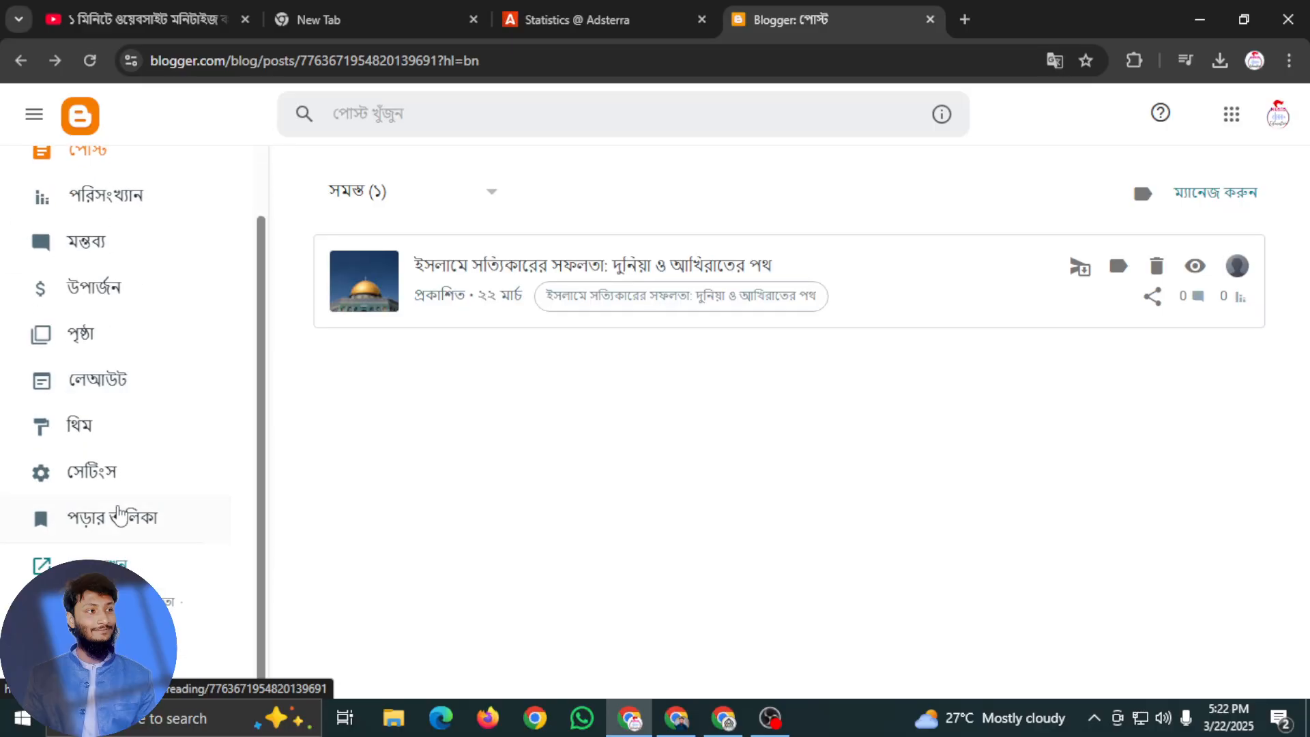
scroll(112, 430, up, 3)
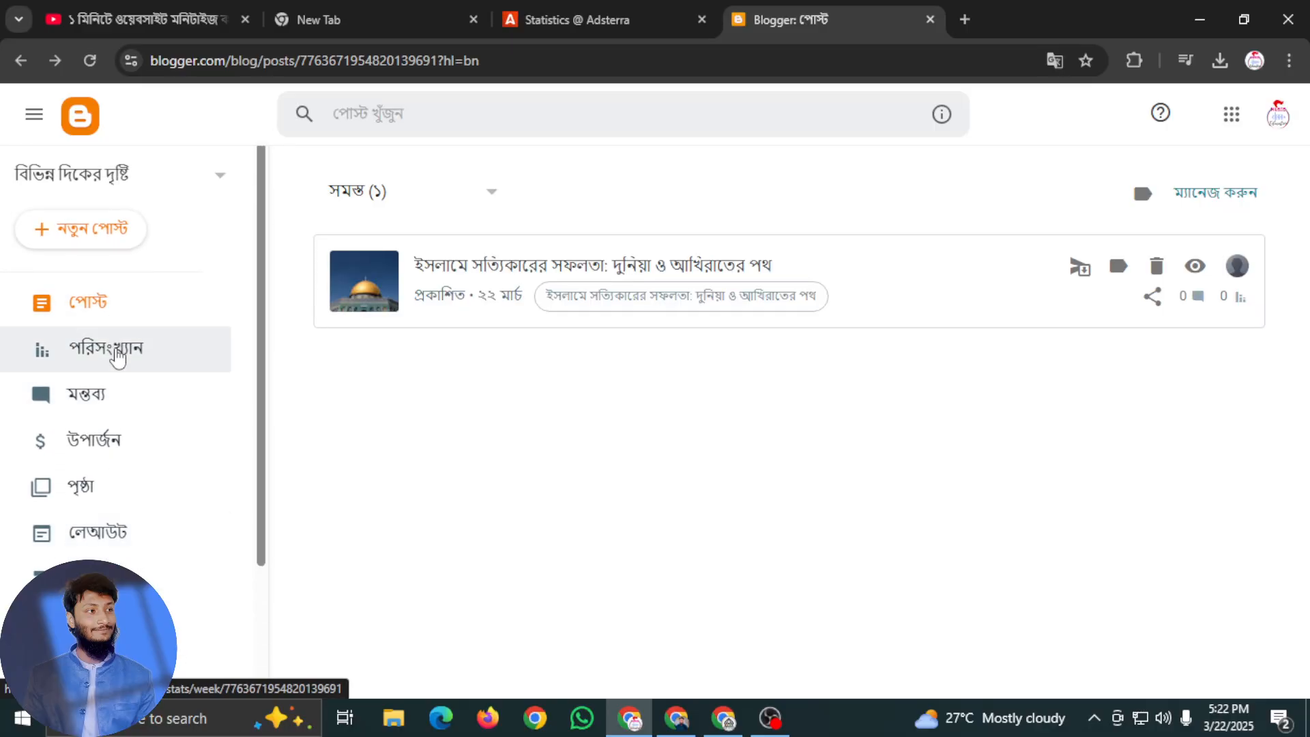
click(121, 362)
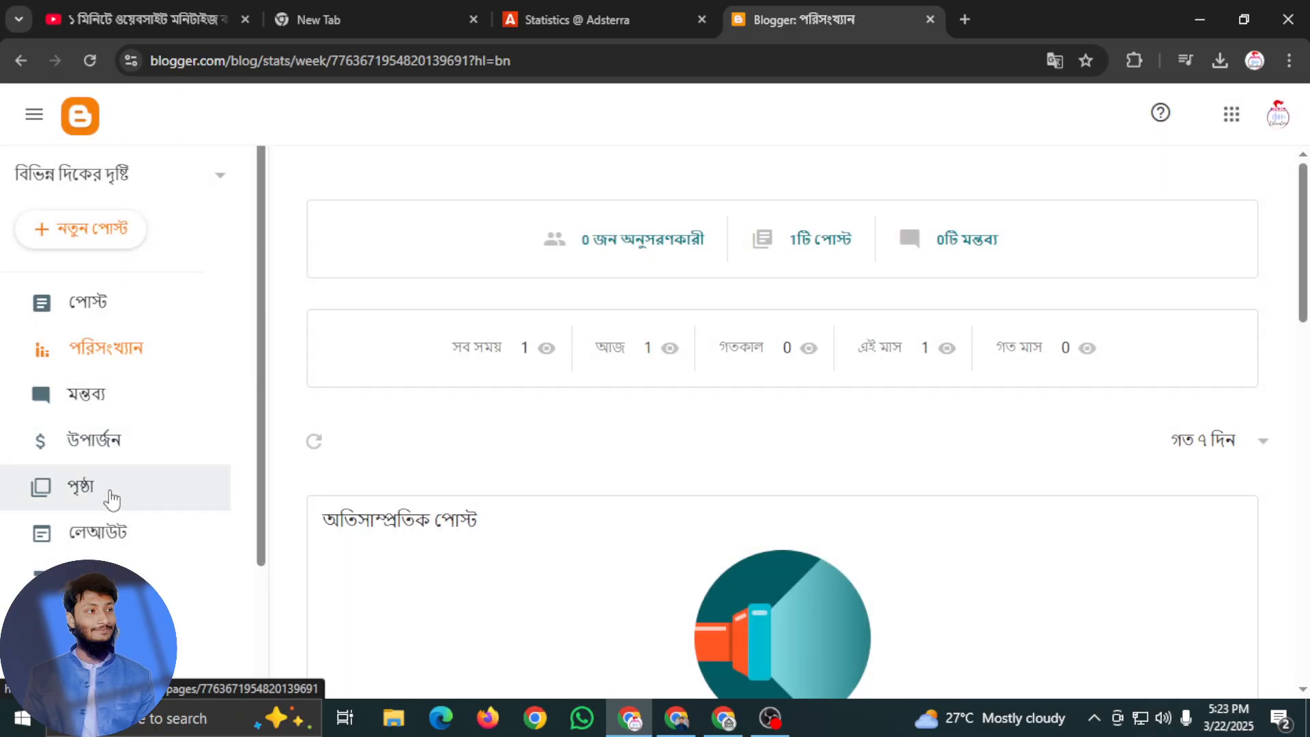
click(113, 489)
click(128, 531)
click(160, 573)
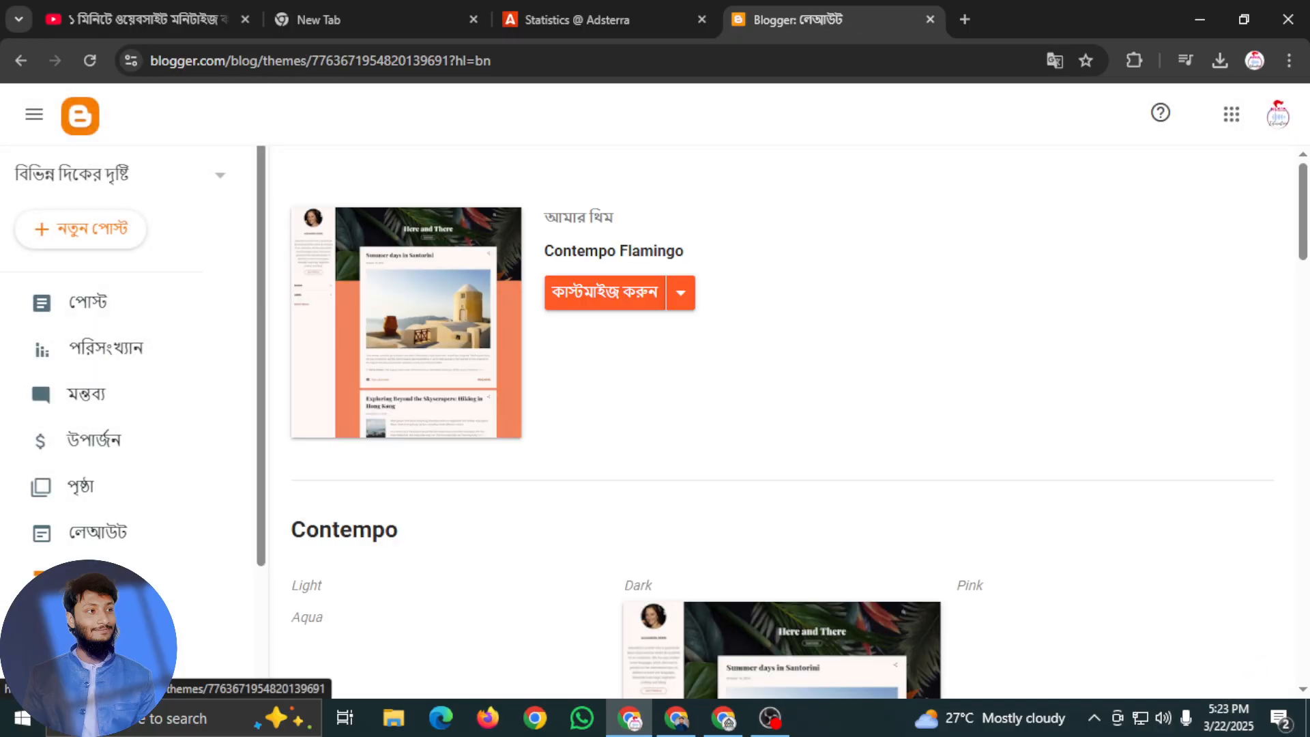
click(136, 625)
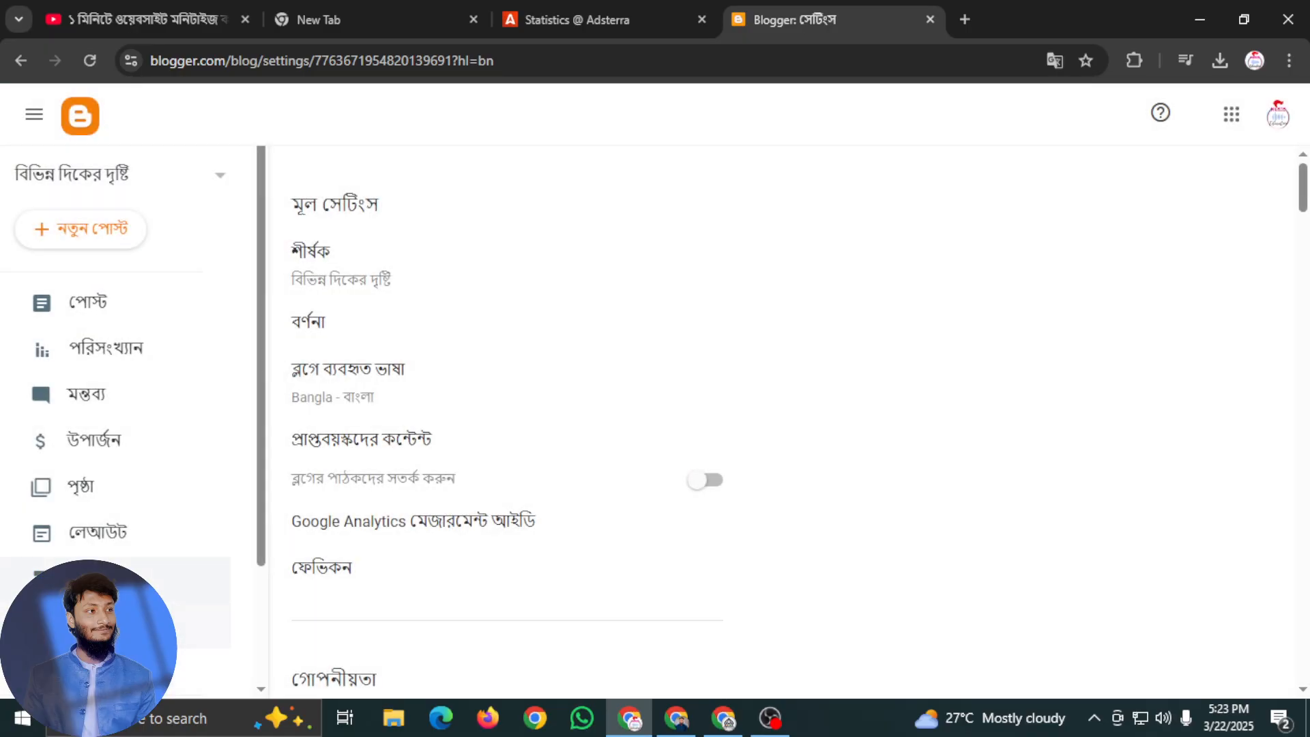
scroll(137, 505, down, 3)
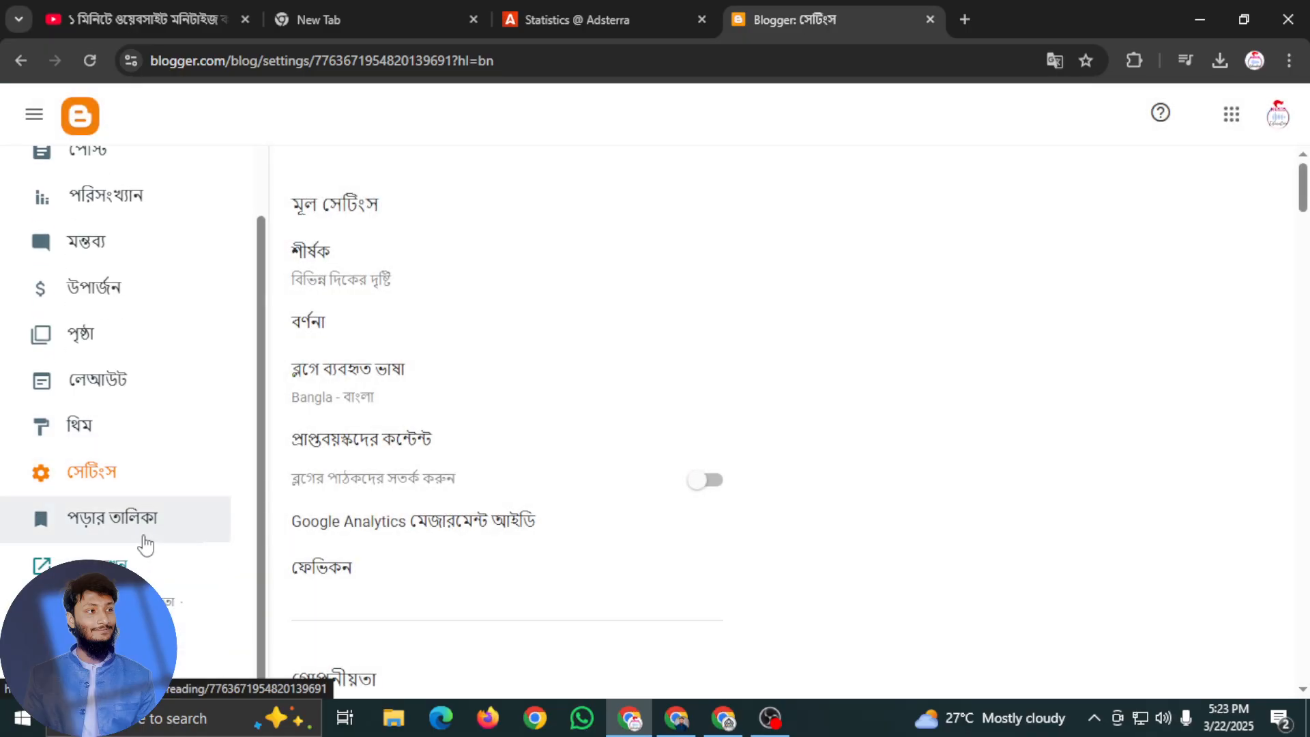
click(146, 539)
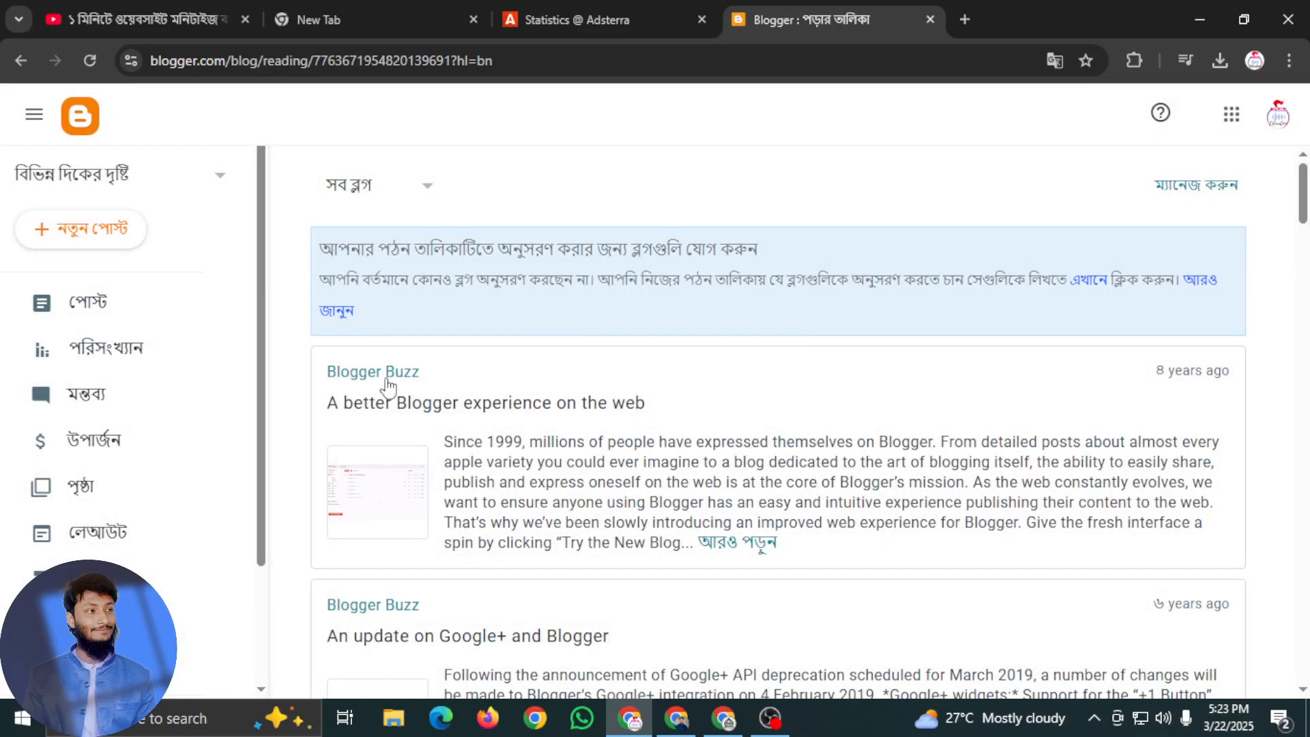
click(108, 299)
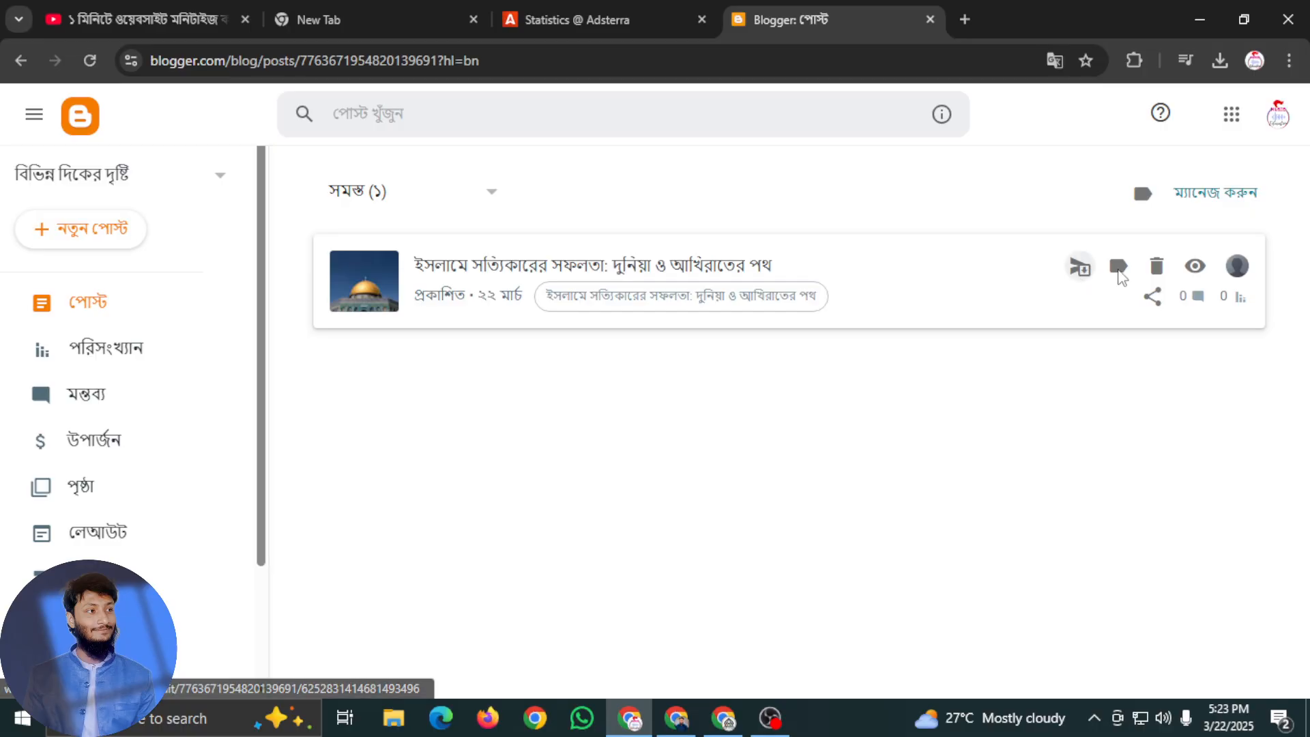
Open the post author's Blogger profile for editing and go to its profile photo section
click(1244, 272)
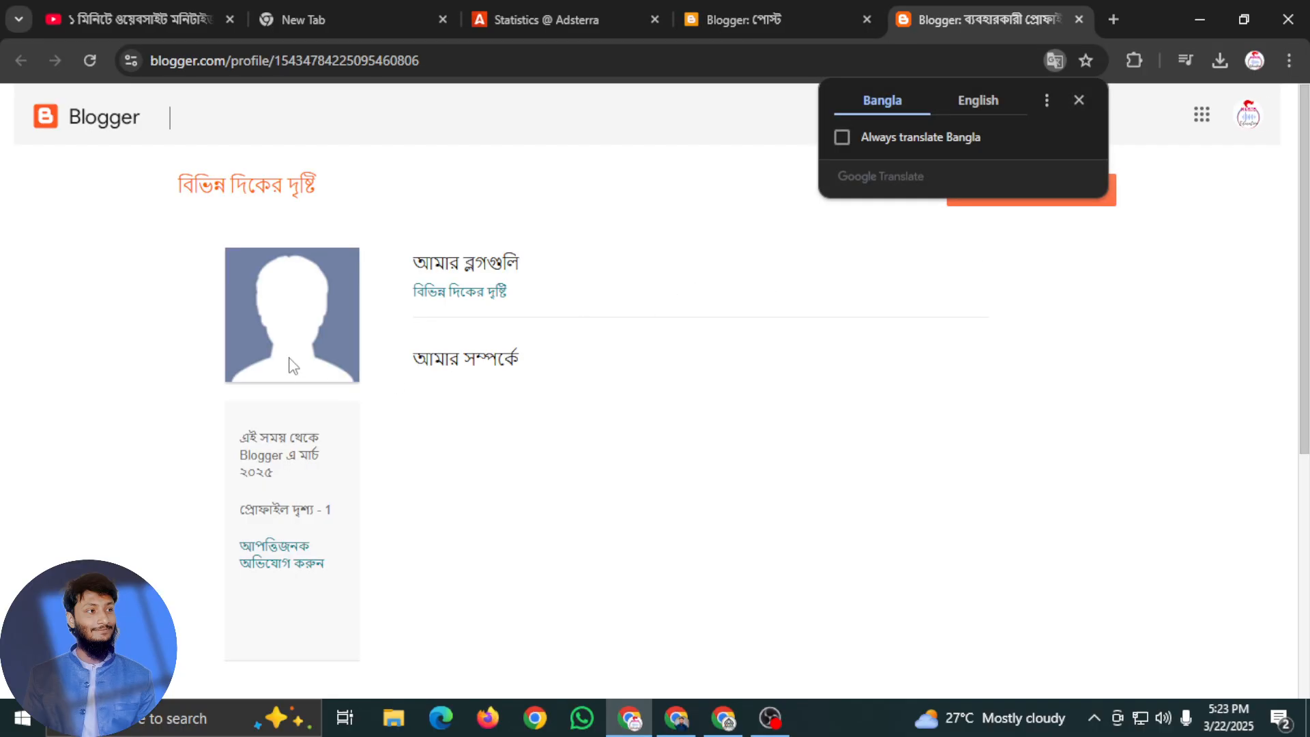
click(290, 359)
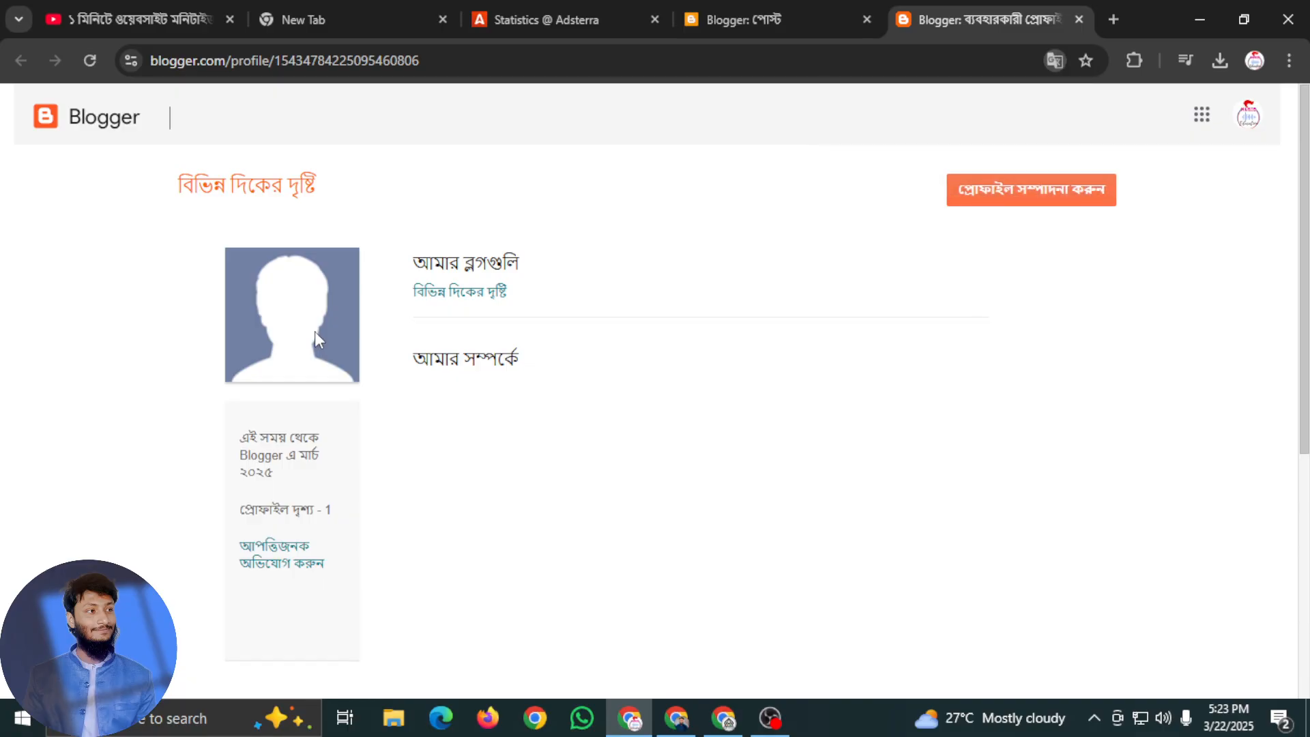
click(1030, 192)
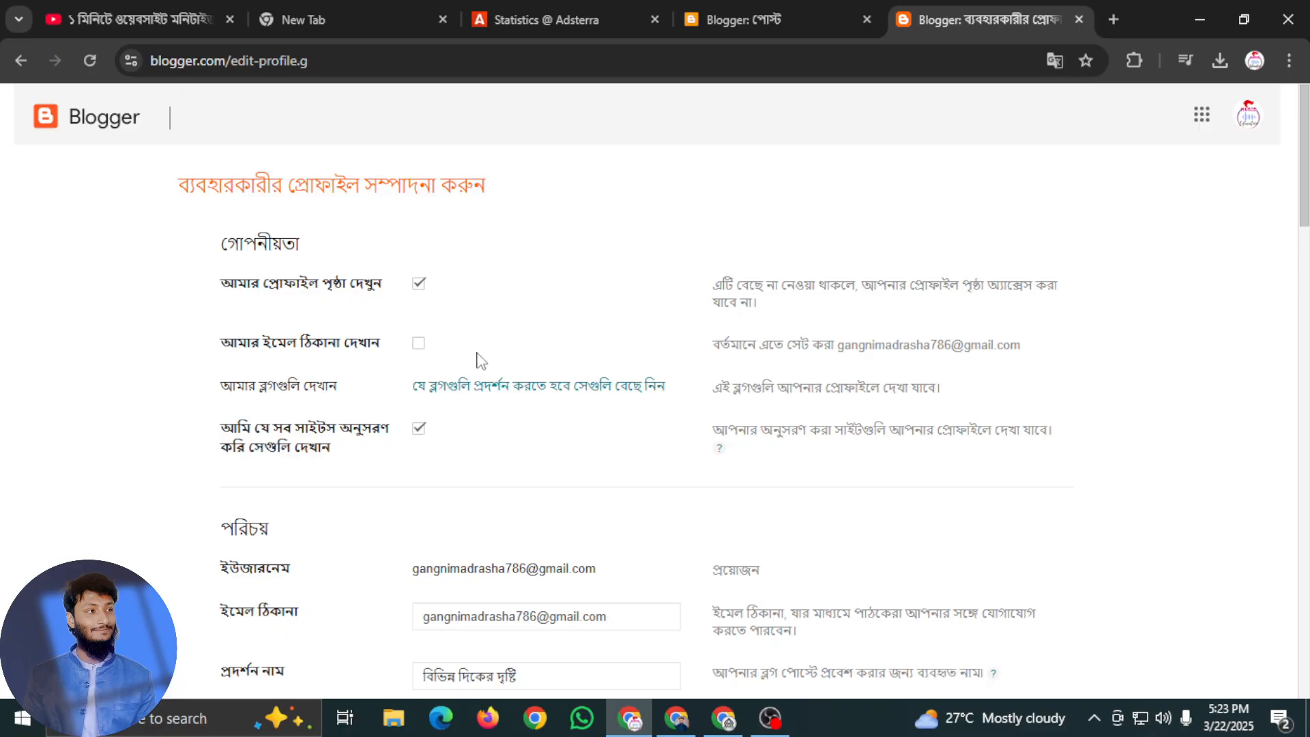
scroll(519, 567, down, 7)
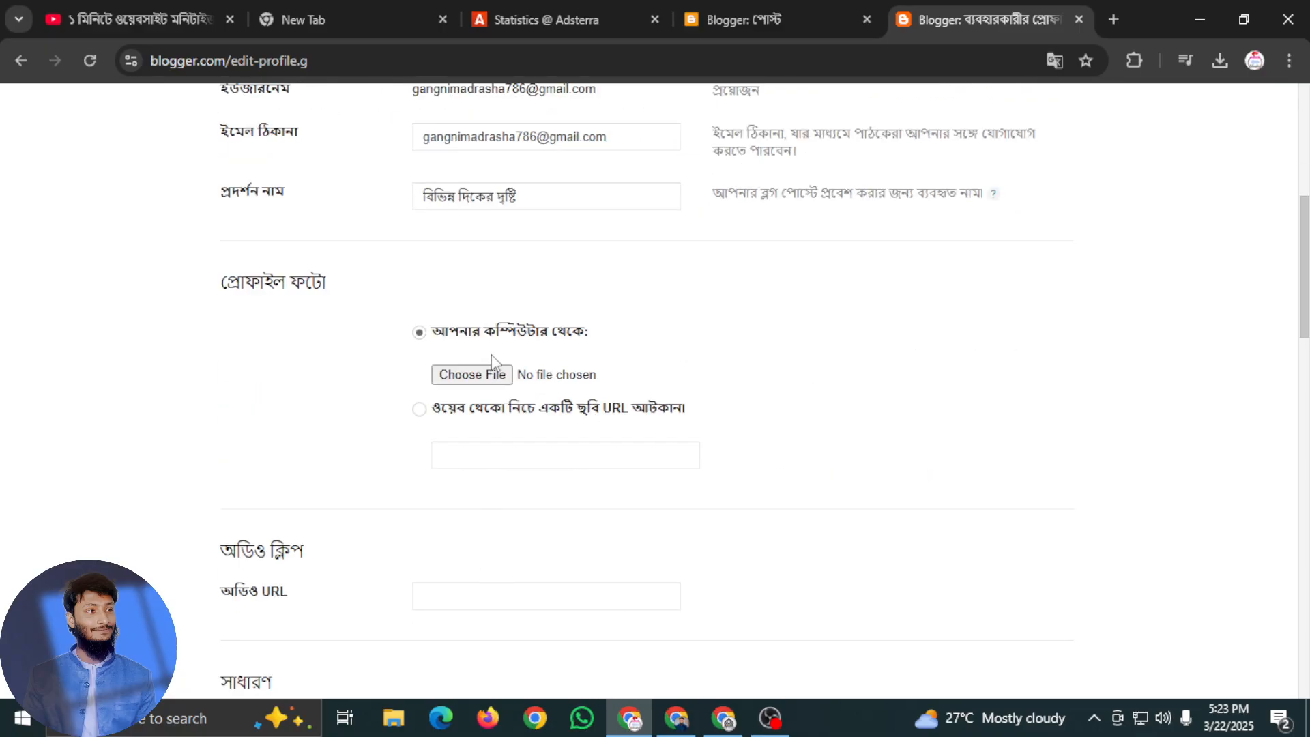
click(495, 383)
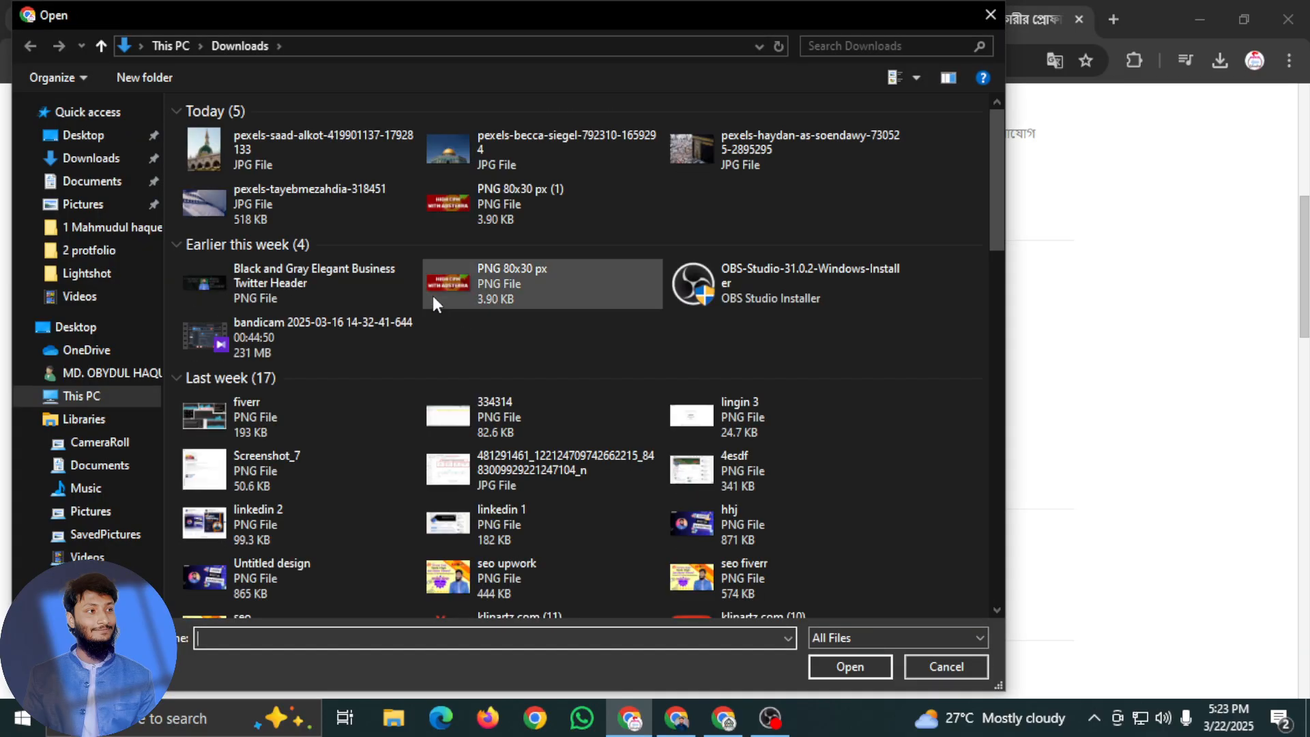
click(89, 164)
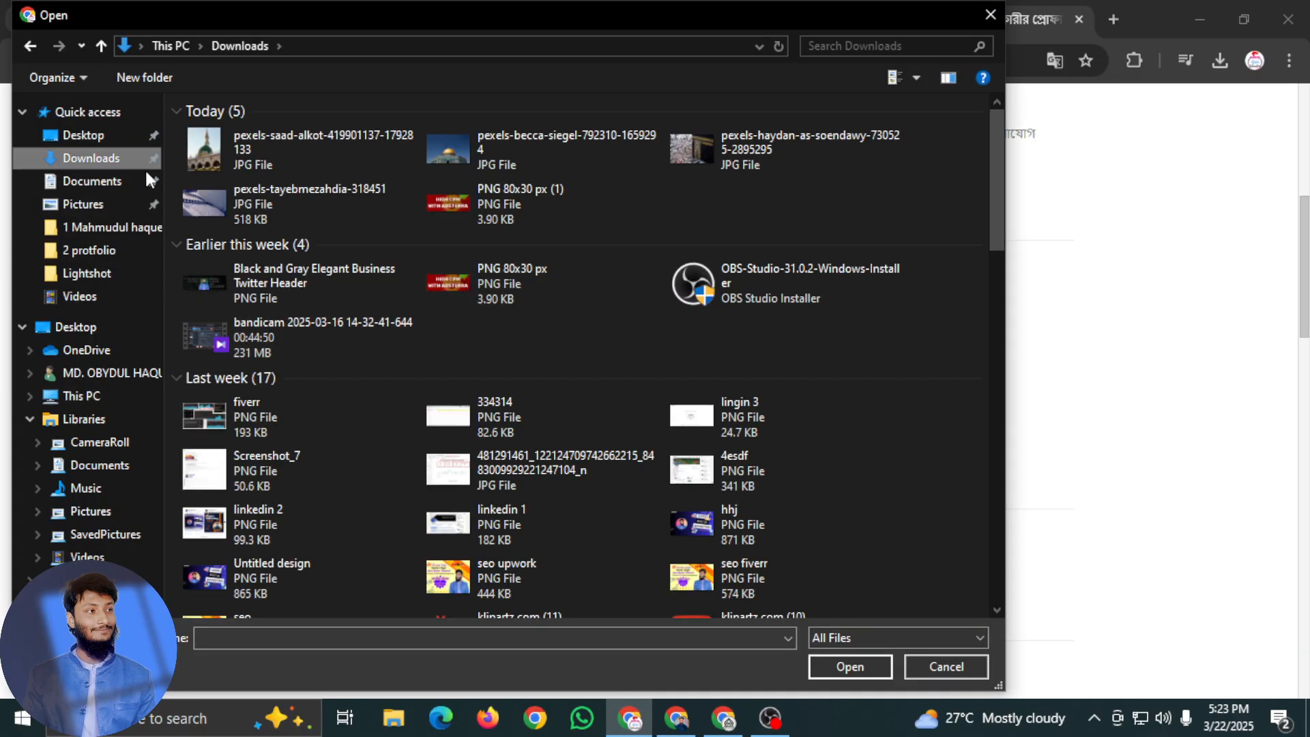
click(770, 718)
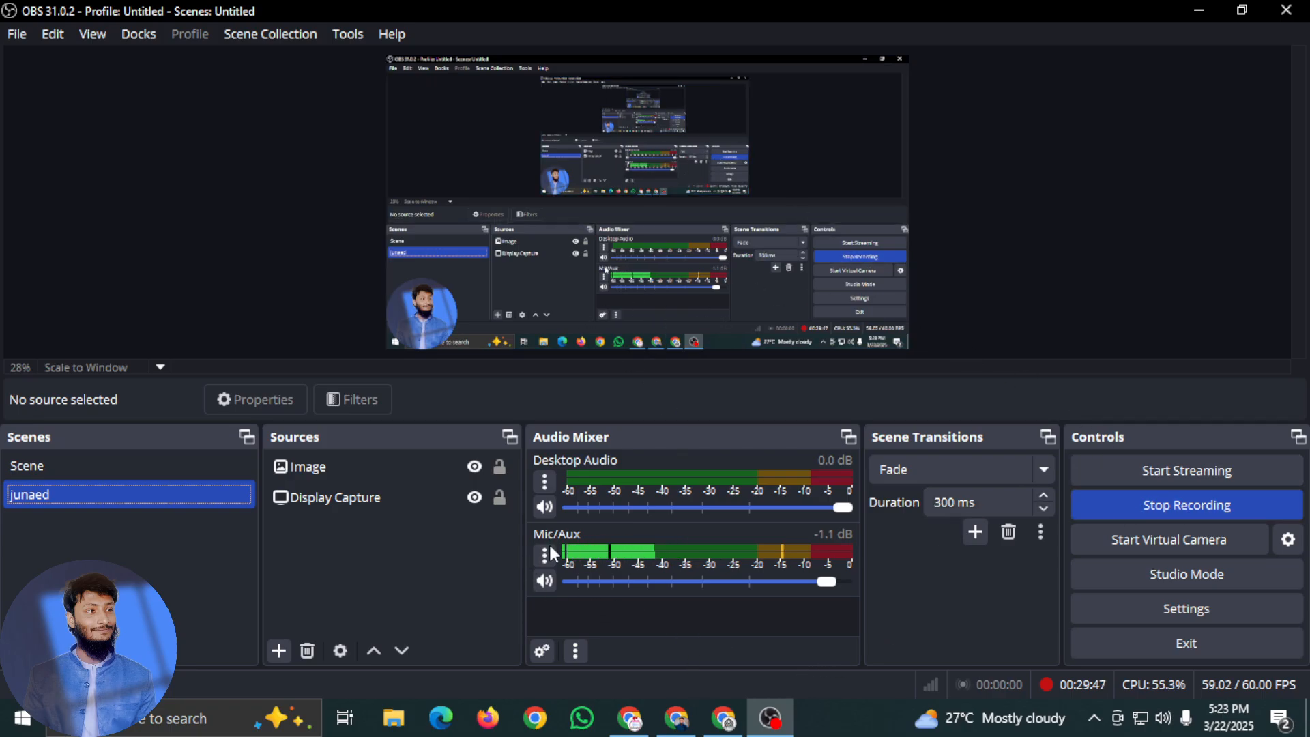
drag(740, 576, 335, 579)
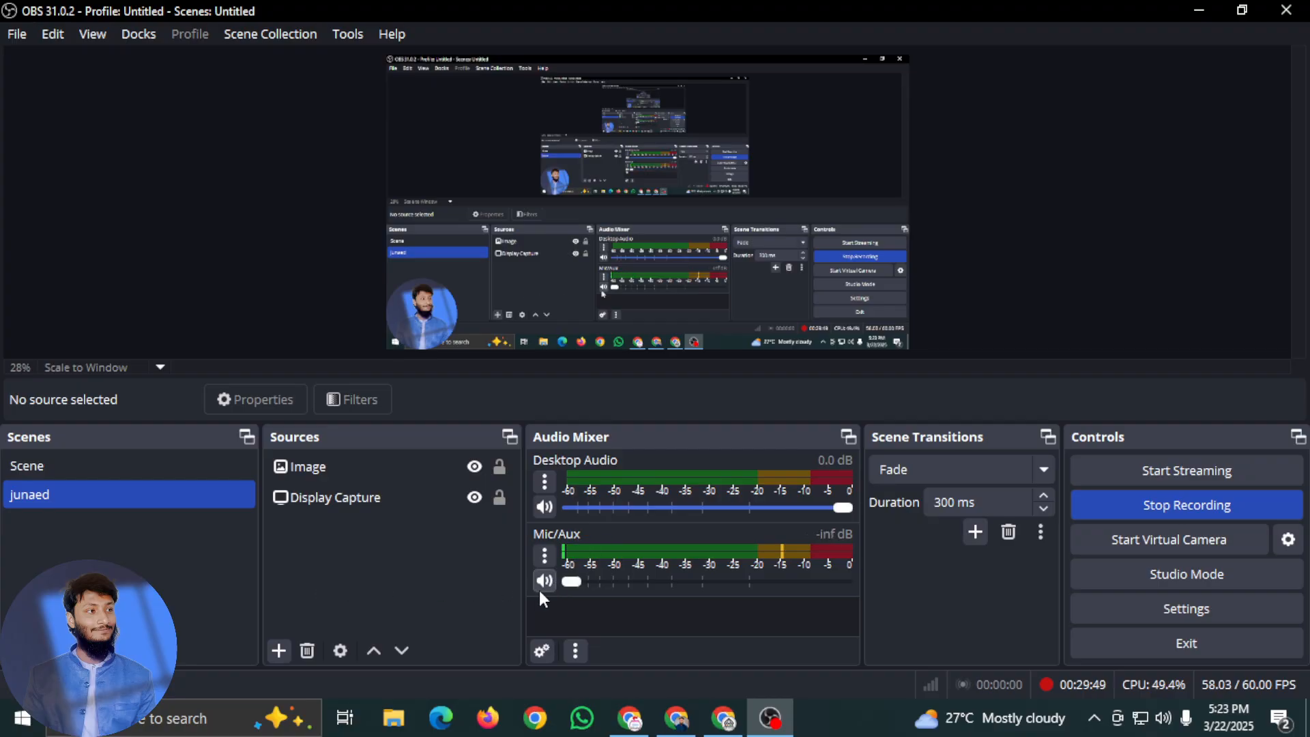
click(128, 469)
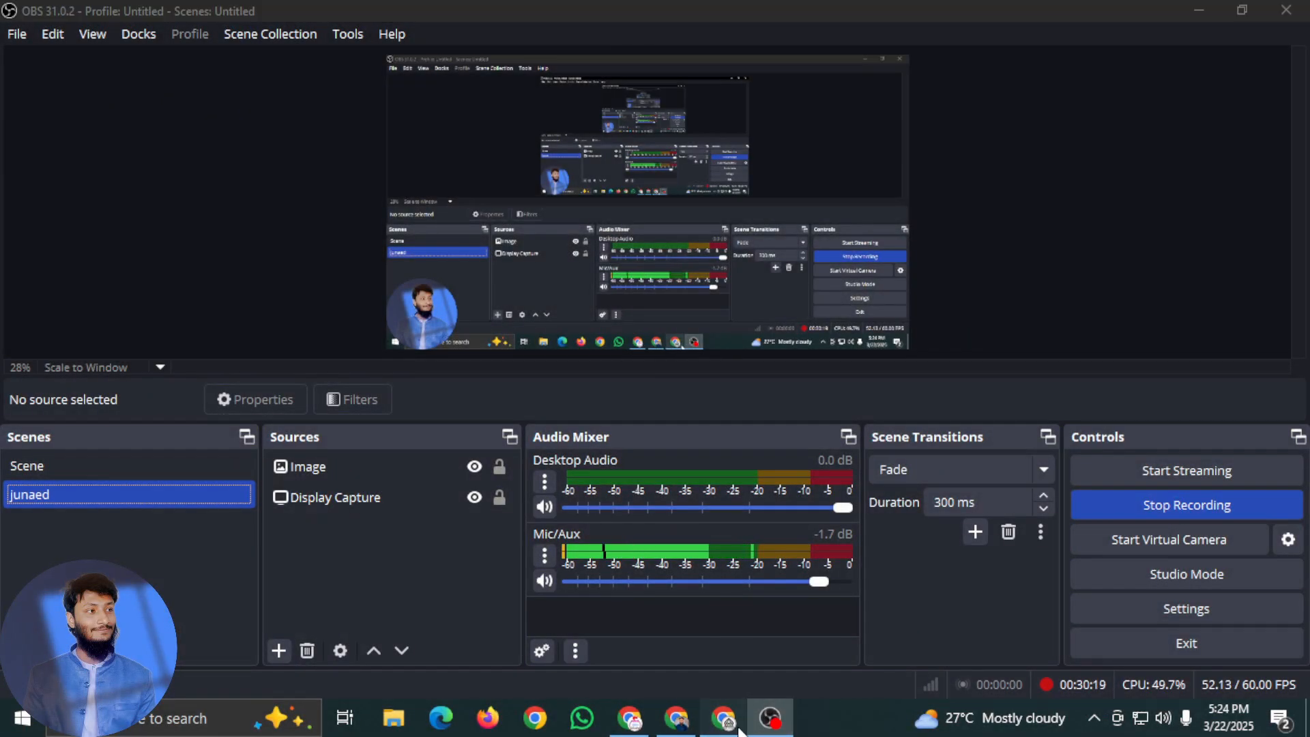
click(724, 718)
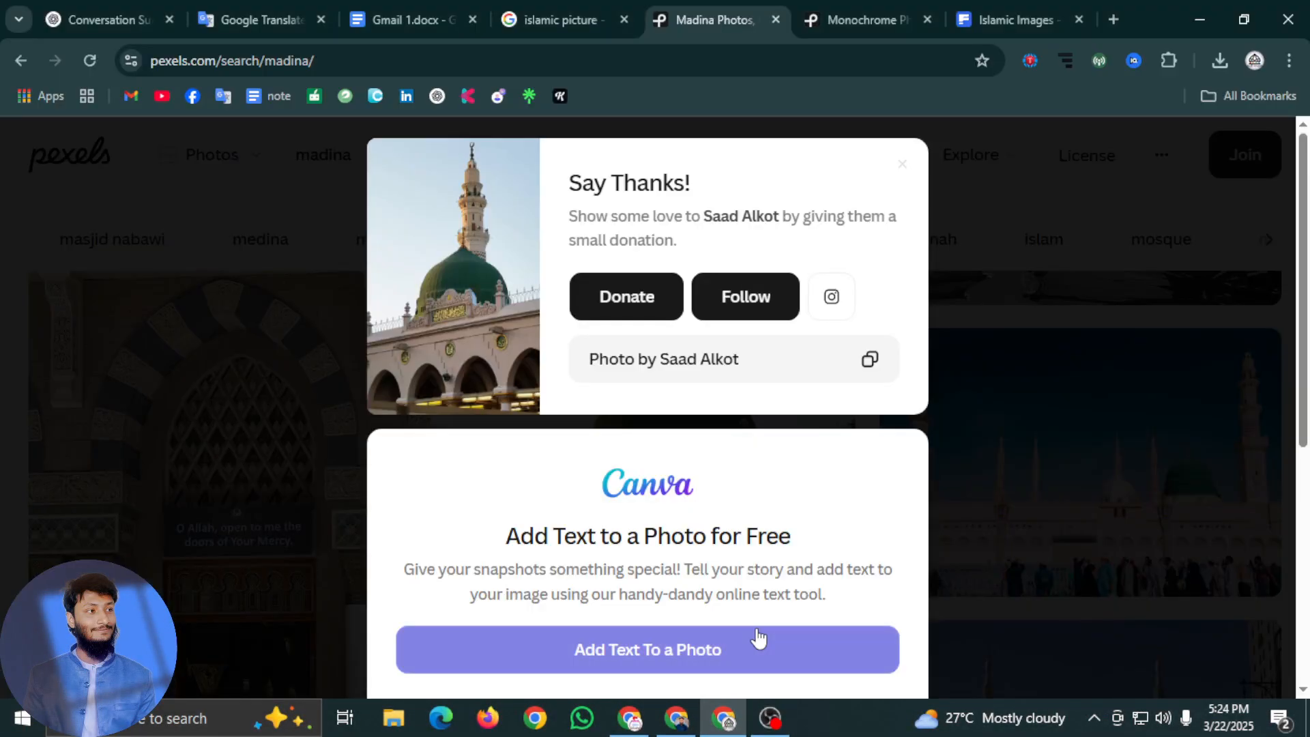
click(678, 717)
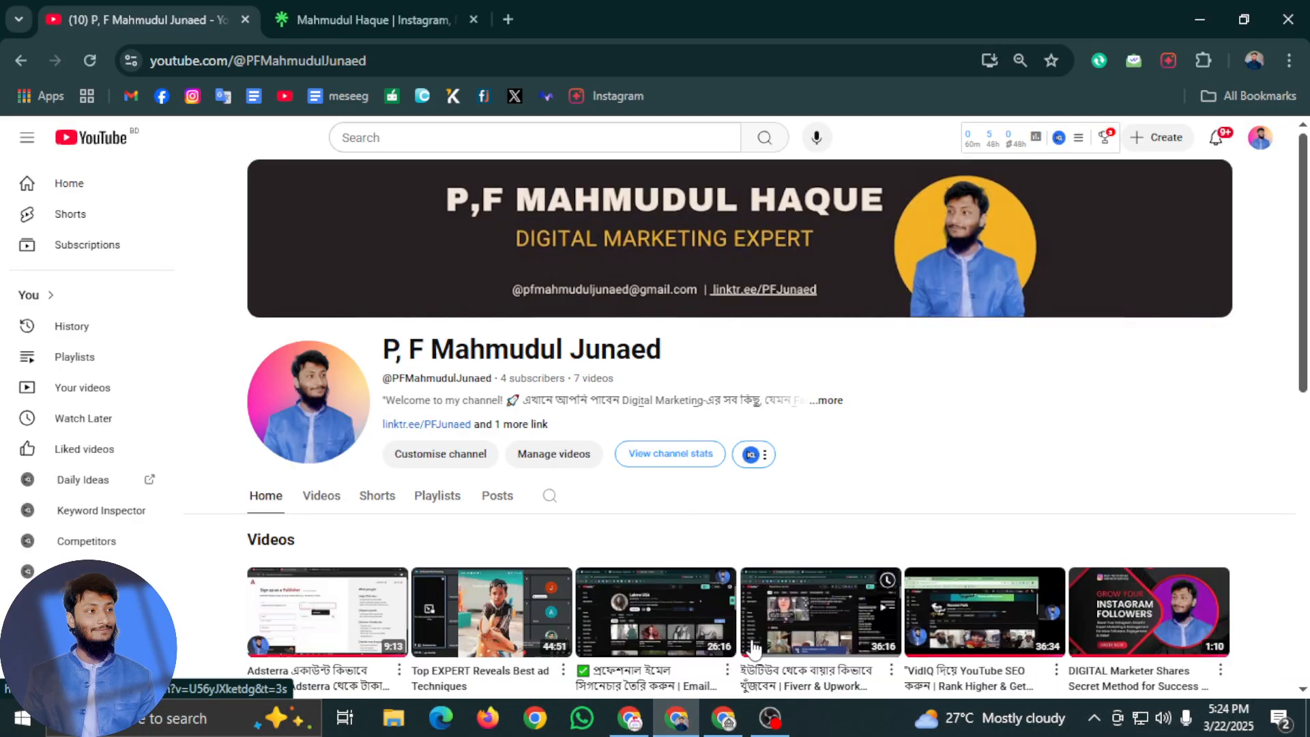
click(638, 719)
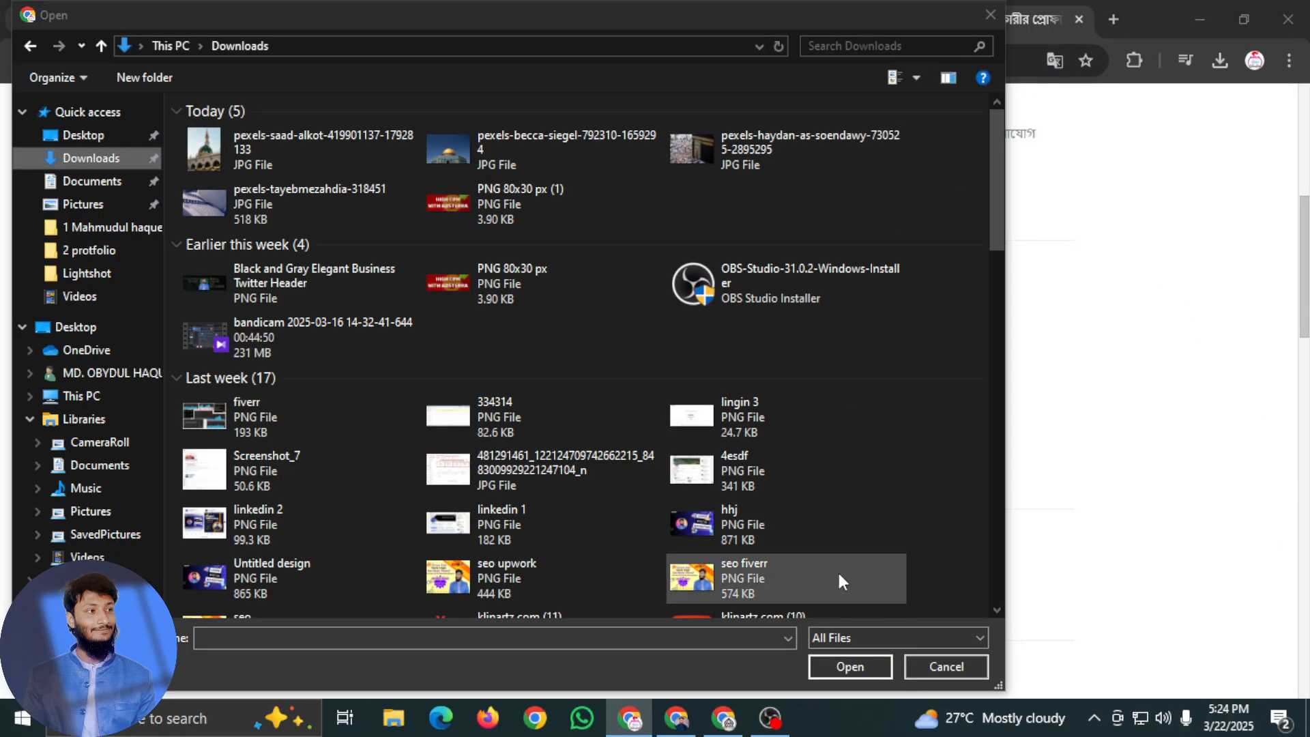
click(939, 660)
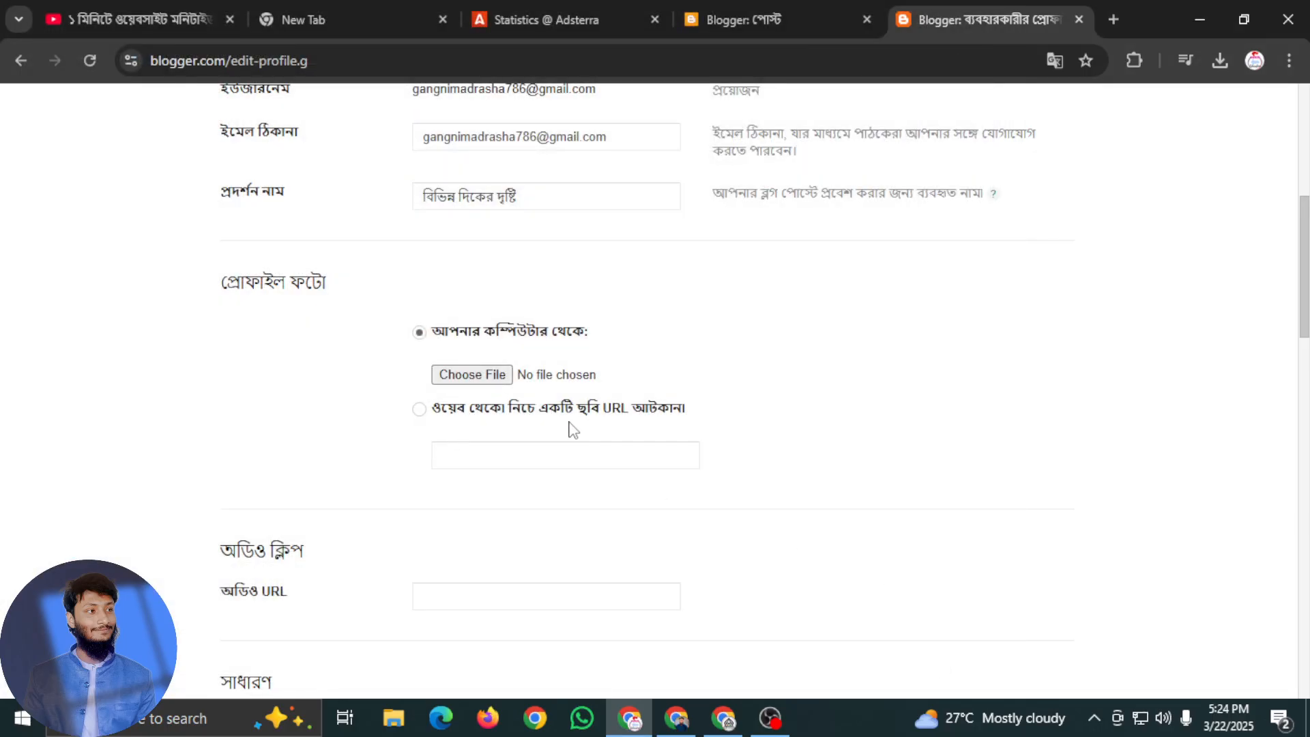
Upload the "profile-pic" PNG from the Downloads folder as the author's profile photo
click(499, 377)
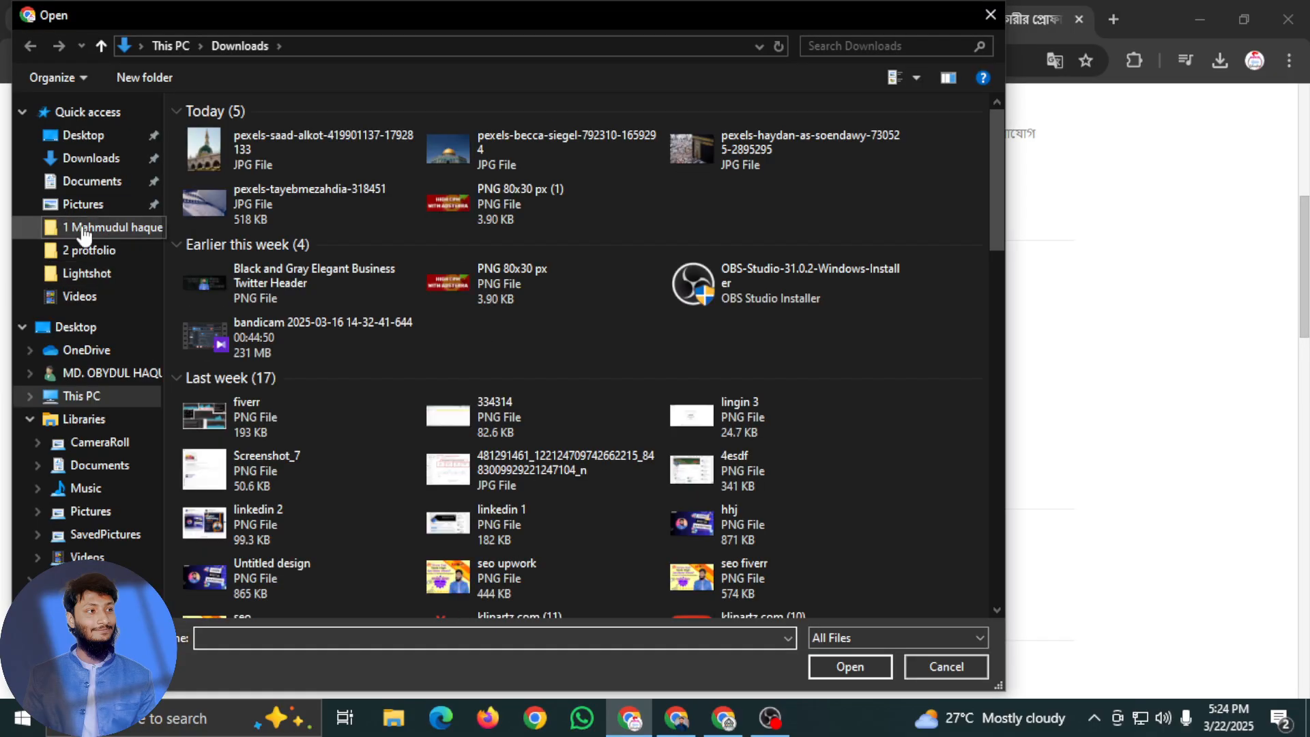
click(84, 231)
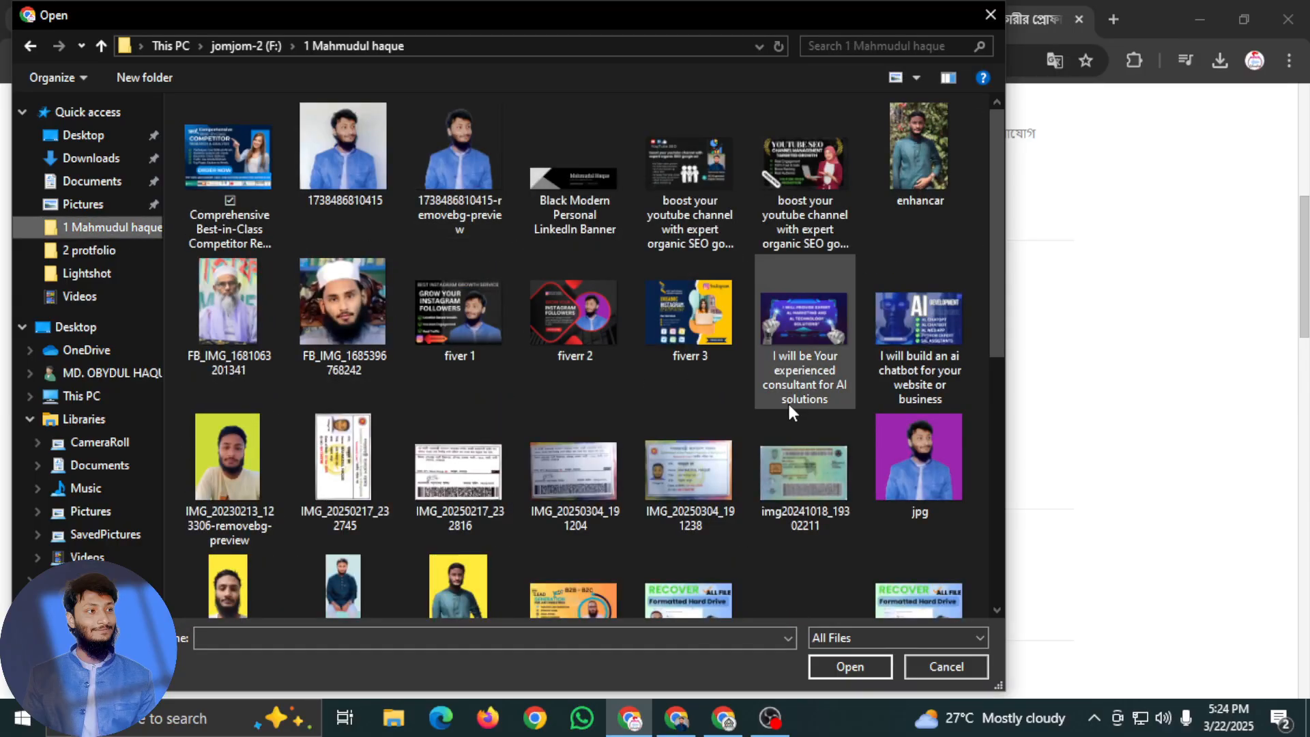
scroll(819, 409, down, 3)
scroll(849, 416, up, 1)
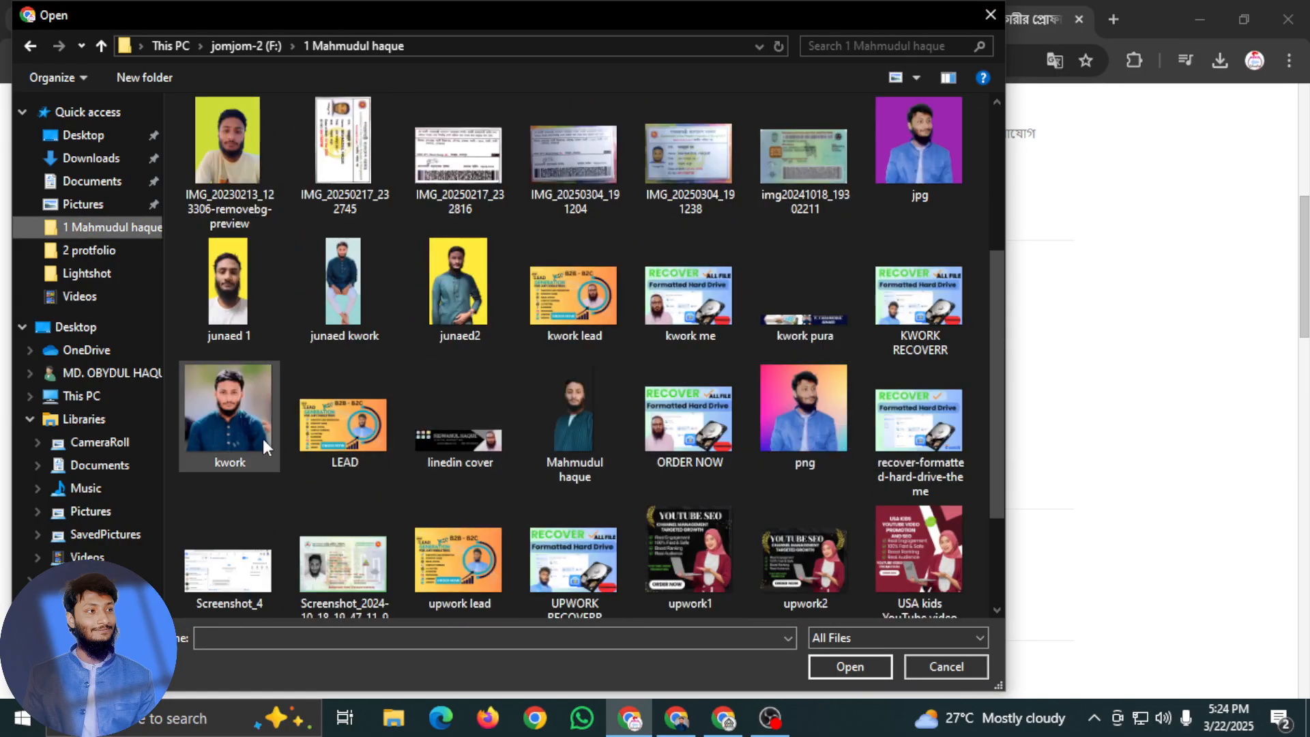
scroll(820, 387, up, 2)
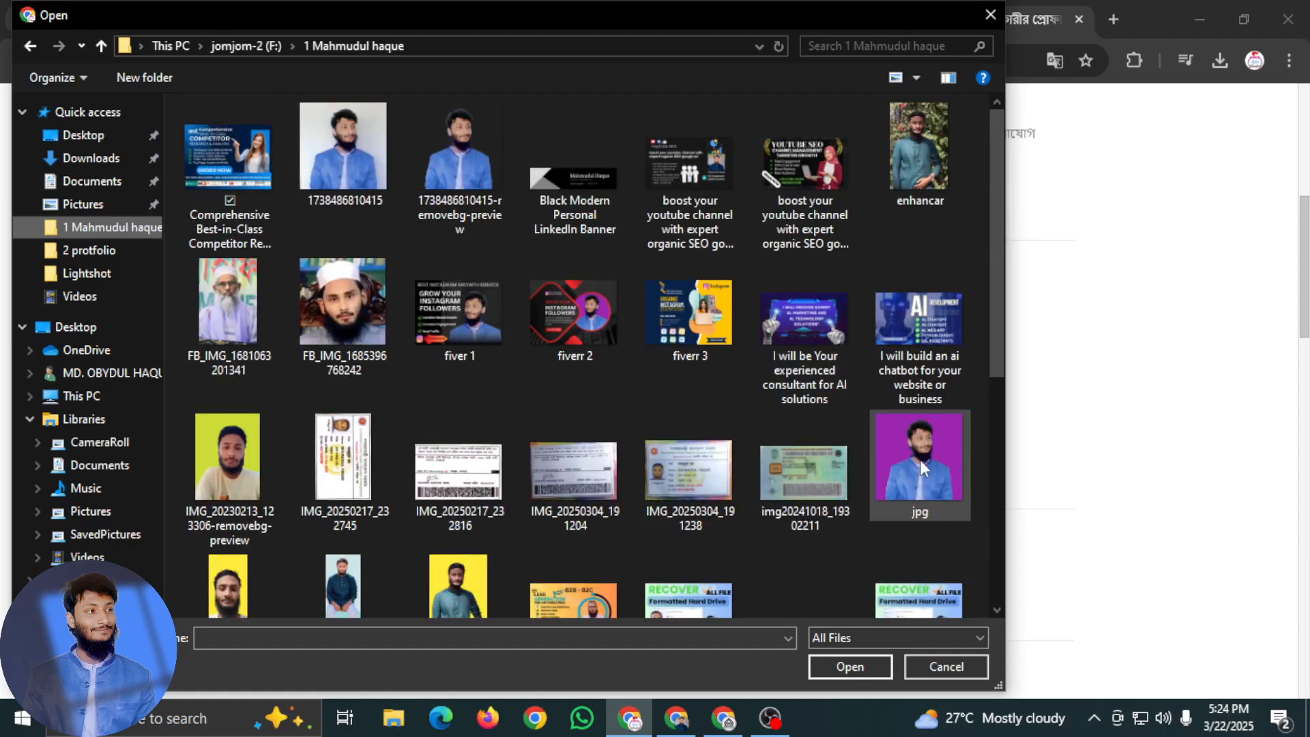
scroll(705, 462, down, 4)
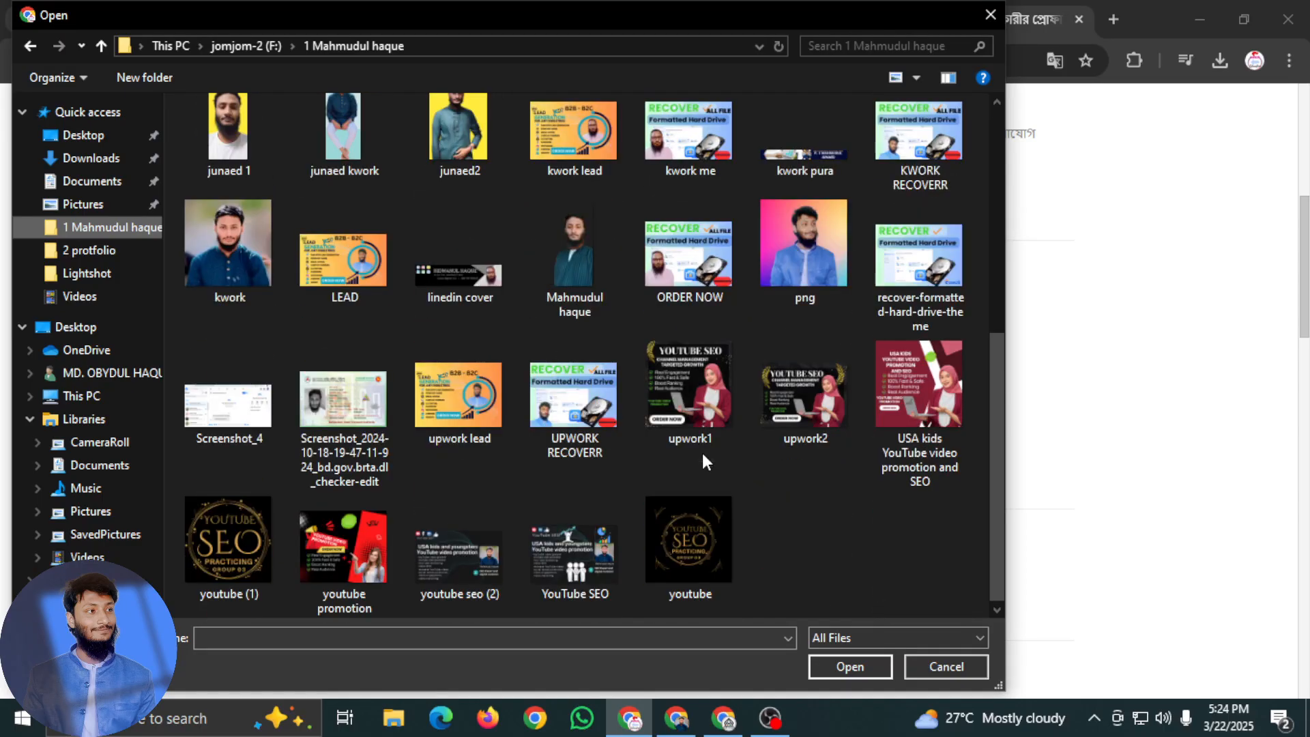
click(92, 159)
scroll(477, 409, down, 15)
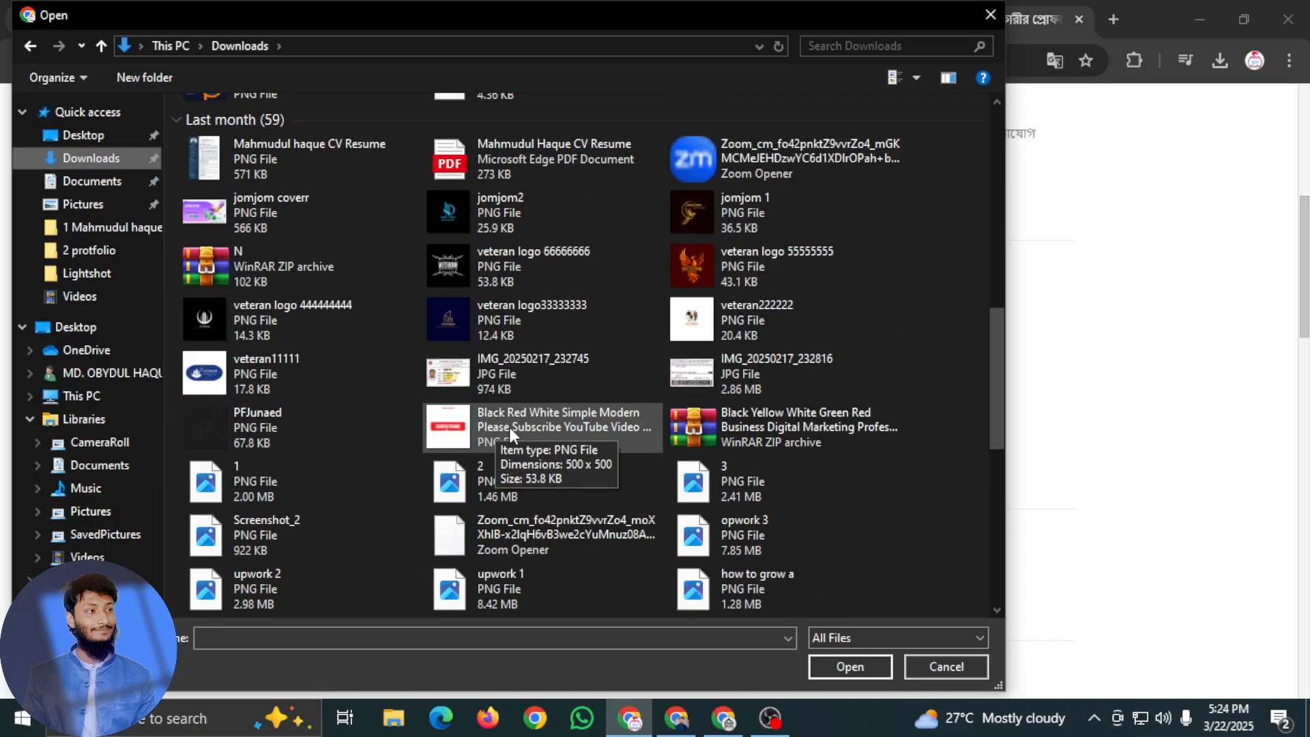
scroll(535, 468, down, 5)
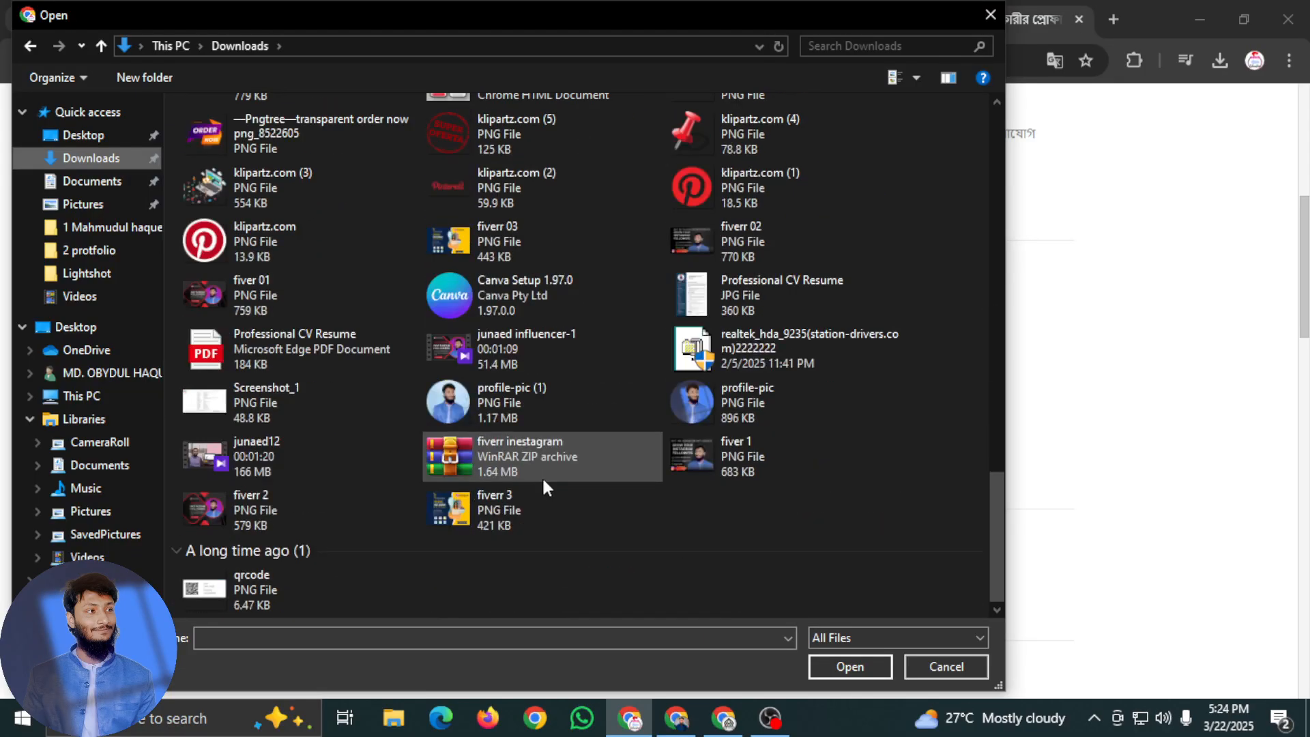
click(709, 402)
click(850, 667)
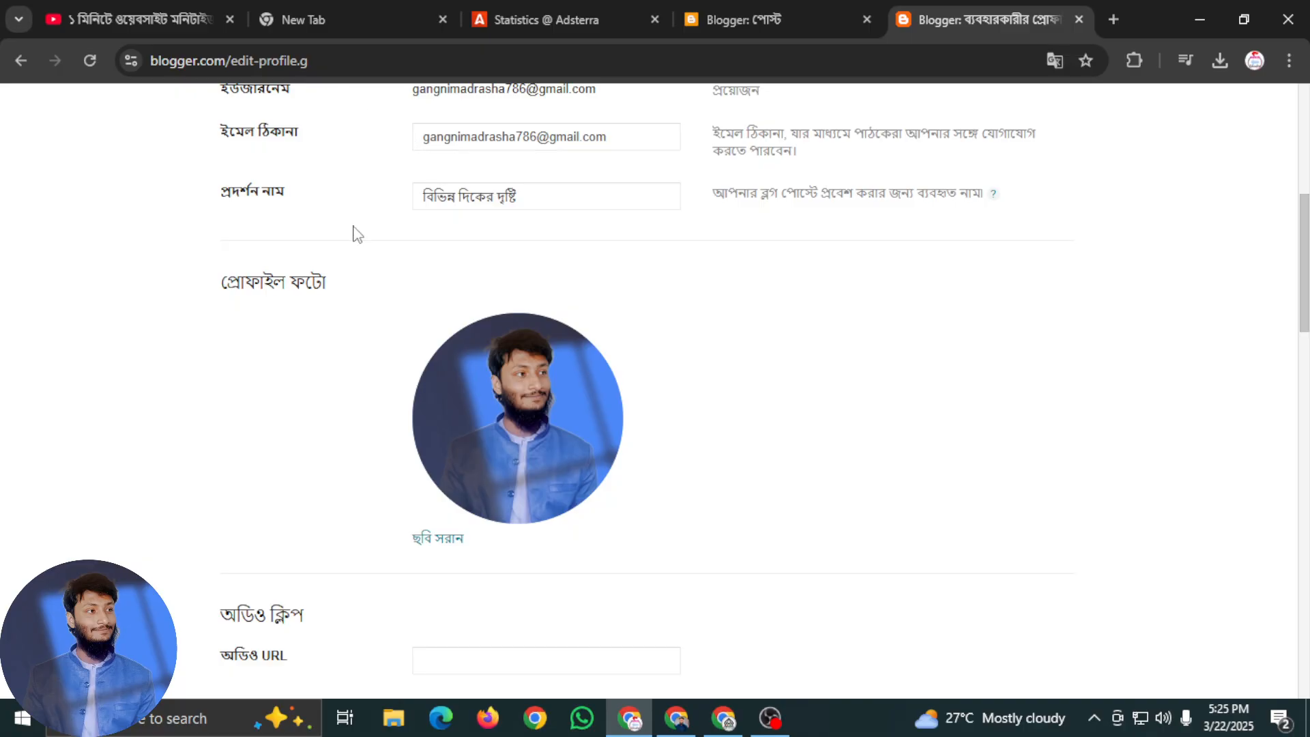
Look through the identity, audio clip and general sections of the profile form
scroll(565, 225, up, 2)
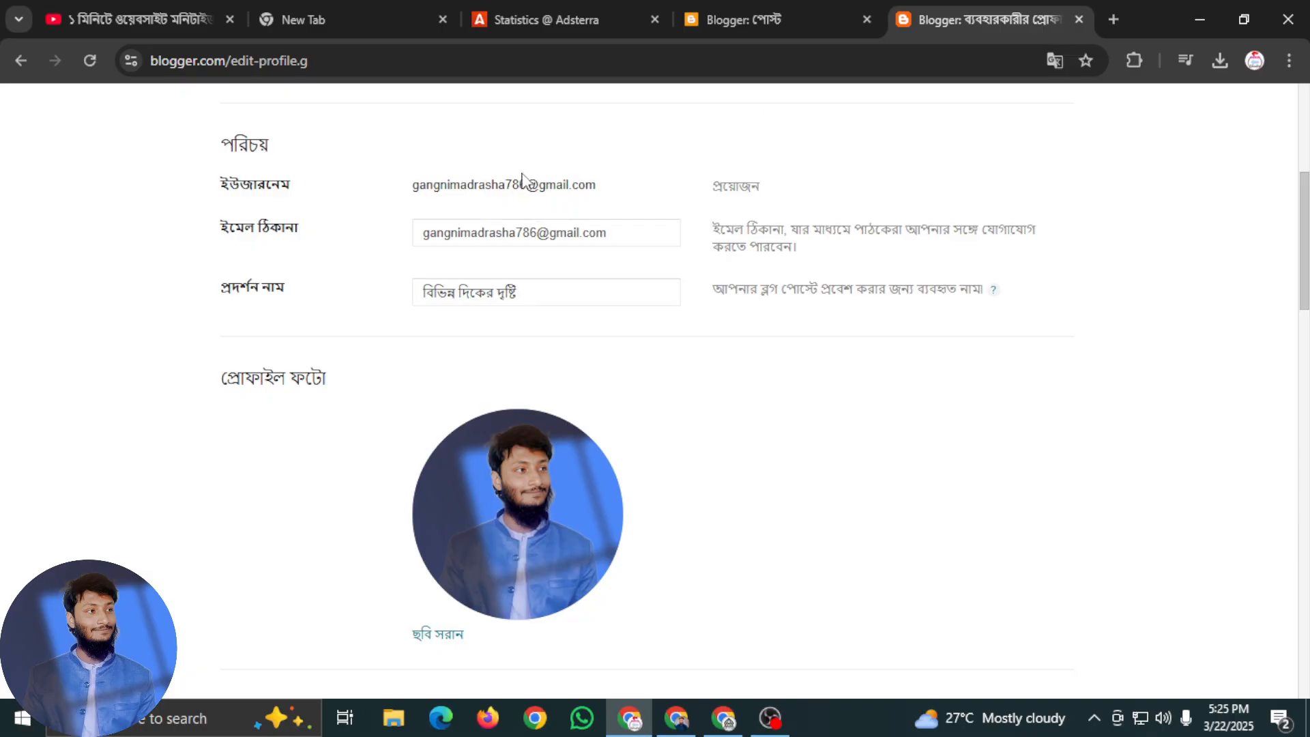
scroll(369, 199, down, 10)
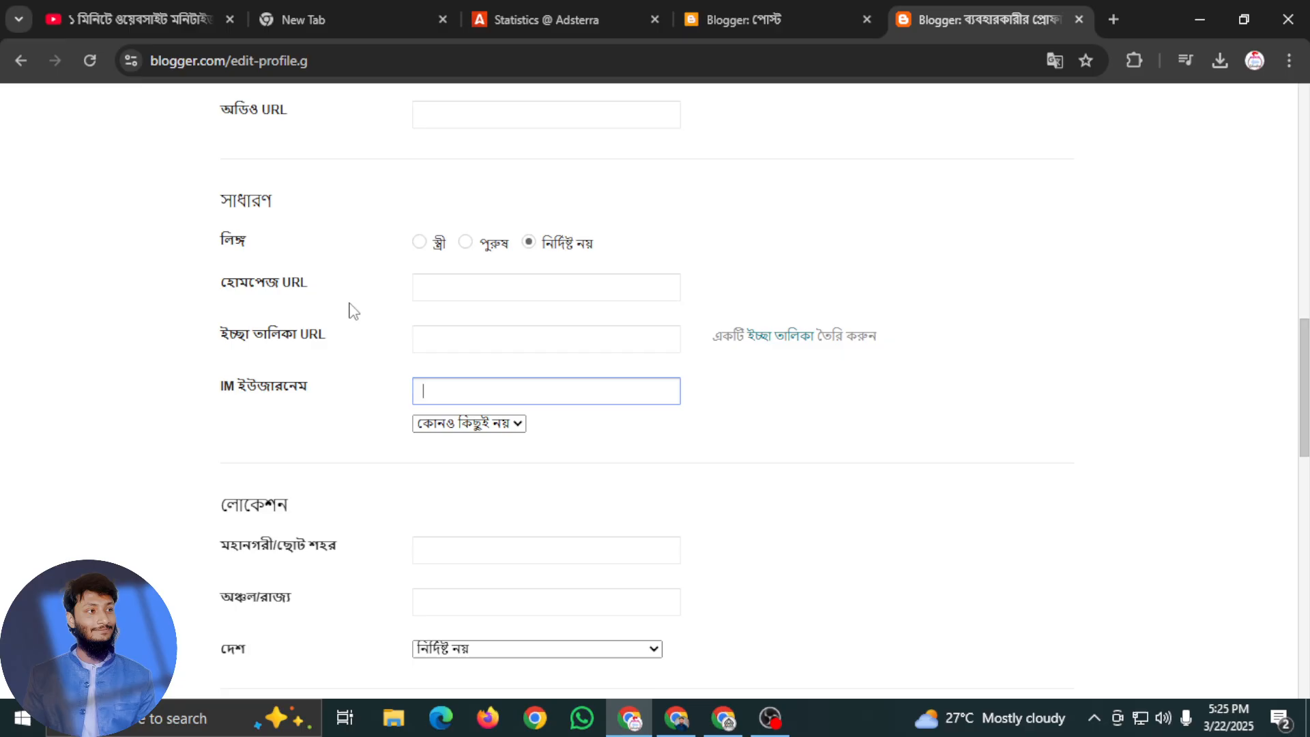
scroll(387, 303, up, 3)
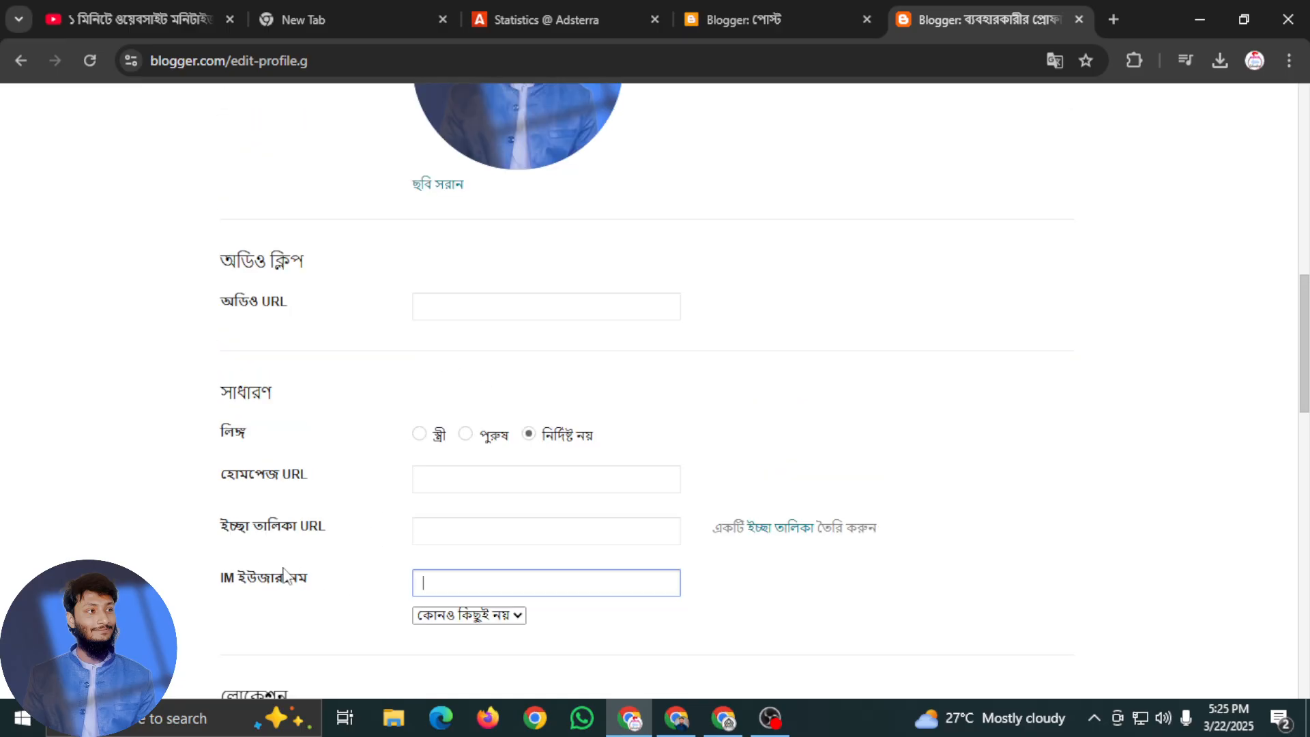
scroll(334, 572, down, 2)
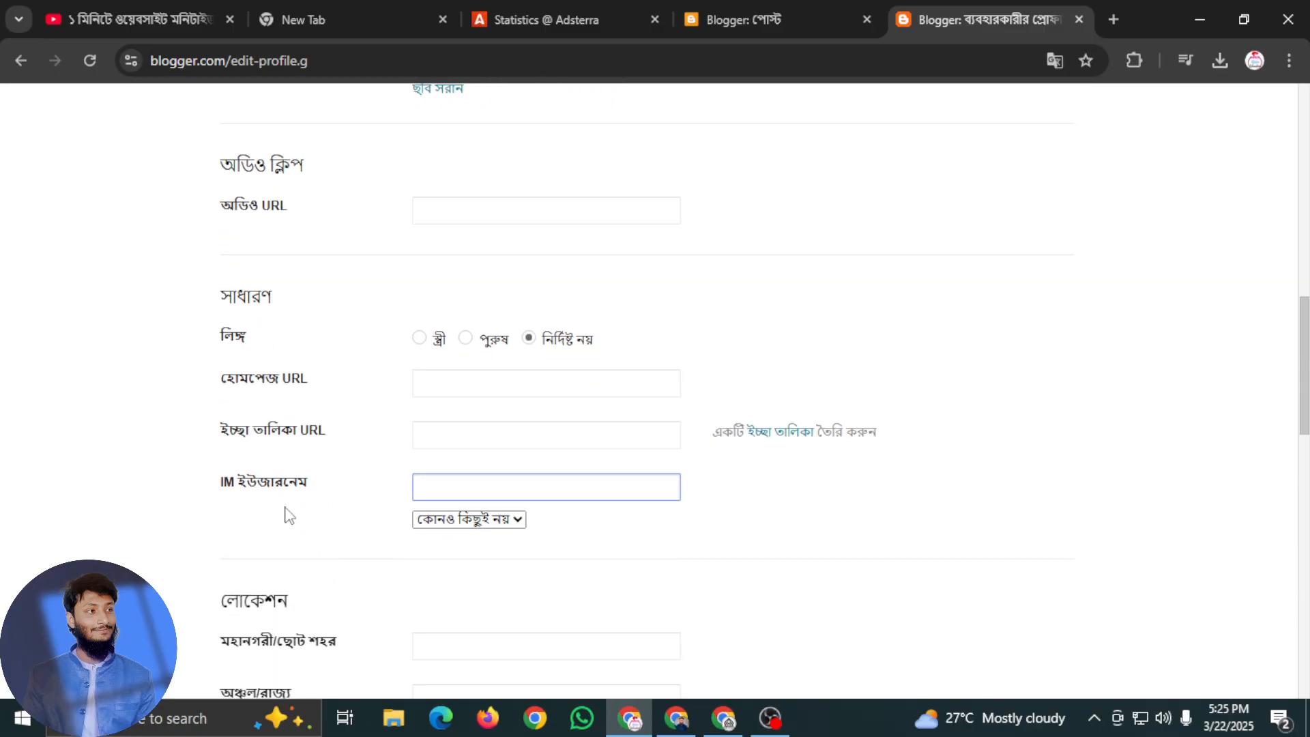
scroll(403, 509, up, 2)
click(424, 295)
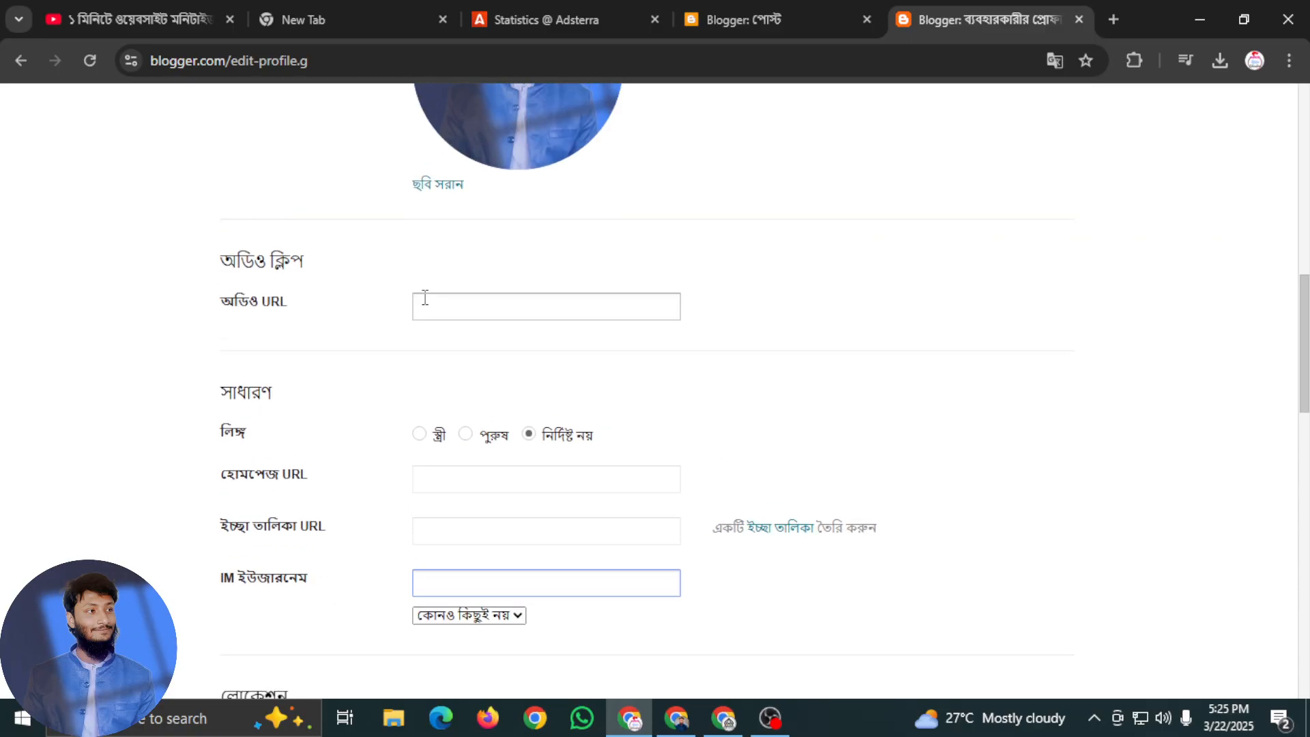
scroll(430, 468, down, 5)
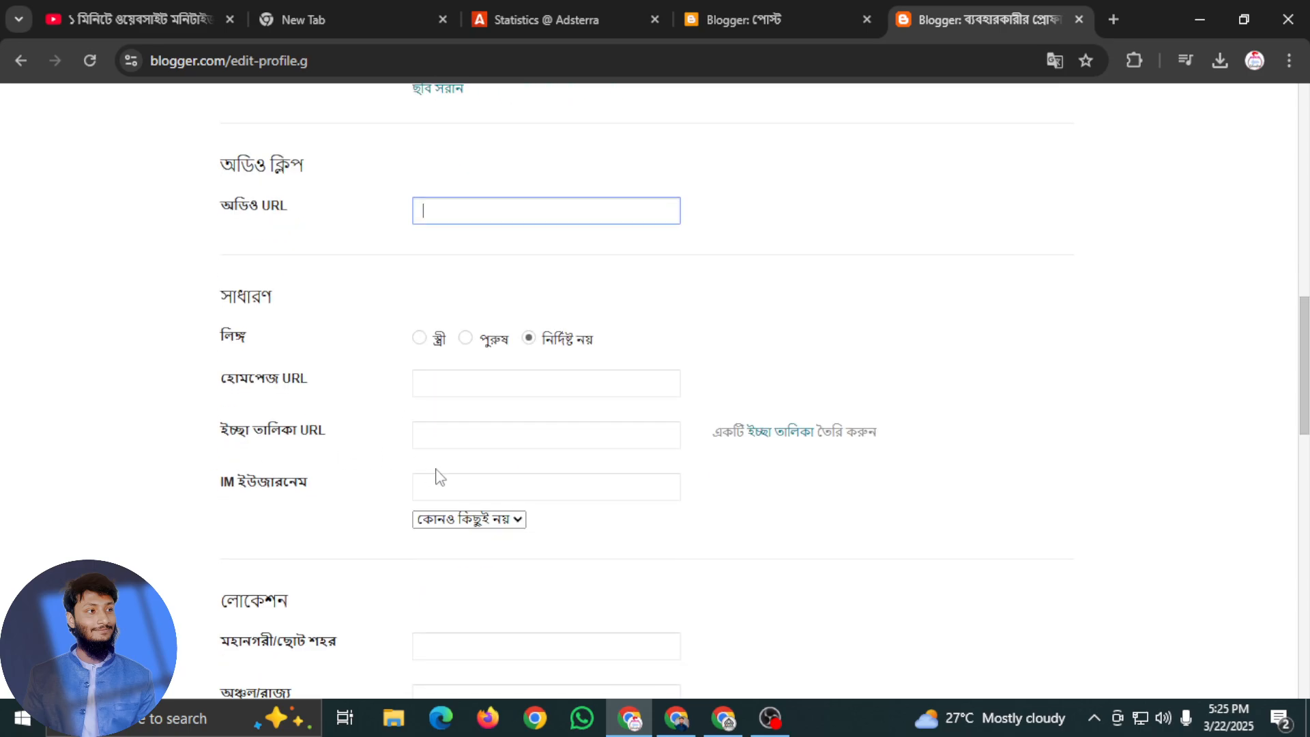
Translate the profile form into English and enter "Meherpur, Gangni" as the metropolis/small town
click(454, 357)
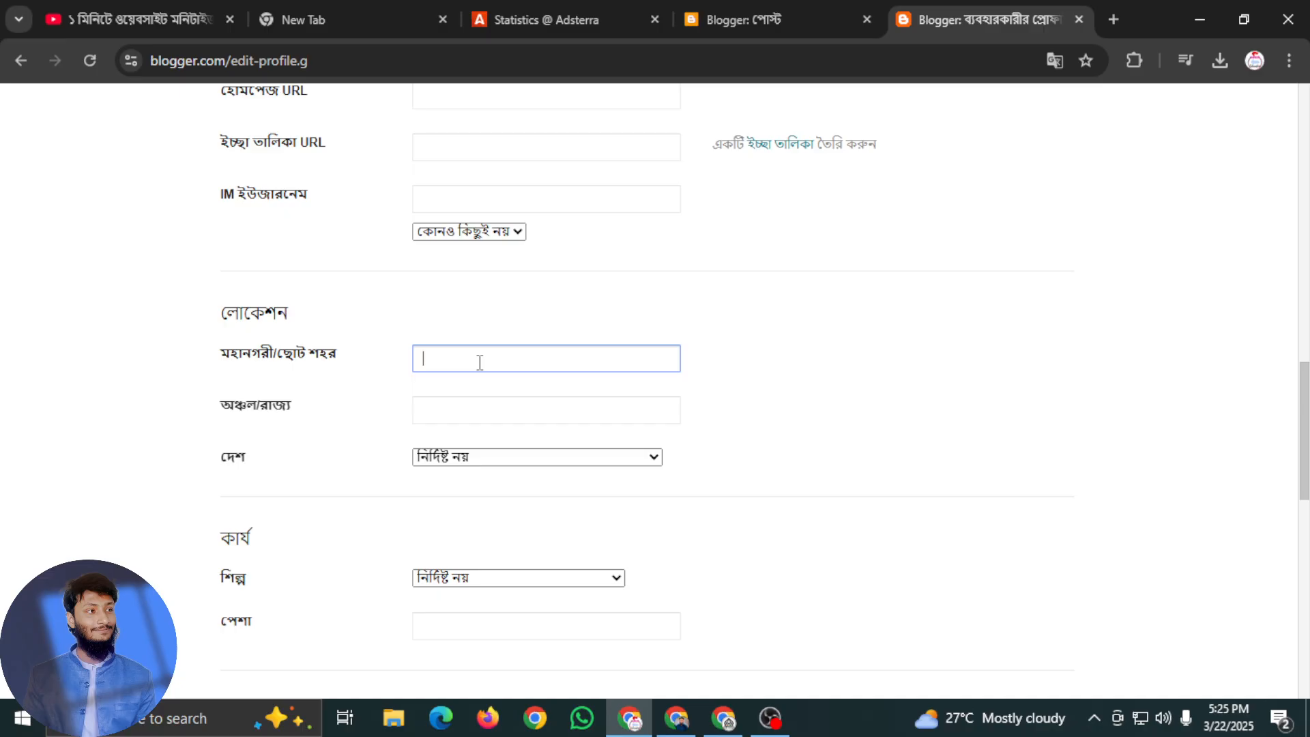
click(1054, 60)
click(956, 104)
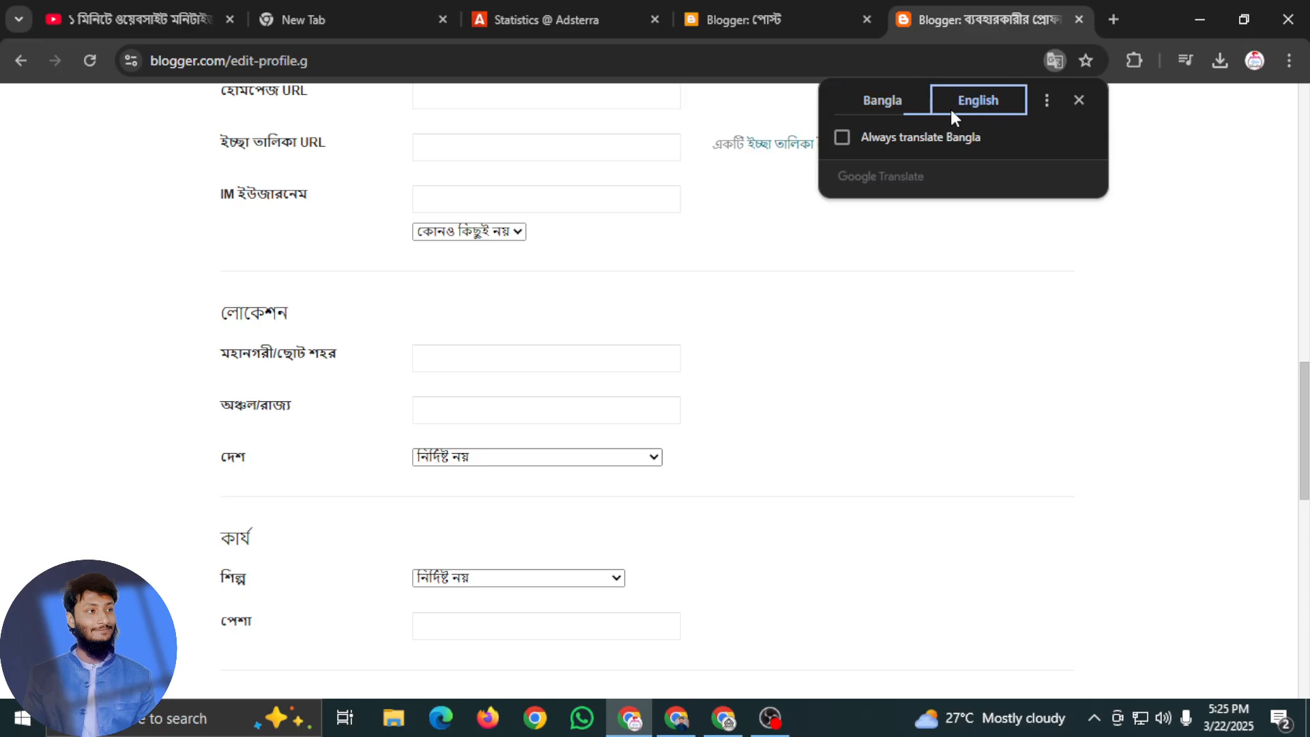
click(514, 365)
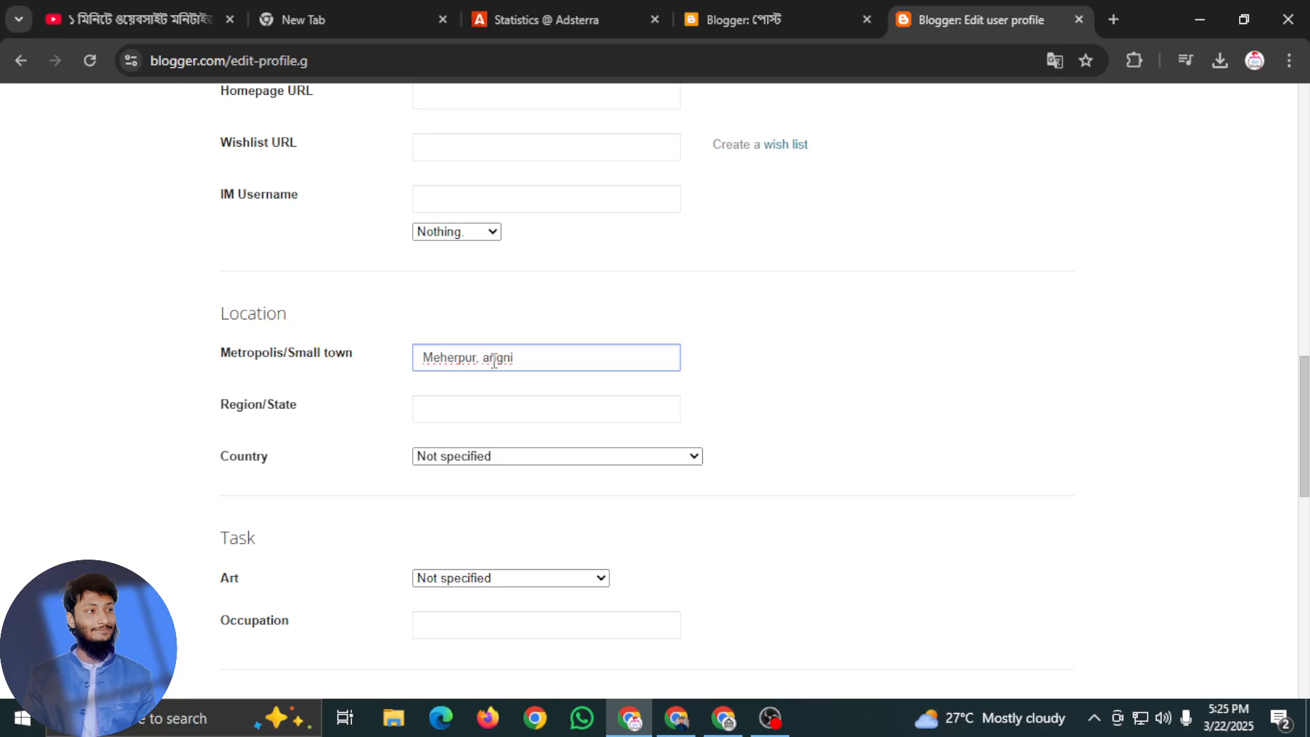
text(G)
Compare the Bangla and English labels of the location fields to see what the region field asks for, ending in English
click(501, 407)
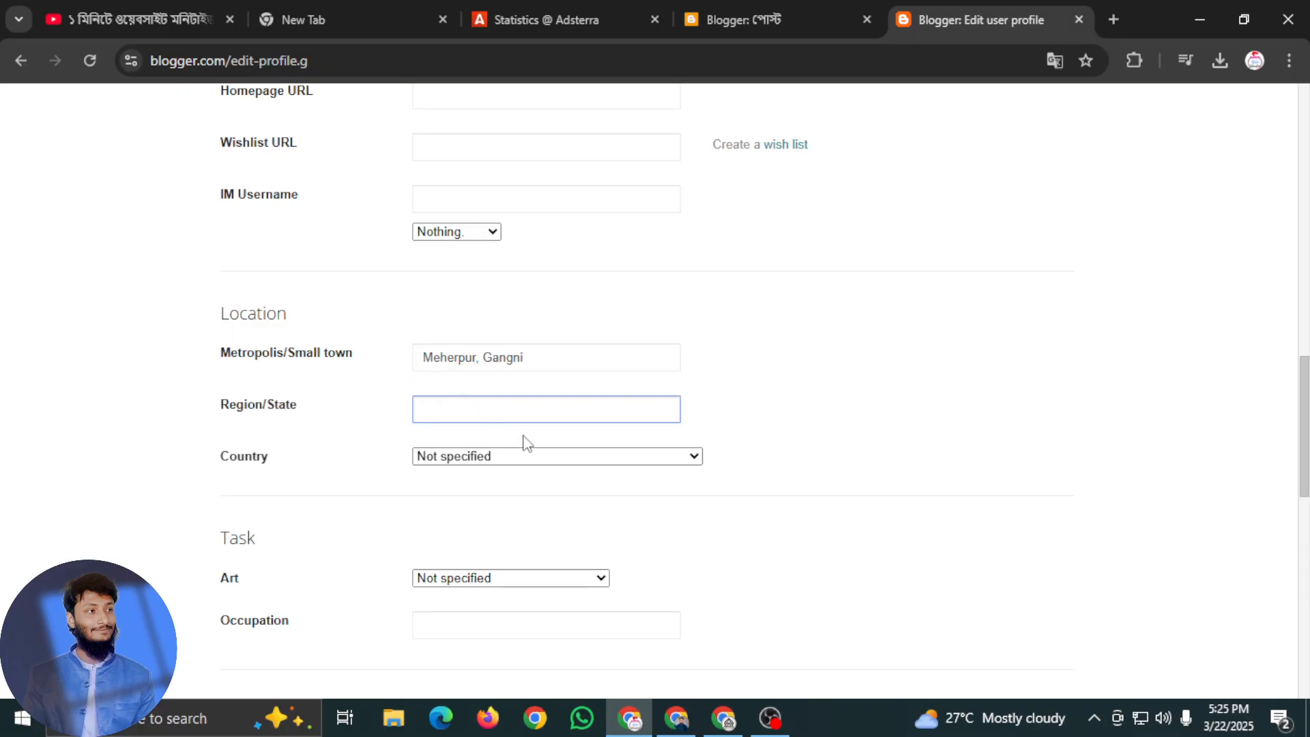
click(1055, 61)
click(921, 101)
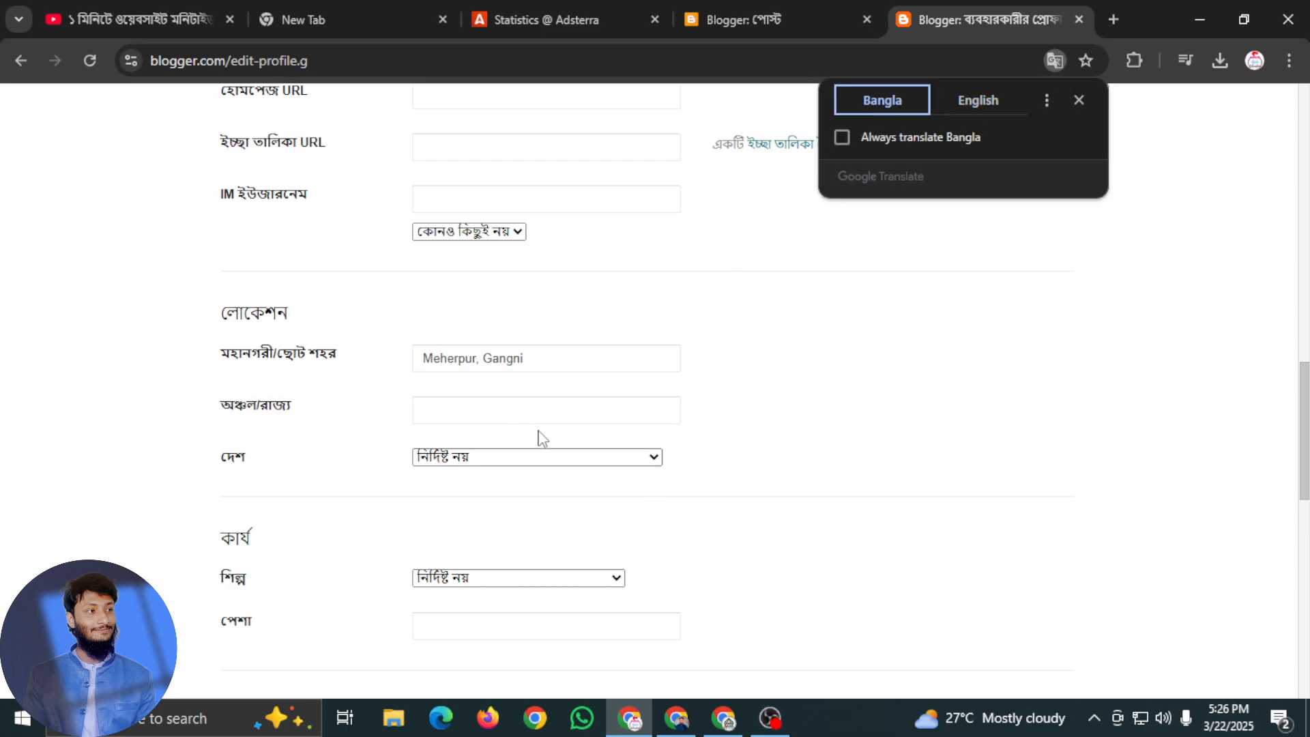
click(969, 102)
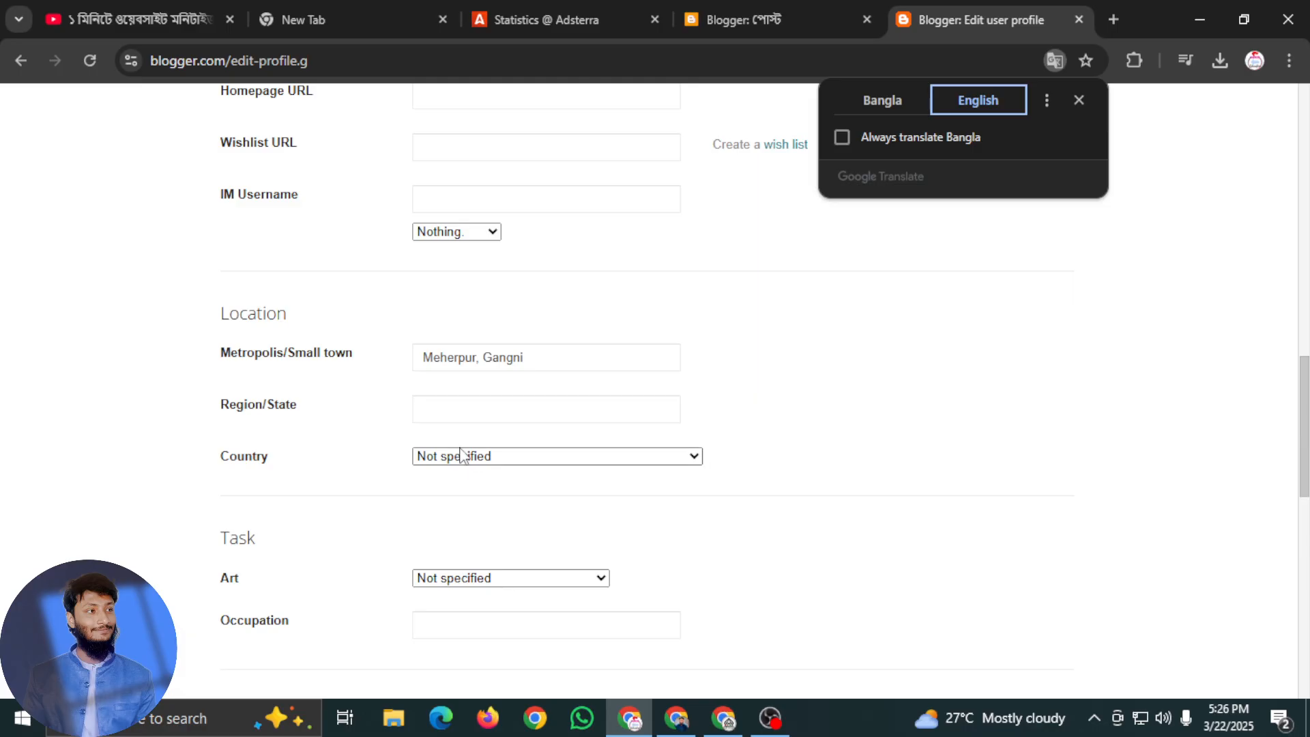
click(494, 413)
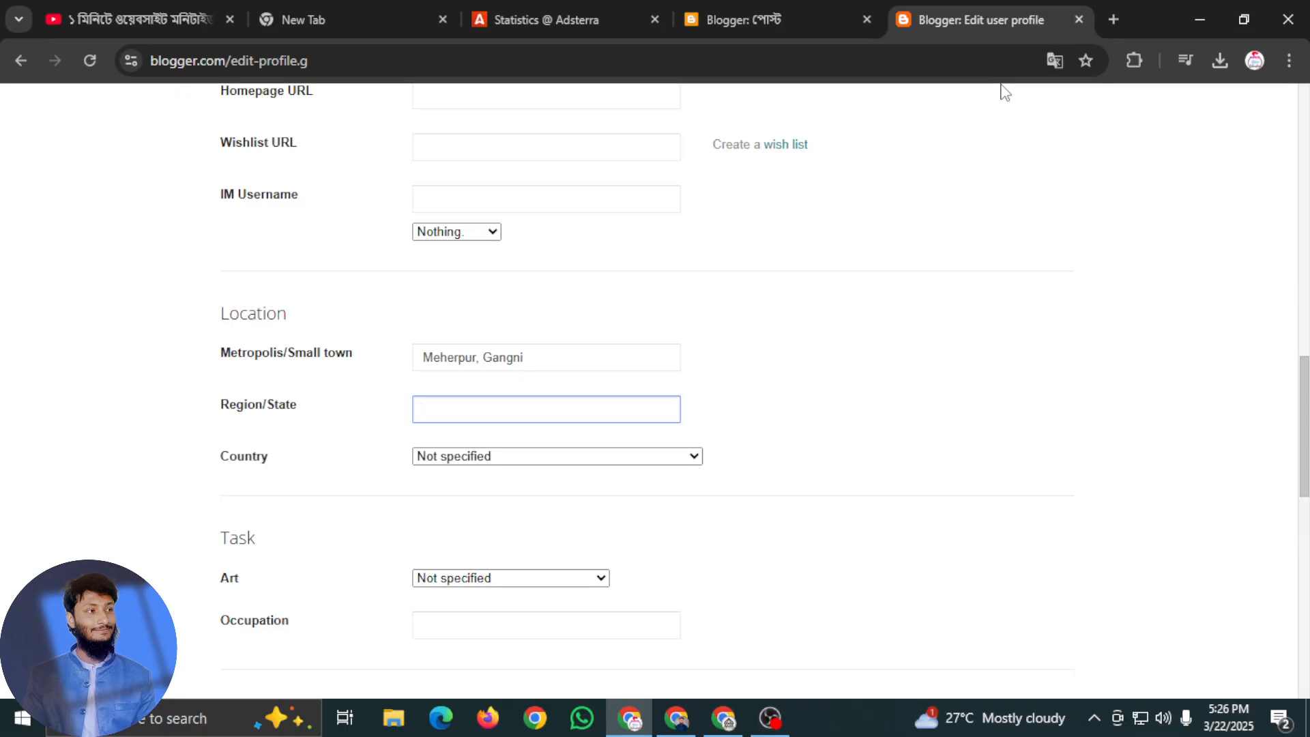
click(1053, 61)
click(883, 100)
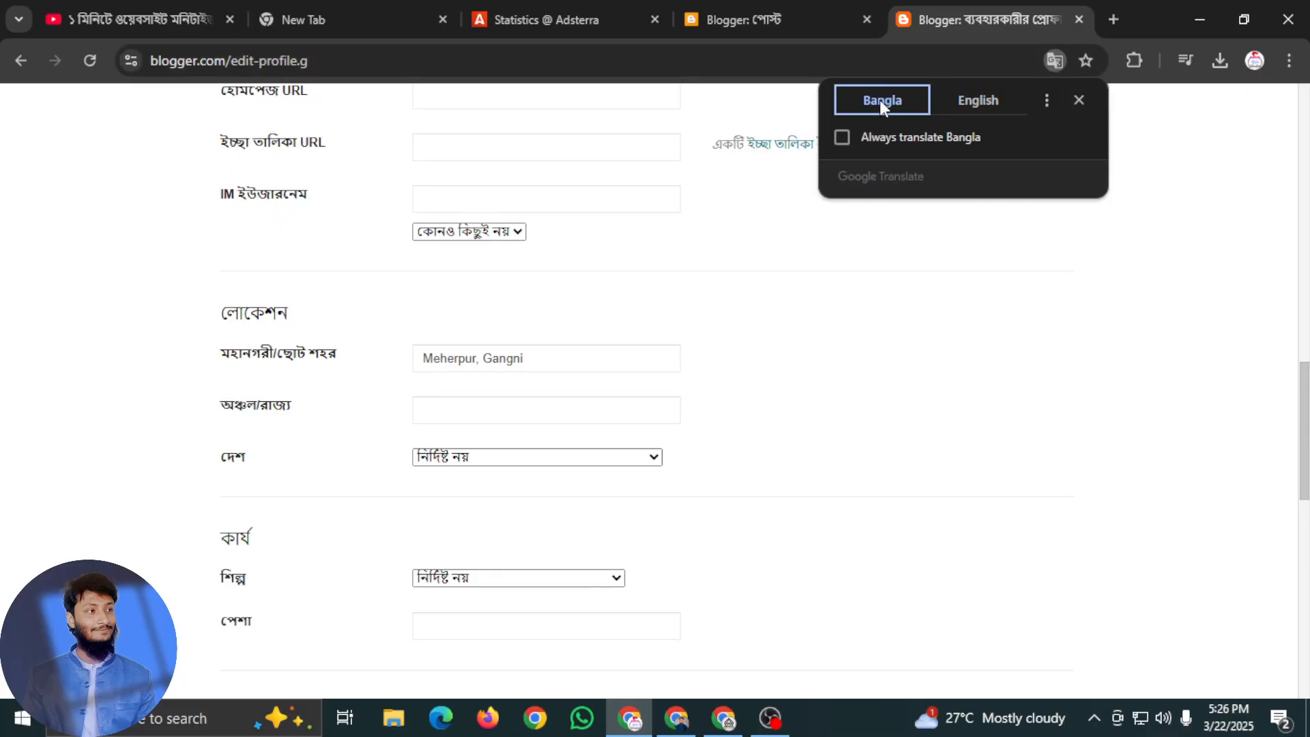
click(962, 102)
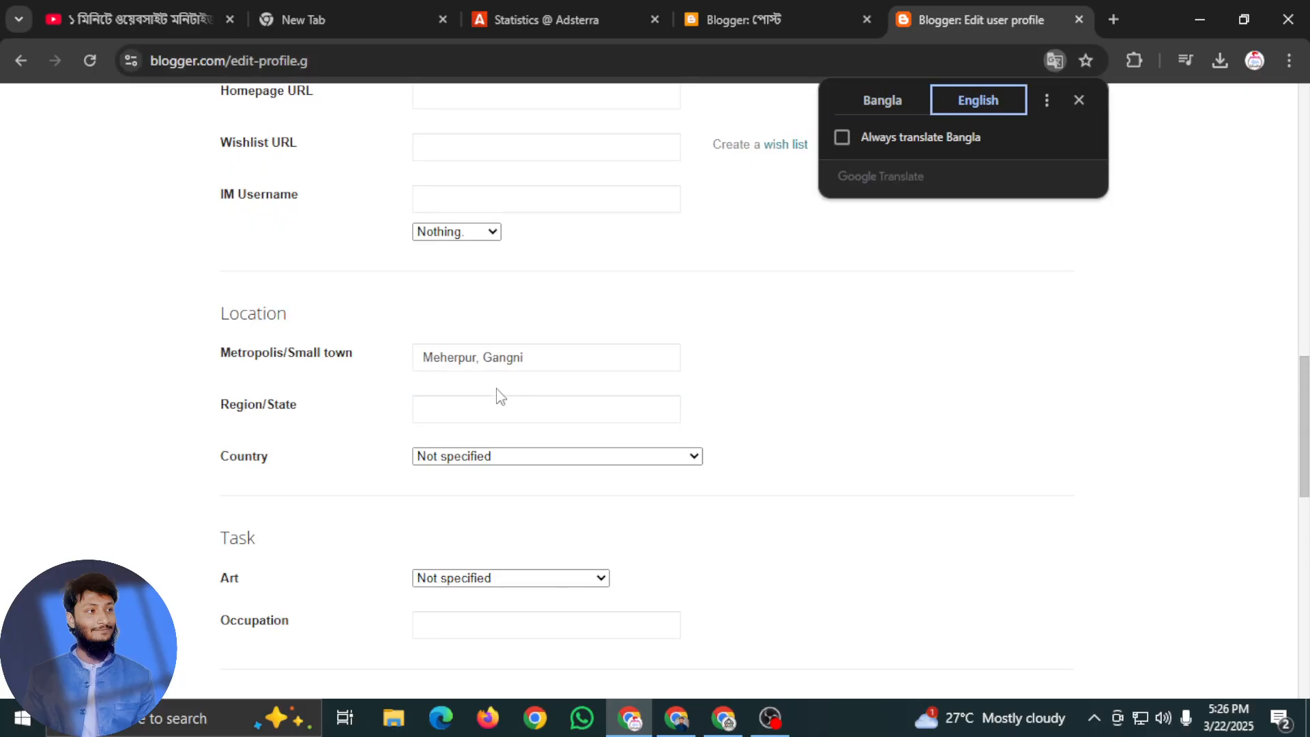
drag(557, 348, 424, 376)
click(541, 361)
drag(541, 361, 480, 359)
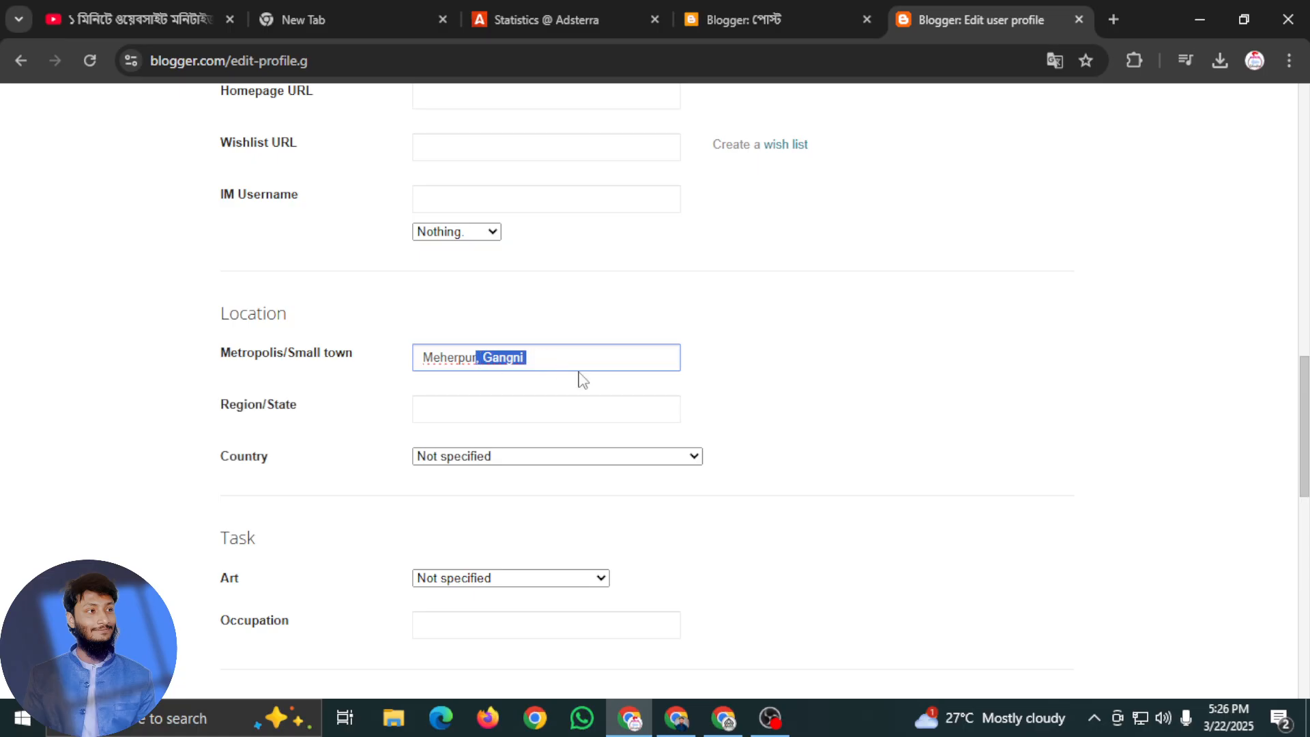
click(542, 356)
Enter "Bangladesh" as the region/state in the location section
click(469, 408)
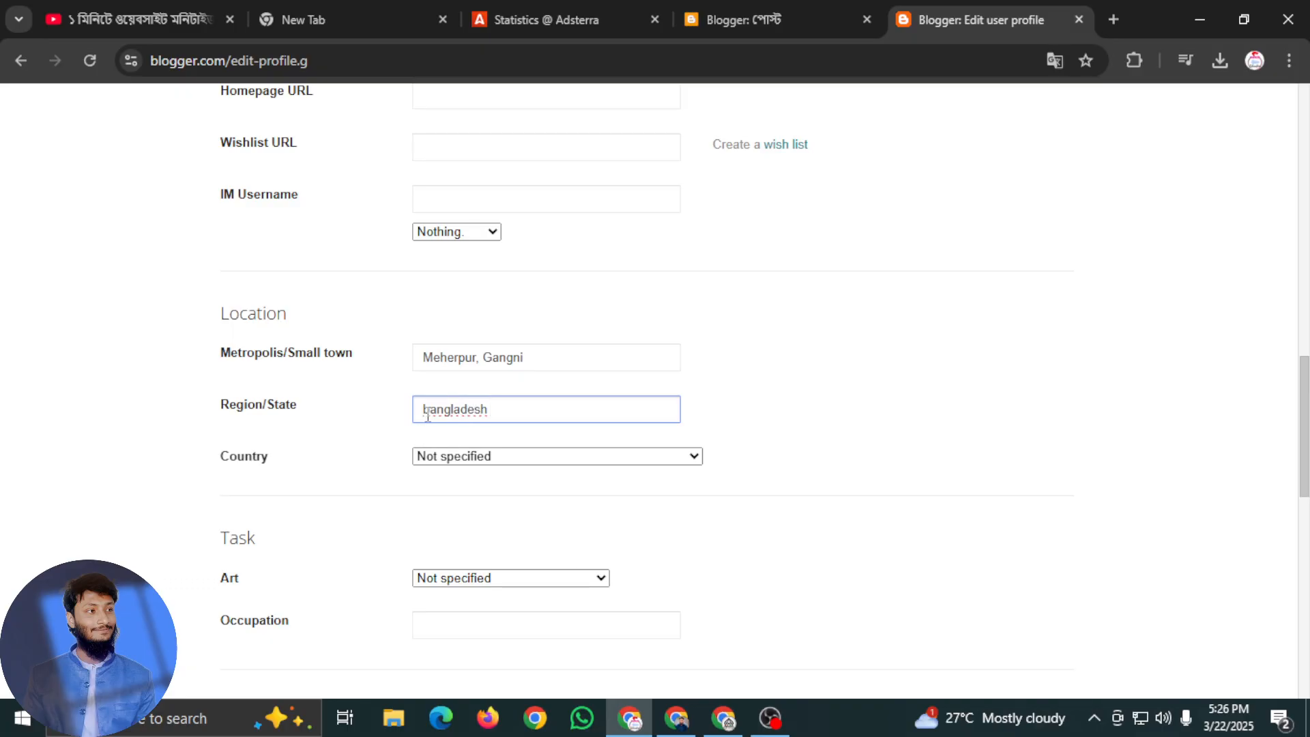
key(BackSpace)
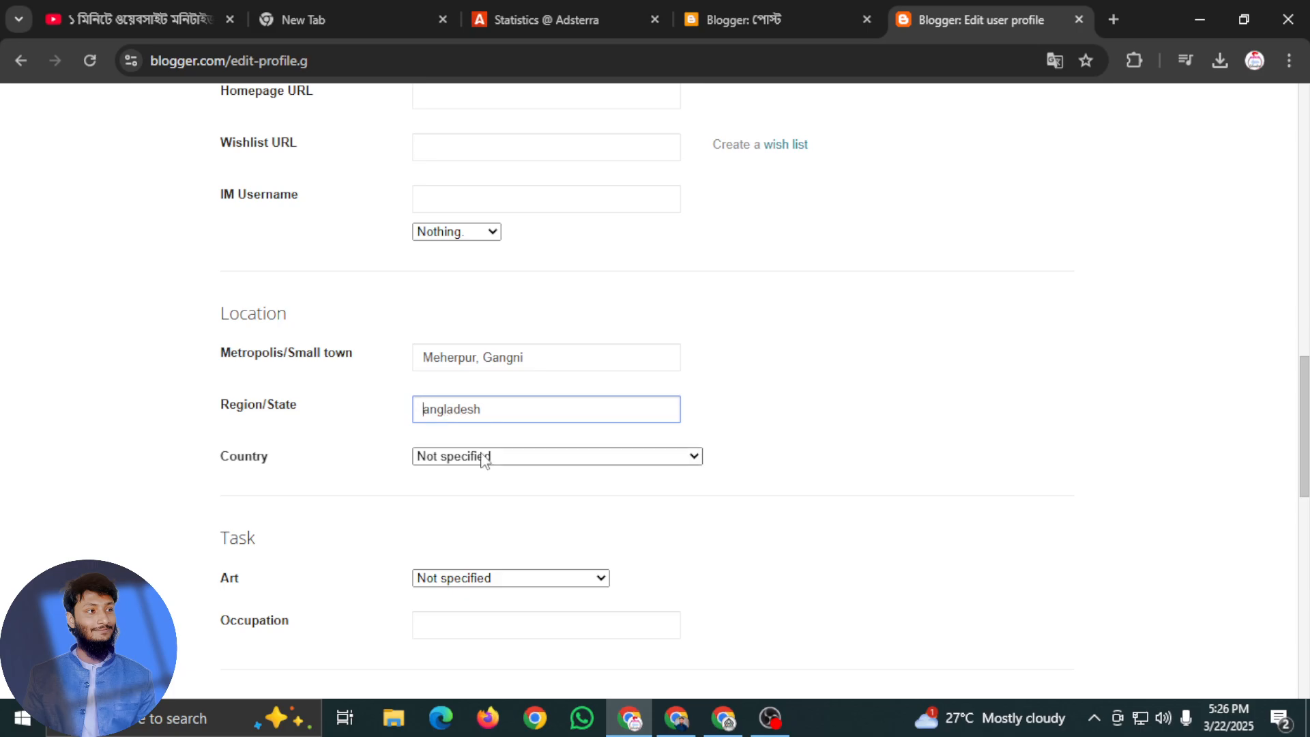
text(B)
Set the profile's country to Bangladesh
click(537, 462)
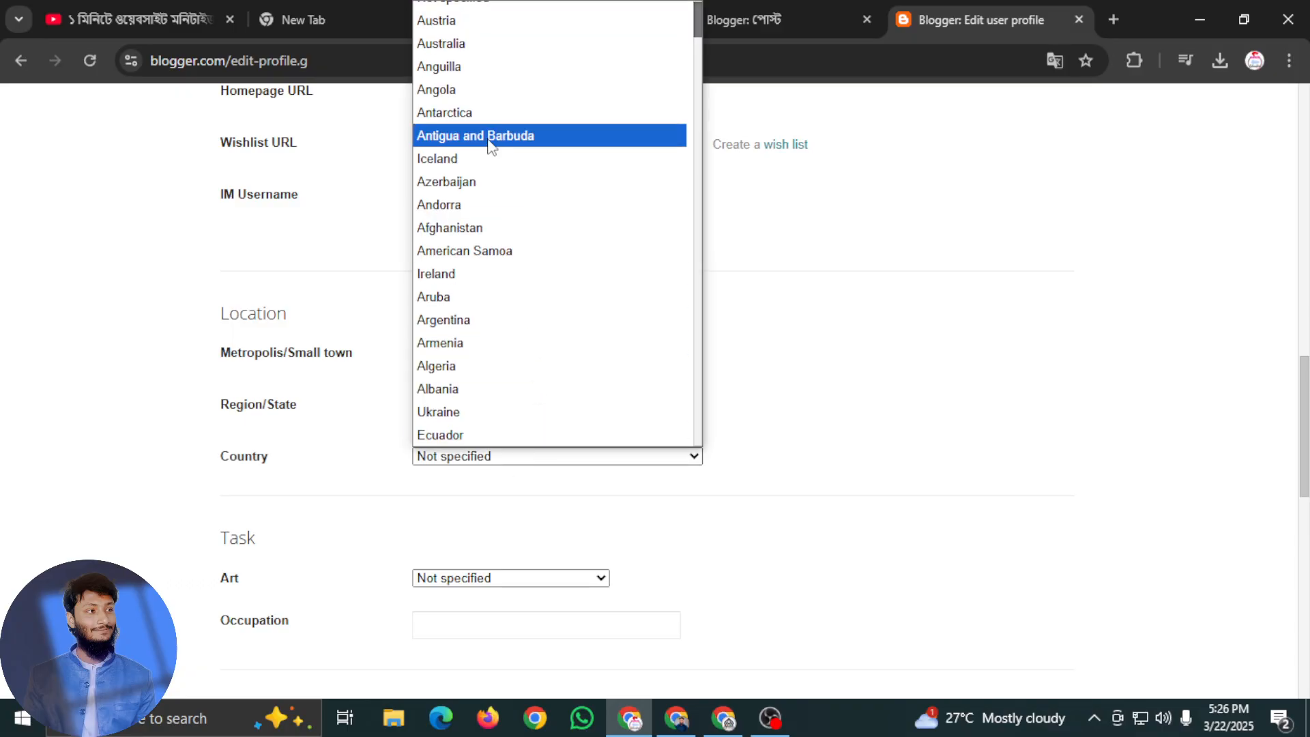
scroll(490, 145, up, 1)
scroll(496, 307, down, 10)
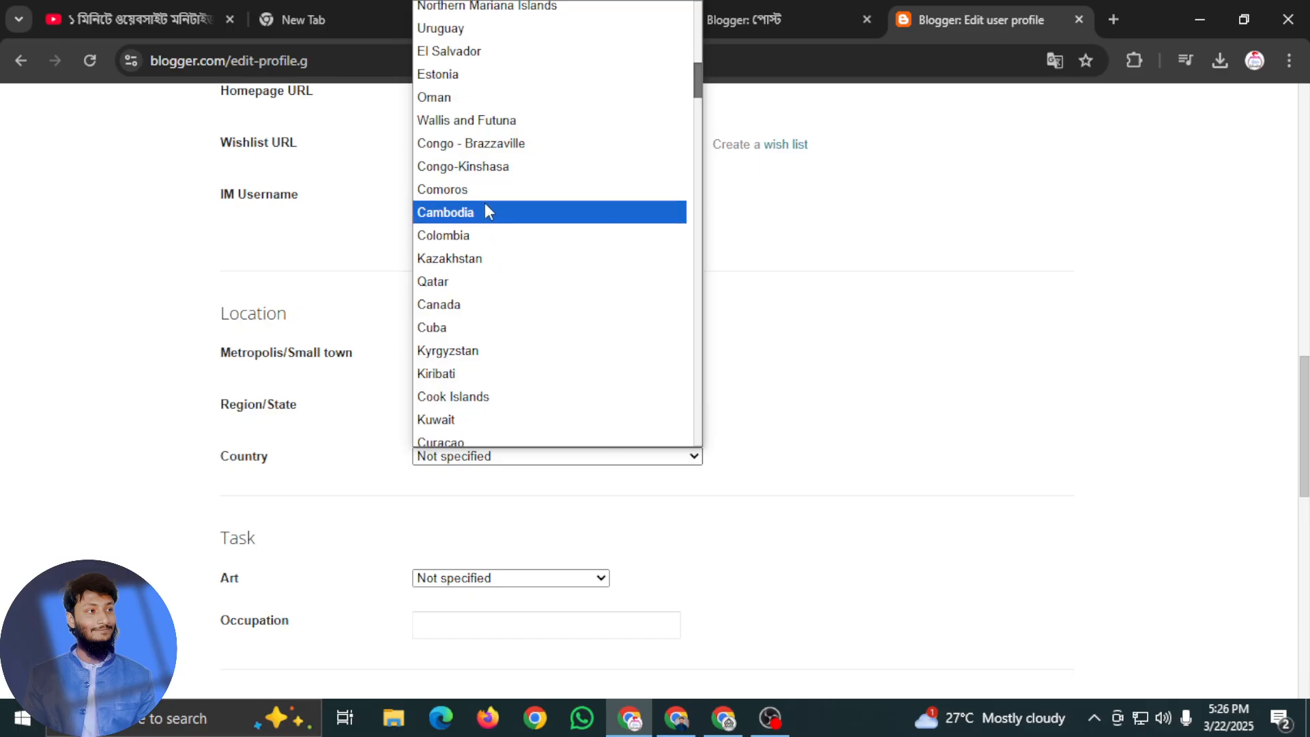
scroll(503, 342, down, 7)
scroll(503, 342, up, 17)
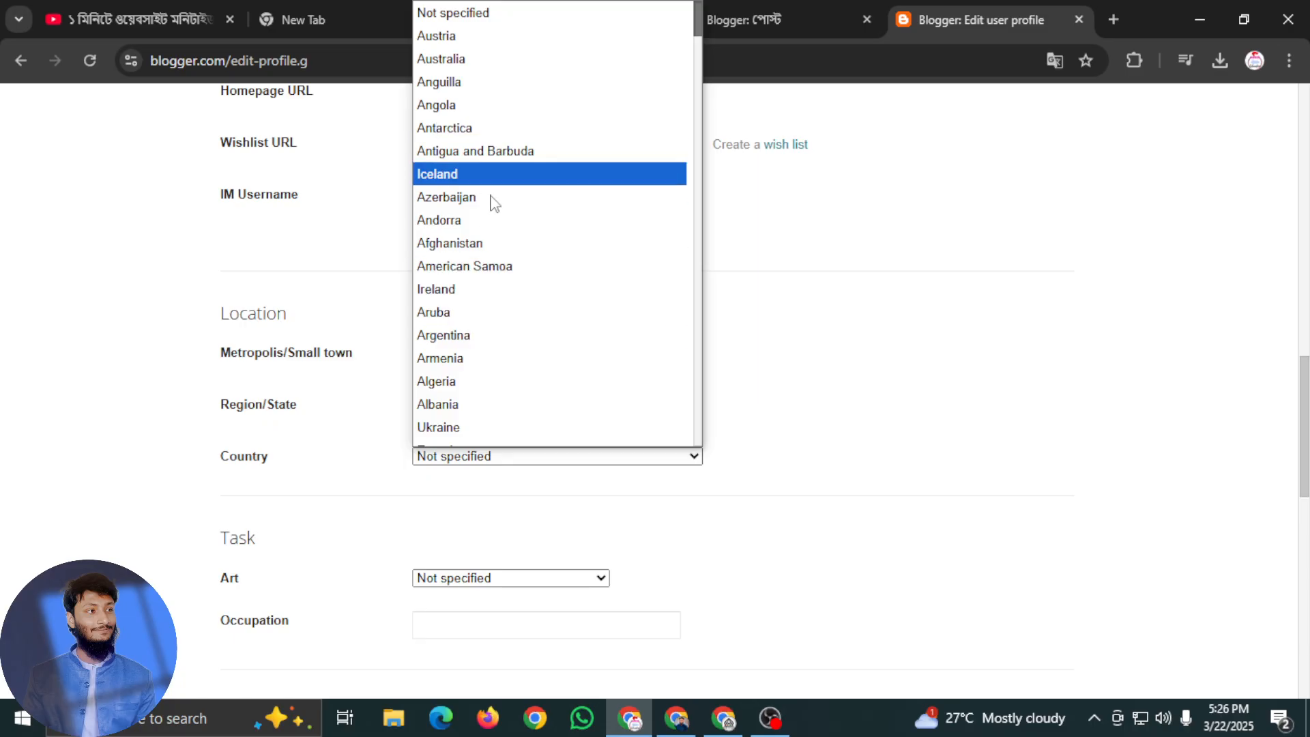
scroll(480, 345, down, 5)
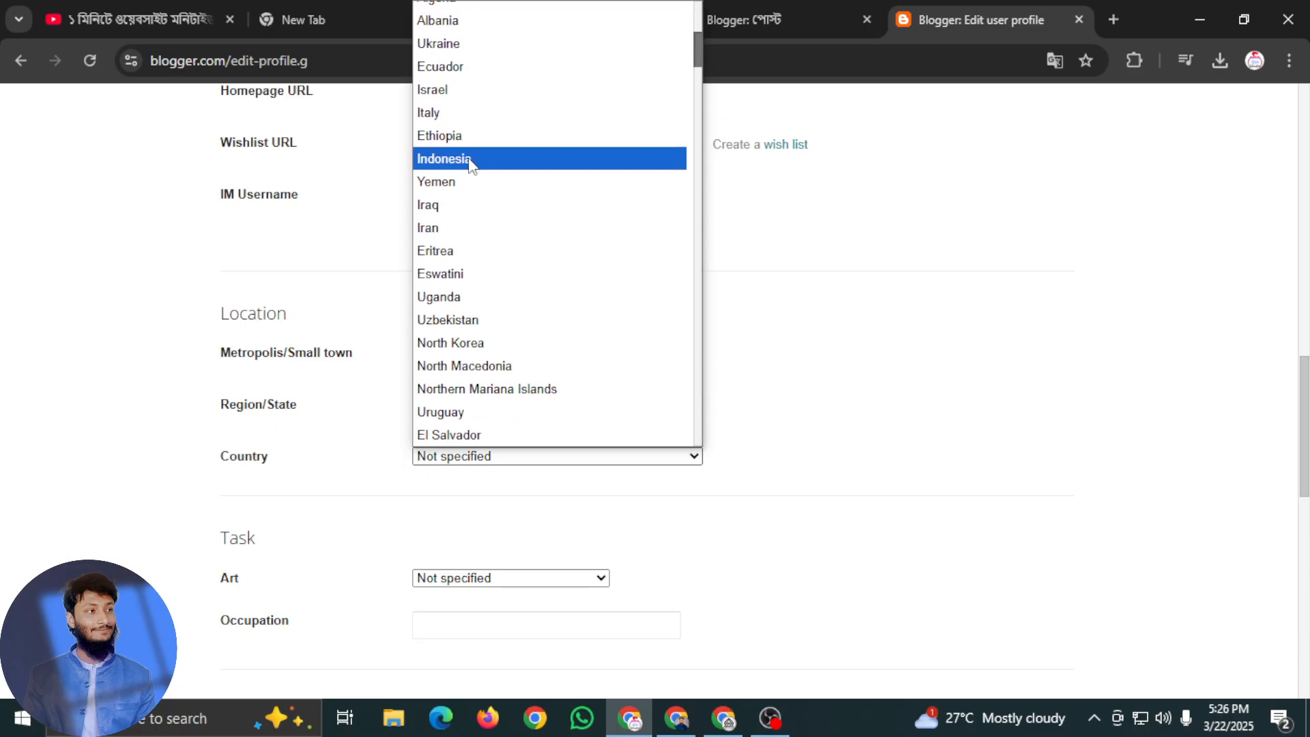
scroll(491, 333, down, 11)
scroll(493, 332, down, 20)
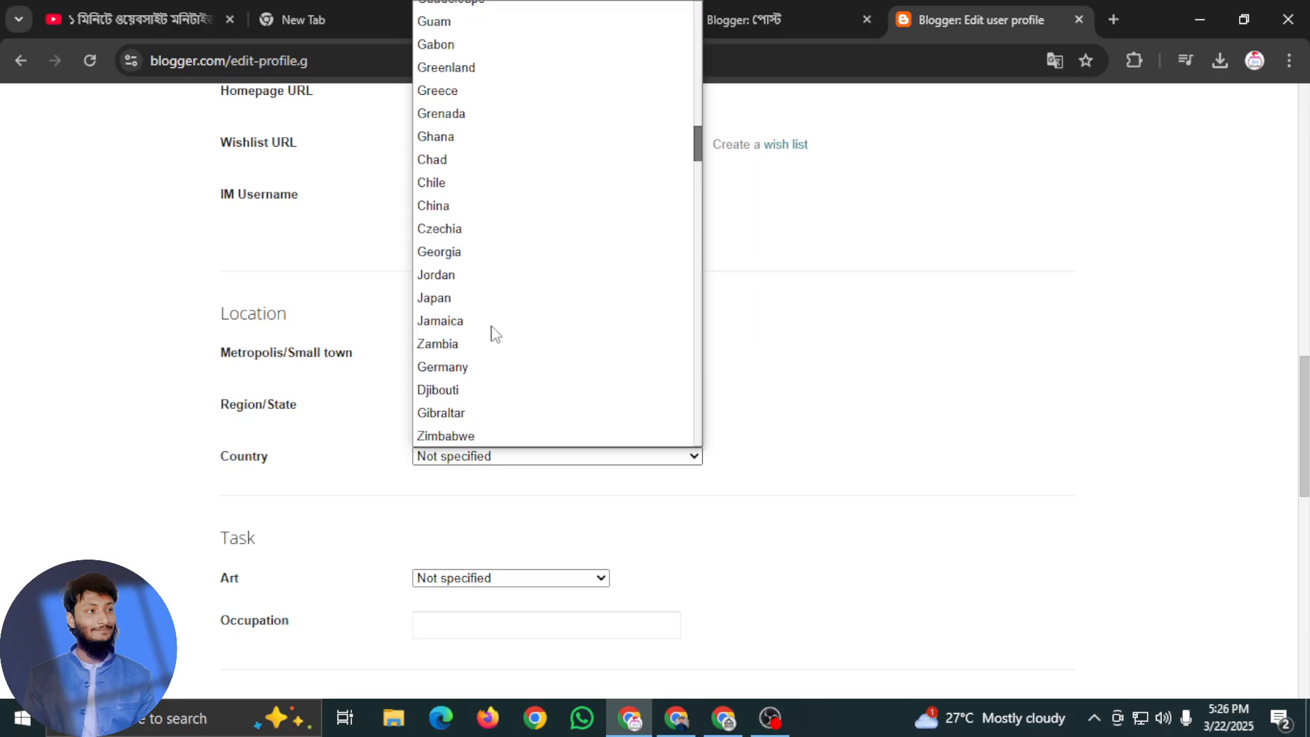
scroll(492, 333, up, 10)
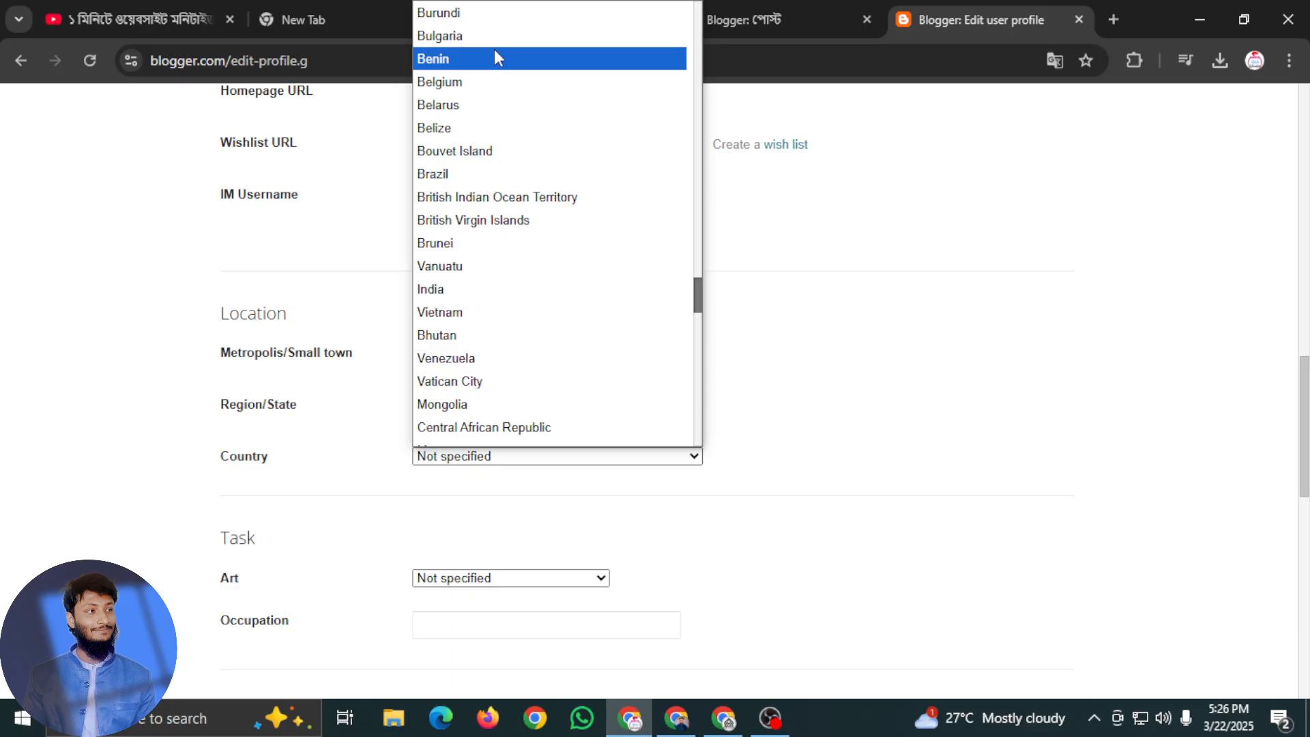
scroll(495, 61, up, 3)
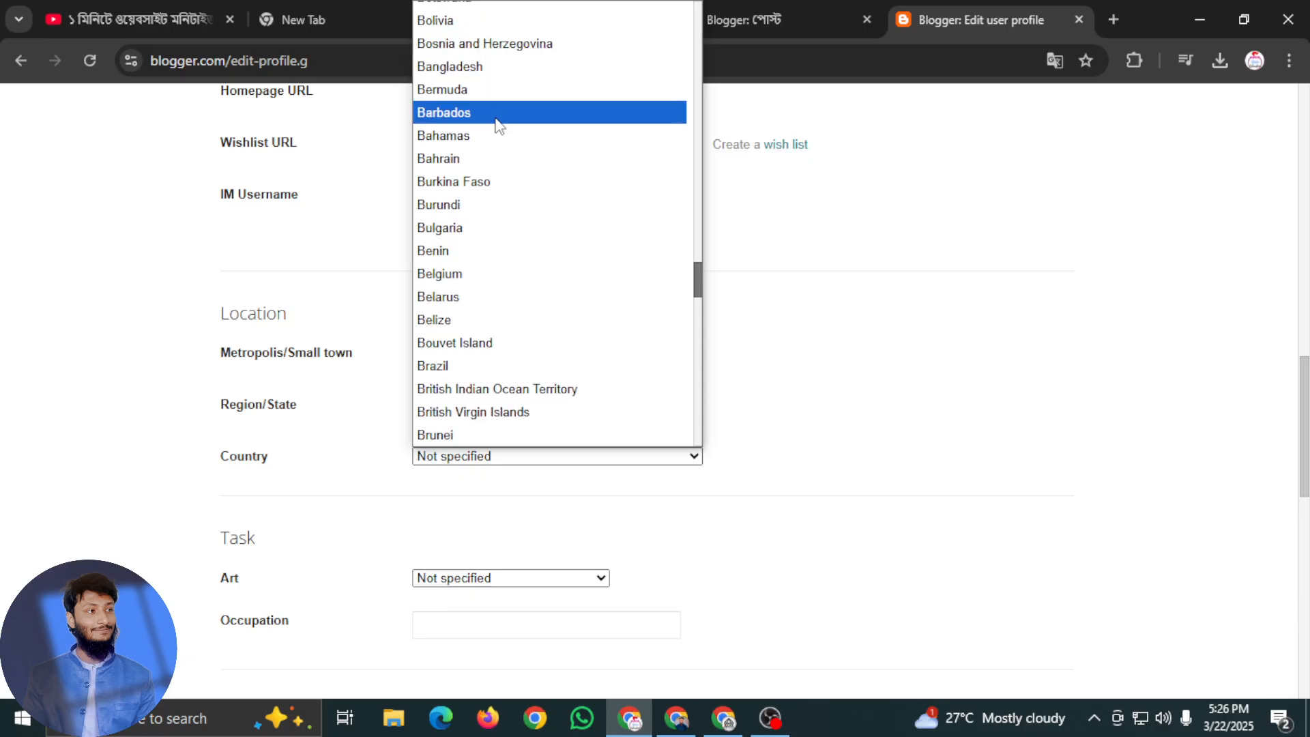
click(493, 80)
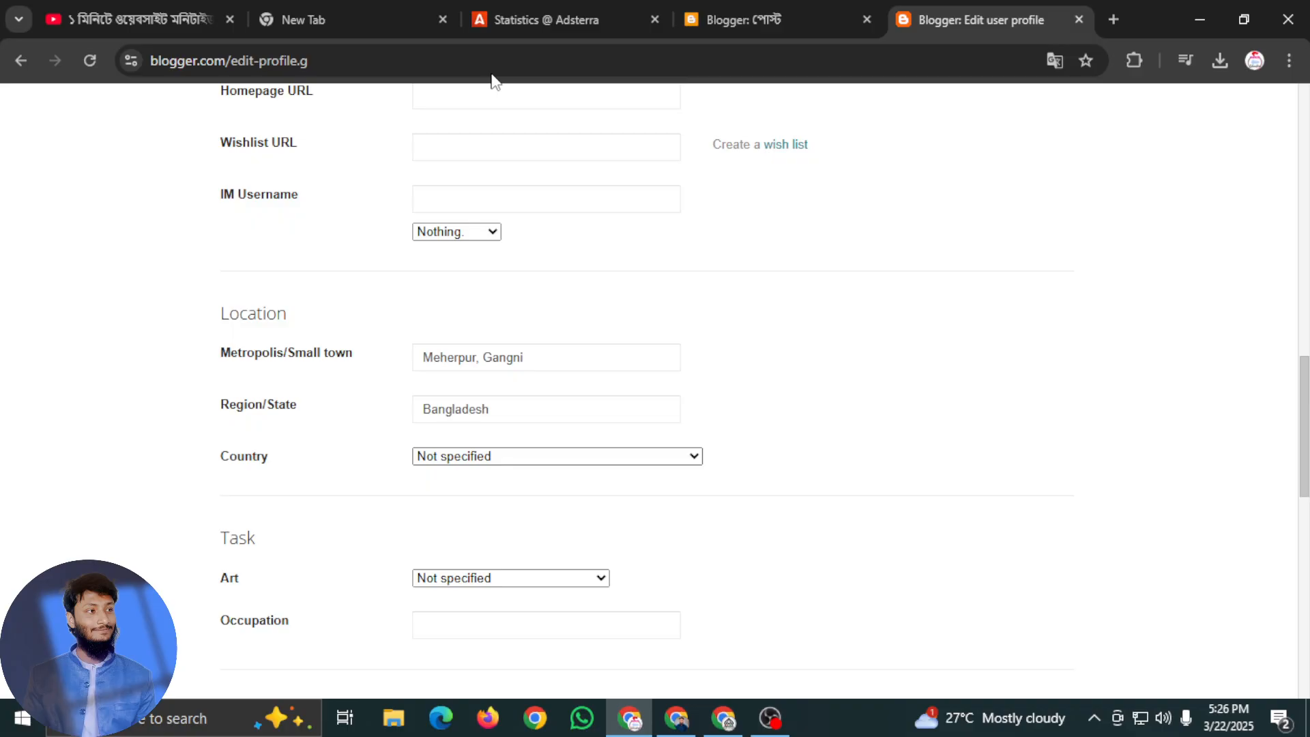
Replace the region/state entry in the location section with "Khulna"
click(492, 409)
drag(491, 410, 369, 412)
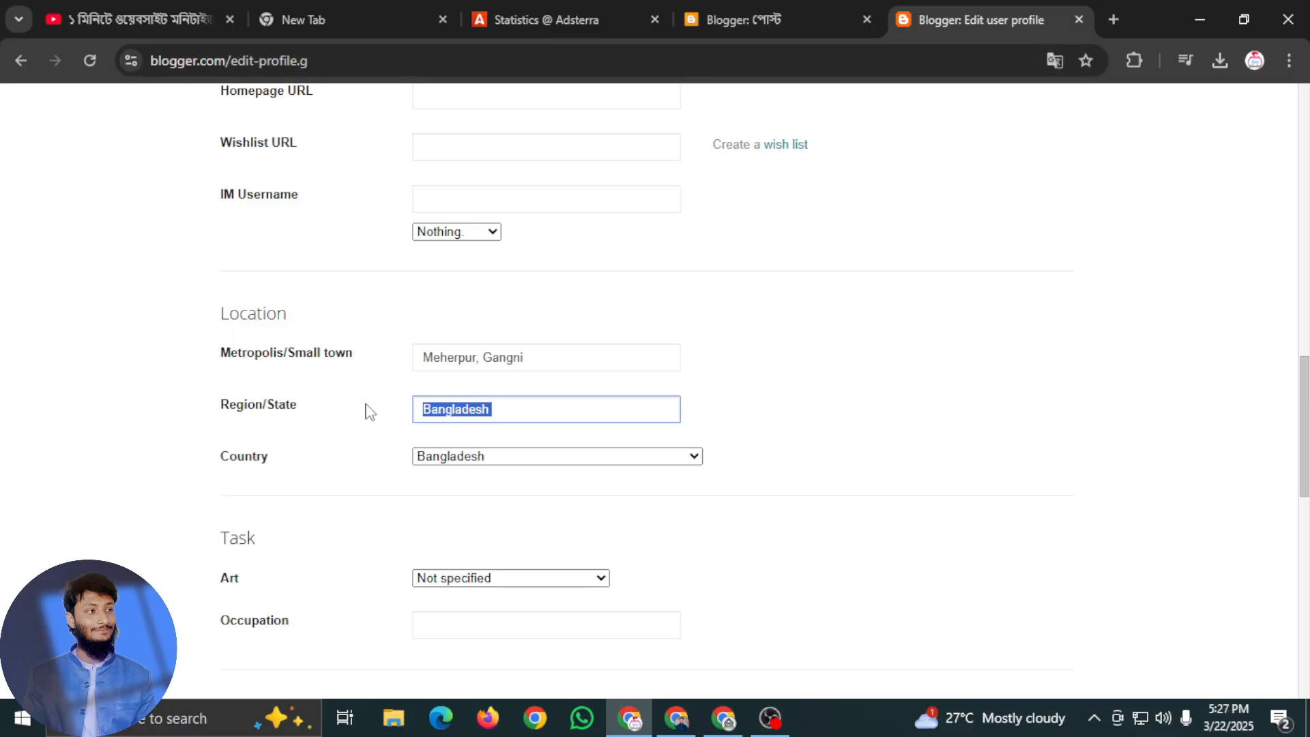
text(Khulna)
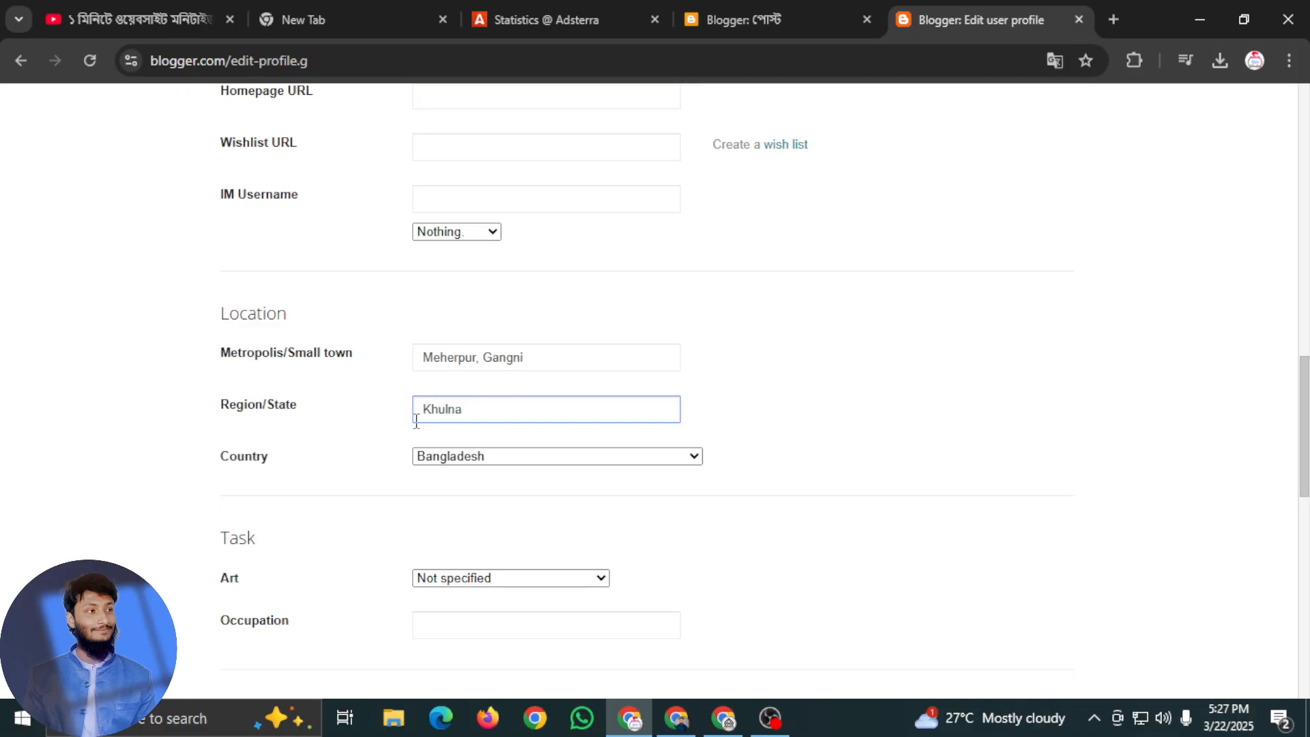
Leave the task and additional information fields blank and save the profile
scroll(511, 460, down, 3)
click(654, 347)
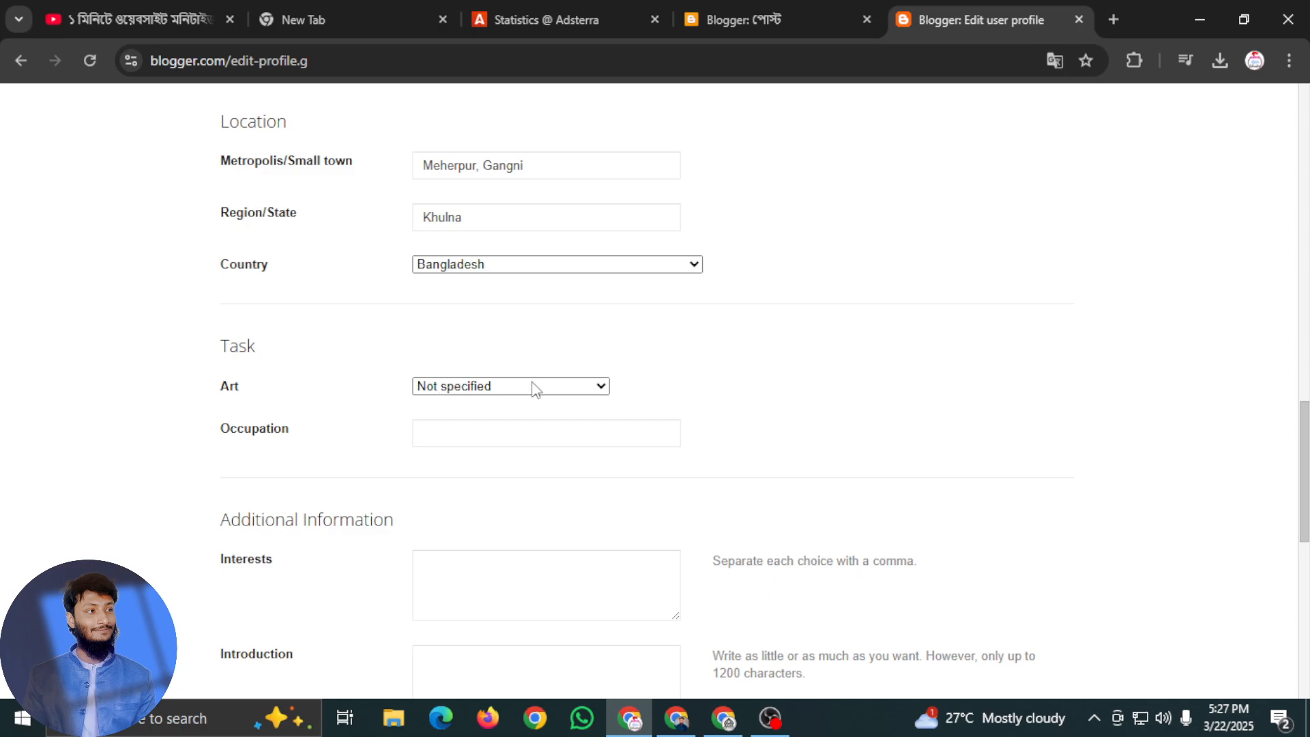
scroll(478, 443, down, 2)
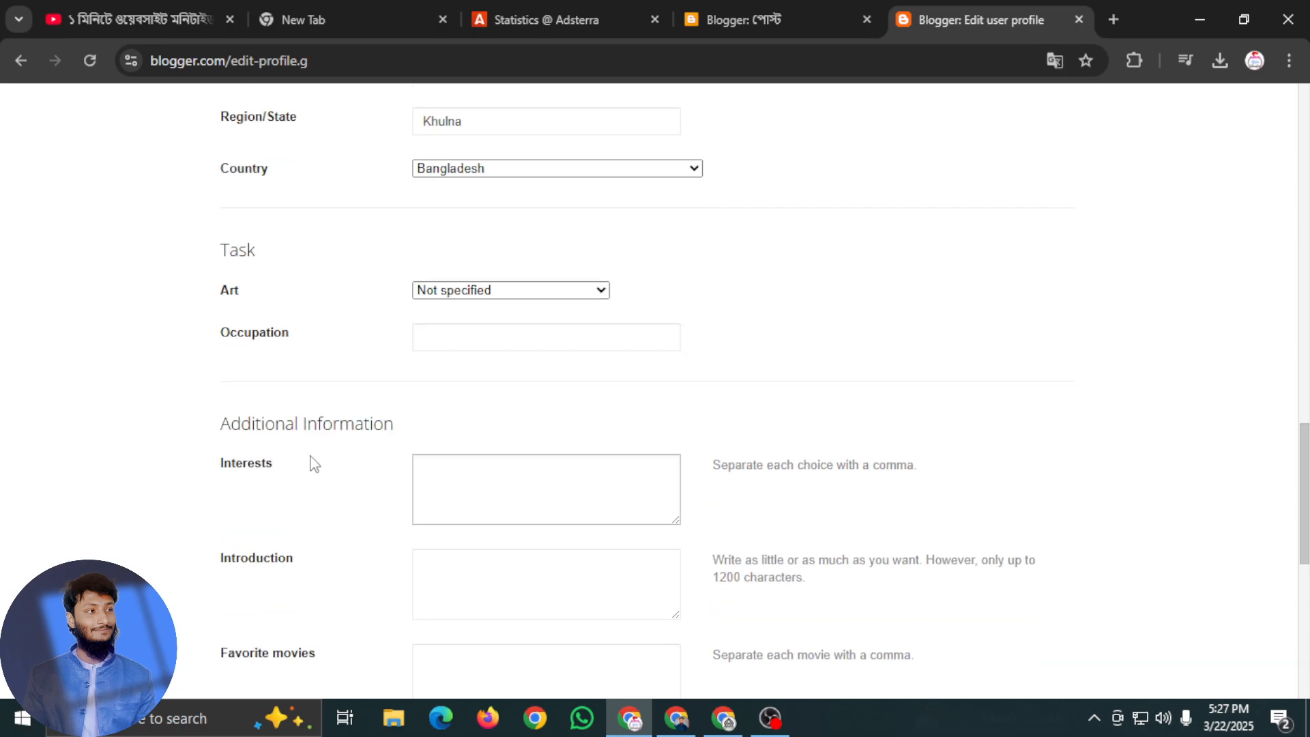
scroll(396, 453, down, 3)
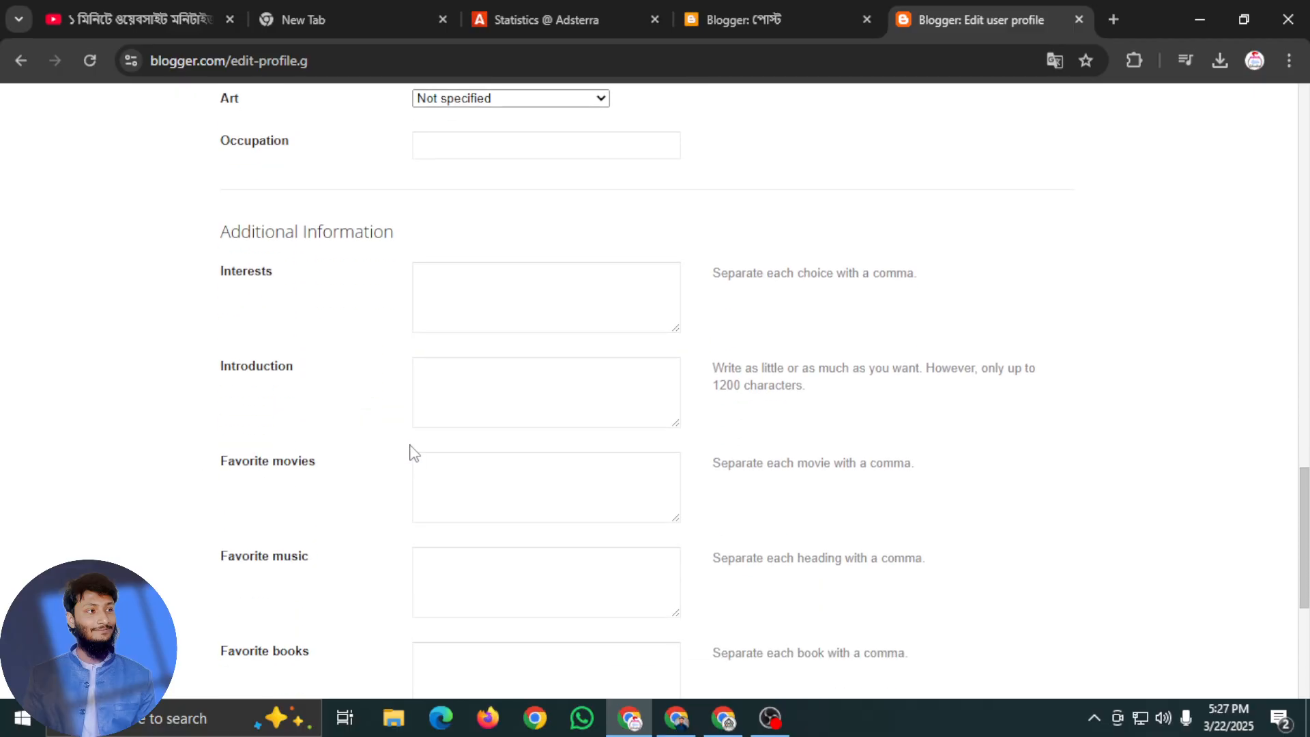
scroll(409, 453, down, 5)
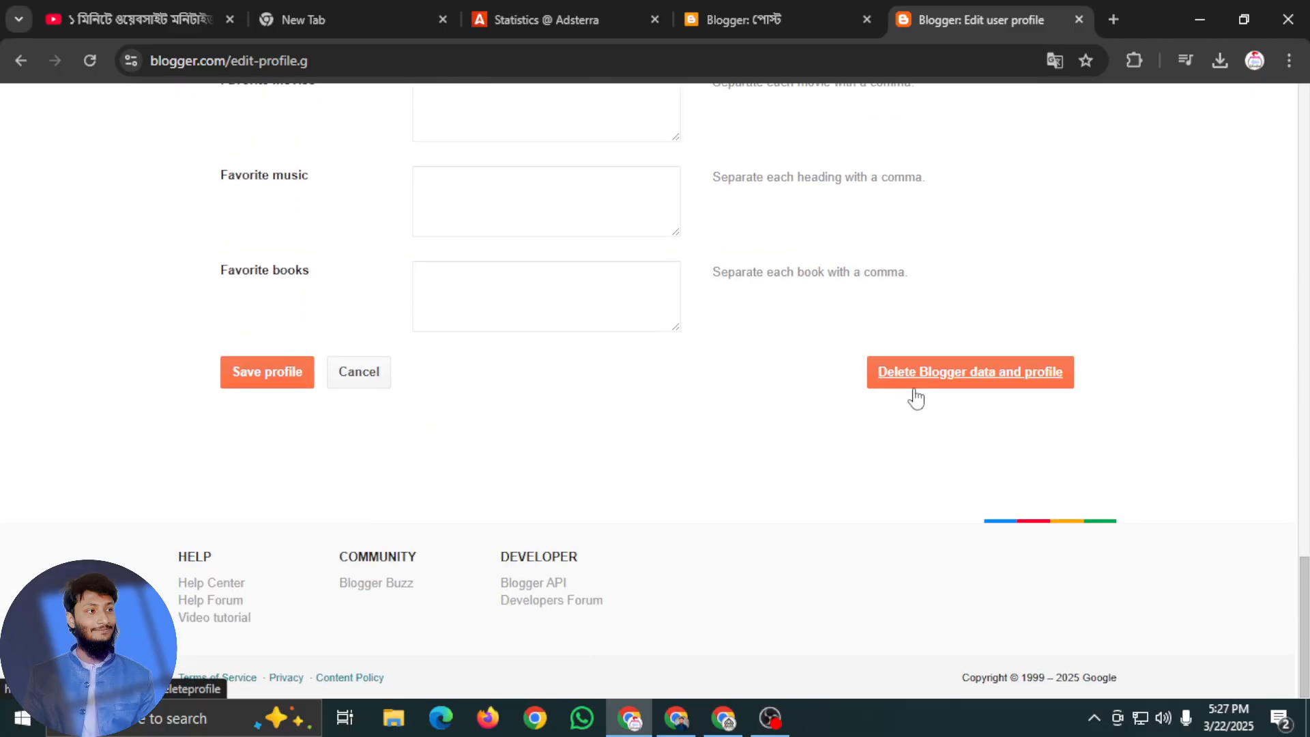
click(283, 378)
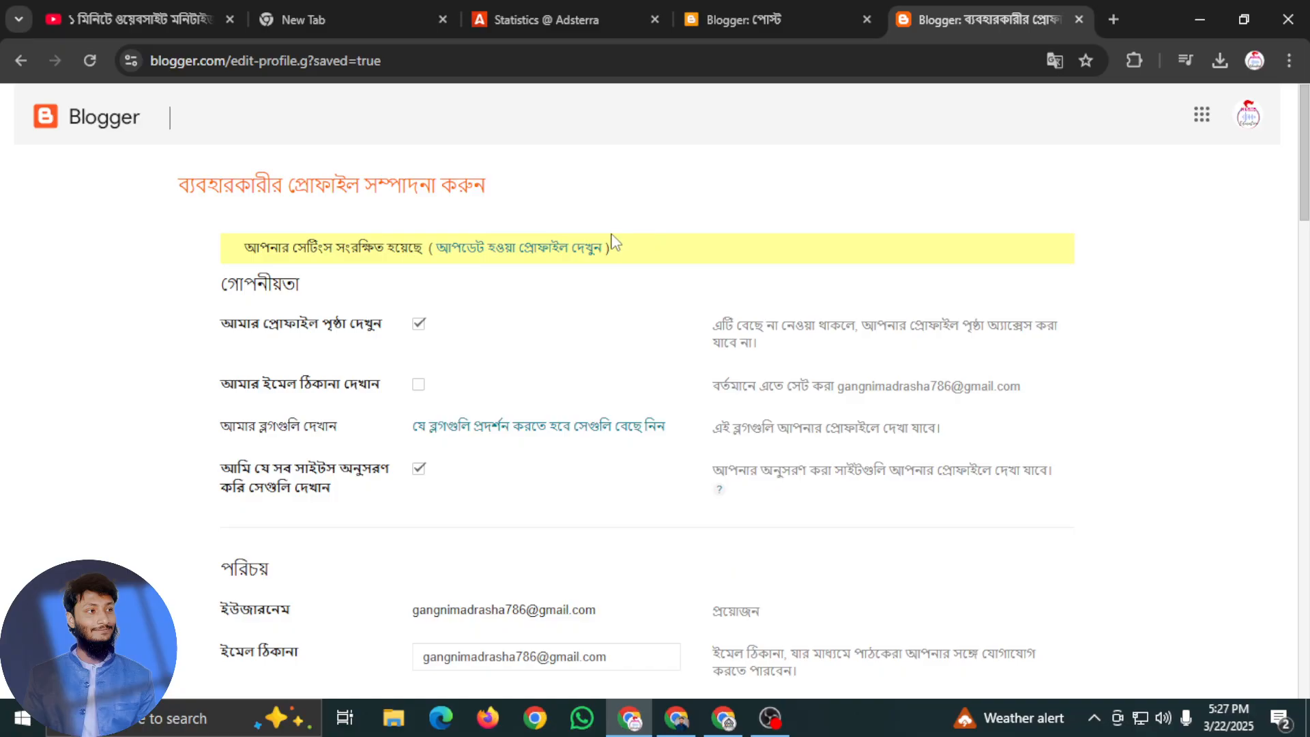
View the updated profile page and its full-size profile photo, ending back on the profile page
click(539, 261)
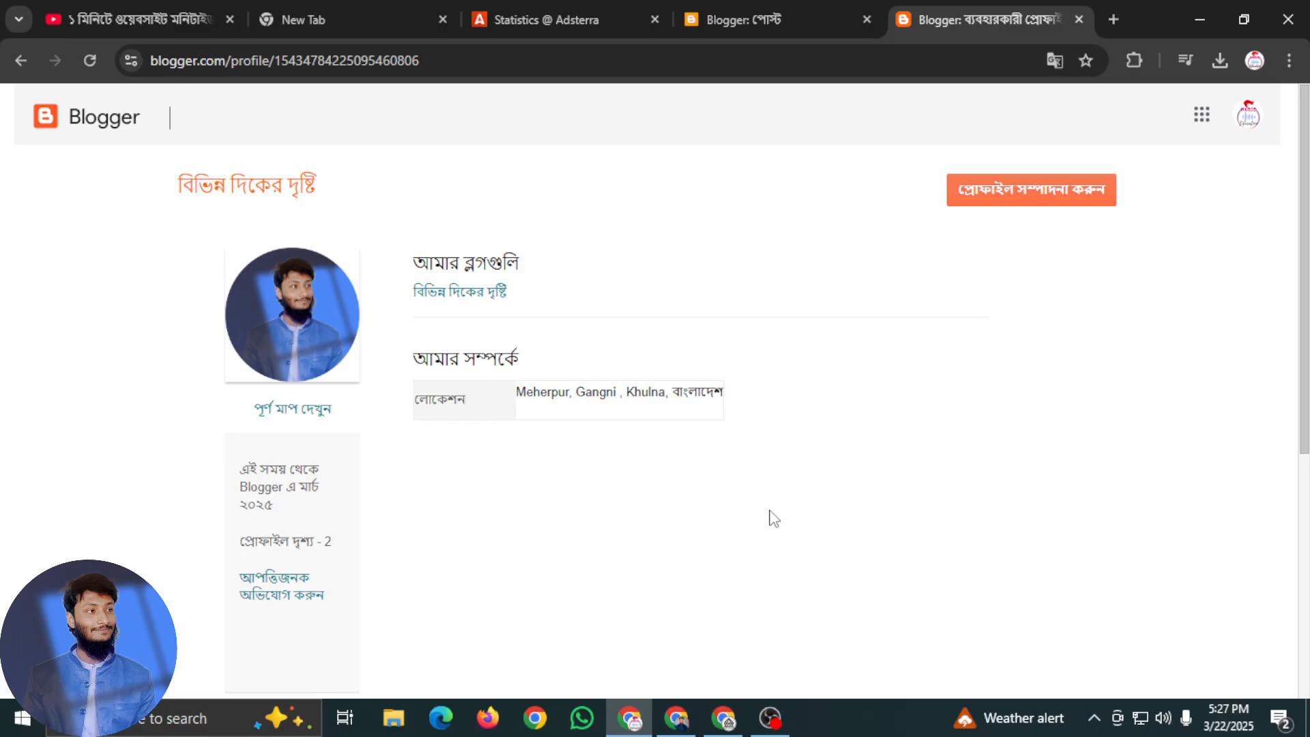
scroll(772, 523, down, 2)
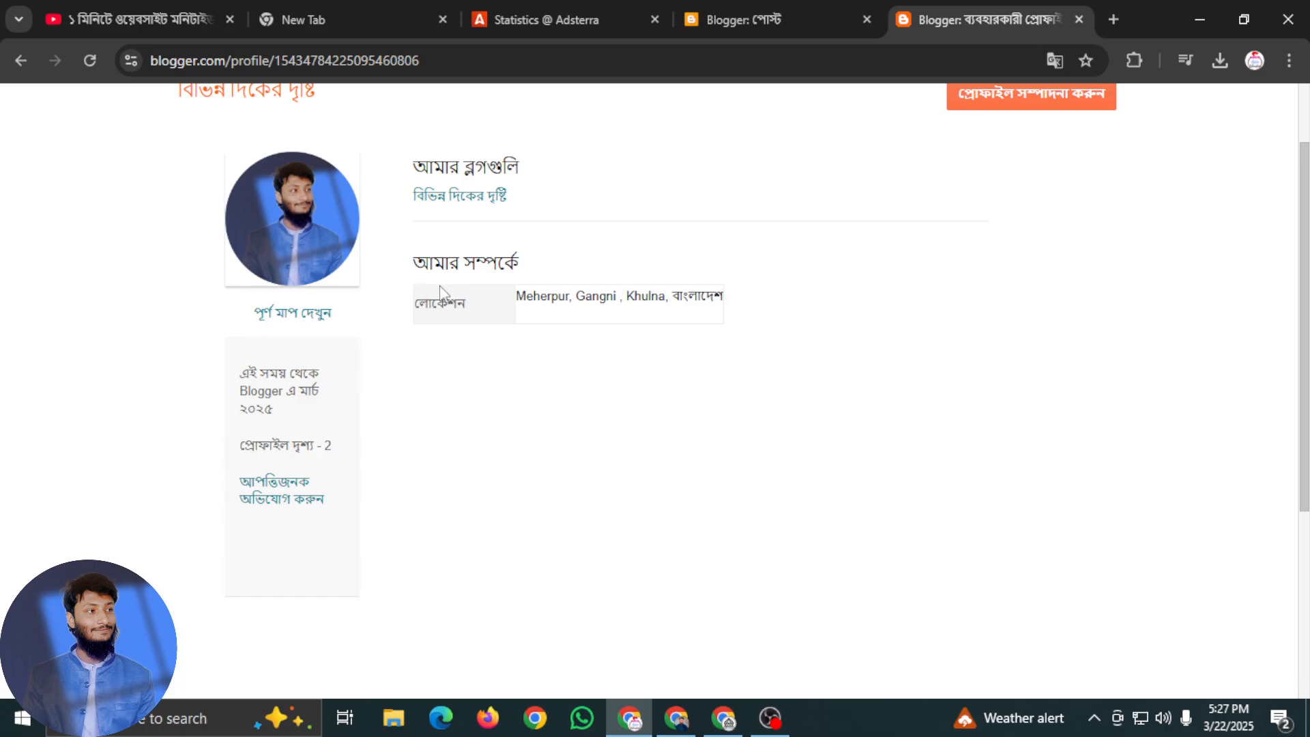
click(292, 314)
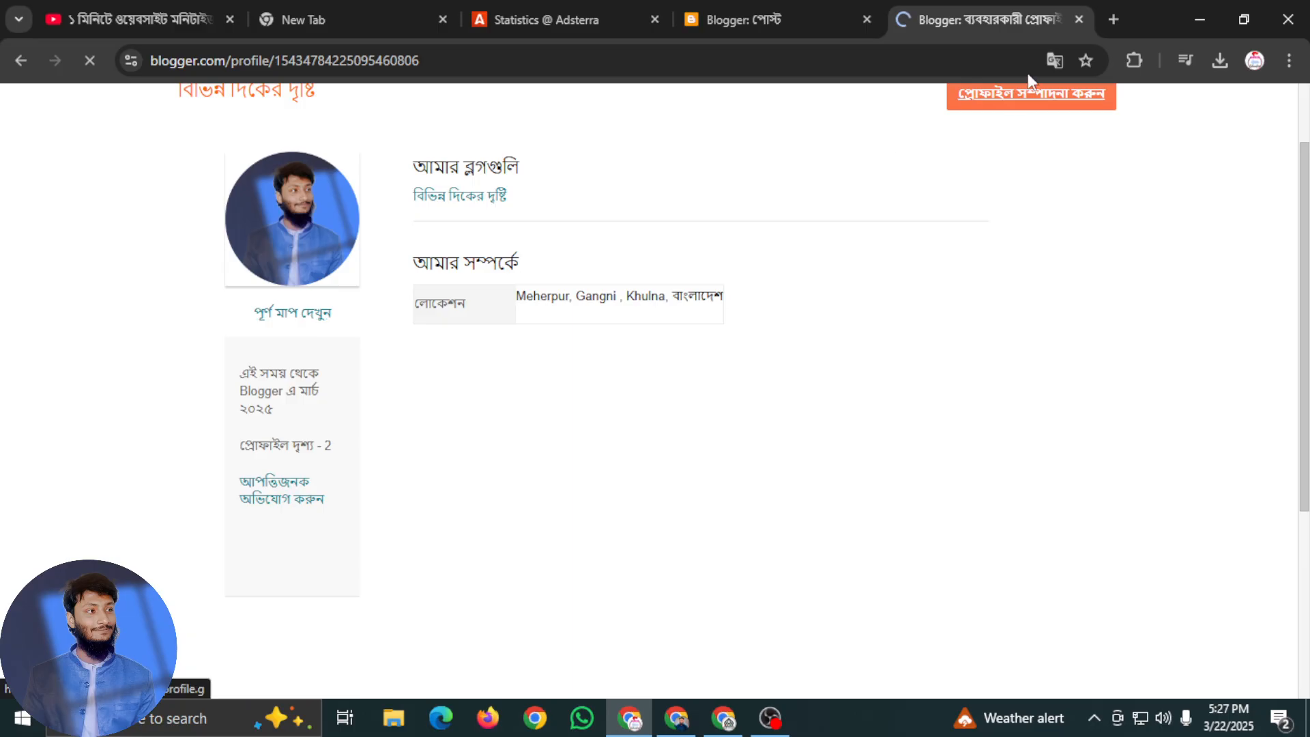
click(814, 3)
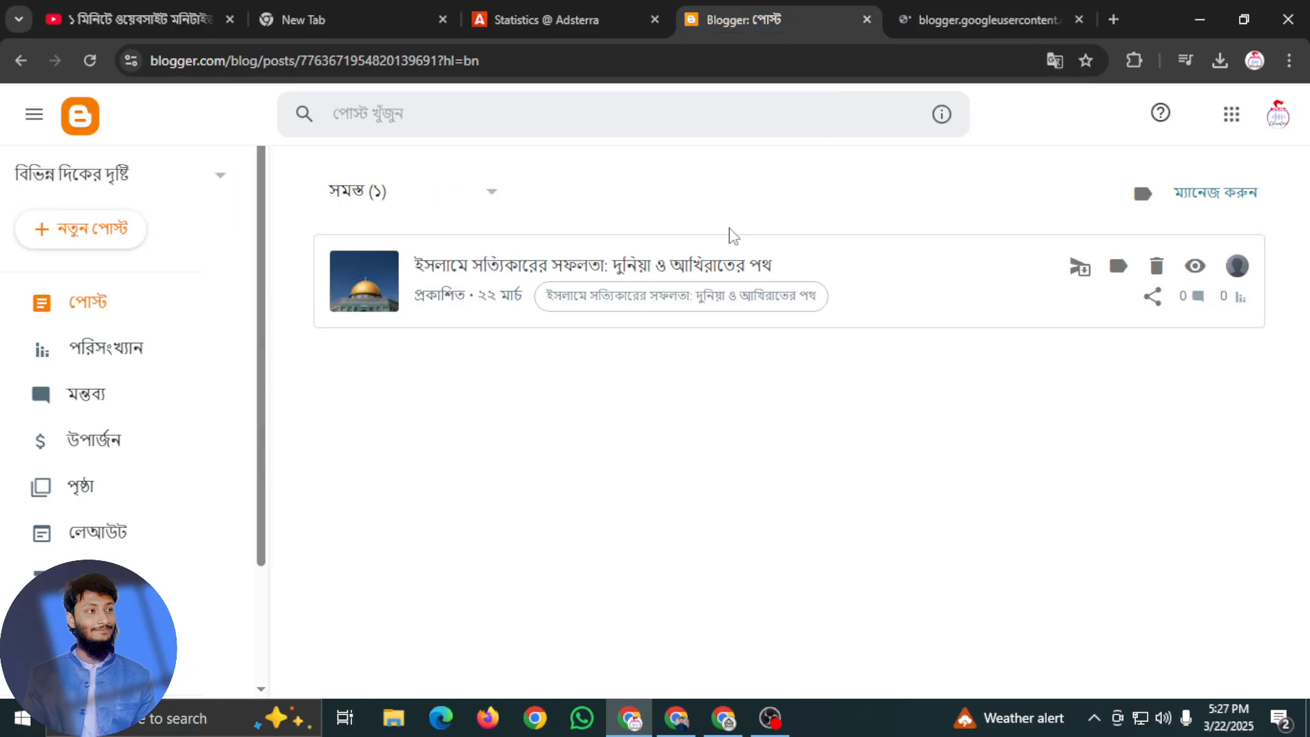
click(931, 6)
click(785, 9)
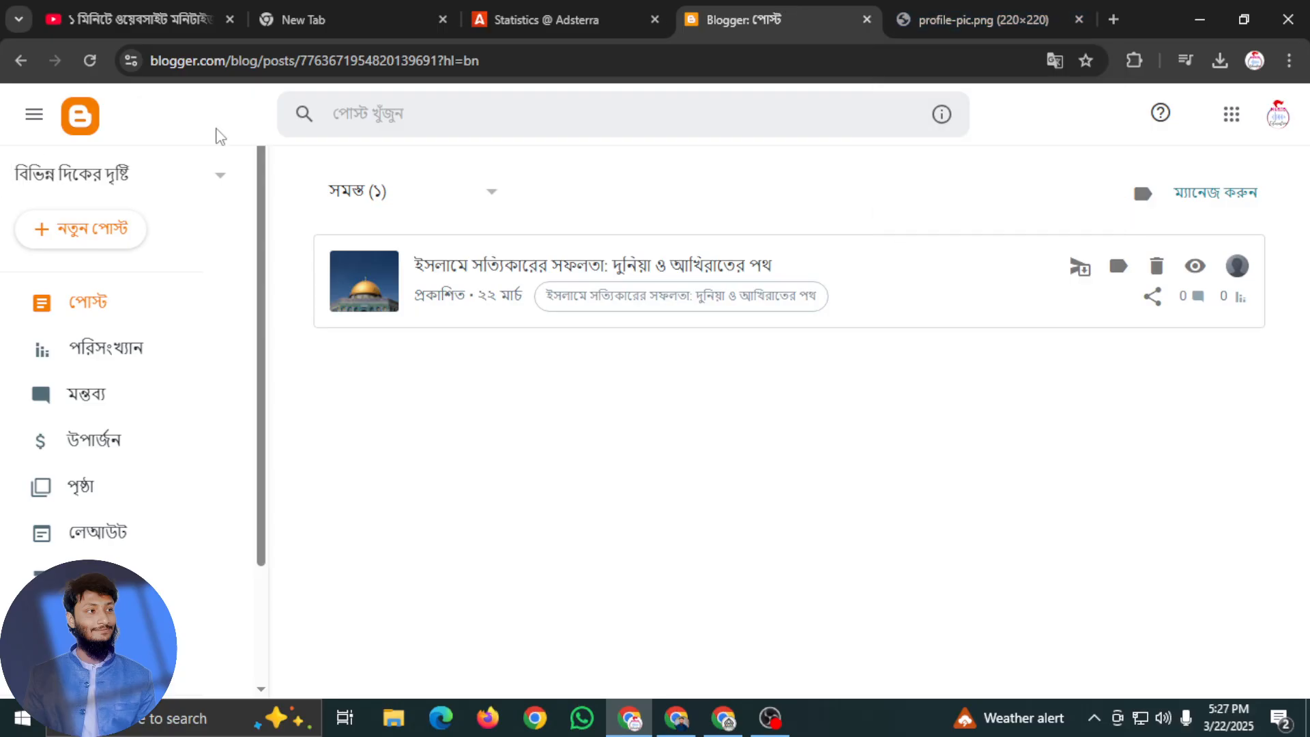
click(921, 12)
click(22, 62)
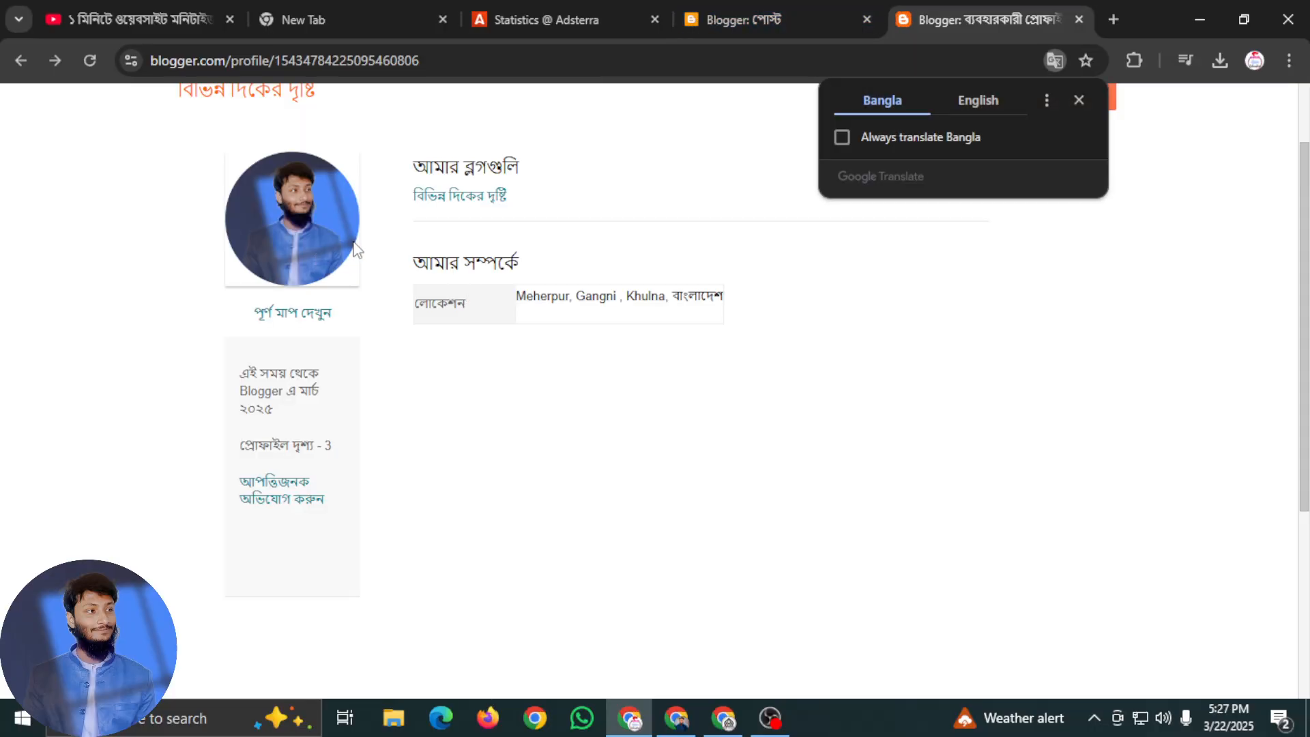
scroll(351, 242, up, 2)
click(558, 392)
click(1015, 198)
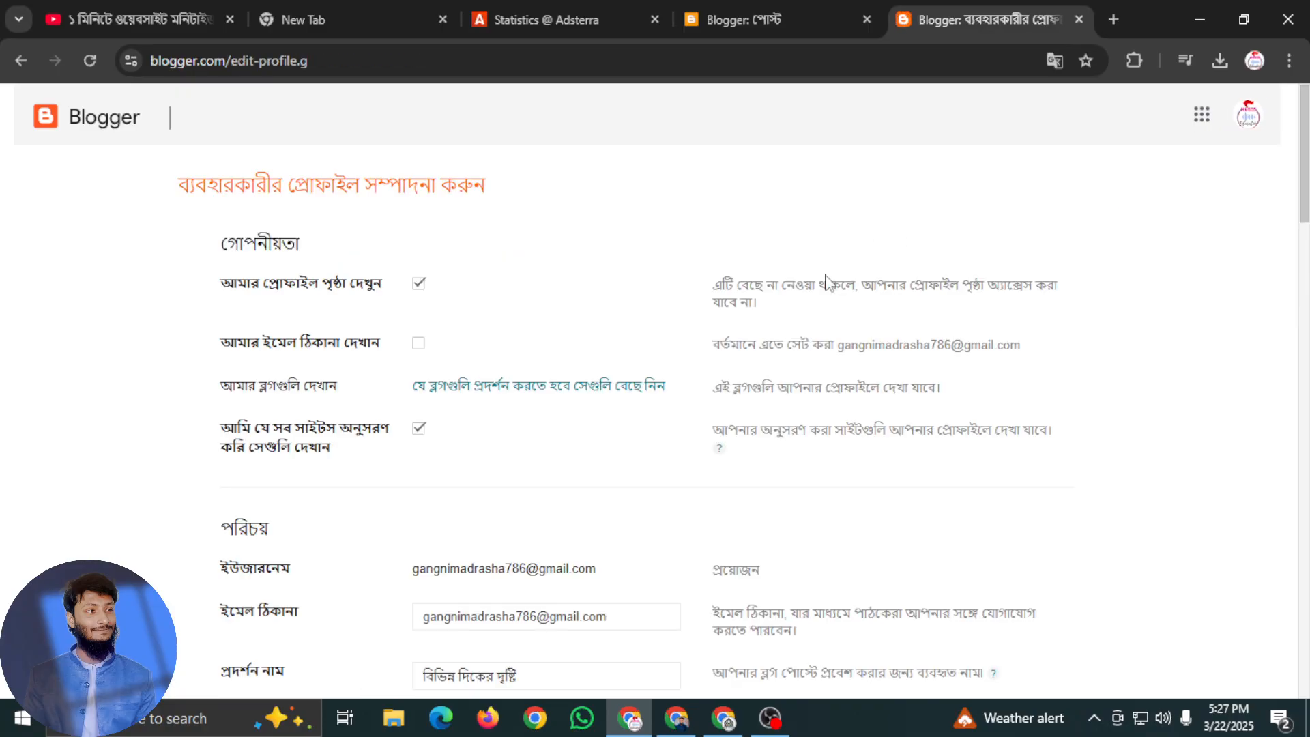
scroll(751, 342, down, 4)
scroll(566, 511, down, 4)
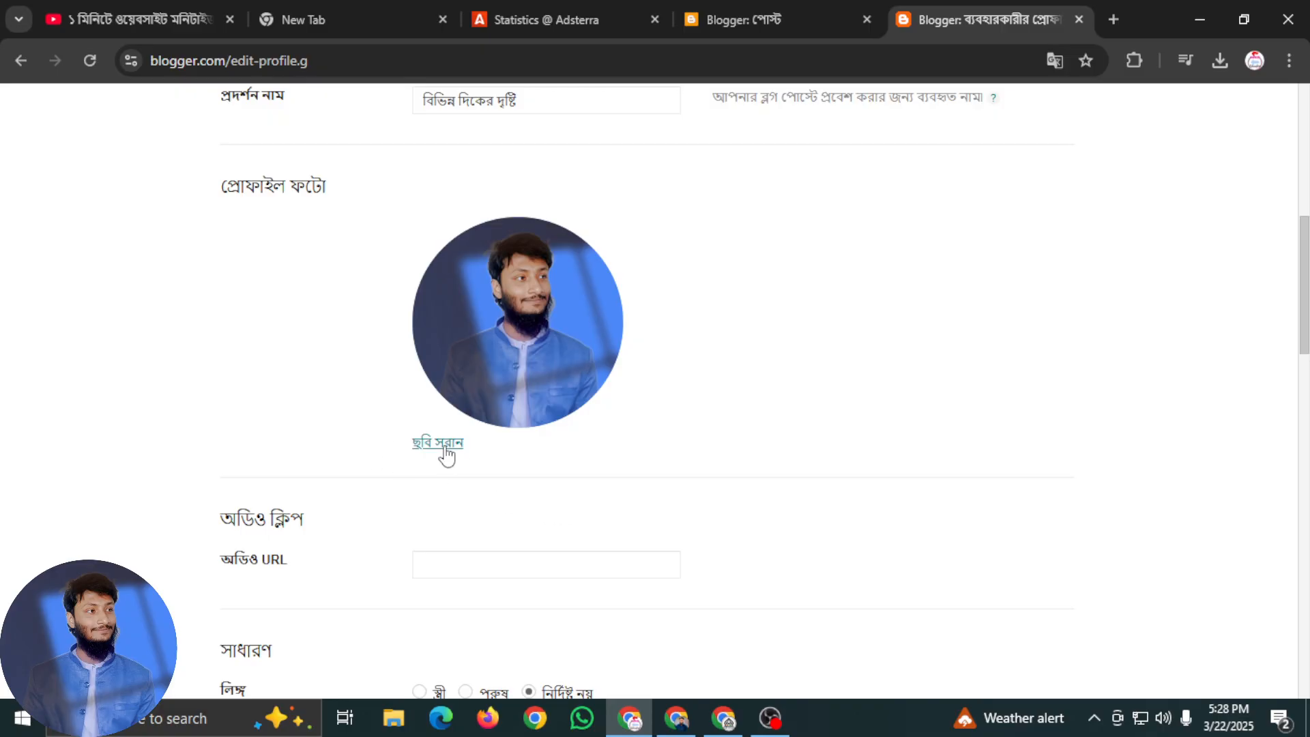
click(447, 443)
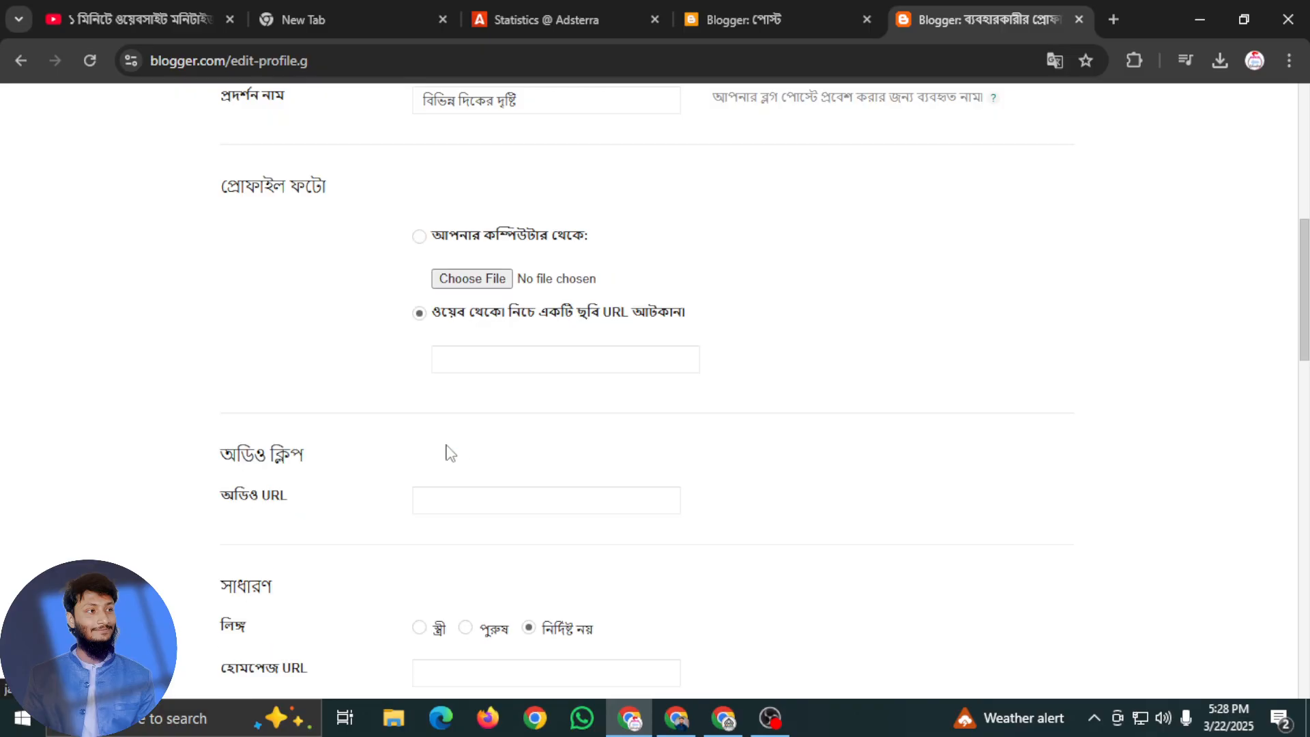
click(464, 283)
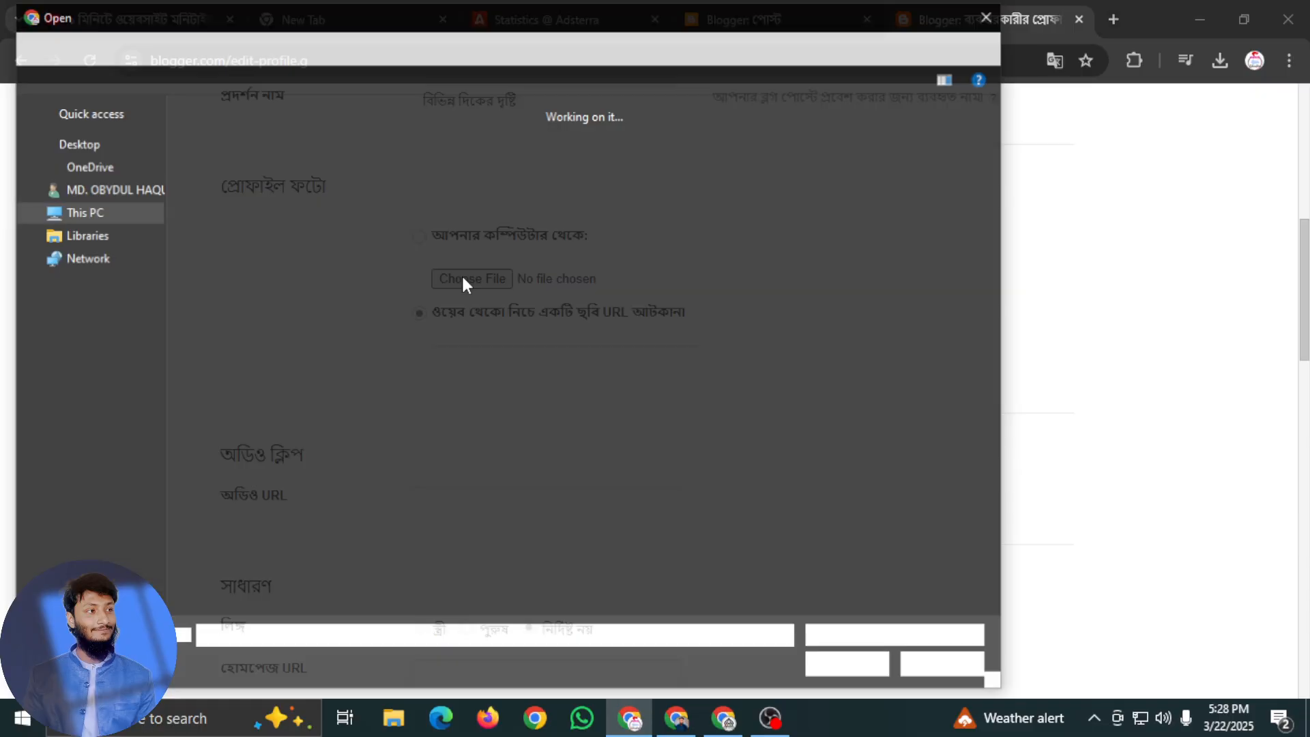
scroll(295, 348, down, 20)
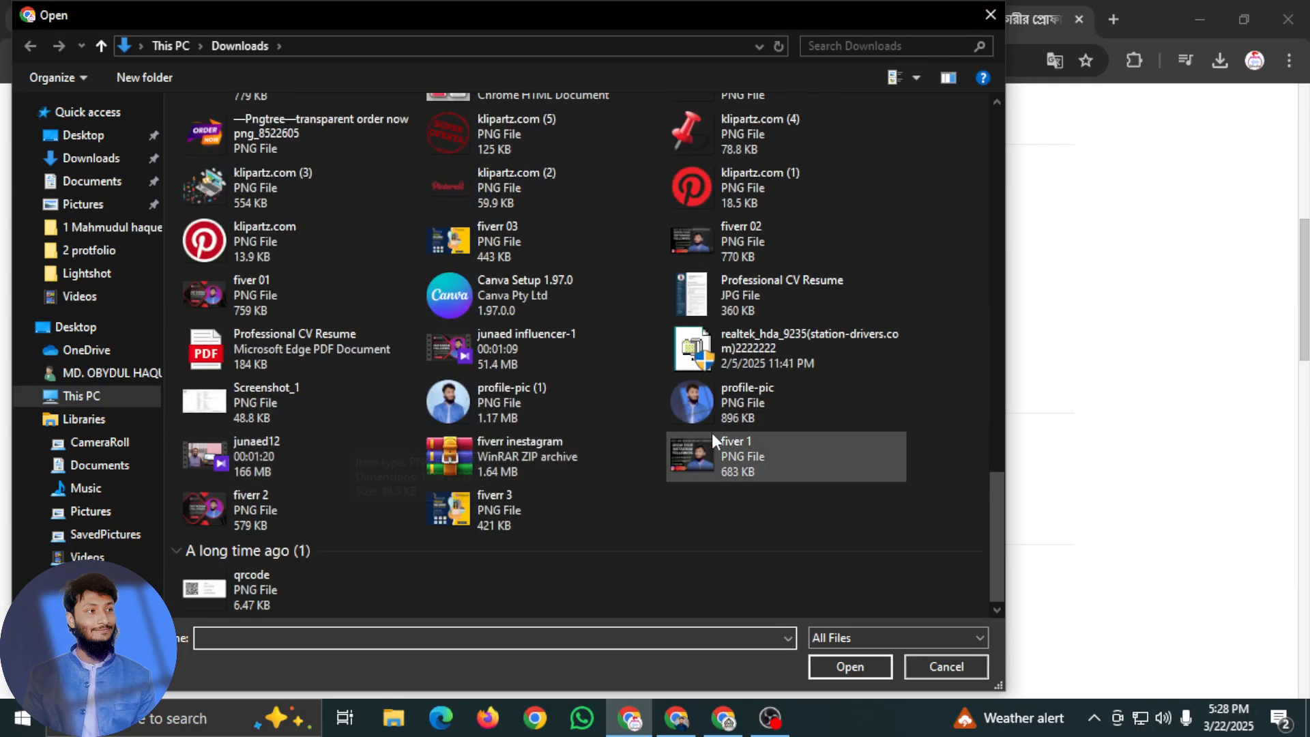
click(107, 229)
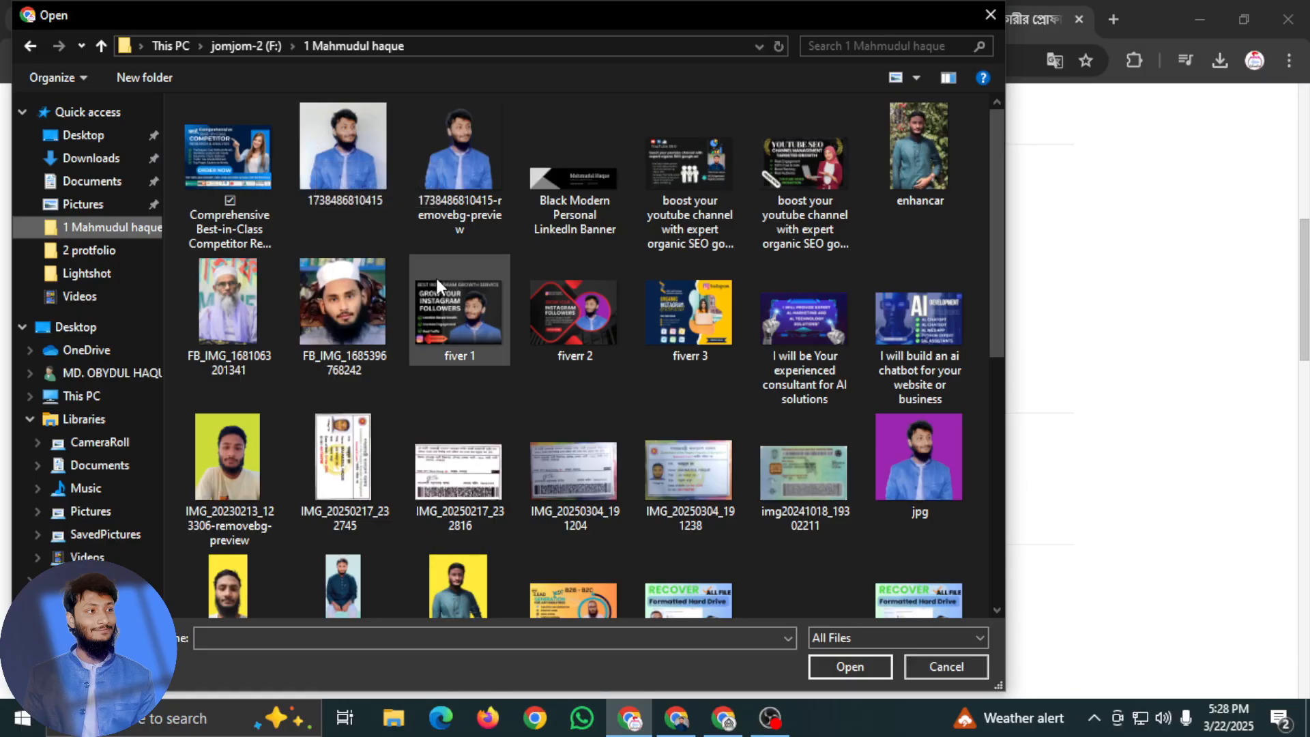
click(358, 156)
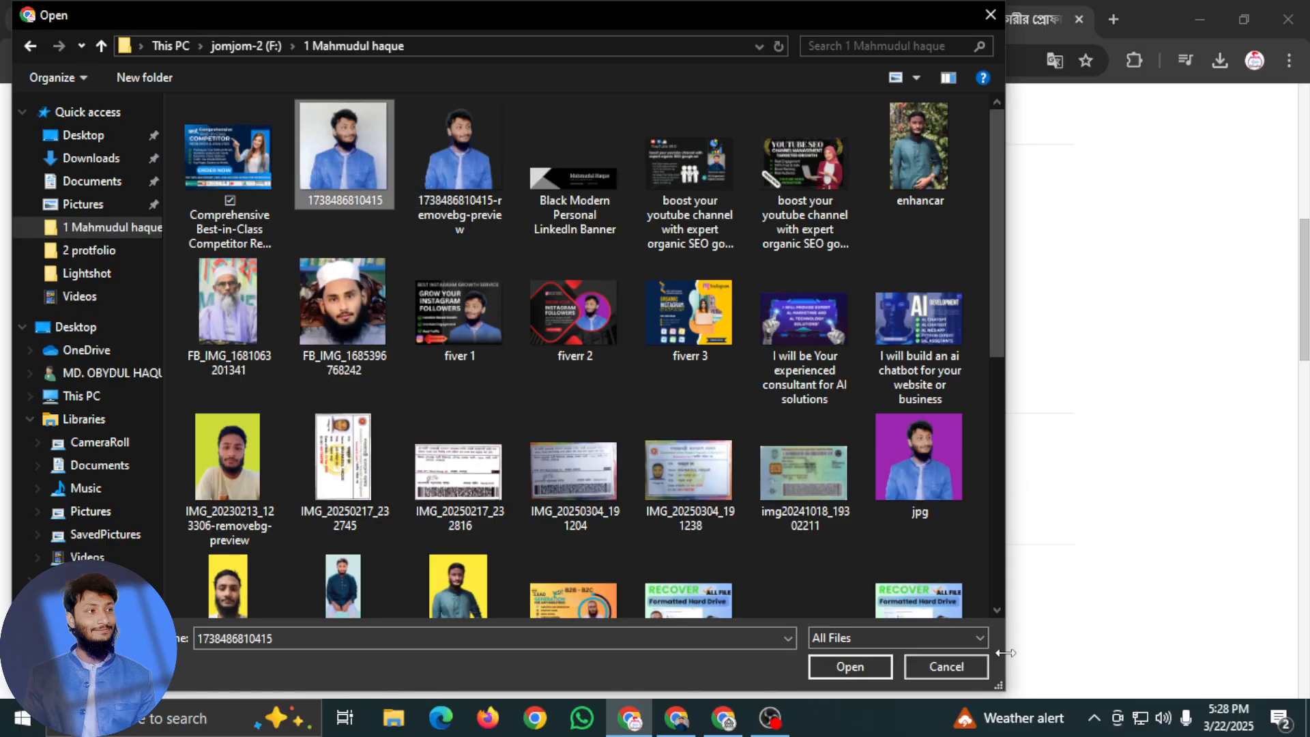
click(860, 666)
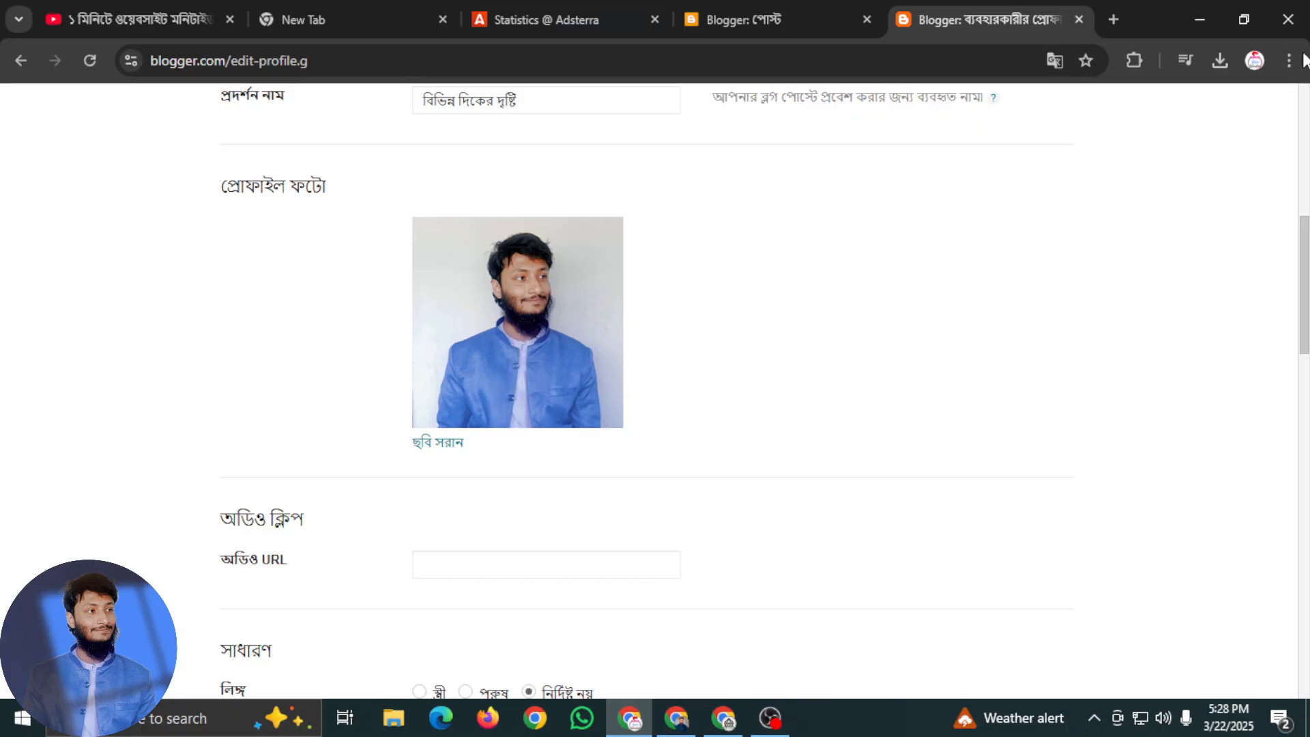
Look over the remaining profile fields and close the edit form, discarding the unsaved changes
scroll(736, 372, up, 8)
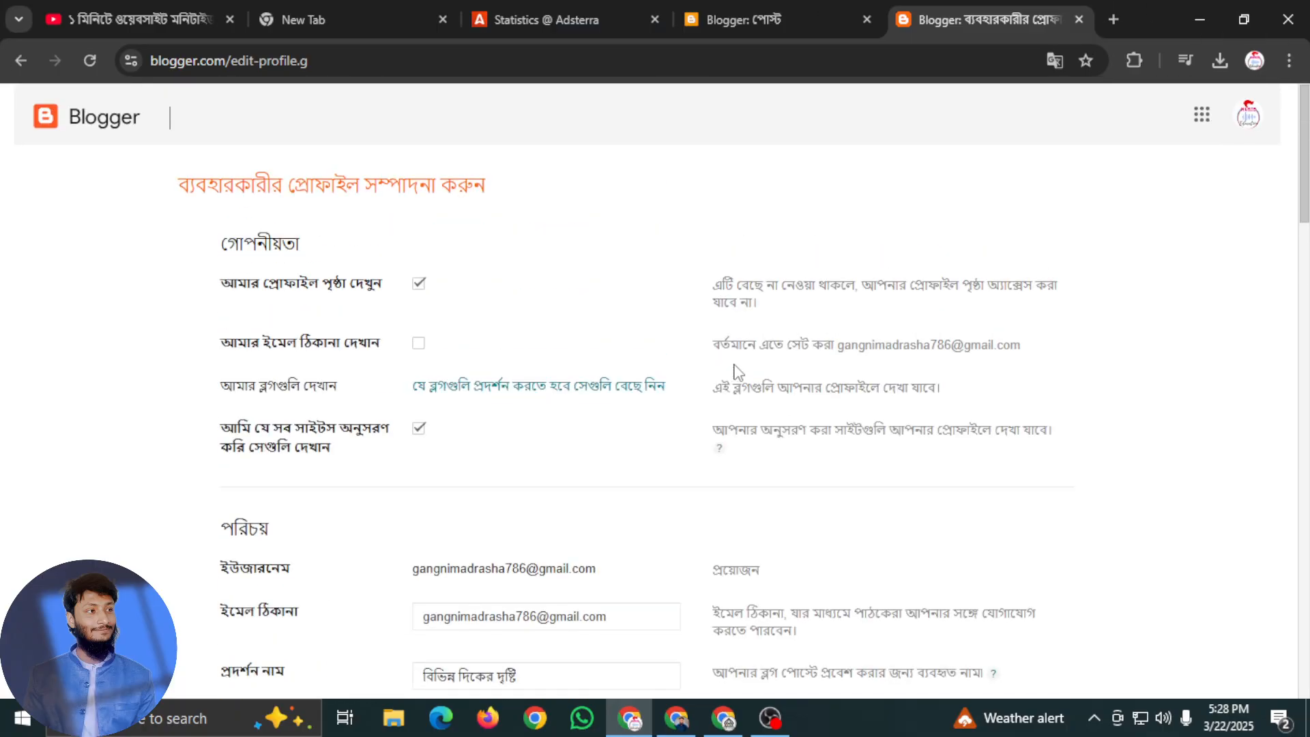
scroll(433, 584, down, 10)
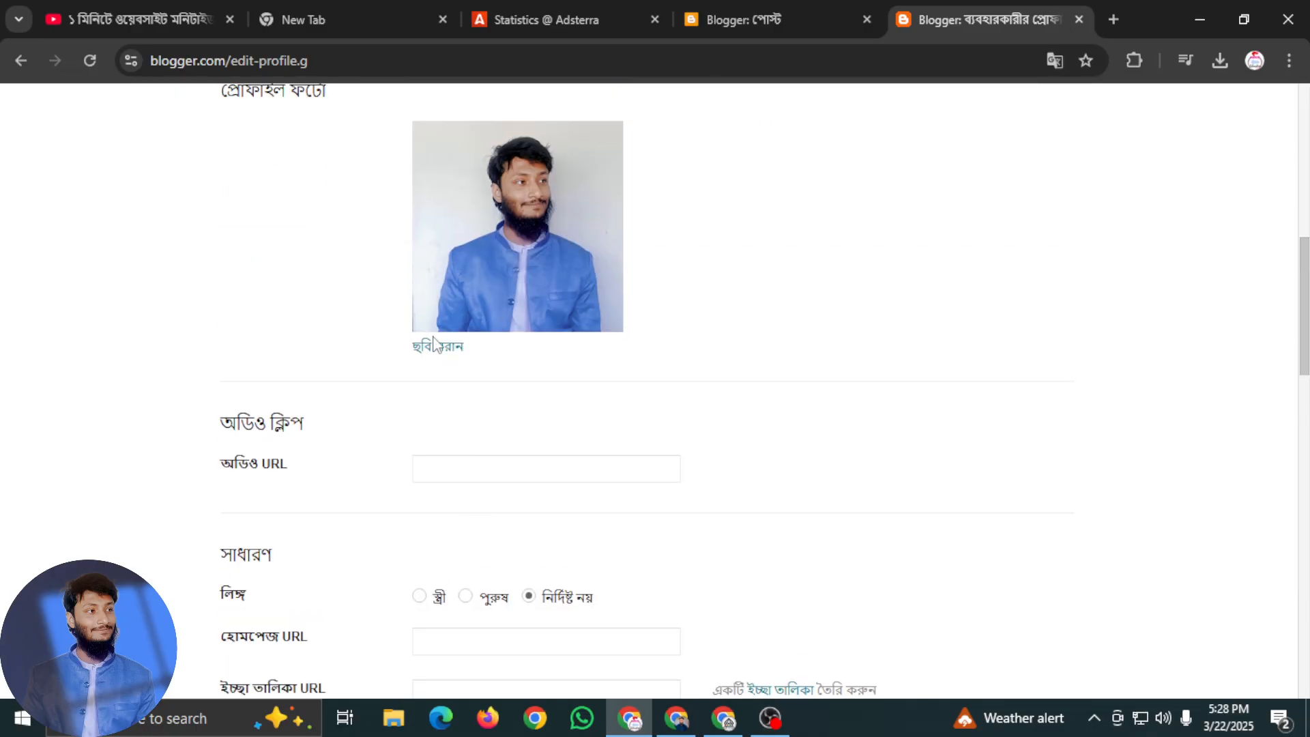
scroll(498, 430, down, 20)
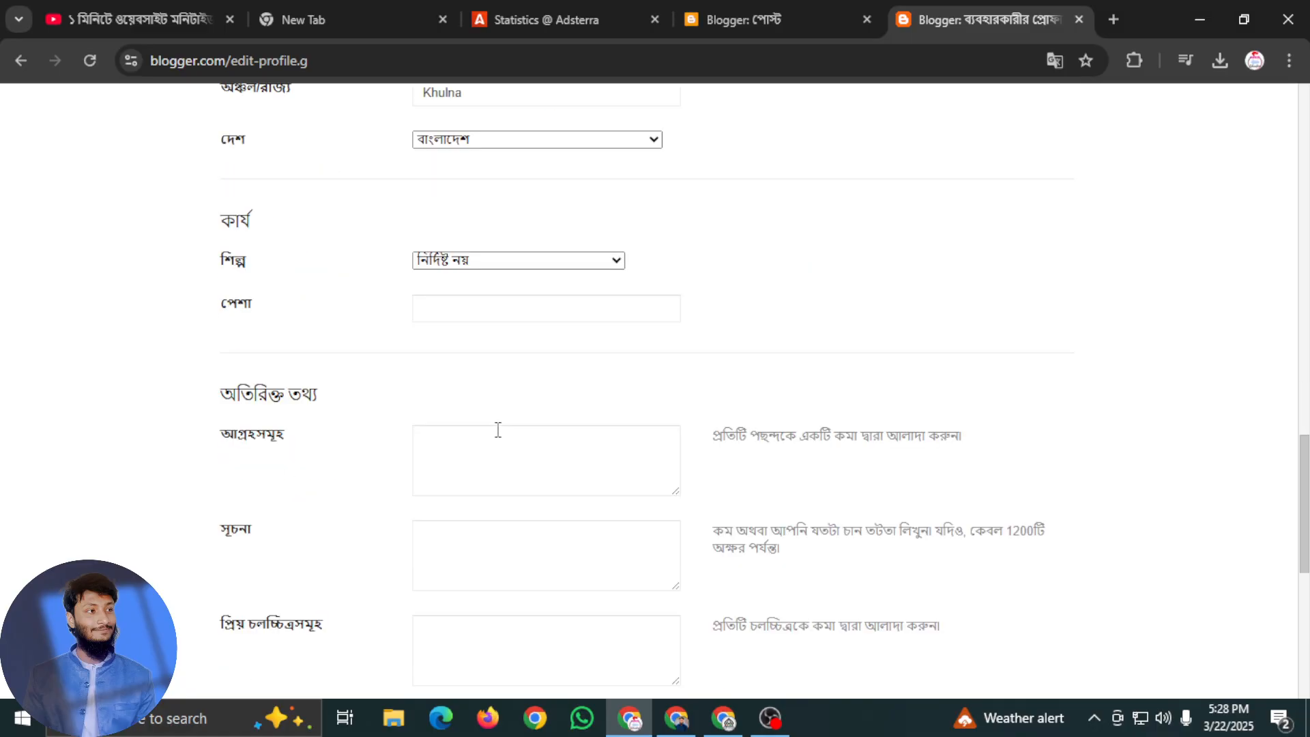
scroll(473, 468, up, 6)
scroll(473, 468, down, 10)
scroll(851, 375, up, 9)
click(1072, 19)
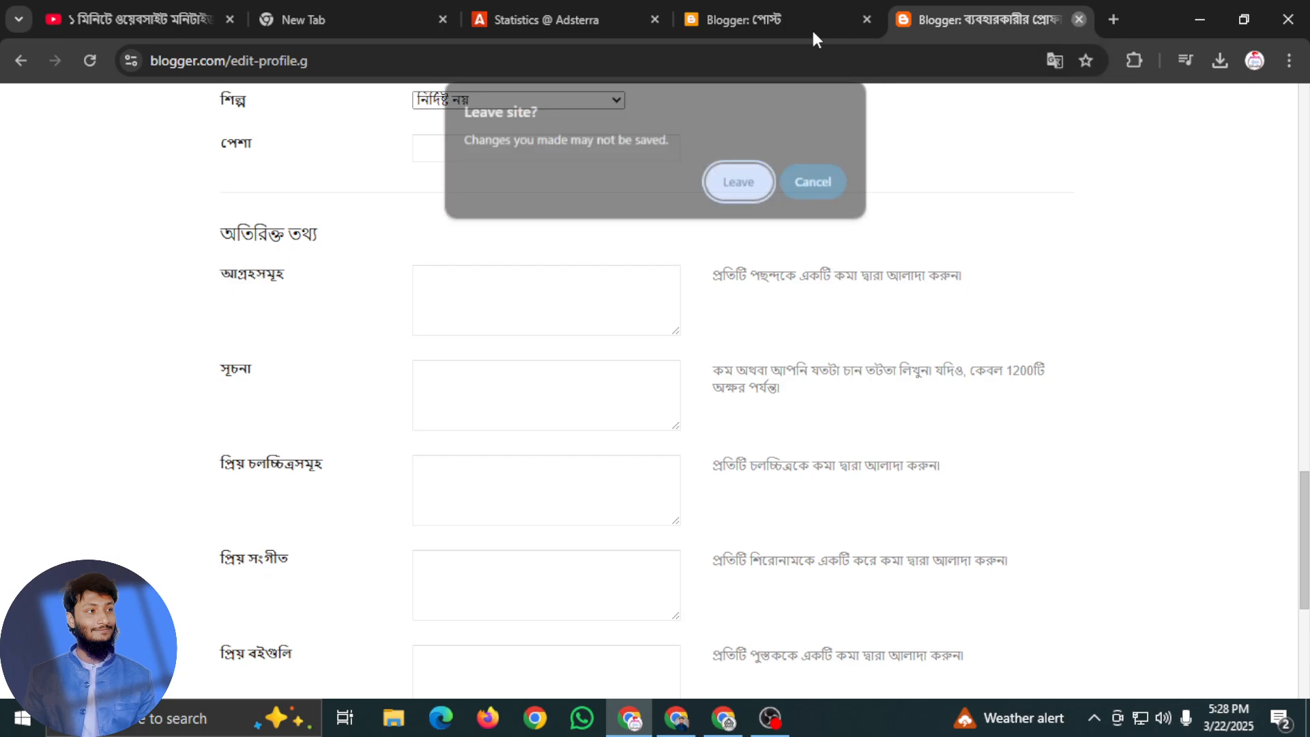
key(Return)
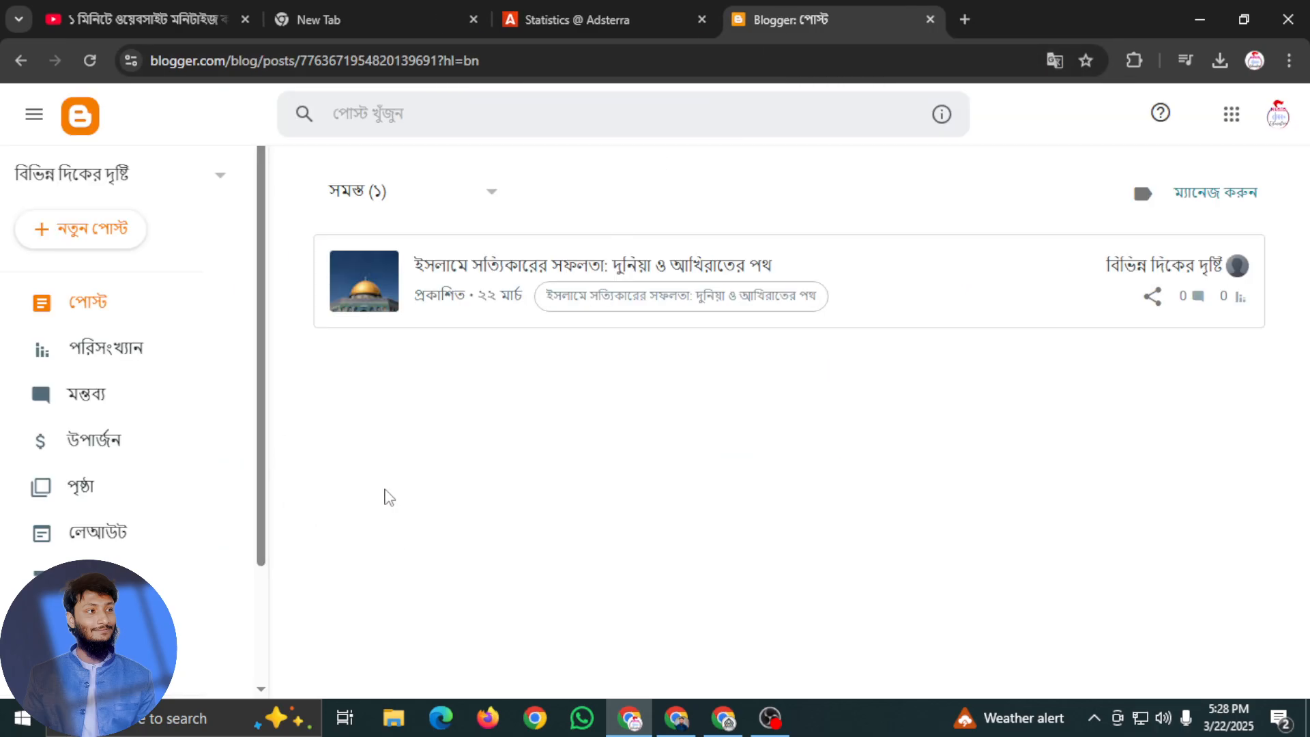
Open the published post "ইসলামে সত্যিকারের সফলতা: দুনিয়া ও আখিরাতের পথ" for editing and switch it to compose view
click(484, 284)
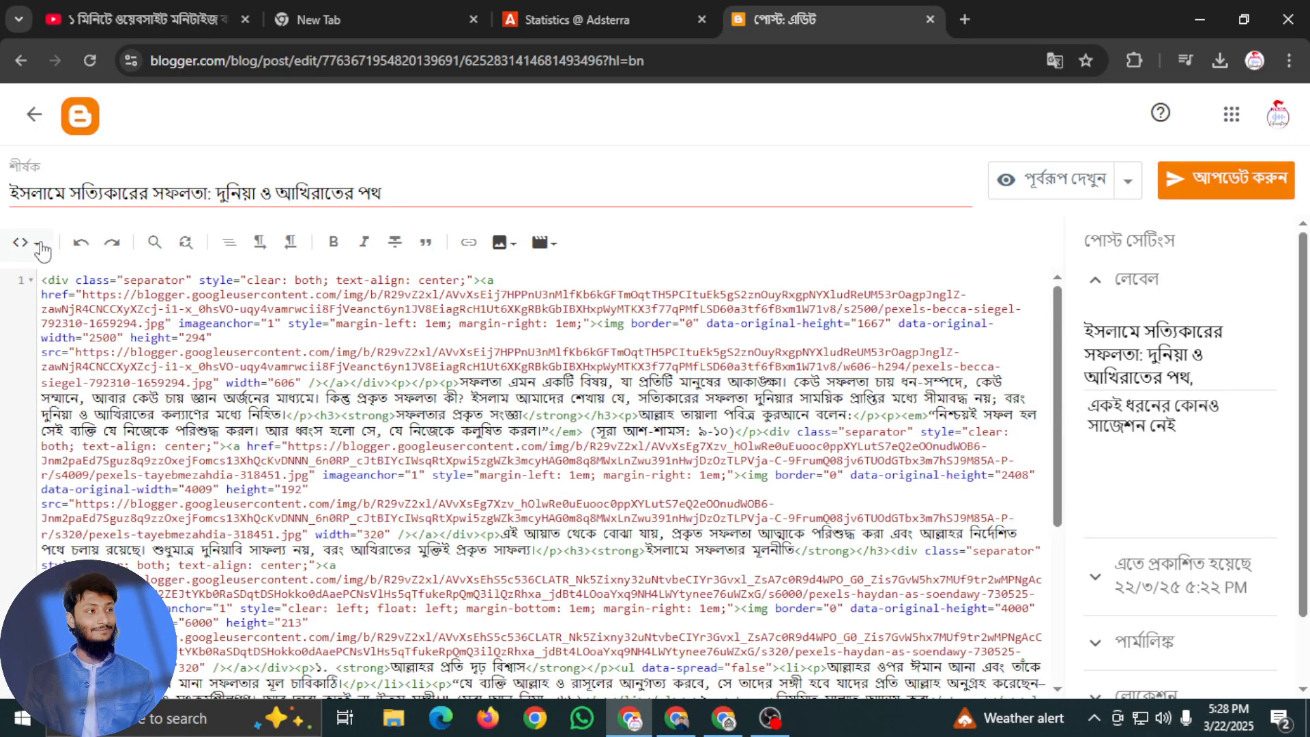
click(27, 243)
click(75, 308)
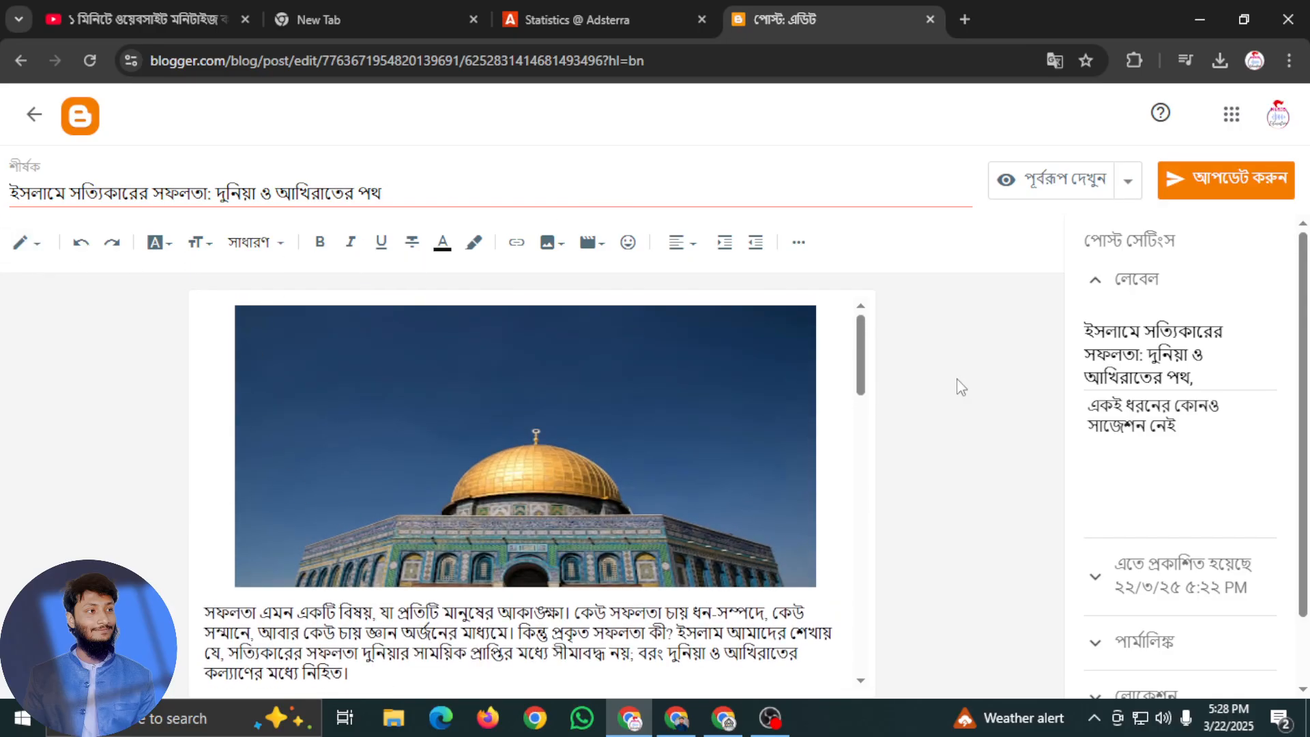
click(28, 243)
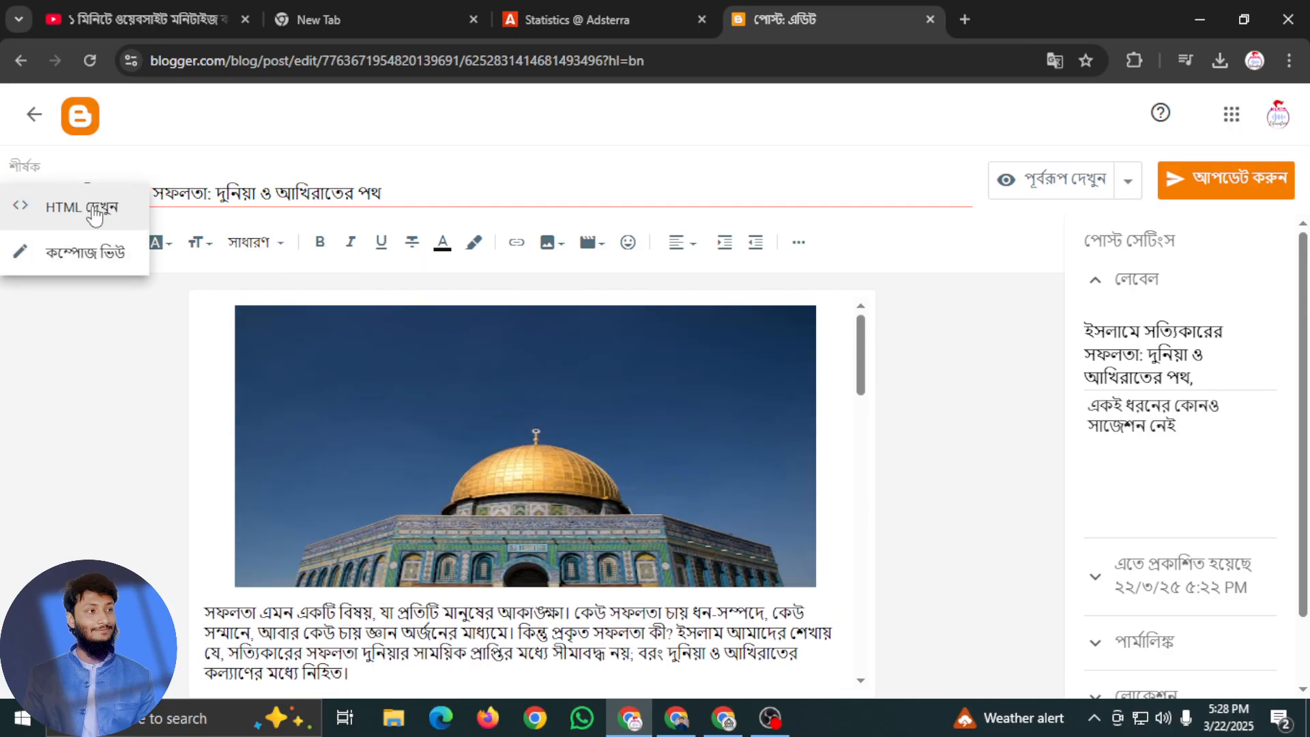
click(51, 403)
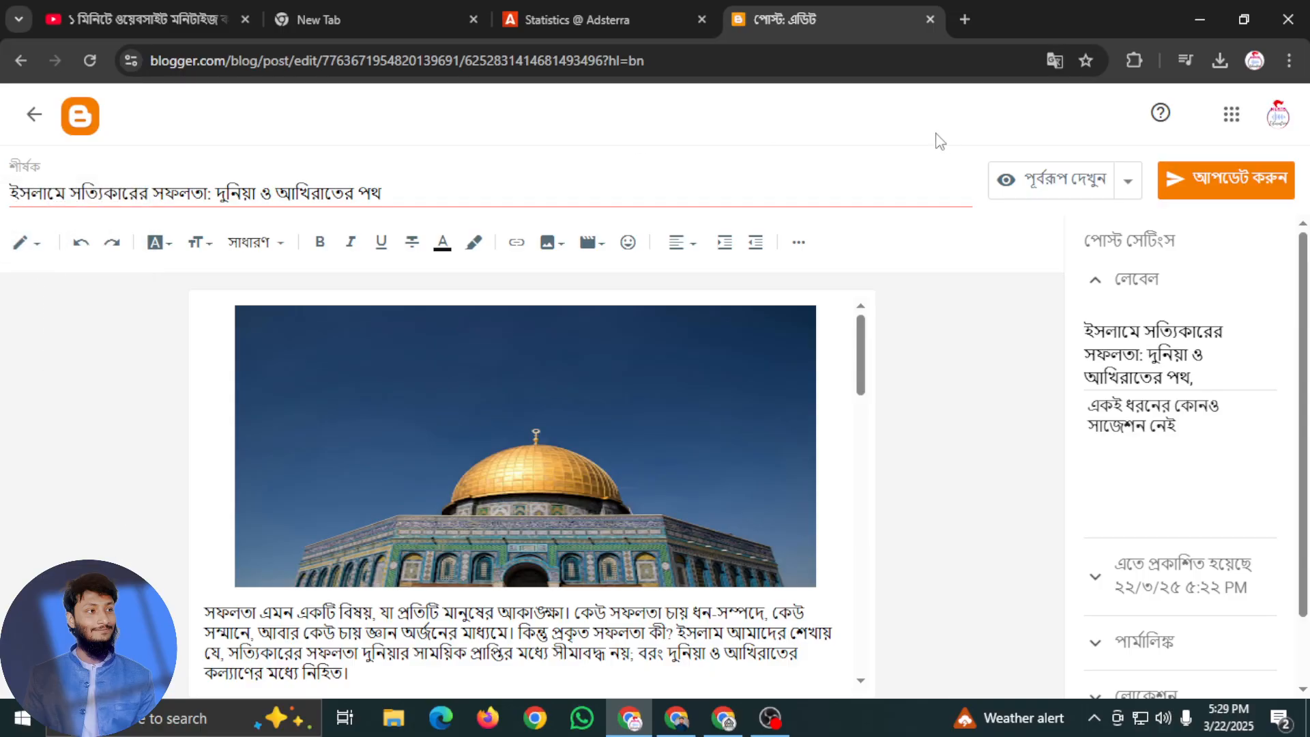
Preview the post and examine its layout in the full-screen, tablet and smartphone views
click(1058, 192)
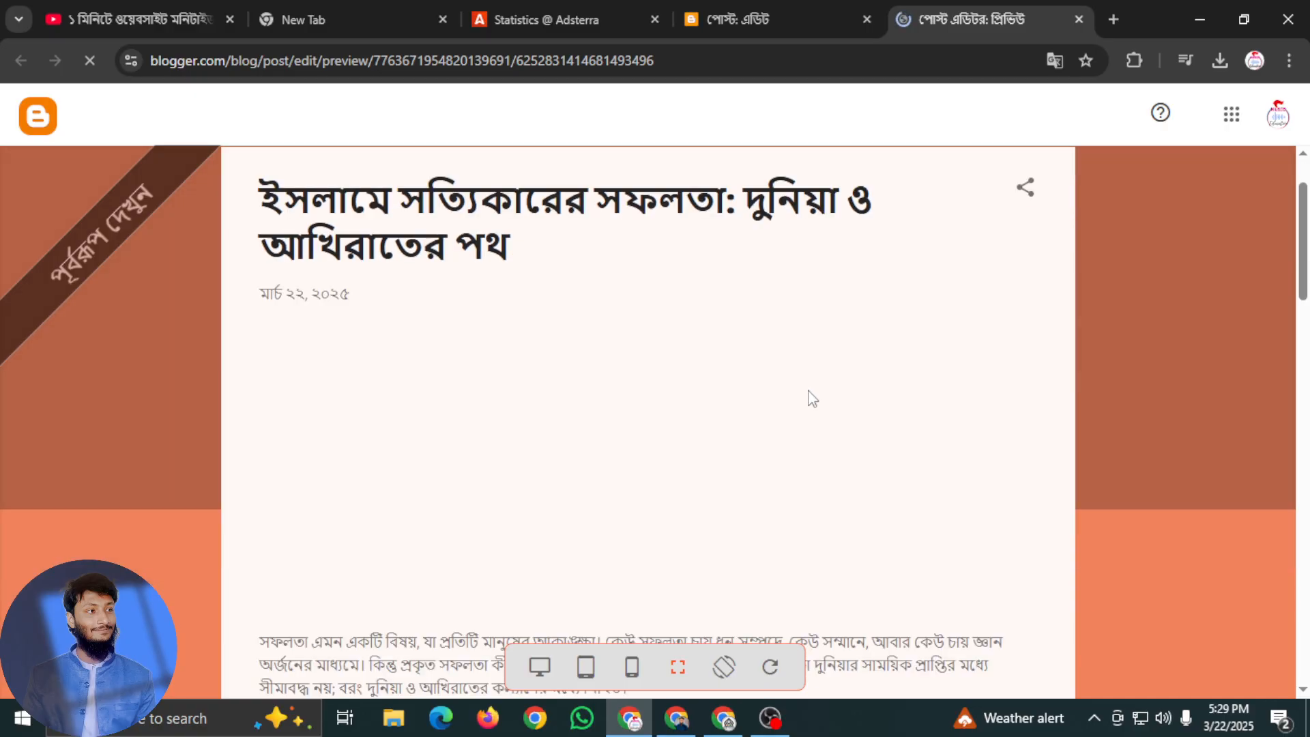
scroll(809, 392, down, 15)
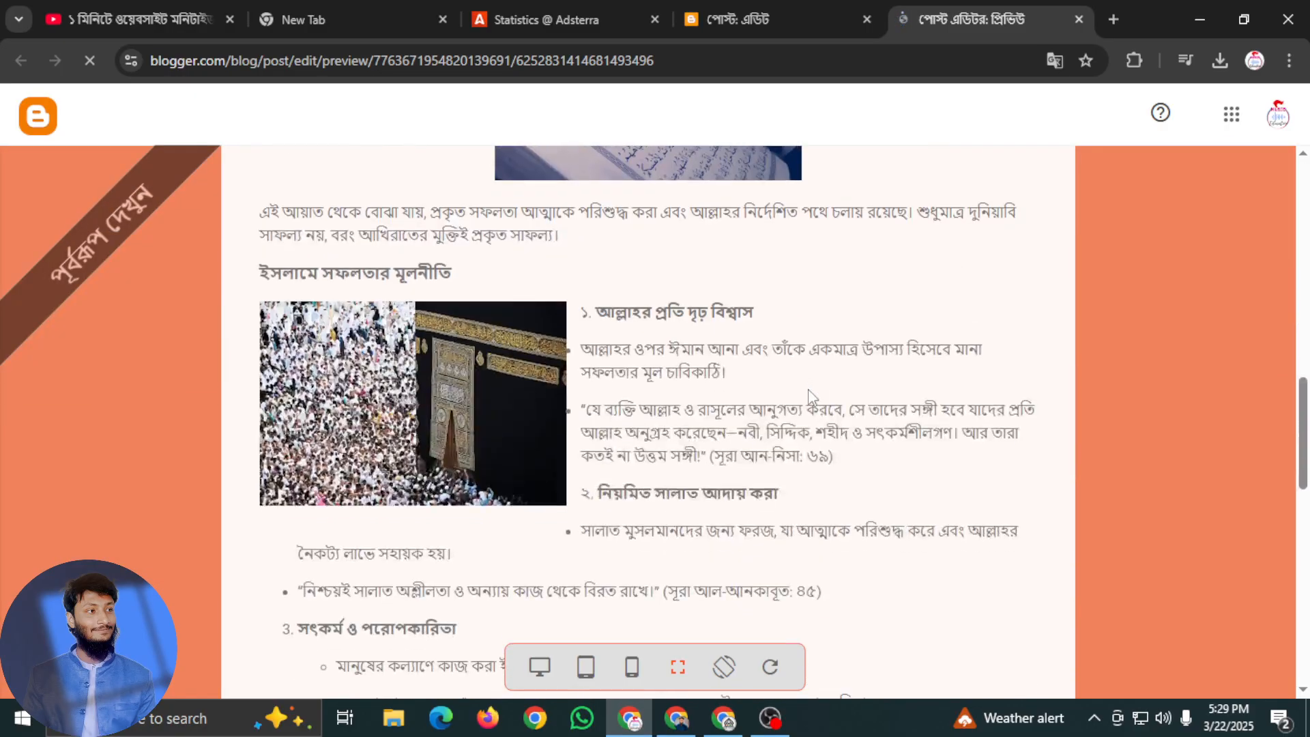
scroll(809, 393, down, 15)
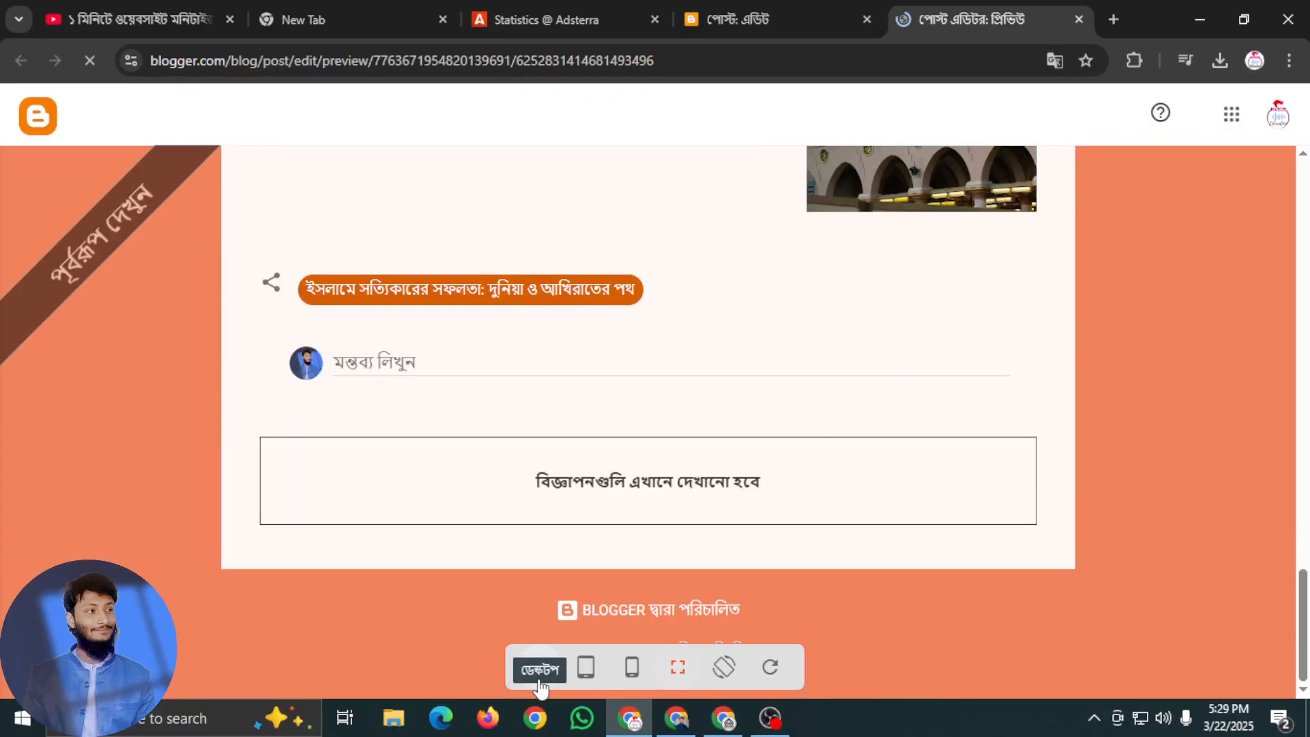
click(586, 667)
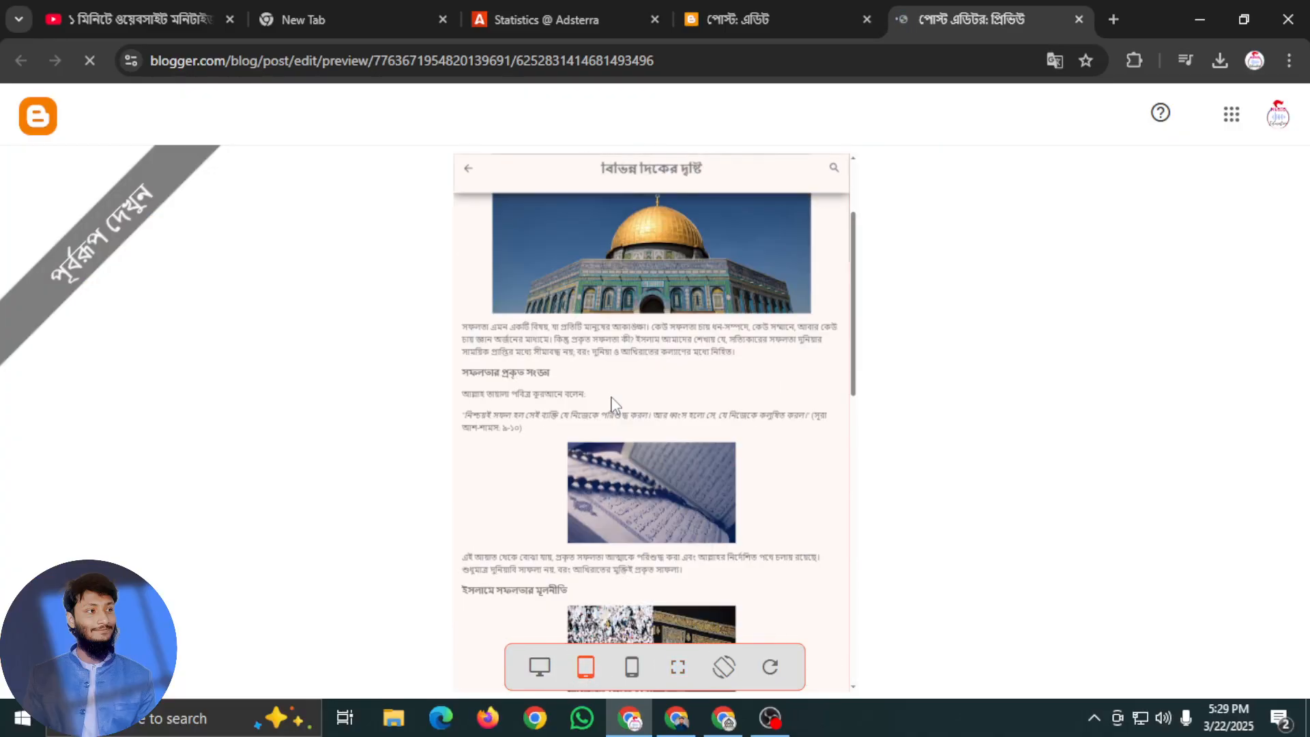
scroll(613, 397, down, 10)
click(631, 669)
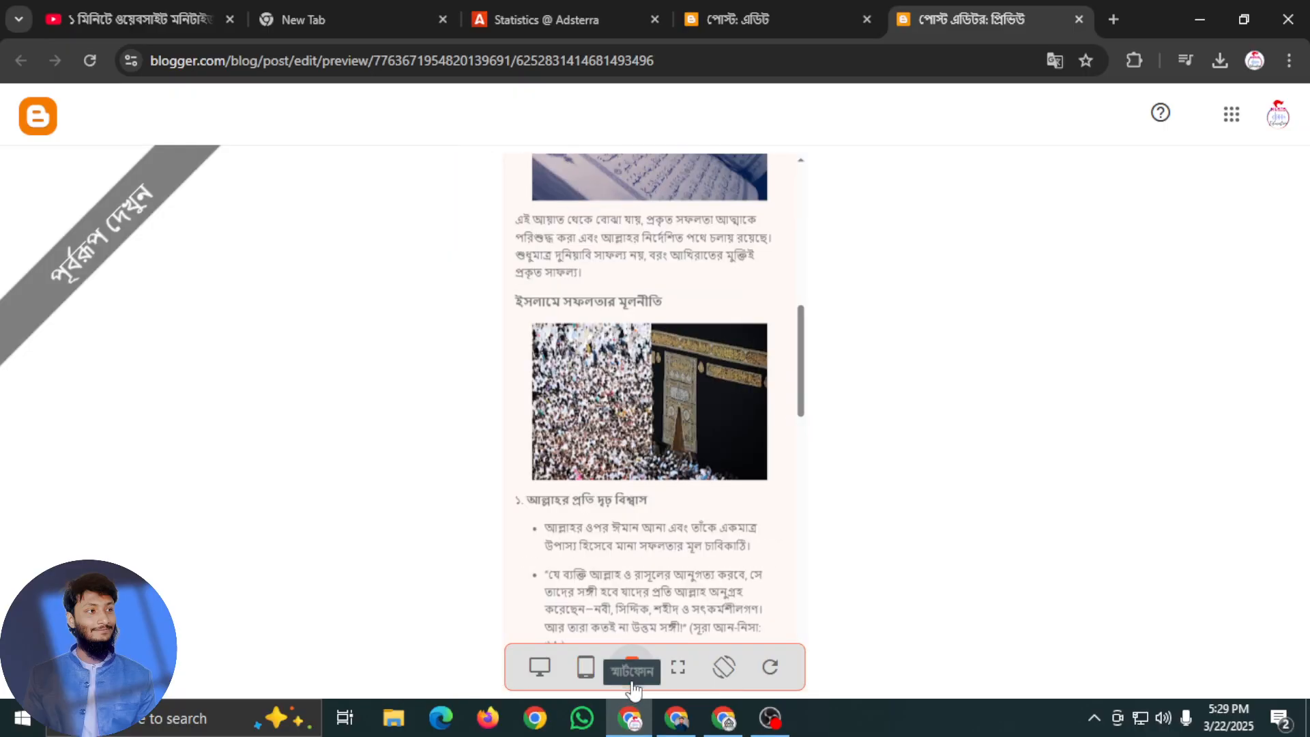
Examine the whole article in the smartphone preview down to the comment area, and check its layout in the desktop preview
scroll(638, 504, down, 15)
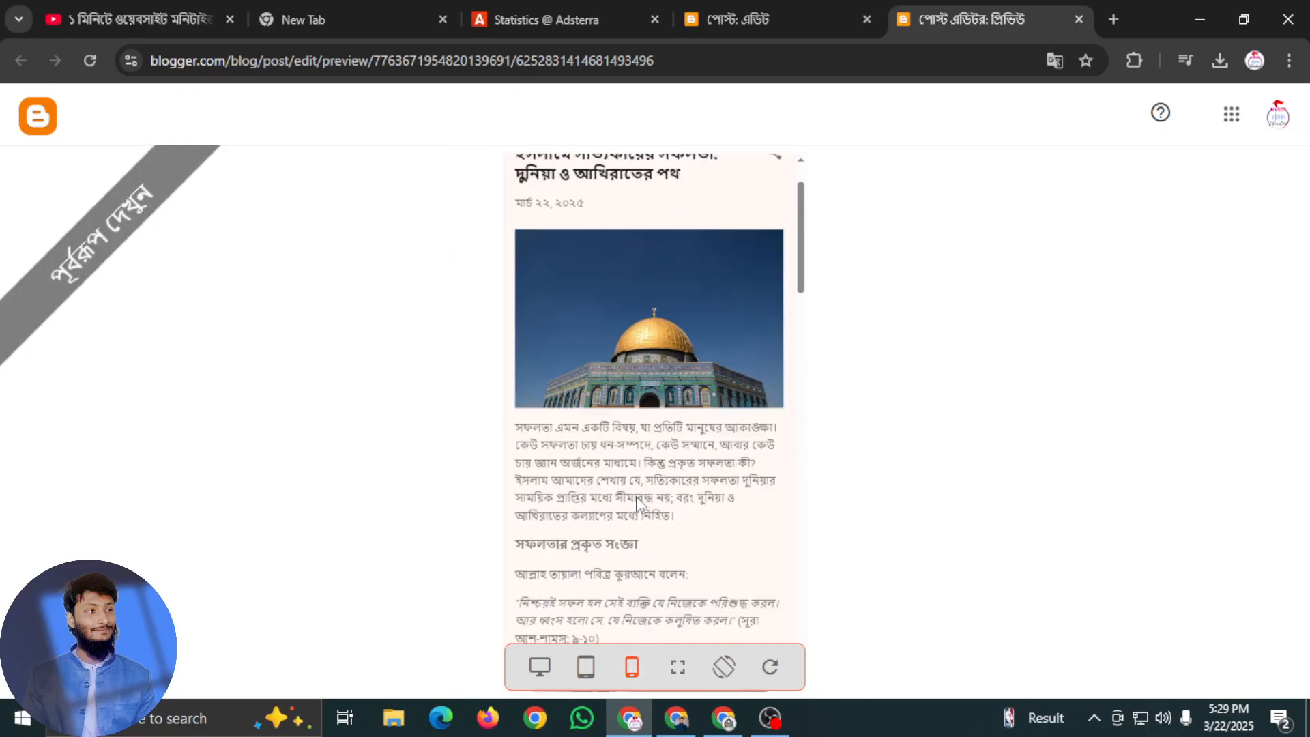
scroll(644, 498, down, 15)
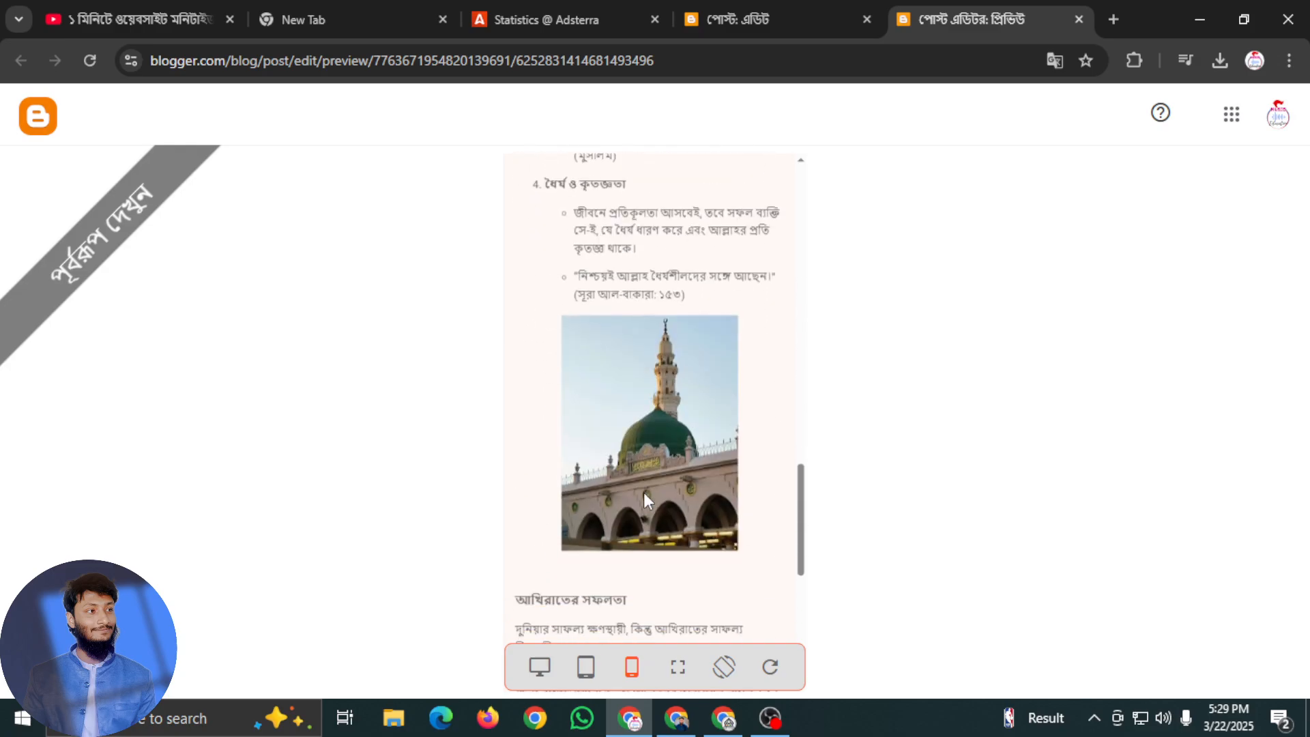
scroll(596, 647, down, 1)
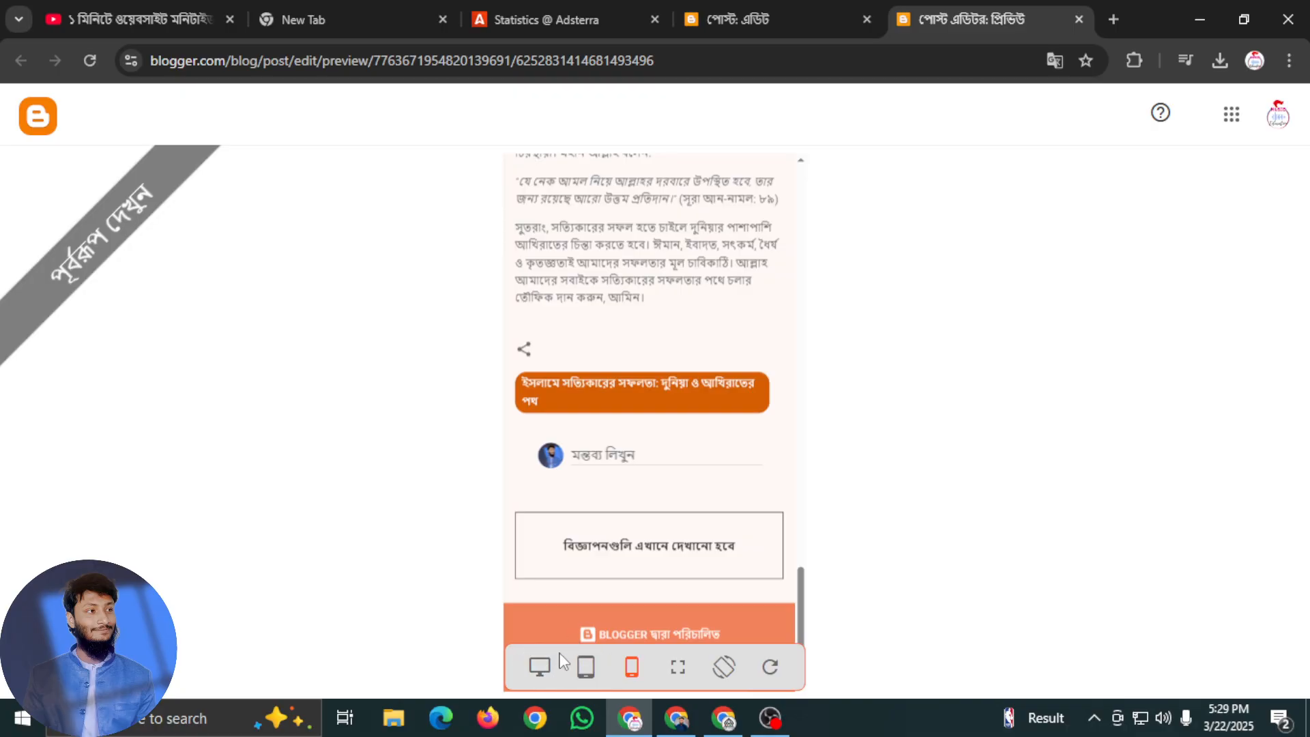
click(539, 666)
scroll(652, 574, up, 5)
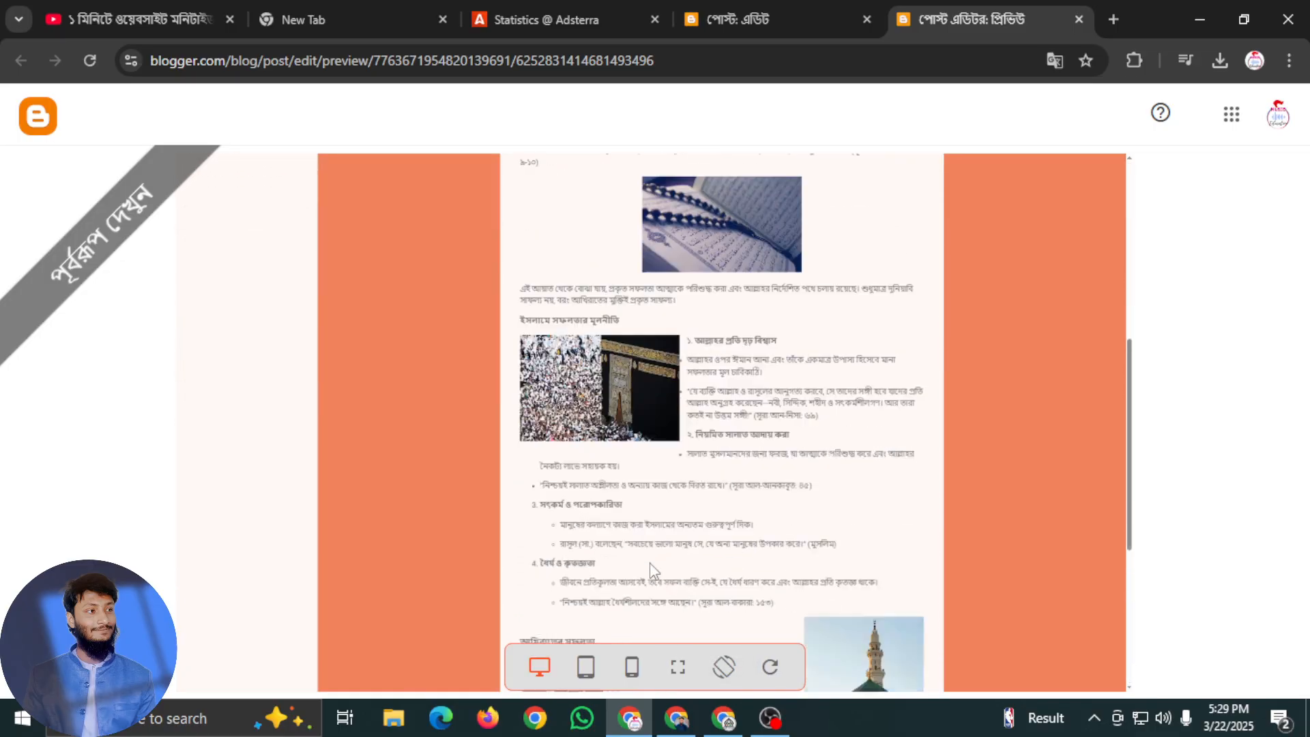
scroll(652, 566, up, 6)
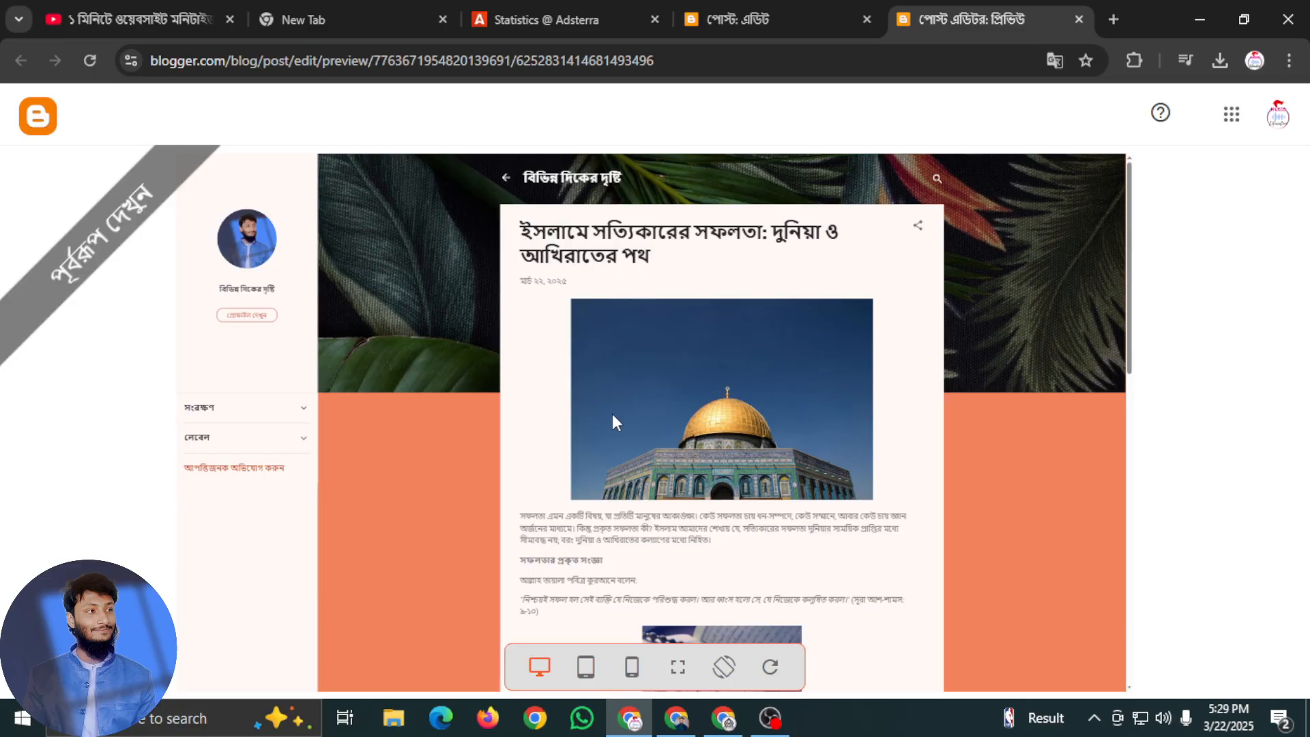
scroll(619, 415, down, 7)
scroll(751, 444, down, 5)
scroll(785, 533, up, 15)
Return to the post editor and close both the editor and the post preview without updating the post
click(806, 19)
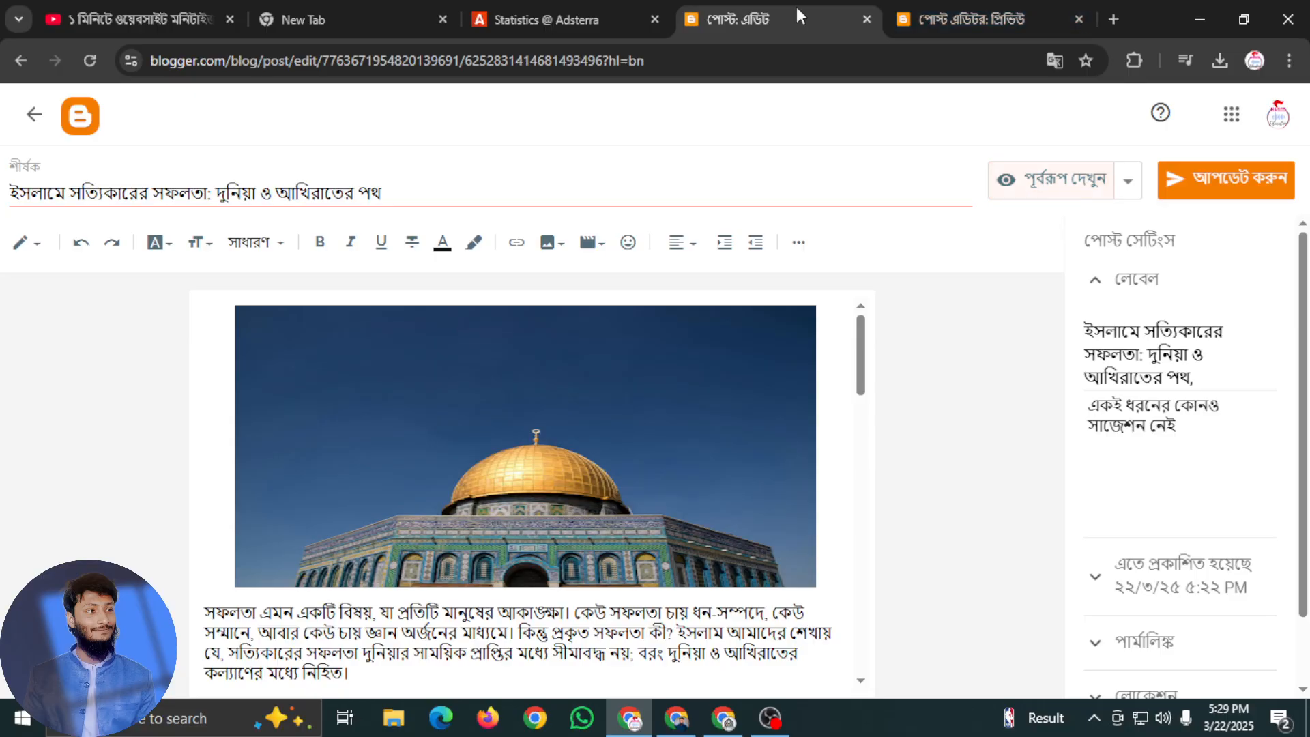
click(11, 252)
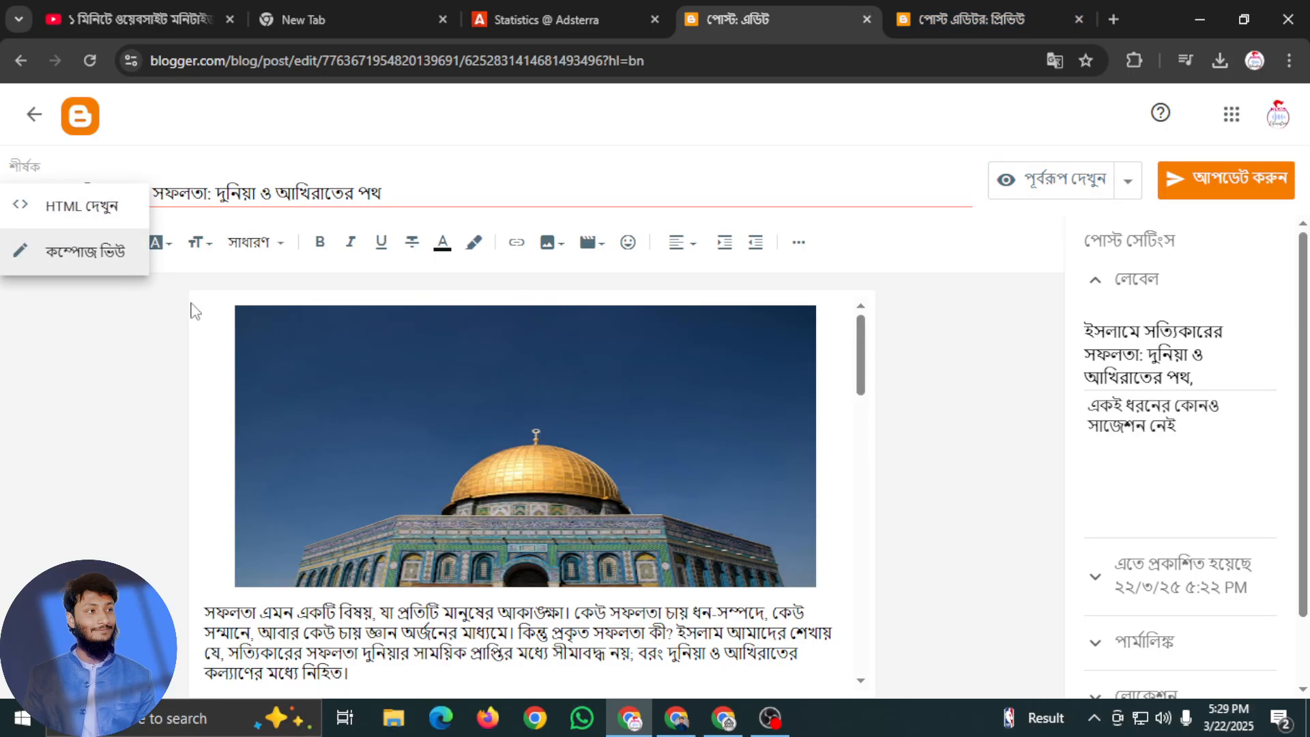
click(868, 20)
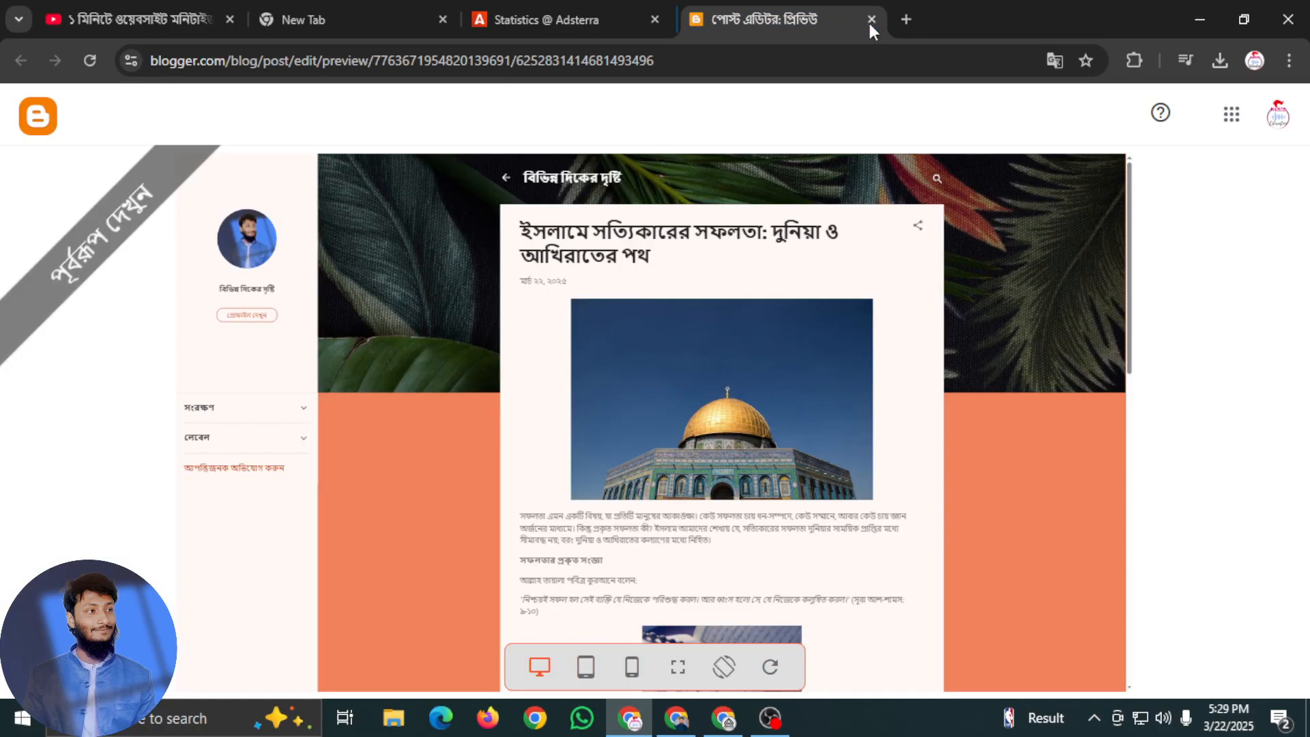
click(869, 22)
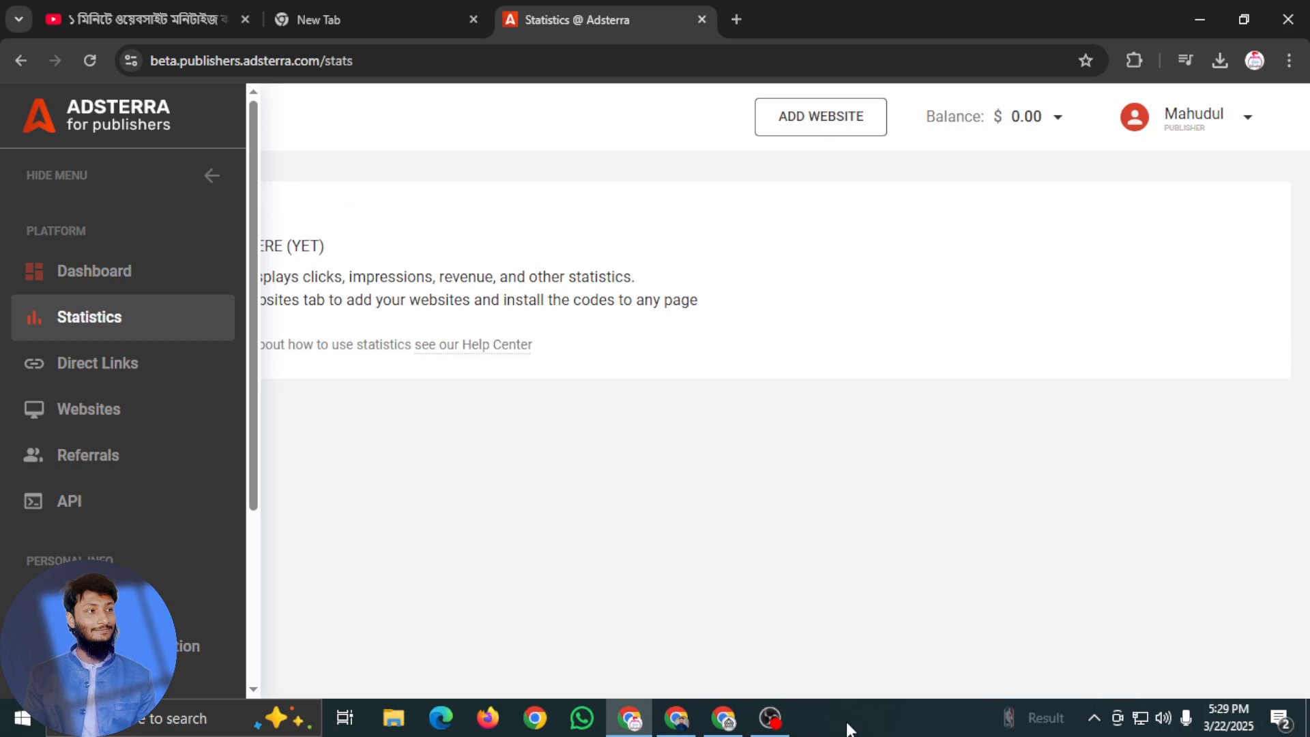
click(770, 718)
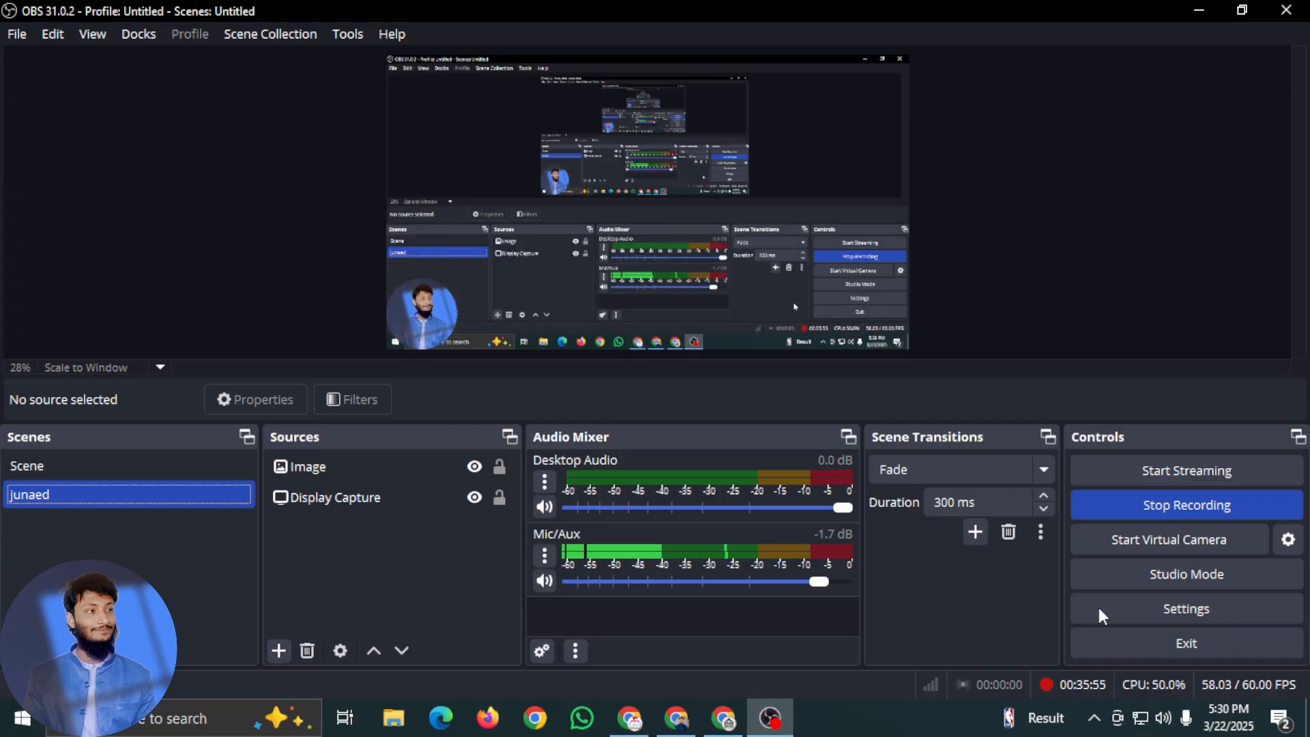